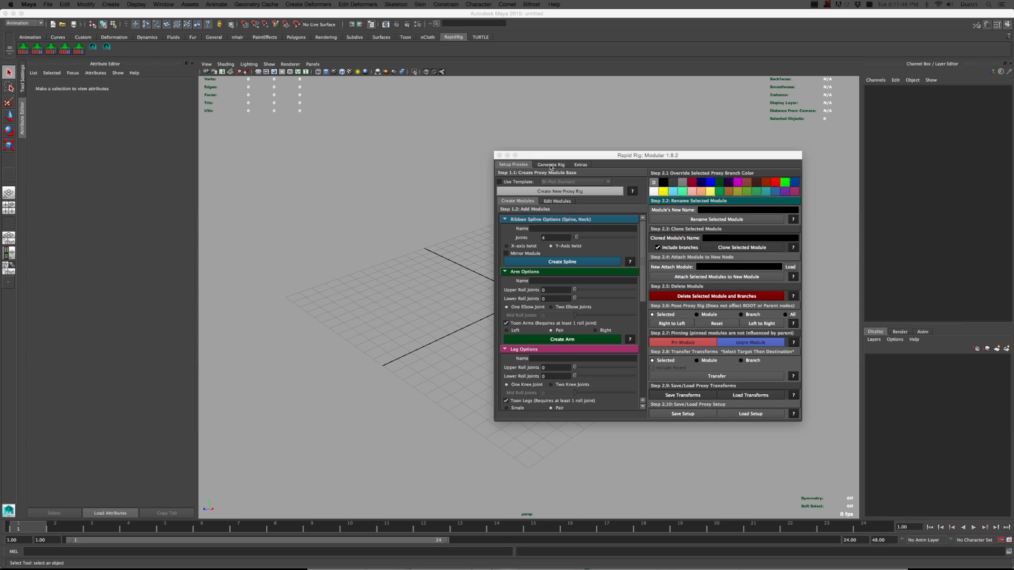
# Check which templates are available for a proxy rig, leaving the template option switched off
pyautogui.moveTo(583, 156); pyautogui.dragTo(612, 141)
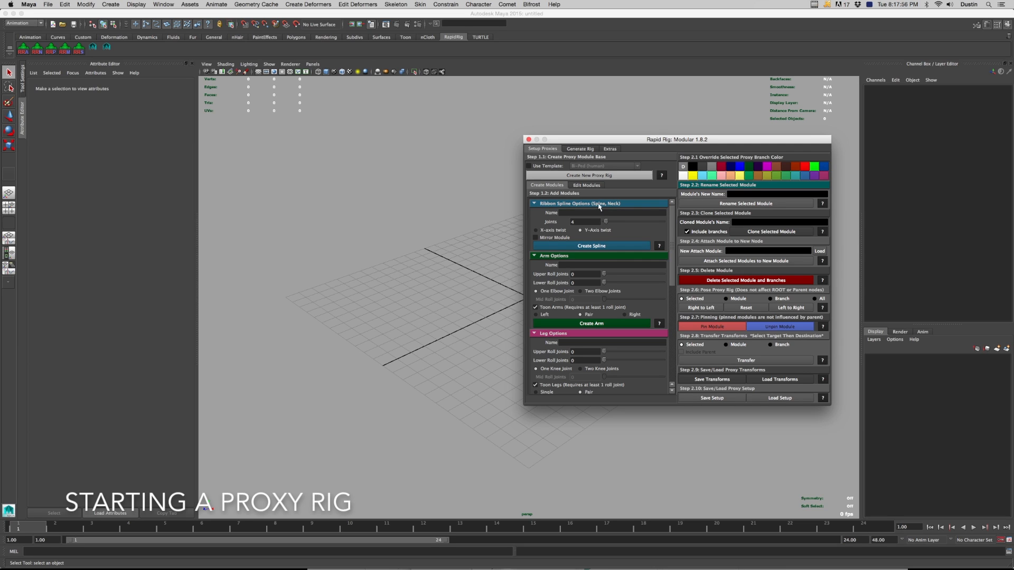
pyautogui.click(554, 168)
pyautogui.click(604, 165)
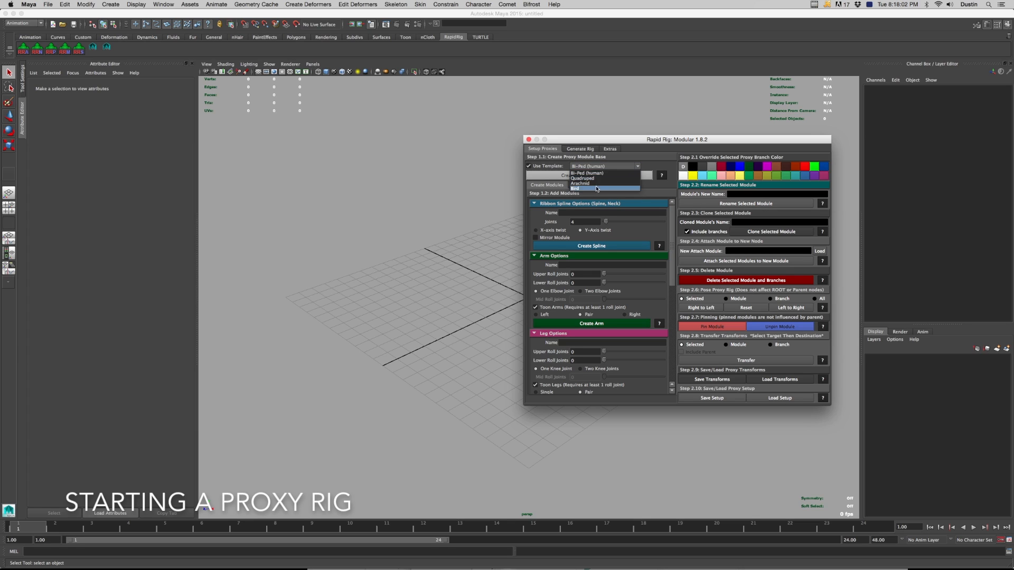
pyautogui.click(556, 168)
pyautogui.click(551, 170)
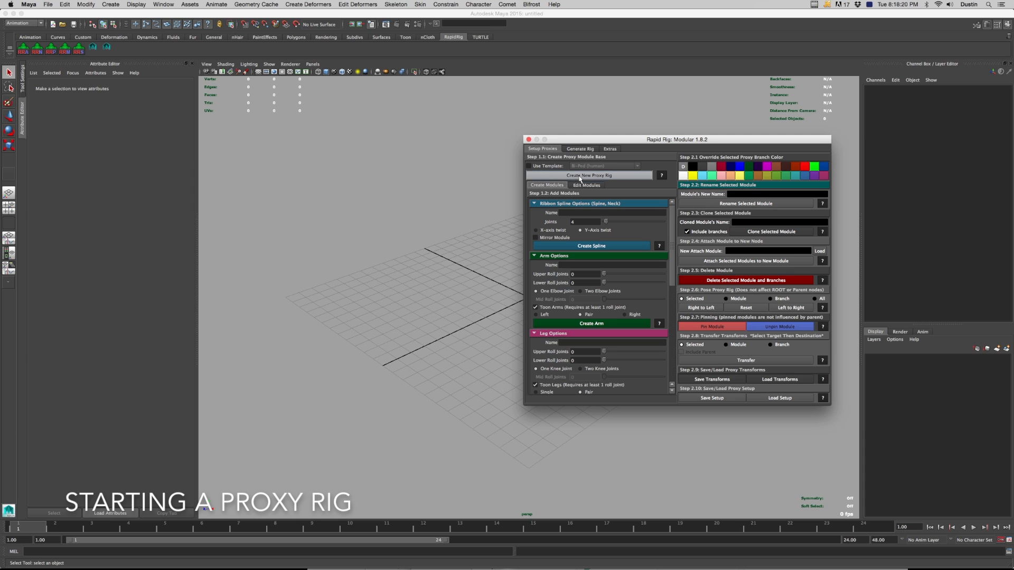
# Create a new proxy rig without a template and clear the rigging window away from it
pyautogui.click(612, 175)
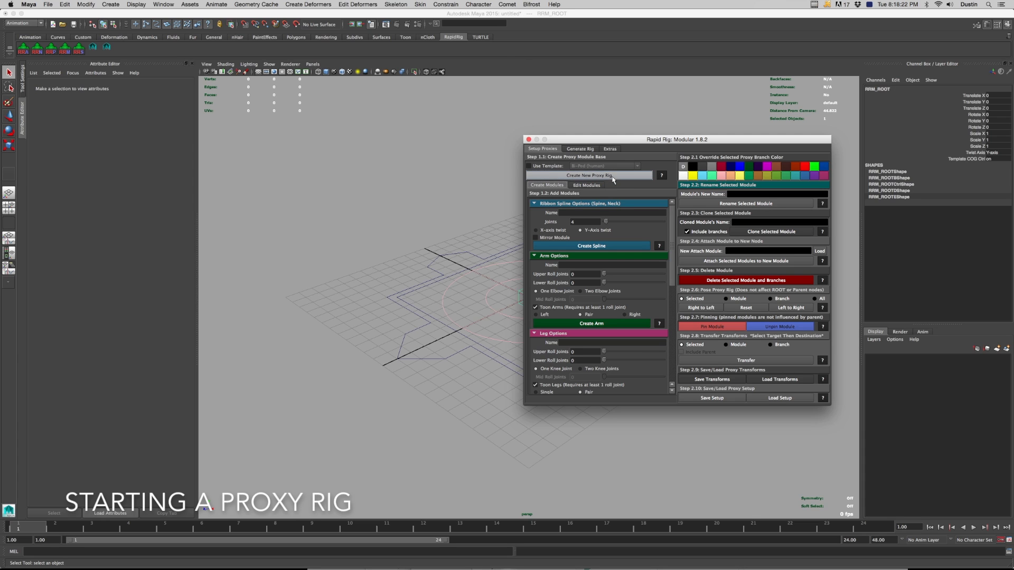
pyautogui.moveTo(626, 144); pyautogui.dragTo(714, 129)
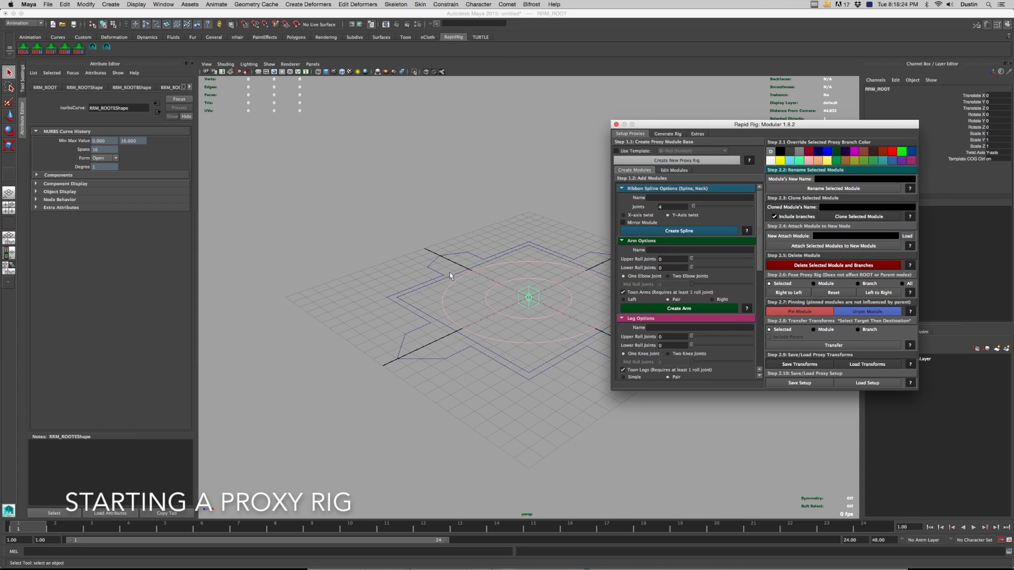
pyautogui.keyDown('alt'); pyautogui.moveTo(457, 267); pyautogui.dragTo(394, 273); pyautogui.keyUp('alt')
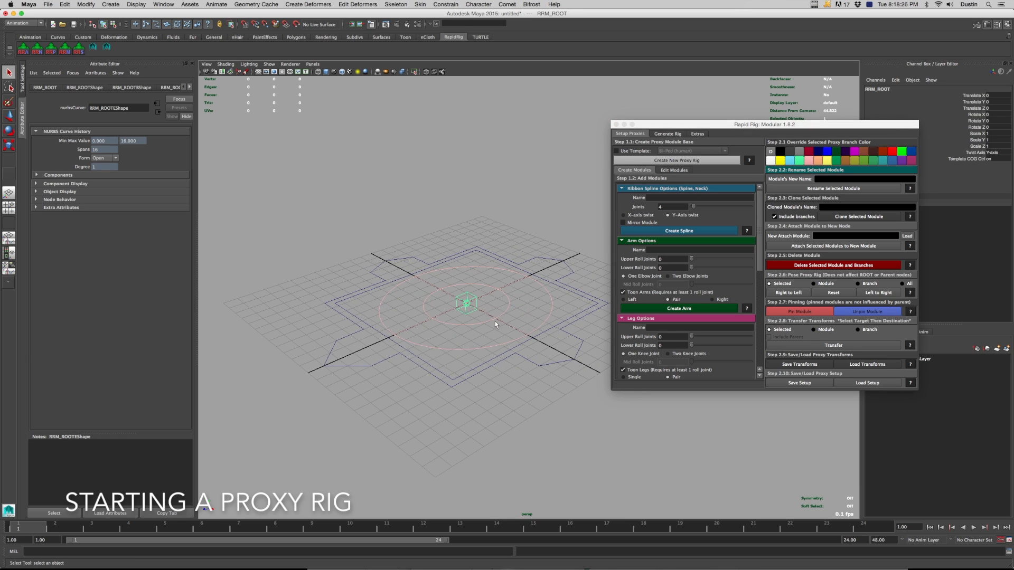
# Try to scale the outer MAIN control of the proxy rig uniformly
pyautogui.click(572, 294)
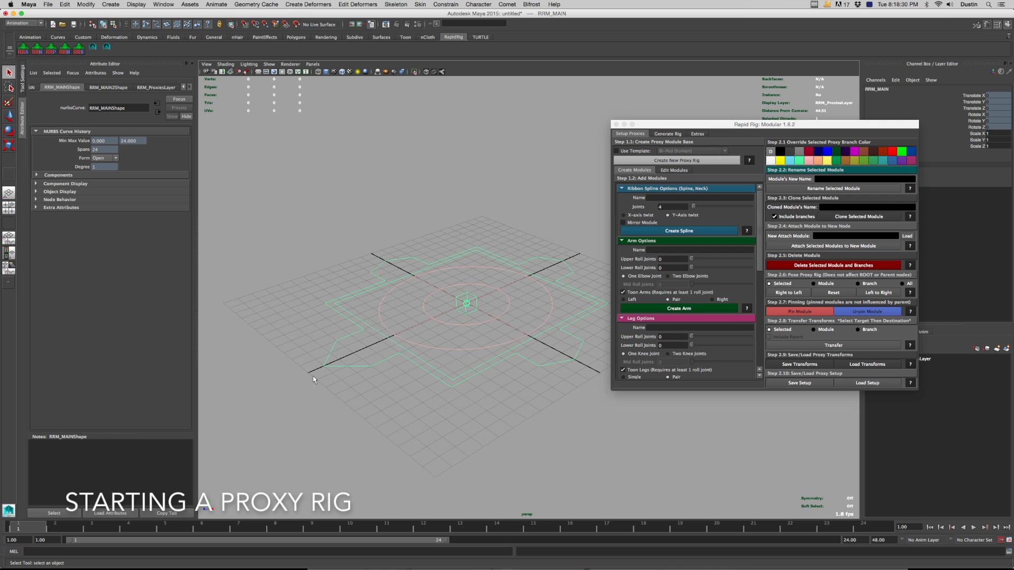
pyautogui.press('r')
pyautogui.moveTo(467, 304); pyautogui.dragTo(524, 306)
pyautogui.click(524, 306)
pyautogui.click(524, 306)
pyautogui.press('q')
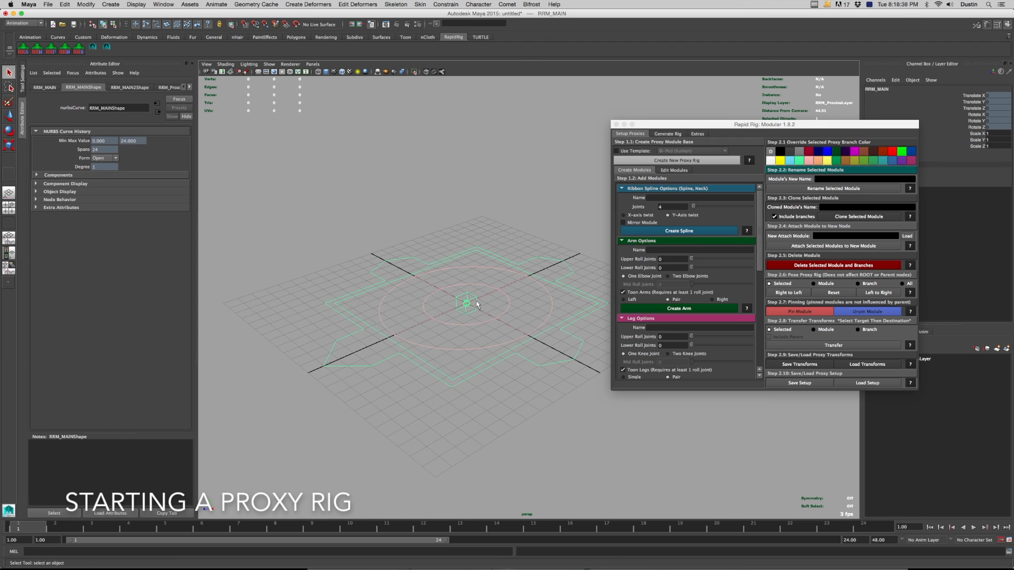
# Raise the ROOT control vertically to a height of about 13.7 units above the grid
pyautogui.click(477, 304)
pyautogui.press('w')
pyautogui.moveTo(464, 193); pyautogui.dragTo(457, 102)
pyautogui.keyDown('alt'); pyautogui.moveTo(453, 184); pyautogui.dragTo(426, 195, button='right'); pyautogui.keyUp('alt')
pyautogui.keyDown('alt'); pyautogui.moveTo(429, 200); pyautogui.dragTo(425, 249, button='middle'); pyautogui.keyUp('alt')
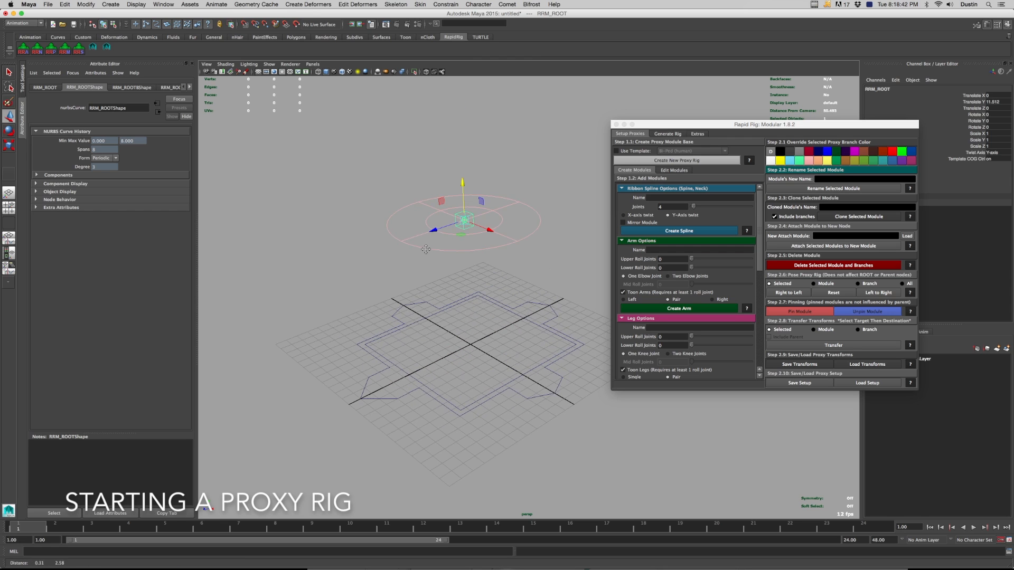
pyautogui.moveTo(463, 192); pyautogui.dragTo(473, 149)
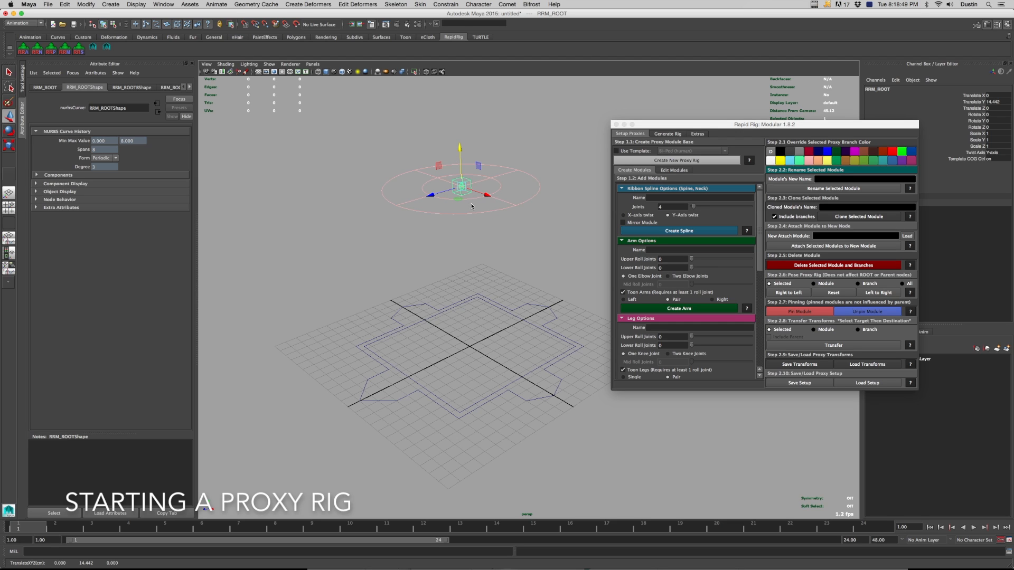
pyautogui.keyDown('alt'); pyautogui.moveTo(462, 211); pyautogui.dragTo(454, 208); pyautogui.keyUp('alt')
pyautogui.moveTo(458, 145); pyautogui.dragTo(458, 153)
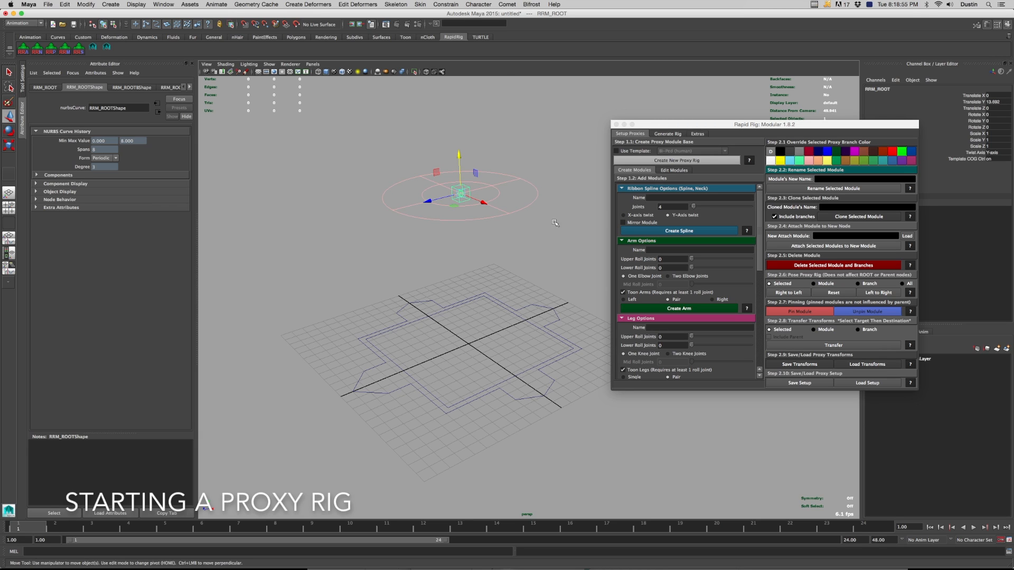
# Turn off Template COG Ctrl on the ROOT control and raise the COG control about 3.2 units above it
pyautogui.doubleClick(994, 160)
pyautogui.press('Return')
pyautogui.moveTo(510, 202); pyautogui.dragTo(530, 219)
pyautogui.keyDown('alt'); pyautogui.moveTo(466, 166); pyautogui.dragTo(466, 205, button='middle'); pyautogui.keyUp('alt')
pyautogui.moveTo(465, 205); pyautogui.dragTo(454, 156)
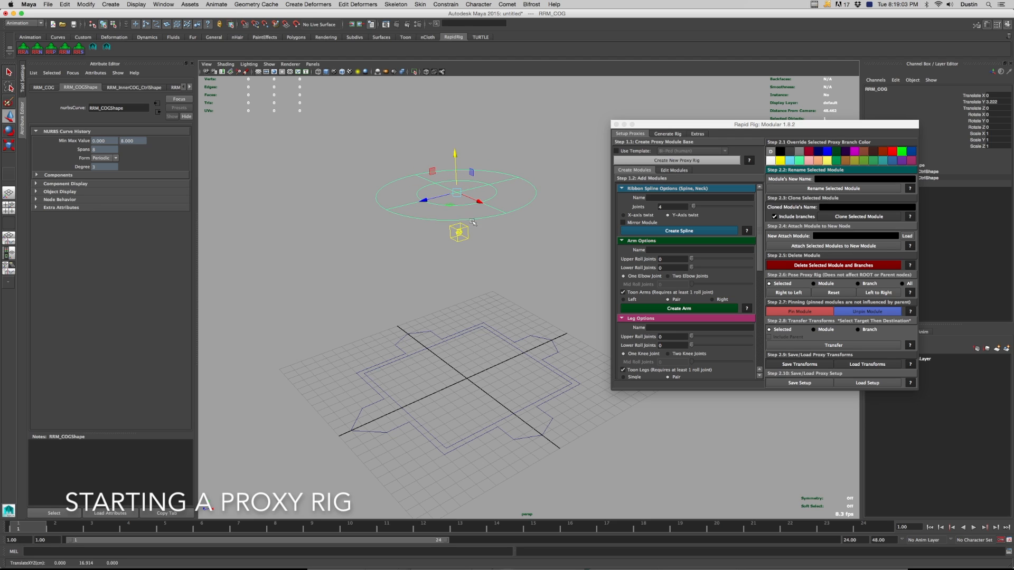
# Rotate the ROOT control so the COG circle stands upright, and offset the COG control to about 7.9 units in Y
pyautogui.click(459, 233)
pyautogui.press('e')
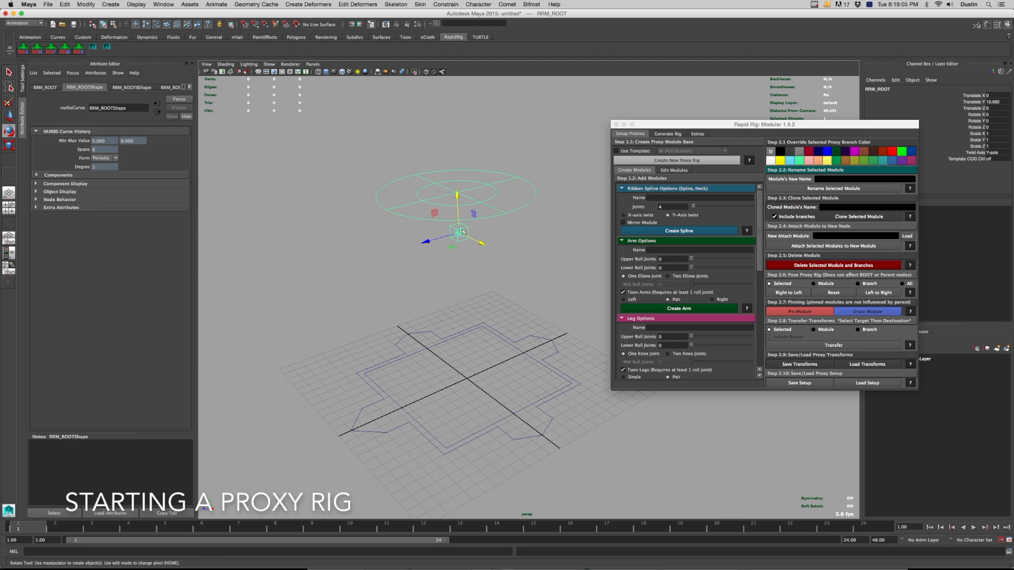
pyautogui.moveTo(446, 205); pyautogui.dragTo(338, 228)
pyautogui.press('w')
pyautogui.click(435, 230)
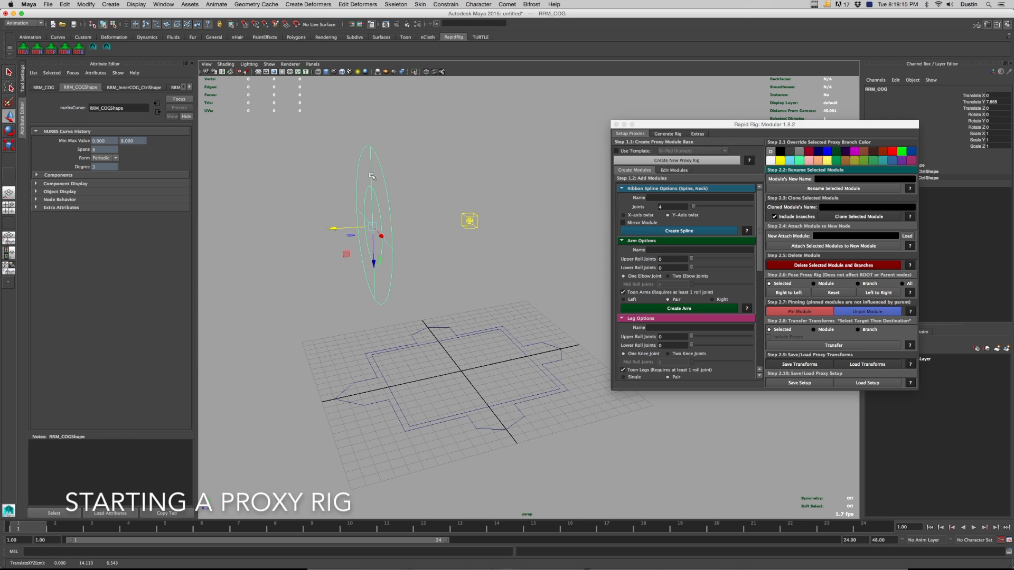
# Undo the COG control moves and the ROOT rotation, and select the ROOT control again
pyautogui.press('z')
pyautogui.press('z')
pyautogui.press('z')
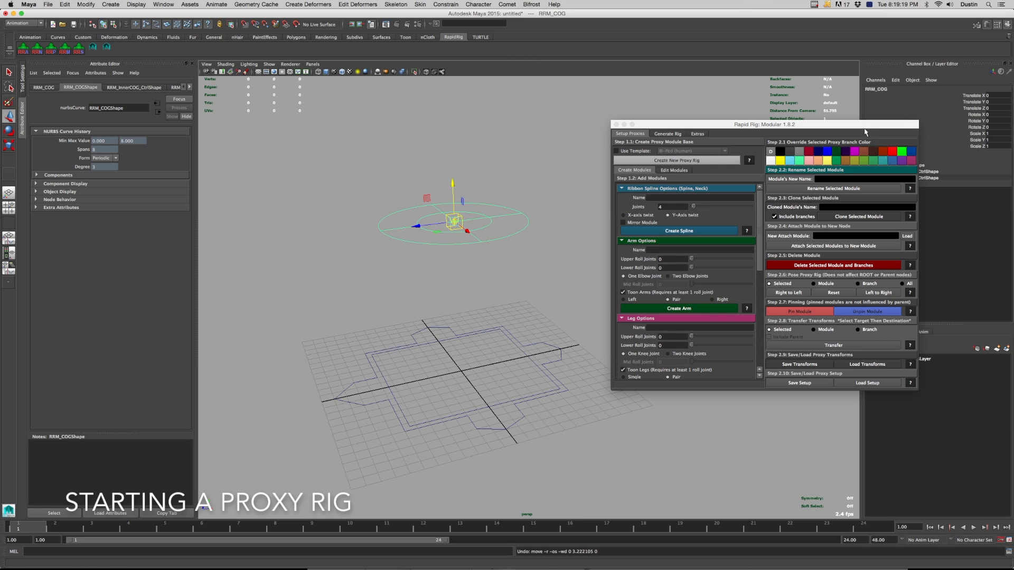
pyautogui.moveTo(867, 125); pyautogui.dragTo(809, 202)
pyautogui.click(460, 216)
pyautogui.press('q')
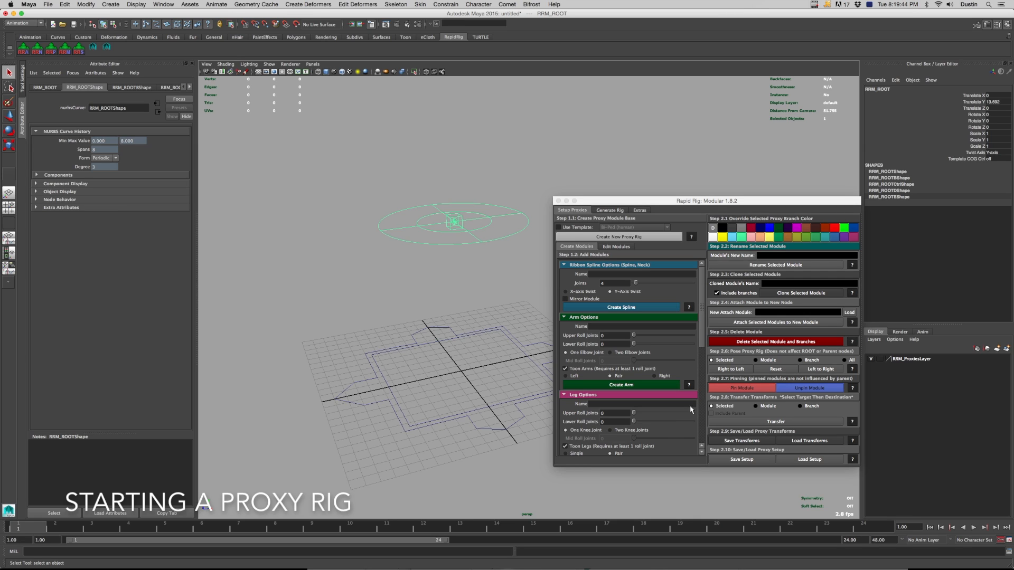
# Start a new empty scene, discarding the untemplated proxy rig
pyautogui.click(636, 239)
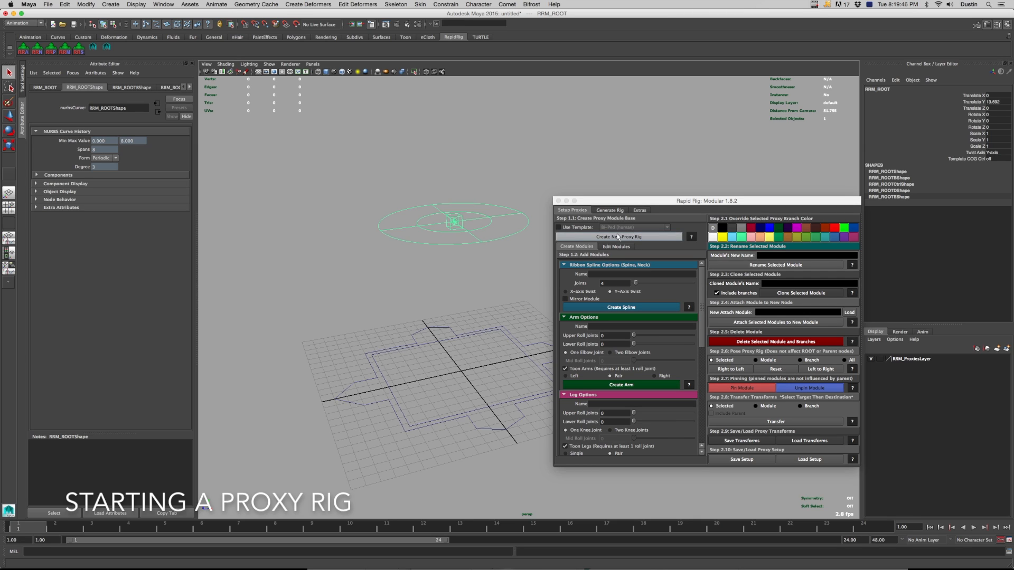
pyautogui.click(523, 278)
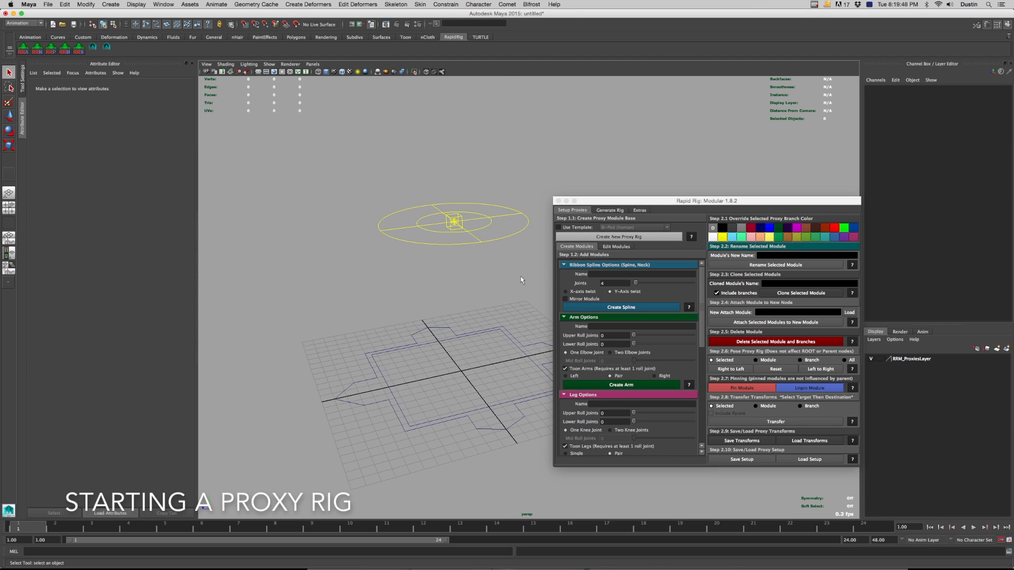
pyautogui.press('super+n')
pyautogui.click(504, 290)
# Create a template proxy rig using the Bi-Ped (human) template
pyautogui.click(583, 227)
pyautogui.click(620, 228)
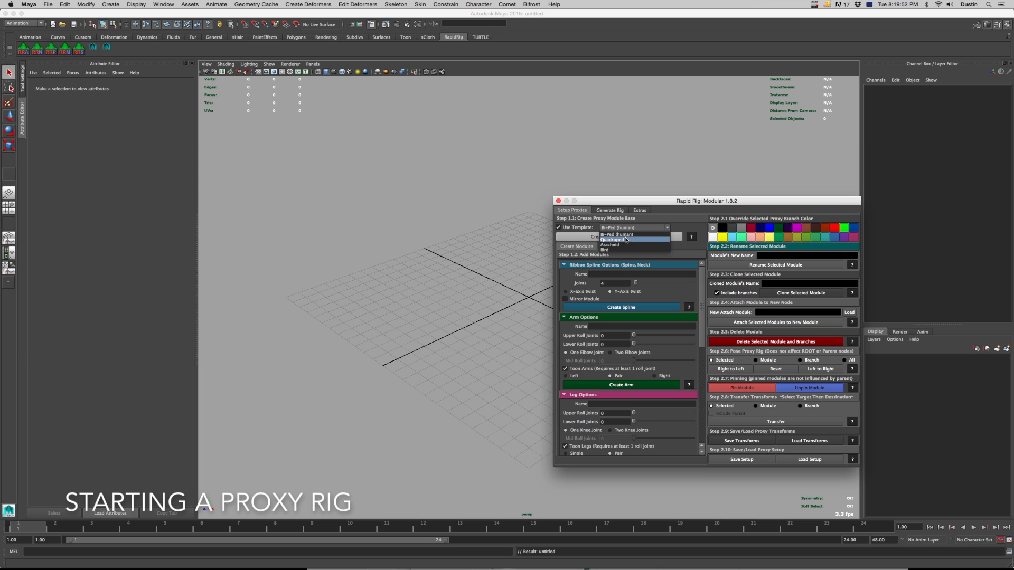
pyautogui.click(673, 207)
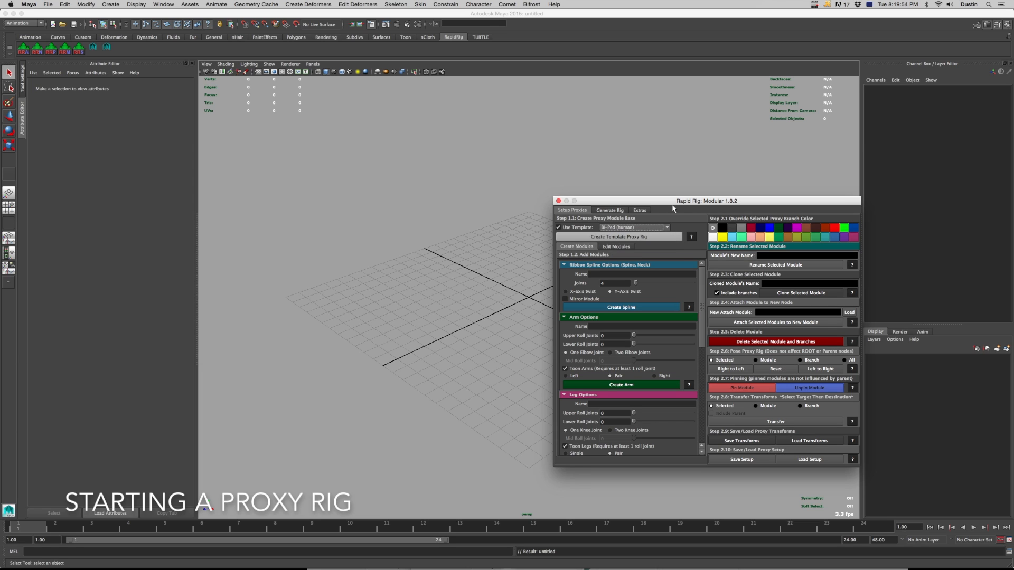
pyautogui.moveTo(667, 201); pyautogui.dragTo(685, 196)
pyautogui.click(649, 235)
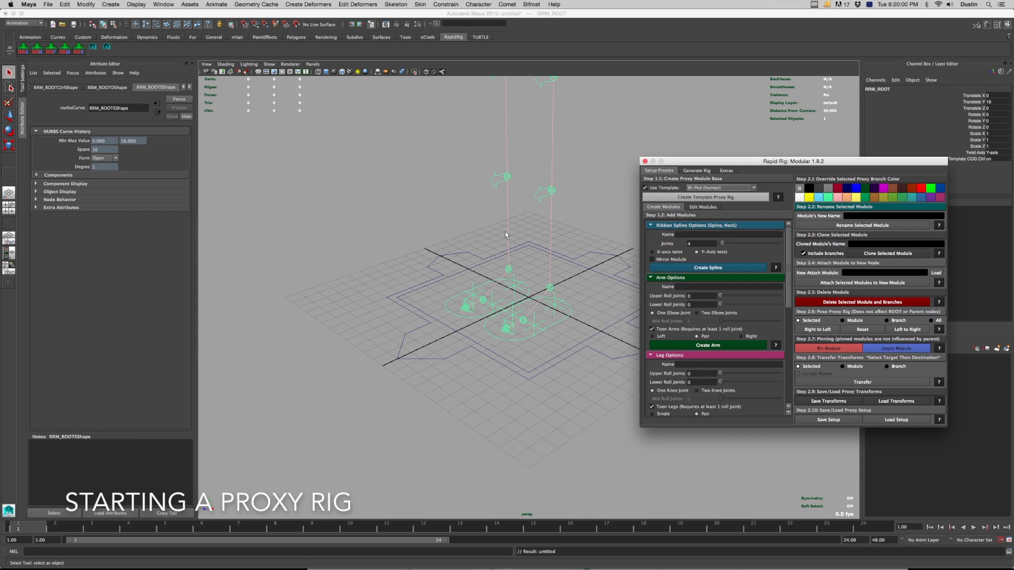
# Examine the whole biped proxy rig and select its spine, neck and arm modules to compare them with the module options
pyautogui.keyDown('alt'); pyautogui.moveTo(405, 315); pyautogui.dragTo(508, 250); pyautogui.keyUp('alt')
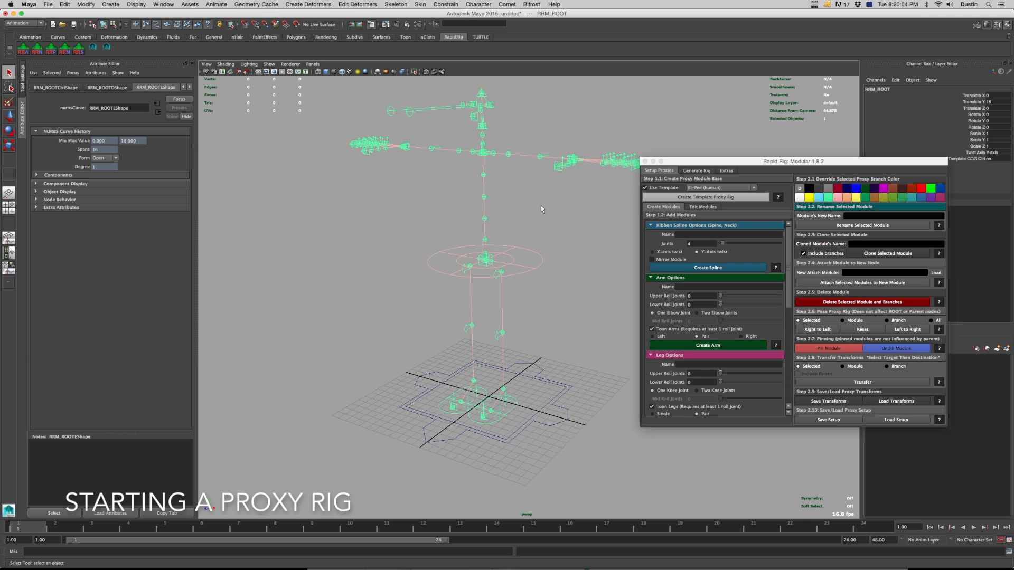
pyautogui.keyDown('alt'); pyautogui.moveTo(483, 149); pyautogui.dragTo(546, 226); pyautogui.keyUp('alt')
pyautogui.moveTo(788, 251)
pyautogui.mouseDown()
pyautogui.moveTo(788, 297)
pyautogui.moveTo(787, 247)
pyautogui.mouseUp()
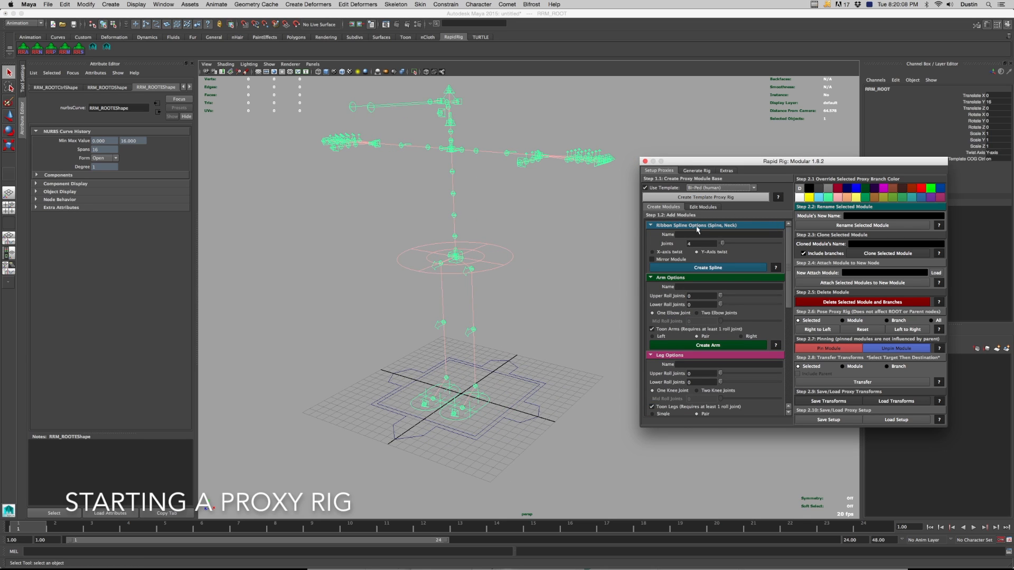
pyautogui.click(453, 215)
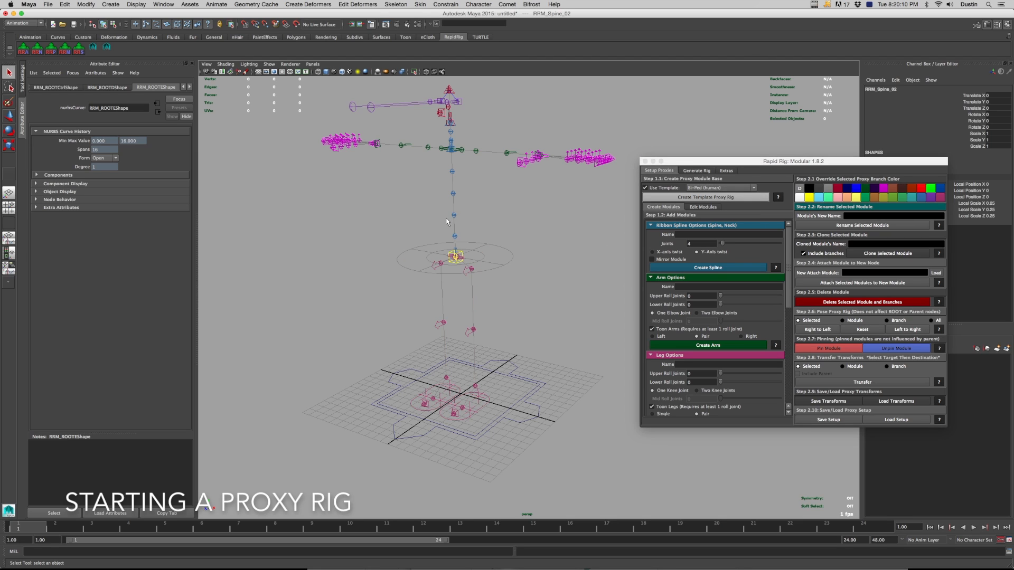
pyautogui.click(452, 132)
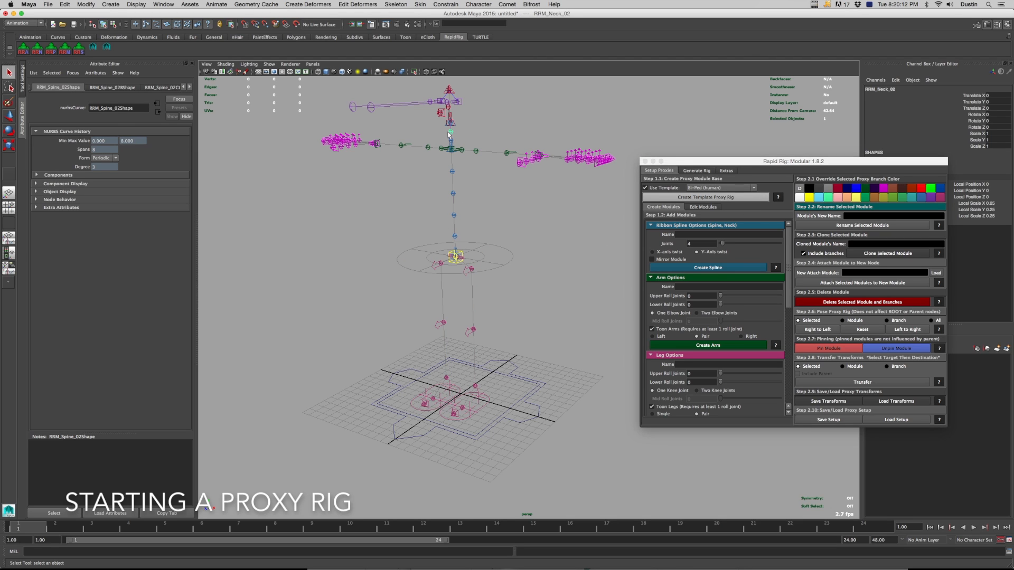
pyautogui.click(507, 154)
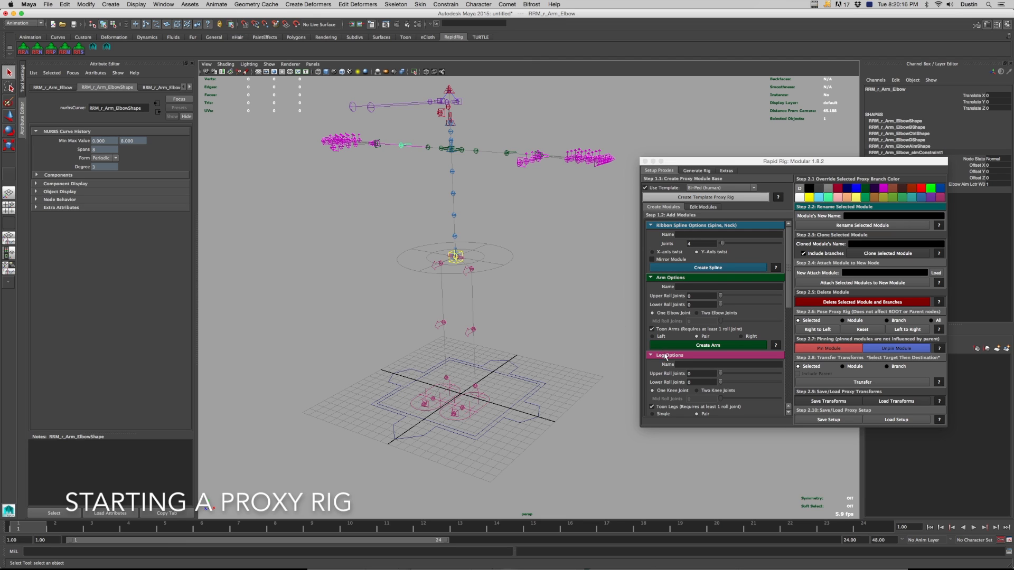
# Examine the leg, finger and thumb modules of the proxy rig alongside the leg and FK chain options
pyautogui.scroll(-3, 666, 357)
pyautogui.click(472, 330)
pyautogui.click(443, 323)
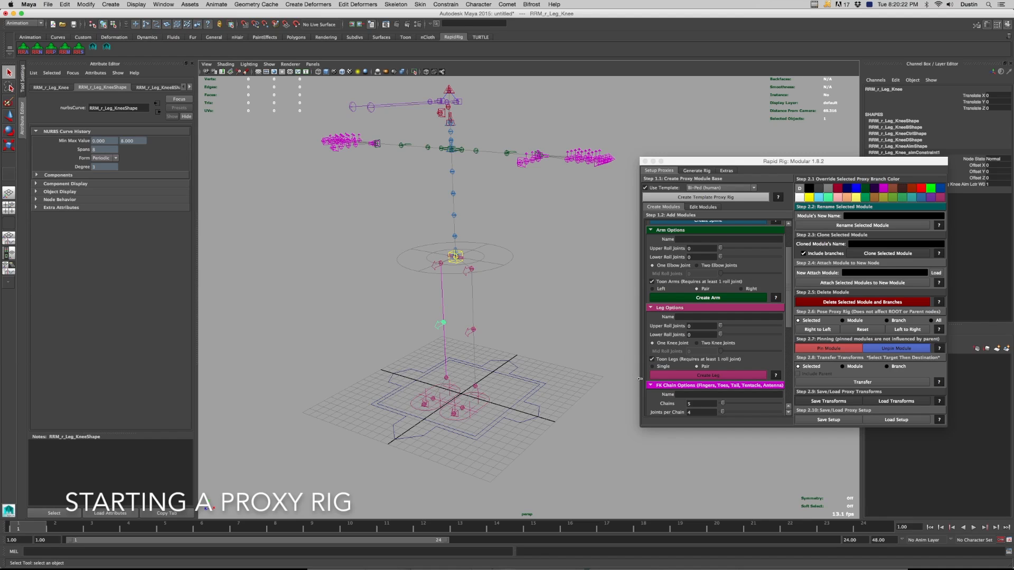
pyautogui.scroll(-5, 737, 349)
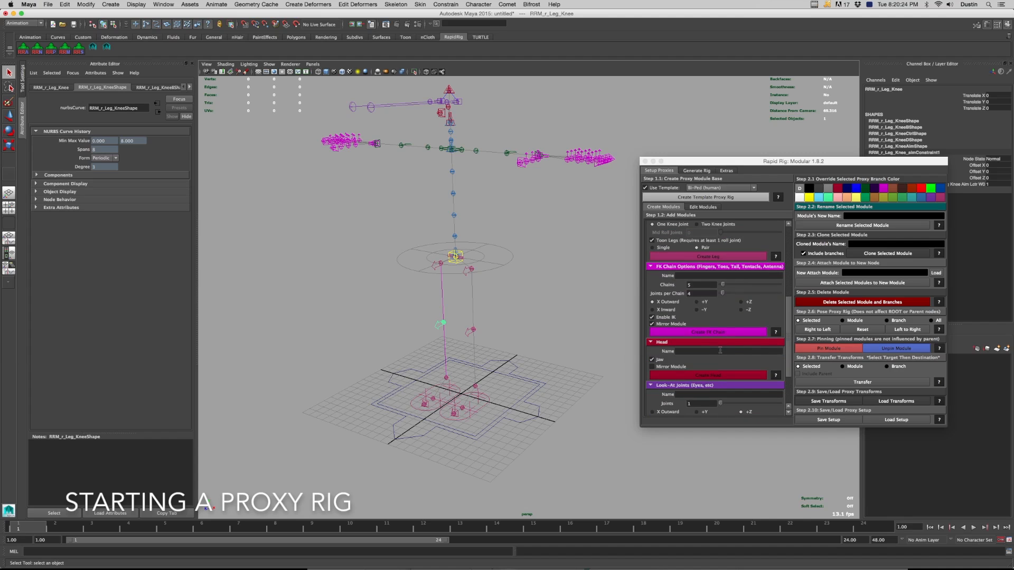
pyautogui.keyDown('alt'); pyautogui.moveTo(545, 189); pyautogui.dragTo(551, 226); pyautogui.keyUp('alt')
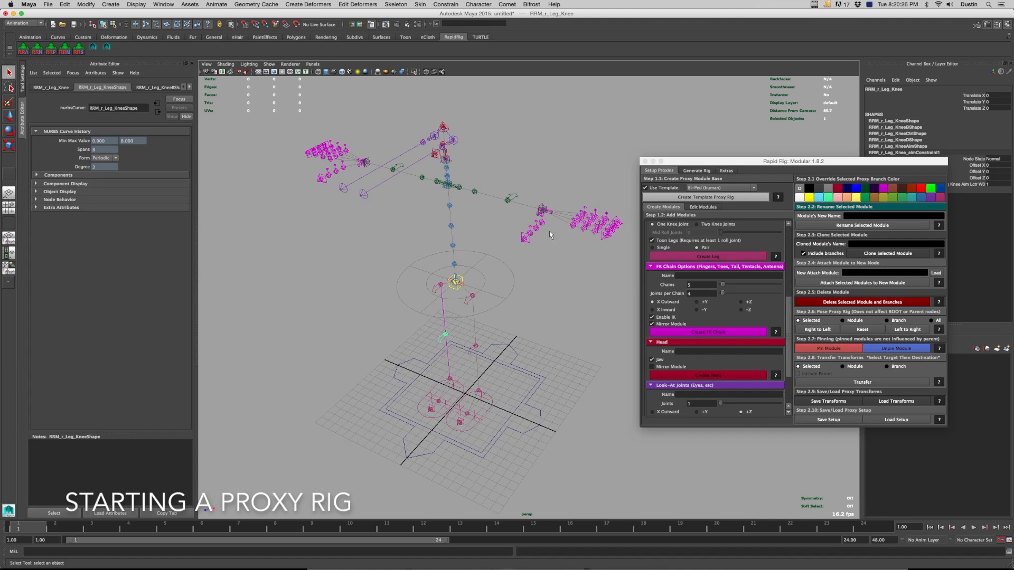
pyautogui.click(579, 224)
pyautogui.click(537, 228)
pyautogui.keyDown('alt'); pyautogui.moveTo(513, 278); pyautogui.dragTo(495, 271, button='middle'); pyautogui.keyUp('alt')
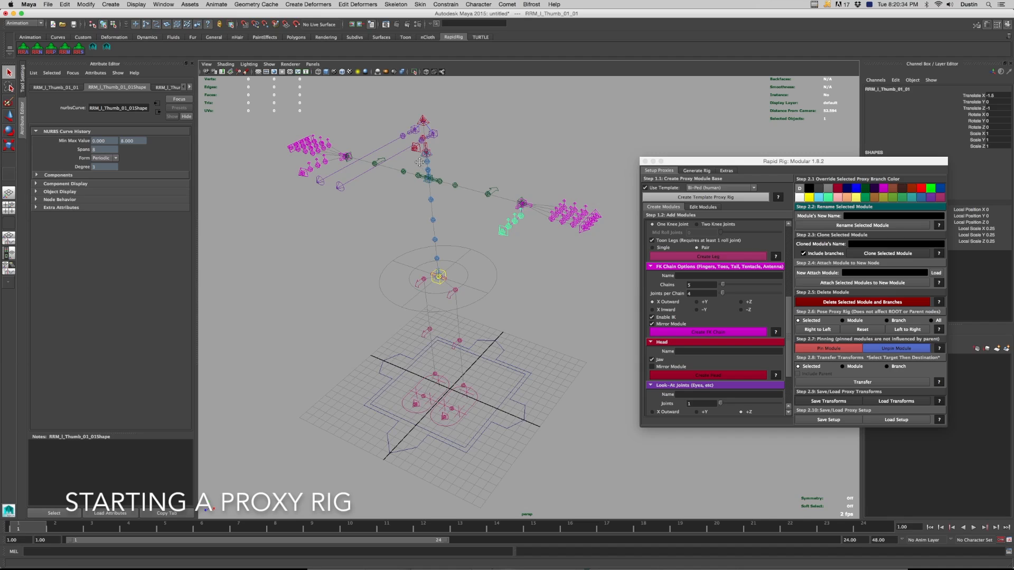
# Examine the head module and its jaw control alongside the head and look-at joint options
pyautogui.keyDown('alt'); pyautogui.moveTo(419, 166); pyautogui.dragTo(448, 202, button='middle'); pyautogui.keyUp('alt')
pyautogui.keyDown('alt'); pyautogui.moveTo(448, 202); pyautogui.dragTo(456, 191); pyautogui.keyUp('alt')
pyautogui.keyDown('alt'); pyautogui.moveTo(456, 192); pyautogui.dragTo(477, 196, button='right'); pyautogui.keyUp('alt')
pyautogui.keyDown('alt'); pyautogui.moveTo(478, 195); pyautogui.dragTo(491, 212, button='middle'); pyautogui.keyUp('alt')
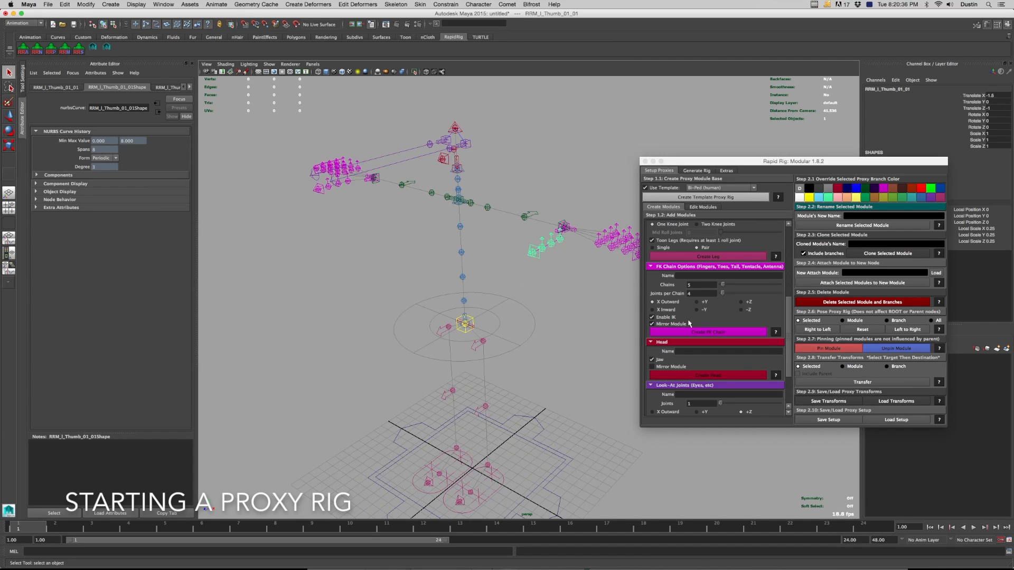
pyautogui.scroll(-3, 697, 332)
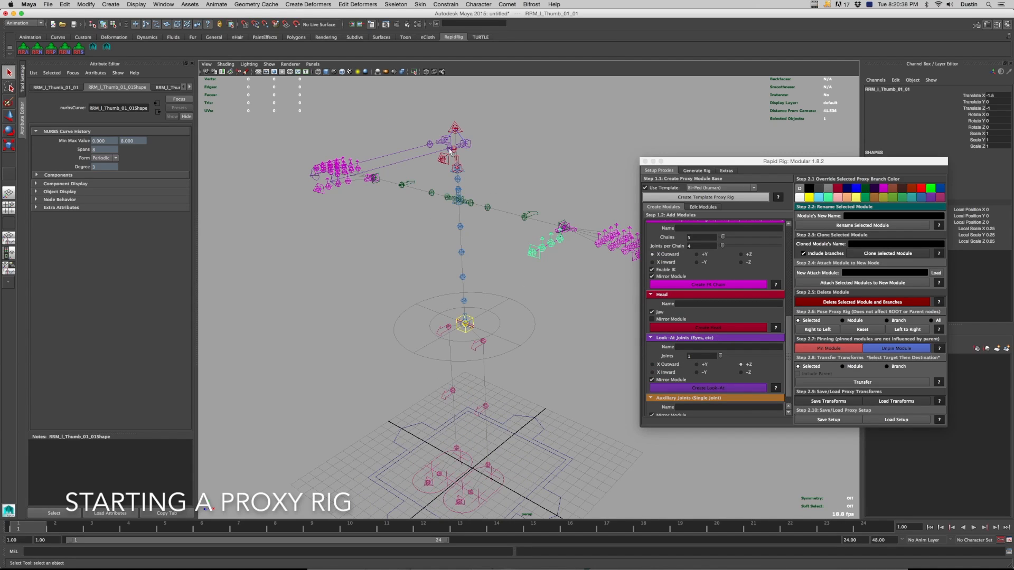
pyautogui.click(457, 162)
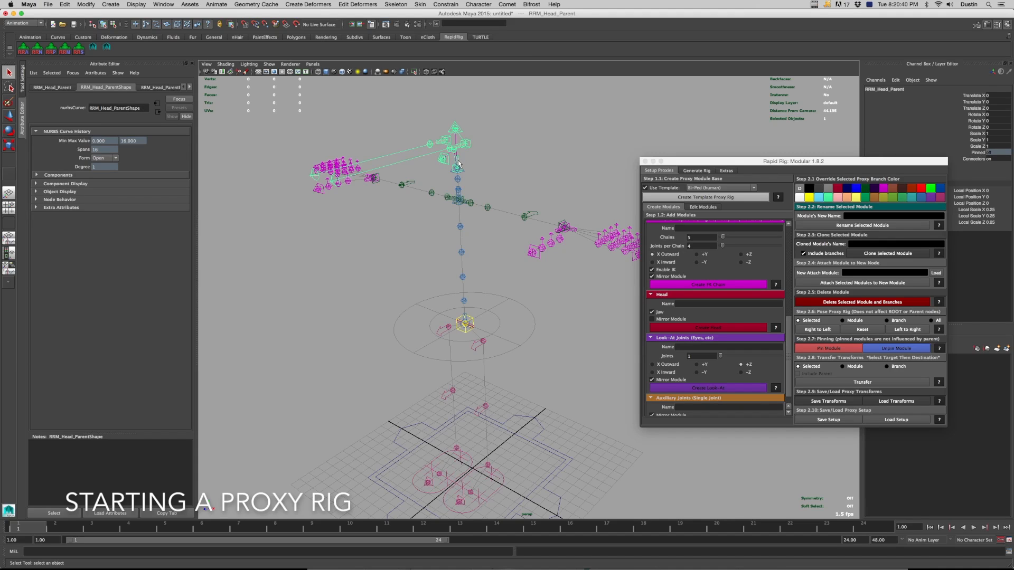
pyautogui.click(454, 127)
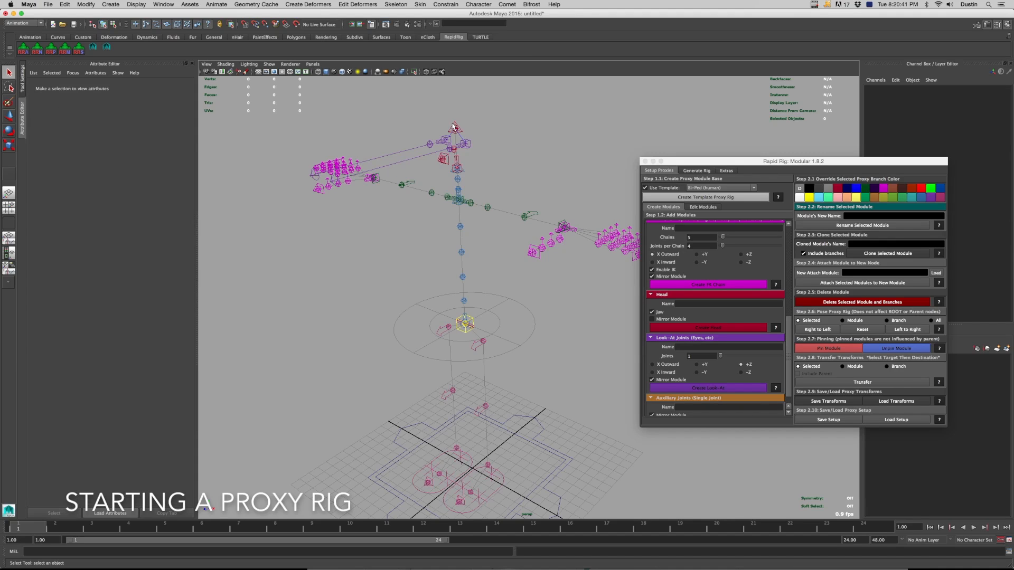
pyautogui.click(452, 152)
pyautogui.keyDown('alt'); pyautogui.moveTo(452, 153); pyautogui.dragTo(424, 113); pyautogui.keyUp('alt')
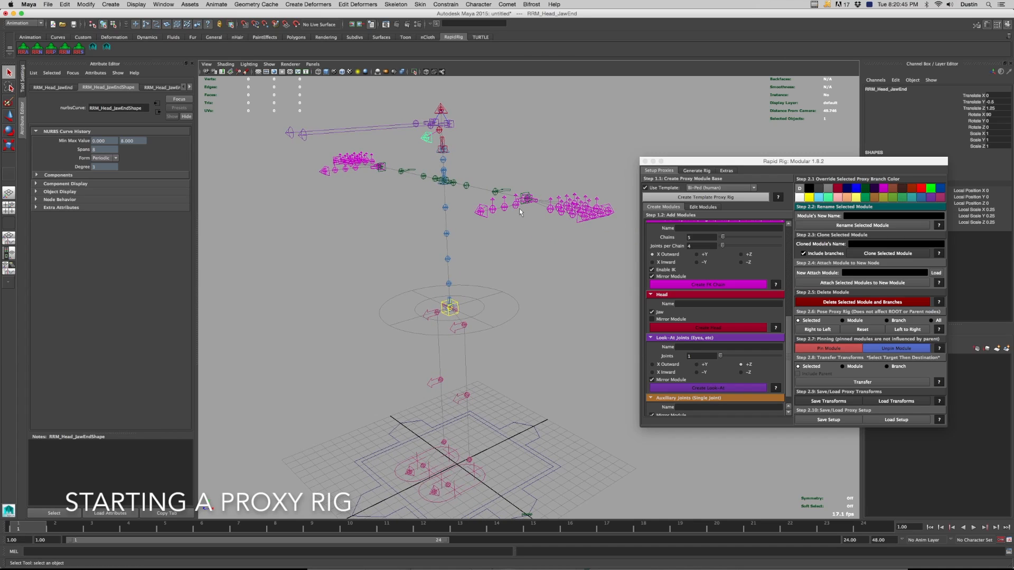
# Examine the head's top and eye controls alongside the look-at and auxiliary joint options, then return to the first module options
pyautogui.click(445, 110)
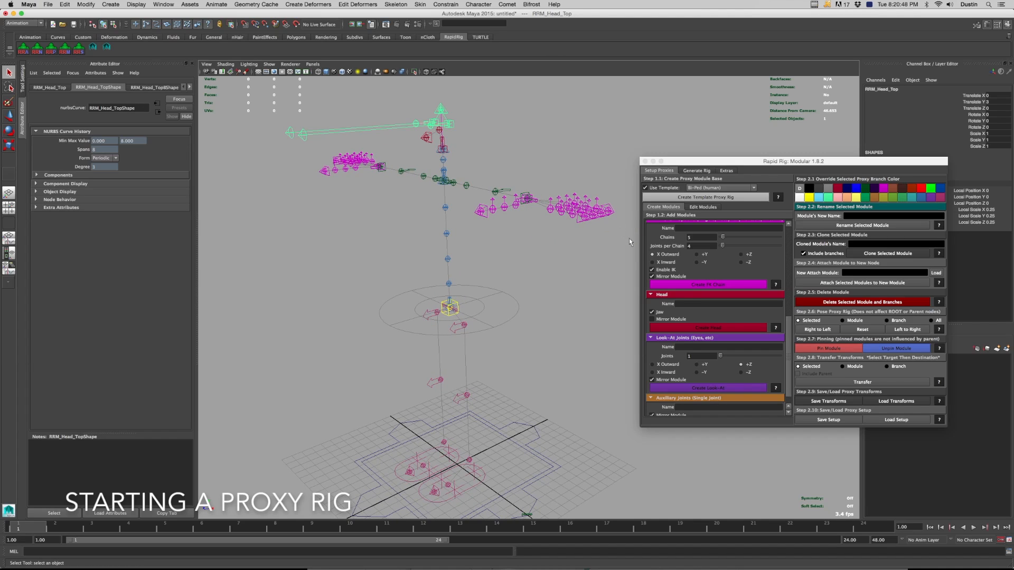
pyautogui.scroll(-1, 695, 302)
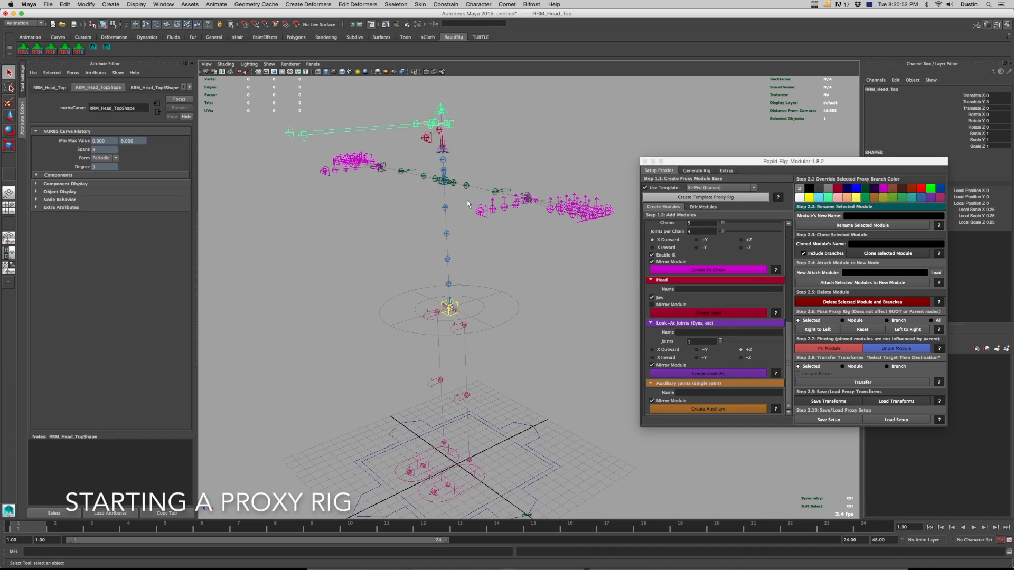
pyautogui.keyDown('alt'); pyautogui.moveTo(425, 161); pyautogui.dragTo(441, 166); pyautogui.keyUp('alt')
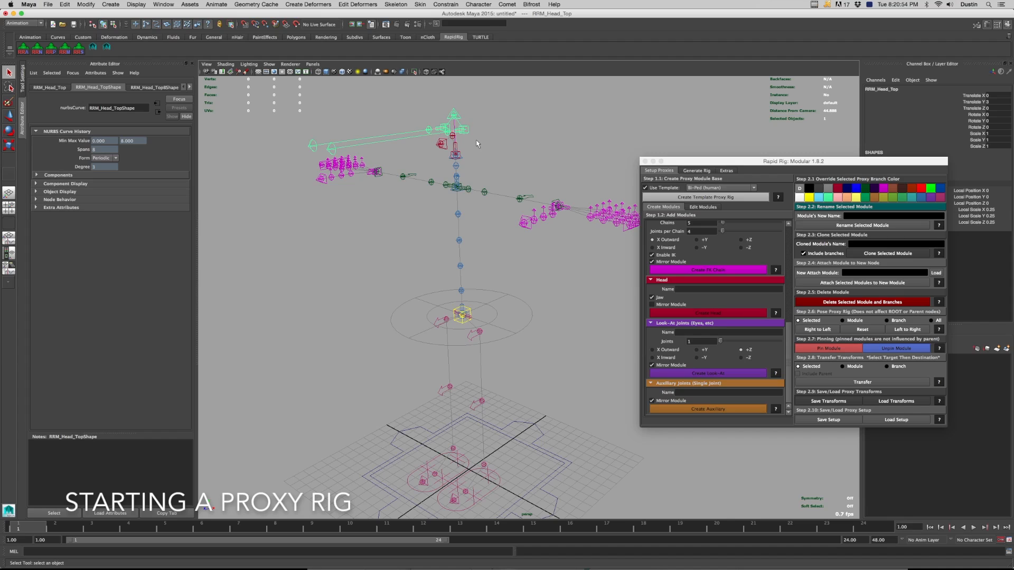
pyautogui.keyDown('alt'); pyautogui.moveTo(431, 160); pyautogui.dragTo(488, 163); pyautogui.keyUp('alt')
pyautogui.keyDown('alt'); pyautogui.moveTo(489, 163); pyautogui.dragTo(443, 158, button='middle'); pyautogui.keyUp('alt')
pyautogui.click(447, 150)
pyautogui.press('w')
pyautogui.press('super+z')
pyautogui.keyDown('alt'); pyautogui.moveTo(495, 179); pyautogui.dragTo(502, 184); pyautogui.keyUp('alt')
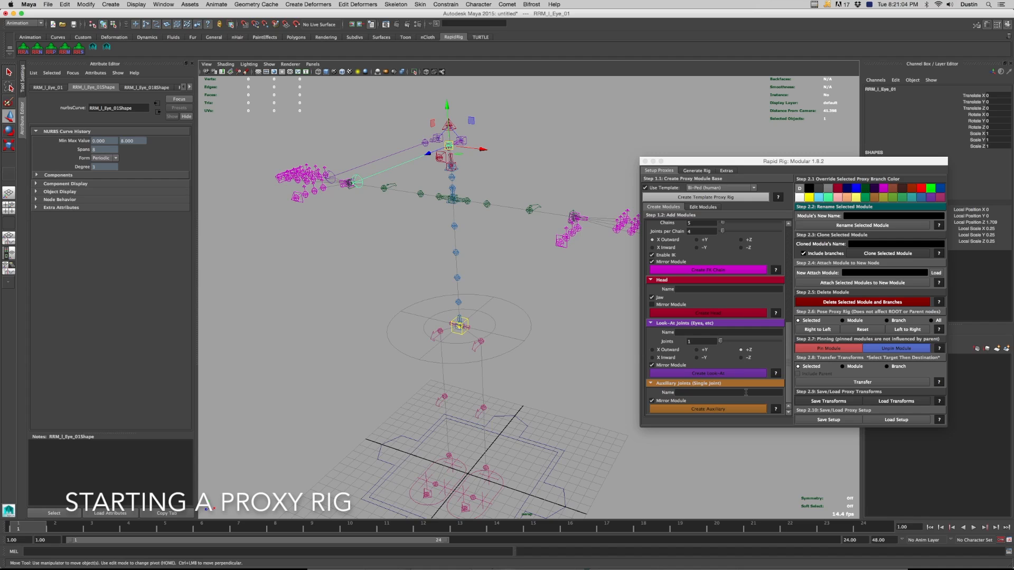
pyautogui.scroll(6, 743, 391)
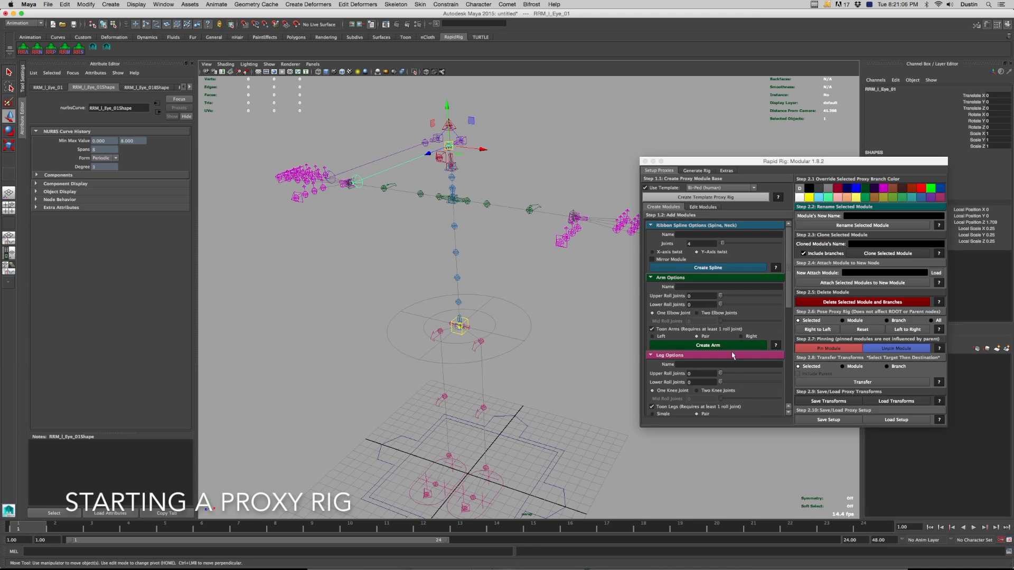
pyautogui.click(717, 189)
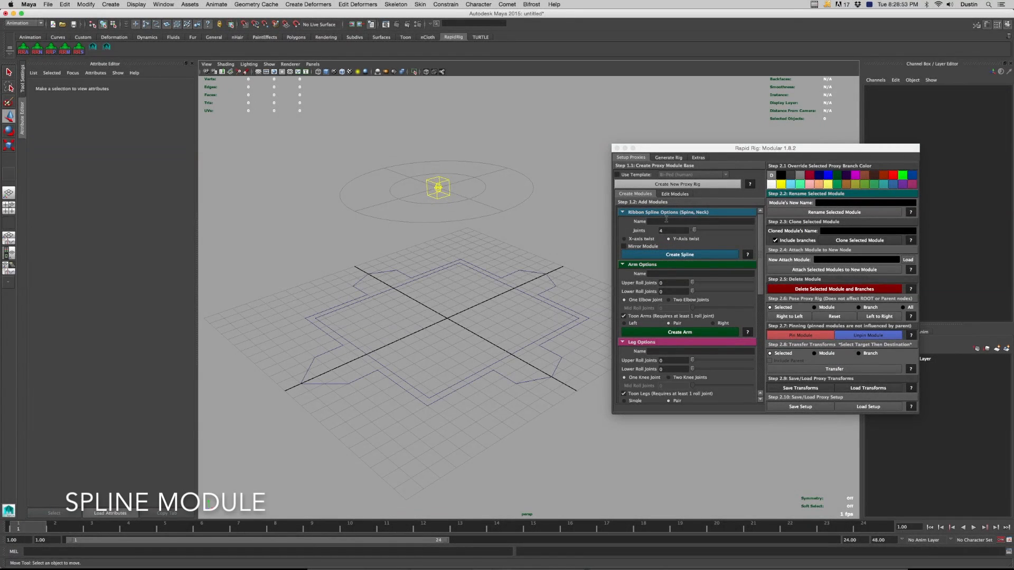
# Name the new ribbon spline module Spine and set its joint count to 5
pyautogui.click(666, 220)
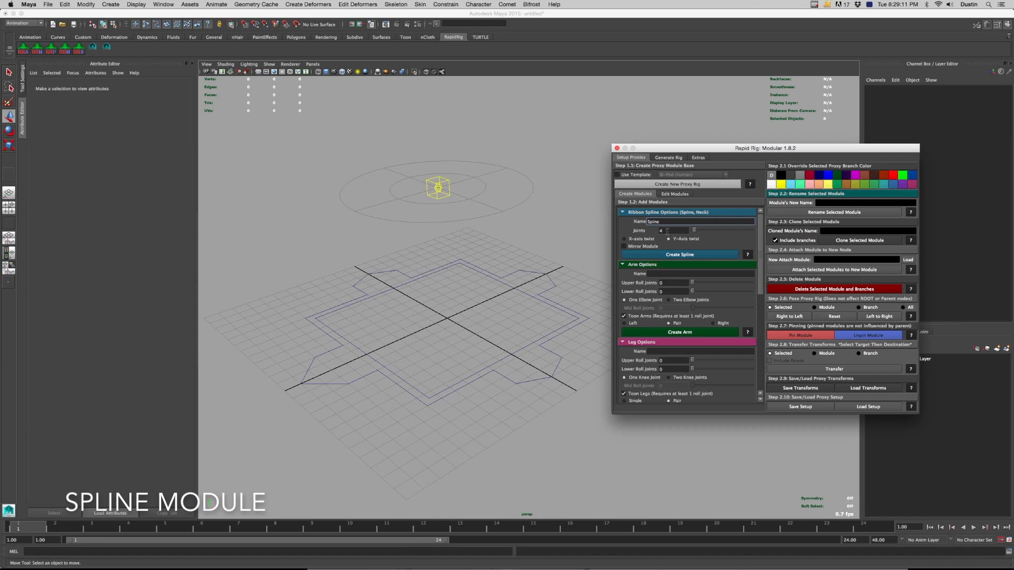
pyautogui.click(480, 199)
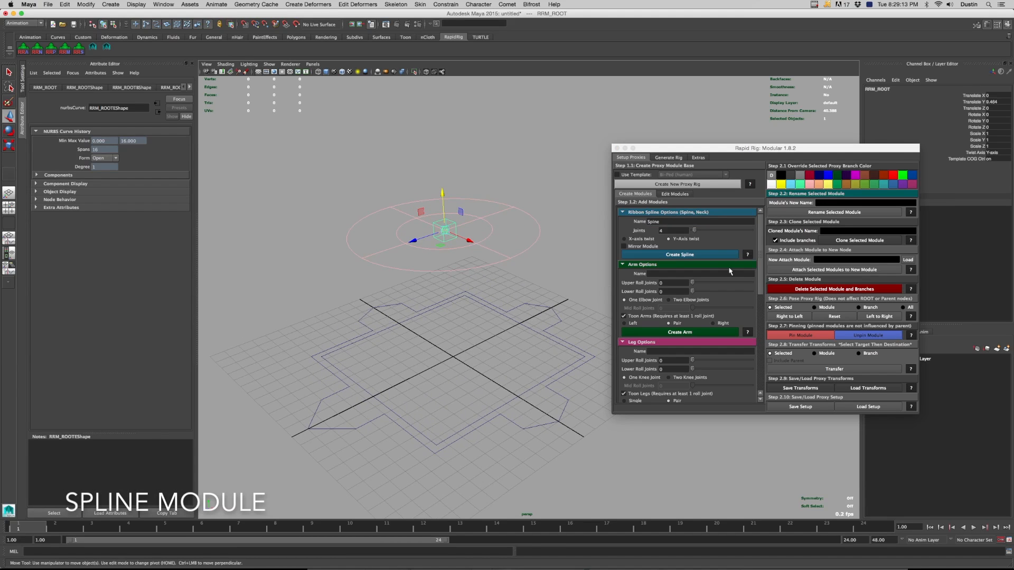
pyautogui.moveTo(695, 236); pyautogui.dragTo(502, 240)
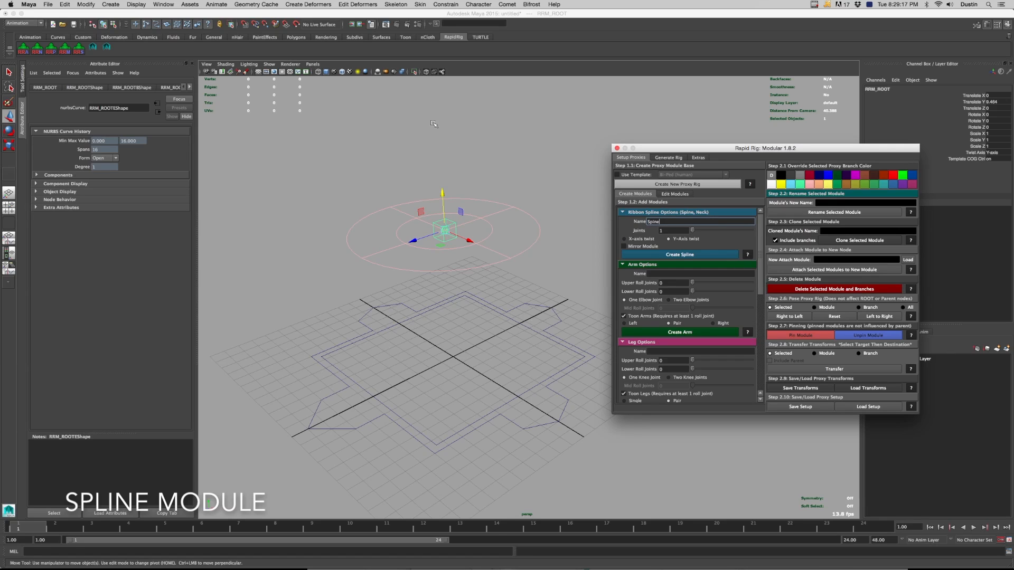
pyautogui.moveTo(692, 231); pyautogui.dragTo(737, 232)
pyautogui.doubleClick(660, 231)
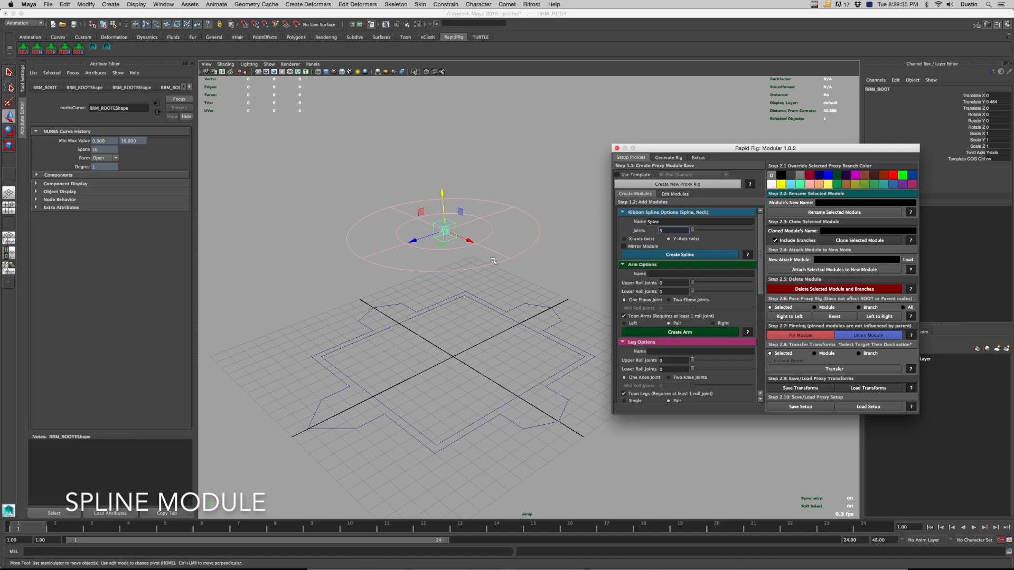
# Select the root control and create the Spine module attached to it
pyautogui.click(477, 233)
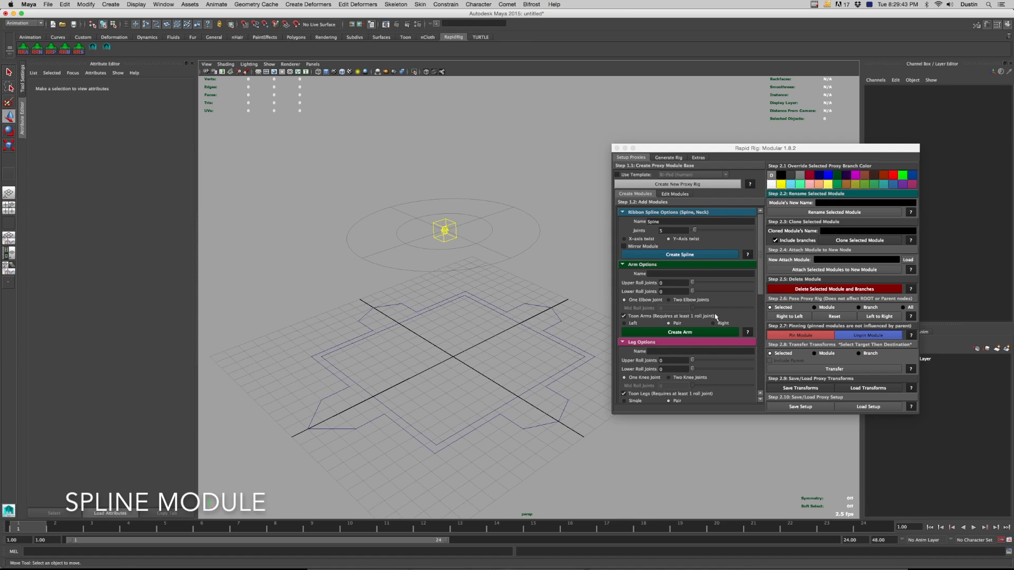
pyautogui.moveTo(759, 286); pyautogui.dragTo(758, 264)
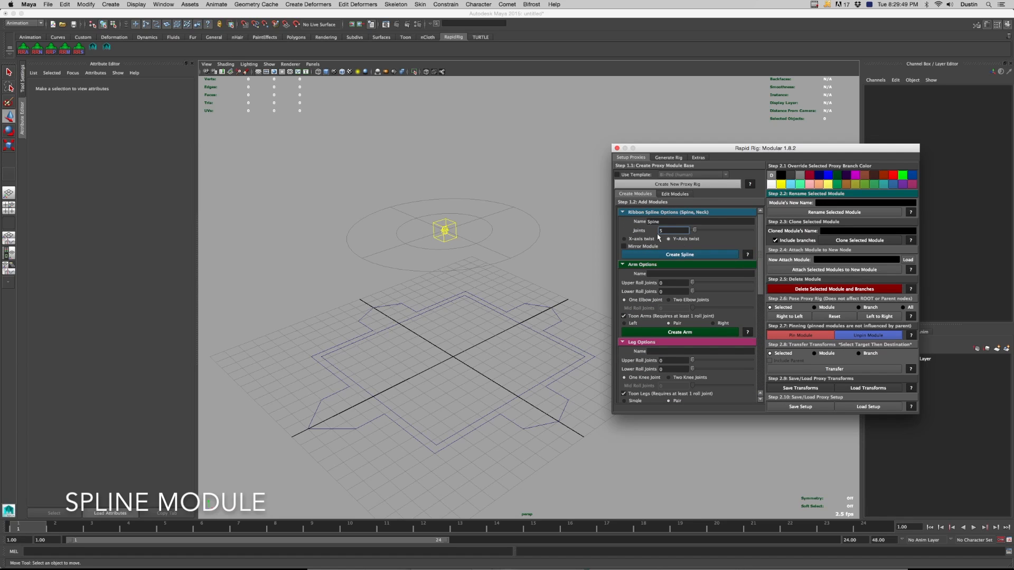
pyautogui.click(457, 231)
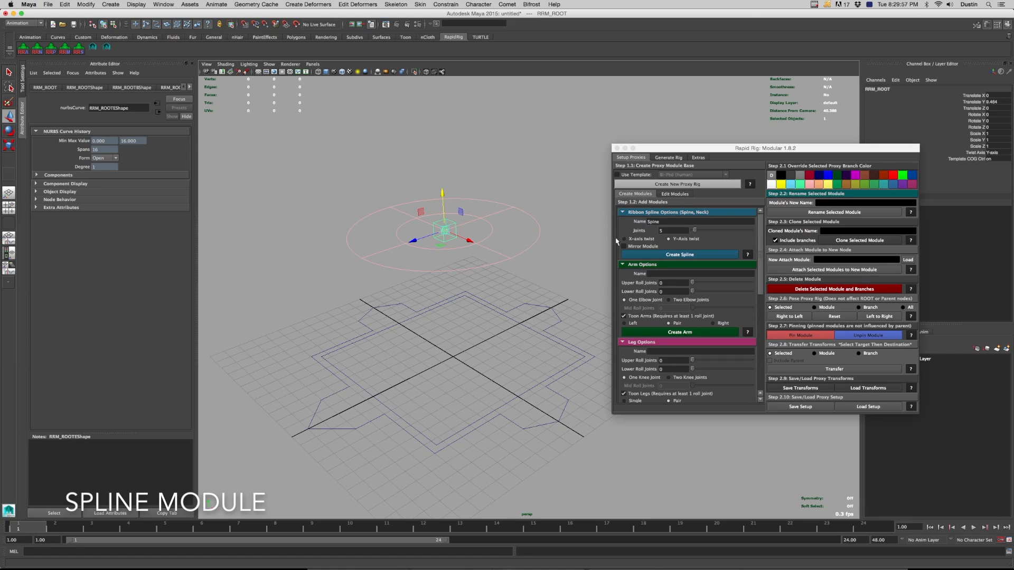
pyautogui.click(564, 253)
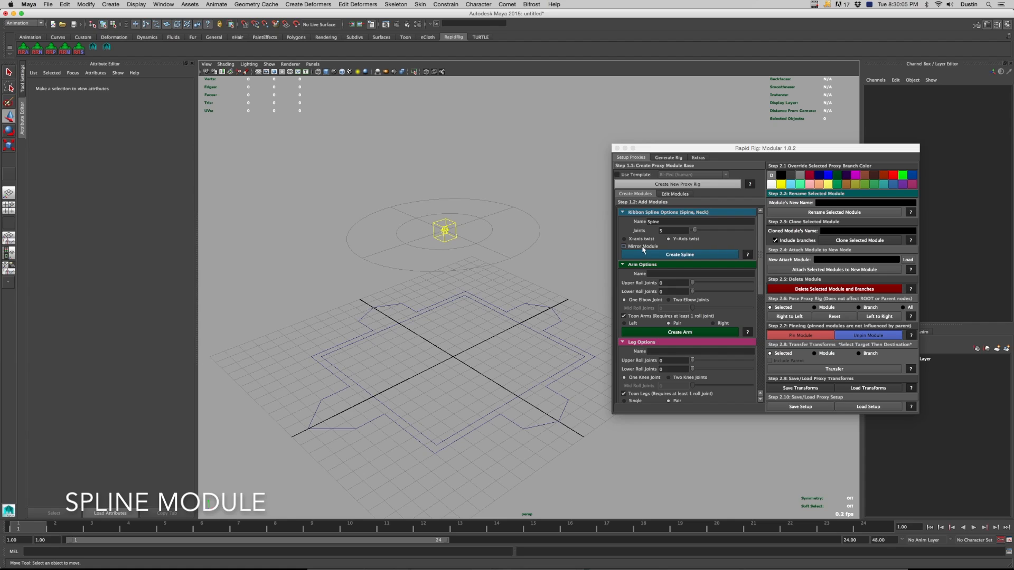
pyautogui.click(465, 251)
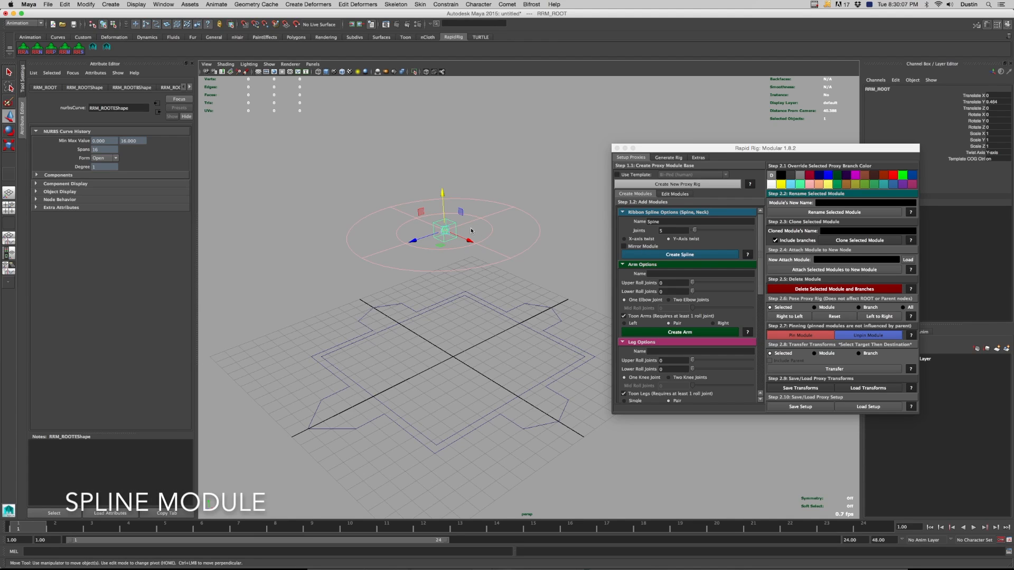
pyautogui.click(697, 255)
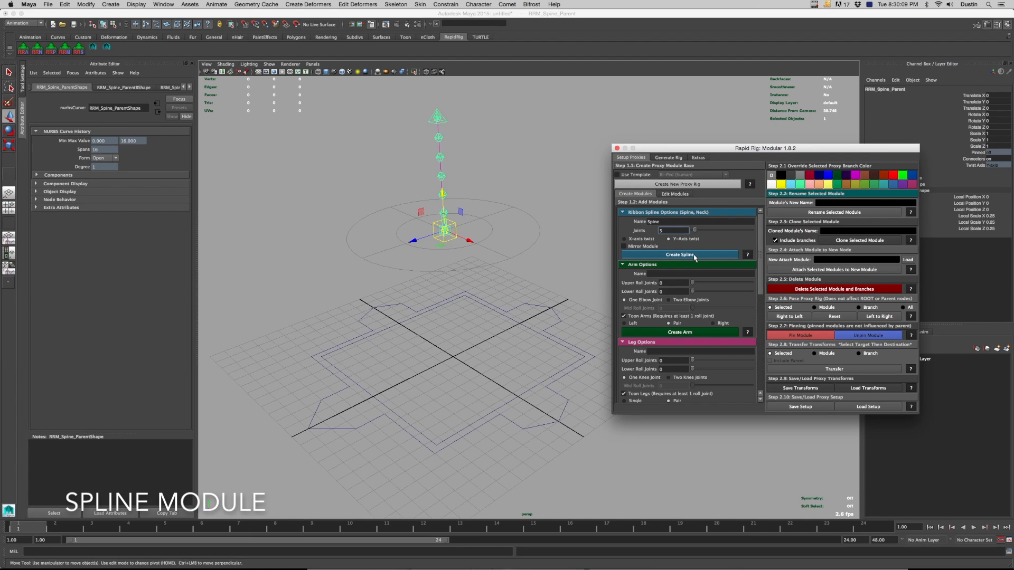
pyautogui.click(505, 166)
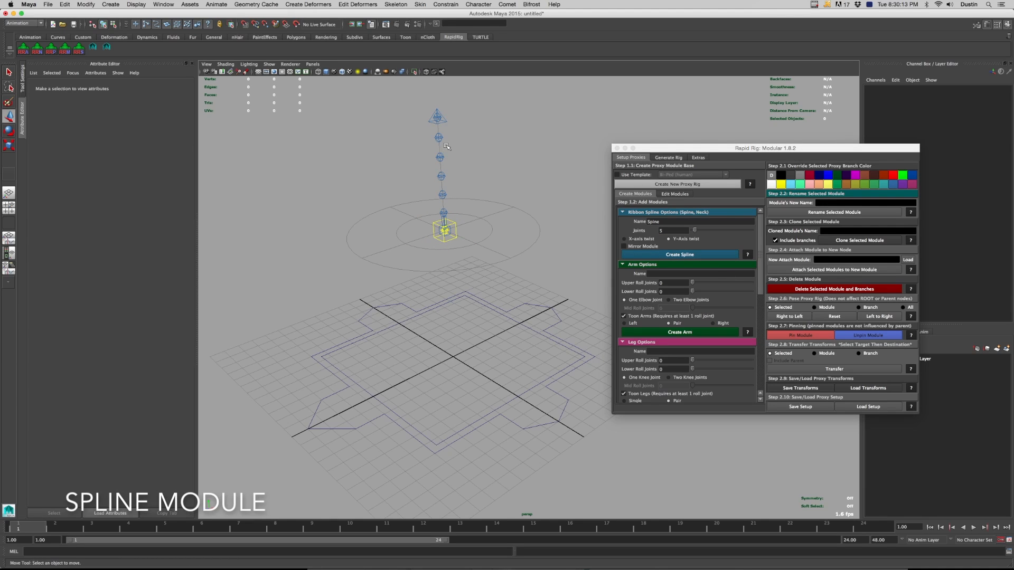
# Inspect the spine's controls and raise its parent control about 0.48 units in Y above the root
pyautogui.click(443, 196)
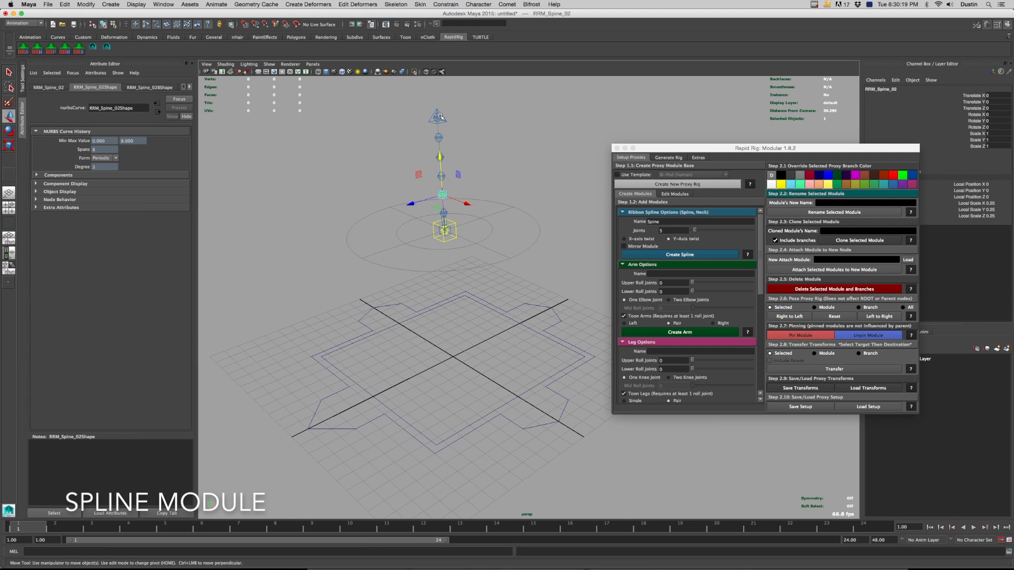
pyautogui.click(439, 116)
pyautogui.keyDown('alt'); pyautogui.moveTo(439, 116); pyautogui.dragTo(443, 154); pyautogui.keyUp('alt')
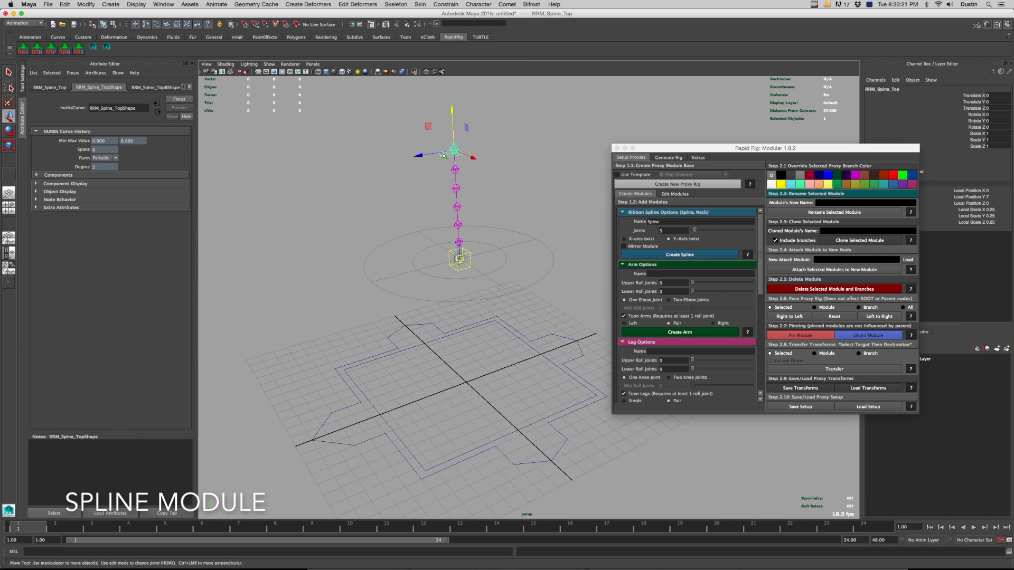
pyautogui.keyDown('alt'); pyautogui.moveTo(451, 209); pyautogui.dragTo(468, 239, button='right'); pyautogui.keyUp('alt')
pyautogui.click(448, 247)
pyautogui.moveTo(449, 216); pyautogui.dragTo(448, 192)
pyautogui.keyDown('alt'); pyautogui.moveTo(478, 216); pyautogui.dragTo(460, 220, button='right'); pyautogui.keyUp('alt')
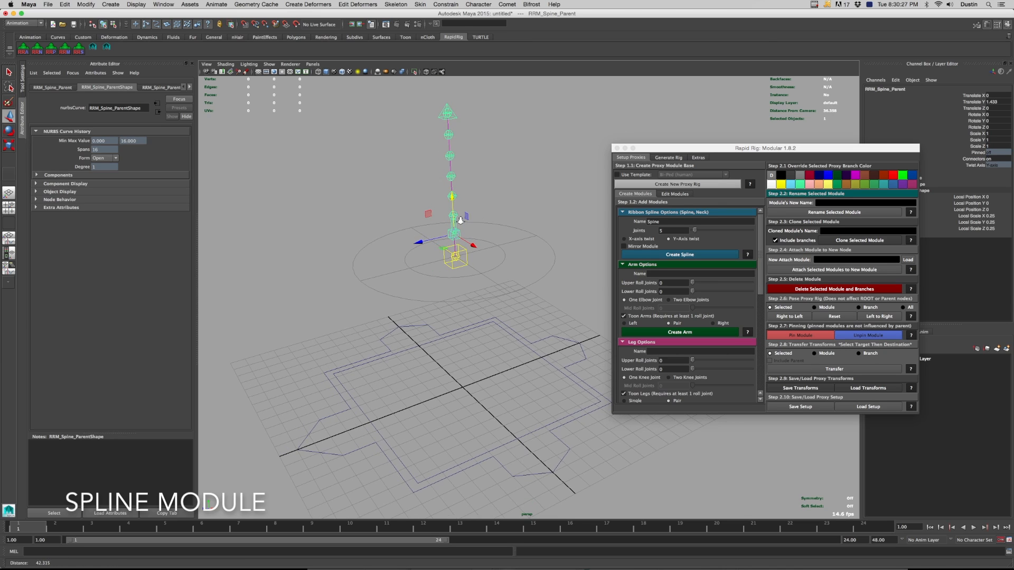
pyautogui.press('e')
pyautogui.moveTo(460, 221); pyautogui.dragTo(519, 239)
pyautogui.press('r')
pyautogui.press('z')
pyautogui.press('w')
pyautogui.moveTo(452, 201); pyautogui.dragTo(453, 216)
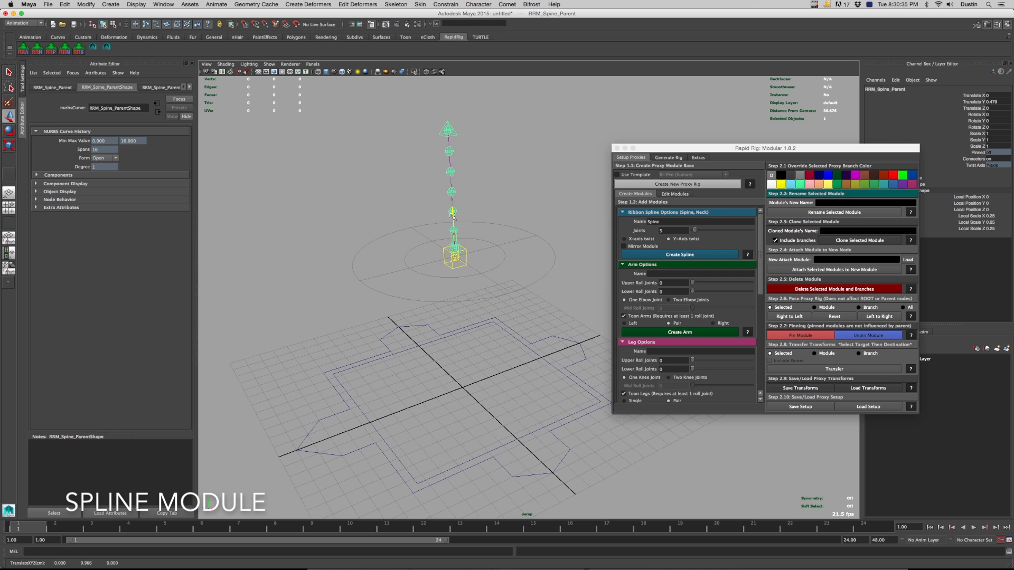
# Lengthen the spine by raising its top control about 1.77 units along Y
pyautogui.click(448, 129)
pyautogui.keyDown('alt'); pyautogui.moveTo(447, 109); pyautogui.dragTo(454, 154, button='middle'); pyautogui.keyUp('alt')
pyautogui.moveTo(454, 154); pyautogui.dragTo(463, 109)
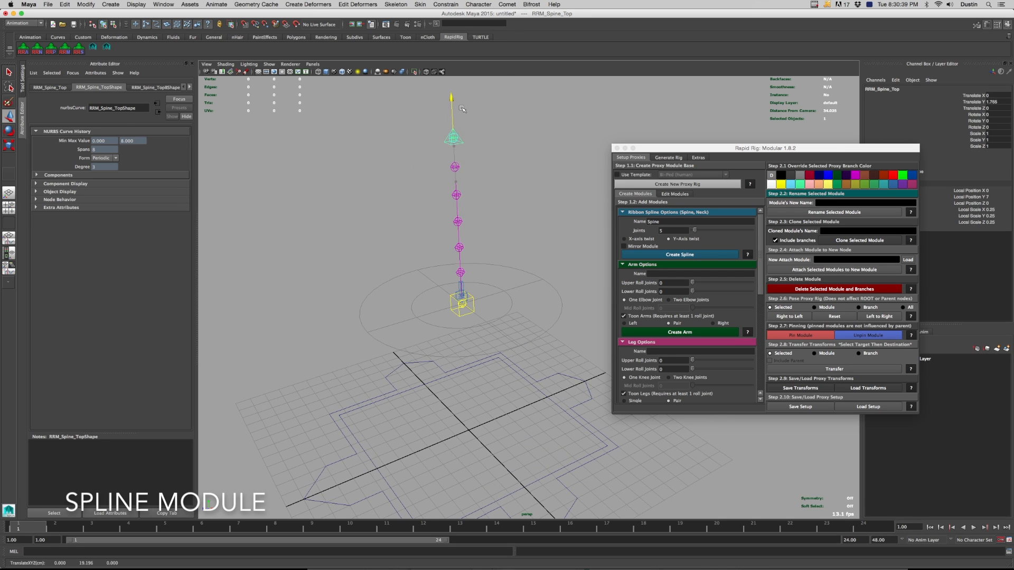
# Curve the upper spine by moving the fifth joint about -0.34 and the fourth joint about -0.21 units in Z
pyautogui.keyDown('alt'); pyautogui.moveTo(457, 168); pyautogui.dragTo(437, 164); pyautogui.keyUp('alt')
pyautogui.click(452, 163)
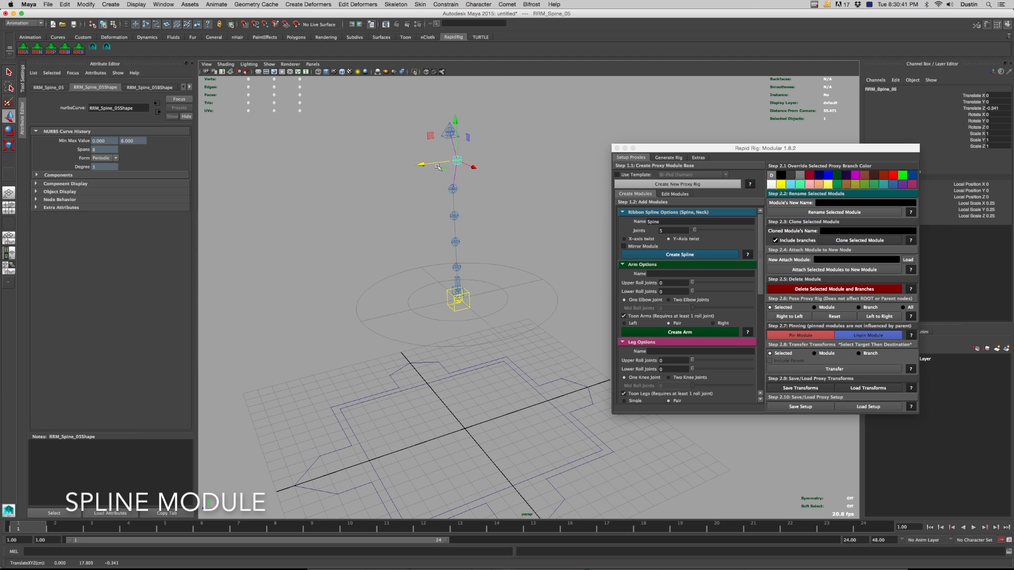
pyautogui.click(435, 193)
pyautogui.click(452, 189)
pyautogui.moveTo(433, 192); pyautogui.dragTo(437, 193)
# Curve the lower spine by moving the second joint about 0.22 and the first joint about 0.17 units in Z
pyautogui.click(455, 242)
pyautogui.moveTo(431, 247); pyautogui.dragTo(427, 249)
pyautogui.click(455, 268)
pyautogui.click(432, 276)
pyautogui.press('z')
pyautogui.moveTo(431, 273); pyautogui.dragTo(429, 274)
pyautogui.press('q')
pyautogui.click(480, 216)
pyautogui.keyDown('alt'); pyautogui.moveTo(483, 215); pyautogui.dragTo(488, 165); pyautogui.keyUp('alt')
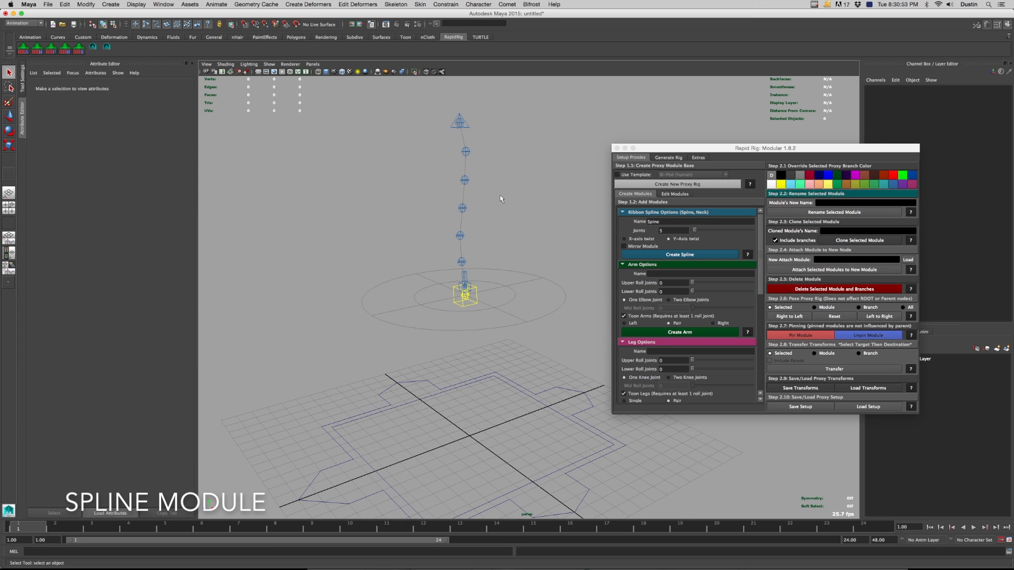
# Load the Spine module for editing, apply a joint count of 4 and inspect its individual joints
pyautogui.click(676, 195)
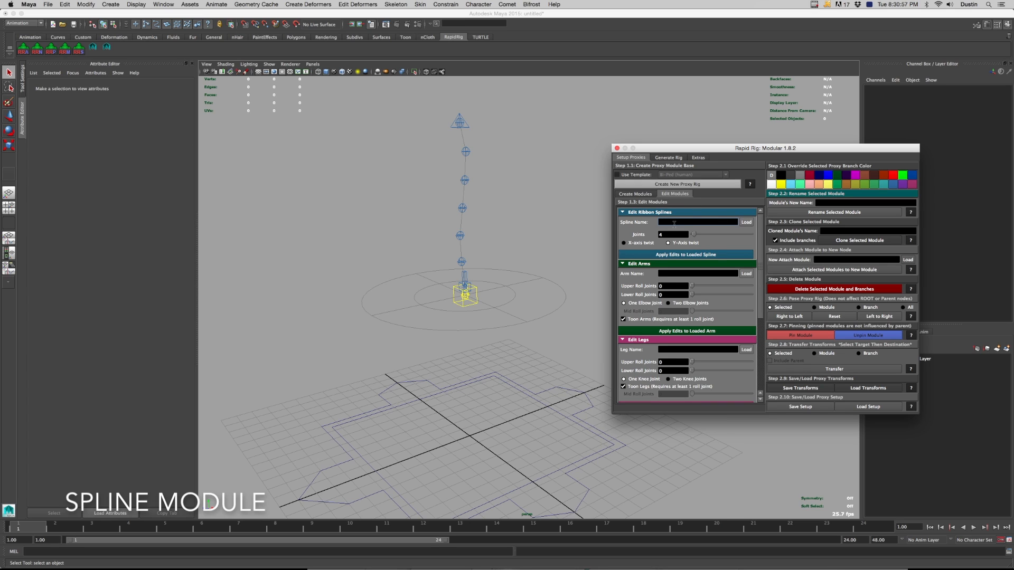
pyautogui.click(465, 182)
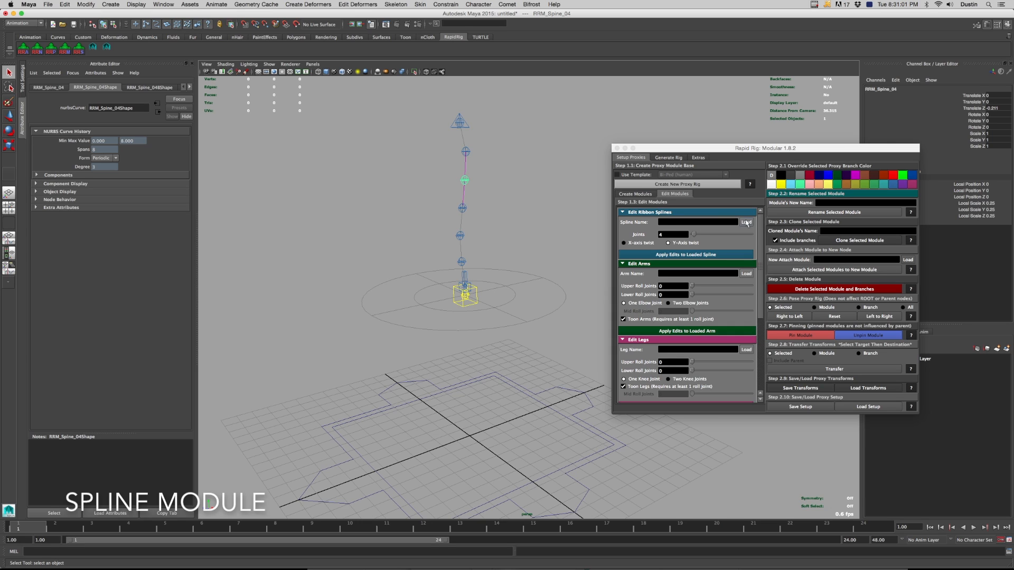
pyautogui.click(746, 223)
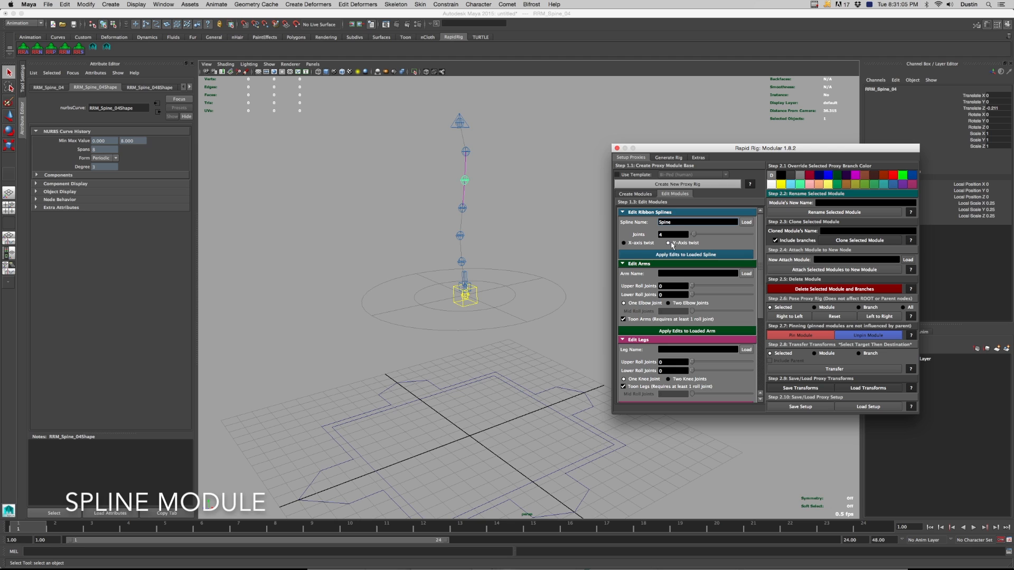
pyautogui.click(675, 234)
pyautogui.click(680, 255)
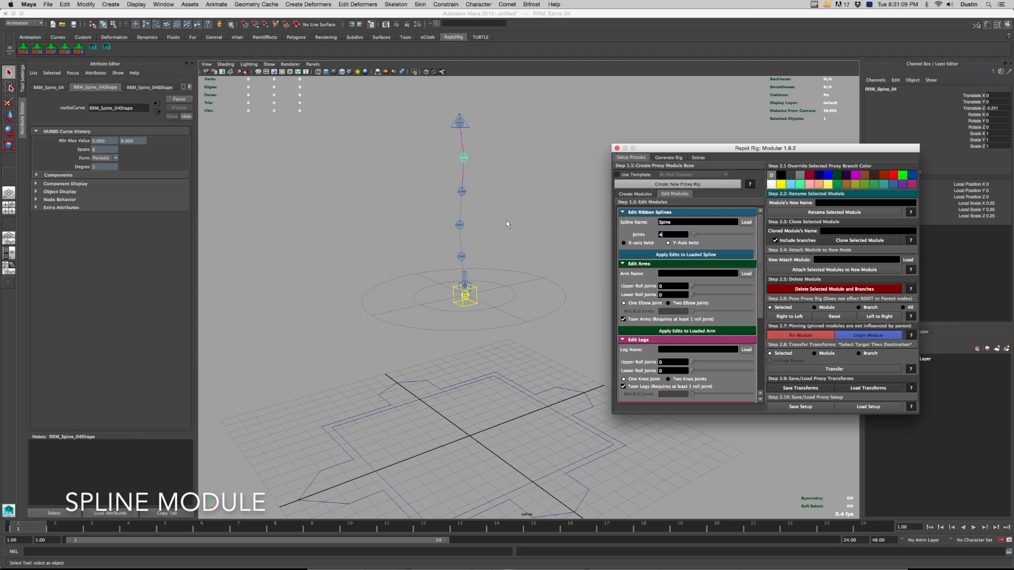
pyautogui.moveTo(454, 201)
pyautogui.keyDown('alt'); pyautogui.mouseDown()
pyautogui.moveTo(468, 203)
pyautogui.moveTo(458, 193)
pyautogui.mouseUp(); pyautogui.keyUp('alt')
pyautogui.click(455, 192)
pyautogui.click(453, 225)
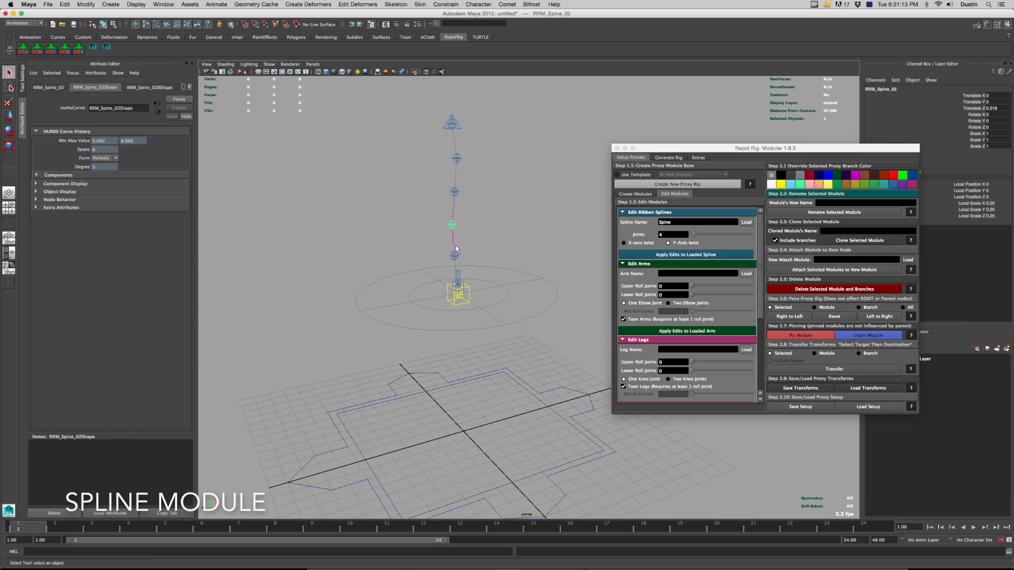
pyautogui.click(455, 256)
pyautogui.keyDown('alt'); pyautogui.moveTo(458, 239); pyautogui.dragTo(449, 237); pyautogui.keyUp('alt')
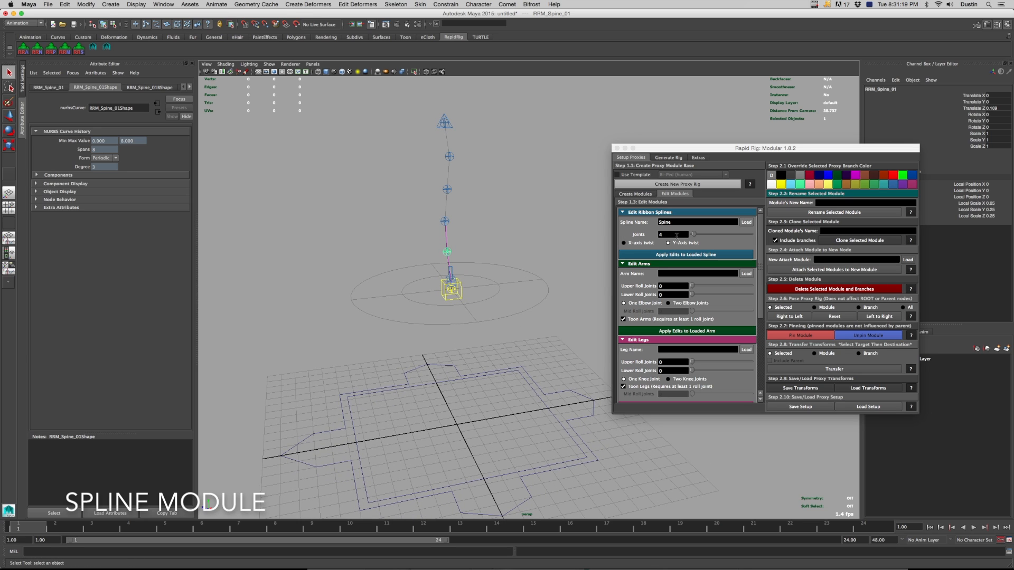
# Try rebuilding the Spine module with 12 joints, and undo that edit
pyautogui.moveTo(675, 235); pyautogui.dragTo(644, 238)
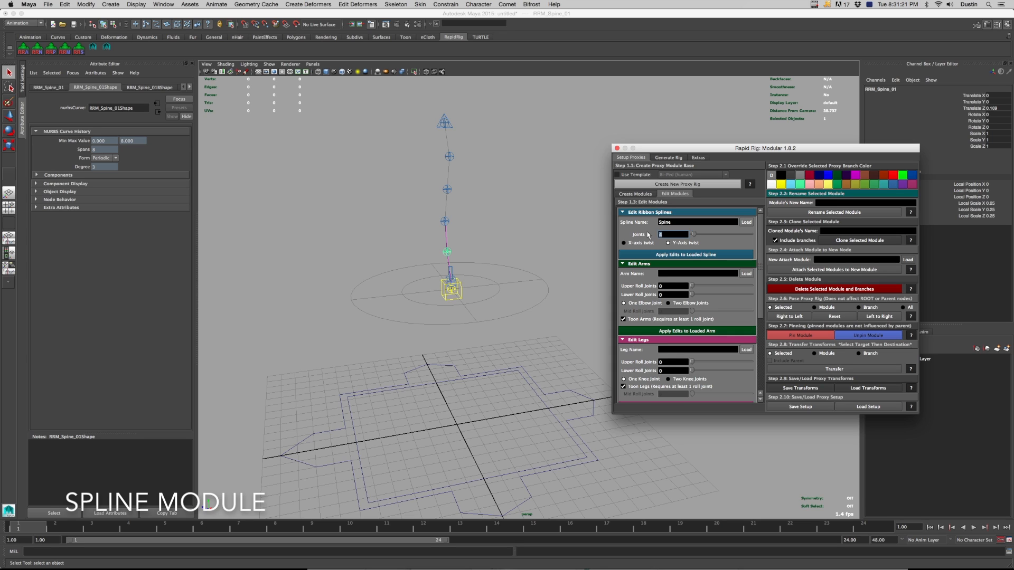
pyautogui.write('12')
pyautogui.click(680, 255)
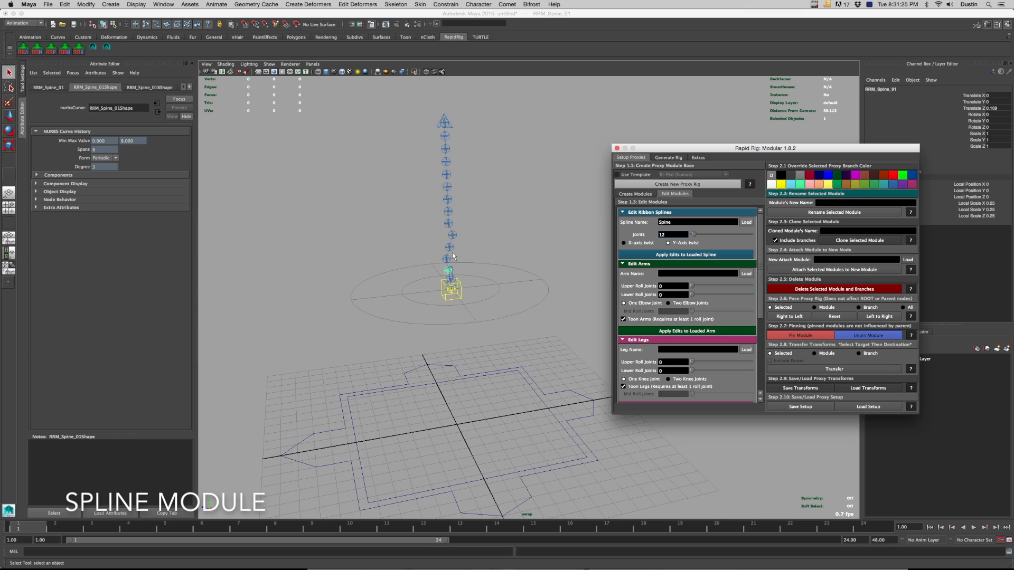
pyautogui.keyDown('alt'); pyautogui.moveTo(477, 233); pyautogui.dragTo(473, 235); pyautogui.keyUp('alt')
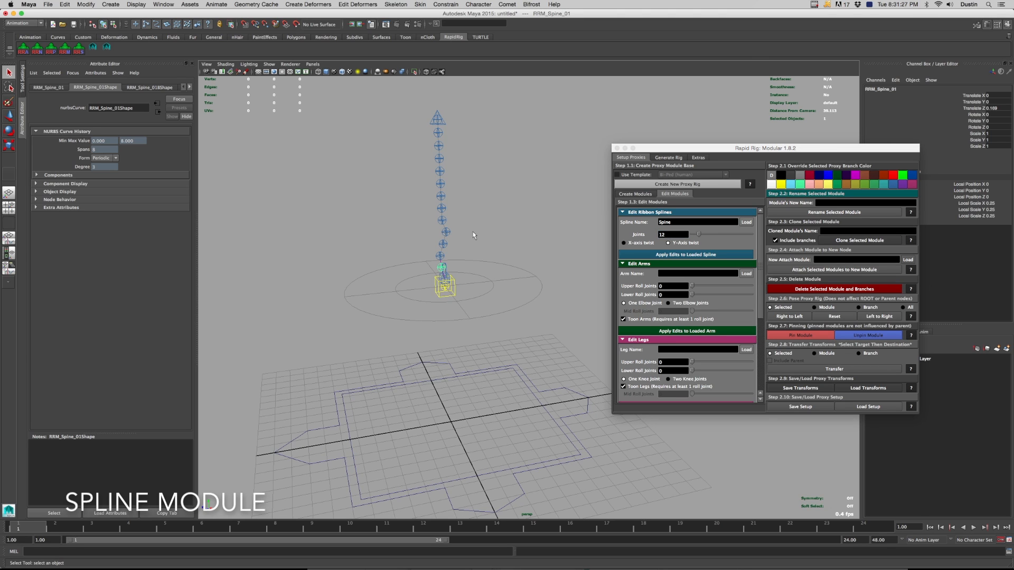
pyautogui.press('super+z')
pyautogui.keyDown('alt'); pyautogui.moveTo(485, 243); pyautogui.dragTo(483, 219); pyautogui.keyUp('alt')
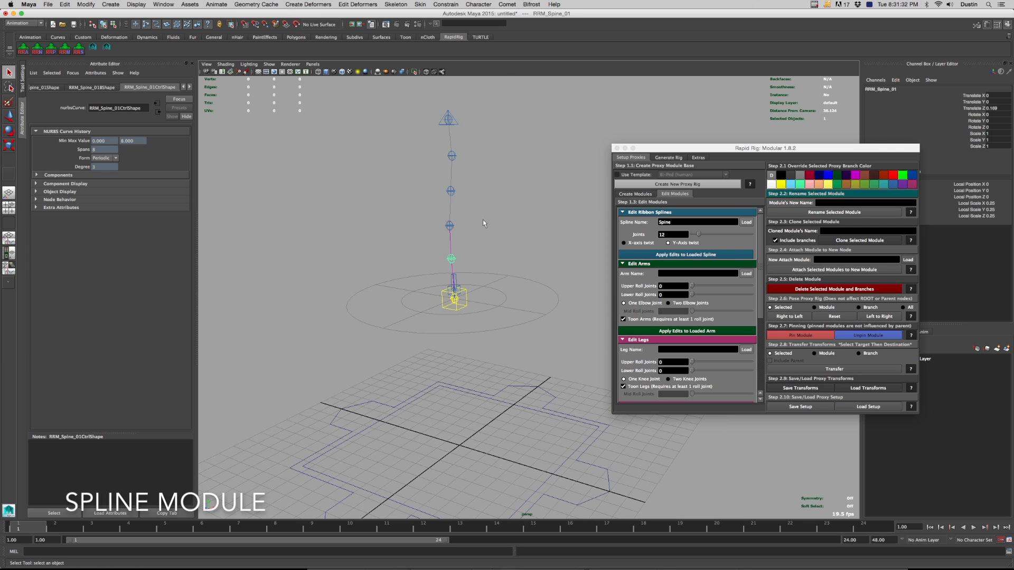
# Name the character "Character" and generate its modular rig from the spine proxy
pyautogui.click(669, 158)
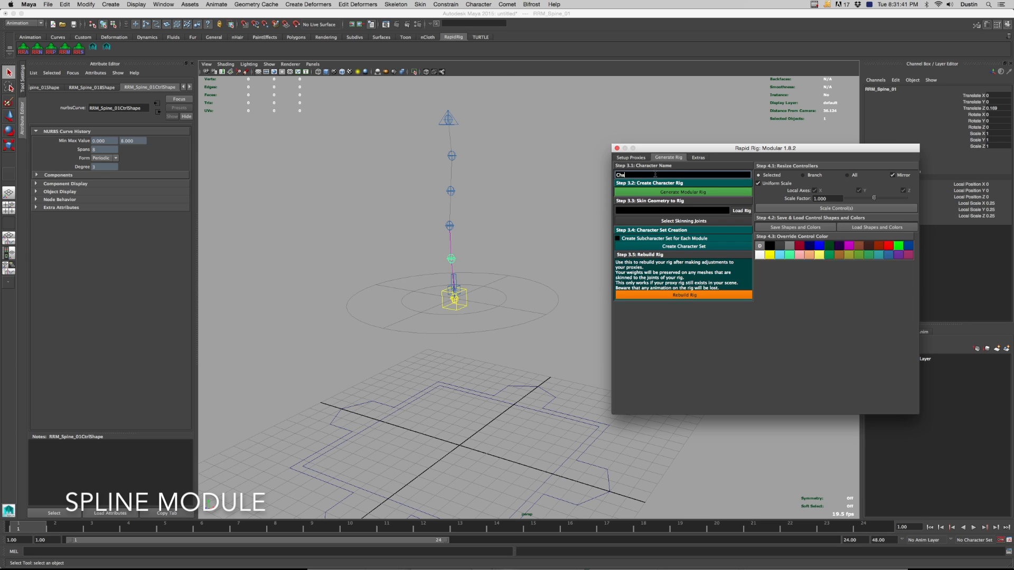
pyautogui.click(695, 193)
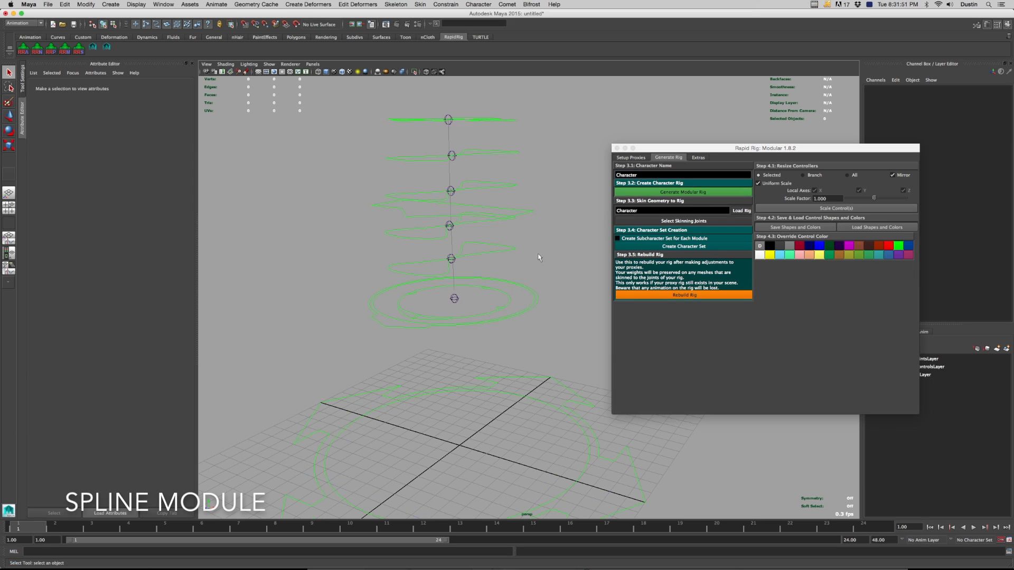
# Try moving the rig's secondary root control, and undo the move
pyautogui.keyDown('alt'); pyautogui.moveTo(499, 249); pyautogui.dragTo(466, 278); pyautogui.keyUp('alt')
pyautogui.click(530, 296)
pyautogui.press('w')
pyautogui.click(466, 304)
pyautogui.press('super+z')
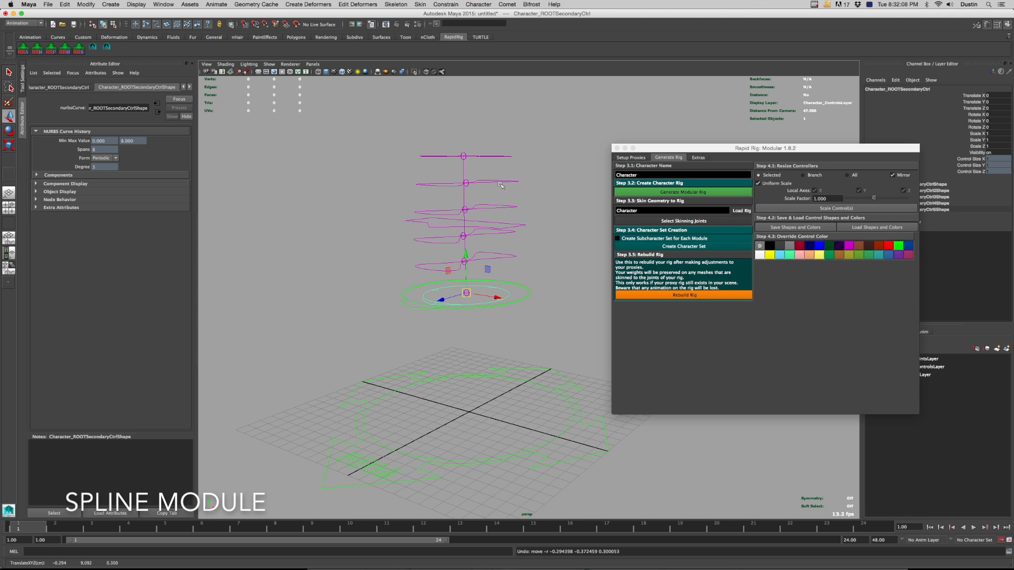
# Set the ROOT Parent of the top spine IK control to ROOTSecondary
pyautogui.click(488, 157)
pyautogui.keyDown('alt'); pyautogui.moveTo(490, 175); pyautogui.dragTo(496, 180); pyautogui.keyUp('alt')
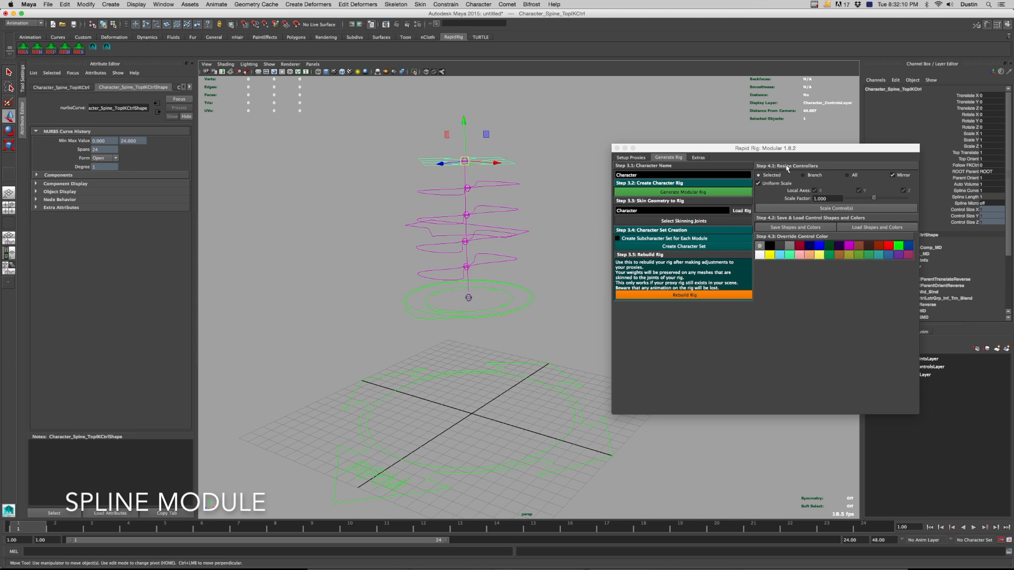
pyautogui.moveTo(803, 150); pyautogui.dragTo(784, 263)
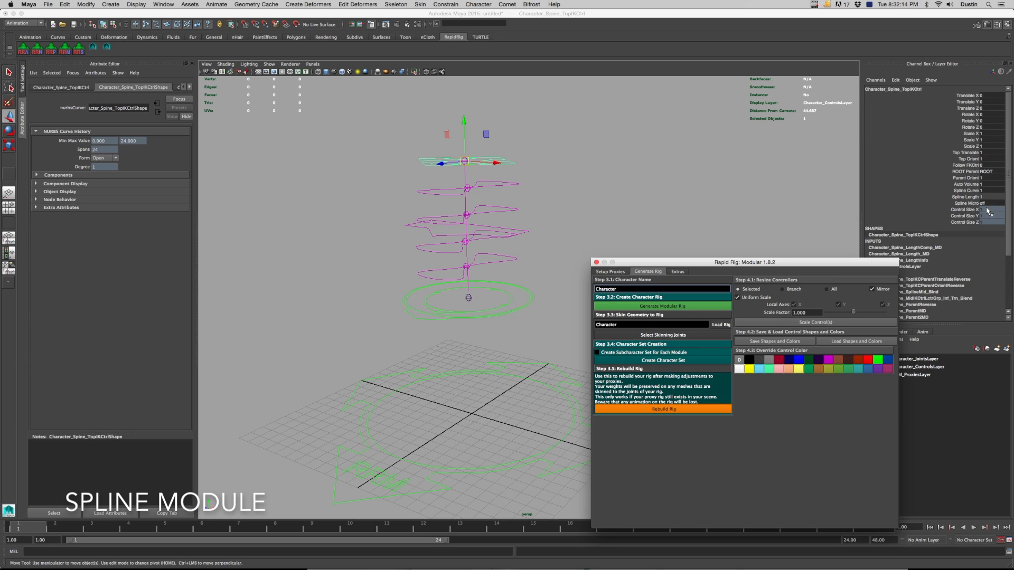
pyautogui.click(985, 172)
pyautogui.click(991, 184)
# Move the secondary root control to test the top IK control's parenting, and undo the move
pyautogui.click(510, 300)
pyautogui.moveTo(469, 298); pyautogui.dragTo(501, 317)
pyautogui.hotkey('ctrl', 'z')
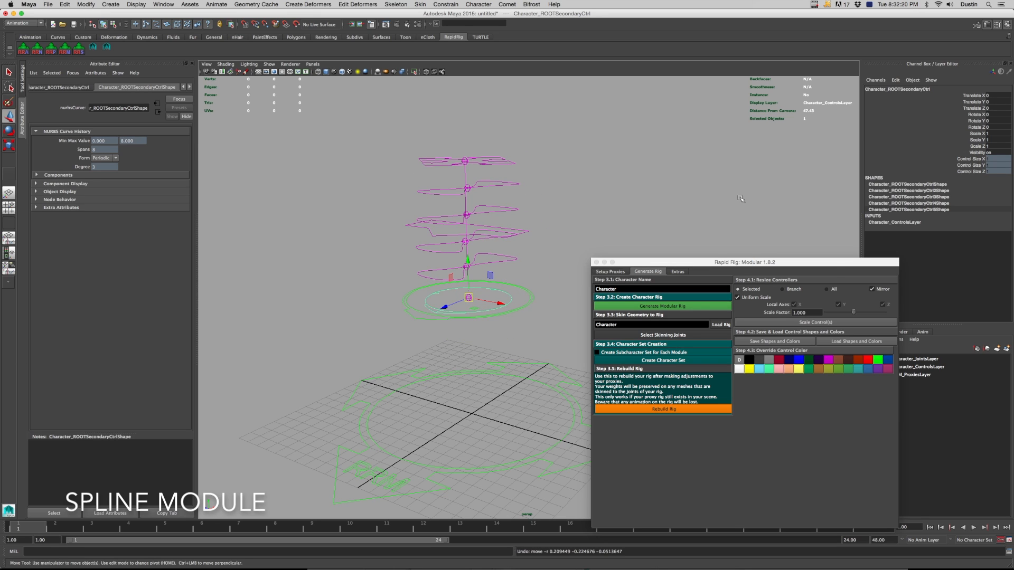
# Return the top spine IK control's ROOT Parent to ROOT and clear the selection
pyautogui.click(494, 162)
pyautogui.click(991, 172)
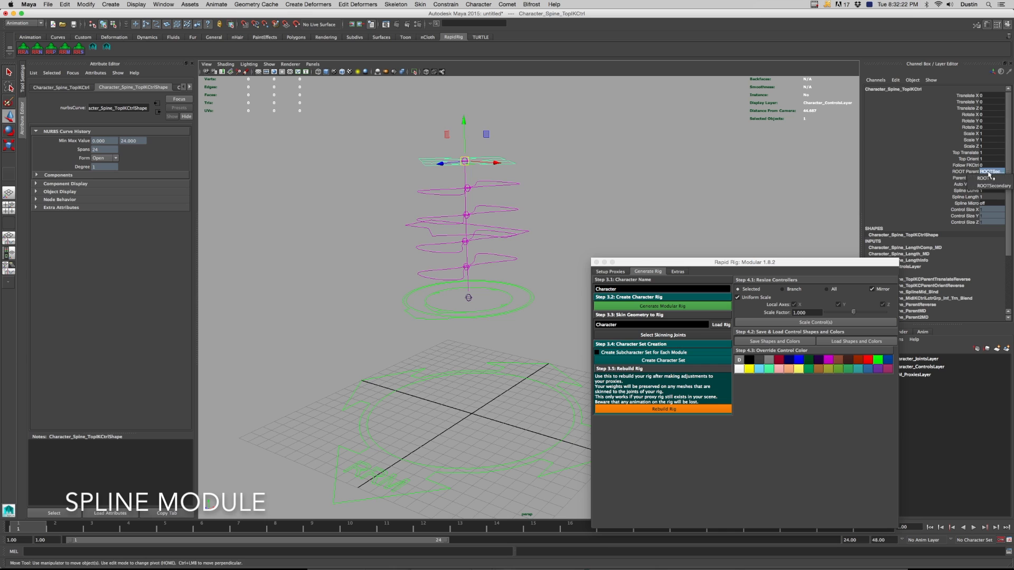
pyautogui.click(993, 178)
pyautogui.click(584, 222)
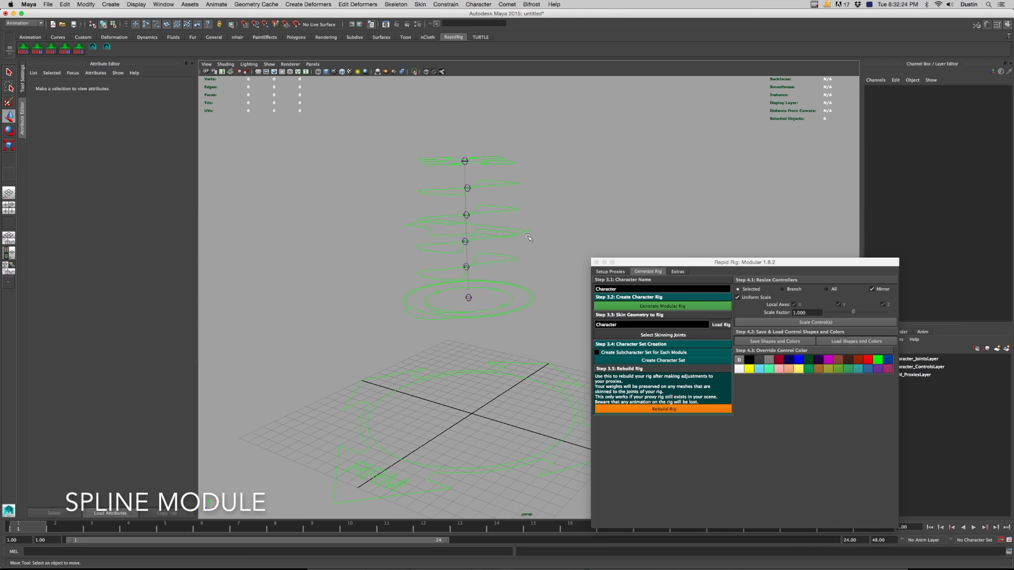
# Bend the spine by rotating its four FK controls together about -13.7 degrees in Z
pyautogui.moveTo(706, 267); pyautogui.dragTo(708, 324)
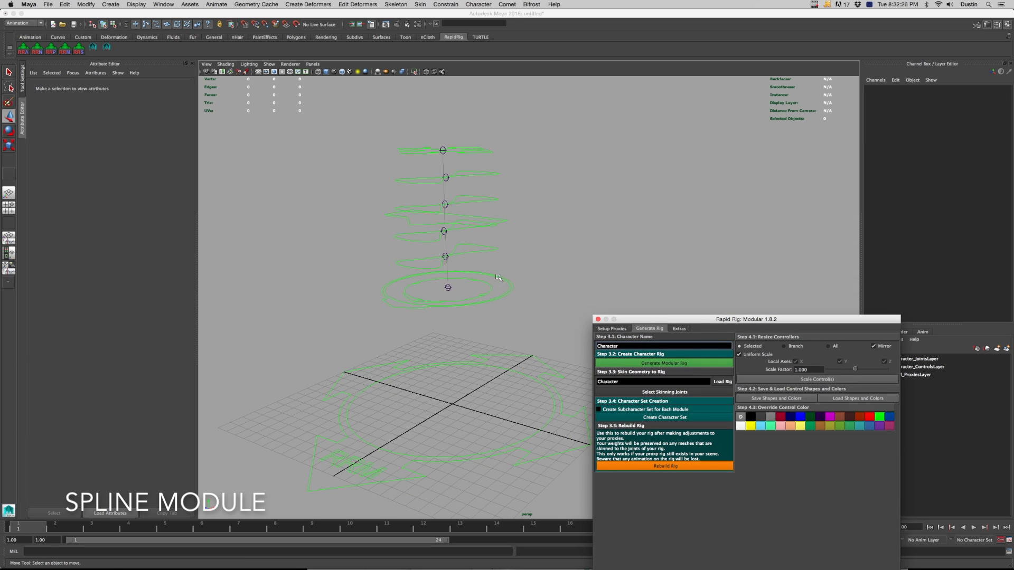
pyautogui.click(466, 158)
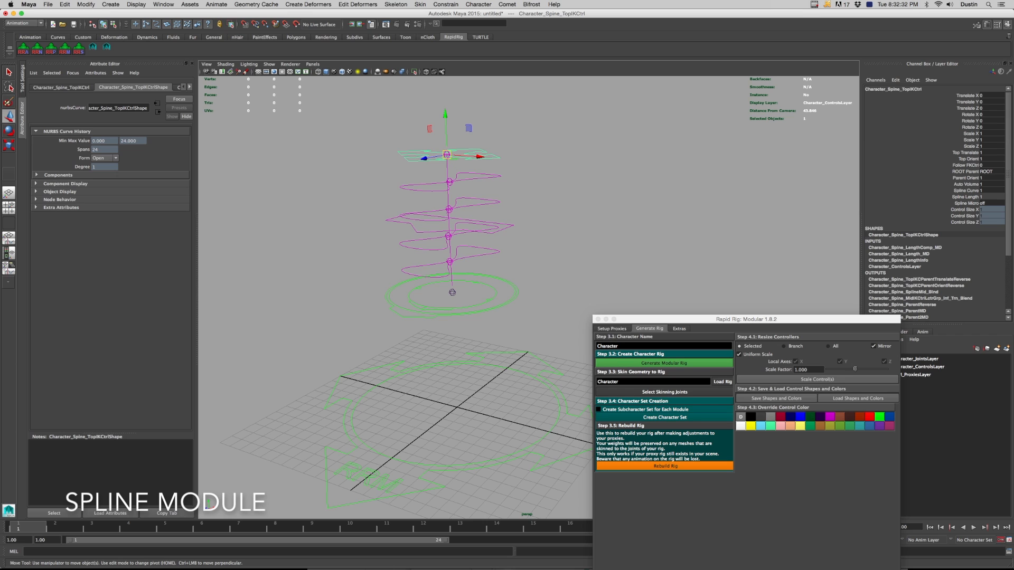
pyautogui.keyDown('alt'); pyautogui.moveTo(500, 180); pyautogui.dragTo(470, 260); pyautogui.keyUp('alt')
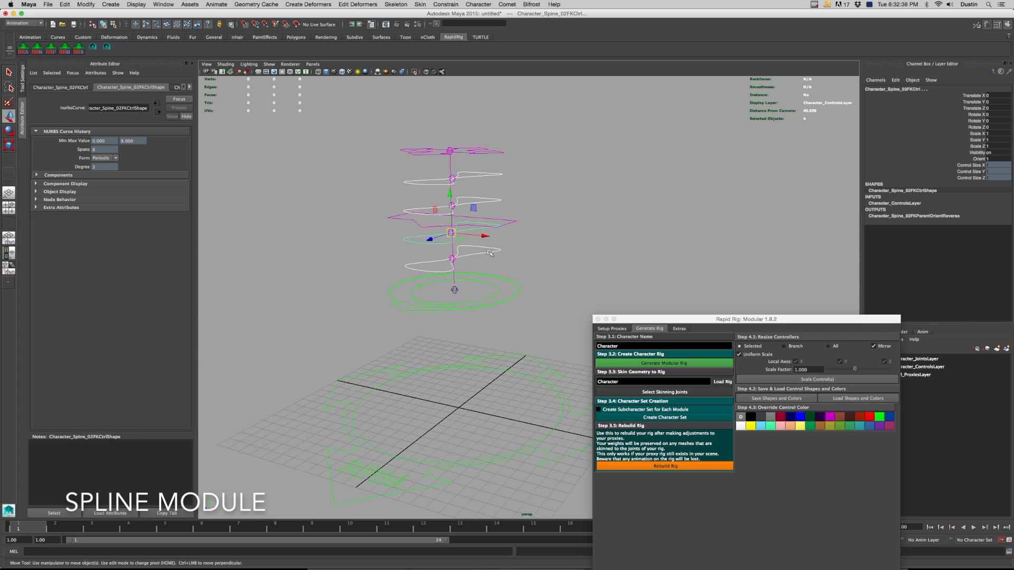
pyautogui.press('e')
pyautogui.moveTo(479, 224); pyautogui.dragTo(519, 232)
pyautogui.press('w')
pyautogui.press('super+z')
pyautogui.press('super+z')
pyautogui.press('e')
pyautogui.moveTo(511, 226)
pyautogui.mouseDown()
pyautogui.moveTo(503, 212)
pyautogui.moveTo(519, 229)
pyautogui.moveTo(530, 221)
pyautogui.mouseUp()
pyautogui.click(517, 228)
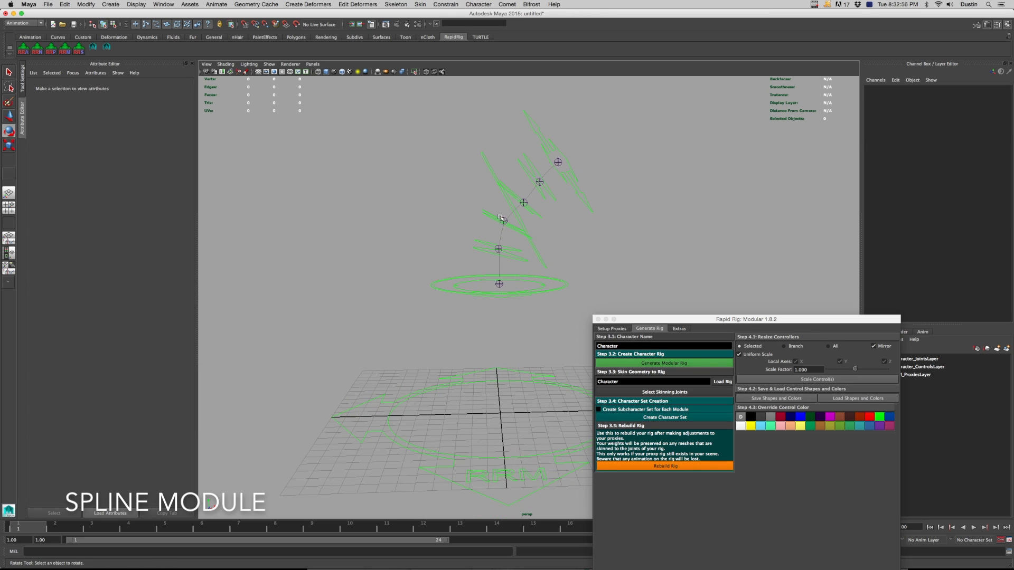
pyautogui.keyDown('alt'); pyautogui.moveTo(538, 188); pyautogui.dragTo(522, 201); pyautogui.keyUp('alt')
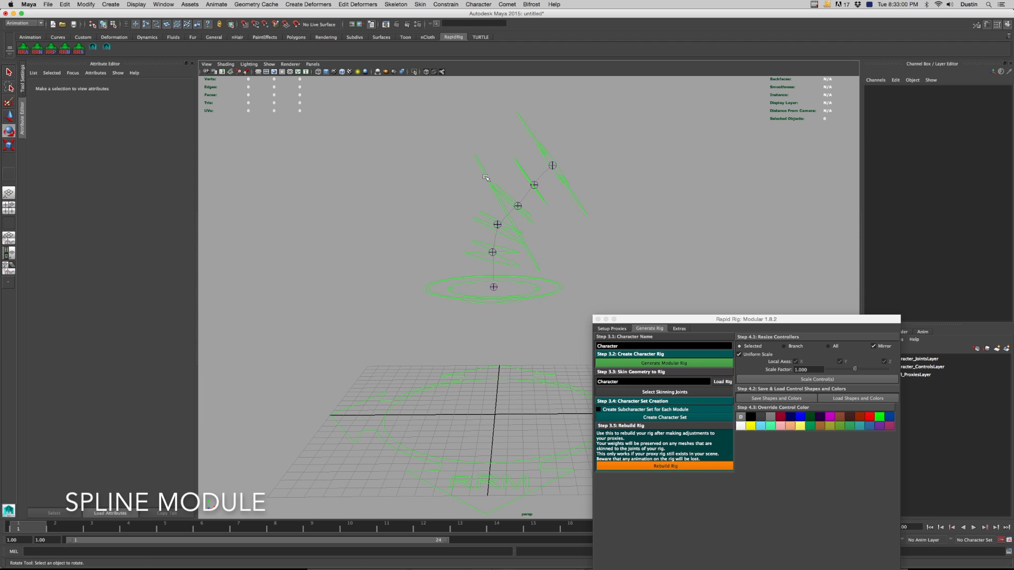
# Try pulling the top spine IK control away from the bent spine, and undo the move
pyautogui.click(571, 194)
pyautogui.press('w')
pyautogui.moveTo(552, 165); pyautogui.dragTo(669, 151)
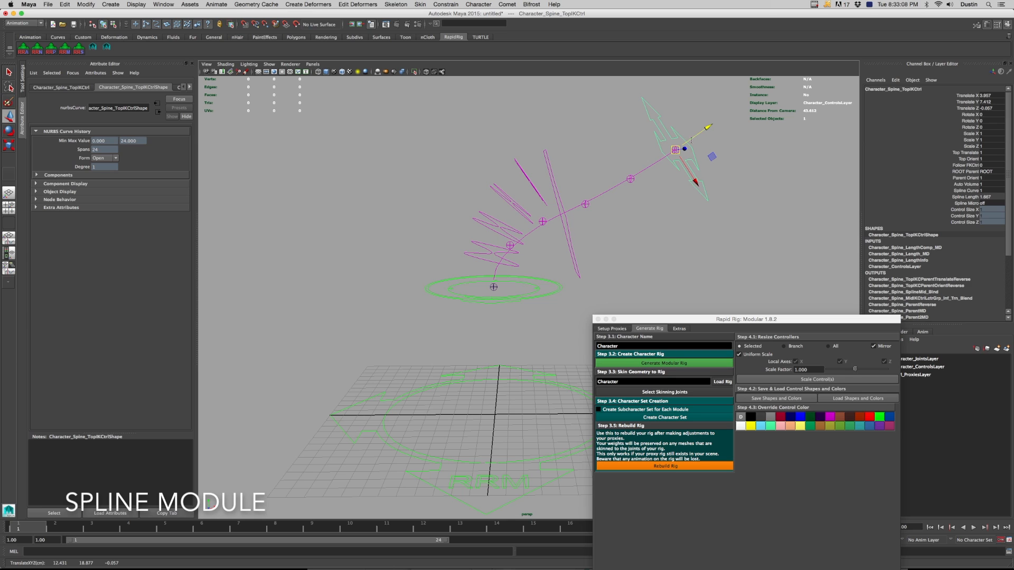
pyautogui.press('z')
pyautogui.press('z')
pyautogui.press('z')
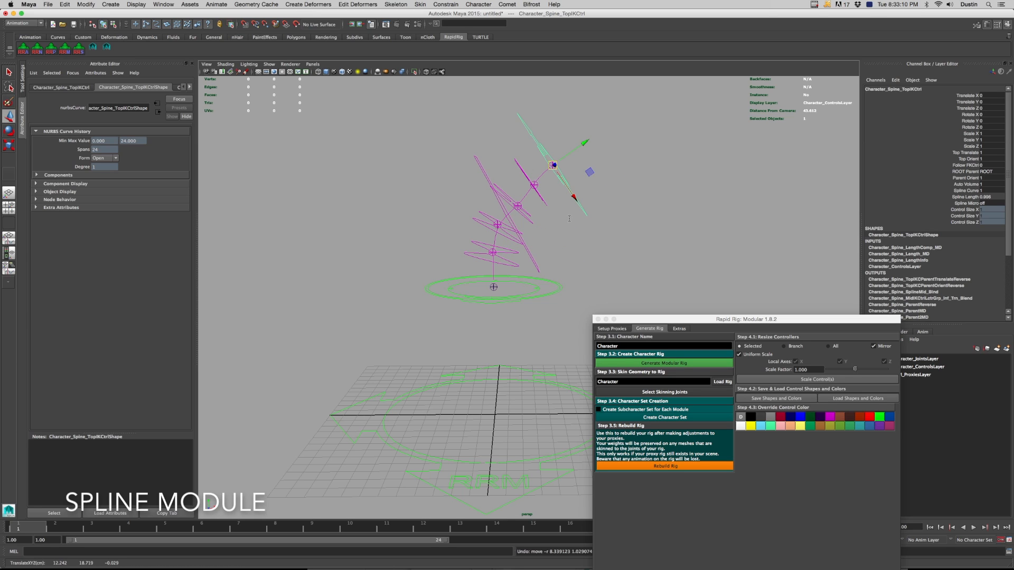
# Set the middle spine IK control's Top IKInf Pos and Top IKInf Rot to 0
pyautogui.click(533, 258)
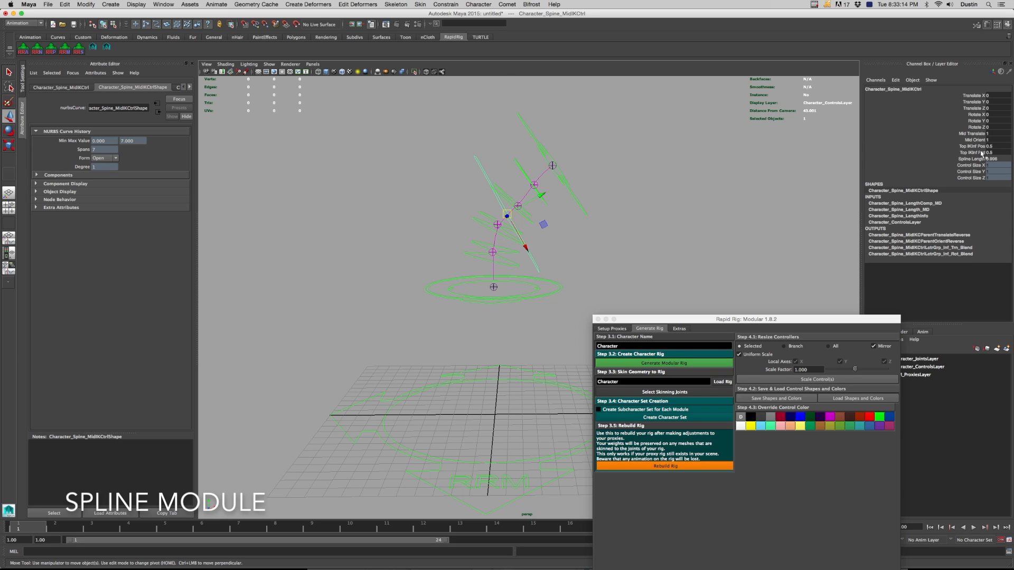
pyautogui.moveTo(977, 146); pyautogui.dragTo(981, 153)
pyautogui.moveTo(641, 172); pyautogui.dragTo(639, 172, button='middle')
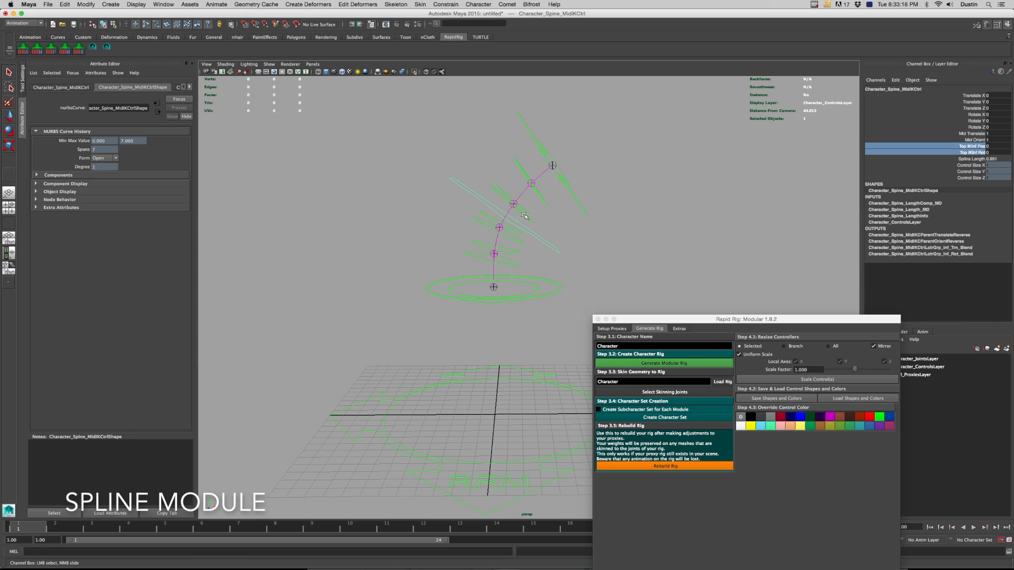
# Try bending the spine further by rotating the FK controls and the top IK control together about -11.4 degrees in Z
pyautogui.click(543, 199)
pyautogui.press('q')
pyautogui.moveTo(546, 194); pyautogui.dragTo(522, 225)
pyautogui.keyDown('shift'); pyautogui.moveTo(515, 232); pyautogui.dragTo(525, 251); pyautogui.keyUp('shift')
pyautogui.press('e')
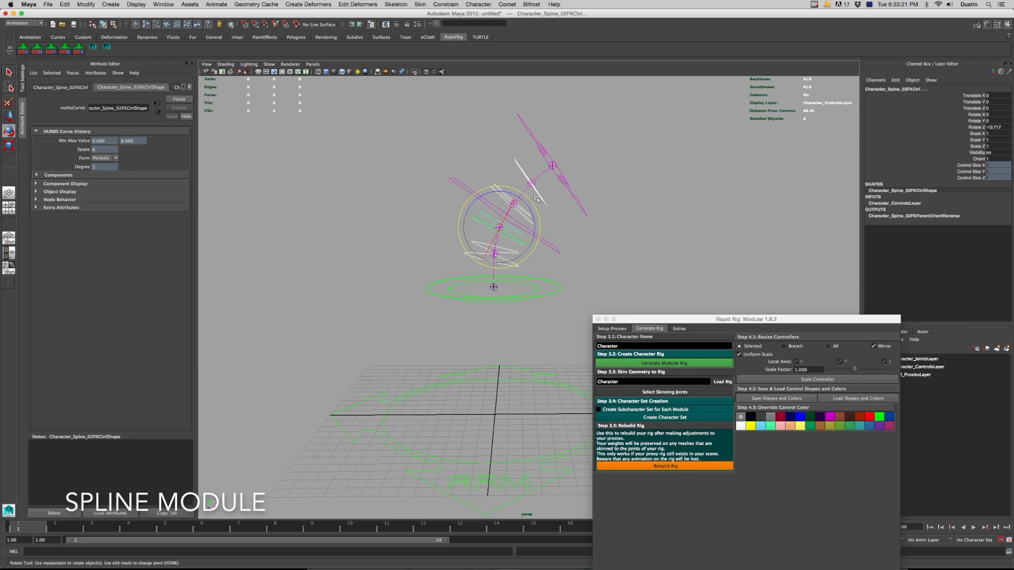
pyautogui.keyDown('shift'); pyautogui.click(579, 194); pyautogui.keyUp('shift')
pyautogui.moveTo(564, 199); pyautogui.dragTo(546, 213)
pyautogui.press('q')
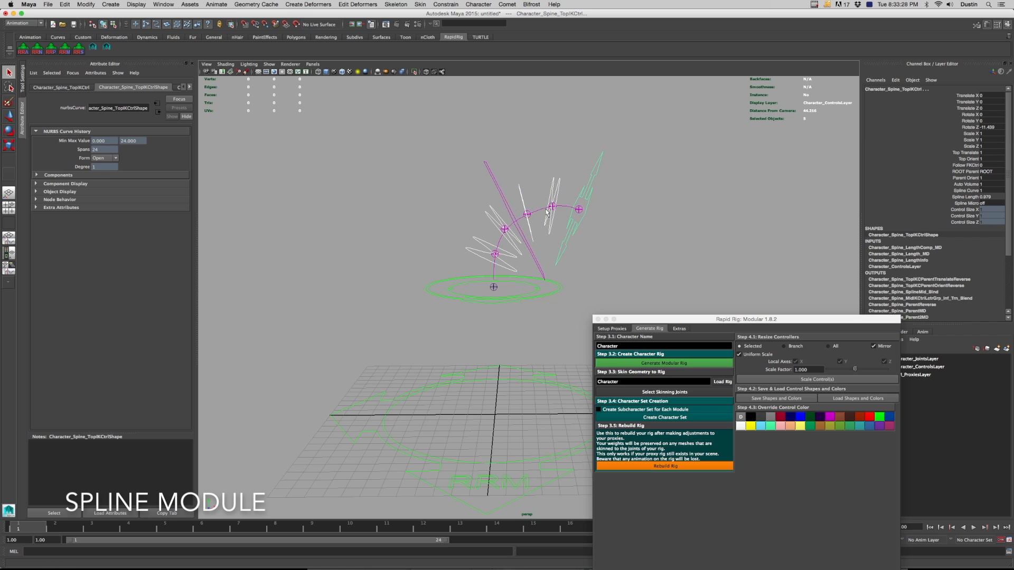
# Try moving a single control in the middle of the bent spine, and undo the move
pyautogui.click(523, 203)
pyautogui.click(516, 215)
pyautogui.press('w')
pyautogui.moveTo(516, 215); pyautogui.dragTo(527, 251)
pyautogui.press('super+z')
# Undo the combined rotation of the spine's FK controls and top IK control
pyautogui.click(483, 176)
pyautogui.press('super+z')
pyautogui.press('super+z')
pyautogui.press('super+z')
pyautogui.press('super+z')
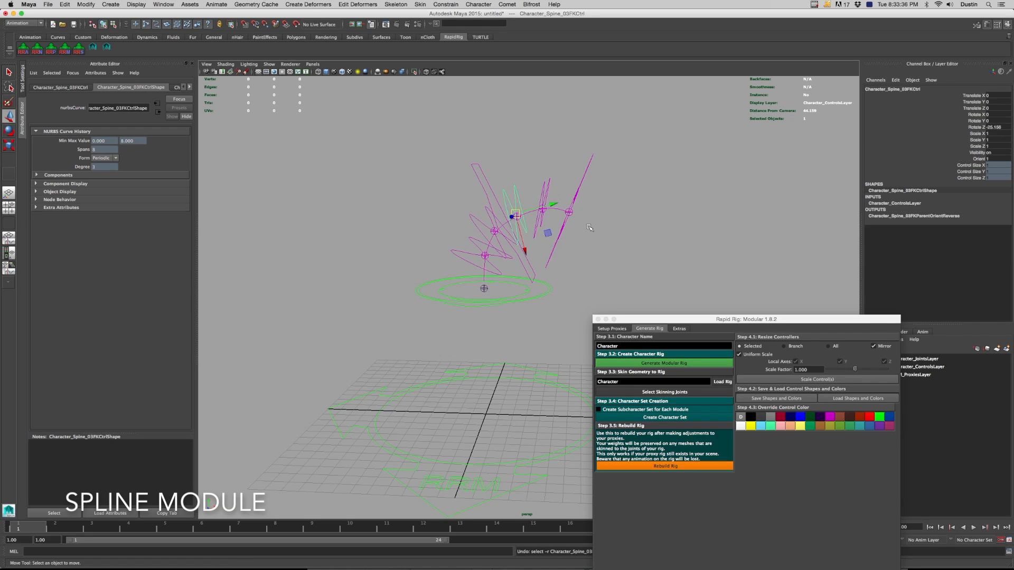
pyautogui.press('super+z')
pyautogui.press('super+z')
pyautogui.press('super+z')
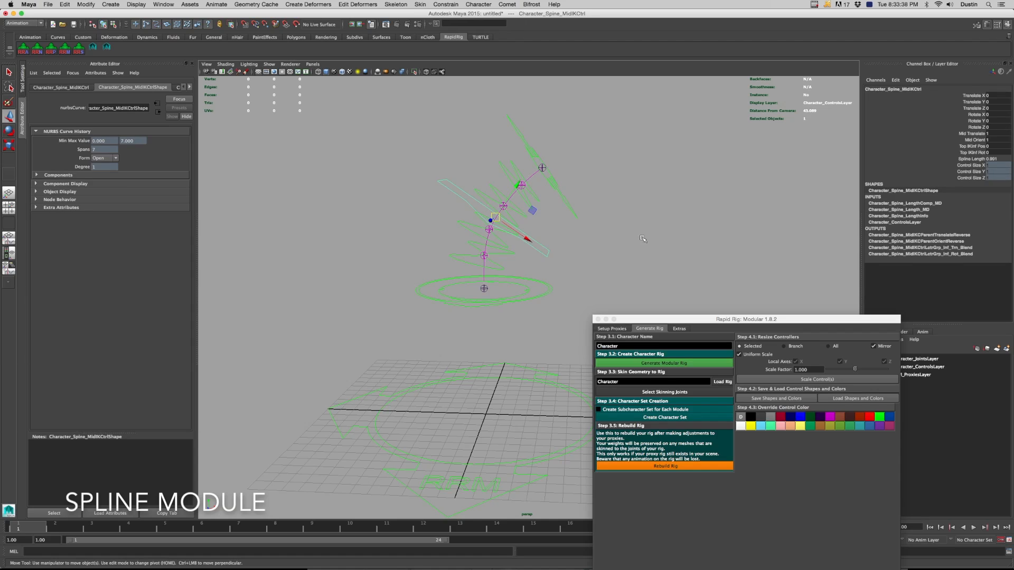
# Set the middle spine IK control's Mid Orient and Mid Translate to 0
pyautogui.keyDown('alt'); pyautogui.moveTo(579, 201); pyautogui.dragTo(592, 201, button='middle'); pyautogui.keyUp('alt')
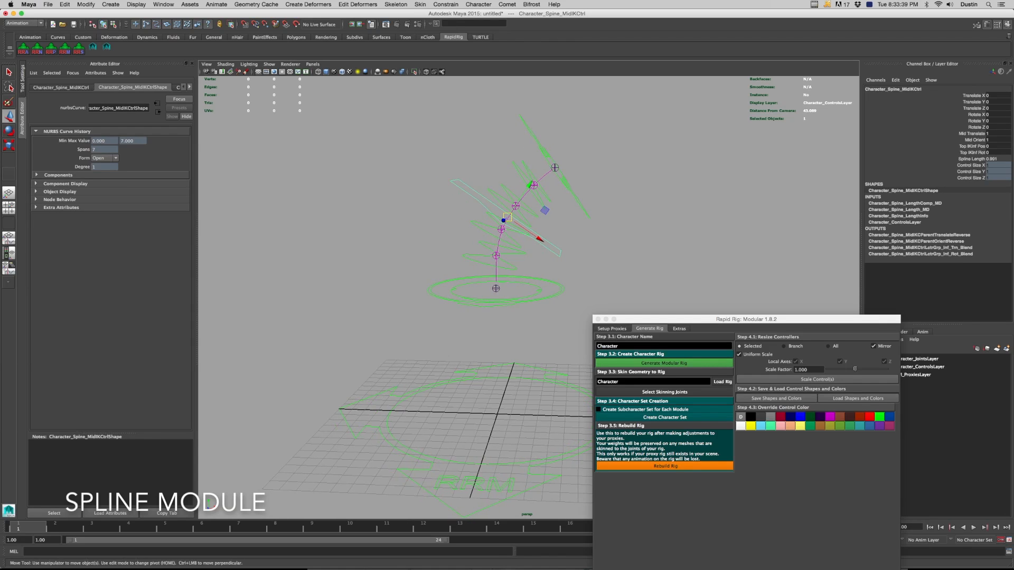
pyautogui.click(977, 140)
pyautogui.moveTo(568, 238); pyautogui.dragTo(557, 239, button='middle')
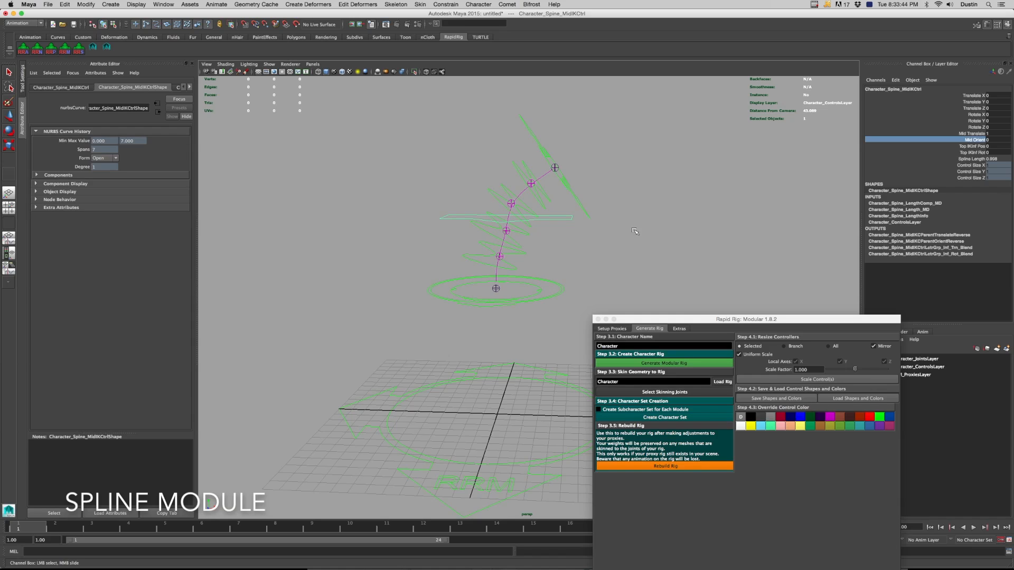
pyautogui.click(969, 133)
pyautogui.moveTo(737, 191); pyautogui.dragTo(722, 192, button='middle')
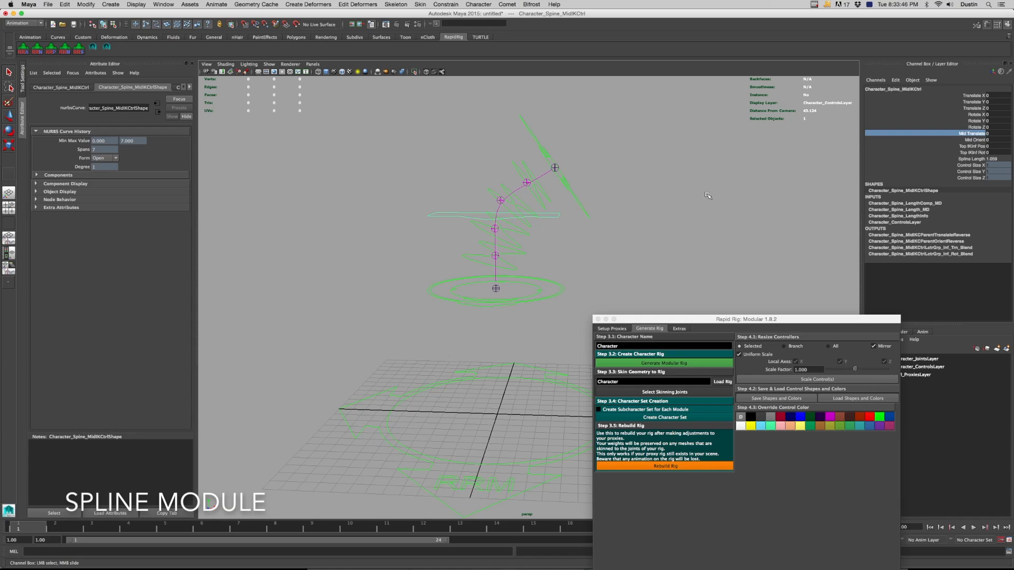
# Try moving the top spine IK control, and undo the move along with the Mid Translate and Mid Orient changes
pyautogui.click(579, 195)
pyautogui.press('w')
pyautogui.moveTo(554, 168)
pyautogui.mouseDown()
pyautogui.moveTo(629, 134)
pyautogui.moveTo(574, 171)
pyautogui.mouseUp()
pyautogui.press('super+z')
pyautogui.press('super+z')
pyautogui.press('super+z')
pyautogui.press('super+z')
pyautogui.press('super+z')
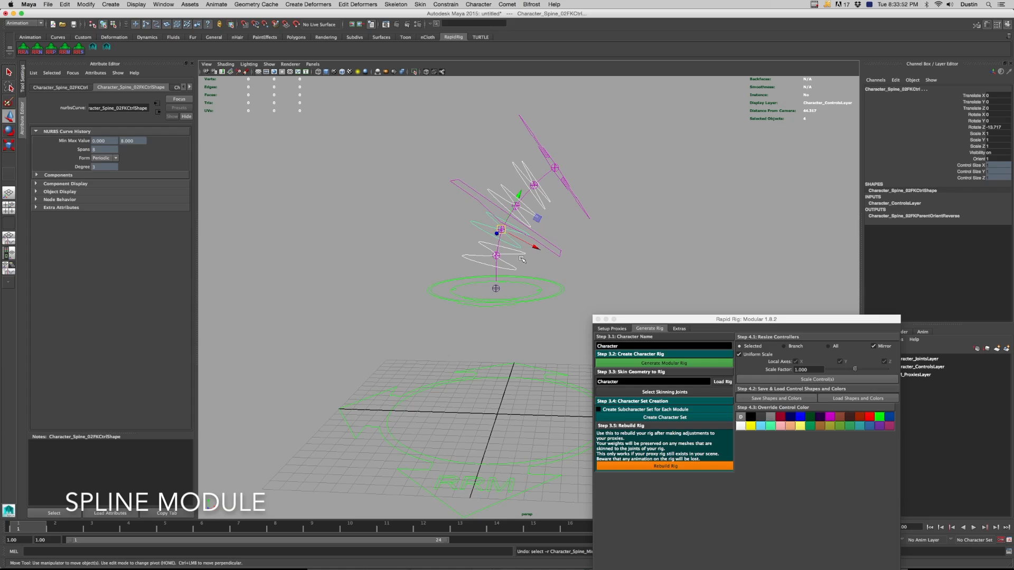
pyautogui.press('super+z')
pyautogui.press('super+z')
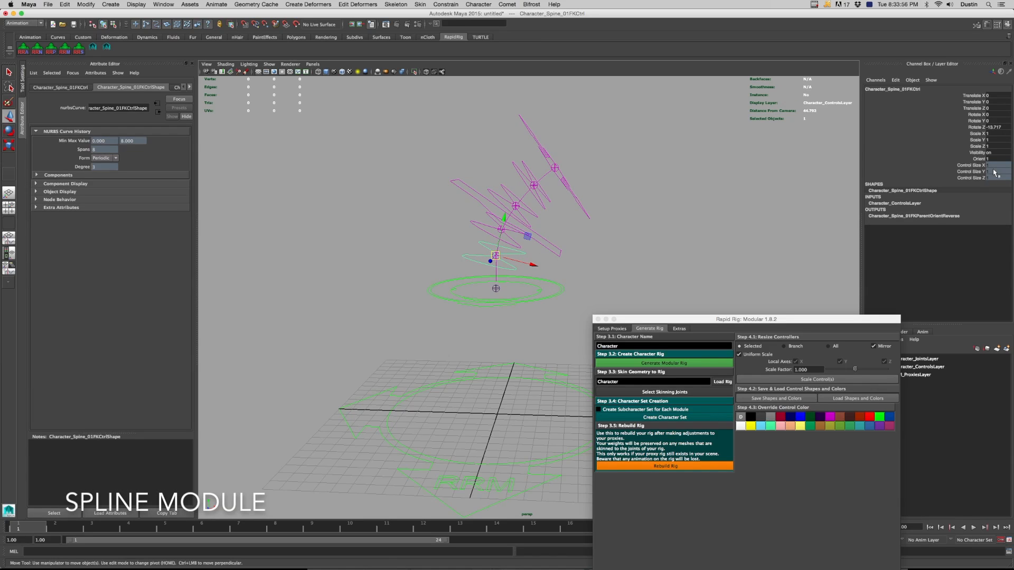
# Try the Orient attribute on the first spine FK control and set the third FK control's Orient to 0
pyautogui.click(979, 158)
pyautogui.moveTo(765, 245); pyautogui.dragTo(741, 245, button='middle')
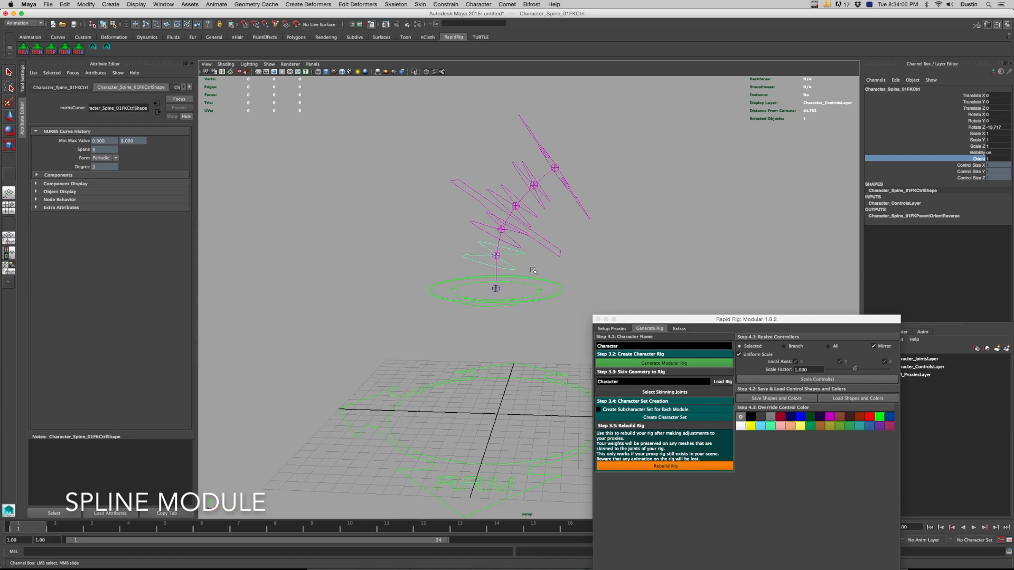
pyautogui.click(487, 231)
pyautogui.click(525, 207)
pyautogui.click(979, 158)
pyautogui.moveTo(735, 170); pyautogui.dragTo(714, 171, button='middle')
# Try rotating the lower spine FK control, undo the rotation and the Orient change, and clear the selection
pyautogui.moveTo(516, 245); pyautogui.dragTo(593, 258)
pyautogui.press('e')
pyautogui.press('super+z')
pyautogui.press('super+z')
pyautogui.press('super+z')
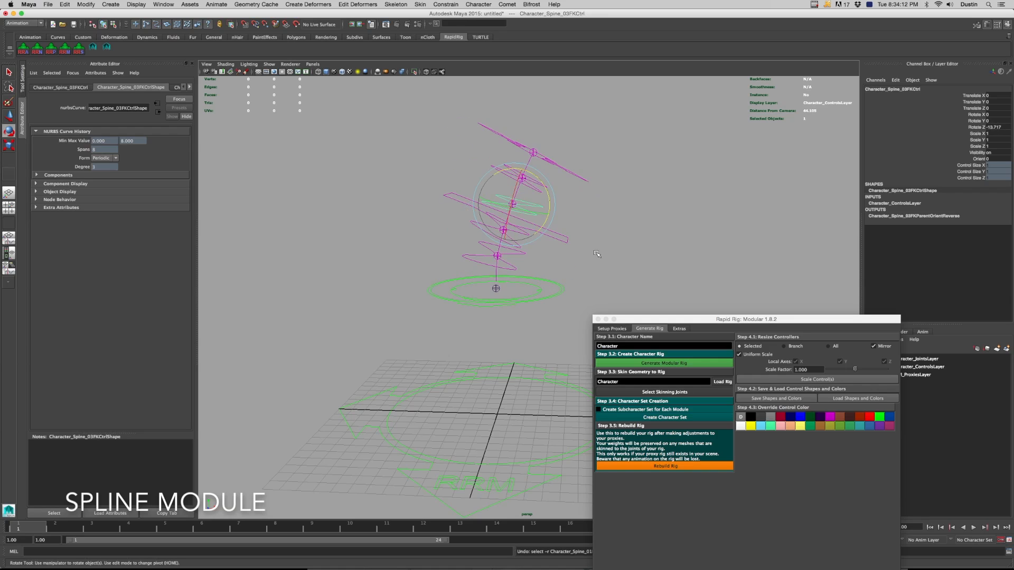
pyautogui.click(608, 238)
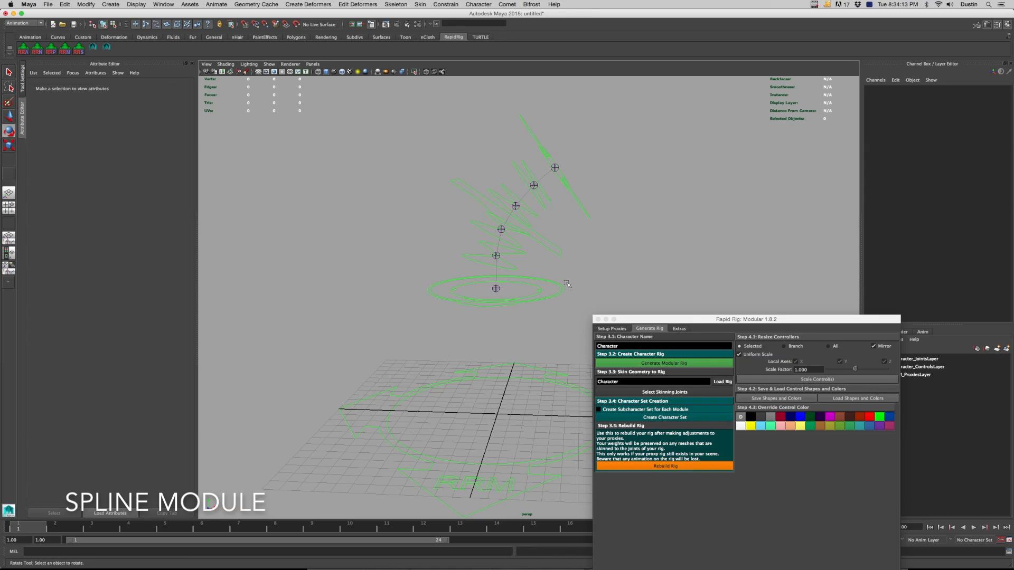
# Set the top spine IK control's Top Translate and Top Orient to 0
pyautogui.click(582, 207)
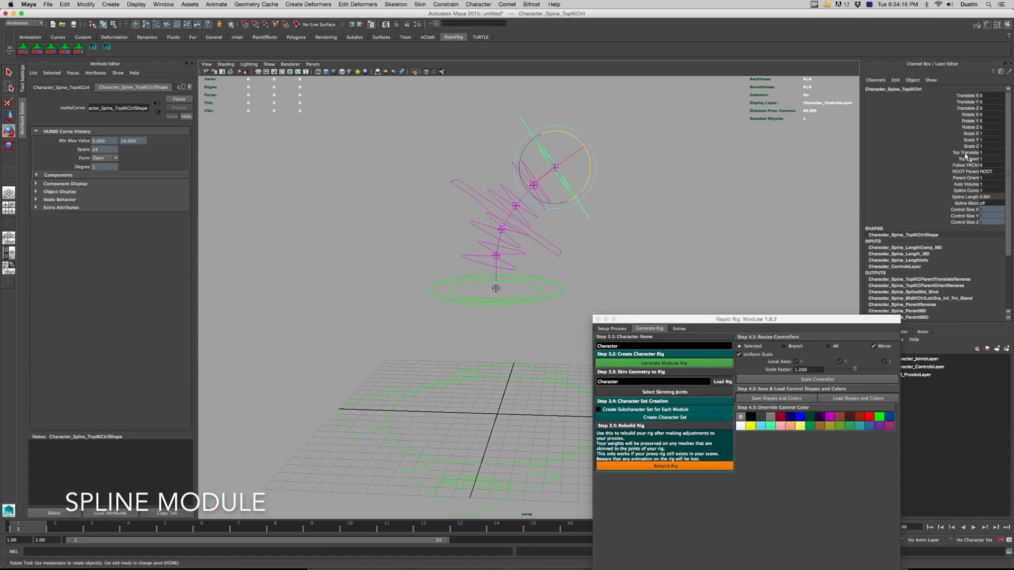
pyautogui.moveTo(974, 153); pyautogui.dragTo(974, 159)
pyautogui.moveTo(975, 161); pyautogui.dragTo(722, 209, button='middle')
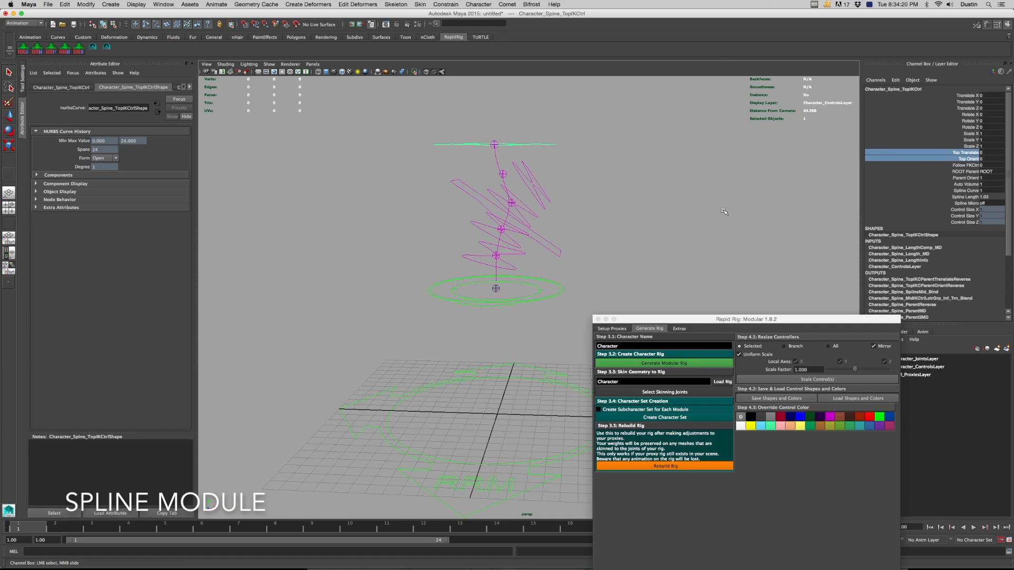
# Try moving the middle spine IK control about 1.6 units in X, and undo the move
pyautogui.click(554, 246)
pyautogui.press('w')
pyautogui.moveTo(508, 217); pyautogui.dragTo(534, 229)
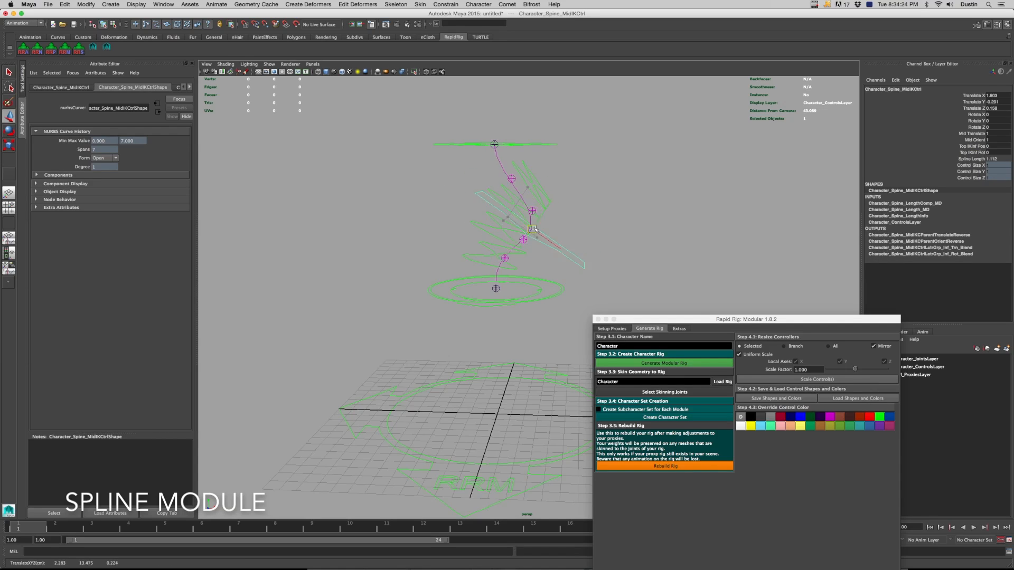
pyautogui.press('z')
# Try rotating the spine FK controls, and undo the rotation along with the Top Translate and Top Orient changes
pyautogui.press('q')
pyautogui.moveTo(550, 189); pyautogui.dragTo(506, 256)
pyautogui.press('e')
pyautogui.moveTo(526, 203); pyautogui.dragTo(526, 212)
pyautogui.press('z')
pyautogui.press('z')
pyautogui.press('z')
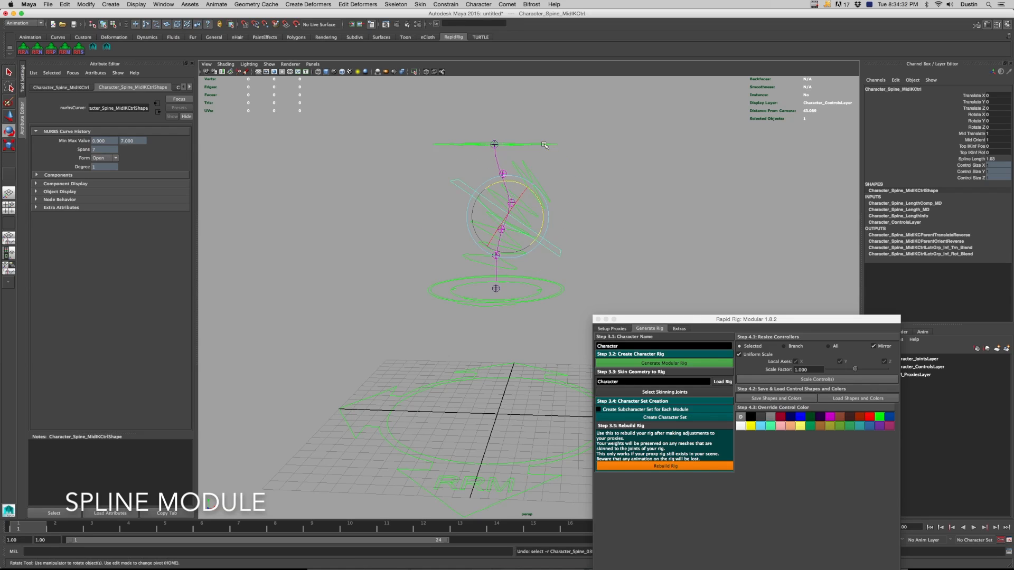
pyautogui.press('z')
pyautogui.press('z')
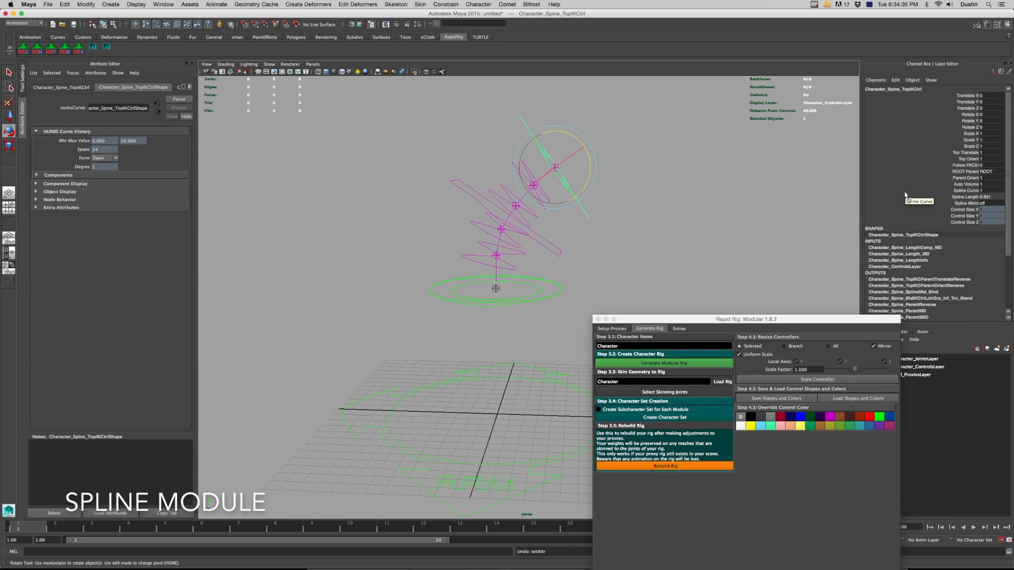
# Try moving the top spine IK control outward and setting its Follow FK Ctrl to 1, and undo both changes
pyautogui.click(972, 165)
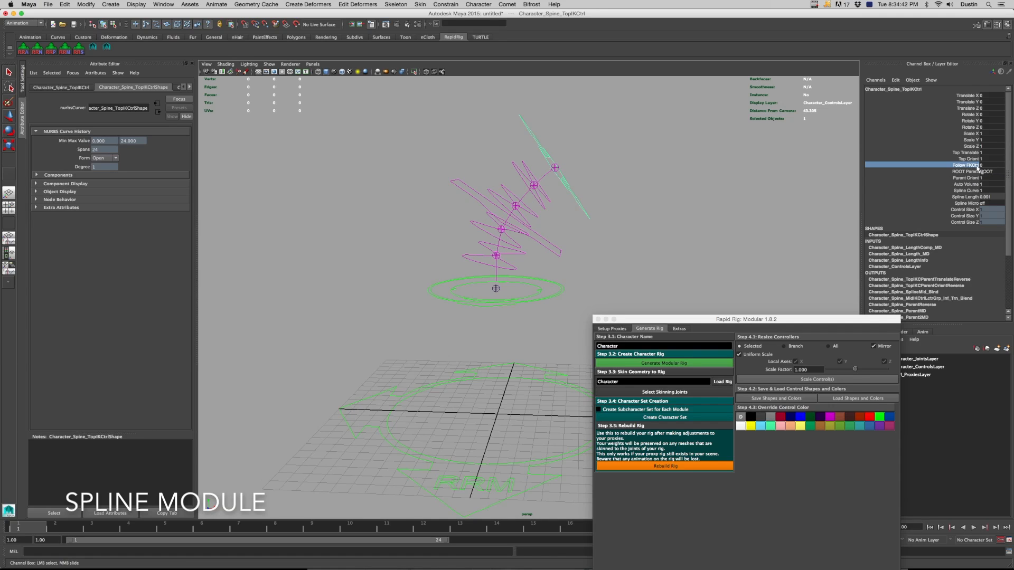
pyautogui.keyDown('alt'); pyautogui.moveTo(715, 206); pyautogui.dragTo(648, 209); pyautogui.keyUp('alt')
pyautogui.press('w')
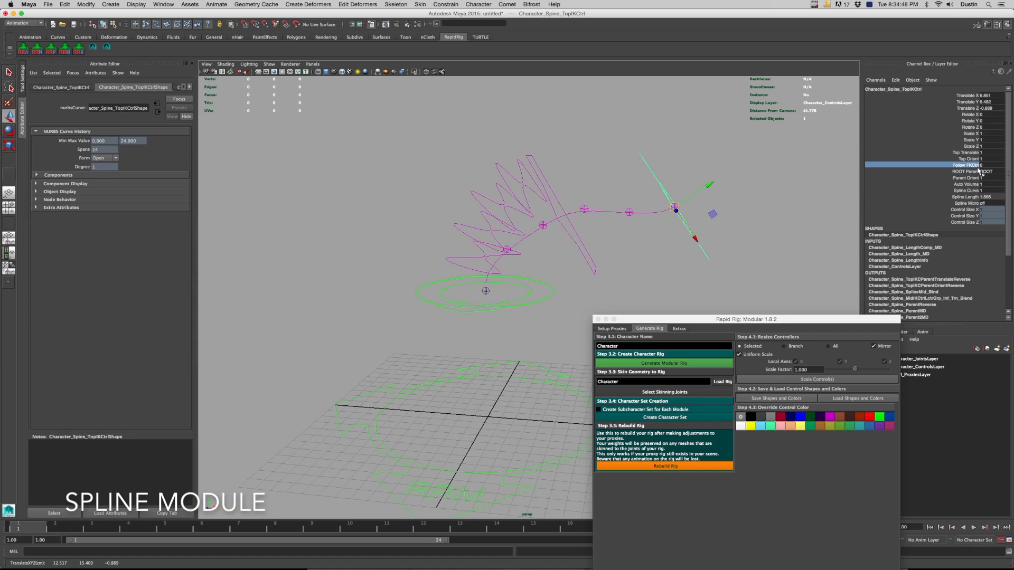
pyautogui.moveTo(787, 194); pyautogui.dragTo(794, 195, button='middle')
pyautogui.press('w')
pyautogui.moveTo(677, 205); pyautogui.dragTo(549, 187)
pyautogui.press('z')
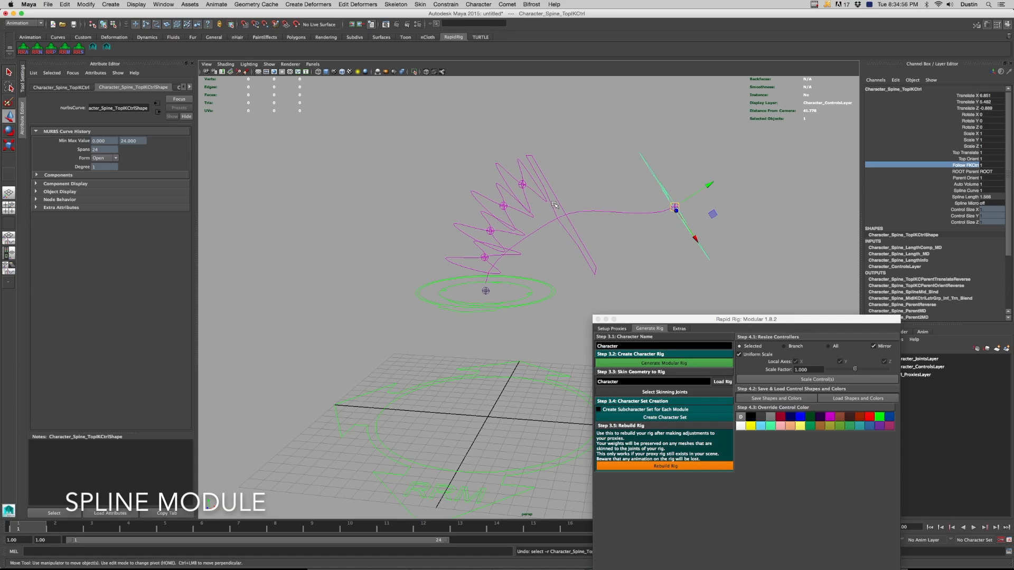
pyautogui.press('z')
pyautogui.press('z')
pyautogui.press('z')
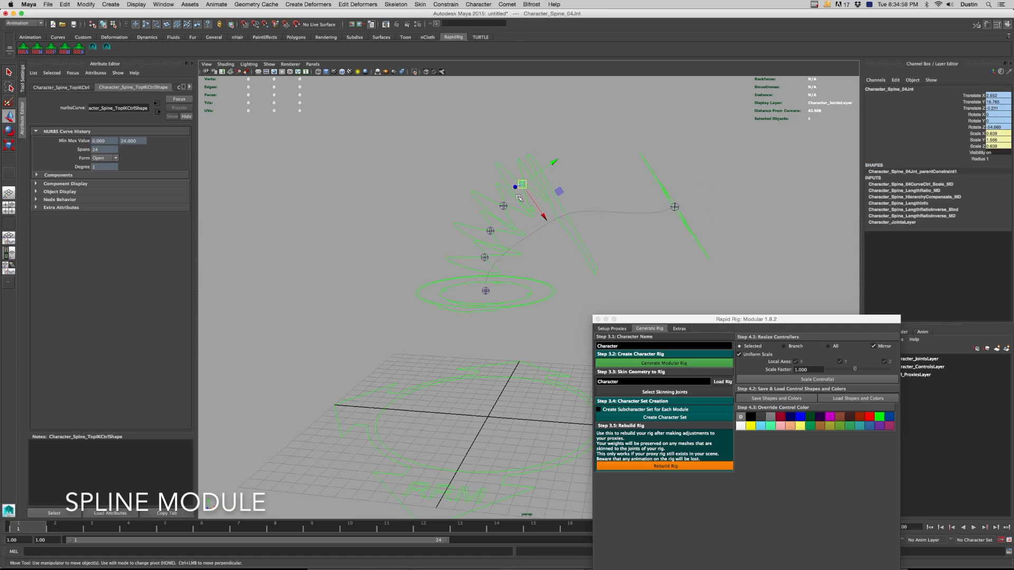
pyautogui.press('z')
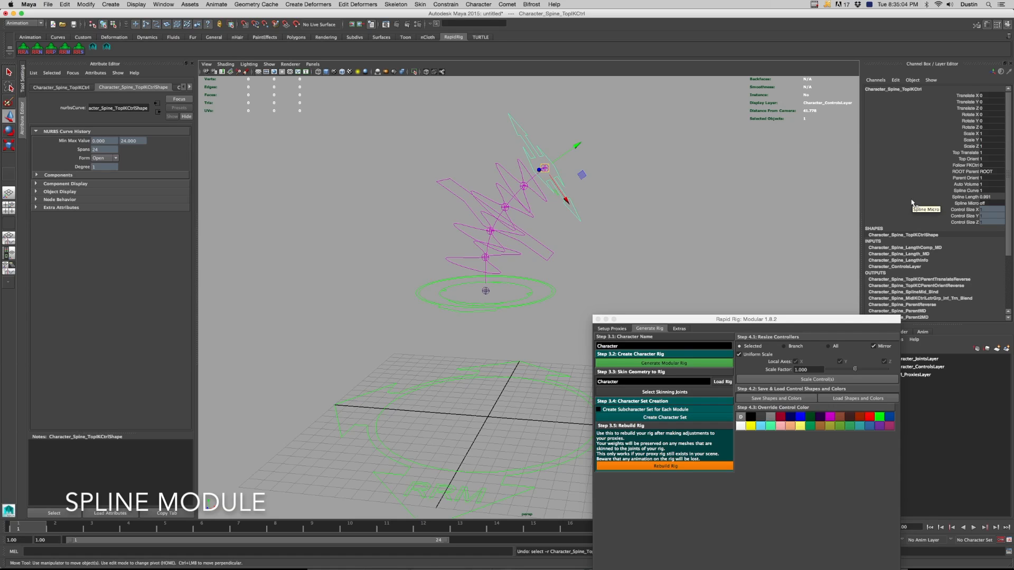
# Try different Spline Curve values, including 2.7 and 0.001, while moving the middle spine IK control, and undo these changes
pyautogui.click(976, 192)
pyautogui.moveTo(704, 195)
pyautogui.mouseDown(button='middle')
pyautogui.moveTo(695, 196)
pyautogui.moveTo(709, 197)
pyautogui.mouseUp(button='middle')
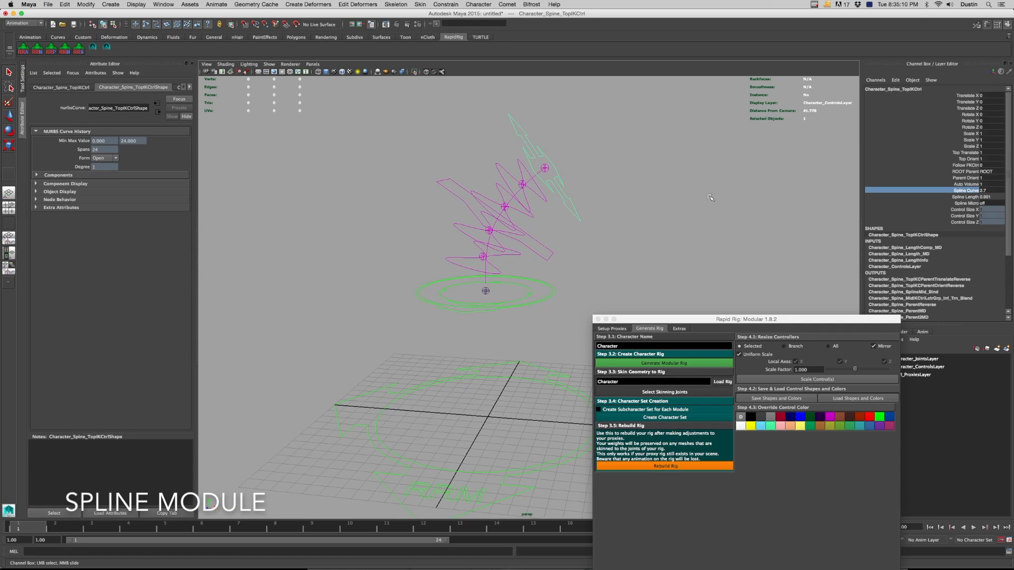
pyautogui.click(541, 245)
pyautogui.press('w')
pyautogui.moveTo(527, 239); pyautogui.dragTo(464, 207)
pyautogui.click(583, 213)
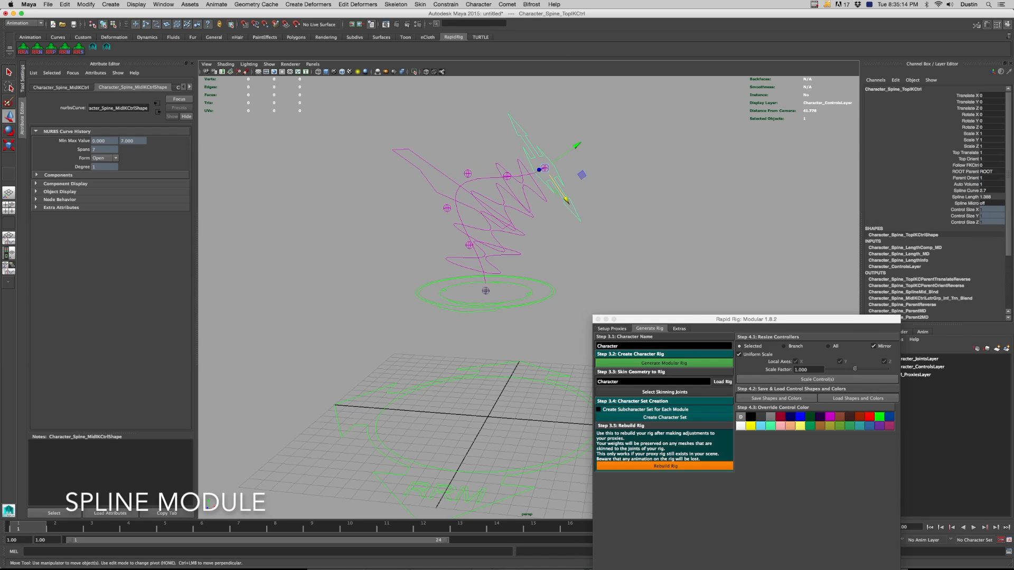
pyautogui.click(975, 191)
pyautogui.moveTo(650, 213); pyautogui.dragTo(709, 228, button='middle')
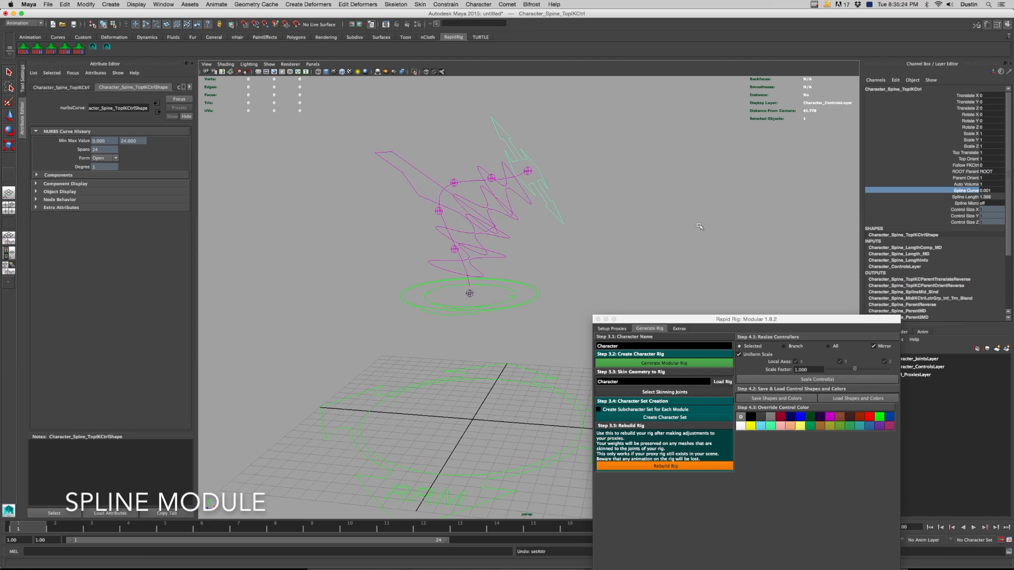
pyautogui.hotkey('ctrl', 'z')
pyautogui.hotkey('ctrl', 'z')
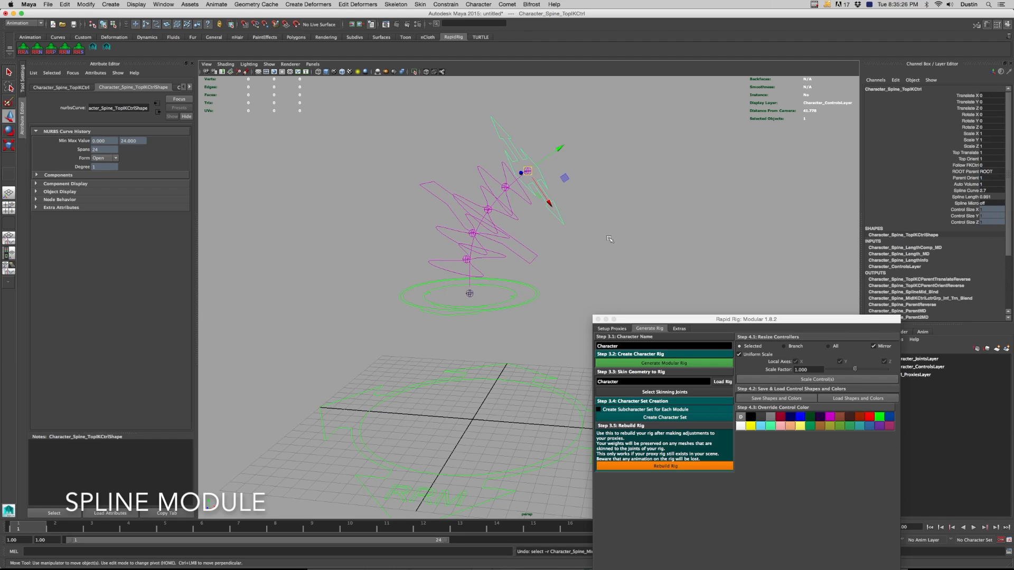
pyautogui.hotkey('ctrl', 'z')
# Turn on Spline Micro for the top spine IK control, and try moving the fourth spine curve control before undoing that move
pyautogui.write('1')
pyautogui.press('Return')
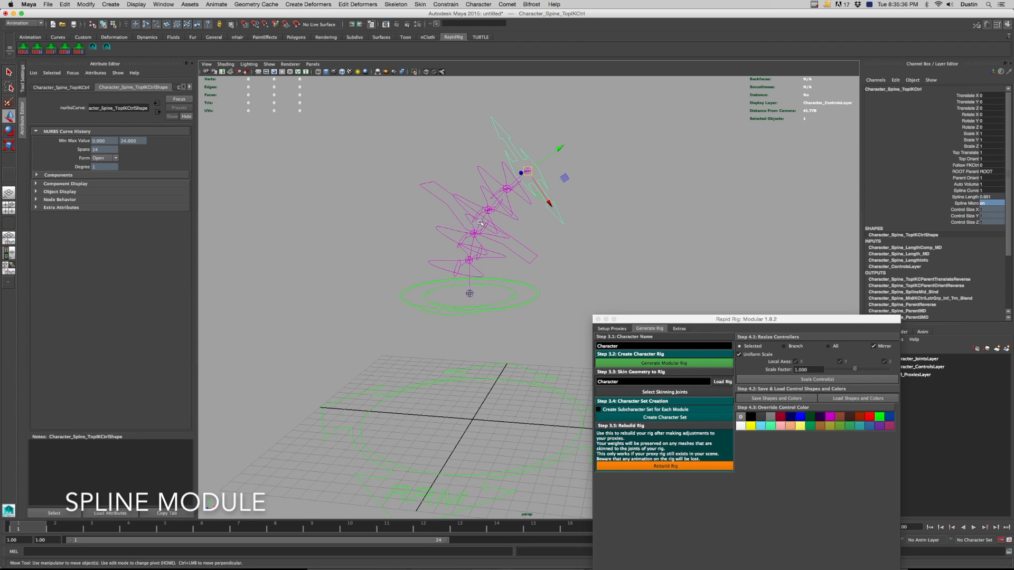
pyautogui.click(618, 196)
pyautogui.keyDown('alt'); pyautogui.moveTo(616, 197); pyautogui.dragTo(576, 164); pyautogui.keyUp('alt')
pyautogui.click(469, 170)
pyautogui.moveTo(473, 168); pyautogui.dragTo(458, 159)
pyautogui.press('super+z')
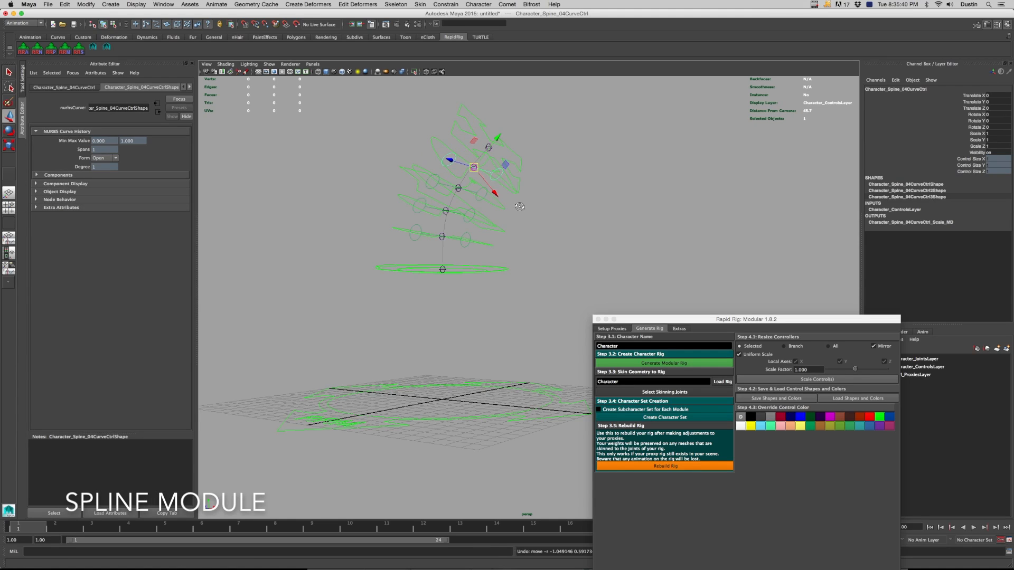
# Select the spine's four FK controls together and rotate them to change the spine's bend
pyautogui.keyDown('alt'); pyautogui.moveTo(520, 207); pyautogui.dragTo(550, 205); pyautogui.keyUp('alt')
pyautogui.press('q')
pyautogui.click(523, 191)
pyautogui.keyDown('shift'); pyautogui.click(510, 206); pyautogui.keyUp('shift')
pyautogui.keyDown('shift'); pyautogui.click(498, 225); pyautogui.keyUp('shift')
pyautogui.keyDown('shift'); pyautogui.click(501, 248); pyautogui.keyUp('shift')
pyautogui.press('e')
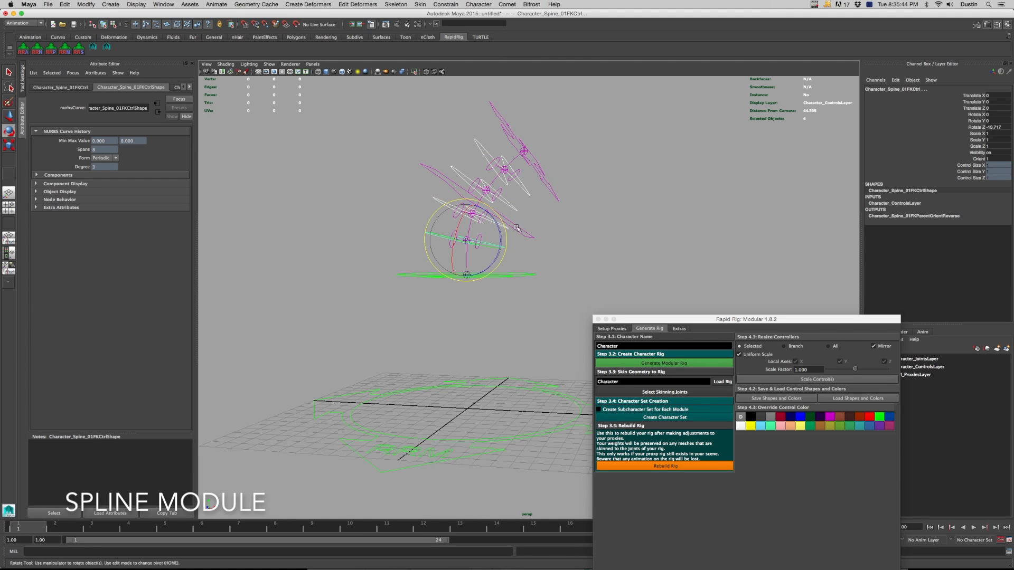
pyautogui.moveTo(503, 247); pyautogui.dragTo(534, 197)
# Move the top spine IK control outward to stretch the spine away from its base
pyautogui.click(545, 186)
pyautogui.press('w')
pyautogui.moveTo(526, 154); pyautogui.dragTo(636, 160)
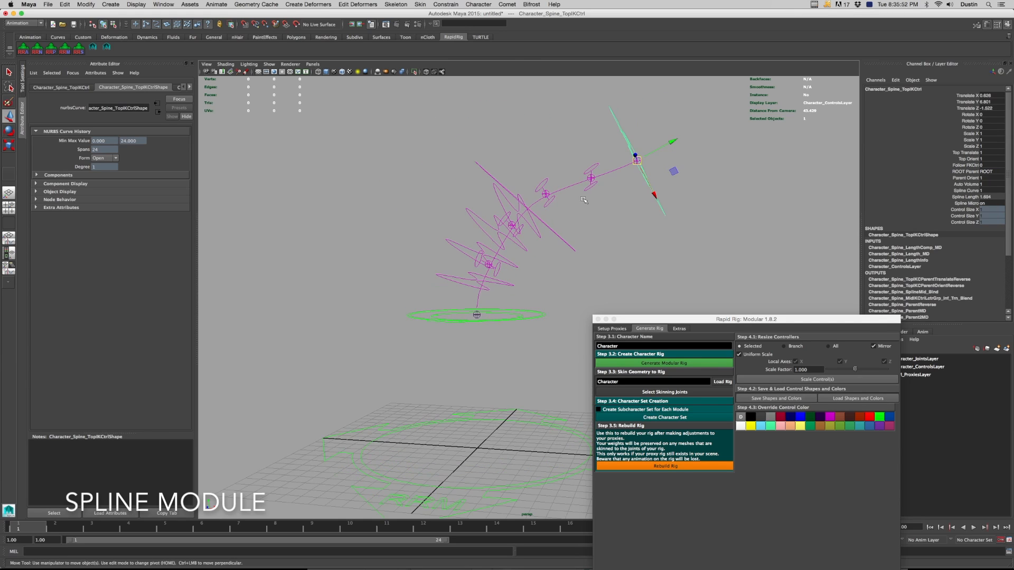
# Test the individual micro curve controls along the spine by selecting and moving them
pyautogui.click(590, 190)
pyautogui.moveTo(590, 190); pyautogui.dragTo(499, 217)
pyautogui.click(545, 194)
pyautogui.click(510, 226)
pyautogui.moveTo(499, 216); pyautogui.dragTo(487, 264)
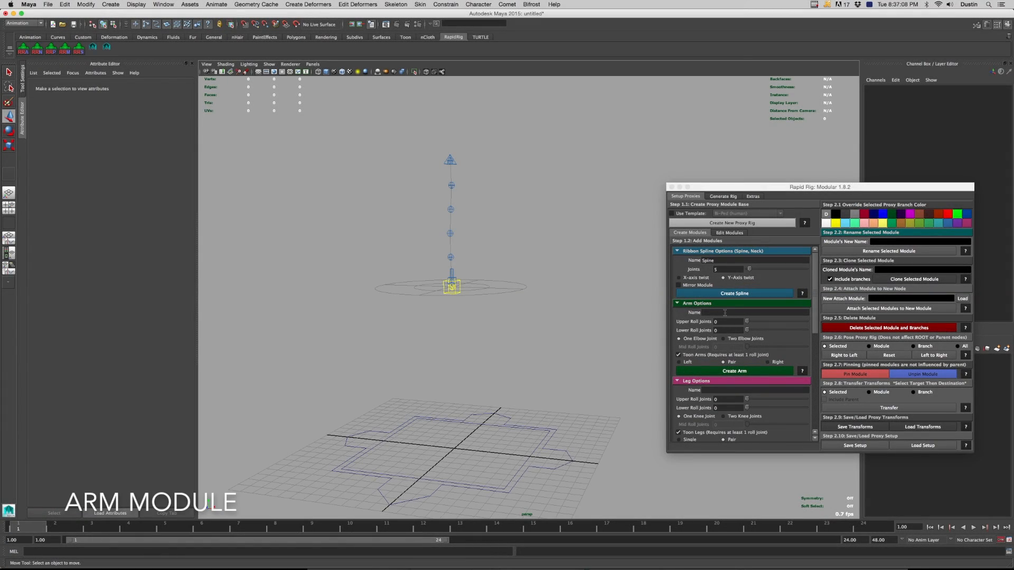
# Name the new arm module Arm and set its Upper and Lower Roll Joints to 4
pyautogui.click(733, 313)
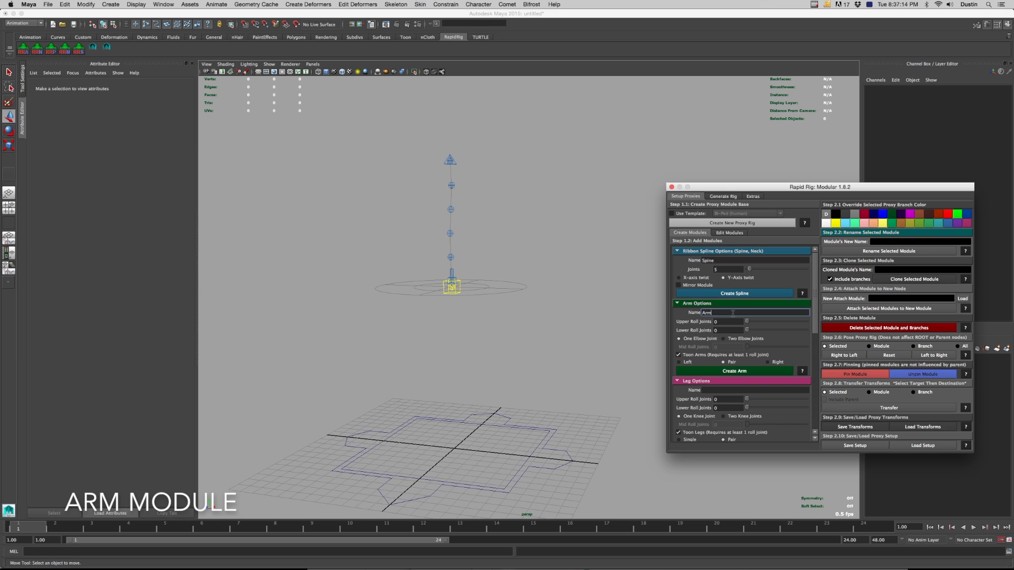
pyautogui.keyDown('alt'); pyautogui.moveTo(509, 268); pyautogui.dragTo(524, 342, button='middle'); pyautogui.keyUp('alt')
pyautogui.keyDown('alt'); pyautogui.moveTo(524, 342); pyautogui.dragTo(545, 344, button='right'); pyautogui.keyUp('alt')
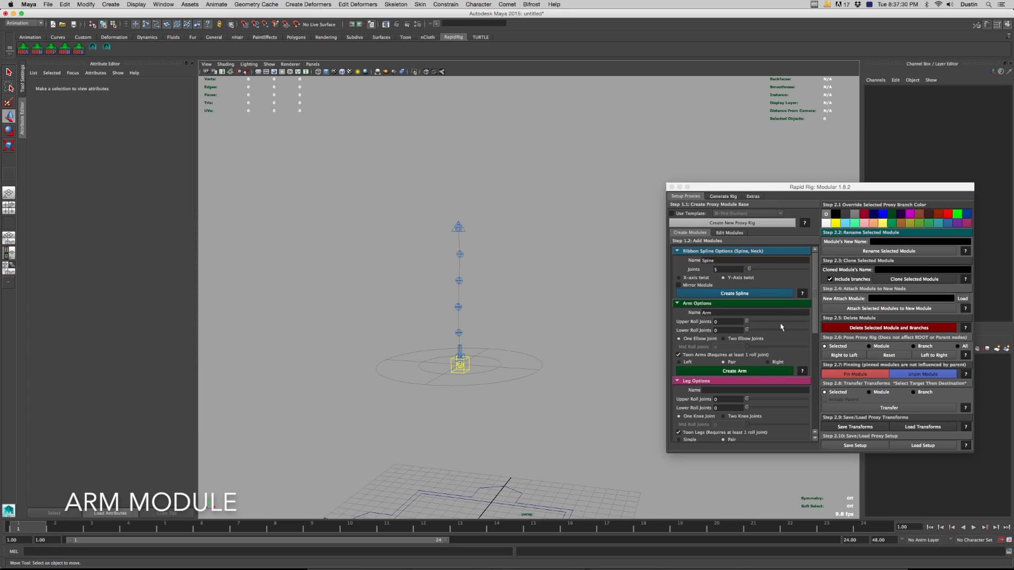
pyautogui.moveTo(747, 321); pyautogui.dragTo(806, 330)
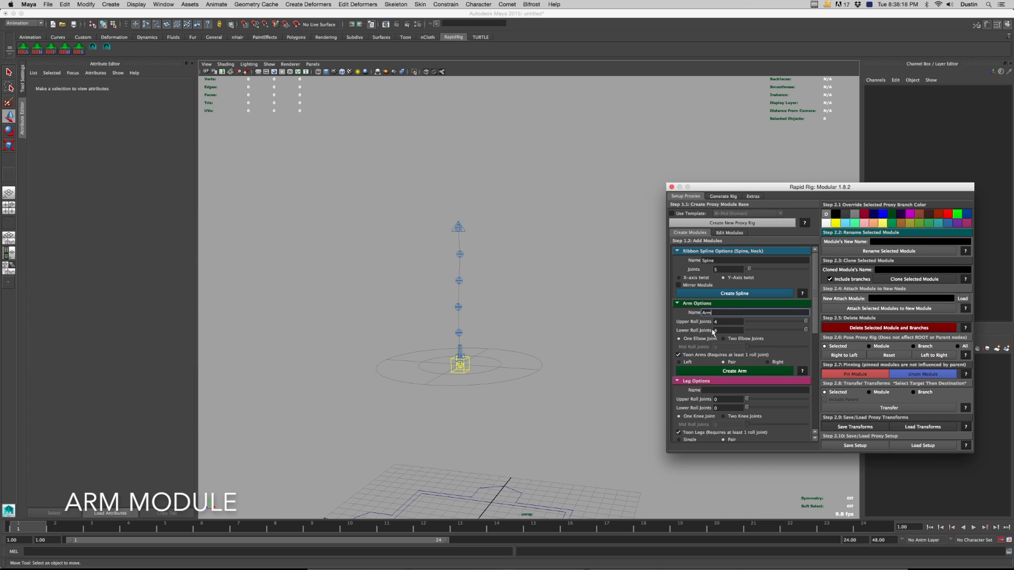
# Create the arm module as a pair with Toon Arms and one elbow joint, attached to the spine's top proxy
pyautogui.scroll(2, 579, 355)
pyautogui.keyDown('alt'); pyautogui.moveTo(554, 348); pyautogui.dragTo(569, 351, button='middle'); pyautogui.keyUp('alt')
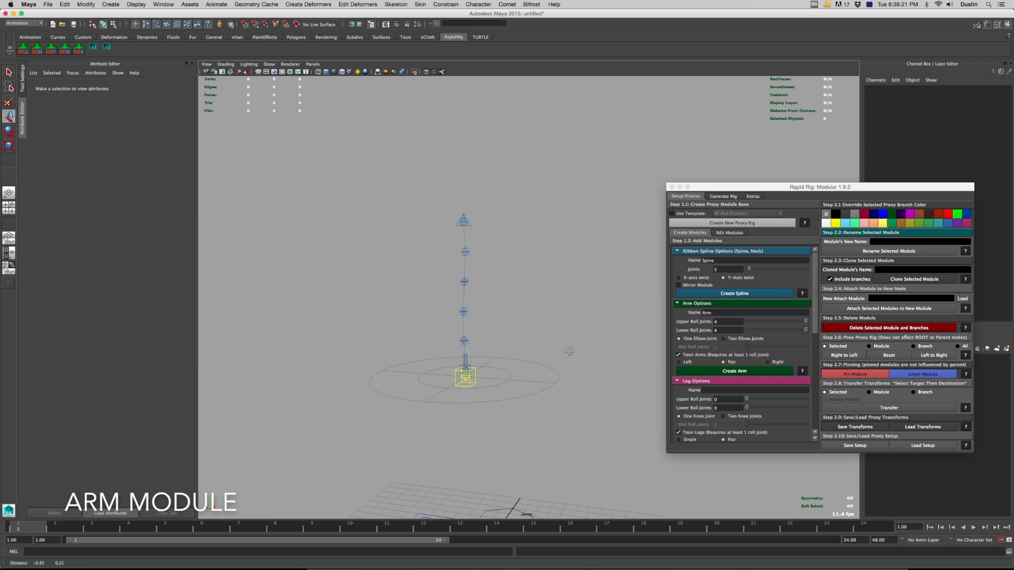
pyautogui.click(465, 223)
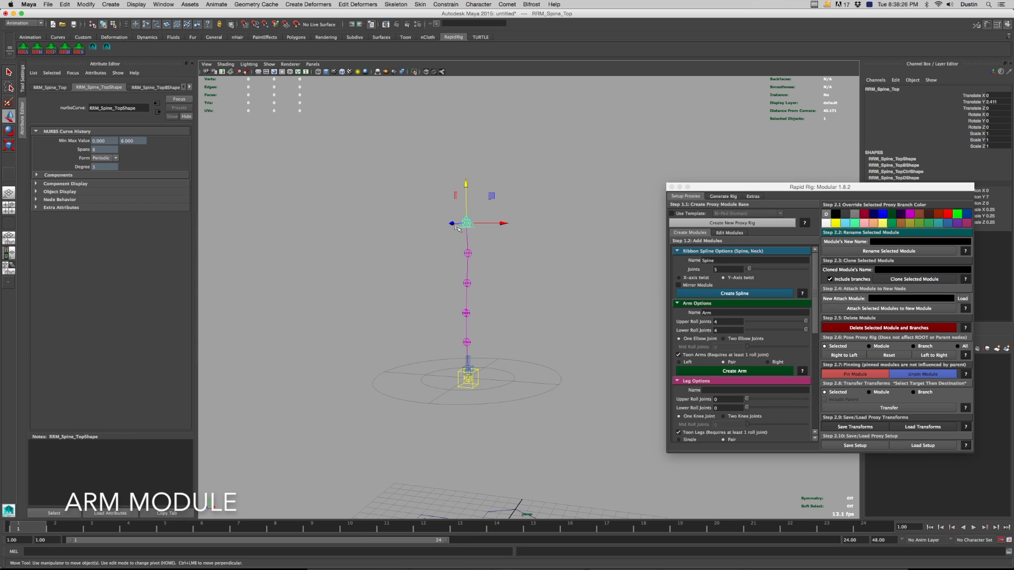
pyautogui.click(469, 252)
pyautogui.click(468, 285)
pyautogui.click(473, 228)
pyautogui.keyDown('alt'); pyautogui.moveTo(467, 222); pyautogui.dragTo(465, 239, button='middle'); pyautogui.keyUp('alt')
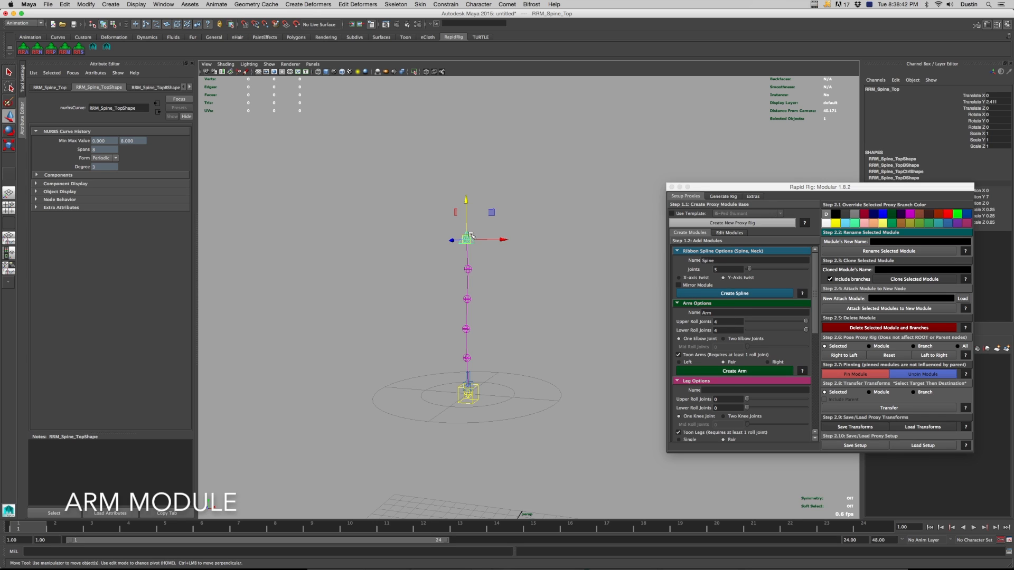
pyautogui.click(714, 312)
pyautogui.click(763, 372)
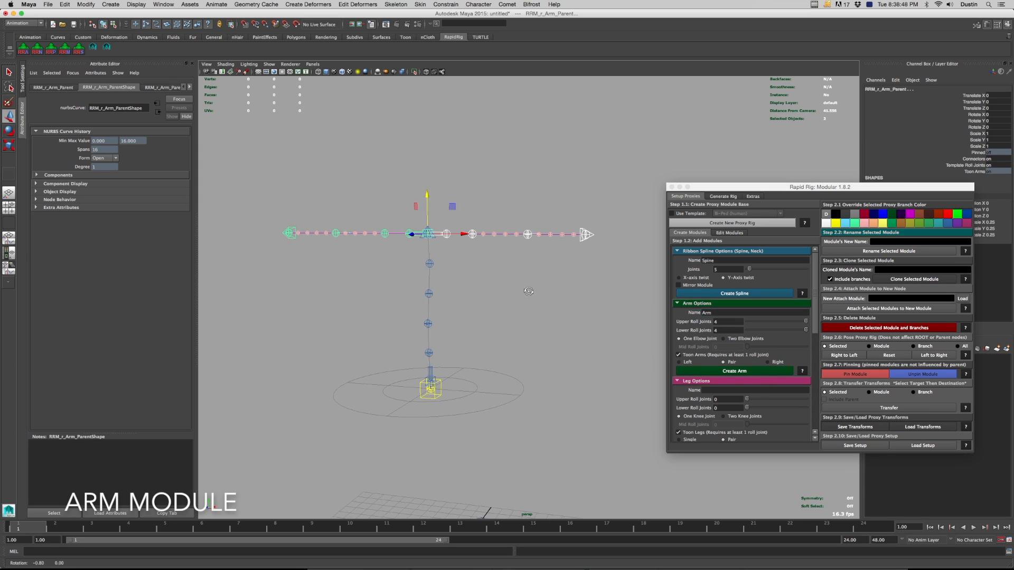
# Move the left wrist proxy downward and rotate it about -33 degrees in Z
pyautogui.click(583, 257)
pyautogui.moveTo(585, 258); pyautogui.dragTo(585, 327)
pyautogui.press('e')
pyautogui.press('w')
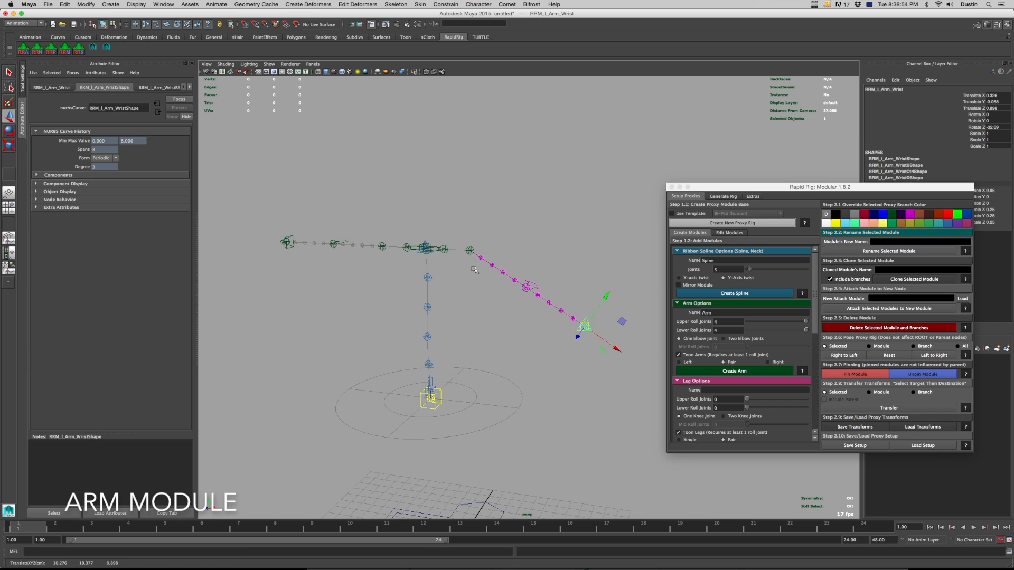
# Try scaling the left arm's parent proxy uniformly by about 1.42, and undo the scaling
pyautogui.click(441, 247)
pyautogui.press('r')
pyautogui.moveTo(426, 248); pyautogui.dragTo(455, 251)
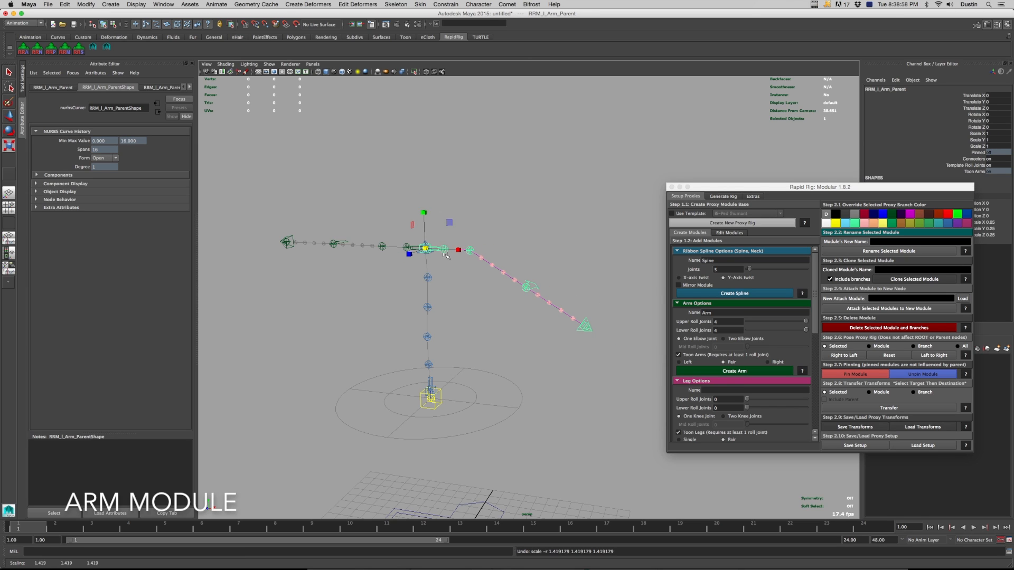
pyautogui.click(445, 255)
pyautogui.click(469, 251)
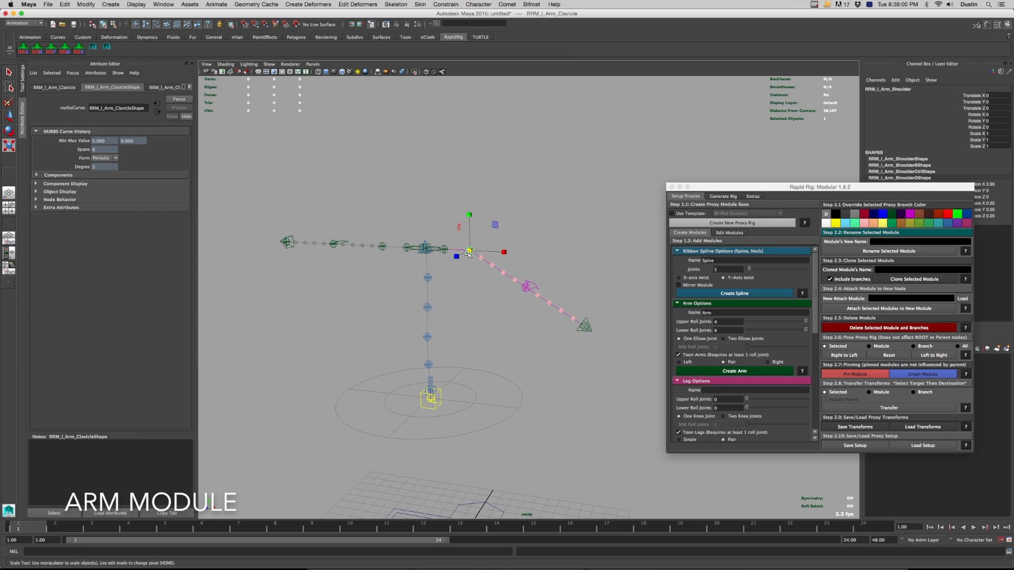
# Move the left elbow proxy to give the arm a bend, and select the left shoulder proxy
pyautogui.click(532, 288)
pyautogui.keyDown('alt'); pyautogui.moveTo(591, 335); pyautogui.dragTo(527, 342); pyautogui.keyUp('alt')
pyautogui.click(469, 297)
pyautogui.press('w')
pyautogui.moveTo(436, 300); pyautogui.dragTo(448, 292)
pyautogui.click(437, 245)
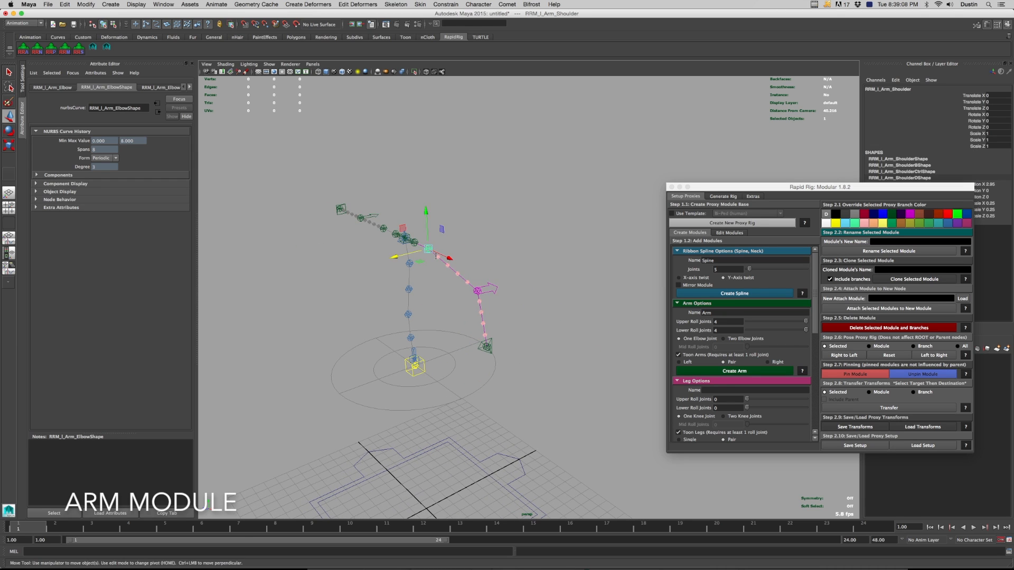
pyautogui.keyDown('alt'); pyautogui.moveTo(437, 246); pyautogui.dragTo(441, 245); pyautogui.keyUp('alt')
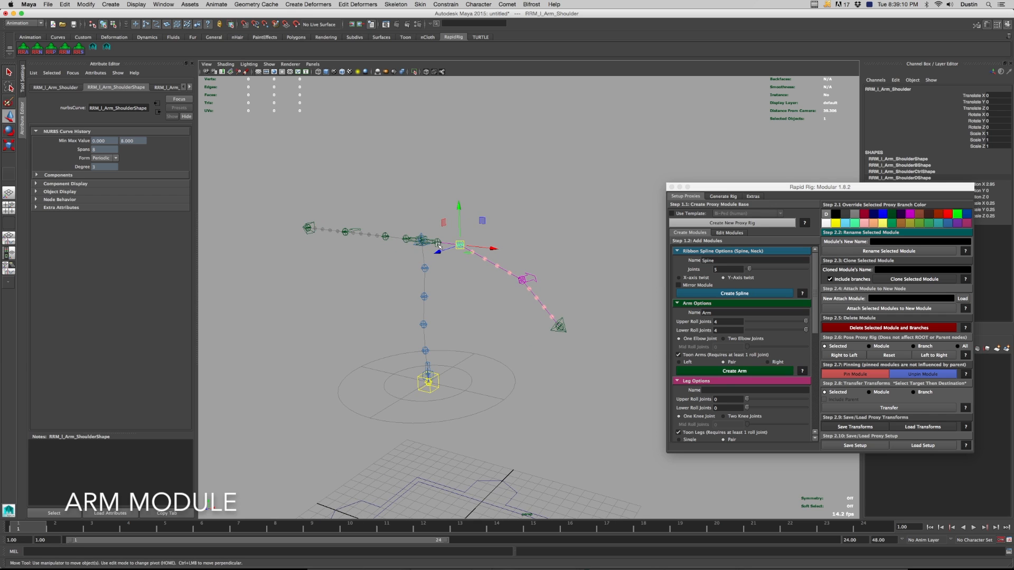
pyautogui.keyDown('alt'); pyautogui.moveTo(438, 245); pyautogui.dragTo(518, 257); pyautogui.keyUp('alt')
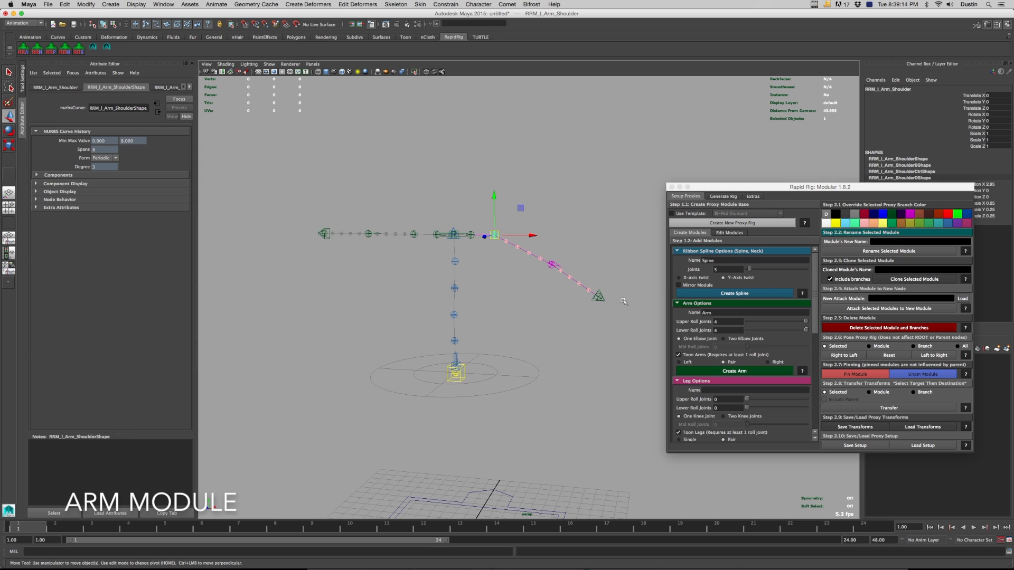
# Move the left wrist proxy further down and rotate it about -22 degrees in Y
pyautogui.click(598, 296)
pyautogui.moveTo(598, 295); pyautogui.dragTo(627, 344)
pyautogui.press('e')
pyautogui.press('w')
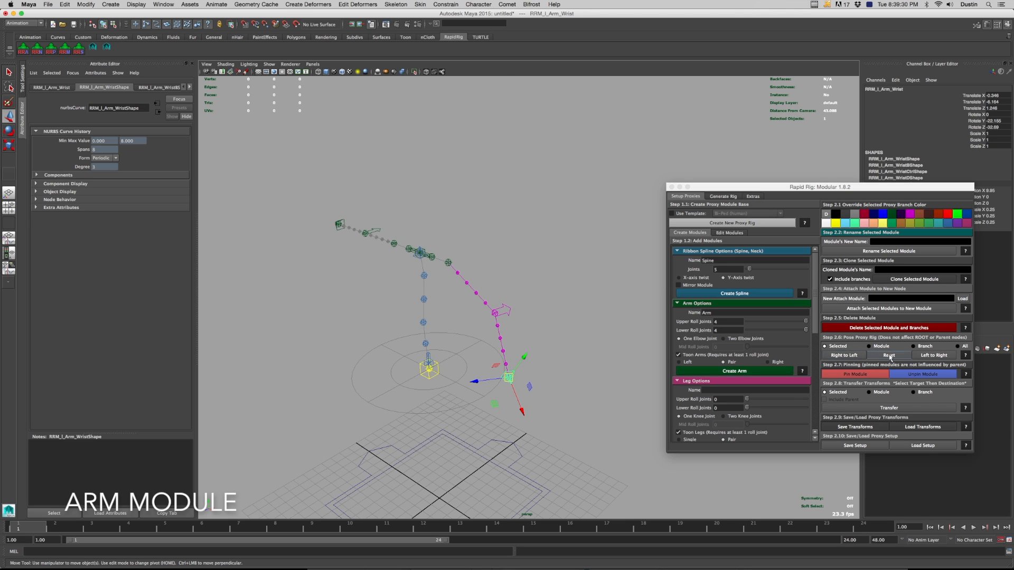
# Mirror the pose of all proxies from left to right, and clear the selection
pyautogui.click(957, 346)
pyautogui.click(942, 356)
pyautogui.keyDown('alt'); pyautogui.moveTo(533, 311); pyautogui.dragTo(582, 282); pyautogui.keyUp('alt')
pyautogui.click(549, 289)
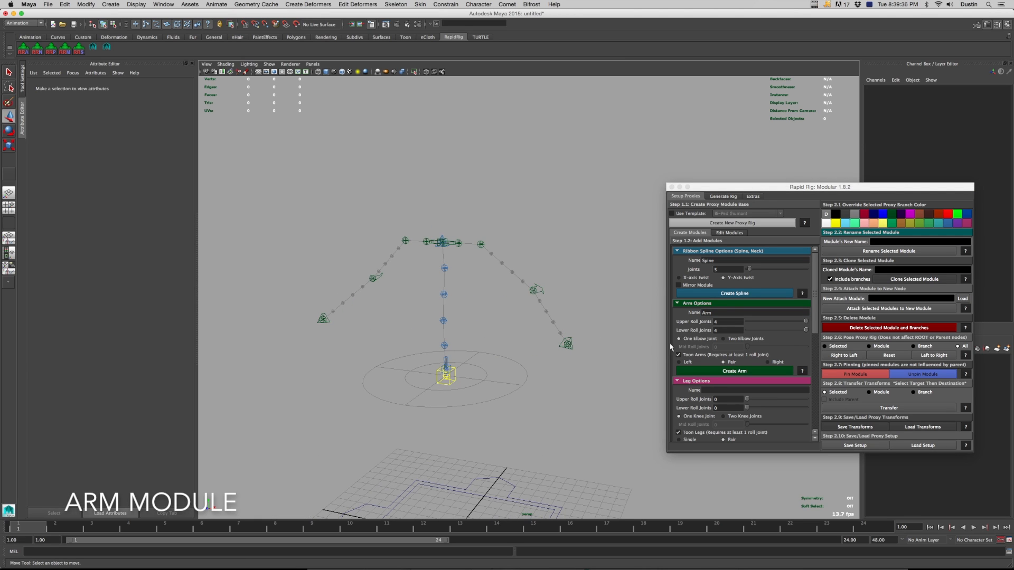
# Load the Arm module for editing from the left shoulder proxy, and apply 0 upper and lower roll joints to it
pyautogui.click(729, 233)
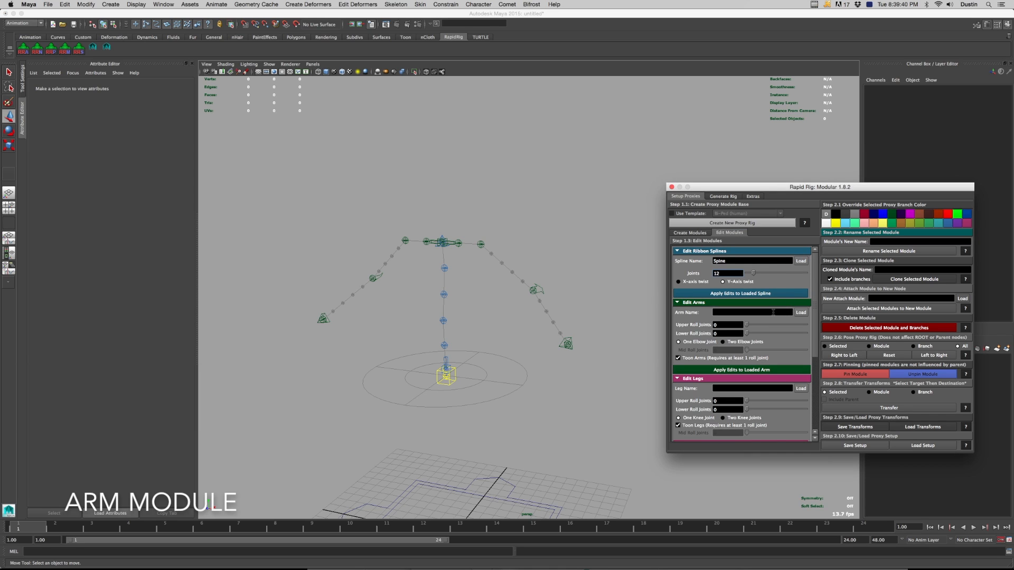
pyautogui.click(567, 344)
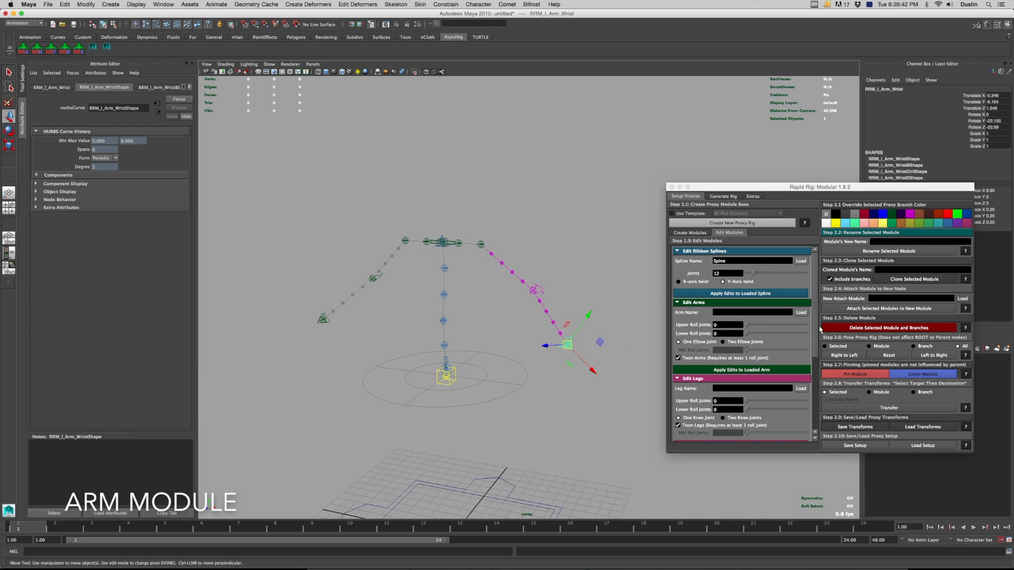
pyautogui.click(534, 291)
pyautogui.click(480, 244)
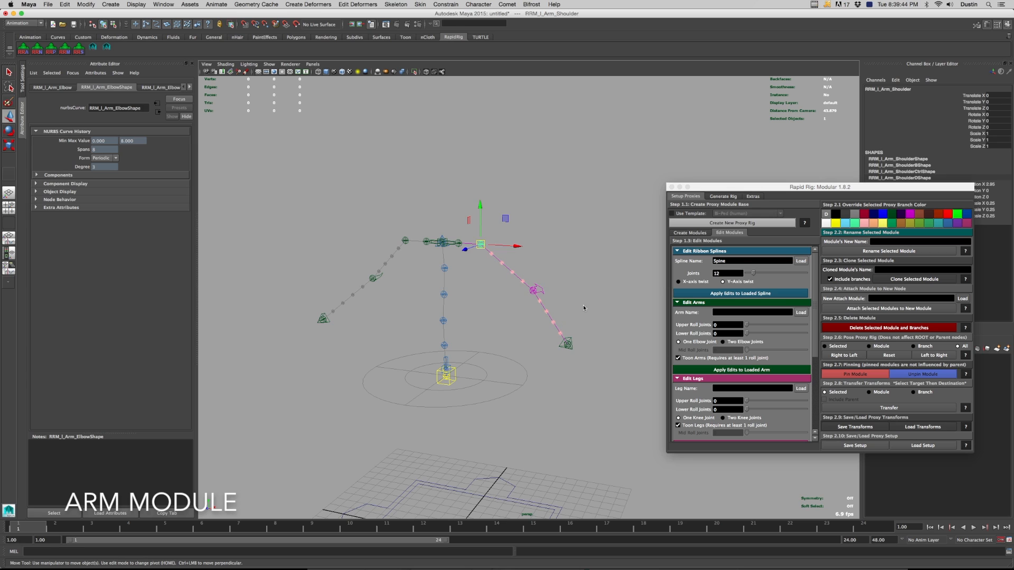
pyautogui.click(800, 312)
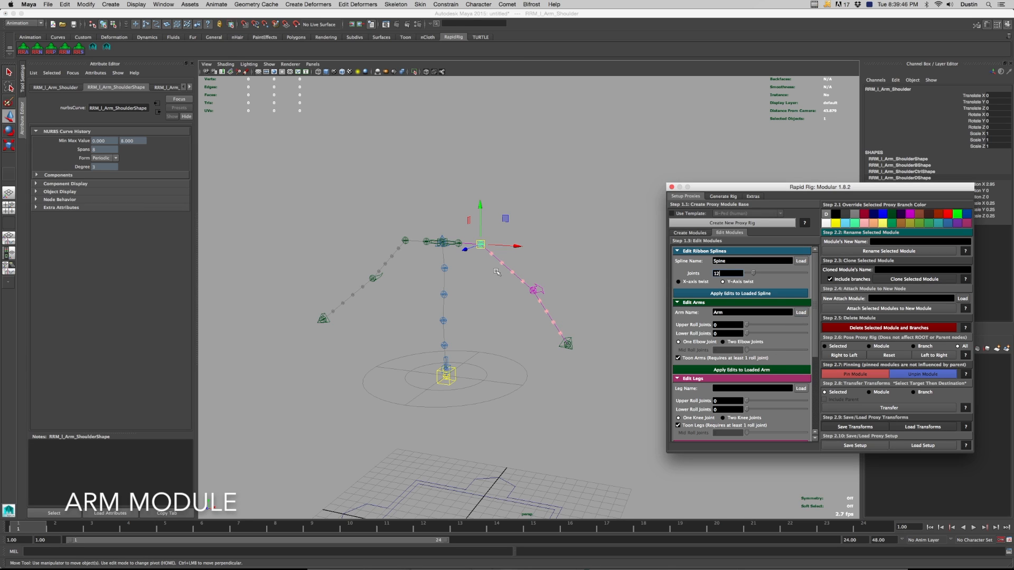
pyautogui.keyDown('alt'); pyautogui.moveTo(526, 290); pyautogui.dragTo(510, 285, button='middle'); pyautogui.keyUp('alt')
pyautogui.keyDown('alt'); pyautogui.moveTo(510, 286); pyautogui.dragTo(516, 303, button='right'); pyautogui.keyUp('alt')
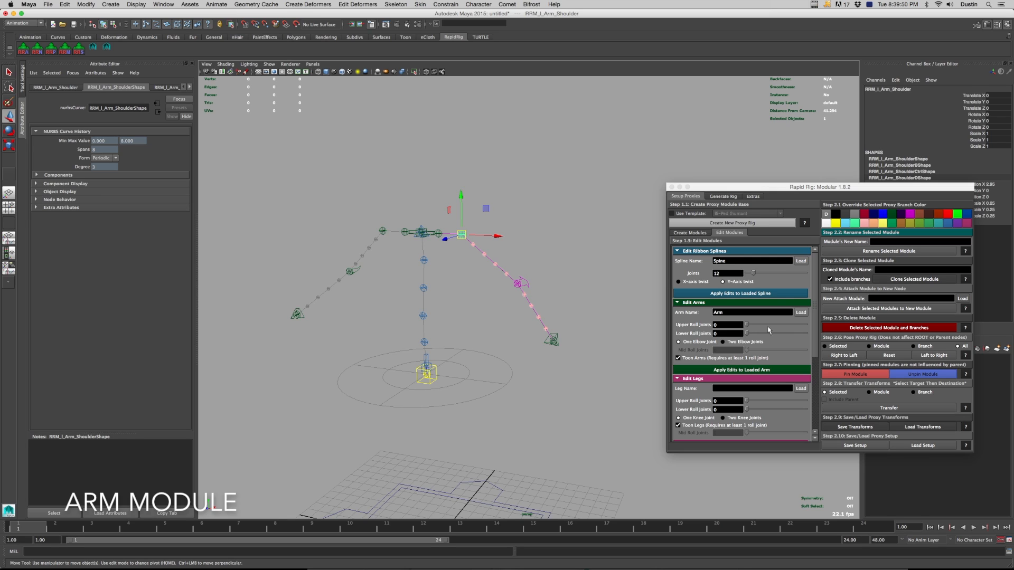
pyautogui.click(757, 370)
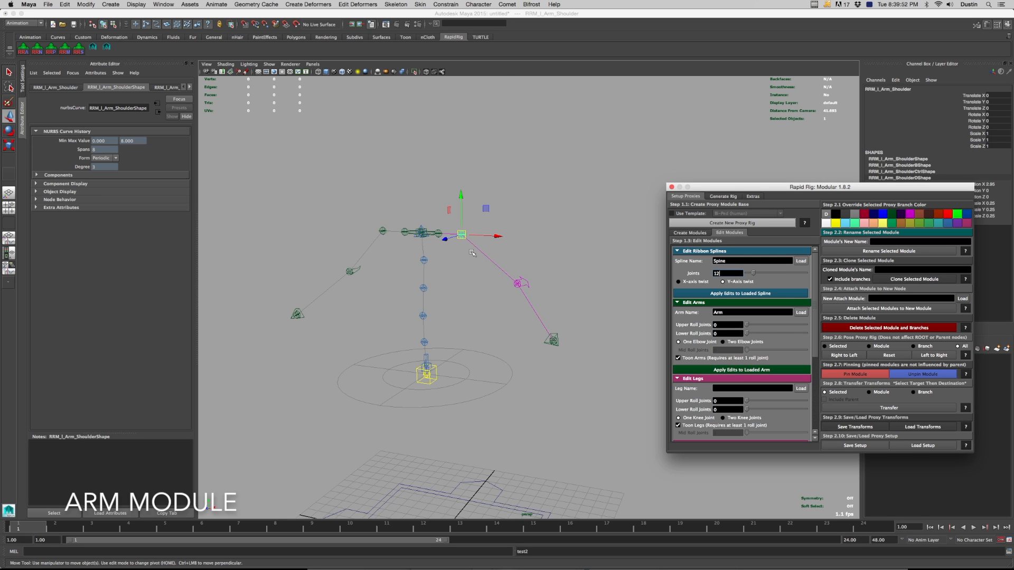
# Apply 4 upper and 4 lower roll joints to the loaded Arm module, then select its parent proxy and clear the selection
pyautogui.click(785, 324)
pyautogui.click(801, 333)
pyautogui.click(758, 370)
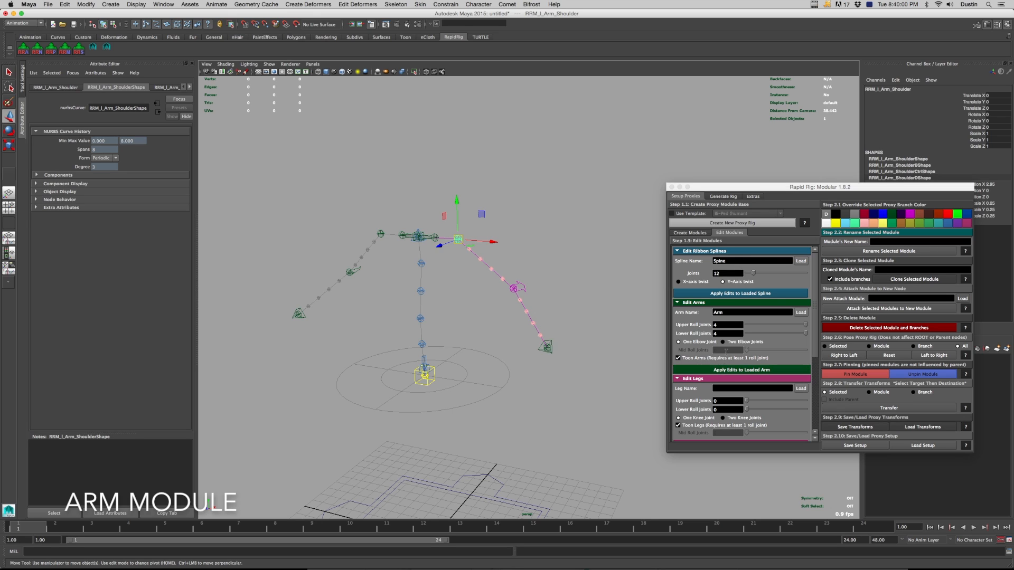
pyautogui.click(426, 238)
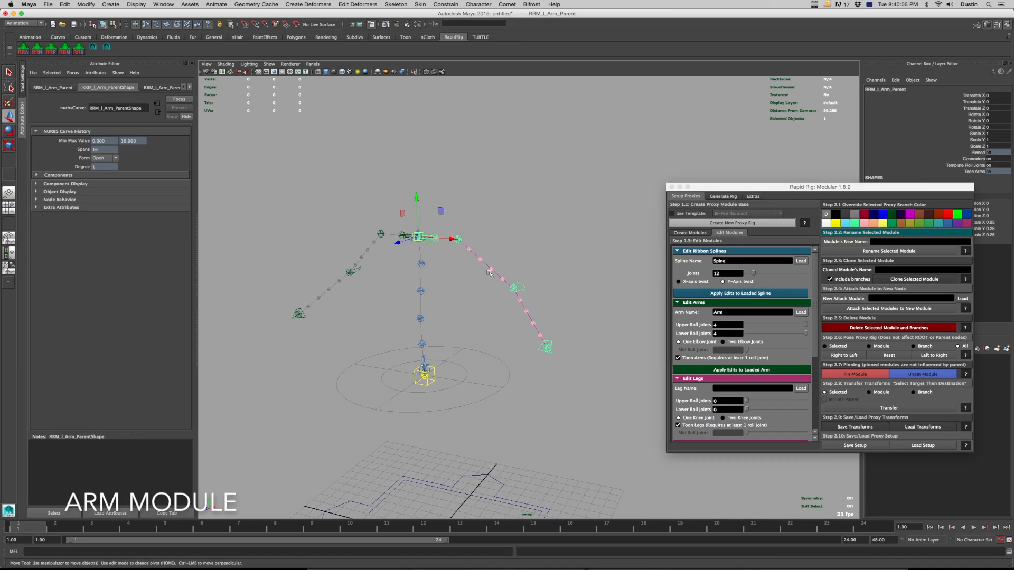
pyautogui.click(509, 232)
pyautogui.keyDown('alt'); pyautogui.moveTo(563, 321); pyautogui.dragTo(558, 309, button='middle'); pyautogui.keyUp('alt')
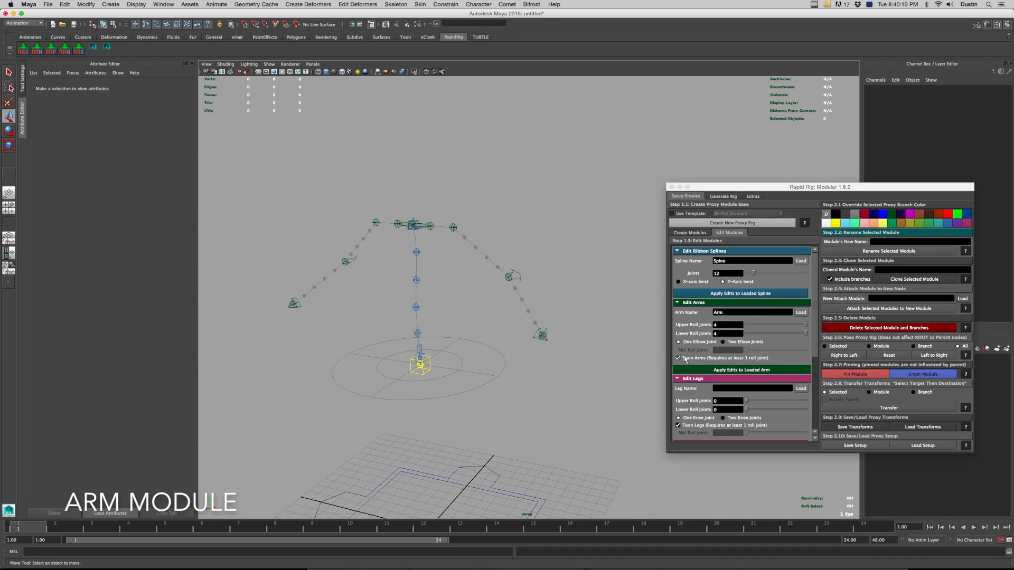
# Generate the modular rig with the character name Character, declining the single hierarchy joint set
pyautogui.click(724, 197)
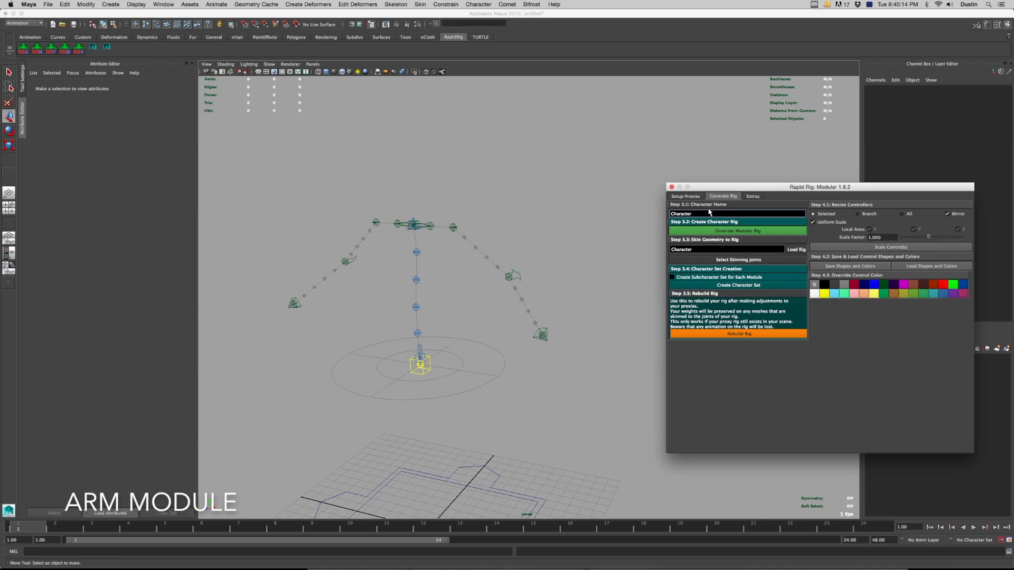
pyautogui.click(741, 232)
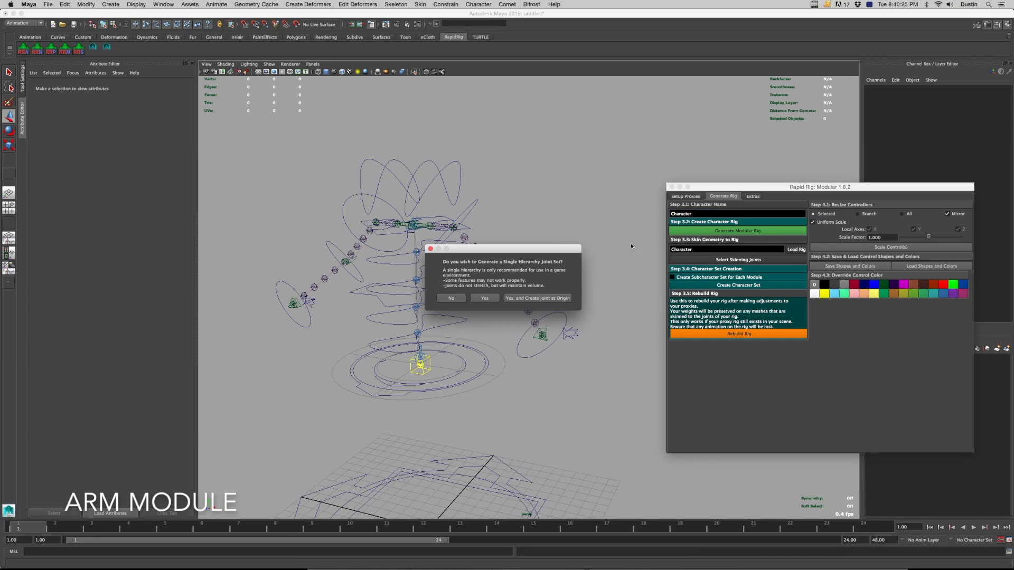
pyautogui.click(451, 298)
pyautogui.keyDown('alt'); pyautogui.moveTo(559, 337); pyautogui.dragTo(516, 333); pyautogui.keyUp('alt')
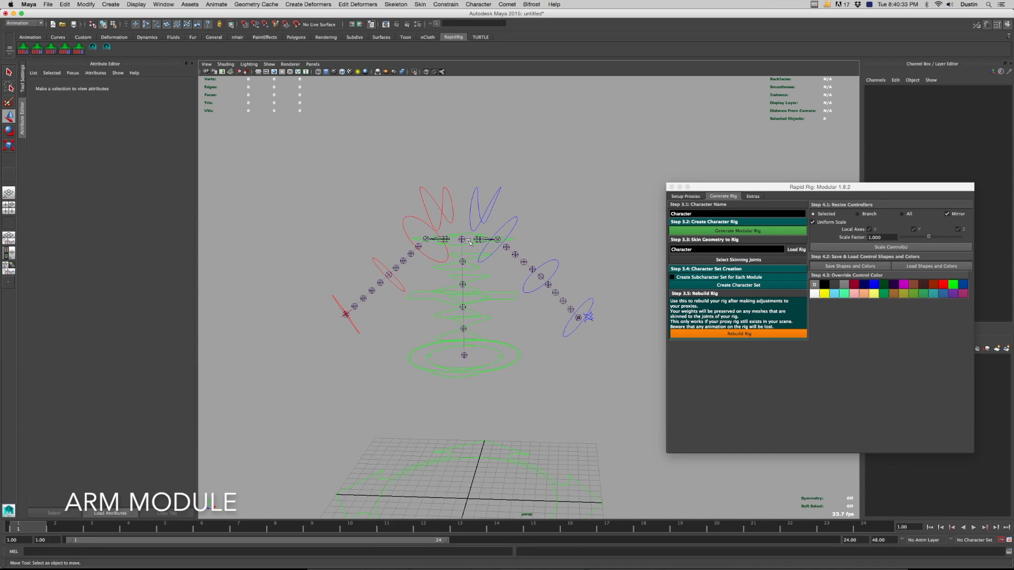
pyautogui.keyDown('alt'); pyautogui.moveTo(488, 266); pyautogui.dragTo(480, 266, button='middle'); pyautogui.keyUp('alt')
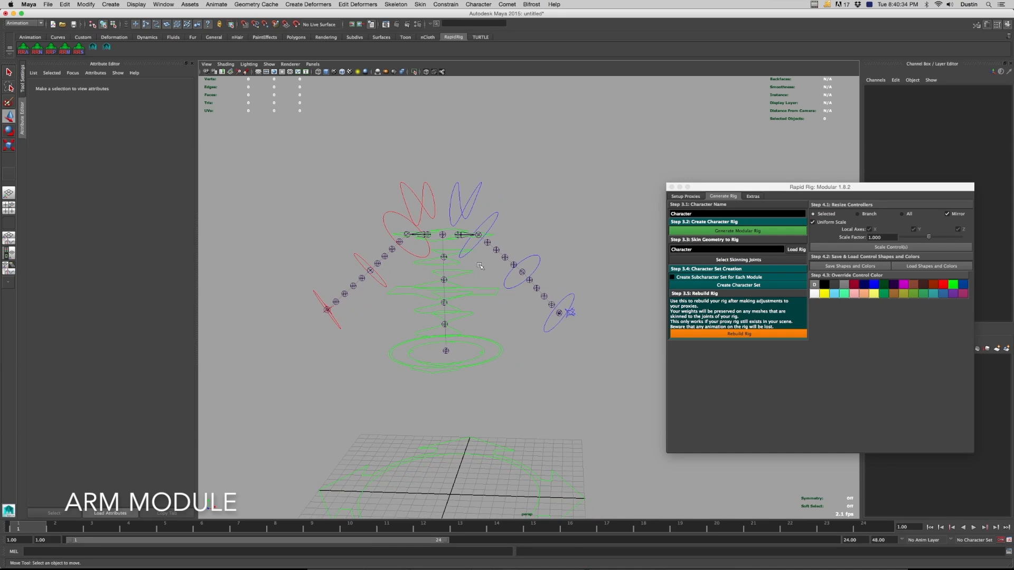
# Try rotating the left shoulder FK control about -7 degrees in Z, and undo it
pyautogui.click(495, 220)
pyautogui.press('e')
pyautogui.moveTo(510, 224); pyautogui.dragTo(508, 233)
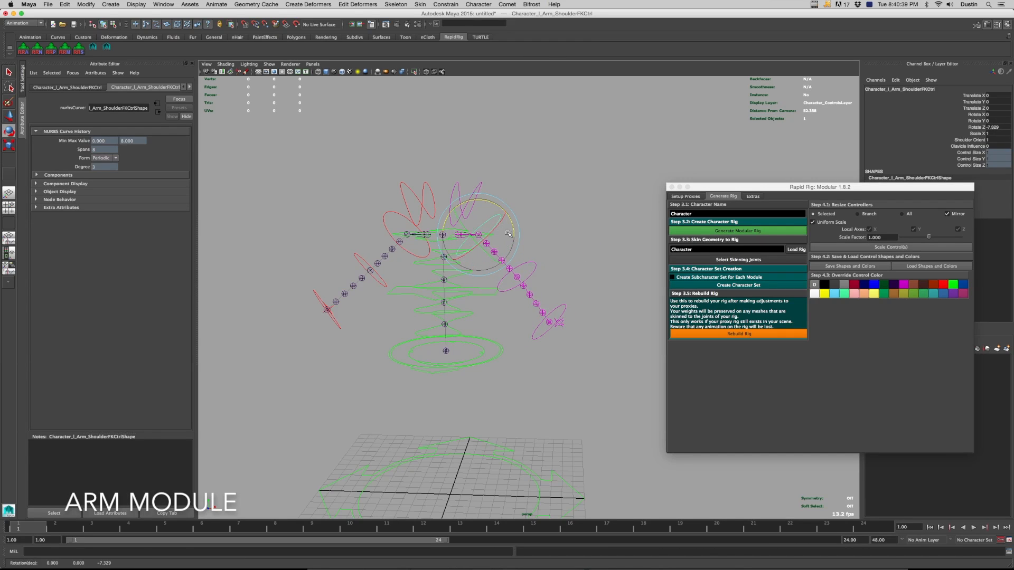
pyautogui.hotkey('ctrl', 'z')
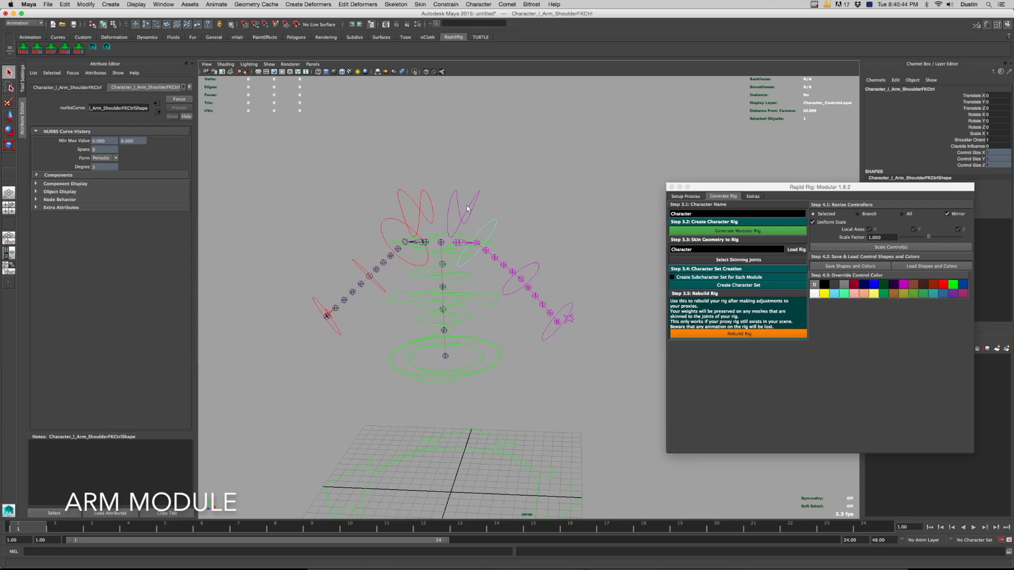
# Try rotating the left clavicle control and then the shoulder FK control, undoing each rotation
pyautogui.click(470, 210)
pyautogui.moveTo(493, 236); pyautogui.dragTo(498, 214)
pyautogui.hotkey('ctrl', 'z')
pyautogui.press('q')
pyautogui.click(495, 224)
pyautogui.press('e')
pyautogui.hotkey('ctrl', 'z')
# Try bending the left elbow FK control about -19 degrees in Y, and select the left wrist FK control
pyautogui.press('q')
pyautogui.click(534, 273)
pyautogui.press('e')
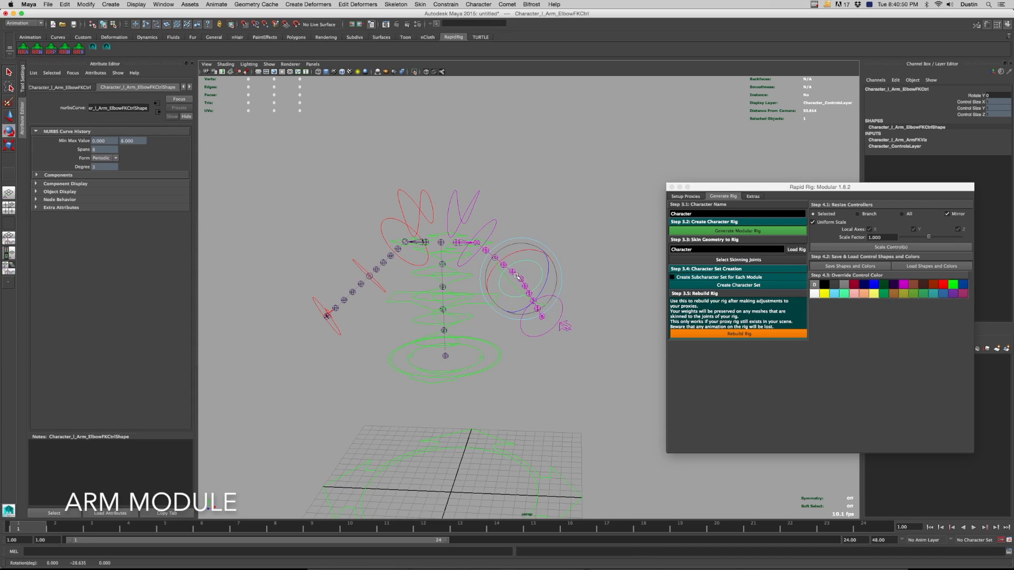
pyautogui.click(555, 320)
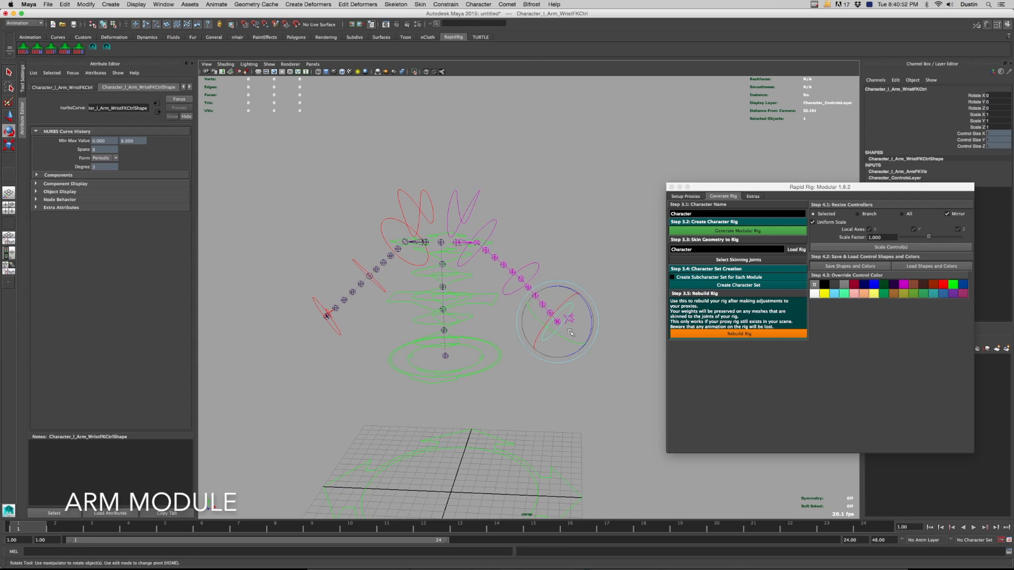
pyautogui.press('q')
# Try raising the left clavicle control about 28 degrees in Z
pyautogui.keyDown('alt'); pyautogui.moveTo(554, 318); pyautogui.dragTo(507, 311); pyautogui.keyUp('alt')
pyautogui.click(489, 200)
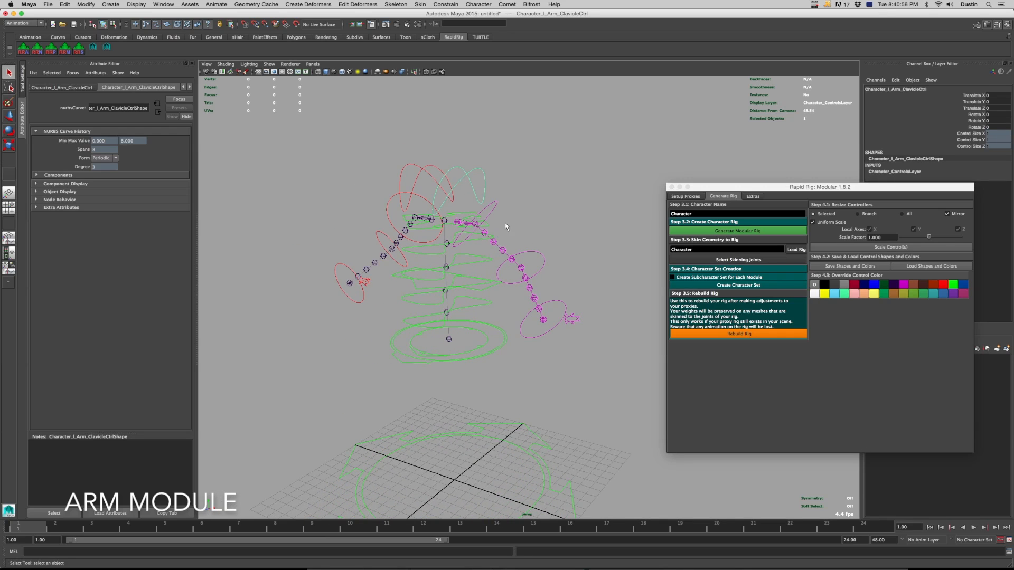
pyautogui.moveTo(503, 247)
pyautogui.keyDown('alt'); pyautogui.mouseDown()
pyautogui.moveTo(523, 246)
pyautogui.moveTo(507, 227)
pyautogui.mouseUp(); pyautogui.keyUp('alt')
pyautogui.press('e')
pyautogui.press('q')
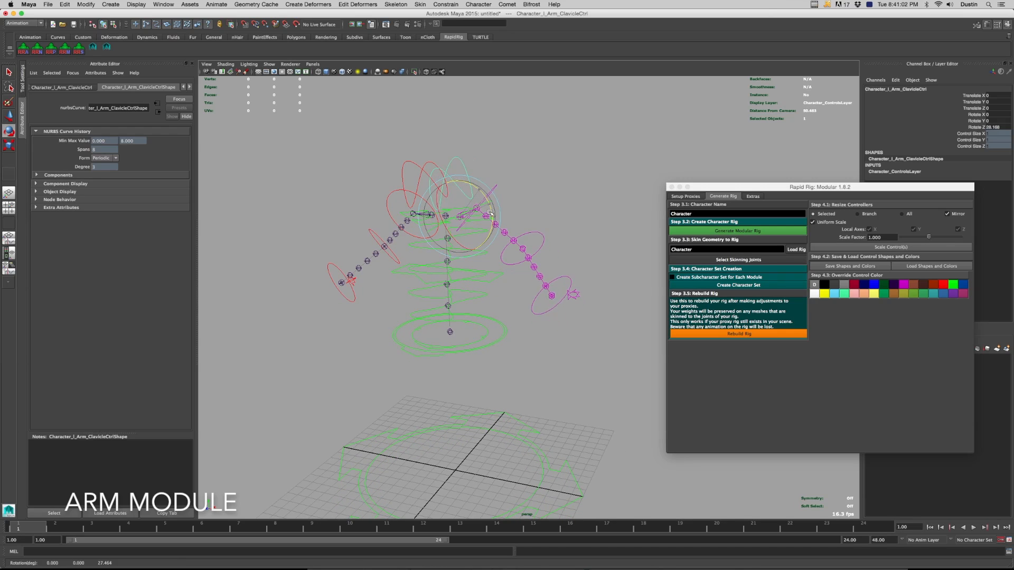
# Try rotating the spine's top IK control with the arms attached, and undo the rotations
pyautogui.click(493, 220)
pyautogui.press('e')
pyautogui.moveTo(465, 189); pyautogui.dragTo(485, 204)
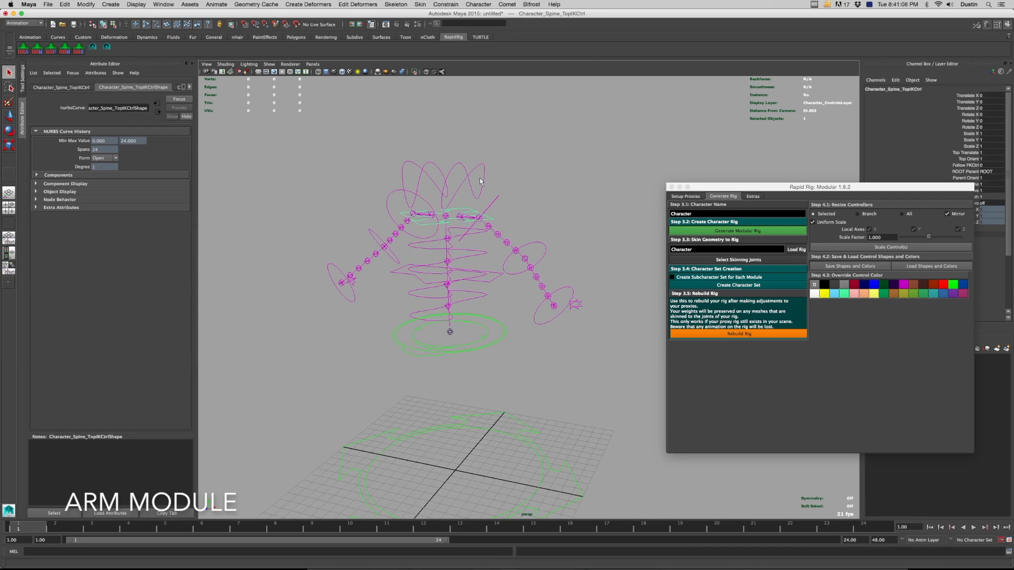
pyautogui.hotkey('ctrl', 'z')
pyautogui.hotkey('ctrl', 'z')
pyautogui.moveTo(487, 201)
pyautogui.mouseDown()
pyautogui.moveTo(475, 180)
pyautogui.moveTo(481, 207)
pyautogui.mouseUp()
pyautogui.hotkey('ctrl', 'z')
# Set Clavicle Influence to 1 on the left shoulder FK control, and rotate the left clavicle control about 20 degrees in Z
pyautogui.press('q')
pyautogui.click(495, 201)
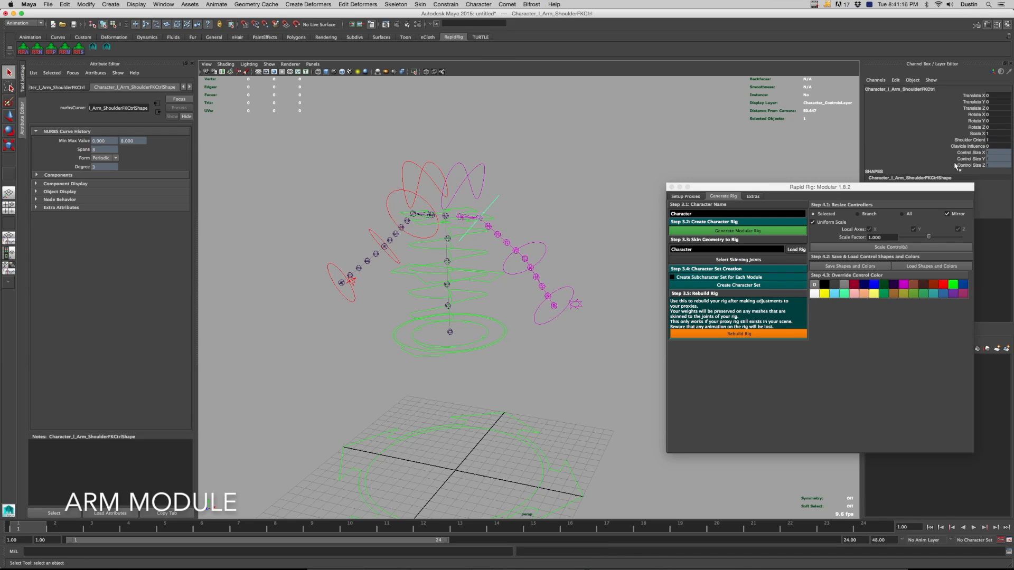
pyautogui.click(976, 146)
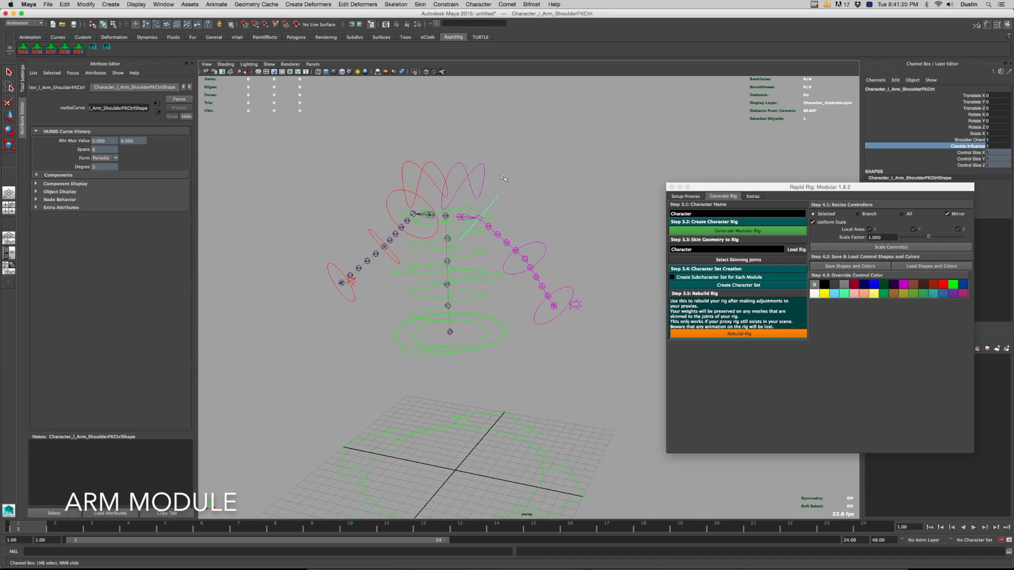
pyautogui.moveTo(484, 175); pyautogui.dragTo(484, 176)
pyautogui.press('e')
pyautogui.moveTo(492, 210); pyautogui.dragTo(488, 190)
pyautogui.press('q')
# Set Clavicle Influence to 0 on the left shoulder FK control, then try another clavicle rotation and undo it
pyautogui.click(489, 187)
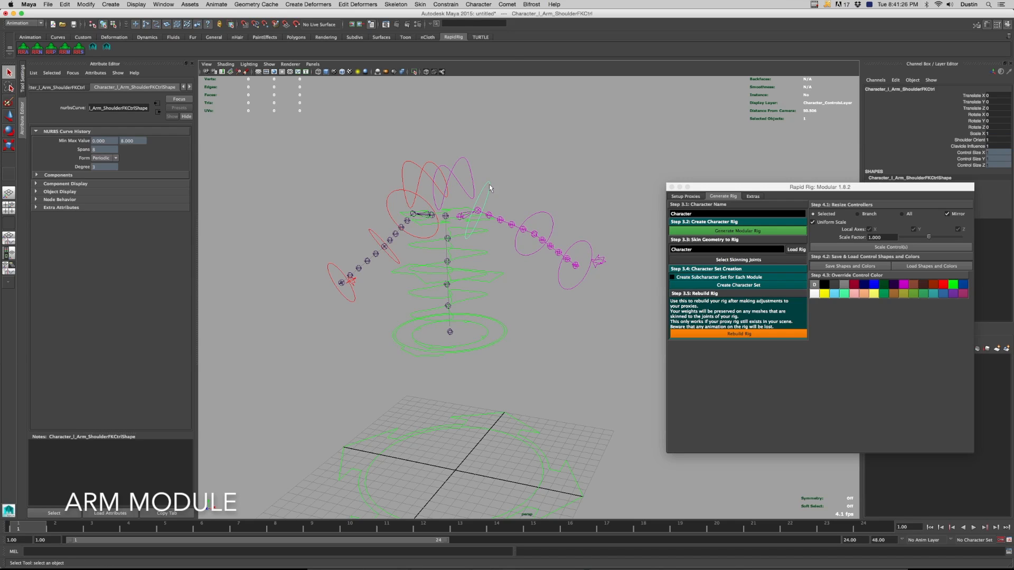
pyautogui.click(978, 147)
pyautogui.moveTo(684, 134); pyautogui.dragTo(659, 135, button='middle')
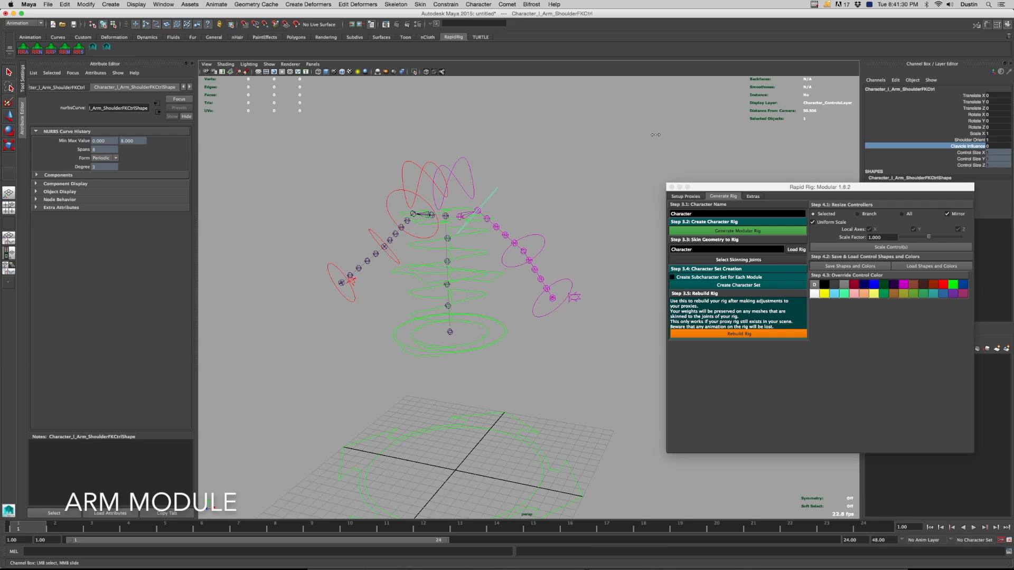
pyautogui.moveTo(468, 181); pyautogui.dragTo(494, 192)
pyautogui.press('e')
pyautogui.click(501, 213)
pyautogui.press('super+z')
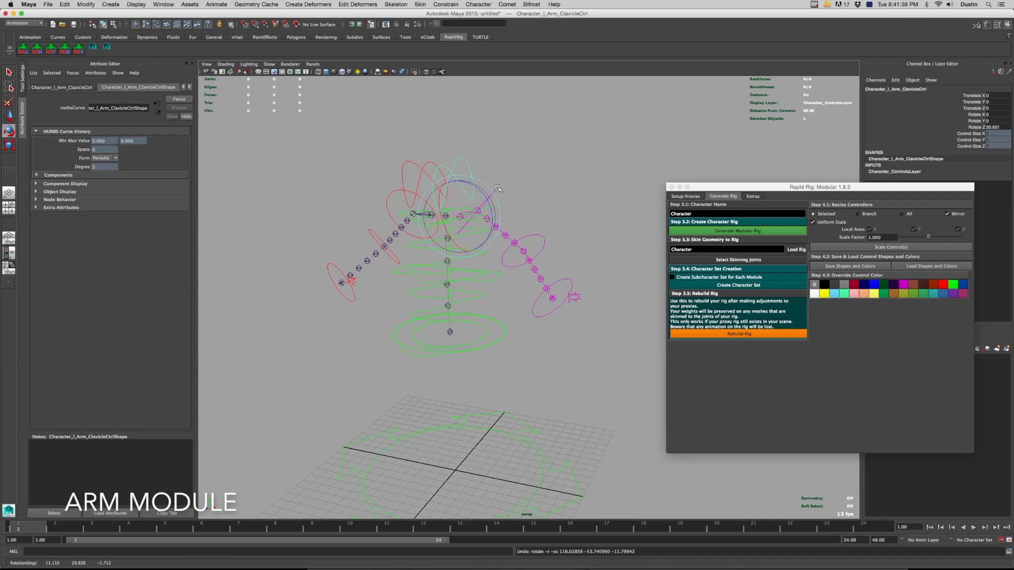
# Locate Shoulder Orient on the left shoulder FK control, and rotate the spine's top IK control about 13, -20 and 9 degrees in X, Y and Z
pyautogui.click(497, 188)
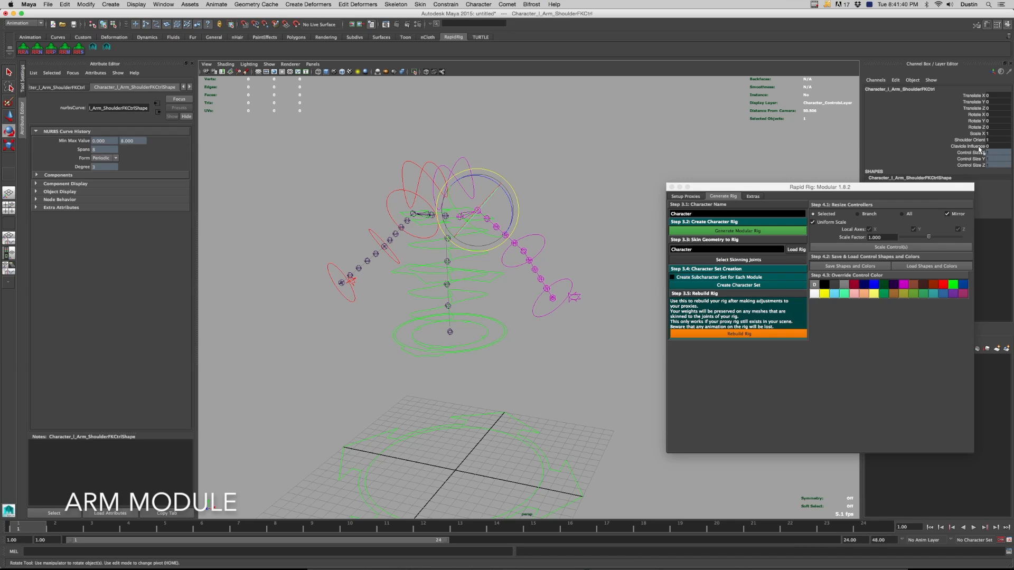
pyautogui.click(981, 139)
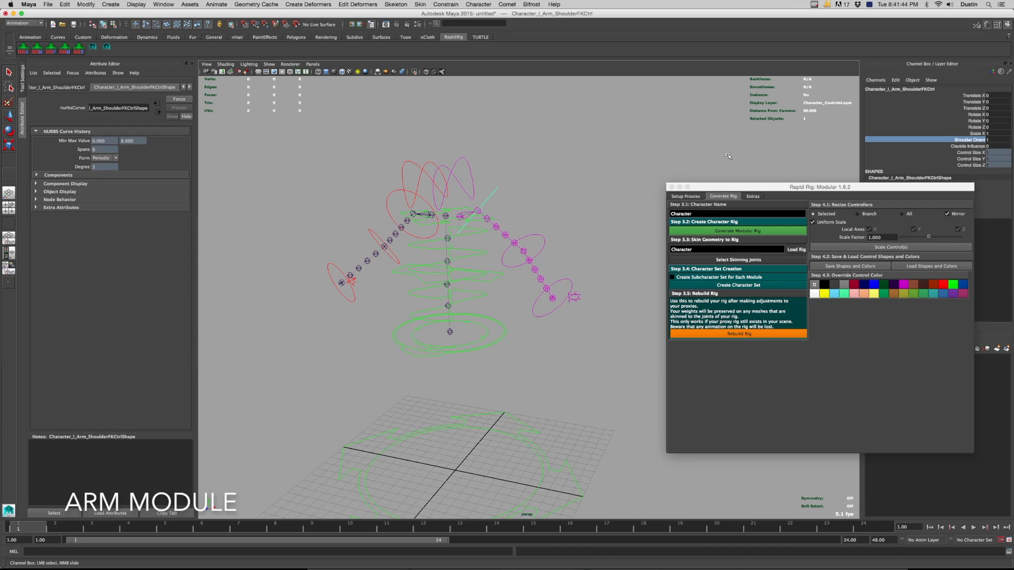
pyautogui.click(450, 220)
pyautogui.press('e')
pyautogui.moveTo(461, 207)
pyautogui.mouseDown()
pyautogui.moveTo(467, 230)
pyautogui.moveTo(458, 207)
pyautogui.moveTo(464, 215)
pyautogui.moveTo(451, 210)
pyautogui.mouseUp()
pyautogui.press('q')
# Set Shoulder Orient to 1 on the left shoulder FK control, then try rotating the spine's top IK control and undo that rotation
pyautogui.click(483, 191)
pyautogui.click(981, 140)
pyautogui.moveTo(615, 150); pyautogui.dragTo(623, 149, button='middle')
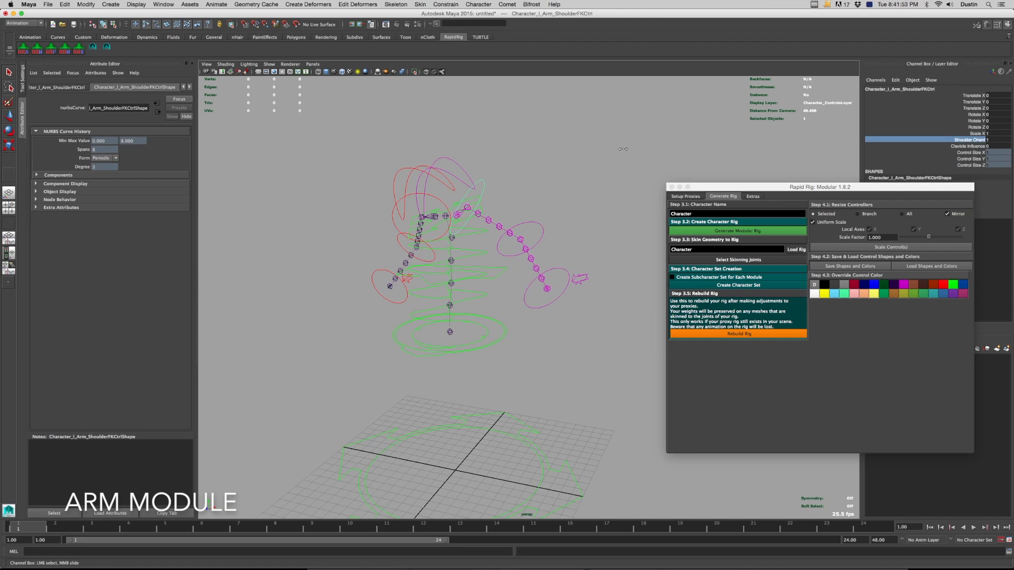
pyautogui.click(484, 210)
pyautogui.click(478, 203)
pyautogui.press('e')
pyautogui.moveTo(462, 202); pyautogui.dragTo(474, 205)
pyautogui.hotkey('ctrl', 'z')
pyautogui.press('q')
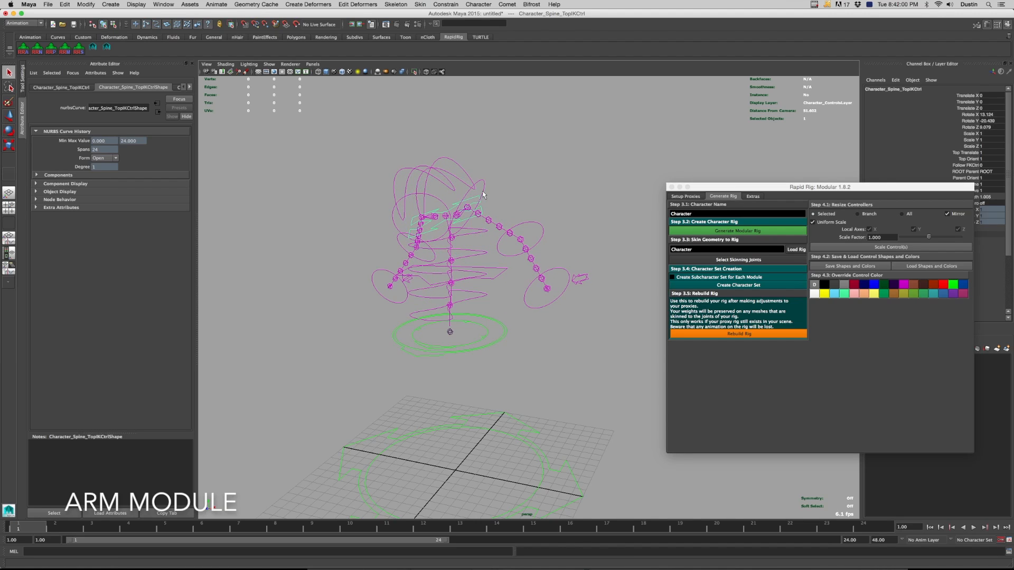
# Set Shoulder Orient to 0 on the left shoulder FK control
pyautogui.click(483, 194)
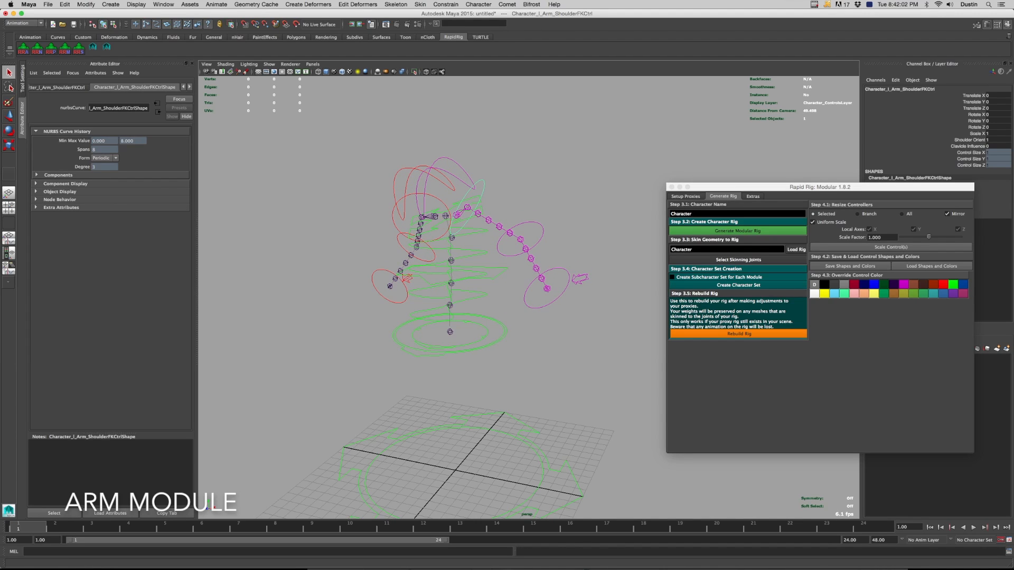
pyautogui.click(976, 140)
pyautogui.moveTo(627, 156); pyautogui.dragTo(615, 155, button='middle')
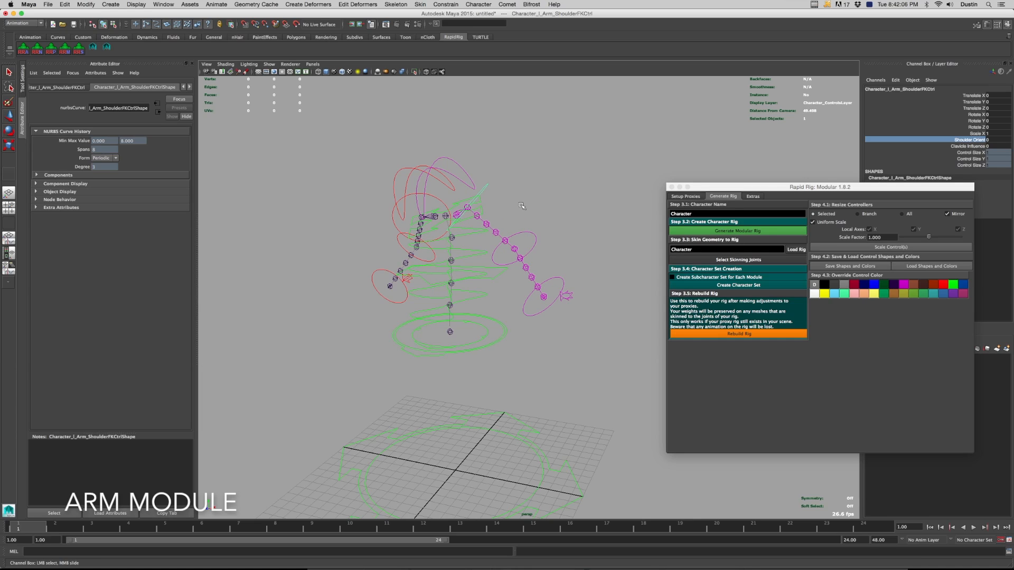
pyautogui.moveTo(544, 207)
pyautogui.mouseDown(button='middle')
pyautogui.moveTo(560, 209)
pyautogui.moveTo(546, 210)
pyautogui.mouseUp(button='middle')
# Try changing Scale X on the left shoulder FK control to stretch the upper arm, and undo it
pyautogui.click(980, 134)
pyautogui.moveTo(588, 157); pyautogui.dragTo(610, 167, button='middle')
pyautogui.press('super+z')
# Bend the left elbow FK control about -56 degrees in Y
pyautogui.keyDown('alt'); pyautogui.moveTo(555, 197); pyautogui.dragTo(567, 214); pyautogui.keyUp('alt')
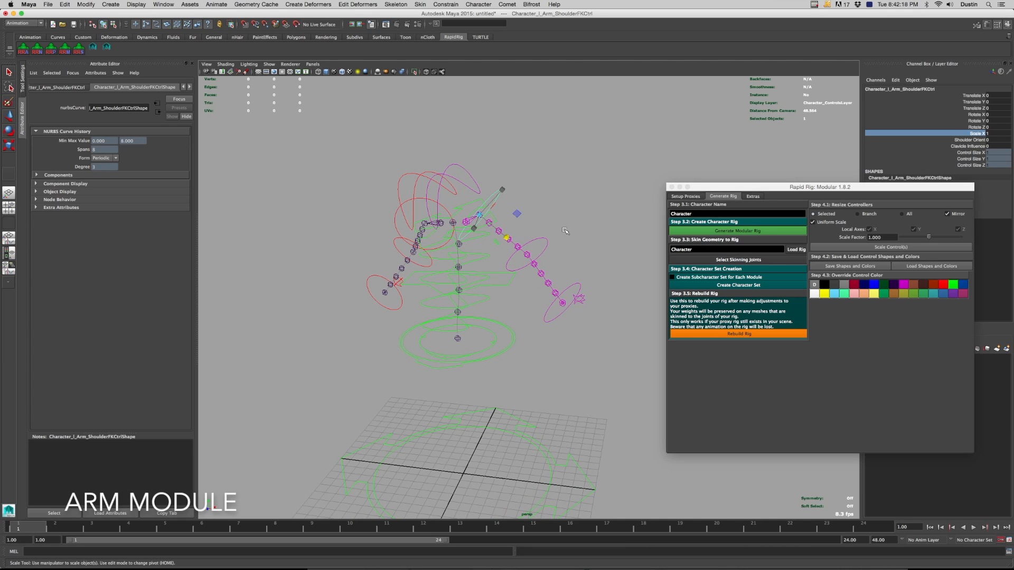
pyautogui.press('q')
pyautogui.click(548, 242)
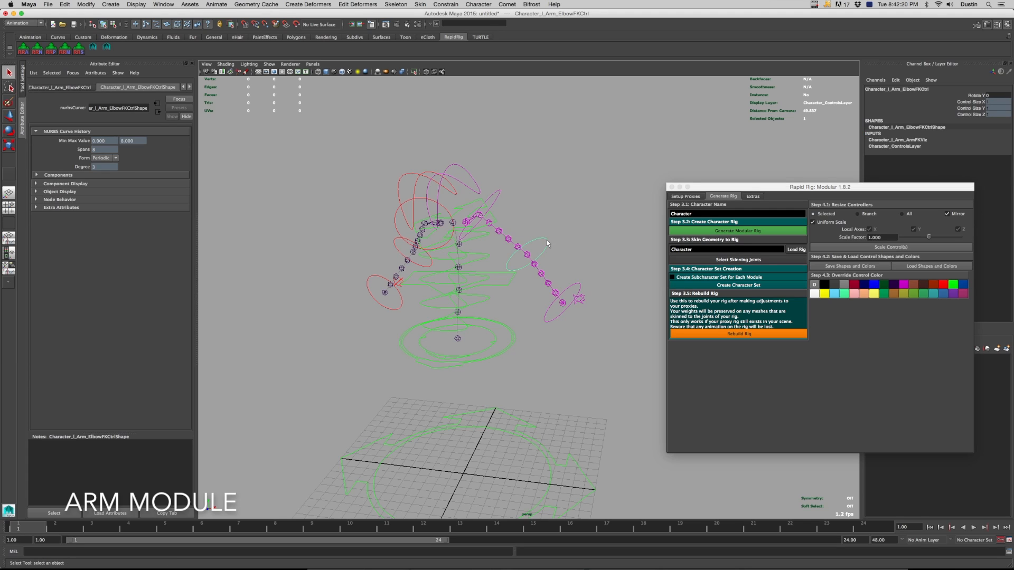
pyautogui.press('e')
pyautogui.moveTo(544, 246); pyautogui.dragTo(517, 254)
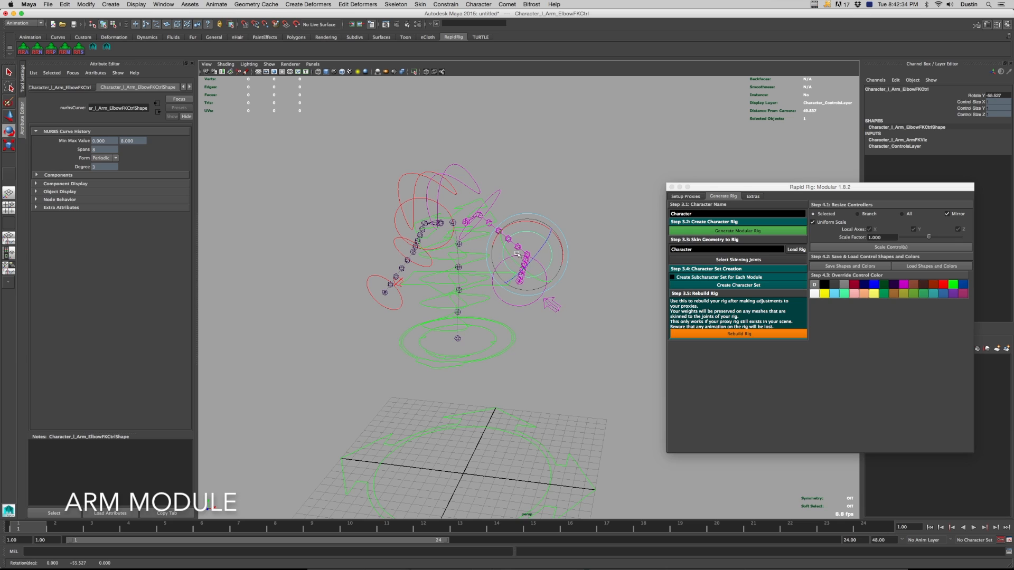
# Try rotating the left shoulder FK control with the elbow bent, and undo the shoulder and elbow rotations
pyautogui.click(498, 194)
pyautogui.moveTo(486, 219)
pyautogui.mouseDown()
pyautogui.moveTo(495, 205)
pyautogui.moveTo(505, 217)
pyautogui.mouseUp()
pyautogui.press('super+z')
pyautogui.press('super+z')
pyautogui.press('super+z')
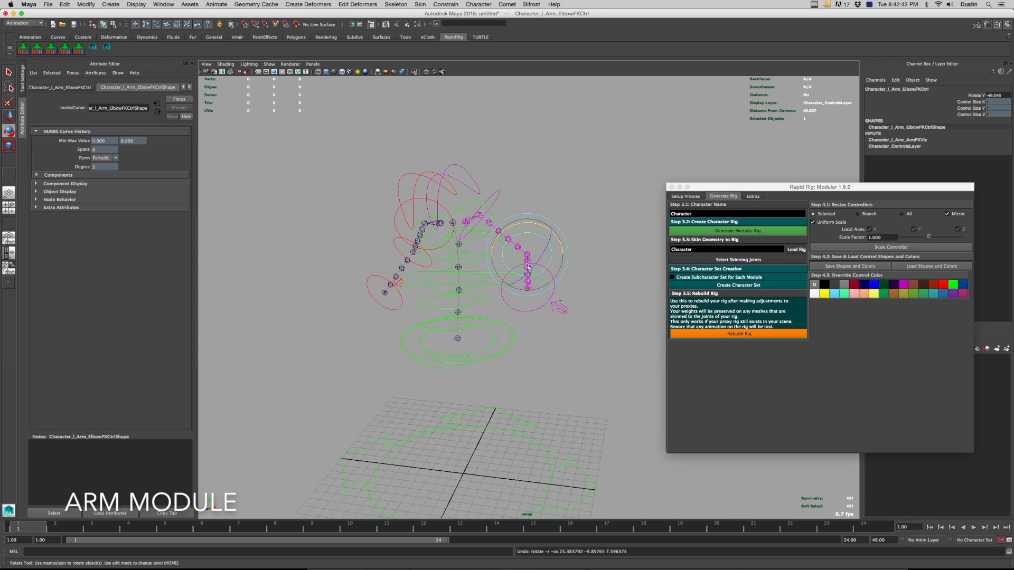
pyautogui.press('super+z')
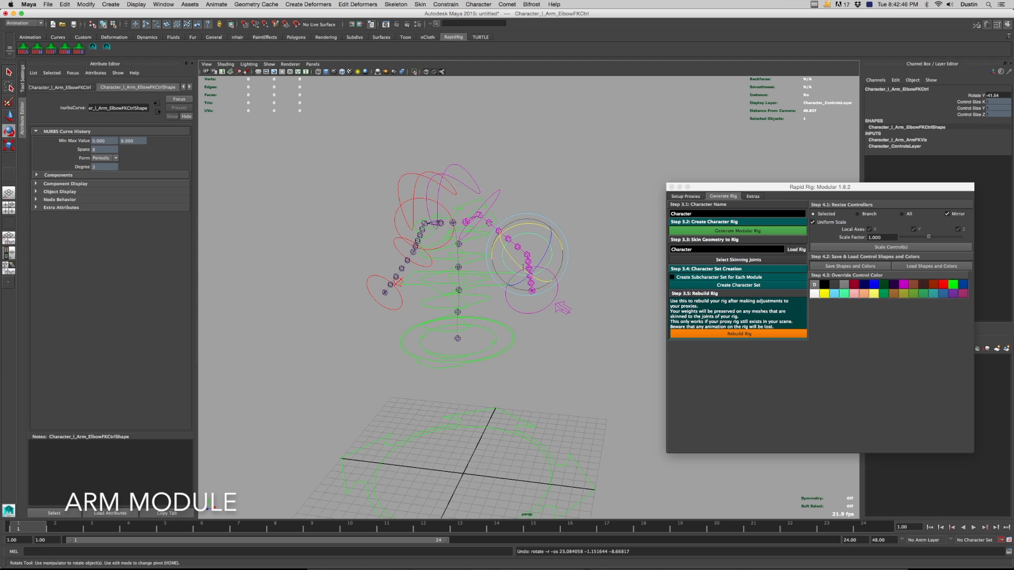
pyautogui.press('super+z')
pyautogui.press('super+z')
pyautogui.press('super+z')
# Try rotating the left wrist FK control, and undo it
pyautogui.click(580, 285)
pyautogui.keyDown('alt'); pyautogui.moveTo(547, 271); pyautogui.dragTo(559, 320); pyautogui.keyUp('alt')
pyautogui.press('e')
pyautogui.press('super+z')
pyautogui.press('q')
# Select the left arm's switch control, uncover its attributes by moving the rig window, and set its IK/FK switch to 0
pyautogui.click(553, 314)
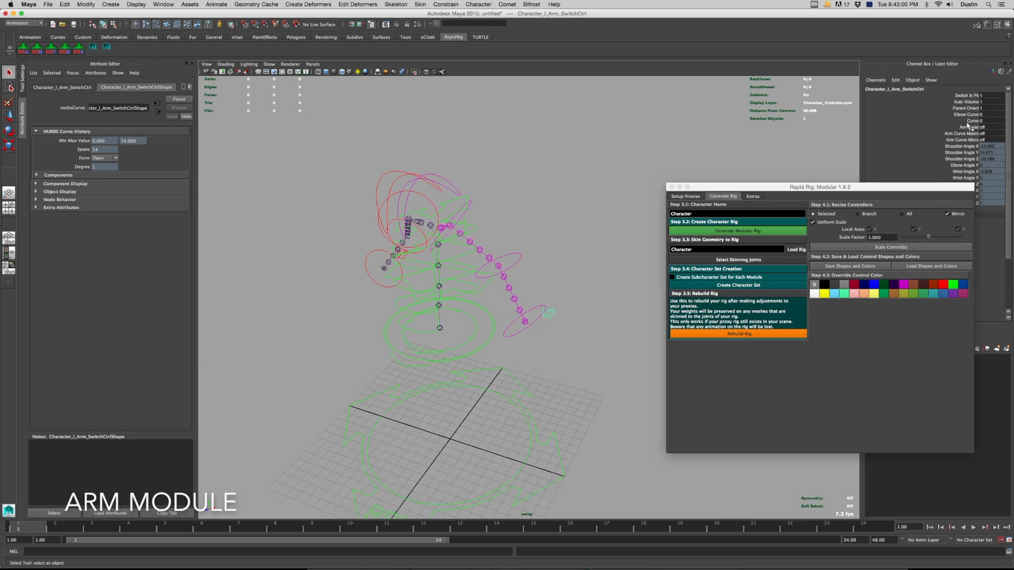
pyautogui.moveTo(940, 188); pyautogui.dragTo(942, 270)
pyautogui.click(968, 96)
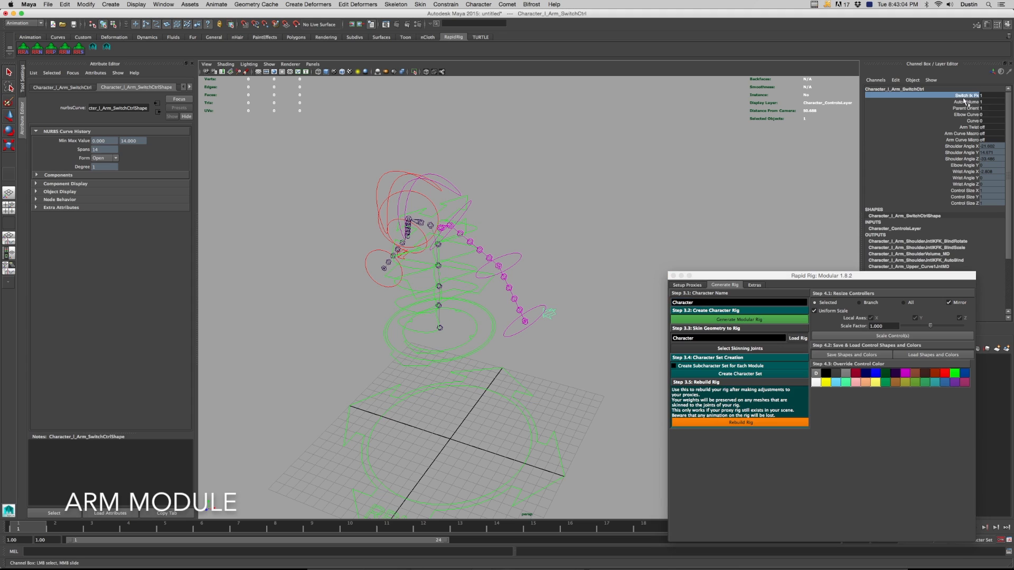
pyautogui.moveTo(730, 177)
pyautogui.mouseDown(button='middle')
pyautogui.moveTo(718, 178)
pyautogui.moveTo(796, 177)
pyautogui.moveTo(713, 185)
pyautogui.mouseUp(button='middle')
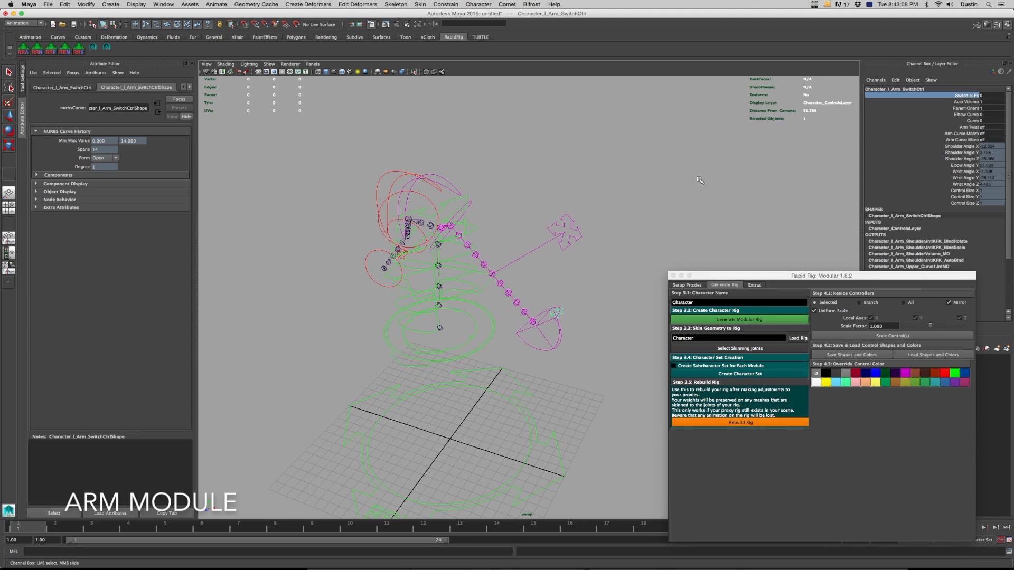
# Move the left wrist IK control upward by about -0.7, 1.6 and -0.9 in X, Y and Z
pyautogui.click(558, 347)
pyautogui.press('w')
pyautogui.moveTo(543, 331); pyautogui.dragTo(539, 297)
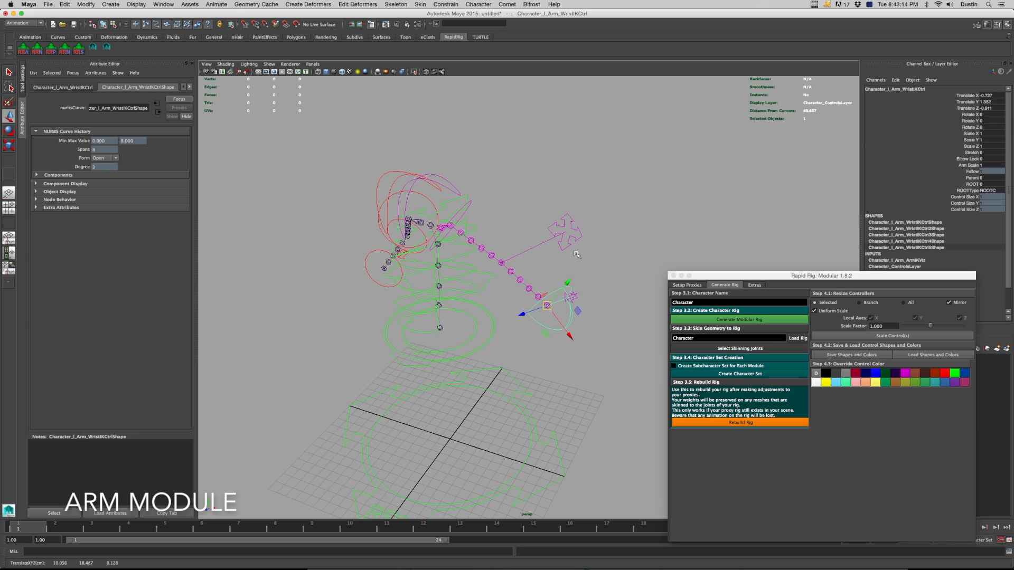
# Move the left elbow's pole vector control closer to the arm, and select the left shoulder FK control
pyautogui.click(577, 239)
pyautogui.moveTo(565, 233); pyautogui.dragTo(541, 249)
pyautogui.click(472, 205)
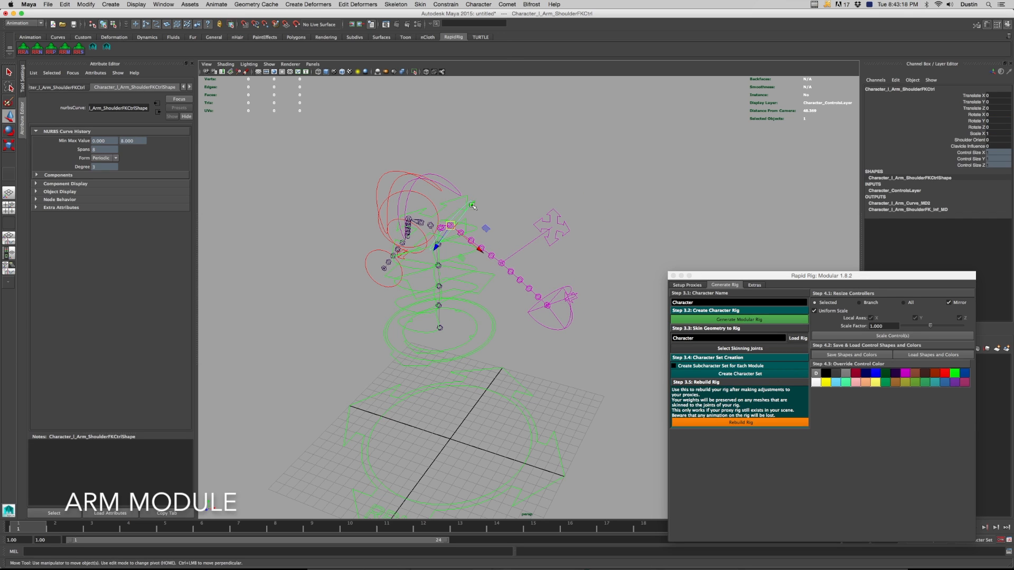
# Try moving the left shoulder FK control in several directions, undoing each move
pyautogui.moveTo(454, 231)
pyautogui.mouseDown()
pyautogui.moveTo(453, 216)
pyautogui.moveTo(461, 236)
pyautogui.mouseUp()
pyautogui.keyDown('alt'); pyautogui.moveTo(461, 236); pyautogui.dragTo(489, 191); pyautogui.keyUp('alt')
pyautogui.press('super+z')
pyautogui.press('super+z')
pyautogui.moveTo(480, 166); pyautogui.dragTo(526, 170)
pyautogui.press('z')
pyautogui.keyDown('alt'); pyautogui.moveTo(570, 246); pyautogui.dragTo(507, 316); pyautogui.keyUp('alt')
pyautogui.click(521, 323)
pyautogui.click(455, 194)
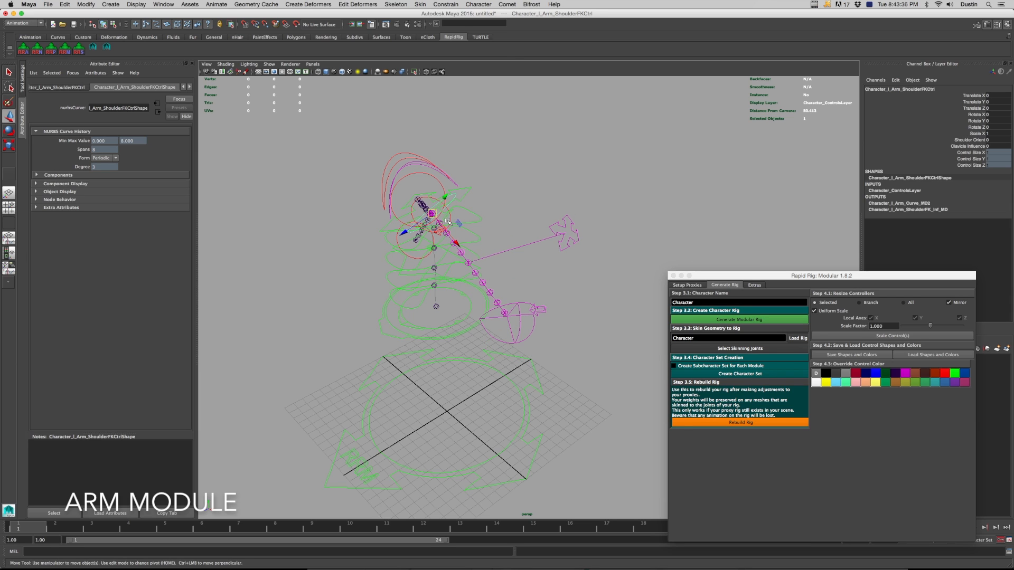
pyautogui.moveTo(458, 246); pyautogui.dragTo(459, 245)
pyautogui.press('super+z')
pyautogui.press('super+z')
pyautogui.press('super+z')
# Move the left wrist IK control beyond the arm's reach, to about 6.1, -0.7 and -4.2 in X, Y and Z
pyautogui.moveTo(521, 295)
pyautogui.keyDown('alt'); pyautogui.mouseDown()
pyautogui.moveTo(535, 301)
pyautogui.moveTo(519, 296)
pyautogui.mouseUp(); pyautogui.keyUp('alt')
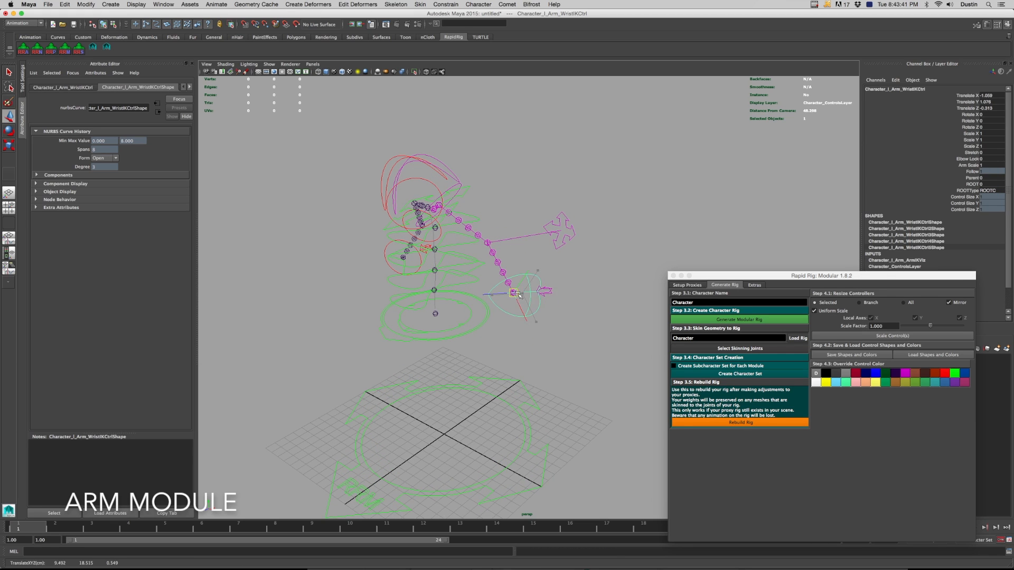
pyautogui.click(560, 246)
pyautogui.click(548, 293)
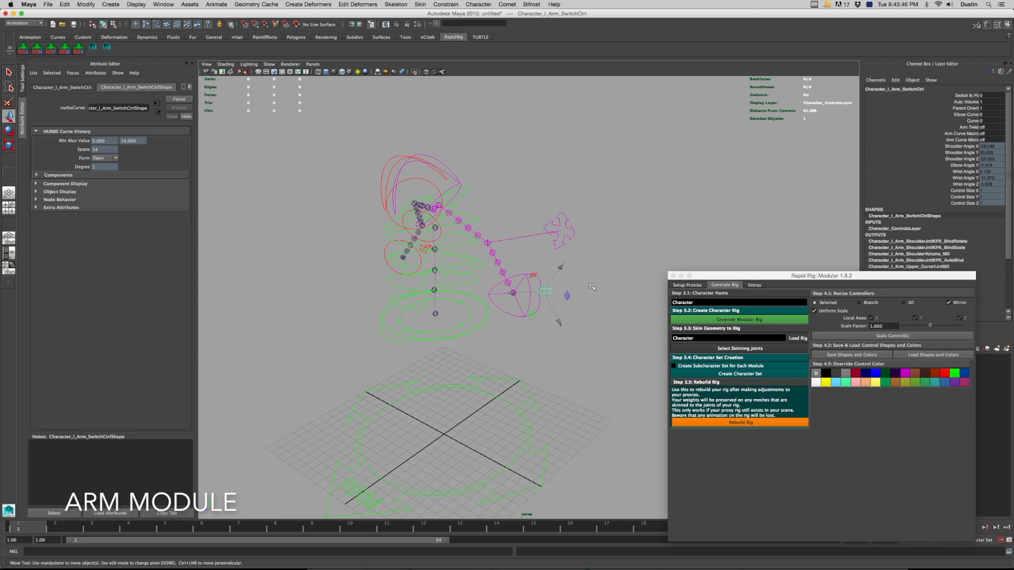
pyautogui.click(538, 308)
pyautogui.moveTo(521, 295); pyautogui.dragTo(581, 377)
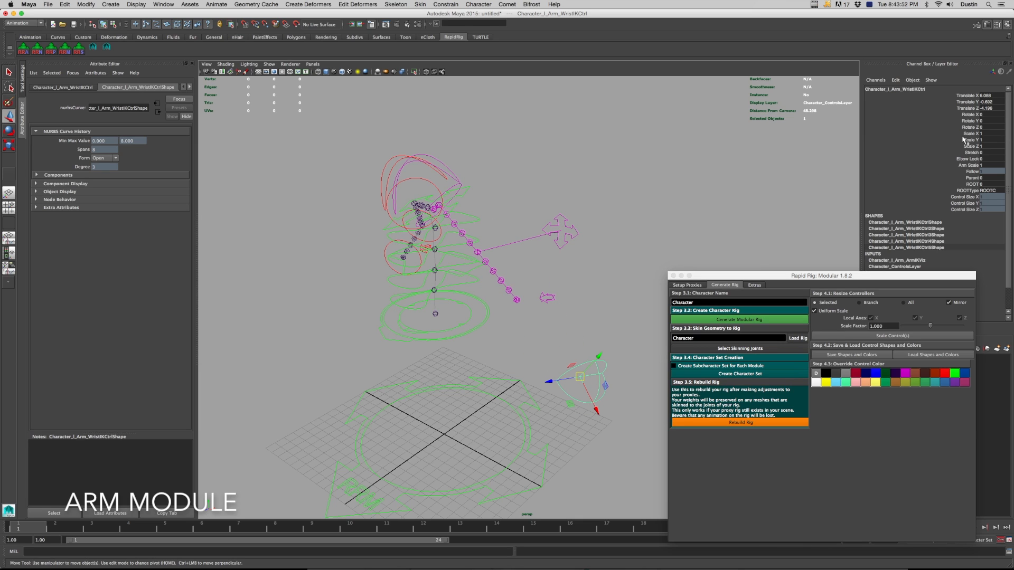
# Set the left wrist IK control's Stretch to 1, and move the control slightly farther from the body
pyautogui.click(968, 152)
pyautogui.moveTo(748, 195); pyautogui.dragTo(757, 195, button='middle')
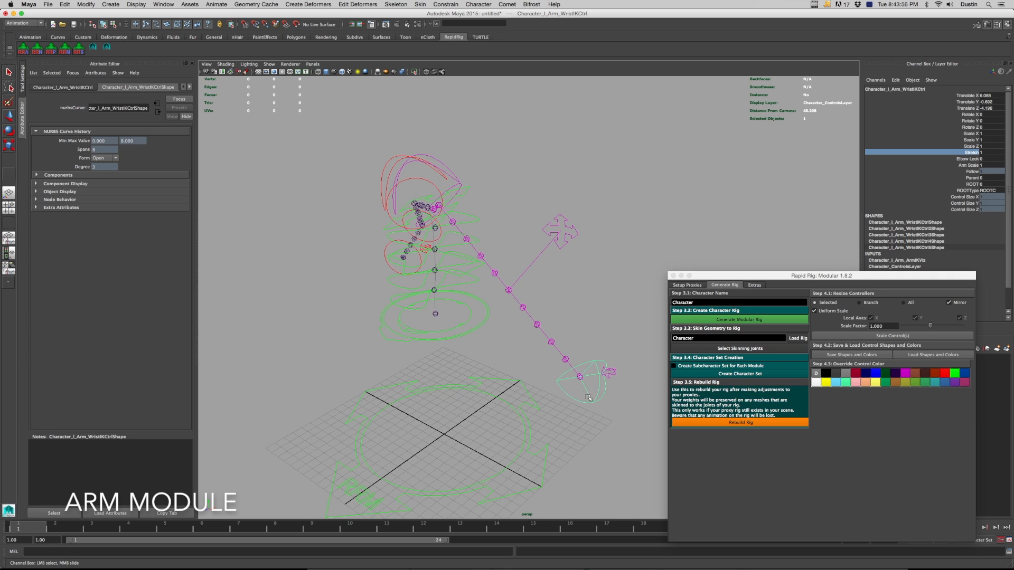
pyautogui.press('w')
pyautogui.moveTo(573, 368)
pyautogui.mouseDown()
pyautogui.moveTo(630, 424)
pyautogui.moveTo(549, 333)
pyautogui.moveTo(587, 378)
pyautogui.mouseUp()
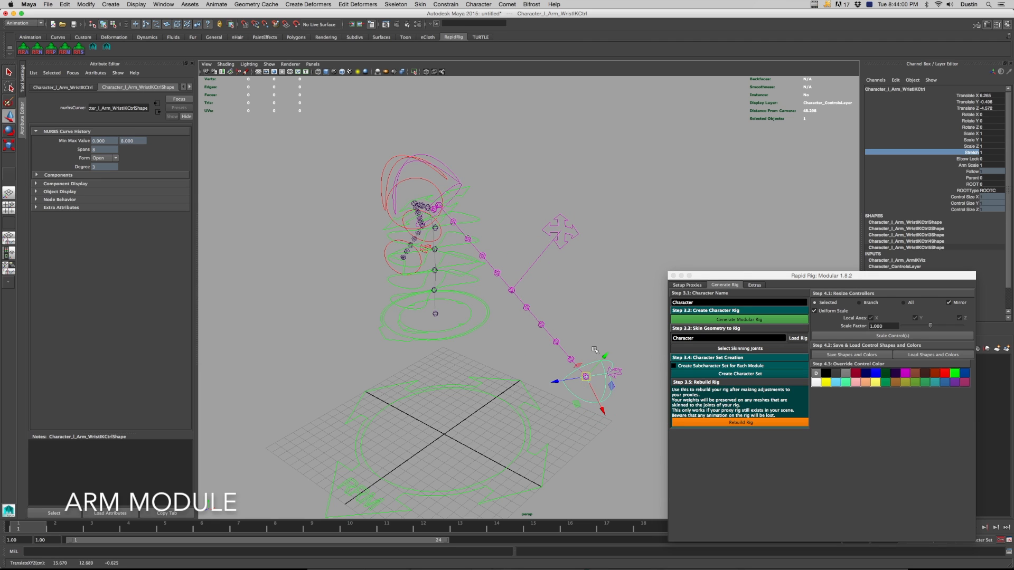
pyautogui.keyDown('alt'); pyautogui.moveTo(595, 349); pyautogui.dragTo(574, 313, button='middle'); pyautogui.keyUp('alt')
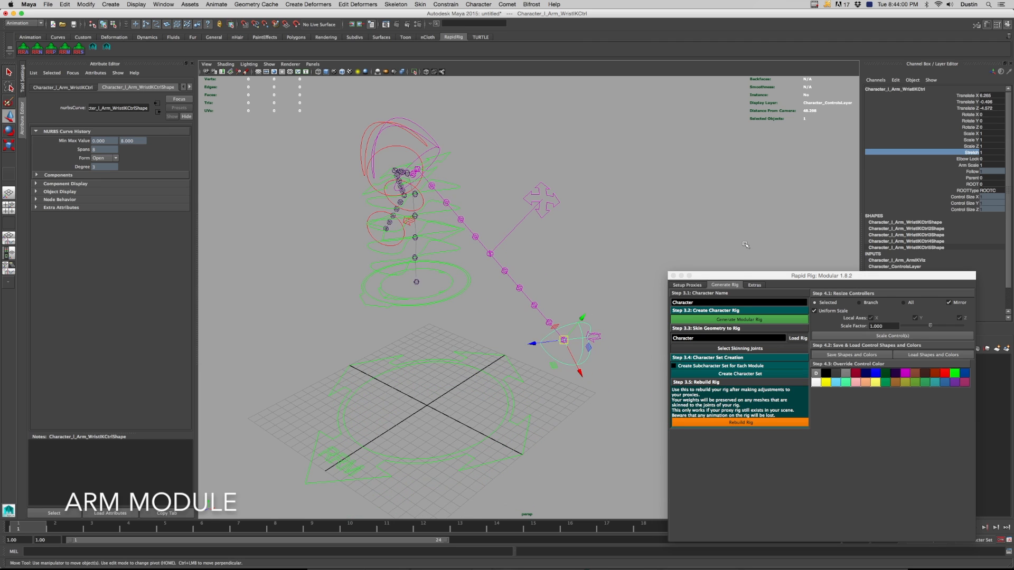
# Set the left wrist's Elbow Lock to 1, and try repositioning the elbow's pole vector control and the wrist IK control
pyautogui.click(969, 159)
pyautogui.moveTo(702, 203); pyautogui.dragTo(711, 204, button='middle')
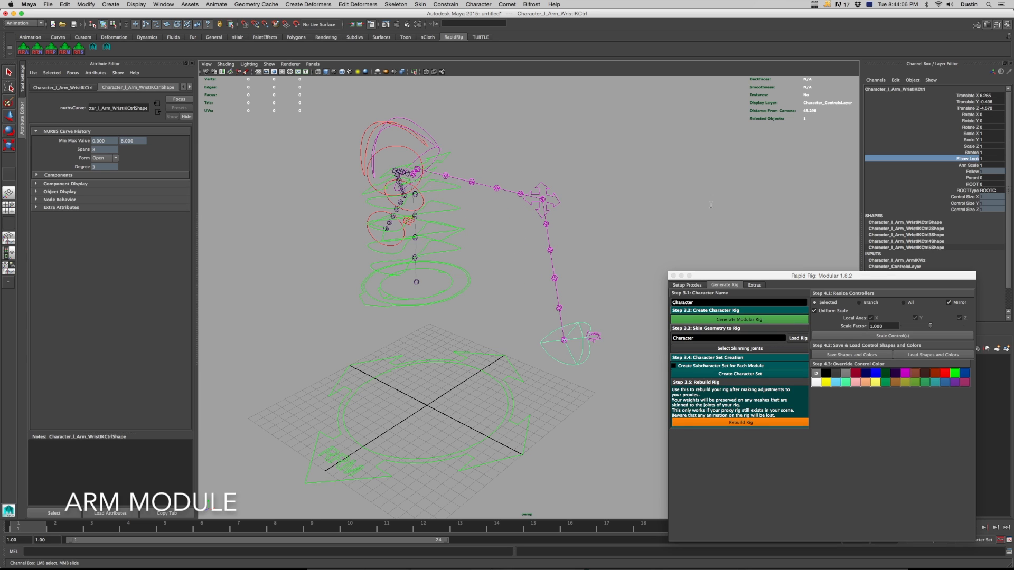
pyautogui.click(562, 202)
pyautogui.press('w')
pyautogui.moveTo(545, 200); pyautogui.dragTo(481, 287)
pyautogui.keyDown('alt'); pyautogui.moveTo(481, 288); pyautogui.dragTo(599, 248); pyautogui.keyUp('alt')
pyautogui.click(597, 291)
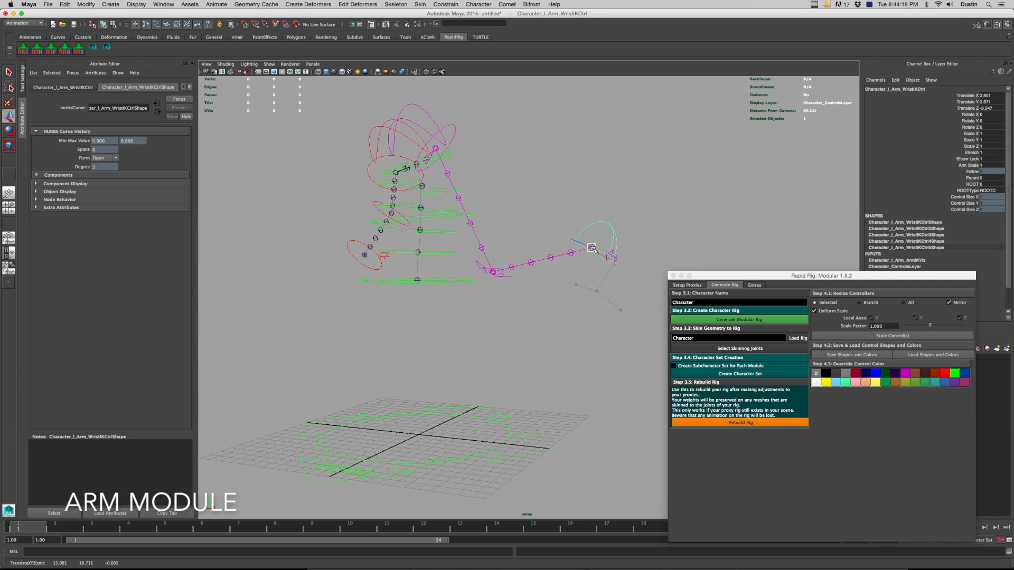
# Undo the elbow and wrist control moves and the Elbow Lock change
pyautogui.press('super+z')
pyautogui.press('super+z')
pyautogui.press('super+z')
pyautogui.press('super+z')
pyautogui.press('super+z')
pyautogui.press('super+z')
pyautogui.press('super+z')
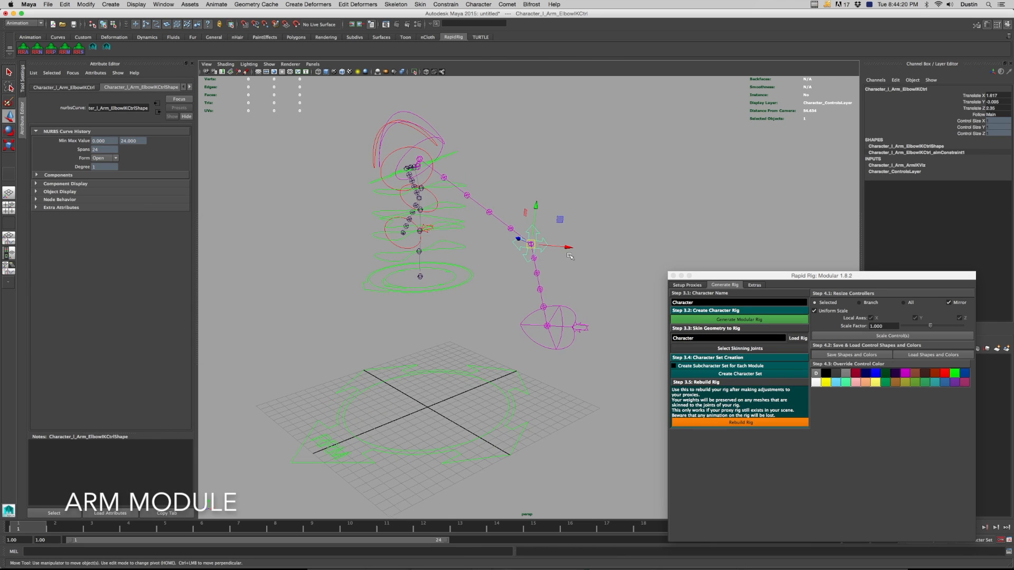
pyautogui.press('super+z')
# Try an Arm Scale of 0.8 on the left wrist IK control, and return it to 1
pyautogui.click(972, 165)
pyautogui.moveTo(735, 204); pyautogui.dragTo(733, 220, button='middle')
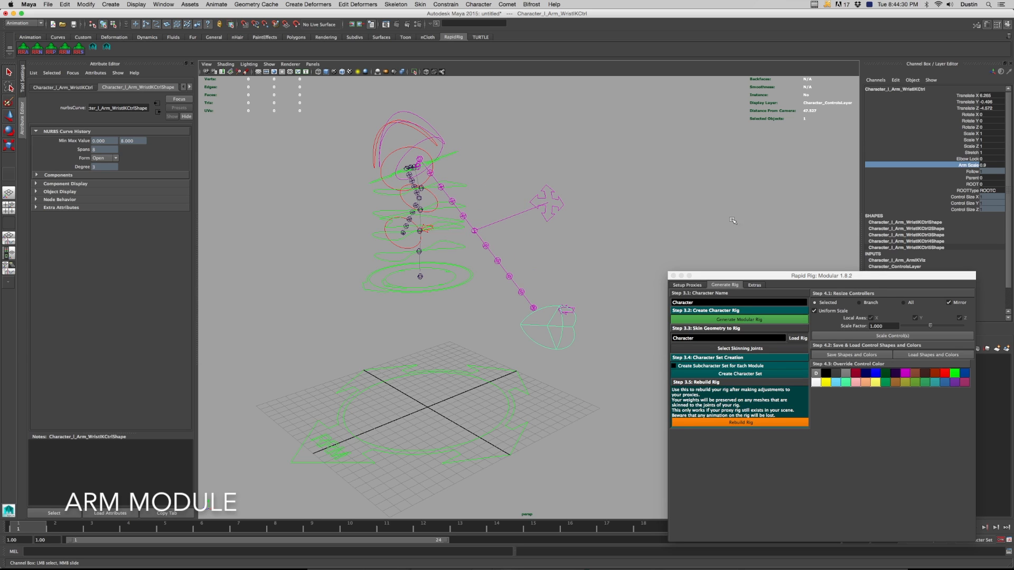
pyautogui.moveTo(684, 257); pyautogui.dragTo(691, 256, button='middle')
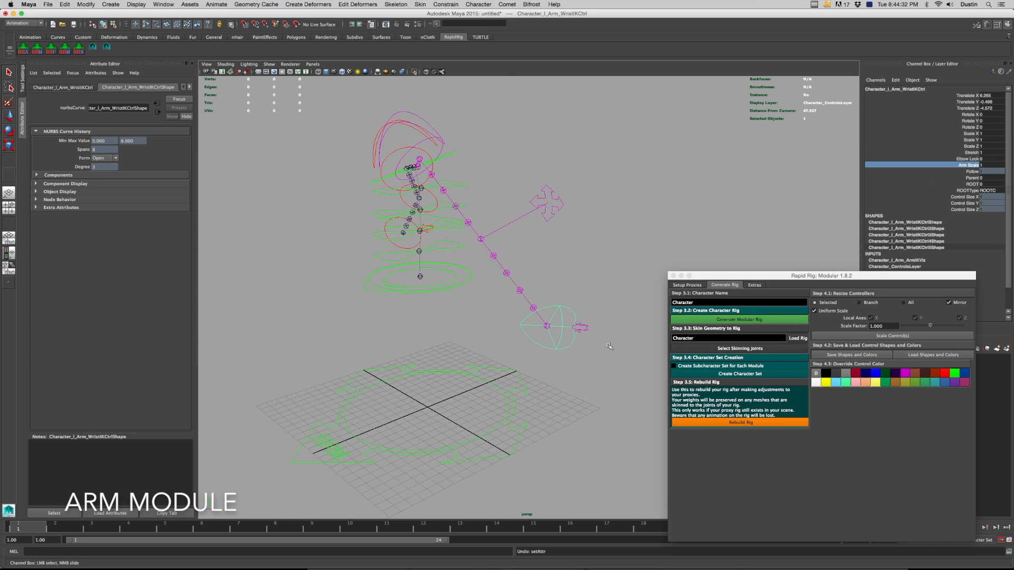
# Move the left wrist IK control back toward the body so the elbow bends, and try an Arm Scale of 1.2
pyautogui.click(569, 354)
pyautogui.click(564, 344)
pyautogui.press('w')
pyautogui.moveTo(548, 326)
pyautogui.mouseDown()
pyautogui.moveTo(469, 222)
pyautogui.moveTo(549, 317)
pyautogui.moveTo(533, 225)
pyautogui.moveTo(544, 251)
pyautogui.moveTo(523, 225)
pyautogui.moveTo(527, 327)
pyautogui.mouseUp()
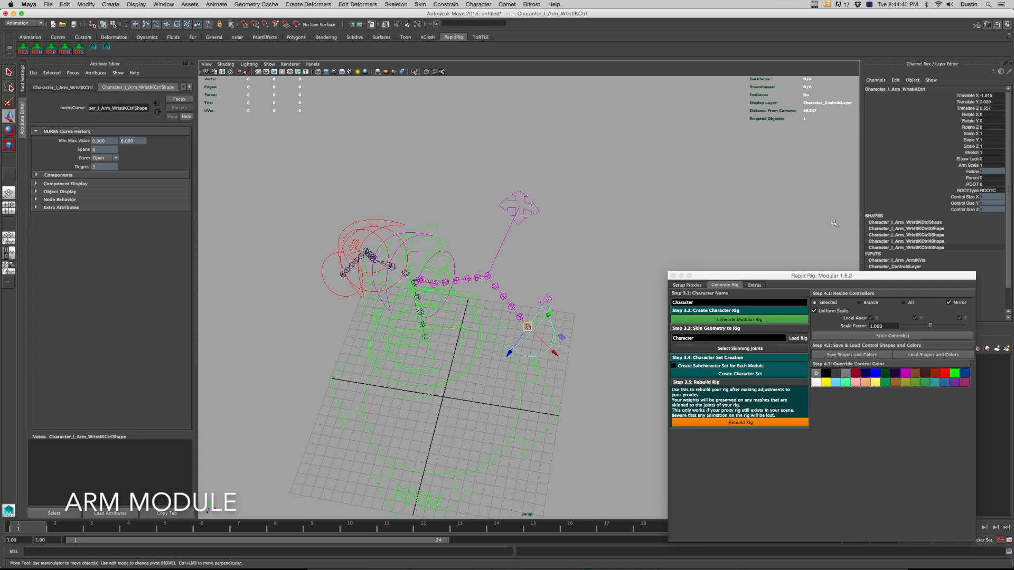
pyautogui.click(976, 166)
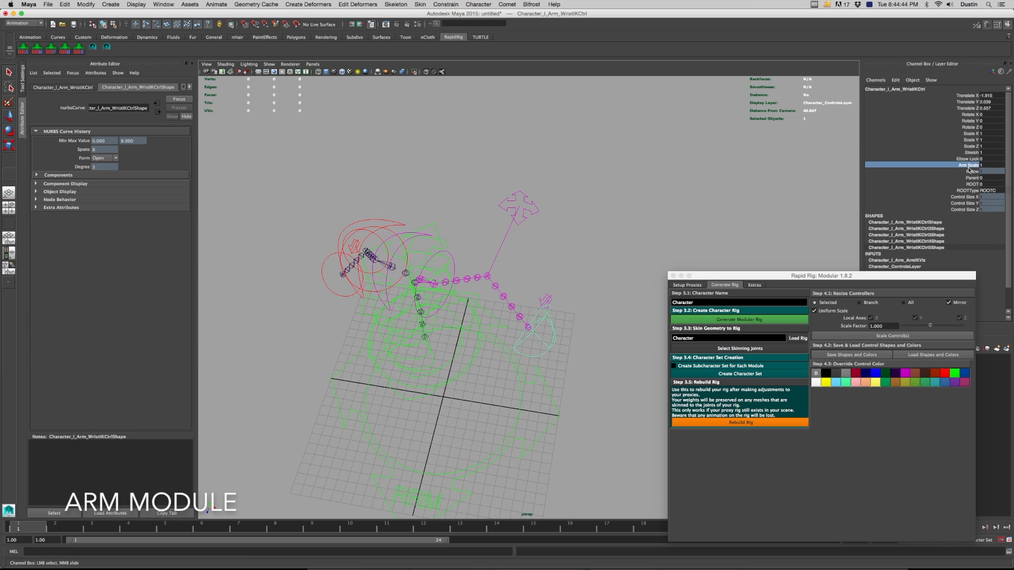
pyautogui.moveTo(776, 178)
pyautogui.mouseDown(button='middle')
pyautogui.moveTo(792, 186)
pyautogui.moveTo(772, 185)
pyautogui.moveTo(780, 189)
pyautogui.mouseUp(button='middle')
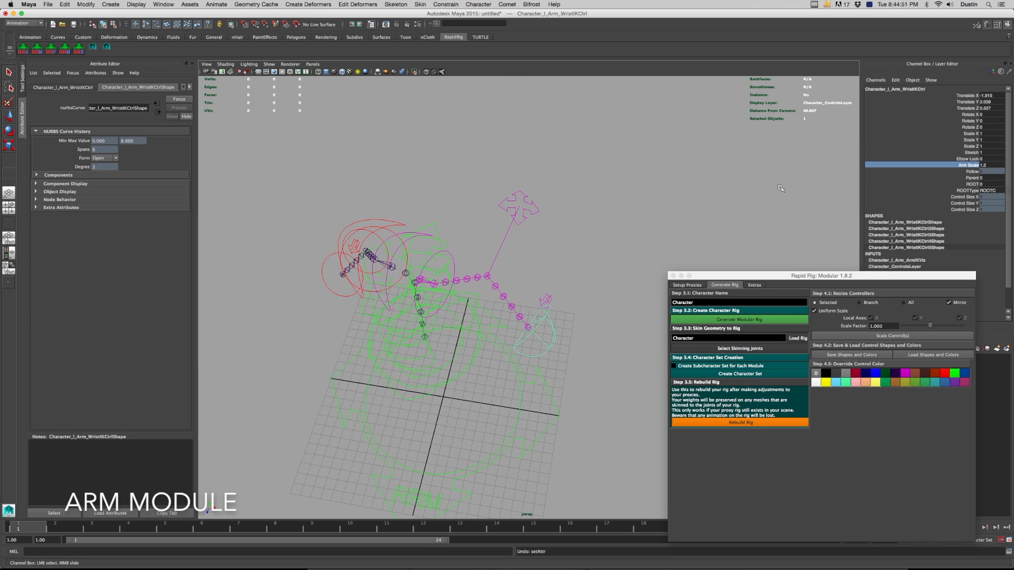
# Set the left wrist IK control's Parent value to 1
pyautogui.click(973, 178)
pyautogui.keyDown('alt'); pyautogui.moveTo(653, 206); pyautogui.dragTo(805, 210); pyautogui.keyUp('alt')
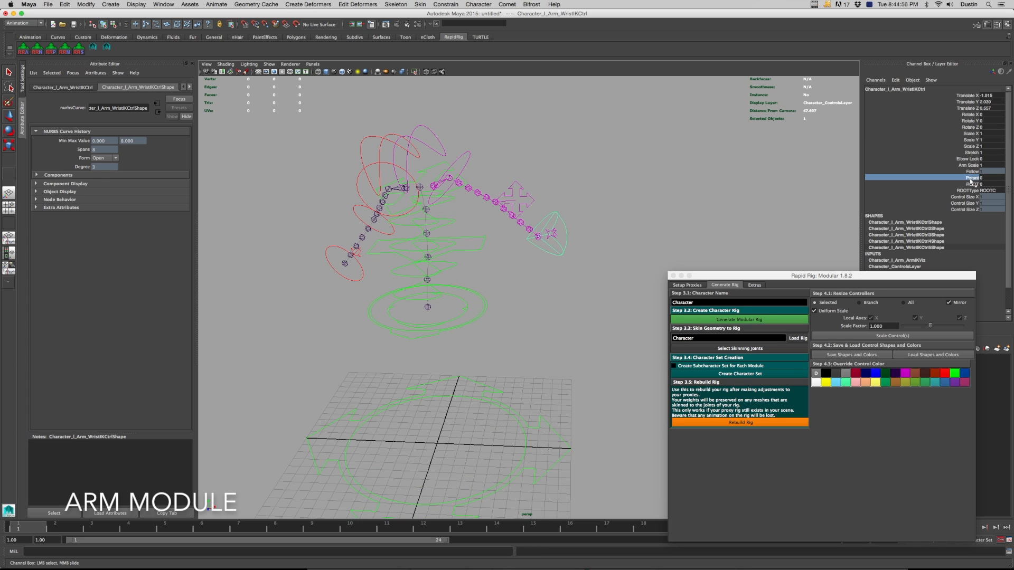
pyautogui.moveTo(682, 203); pyautogui.dragTo(697, 209, button='middle')
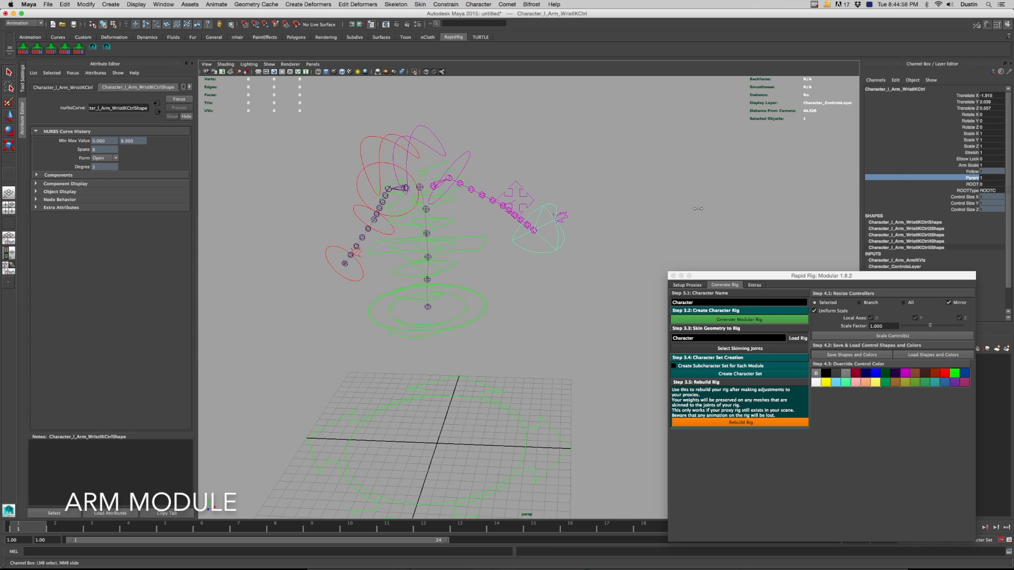
# Test the parent space by rotating the control at the top of the spine, and reposition the left wrist IK control slightly
pyautogui.click(455, 192)
pyautogui.press('e')
pyautogui.moveTo(444, 196); pyautogui.dragTo(520, 220)
pyautogui.click(535, 264)
pyautogui.press('w')
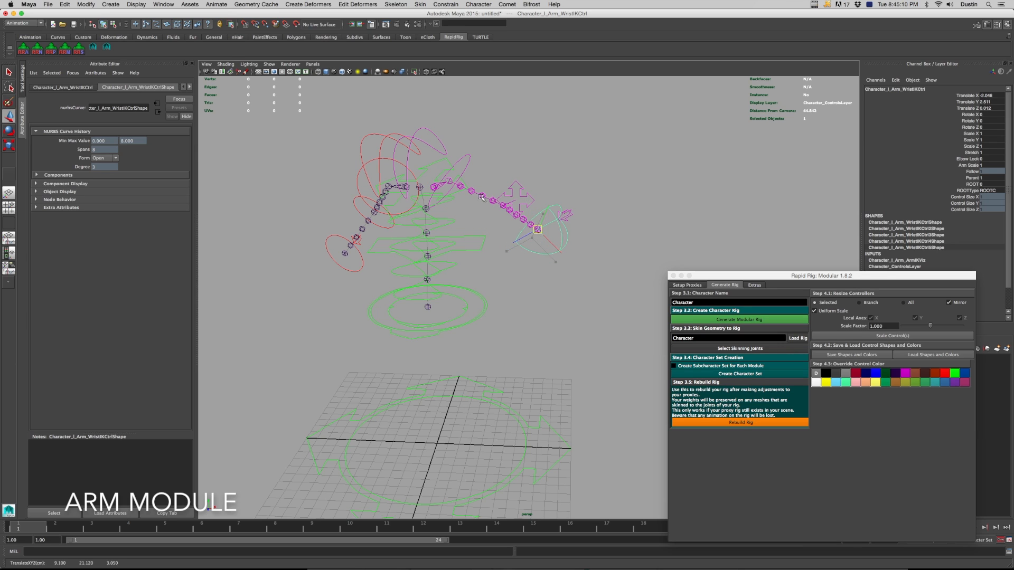
# Set the left wrist IK control's Parent to 0 and its ROOT to 1
pyautogui.click(978, 178)
pyautogui.moveTo(802, 212); pyautogui.dragTo(787, 212, button='middle')
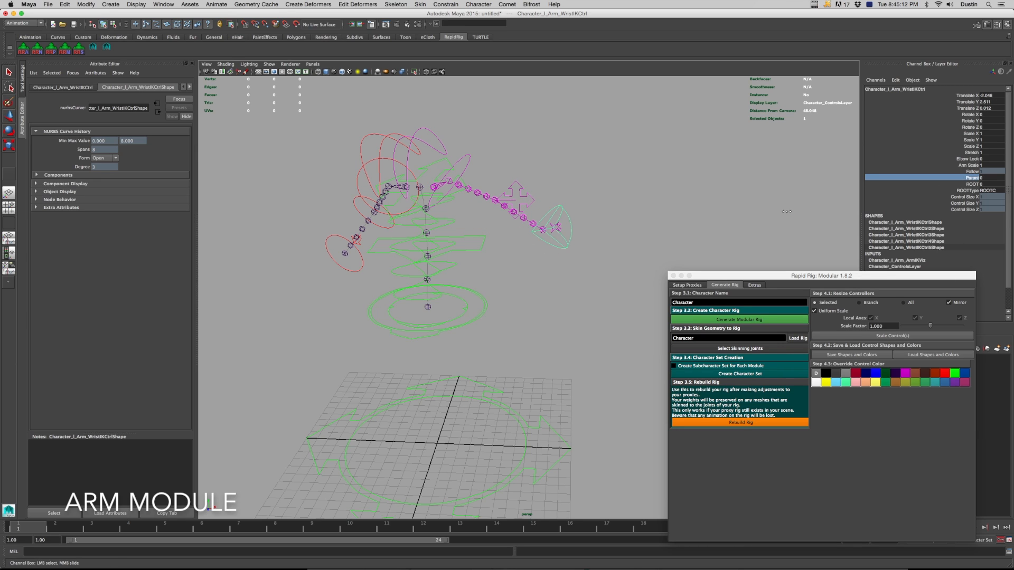
pyautogui.click(974, 184)
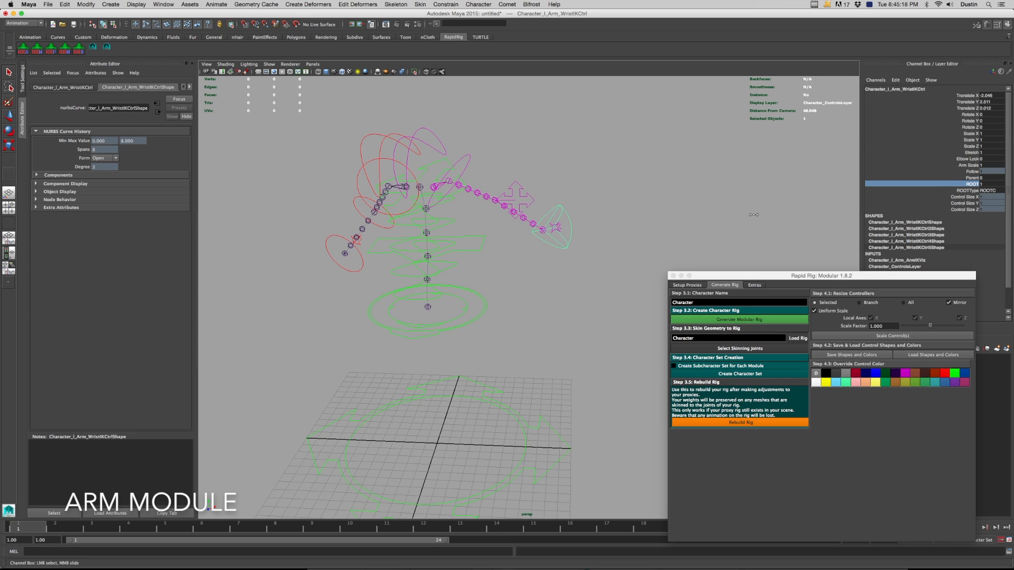
# Try moving the ROOT control sideways and rotating the spine's top IK control to test the wrist's ROOT space
pyautogui.click(462, 313)
pyautogui.press('w')
pyautogui.moveTo(437, 310); pyautogui.dragTo(474, 314)
pyautogui.press('z')
pyautogui.click(453, 285)
pyautogui.click(481, 200)
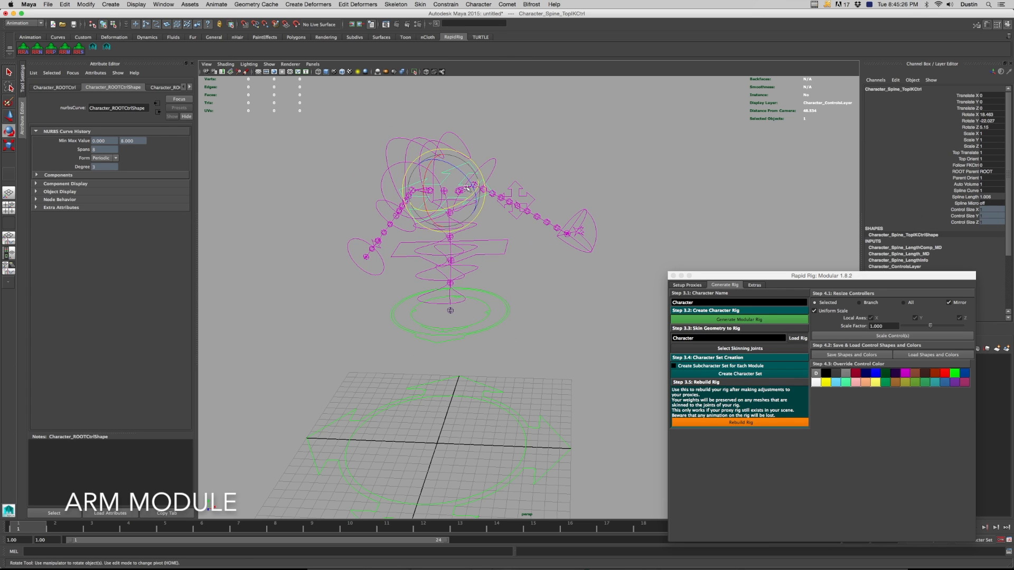
pyautogui.moveTo(481, 199)
pyautogui.mouseDown()
pyautogui.moveTo(448, 199)
pyautogui.moveTo(476, 200)
pyautogui.mouseUp()
# Undo the ROOT control move and the spine top control rotation
pyautogui.press('z')
pyautogui.press('z')
pyautogui.press('z')
pyautogui.press('z')
pyautogui.press('z')
pyautogui.press('z')
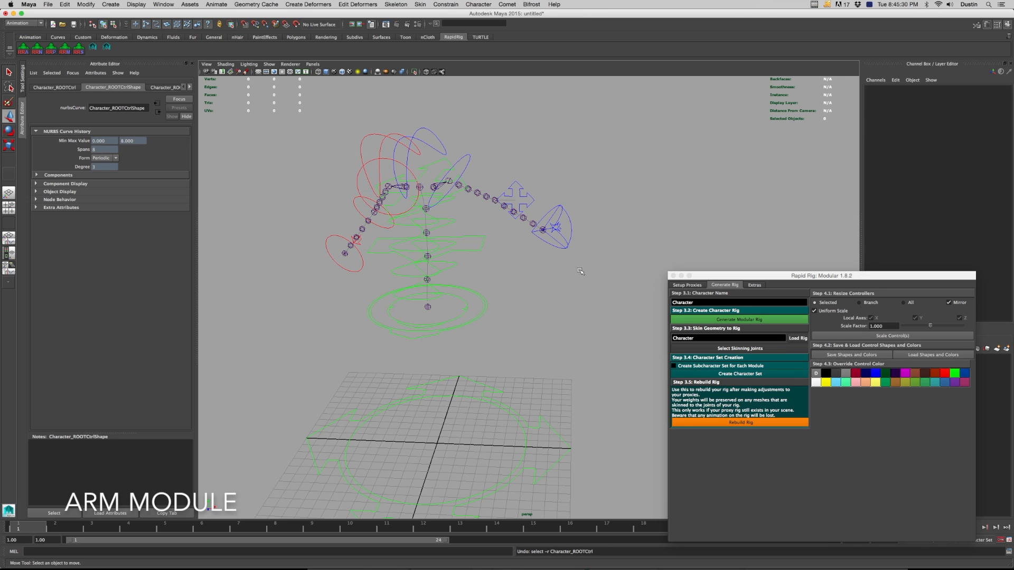
# Switch the left wrist IK control's ROOTType to the secondary ROOT control
pyautogui.click(567, 250)
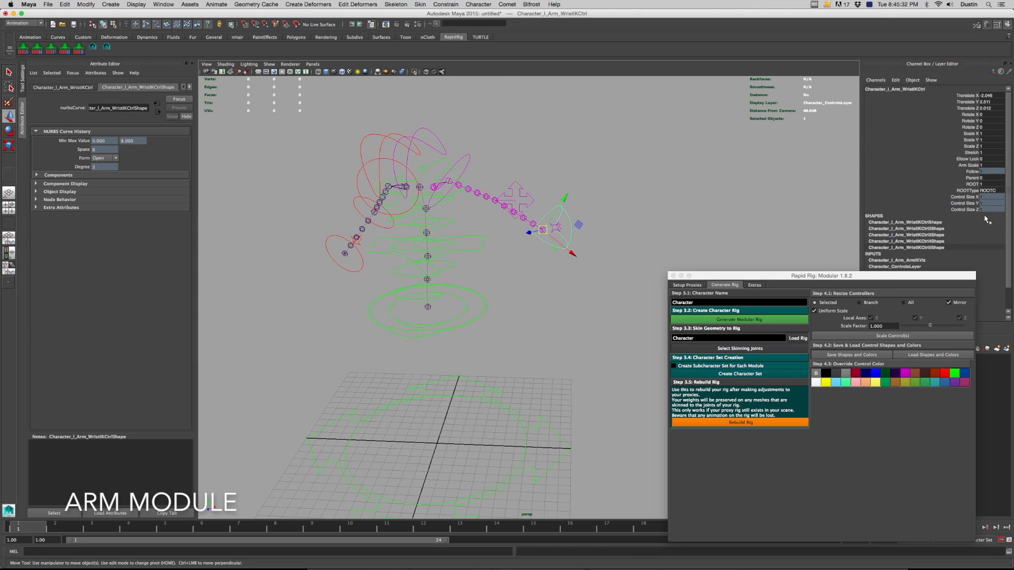
pyautogui.click(991, 193)
pyautogui.click(993, 205)
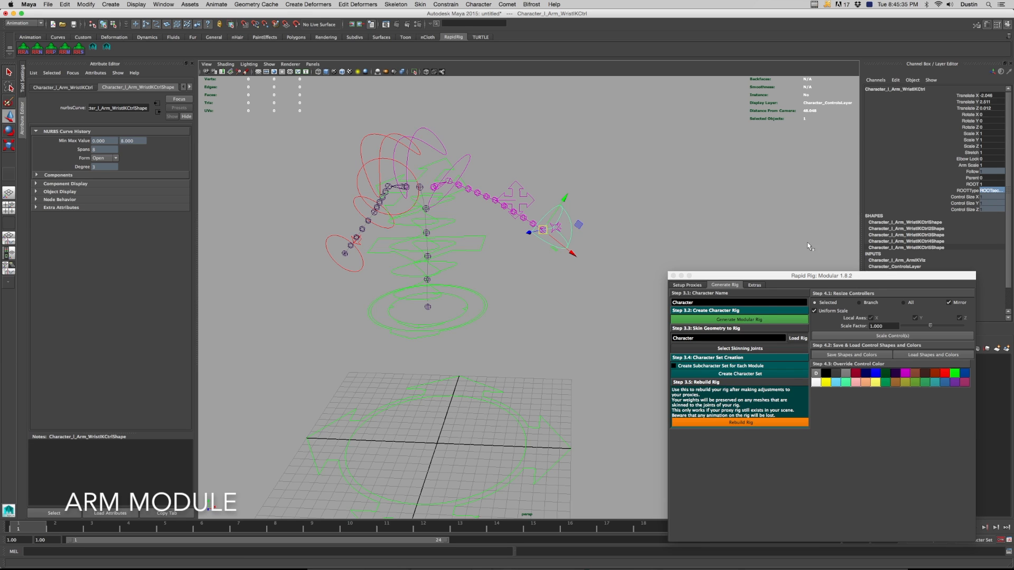
# Try moving the secondary ROOT control, and undo both that move and the ROOTType change
pyautogui.click(454, 320)
pyautogui.moveTo(428, 308); pyautogui.dragTo(445, 318)
pyautogui.hotkey('ctrl', 'z')
pyautogui.hotkey('ctrl', 'z')
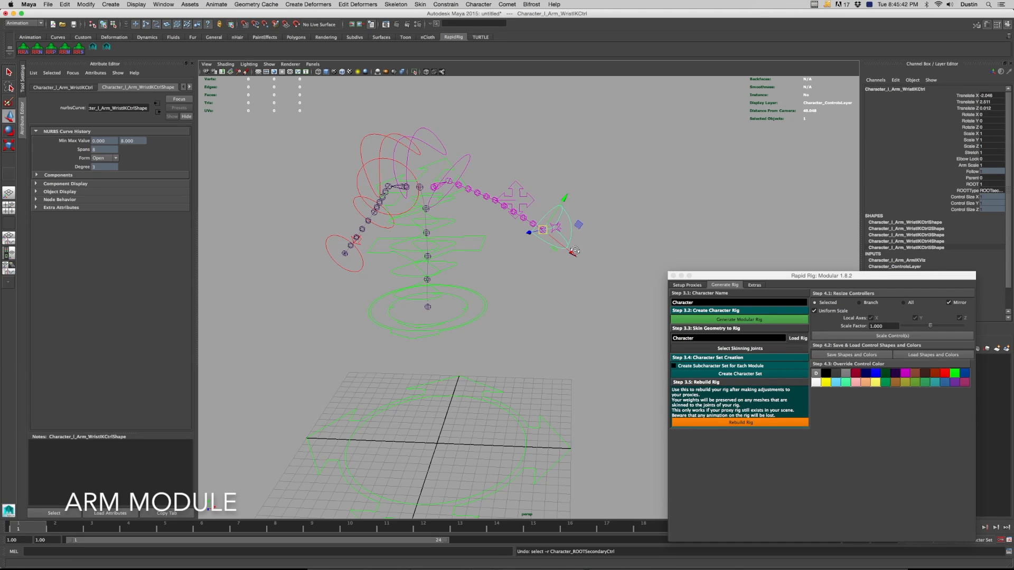
pyautogui.keyDown('alt'); pyautogui.moveTo(578, 252); pyautogui.dragTo(545, 256); pyautogui.keyUp('alt')
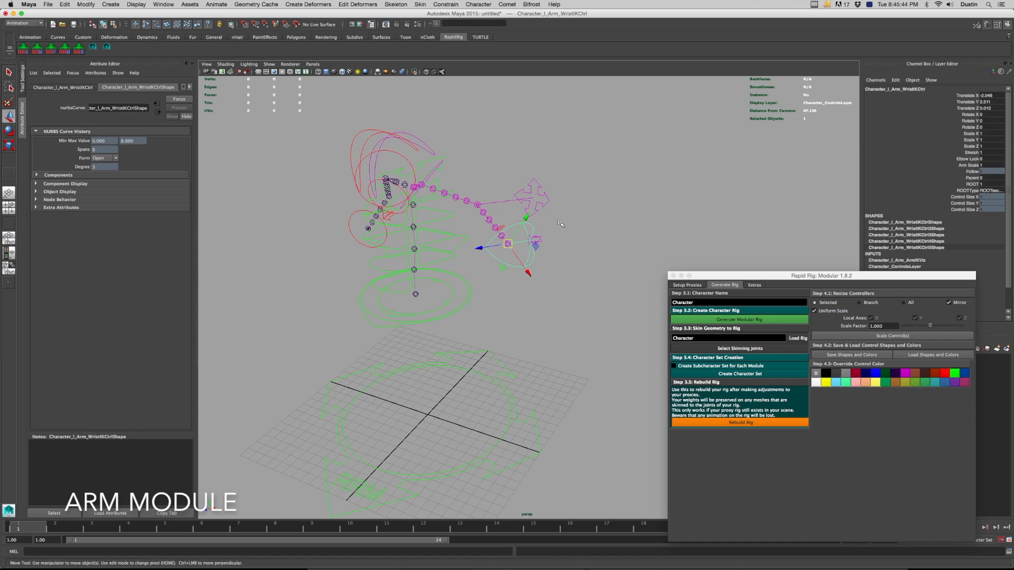
pyautogui.hotkey('ctrl', 'z')
# Set the left wrist IK control's ROOT value to 0
pyautogui.click(547, 204)
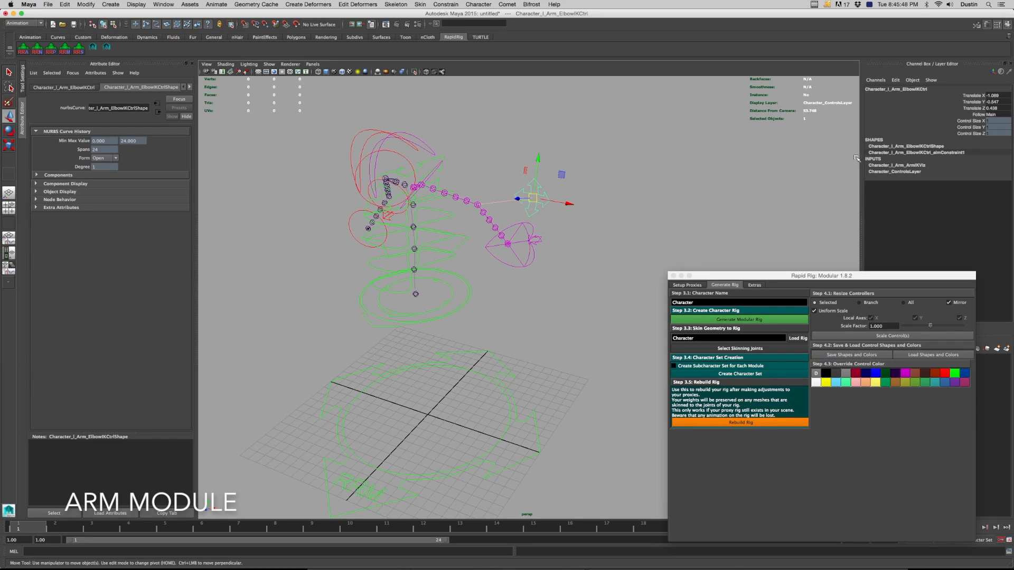
pyautogui.click(515, 252)
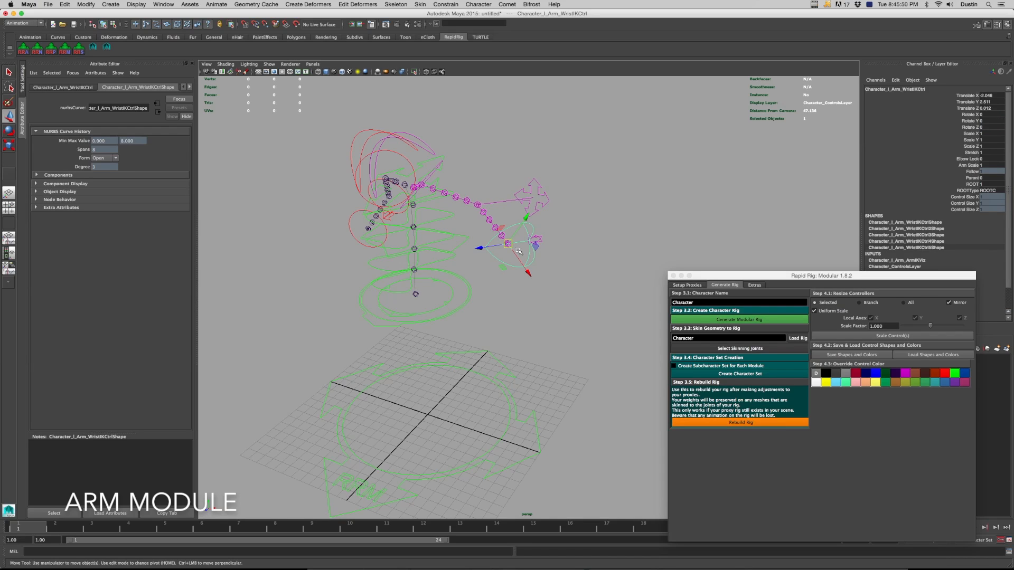
pyautogui.click(974, 184)
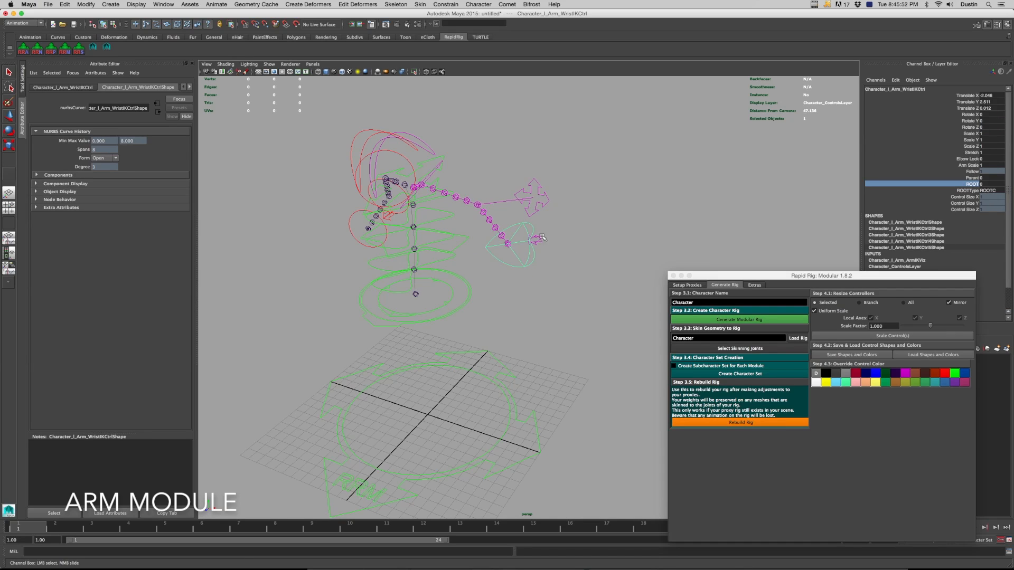
# Show the Follow options of the left elbow's pole vector control without changing the selected one
pyautogui.click(542, 196)
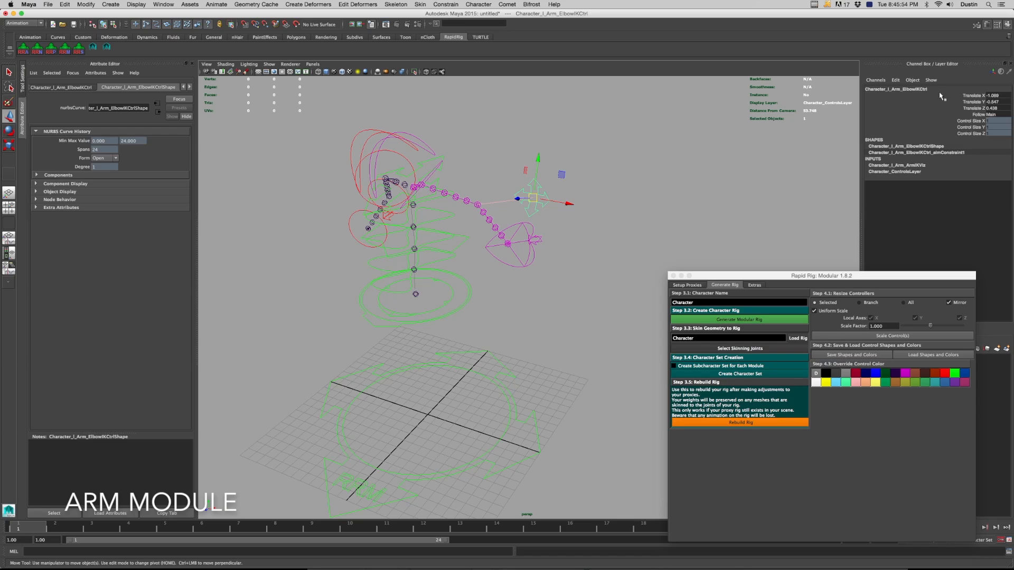
pyautogui.click(997, 115)
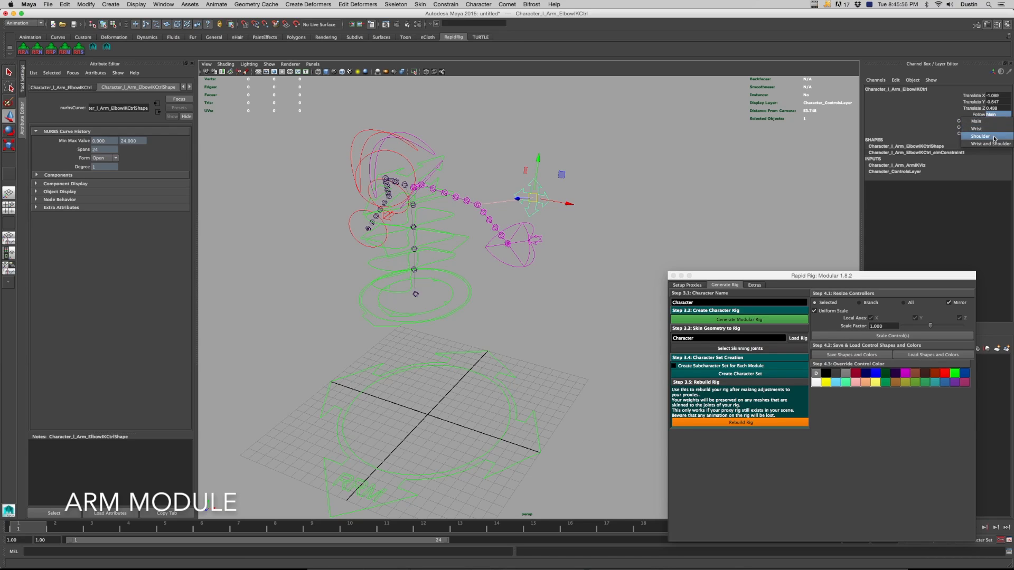
pyautogui.click(766, 205)
# Move the left wrist IK control lower and closer to the body, and try moving the MAIN control, undoing that move
pyautogui.click(524, 263)
pyautogui.moveTo(508, 243)
pyautogui.mouseDown()
pyautogui.moveTo(530, 242)
pyautogui.moveTo(530, 253)
pyautogui.moveTo(492, 246)
pyautogui.mouseUp()
pyautogui.click(430, 452)
pyautogui.moveTo(461, 426)
pyautogui.mouseDown()
pyautogui.moveTo(412, 410)
pyautogui.moveTo(463, 427)
pyautogui.mouseUp()
pyautogui.press('super+z')
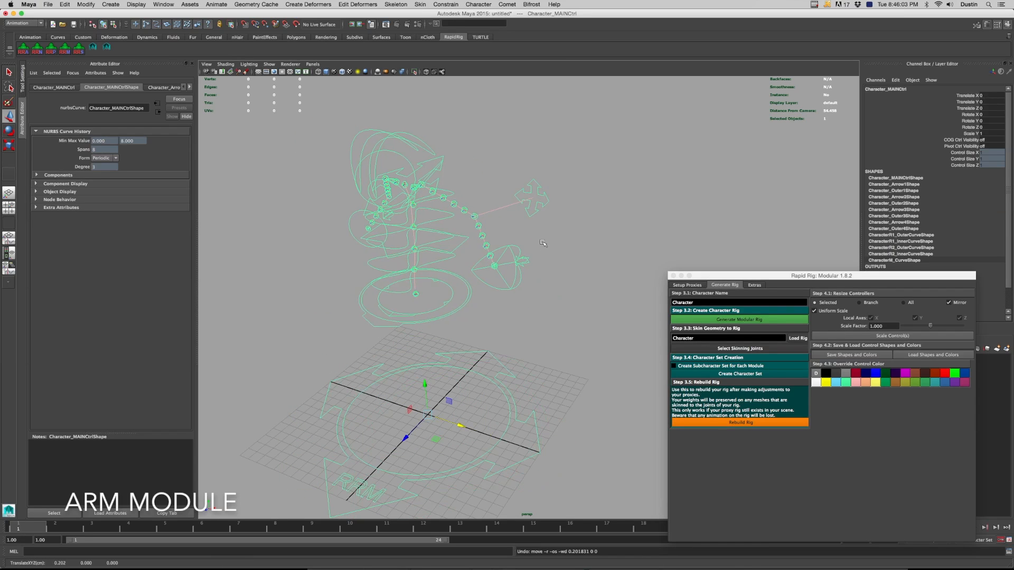
# Set the left elbow pole vector's Follow to Wrist, and move the wrist IK control to about -0.3, 2.5 and -0.7
pyautogui.click(539, 210)
pyautogui.click(992, 114)
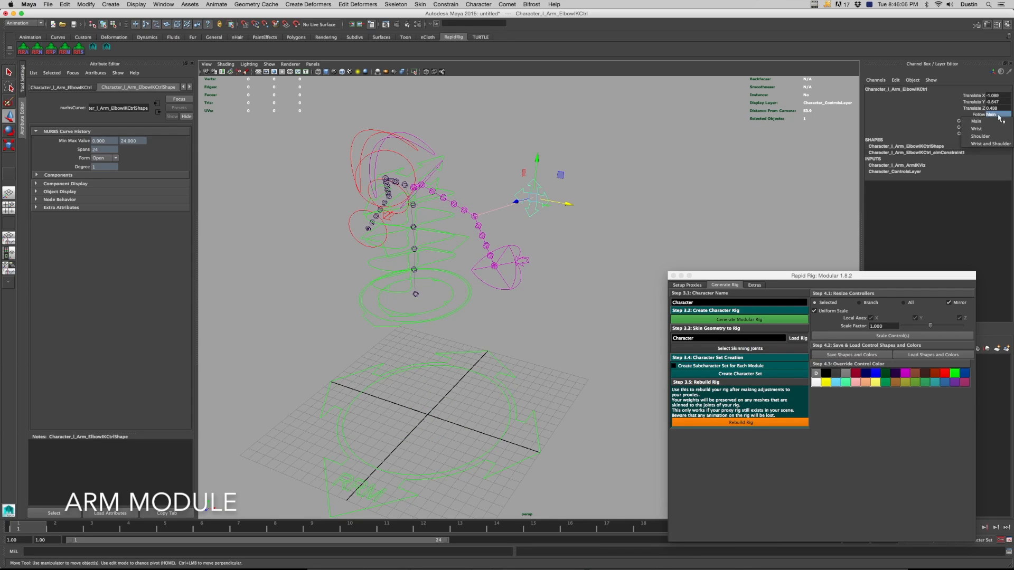
pyautogui.click(995, 123)
pyautogui.click(519, 287)
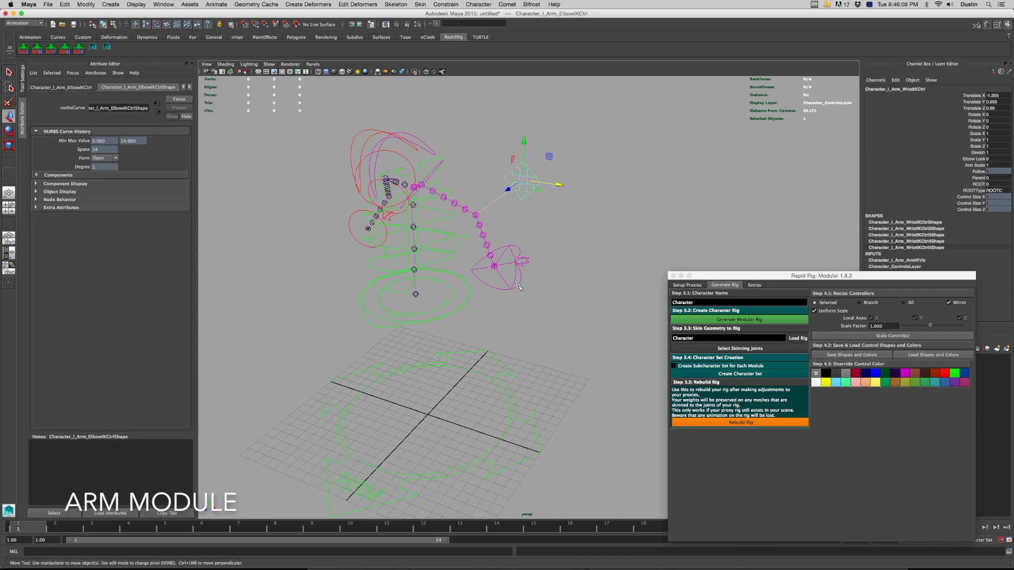
pyautogui.moveTo(493, 268); pyautogui.dragTo(528, 261)
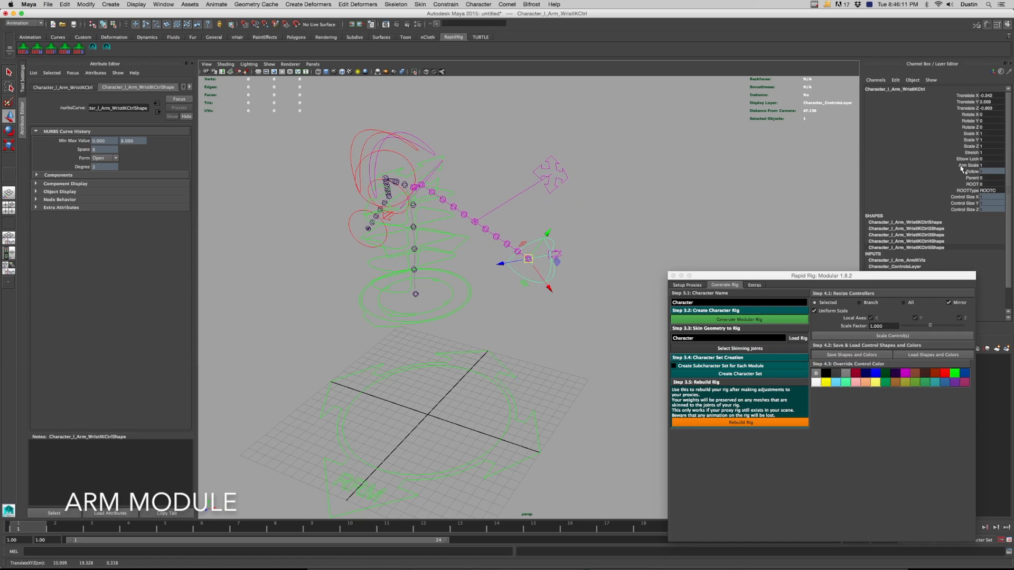
# Set the left elbow pole vector's Follow to Shoulder, and try moving the spine's top IK control, undoing that move
pyautogui.click(575, 182)
pyautogui.click(991, 116)
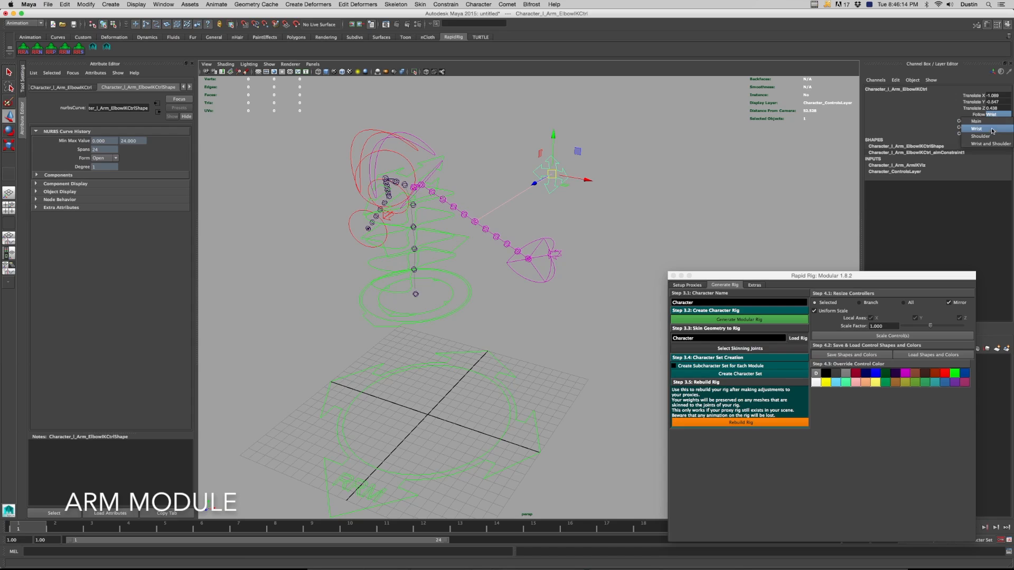
pyautogui.click(992, 136)
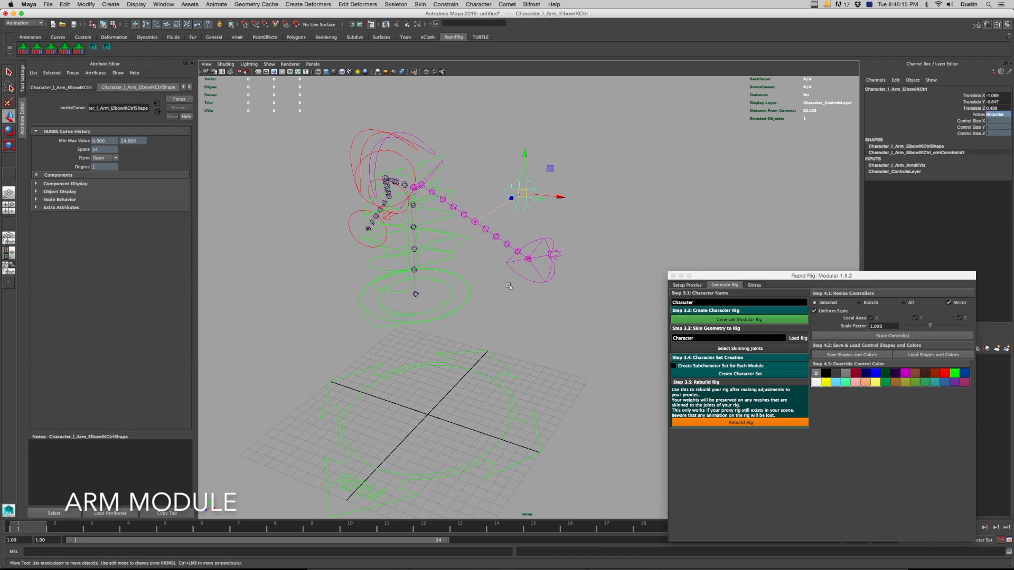
pyautogui.click(425, 197)
pyautogui.moveTo(405, 186); pyautogui.dragTo(437, 162)
pyautogui.press('super+z')
pyautogui.keyDown('alt'); pyautogui.moveTo(419, 246); pyautogui.dragTo(698, 212); pyautogui.keyUp('alt')
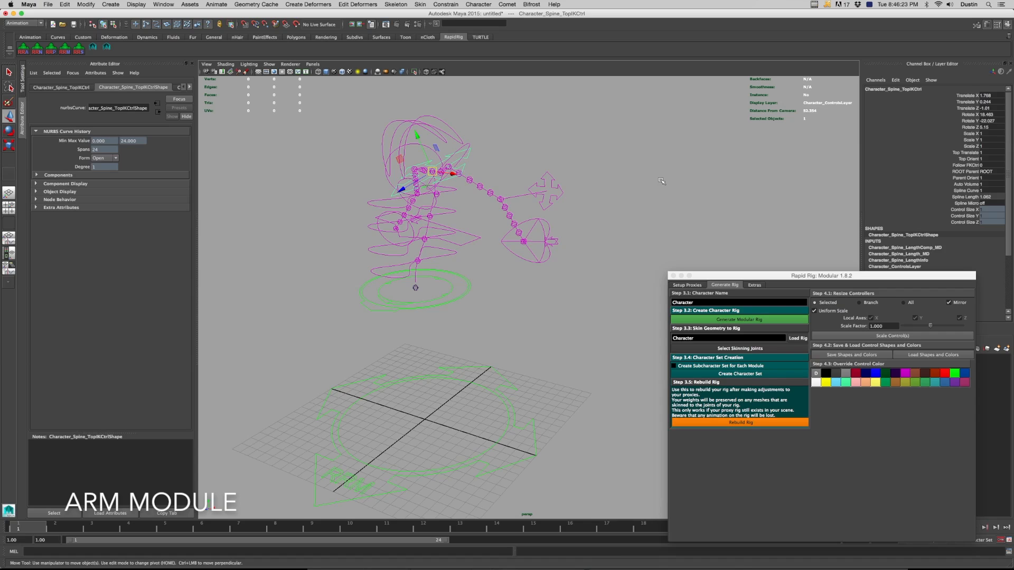
# Set the left elbow pole vector's Follow to Wrist and Shoulder, and test it by moving the left wrist IK control
pyautogui.click(563, 192)
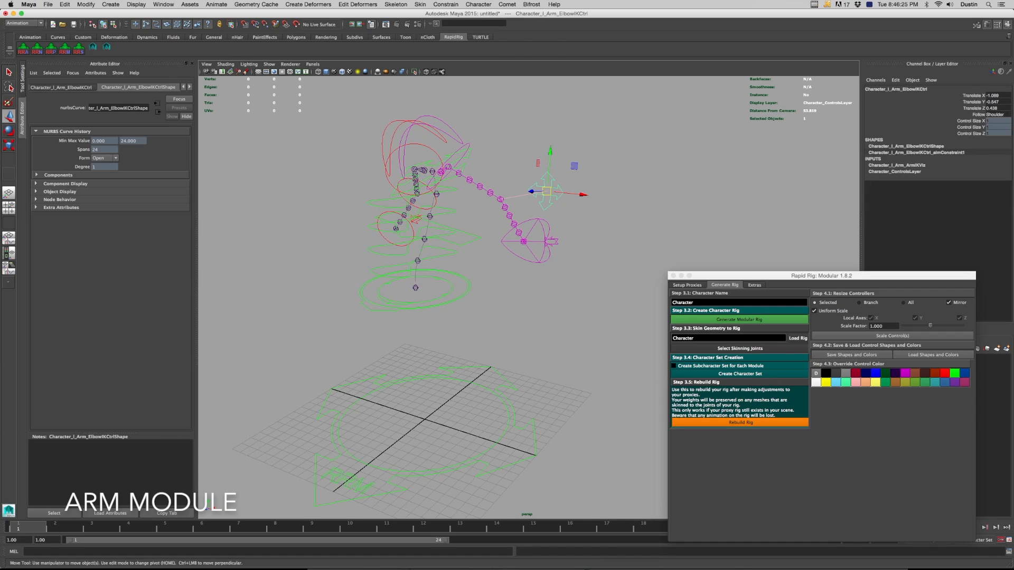
pyautogui.click(995, 115)
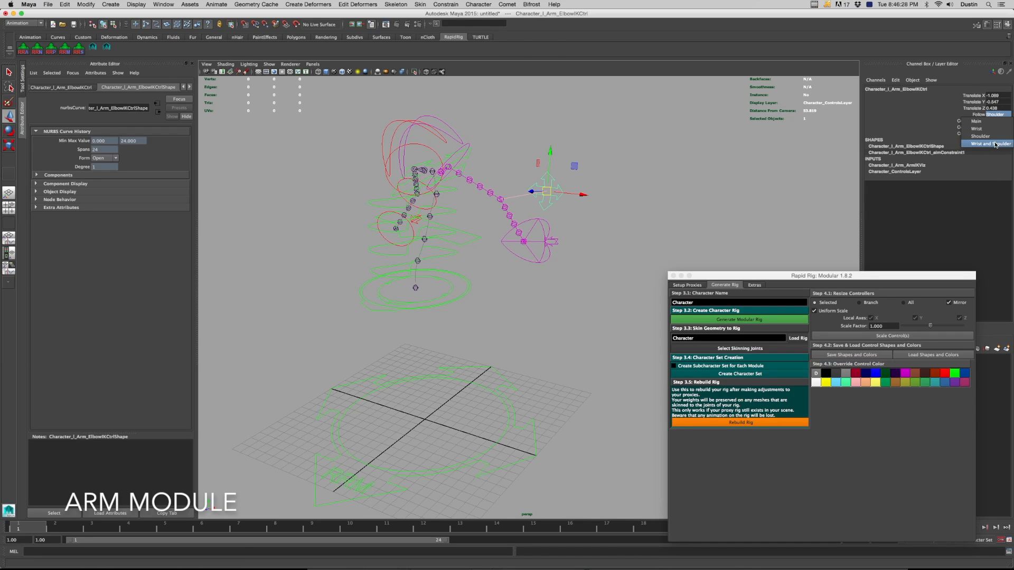
pyautogui.click(995, 144)
pyautogui.click(547, 261)
pyautogui.moveTo(562, 271); pyautogui.dragTo(527, 248, button='middle')
pyautogui.keyDown('alt'); pyautogui.moveTo(527, 249); pyautogui.dragTo(561, 265); pyautogui.keyUp('alt')
pyautogui.moveTo(561, 265); pyautogui.dragTo(550, 243, button='middle')
pyautogui.keyDown('alt'); pyautogui.moveTo(550, 243); pyautogui.dragTo(514, 255, button='right'); pyautogui.keyUp('alt')
pyautogui.keyDown('alt'); pyautogui.moveTo(514, 255); pyautogui.dragTo(515, 217); pyautogui.keyUp('alt')
pyautogui.click(533, 211)
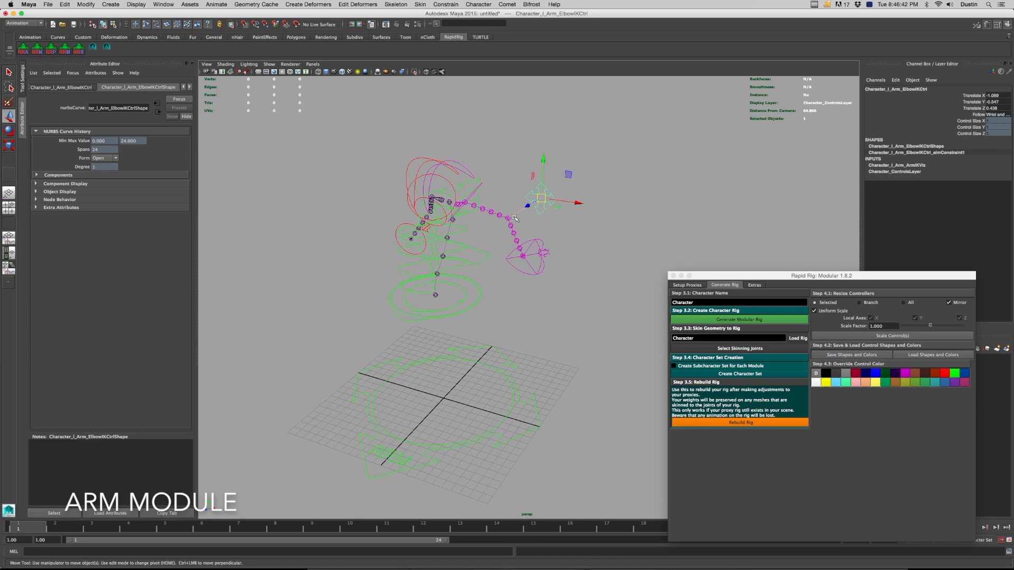
# Select the left arm's switch control and examine its attributes, including Auto Volume
pyautogui.click(546, 254)
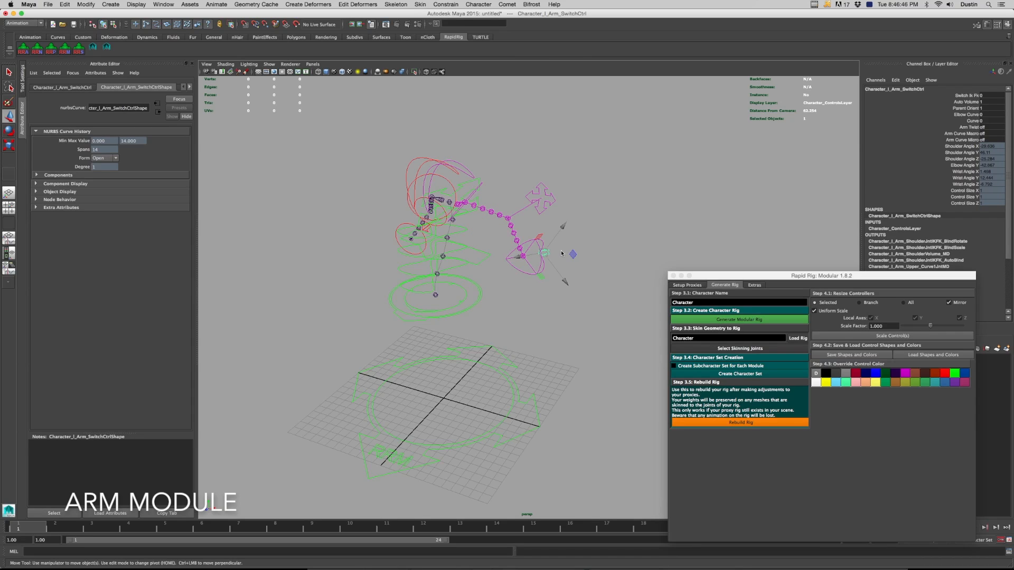
pyautogui.click(961, 90)
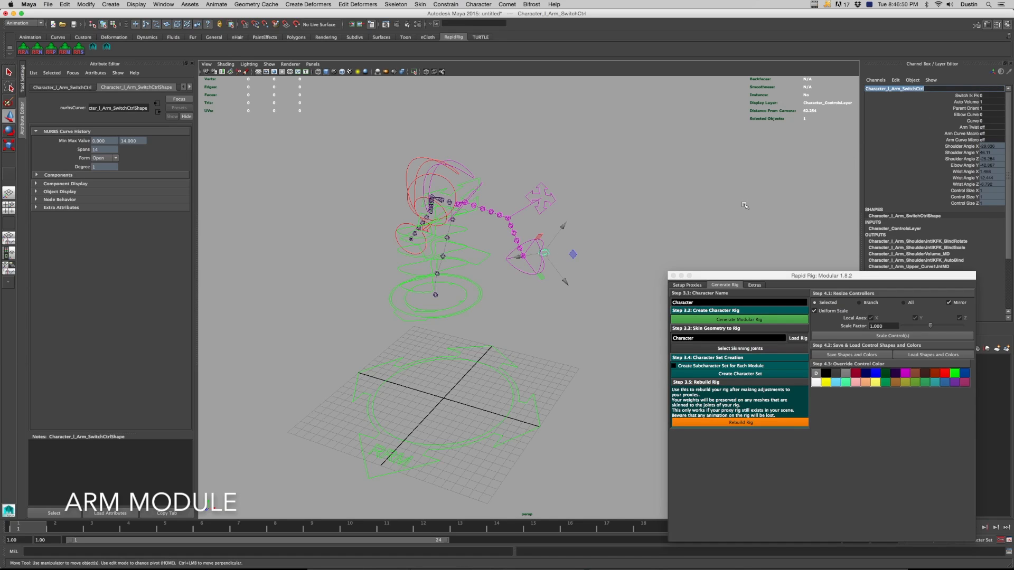
pyautogui.click(976, 102)
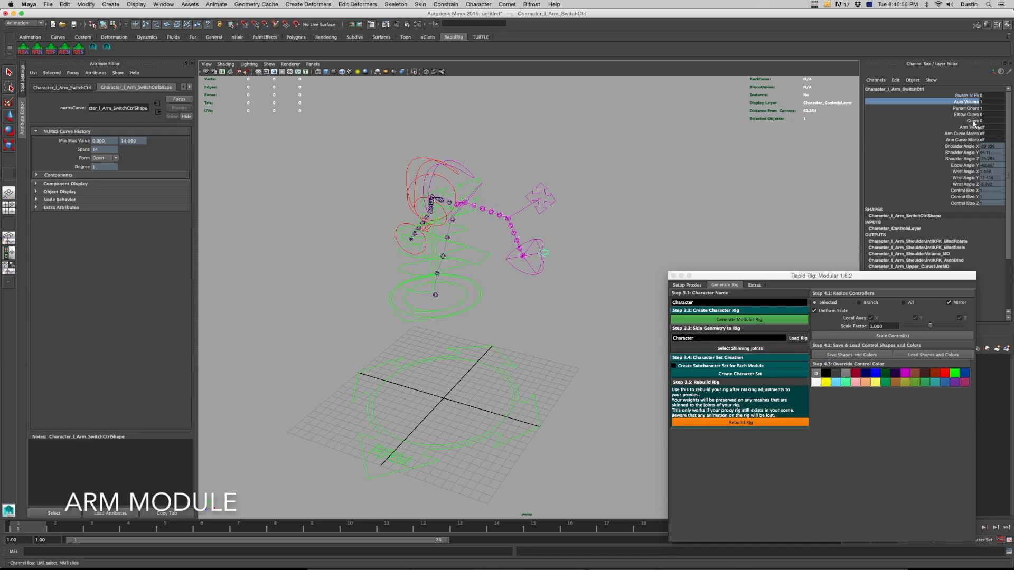
pyautogui.keyDown('alt'); pyautogui.moveTo(718, 203); pyautogui.dragTo(630, 256); pyautogui.keyUp('alt')
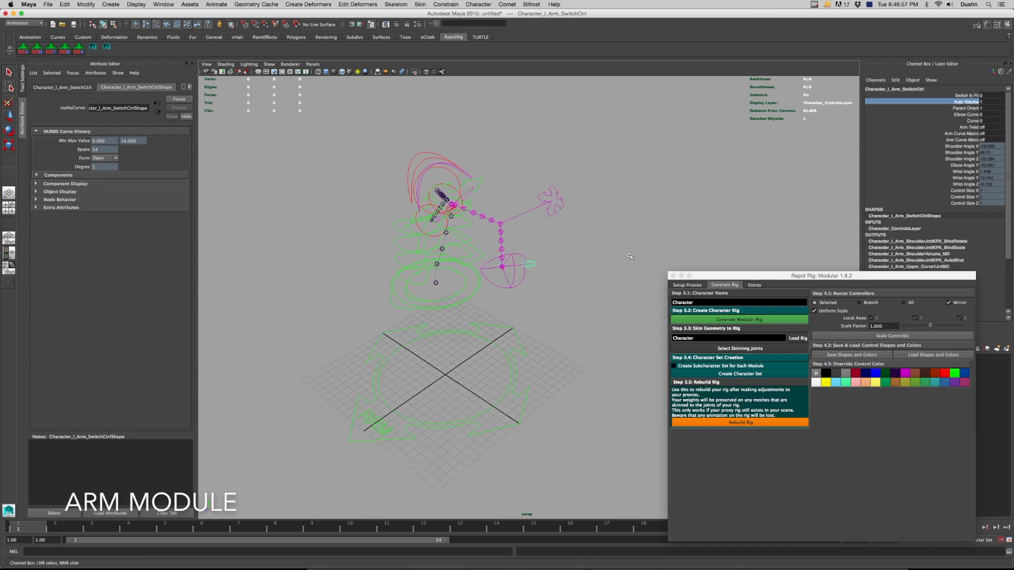
# Rotate the left wrist IK control about Y and move it to about -2.0, 2.7 and -0.4
pyautogui.click(522, 289)
pyautogui.moveTo(523, 290)
pyautogui.mouseDown()
pyautogui.moveTo(495, 275)
pyautogui.moveTo(479, 286)
pyautogui.mouseUp()
pyautogui.press('w')
pyautogui.keyDown('alt'); pyautogui.moveTo(480, 285); pyautogui.dragTo(494, 282, button='right'); pyautogui.keyUp('alt')
pyautogui.moveTo(492, 276); pyautogui.dragTo(489, 269)
pyautogui.keyDown('alt'); pyautogui.moveTo(493, 218); pyautogui.dragTo(499, 220); pyautogui.keyUp('alt')
pyautogui.keyDown('alt'); pyautogui.moveTo(499, 220); pyautogui.dragTo(508, 231, button='middle'); pyautogui.keyUp('alt')
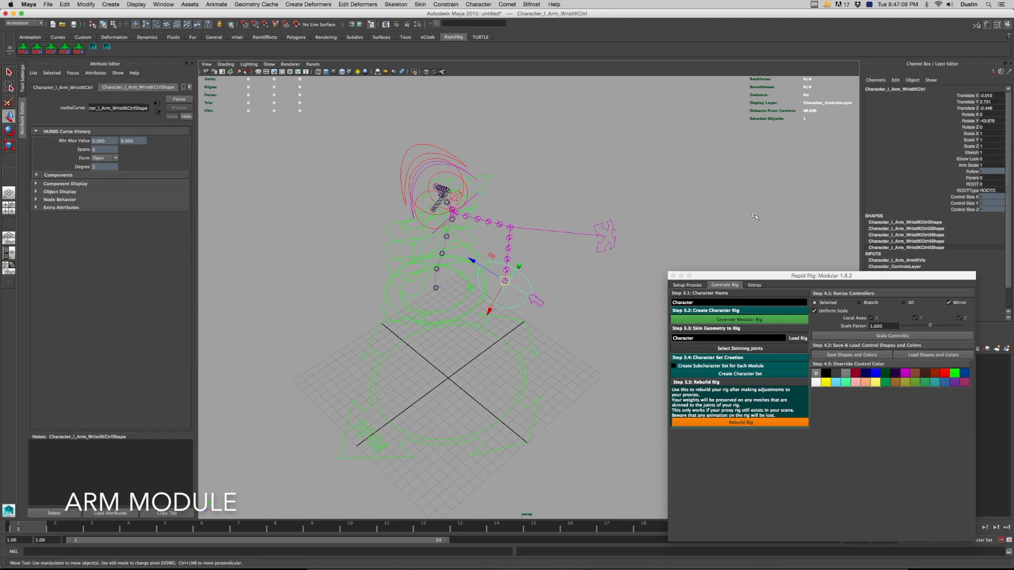
# Try an Elbow Curve of 0.8 on the left arm's switch control, undo it, and set Curve to 0.8
pyautogui.click(538, 307)
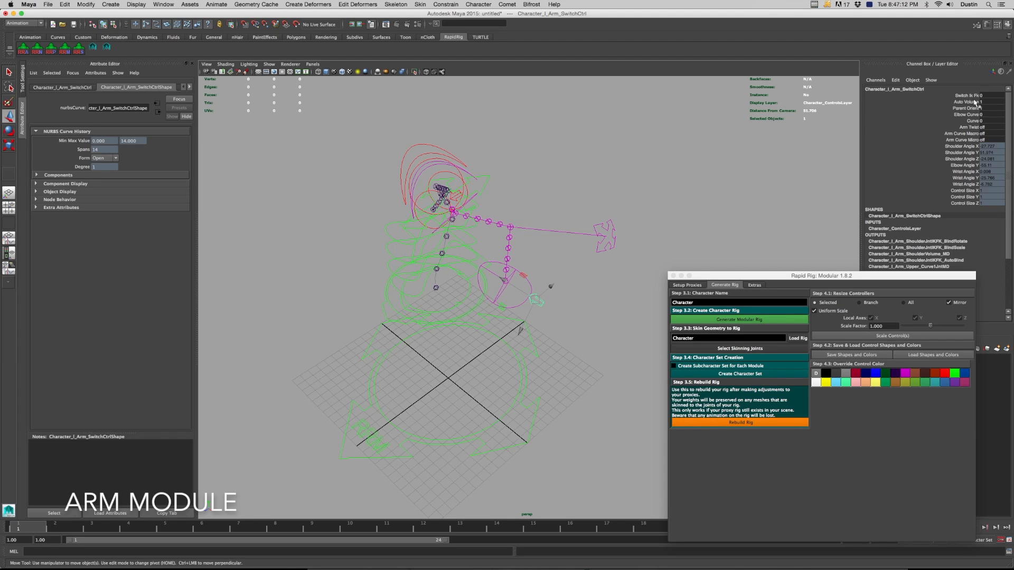
pyautogui.click(975, 116)
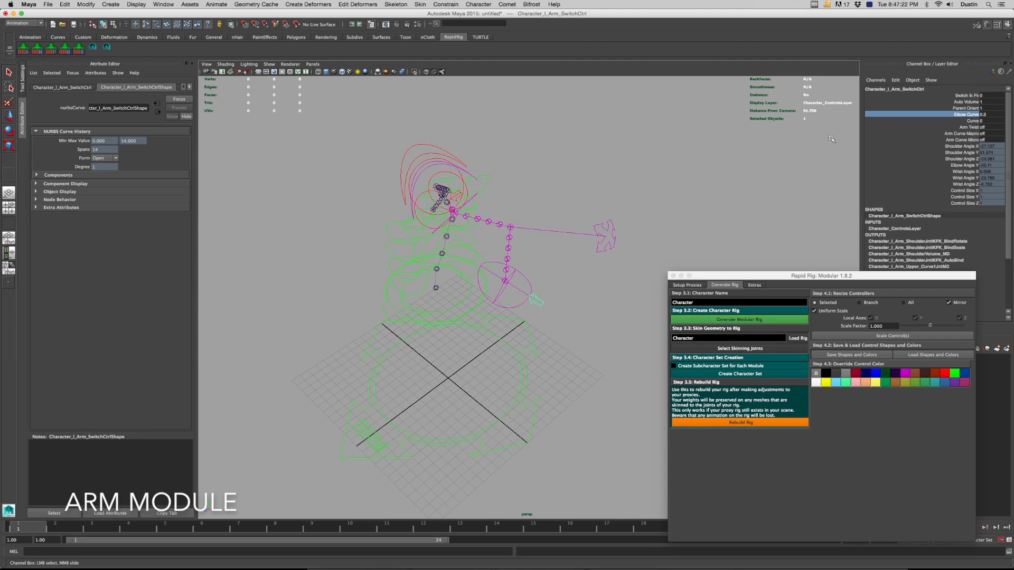
pyautogui.hotkey('ctrl', 'z')
pyautogui.click(970, 123)
pyautogui.moveTo(718, 167); pyautogui.dragTo(719, 169, button='middle')
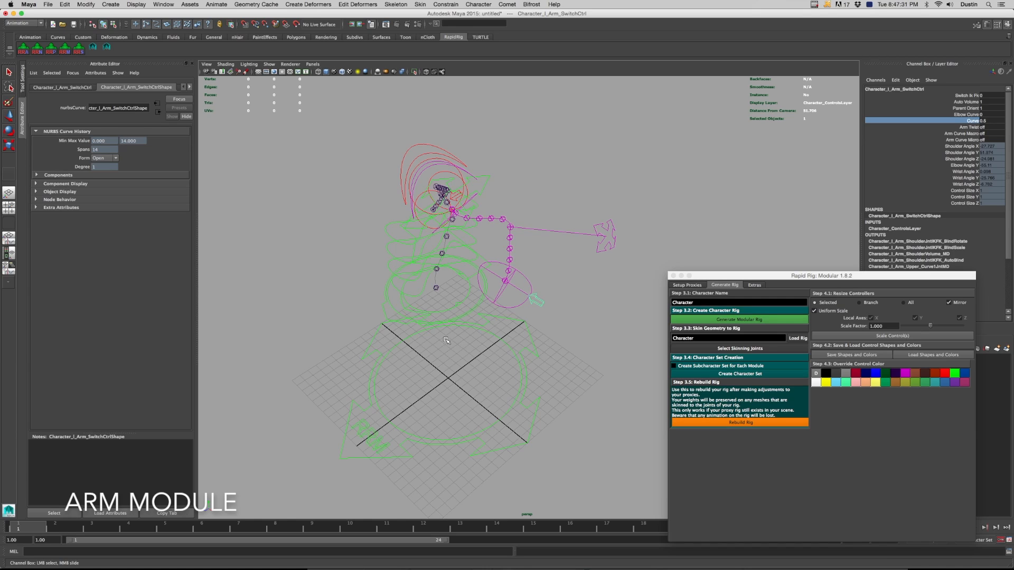
# Rotate the left wrist IK control further about Y to swing the elbow's pole vector downward
pyautogui.click(520, 306)
pyautogui.press('e')
pyautogui.moveTo(511, 313); pyautogui.dragTo(484, 305)
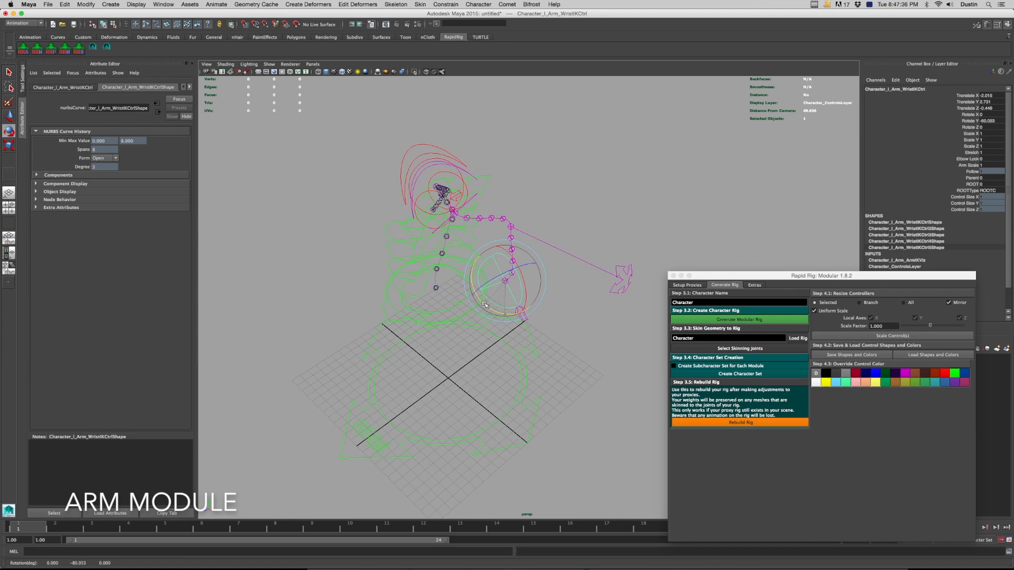
pyautogui.press('q')
# Set Elbow Curve to 0.8 and turn on Arm Curve Macro on the left arm's switch control
pyautogui.click(520, 314)
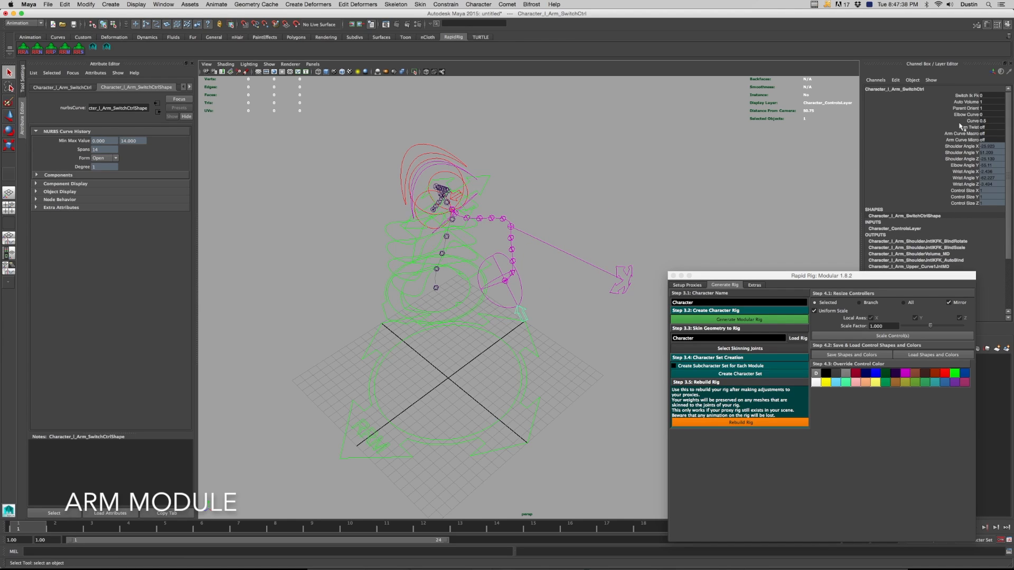
pyautogui.click(966, 115)
pyautogui.moveTo(702, 158); pyautogui.dragTo(706, 158, button='middle')
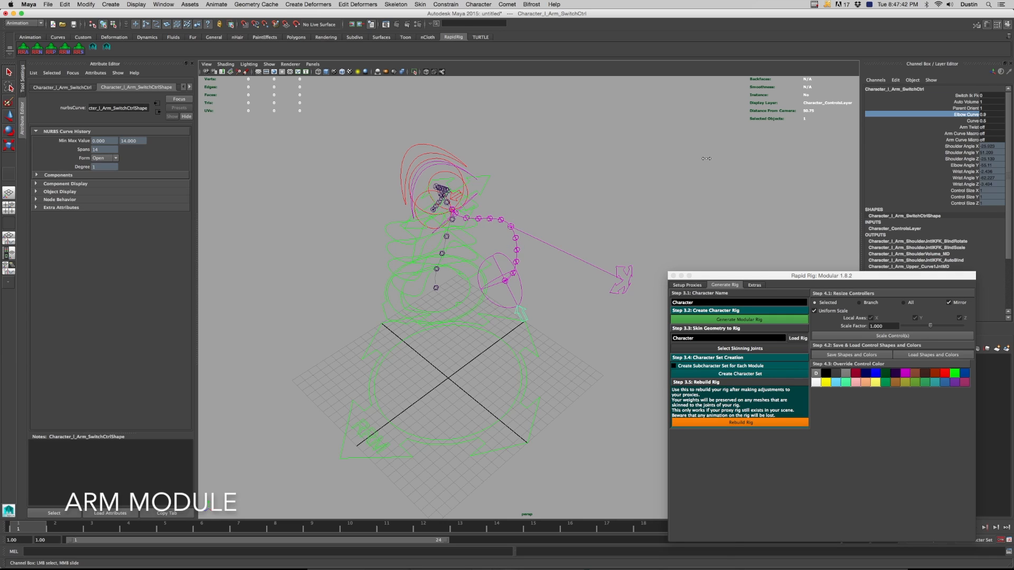
pyautogui.doubleClick(987, 134)
pyautogui.press('Return')
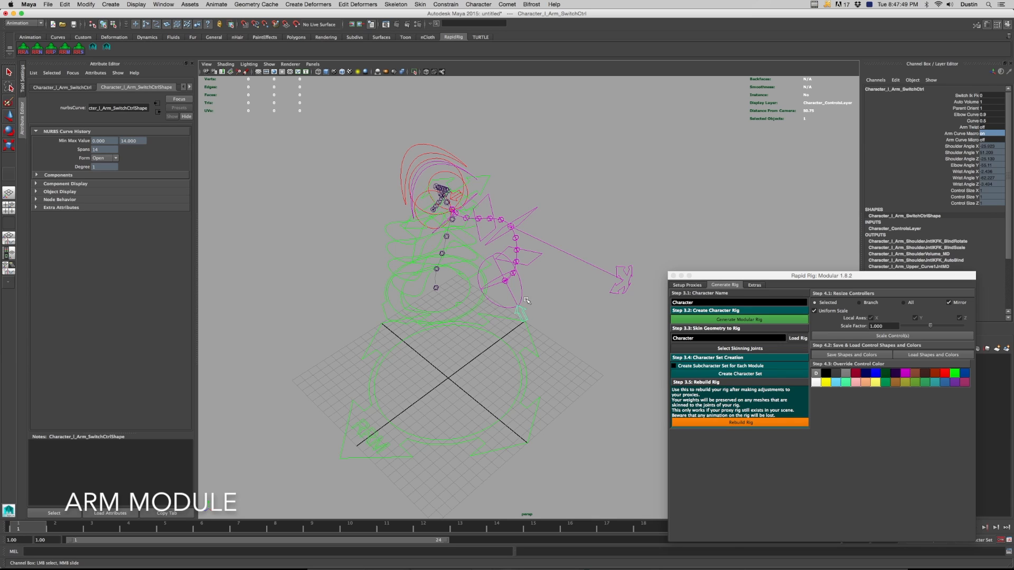
# Set the left arm's Elbow Curve to 0, and try moving the wrist IK control, undoing that move
pyautogui.click(969, 115)
pyautogui.moveTo(709, 169); pyautogui.dragTo(702, 170, button='middle')
pyautogui.keyDown('alt'); pyautogui.moveTo(560, 249); pyautogui.dragTo(507, 244); pyautogui.keyUp('alt')
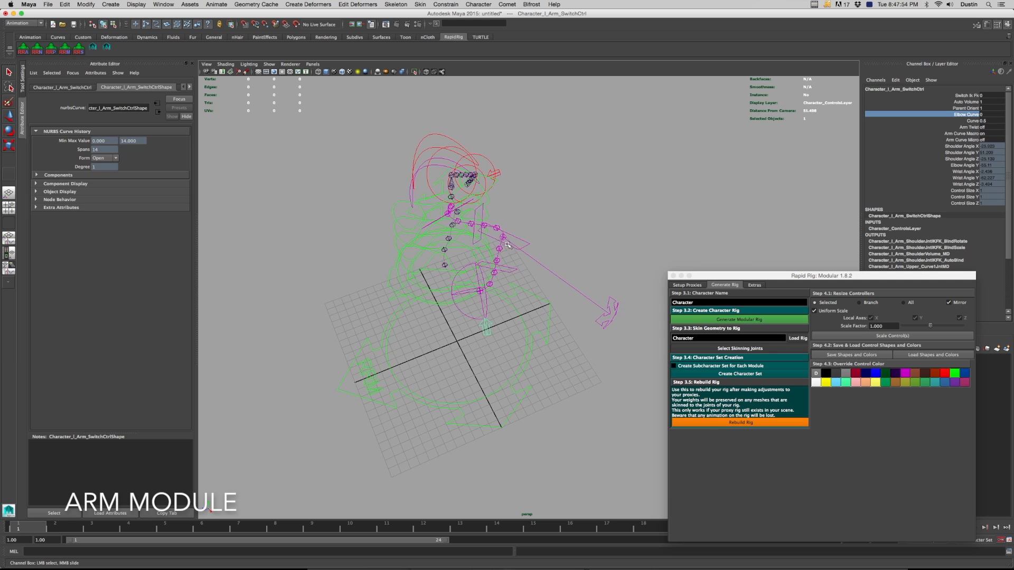
pyautogui.click(483, 282)
pyautogui.press('w')
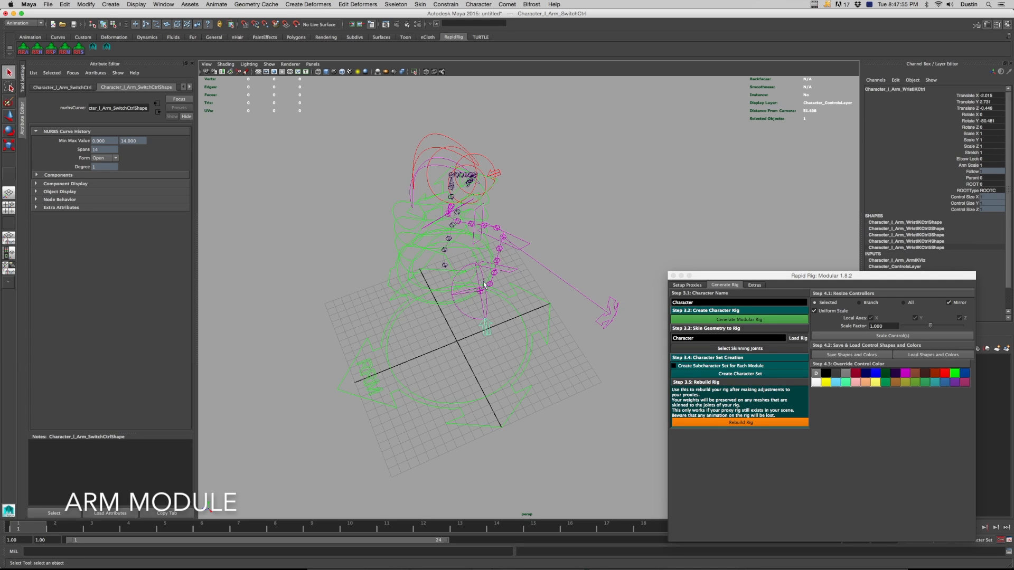
pyautogui.moveTo(480, 290); pyautogui.dragTo(473, 287)
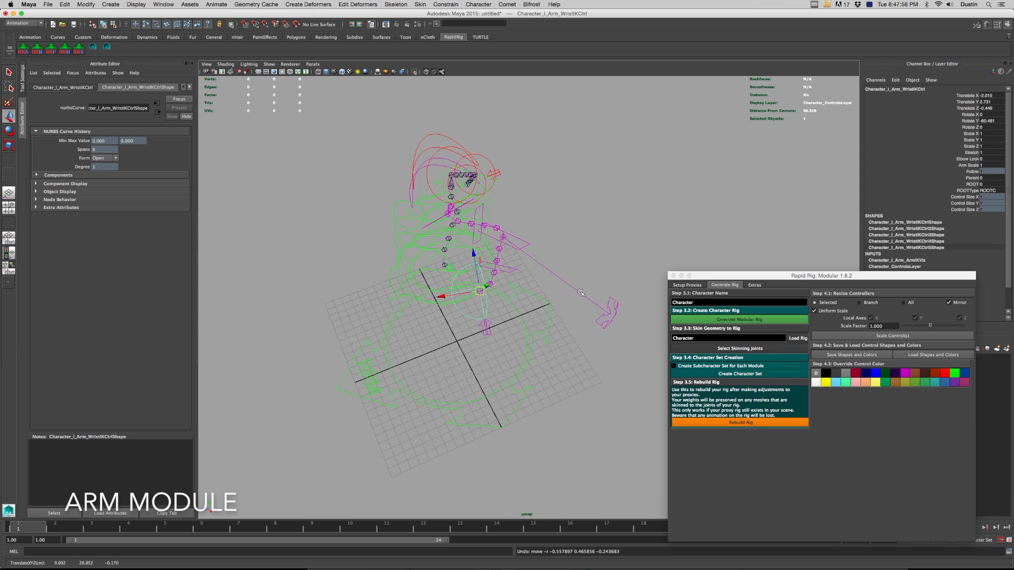
# Switch the left arm to FK by setting the IK/FK switch value to 1
pyautogui.click(484, 328)
pyautogui.click(976, 96)
pyautogui.write('1')
pyautogui.press('Return')
pyautogui.keyDown('alt'); pyautogui.moveTo(518, 293); pyautogui.dragTo(494, 283); pyautogui.keyUp('alt')
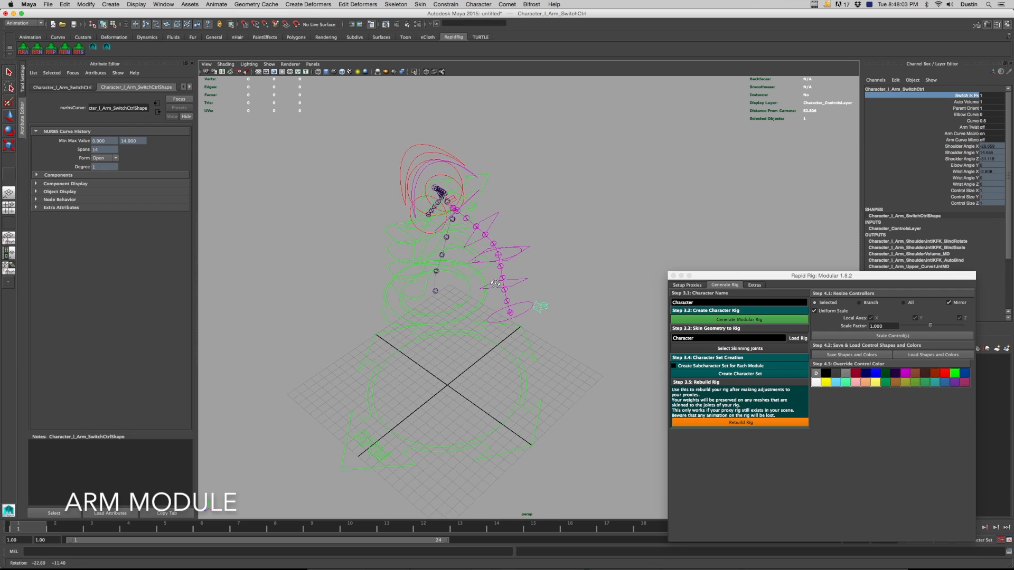
# Bend the left forearm inward with the elbow FK control, and select the elbow's curve control
pyautogui.click(531, 248)
pyautogui.press('e')
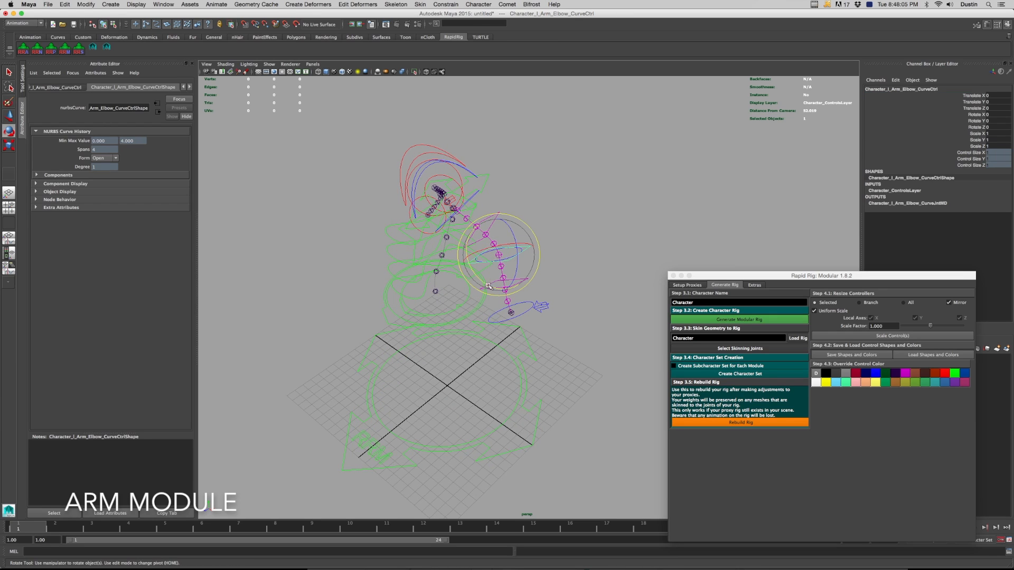
pyautogui.press('q')
pyautogui.click(520, 254)
pyautogui.press('e')
pyautogui.moveTo(468, 247); pyautogui.dragTo(471, 285)
pyautogui.keyDown('alt'); pyautogui.moveTo(475, 287); pyautogui.dragTo(469, 299); pyautogui.keyUp('alt')
pyautogui.press('q')
pyautogui.click(521, 279)
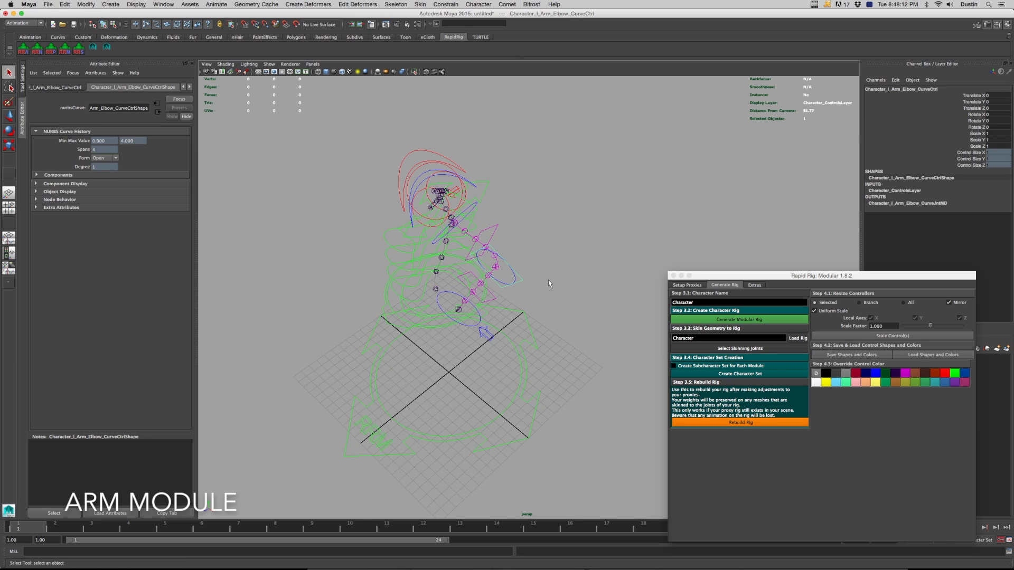
# Set Elbow Curve to 1 on the left arm's switch control
pyautogui.click(489, 335)
pyautogui.click(973, 121)
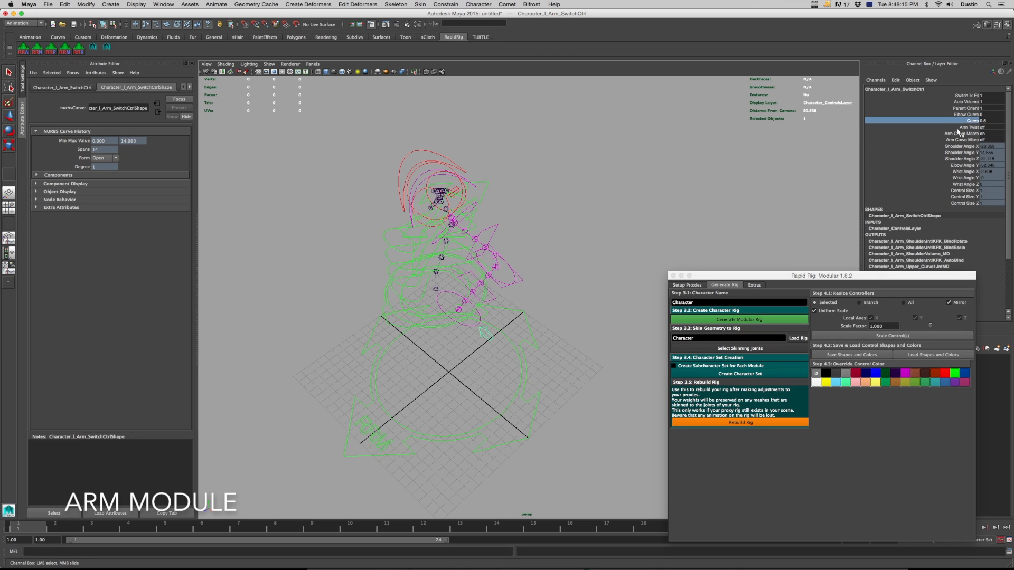
pyautogui.click(967, 115)
pyautogui.moveTo(686, 177); pyautogui.dragTo(688, 176, button='middle')
pyautogui.keyDown('alt'); pyautogui.moveTo(651, 163); pyautogui.dragTo(618, 219); pyautogui.keyUp('alt')
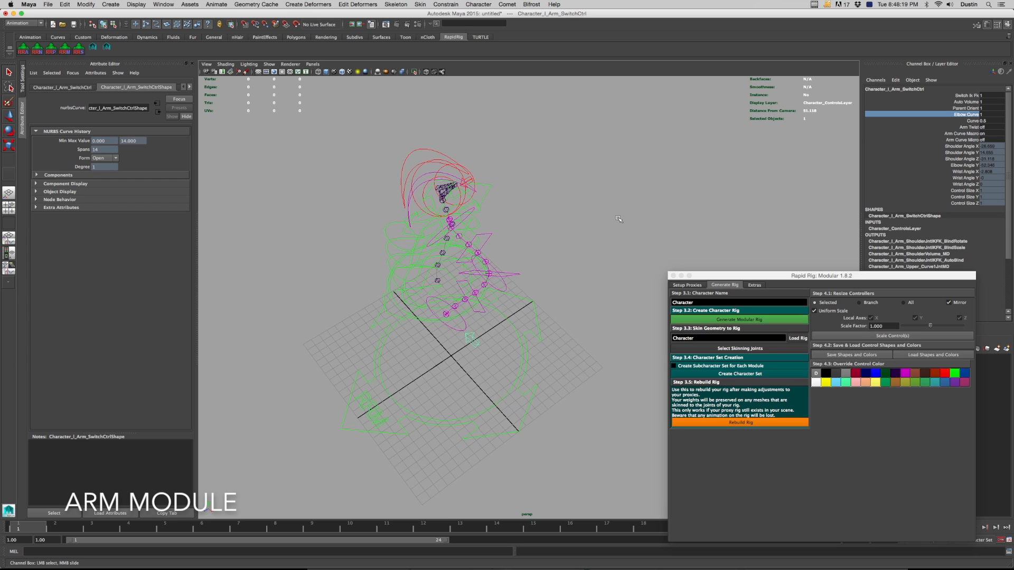
# Rotate the left wrist FK control, and rotate the shoulder FK control to raise the arm out to the side
pyautogui.click(465, 325)
pyautogui.press('e')
pyautogui.moveTo(443, 348); pyautogui.dragTo(419, 338)
pyautogui.press('q')
pyautogui.keyDown('alt'); pyautogui.moveTo(450, 305); pyautogui.dragTo(518, 222); pyautogui.keyUp('alt')
pyautogui.click(496, 183)
pyautogui.press('e')
pyautogui.moveTo(506, 188); pyautogui.dragTo(557, 219)
# Try moving the left elbow's curve control twice, undoing each move, and move the upper arm's curve control along Z
pyautogui.click(565, 302)
pyautogui.press('w')
pyautogui.moveTo(566, 303)
pyautogui.mouseDown()
pyautogui.moveTo(605, 303)
pyautogui.moveTo(557, 301)
pyautogui.moveTo(581, 302)
pyautogui.mouseUp()
pyautogui.press('super+z')
pyautogui.moveTo(565, 248); pyautogui.dragTo(555, 267)
pyautogui.press('super+z')
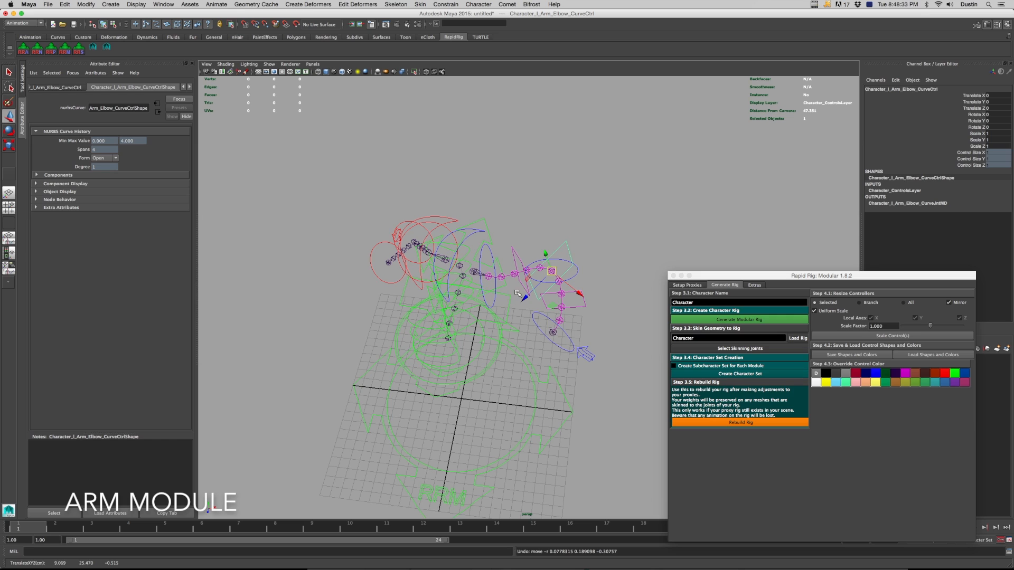
pyautogui.click(529, 305)
pyautogui.moveTo(528, 305)
pyautogui.mouseDown()
pyautogui.moveTo(532, 318)
pyautogui.moveTo(526, 292)
pyautogui.mouseUp()
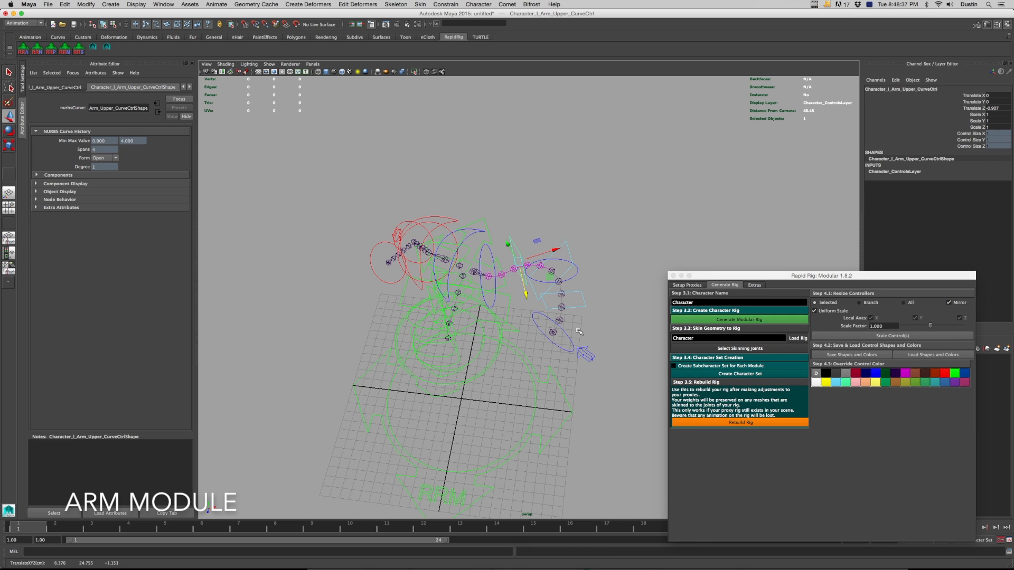
# Turn on the left arm's Arm Curve Micro, and try moving the lower arm's curve control, undoing that move
pyautogui.click(585, 354)
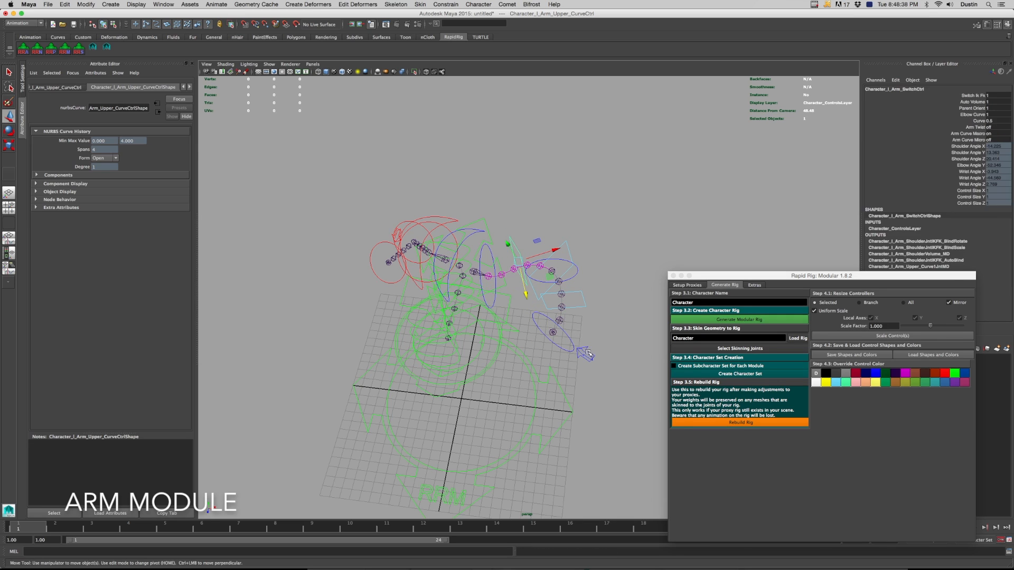
pyautogui.doubleClick(987, 139)
pyautogui.write('1')
pyautogui.press('Return')
pyautogui.click(585, 304)
pyautogui.moveTo(563, 302); pyautogui.dragTo(575, 300)
pyautogui.press('super+z')
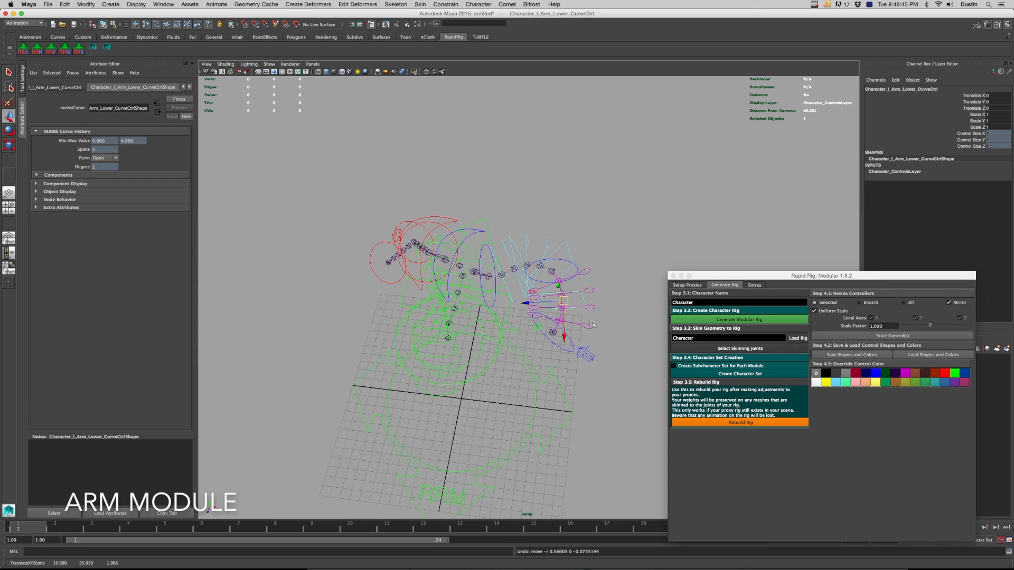
# Try moving, rotating and scaling the left lower arm's fourth micro curve control, undoing the trial edits
pyautogui.press('q')
pyautogui.keyDown('alt'); pyautogui.moveTo(576, 334); pyautogui.dragTo(575, 297); pyautogui.keyUp('alt')
pyautogui.click(596, 299)
pyautogui.press('w')
pyautogui.press('e')
pyautogui.press('r')
pyautogui.press('super+z')
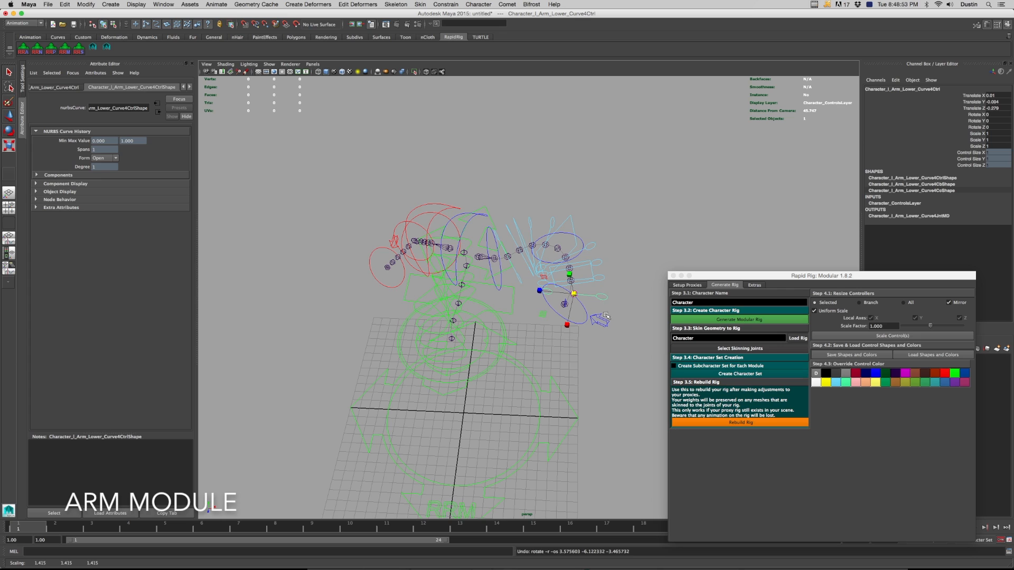
# Turn on Arm Twist on the left arm's switch control, and rotate the wrist FK control
pyautogui.click(603, 320)
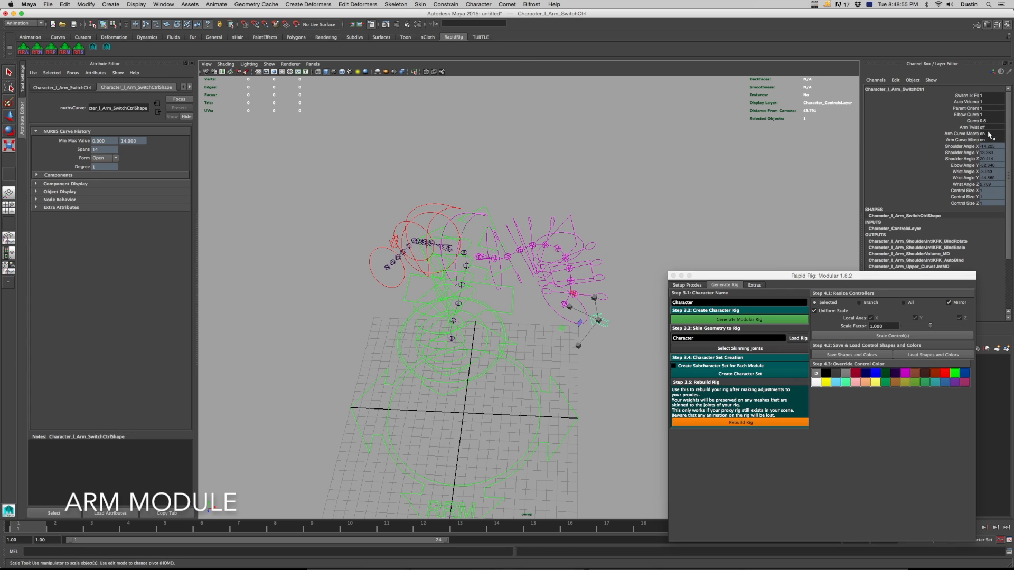
pyautogui.doubleClick(987, 128)
pyautogui.write('on')
pyautogui.press('Return')
pyautogui.click(588, 305)
pyautogui.press('e')
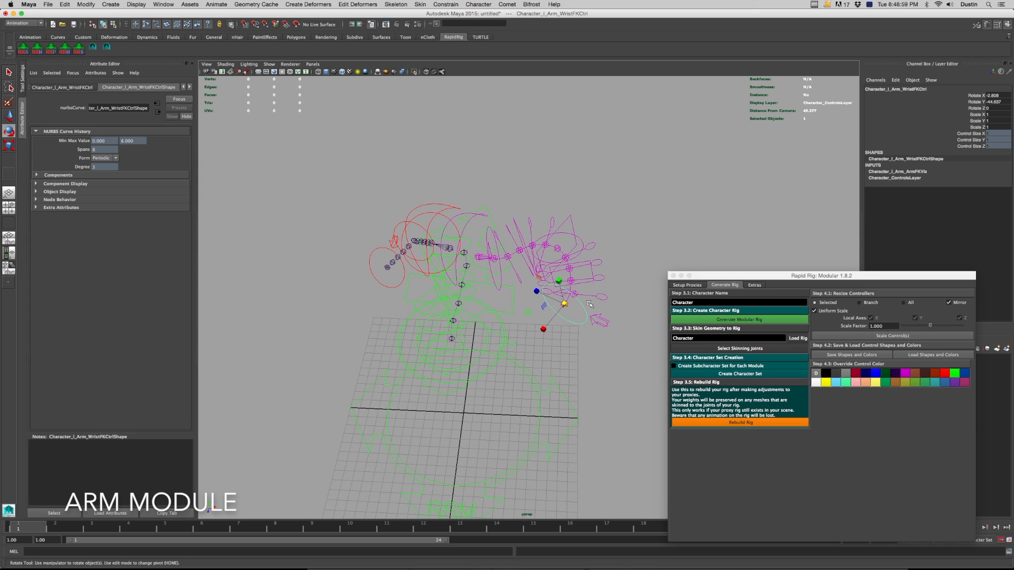
pyautogui.moveTo(578, 297)
pyautogui.mouseDown()
pyautogui.moveTo(557, 275)
pyautogui.moveTo(552, 296)
pyautogui.moveTo(544, 269)
pyautogui.moveTo(549, 296)
pyautogui.moveTo(575, 293)
pyautogui.moveTo(583, 306)
pyautogui.mouseUp()
pyautogui.press('q')
# Try rotating the left lower arm's twist control, undoing that rotation
pyautogui.click(585, 300)
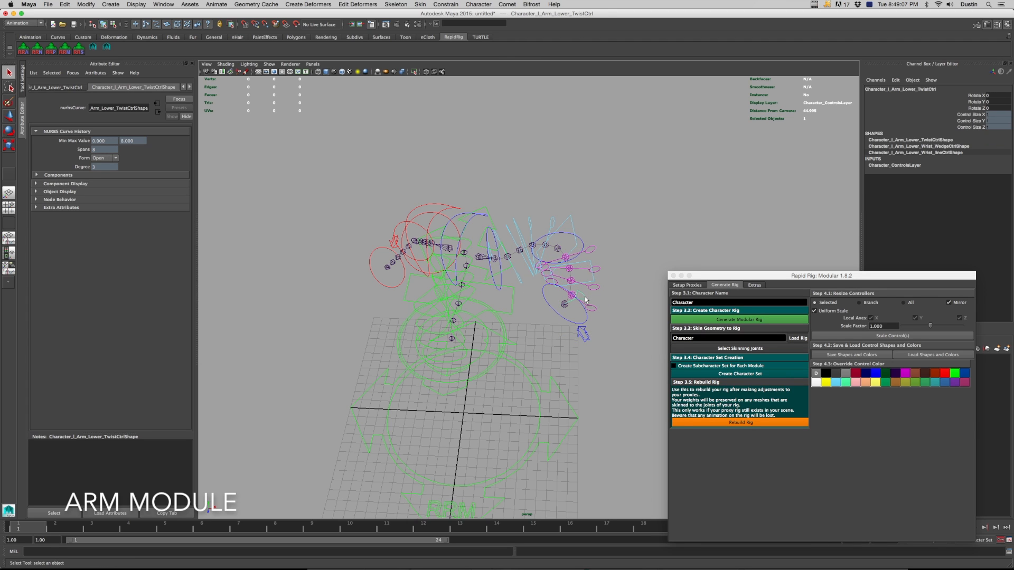
pyautogui.press('e')
pyautogui.moveTo(593, 288); pyautogui.dragTo(576, 280)
pyautogui.press('super+z')
pyautogui.keyDown('alt'); pyautogui.moveTo(506, 271); pyautogui.dragTo(443, 252); pyautogui.keyUp('alt')
pyautogui.click(492, 259)
pyautogui.press('q')
pyautogui.click(456, 228)
pyautogui.press('e')
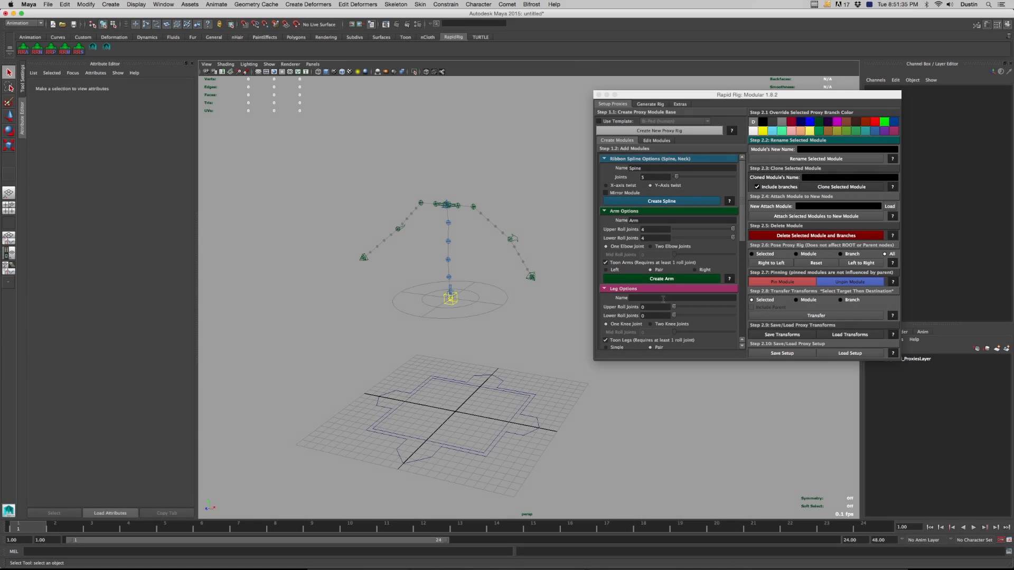
# Create a pair of leg modules named FrontLeg on the root, with one knee joint and no upper or lower roll joints
pyautogui.click(622, 301)
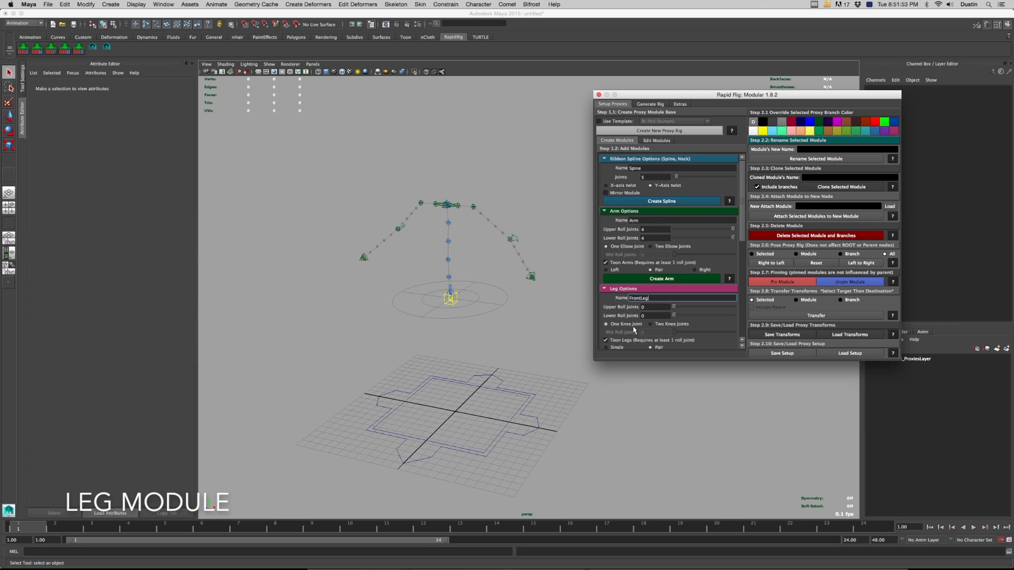
pyautogui.scroll(-1, 635, 330)
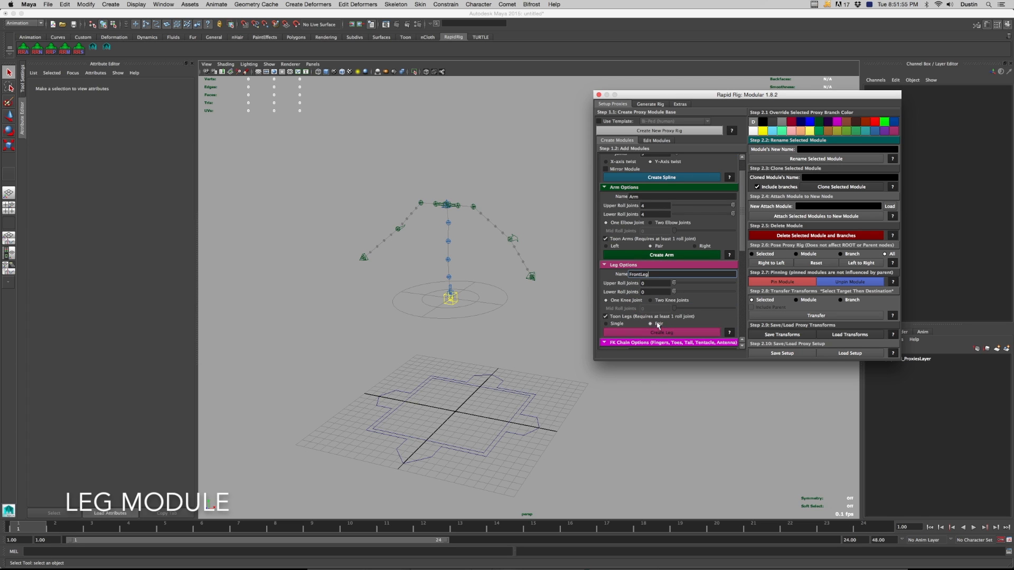
pyautogui.click(453, 308)
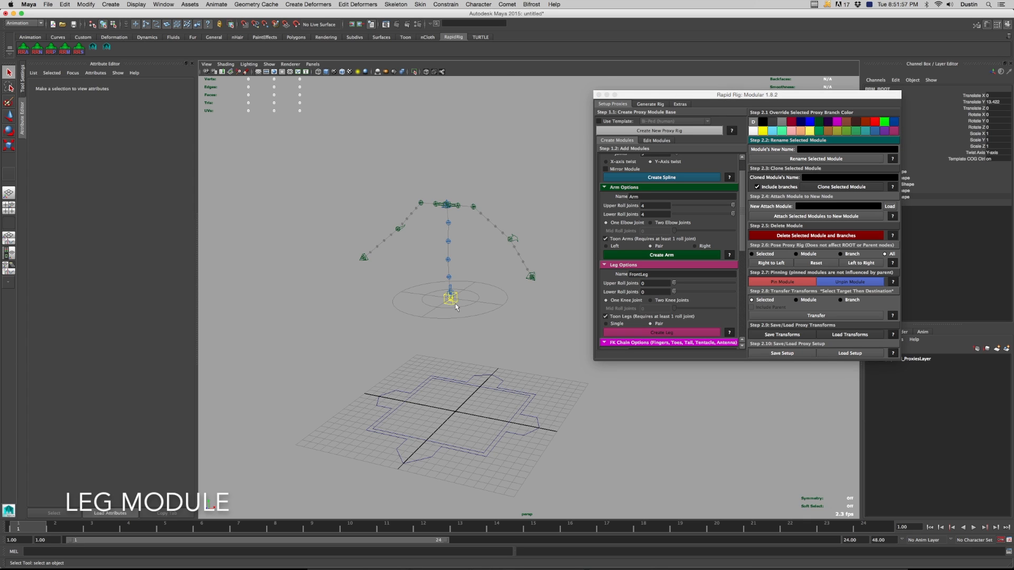
pyautogui.click(684, 333)
# Move the FrontLeg parent control slightly down and forward, away from the root
pyautogui.keyDown('alt'); pyautogui.moveTo(483, 323); pyautogui.dragTo(445, 314); pyautogui.keyUp('alt')
pyautogui.keyDown('alt'); pyautogui.moveTo(449, 317); pyautogui.dragTo(500, 330, button='right'); pyautogui.keyUp('alt')
pyautogui.keyDown('alt'); pyautogui.moveTo(504, 328); pyautogui.dragTo(530, 327, button='middle'); pyautogui.keyUp('alt')
pyautogui.keyDown('alt'); pyautogui.moveTo(444, 291); pyautogui.dragTo(447, 295, button='middle'); pyautogui.keyUp('alt')
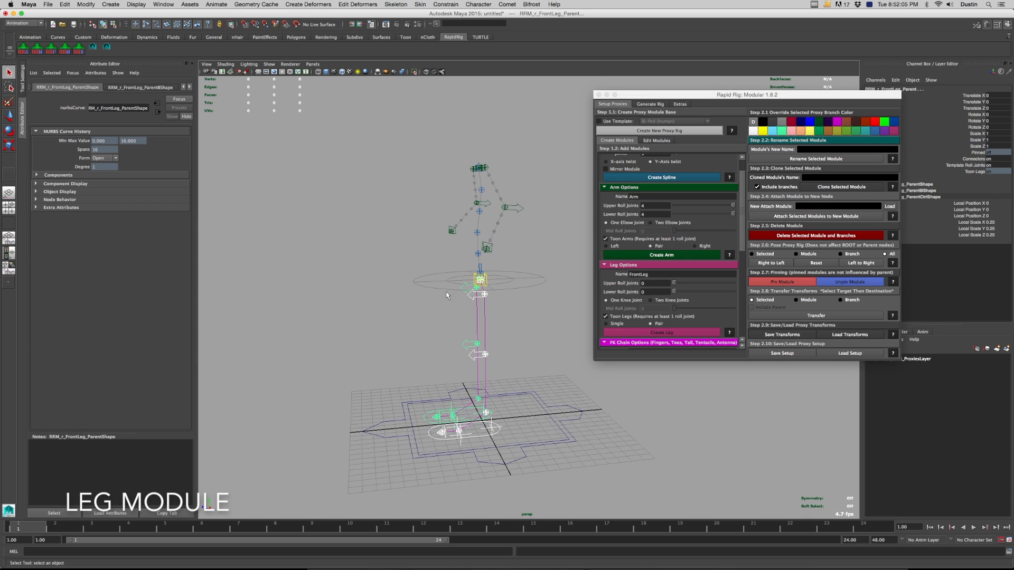
pyautogui.press('w')
pyautogui.moveTo(484, 267); pyautogui.dragTo(484, 277)
pyautogui.keyDown('alt'); pyautogui.moveTo(488, 269); pyautogui.dragTo(474, 314); pyautogui.keyUp('alt')
pyautogui.click(521, 298)
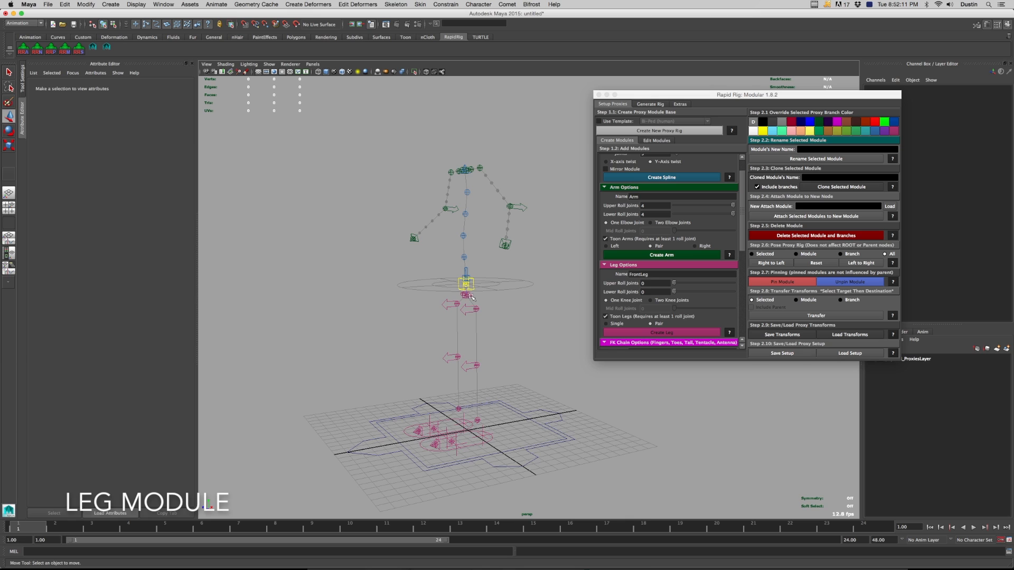
pyautogui.click(472, 296)
pyautogui.moveTo(429, 300); pyautogui.dragTo(371, 305)
pyautogui.moveTo(376, 299); pyautogui.dragTo(390, 299)
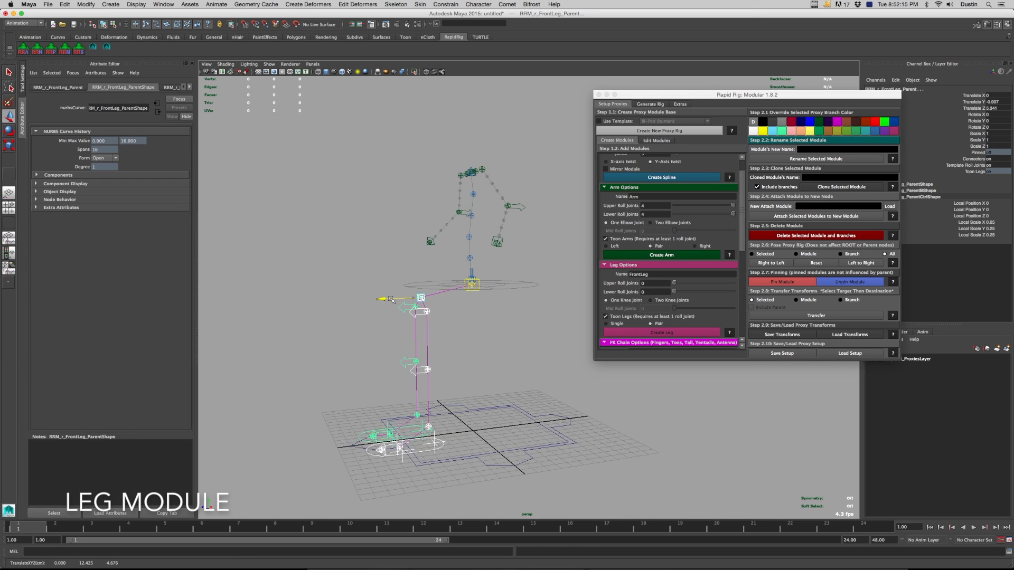
# Move the front legs' knee controls forward to bend the legs slightly
pyautogui.click(534, 301)
pyautogui.keyDown('alt'); pyautogui.moveTo(467, 369); pyautogui.dragTo(482, 369); pyautogui.keyUp('alt')
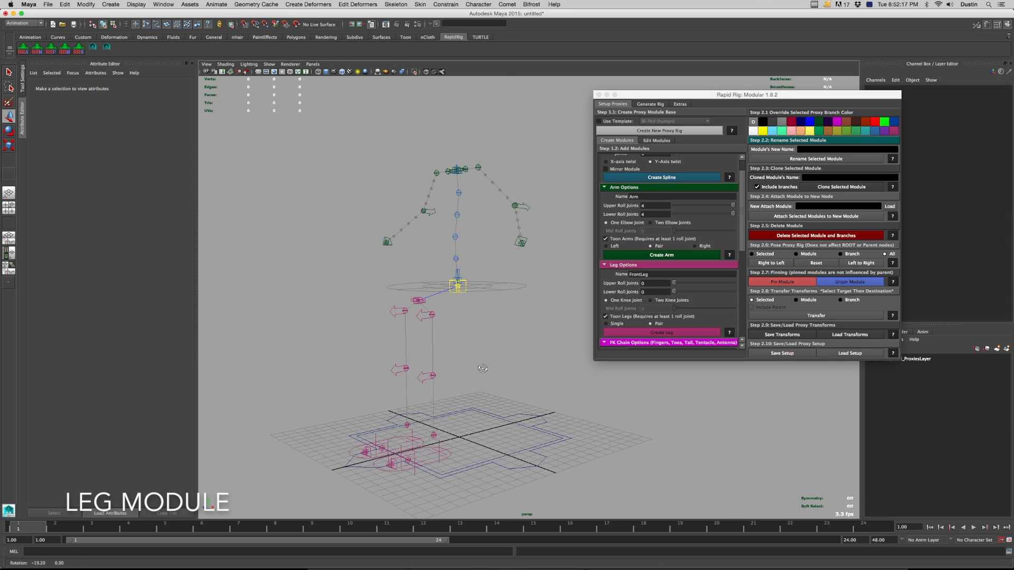
pyautogui.click(406, 376)
pyautogui.moveTo(370, 373); pyautogui.dragTo(354, 375)
pyautogui.keyDown('alt'); pyautogui.moveTo(430, 339); pyautogui.dragTo(424, 335); pyautogui.keyUp('alt')
# Try moving the left front leg's ground control sideways, undoing the move
pyautogui.click(422, 319)
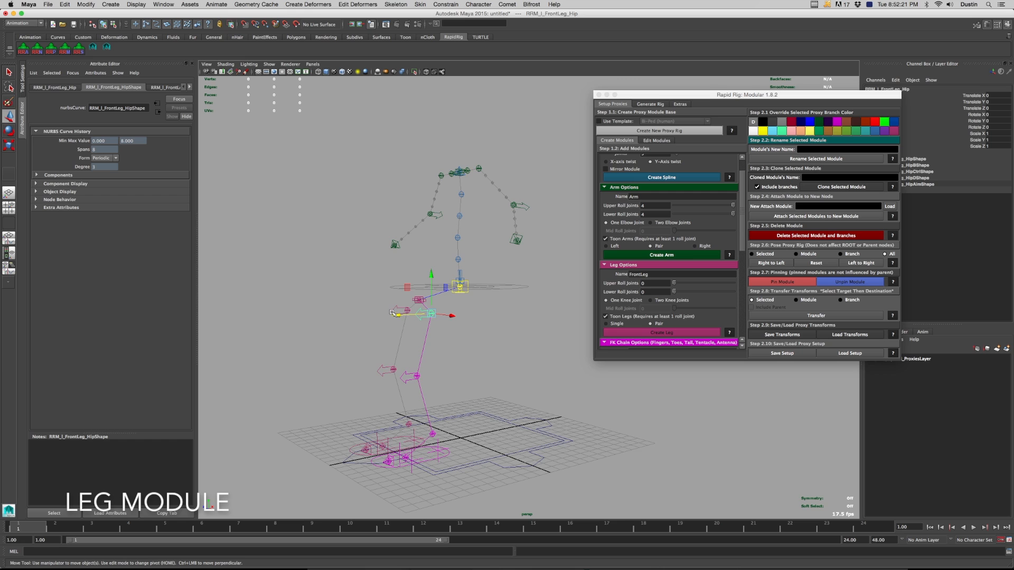
pyautogui.keyDown('alt'); pyautogui.moveTo(461, 396); pyautogui.dragTo(453, 403); pyautogui.keyUp('alt')
pyautogui.keyDown('alt'); pyautogui.moveTo(453, 402); pyautogui.dragTo(473, 337, button='middle'); pyautogui.keyUp('alt')
pyautogui.keyDown('alt'); pyautogui.moveTo(465, 346); pyautogui.dragTo(475, 392); pyautogui.keyUp('alt')
pyautogui.keyDown('alt'); pyautogui.moveTo(475, 391); pyautogui.dragTo(465, 410, button='right'); pyautogui.keyUp('alt')
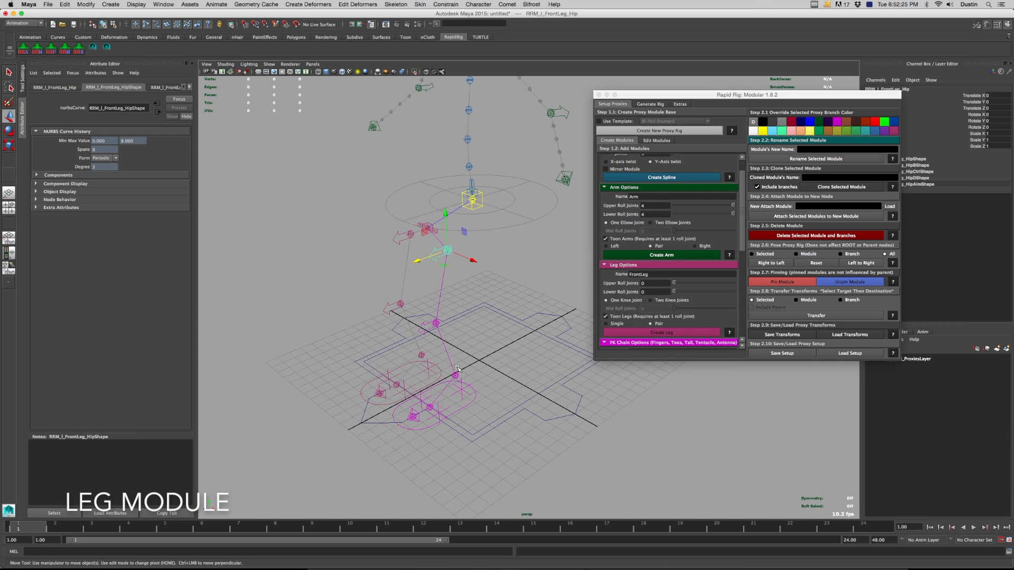
pyautogui.click(462, 411)
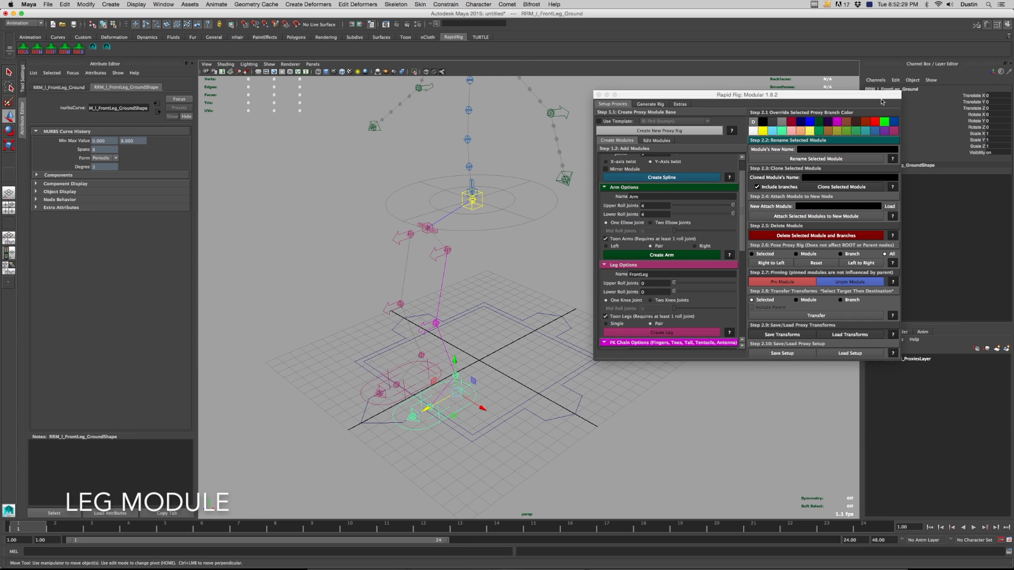
pyautogui.moveTo(881, 97); pyautogui.dragTo(917, 161)
pyautogui.moveTo(455, 360); pyautogui.dragTo(497, 389)
pyautogui.press('super+z')
# Examine the left front foot's ball and tilt proxy controls by selecting them from different angles
pyautogui.keyDown('alt'); pyautogui.moveTo(498, 389); pyautogui.dragTo(507, 397, button='right'); pyautogui.keyUp('alt')
pyautogui.keyDown('alt'); pyautogui.moveTo(478, 394); pyautogui.dragTo(465, 402); pyautogui.keyUp('alt')
pyautogui.press('q')
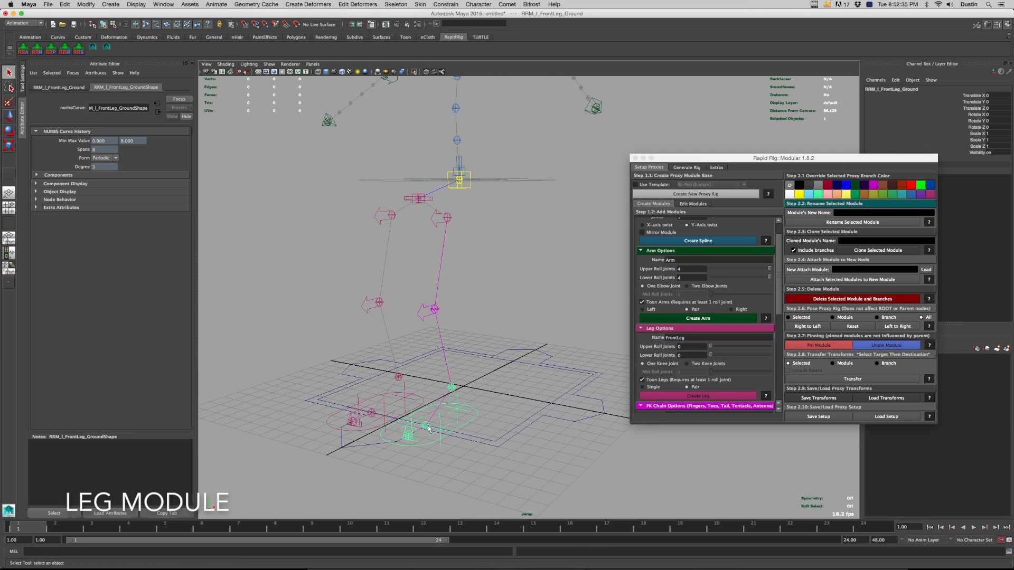
pyautogui.click(427, 427)
pyautogui.press('w')
pyautogui.keyDown('alt'); pyautogui.moveTo(445, 417); pyautogui.dragTo(448, 414); pyautogui.keyUp('alt')
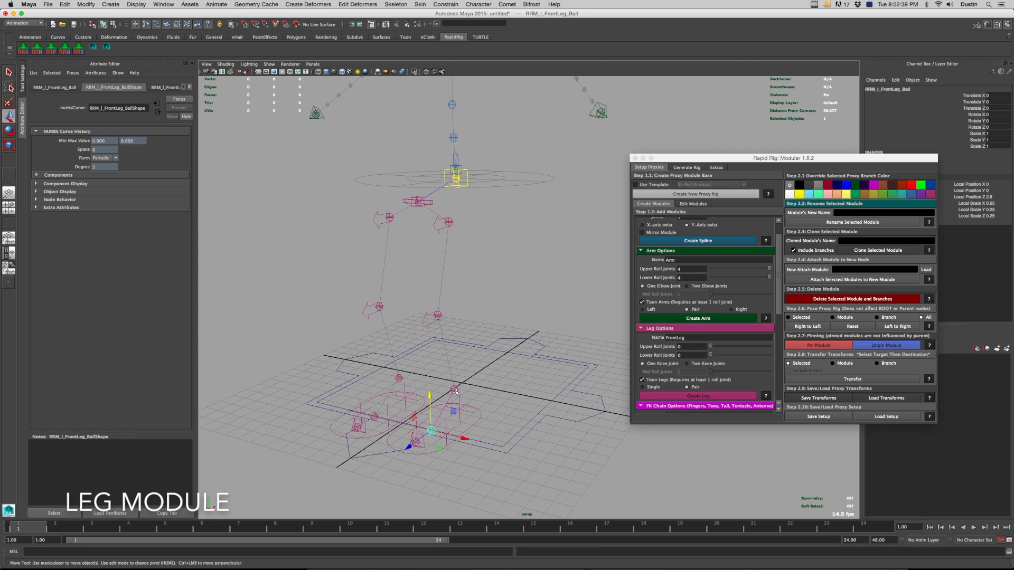
pyautogui.click(472, 413)
pyautogui.keyDown('alt'); pyautogui.moveTo(472, 412); pyautogui.dragTo(508, 402); pyautogui.keyUp('alt')
pyautogui.click(443, 420)
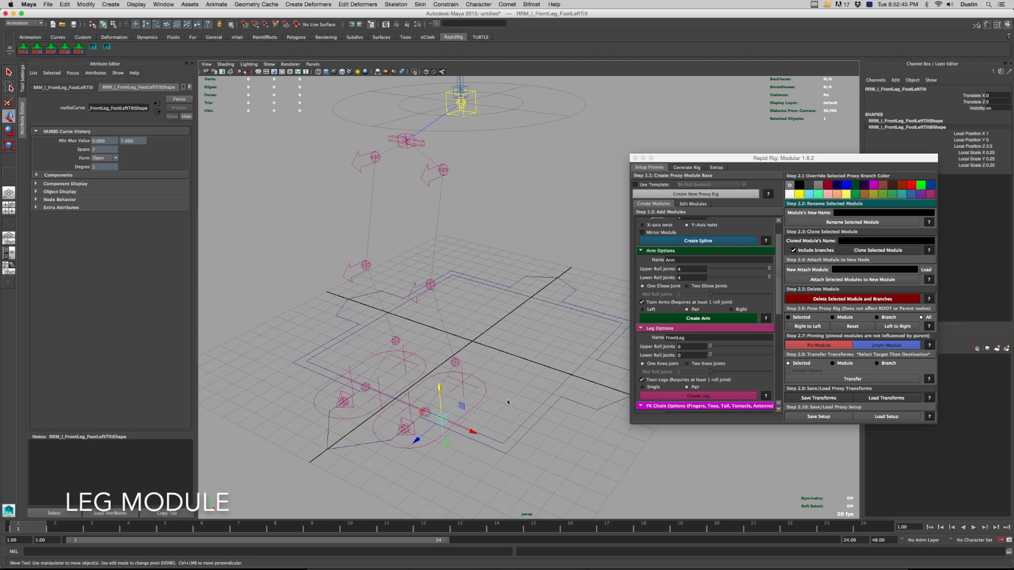
pyautogui.click(465, 383)
pyautogui.keyDown('alt'); pyautogui.moveTo(465, 384); pyautogui.dragTo(428, 373); pyautogui.keyUp('alt')
# Try moving the left front foot's left tilt control, undoing the trial edit
pyautogui.keyDown('alt'); pyautogui.moveTo(483, 353); pyautogui.dragTo(479, 445); pyautogui.keyUp('alt')
pyautogui.click(454, 426)
pyautogui.click(452, 449)
pyautogui.press('super+z')
pyautogui.click(495, 452)
pyautogui.keyDown('alt'); pyautogui.moveTo(479, 446); pyautogui.dragTo(472, 416, button='right'); pyautogui.keyUp('alt')
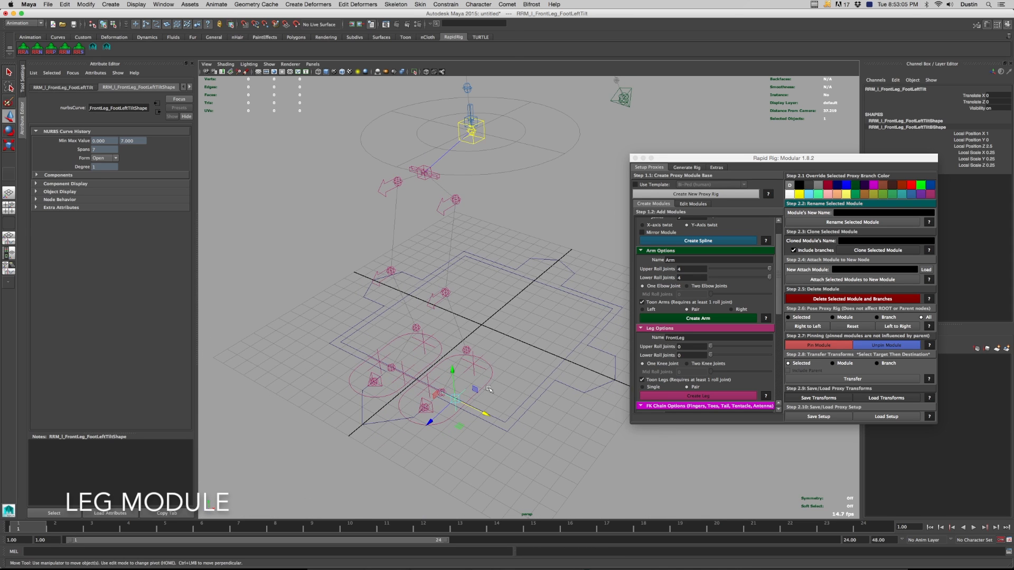
# Move the left front leg's ground control outward about 1.8 units in X, and try adjusting its knee control, undoing the trial edits
pyautogui.click(488, 389)
pyautogui.moveTo(499, 386); pyautogui.dragTo(521, 398)
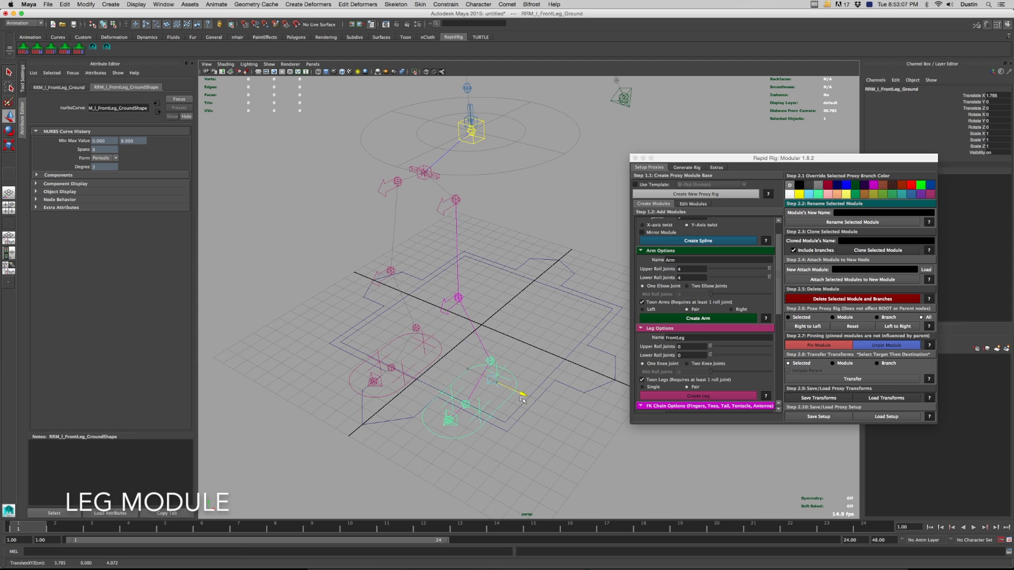
pyautogui.click(445, 313)
pyautogui.keyDown('alt'); pyautogui.moveTo(449, 312); pyautogui.dragTo(553, 281); pyautogui.keyUp('alt')
pyautogui.keyDown('alt'); pyautogui.moveTo(489, 333); pyautogui.dragTo(495, 354); pyautogui.keyUp('alt')
pyautogui.press('z')
pyautogui.press('z')
pyautogui.press('z')
pyautogui.press('z')
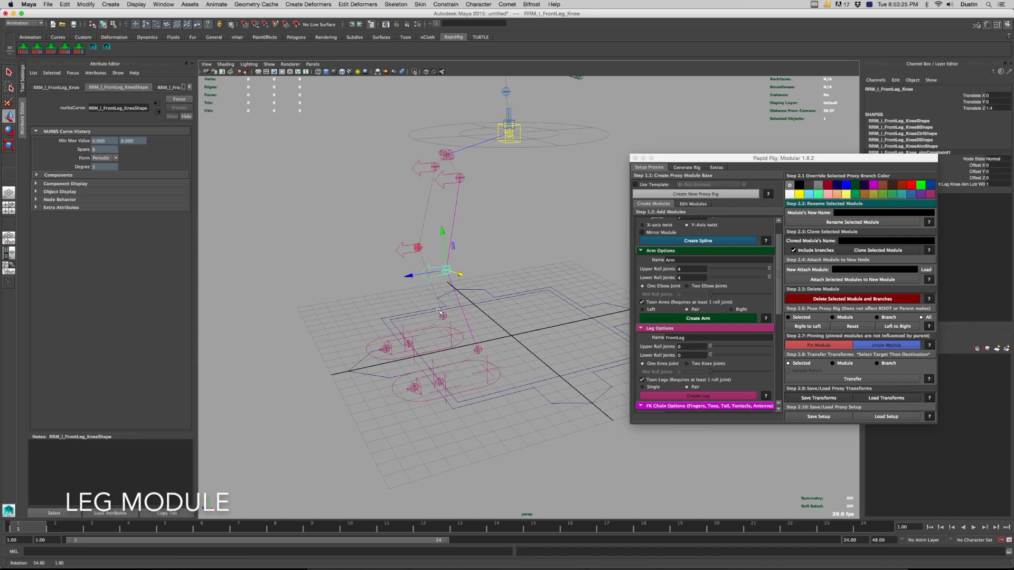
# Mirror the pose of all proxy modules from left to right
pyautogui.click(898, 326)
pyautogui.click(543, 239)
pyautogui.keyDown('alt'); pyautogui.moveTo(543, 239); pyautogui.dragTo(435, 320); pyautogui.keyUp('alt')
pyautogui.keyDown('alt'); pyautogui.moveTo(521, 322); pyautogui.dragTo(542, 317, button='middle'); pyautogui.keyUp('alt')
# Create a HindLeg pair on the root with two knee joints, 2 upper, lower and mid roll joints, and Toon Legs off
pyautogui.moveTo(696, 338); pyautogui.dragTo(618, 337)
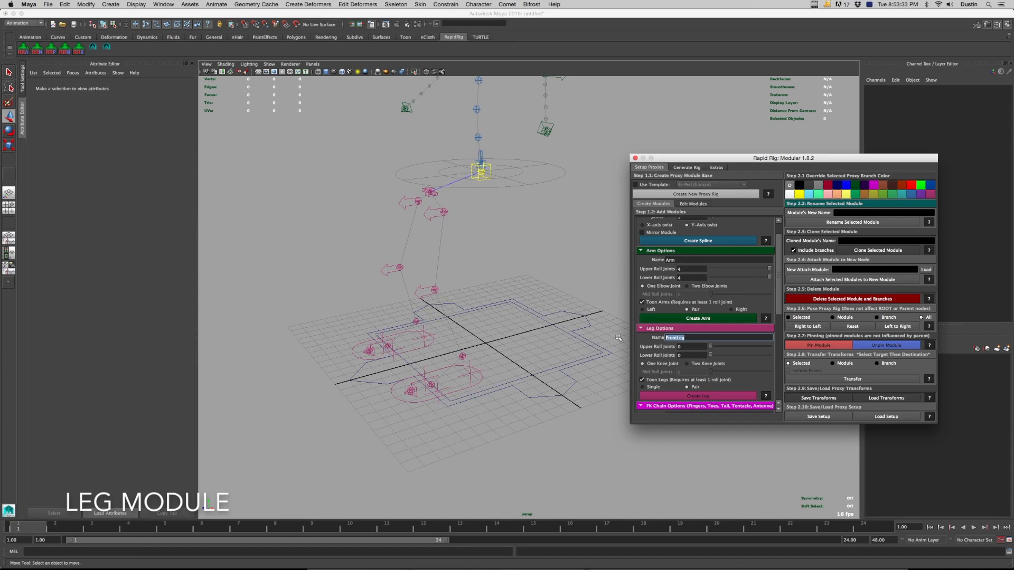
pyautogui.write('Hi')
pyautogui.click(490, 177)
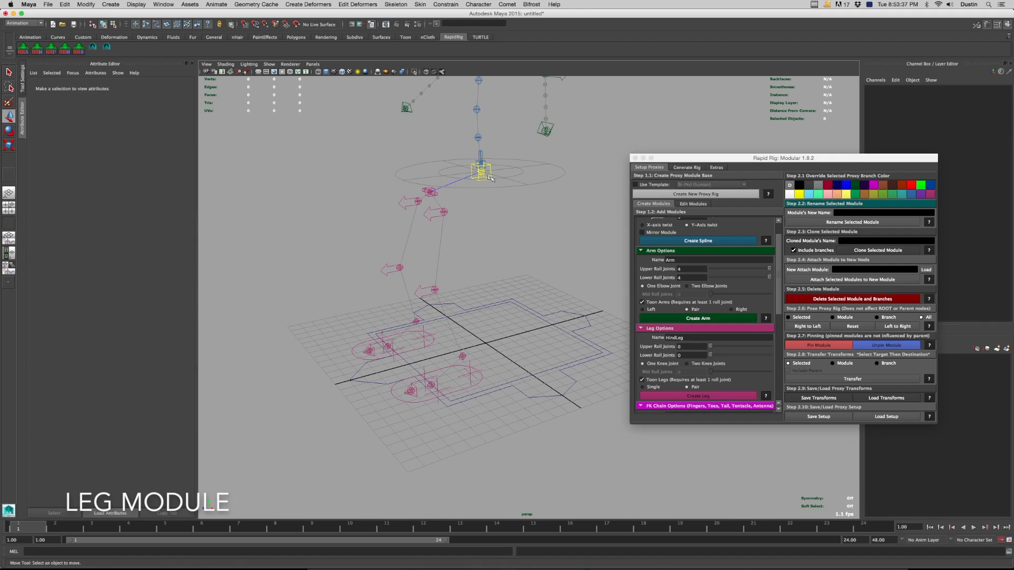
pyautogui.click(489, 177)
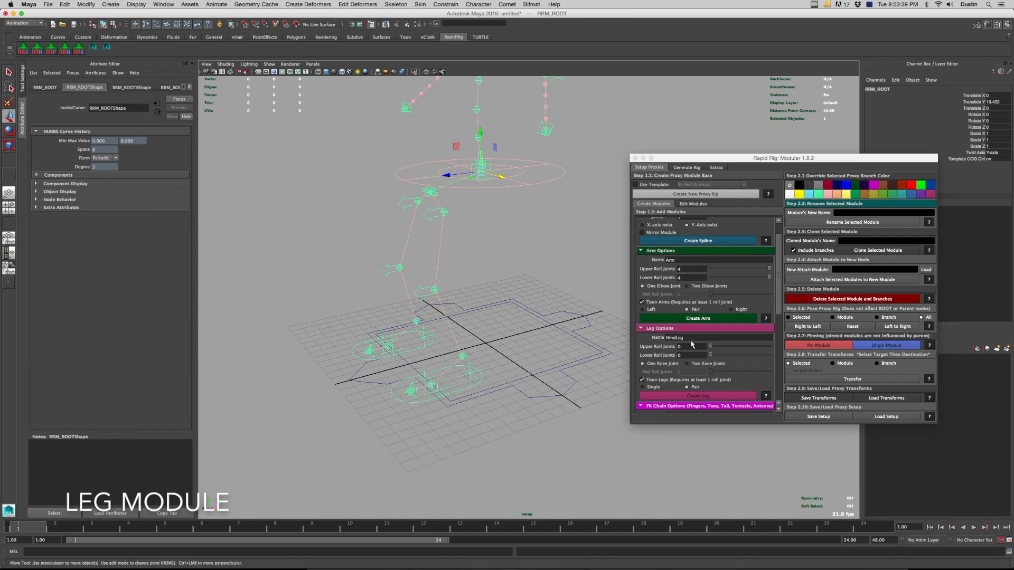
pyautogui.click(740, 348)
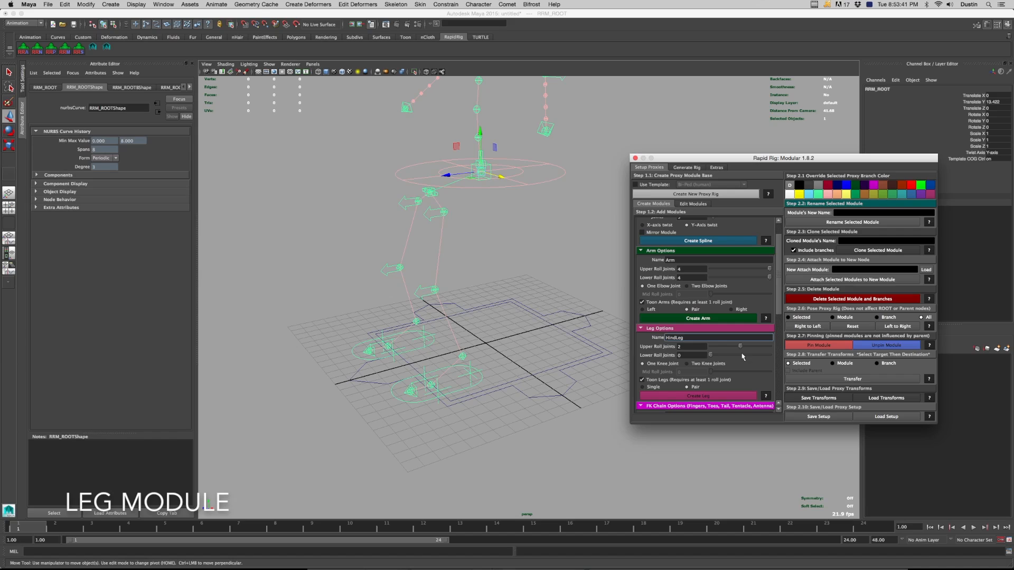
pyautogui.click(713, 366)
pyautogui.click(727, 399)
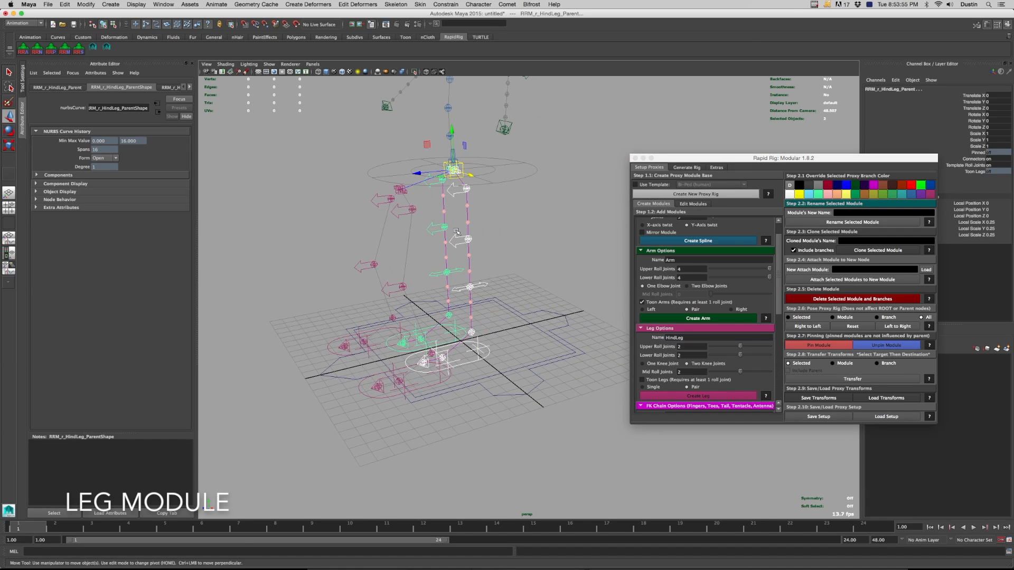
# Move the HindLeg parent control about 5 units back from the root and slightly down
pyautogui.moveTo(422, 175); pyautogui.dragTo(484, 178)
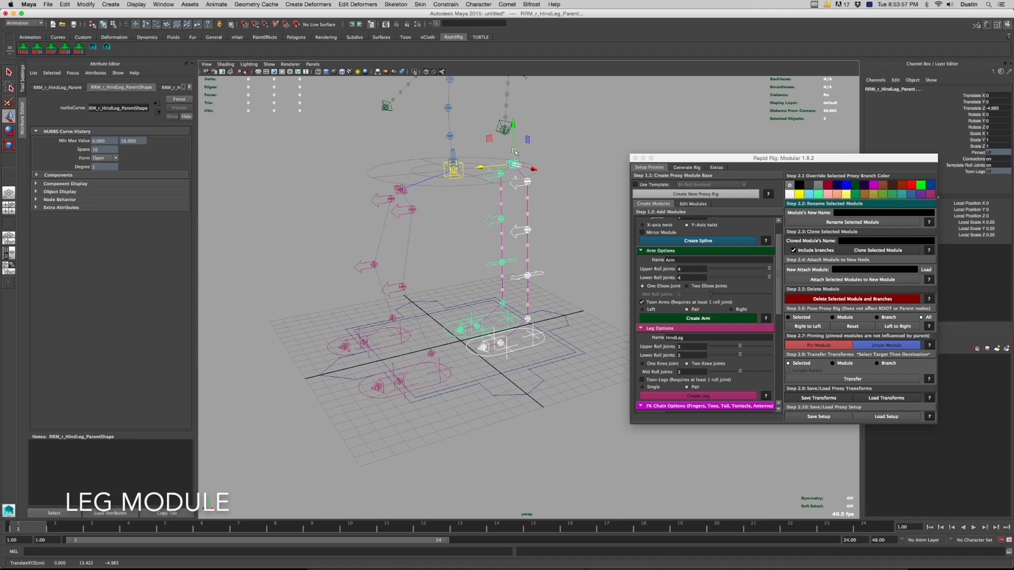
pyautogui.moveTo(512, 128); pyautogui.dragTo(512, 144)
pyautogui.click(446, 219)
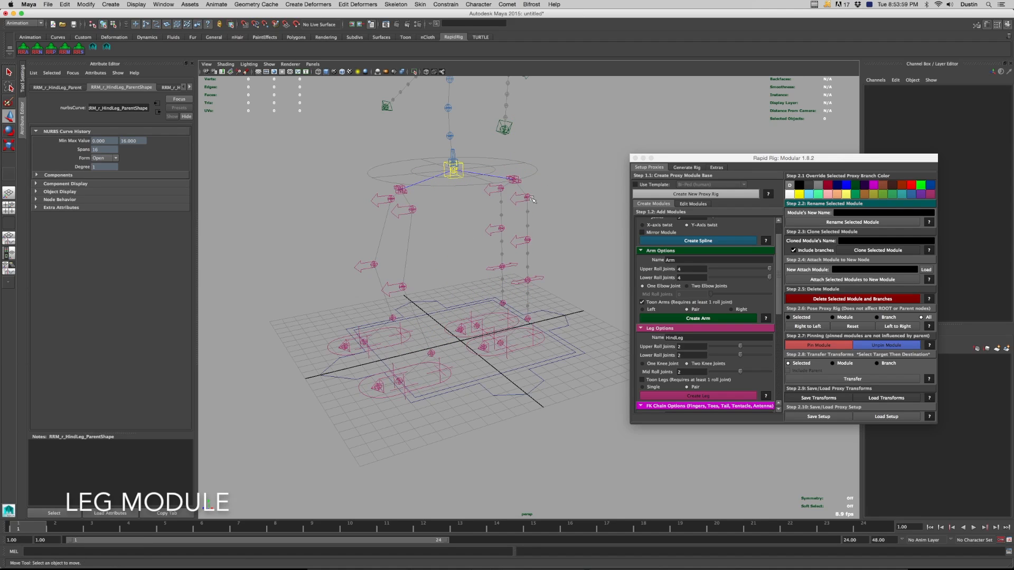
pyautogui.keyDown('alt'); pyautogui.moveTo(444, 218); pyautogui.dragTo(418, 214); pyautogui.keyUp('alt')
pyautogui.keyDown('alt'); pyautogui.moveTo(544, 220); pyautogui.dragTo(522, 212); pyautogui.keyUp('alt')
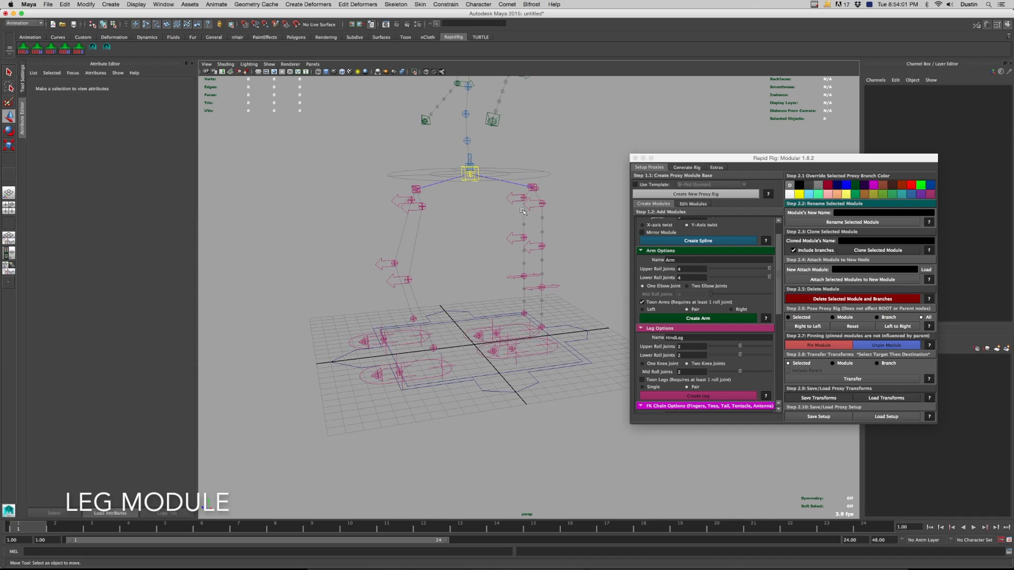
# Bend the left hind leg with its two knee controls, the second to about Y -0.6, Z -1.18, and mirror the pose left to right
pyautogui.keyDown('alt'); pyautogui.moveTo(510, 249); pyautogui.dragTo(533, 262); pyautogui.keyUp('alt')
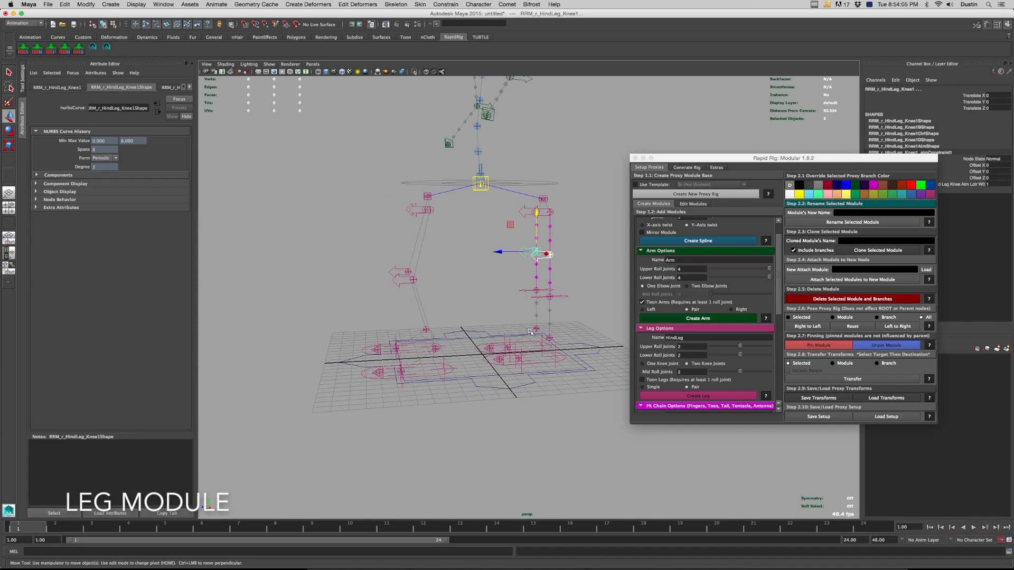
pyautogui.keyDown('alt'); pyautogui.moveTo(555, 306); pyautogui.dragTo(567, 315); pyautogui.keyUp('alt')
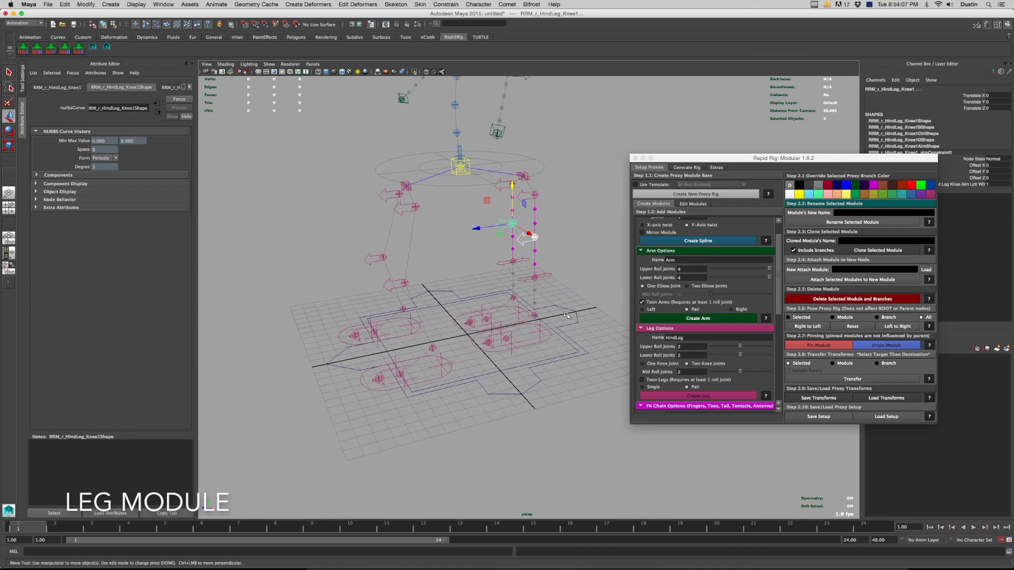
pyautogui.click(548, 277)
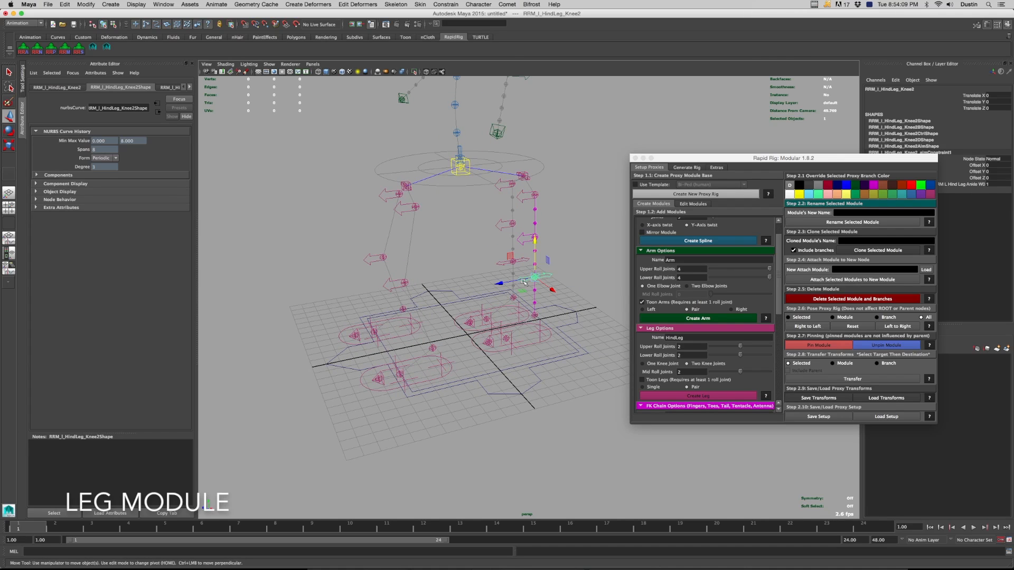
pyautogui.moveTo(506, 286); pyautogui.dragTo(508, 263)
pyautogui.click(540, 237)
pyautogui.moveTo(538, 216); pyautogui.dragTo(539, 222)
pyautogui.click(586, 295)
pyautogui.moveTo(584, 257); pyautogui.dragTo(581, 265)
pyautogui.moveTo(534, 288); pyautogui.dragTo(557, 320)
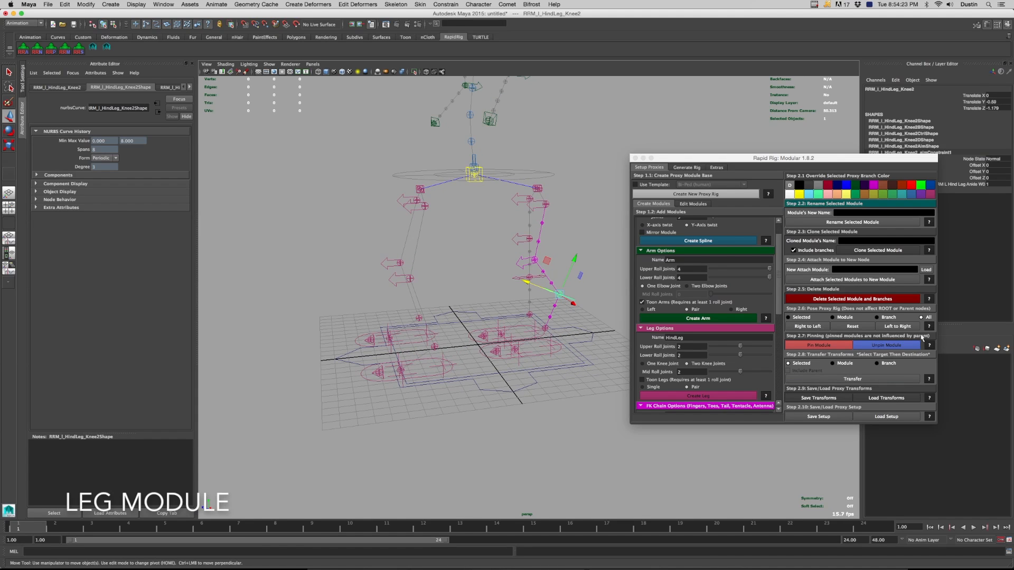
pyautogui.click(900, 326)
pyautogui.keyDown('alt'); pyautogui.moveTo(509, 290); pyautogui.dragTo(499, 318); pyautogui.keyUp('alt')
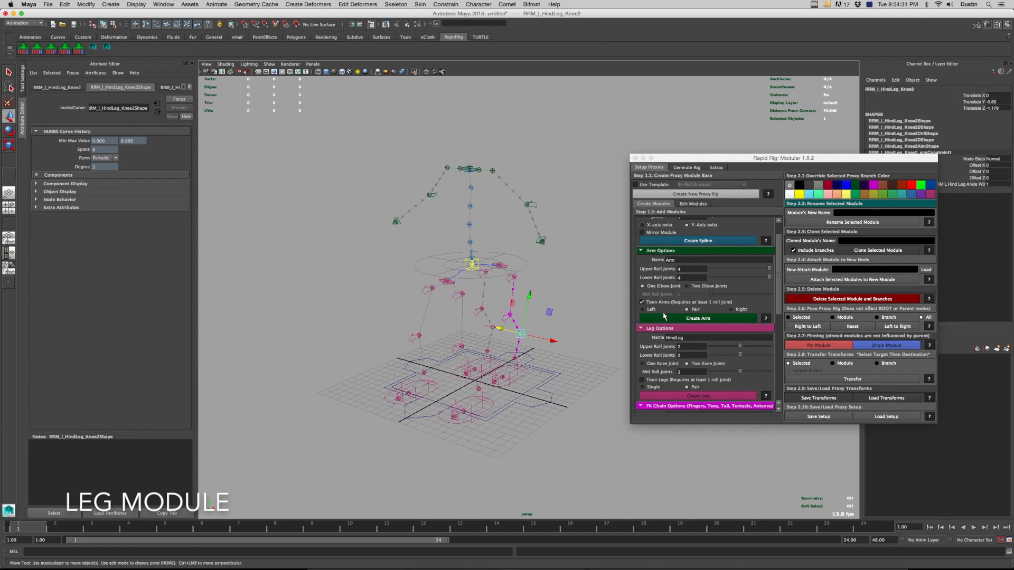
# Load the HindLeg module into the leg editing options and choose Two Knee Joints
pyautogui.click(694, 204)
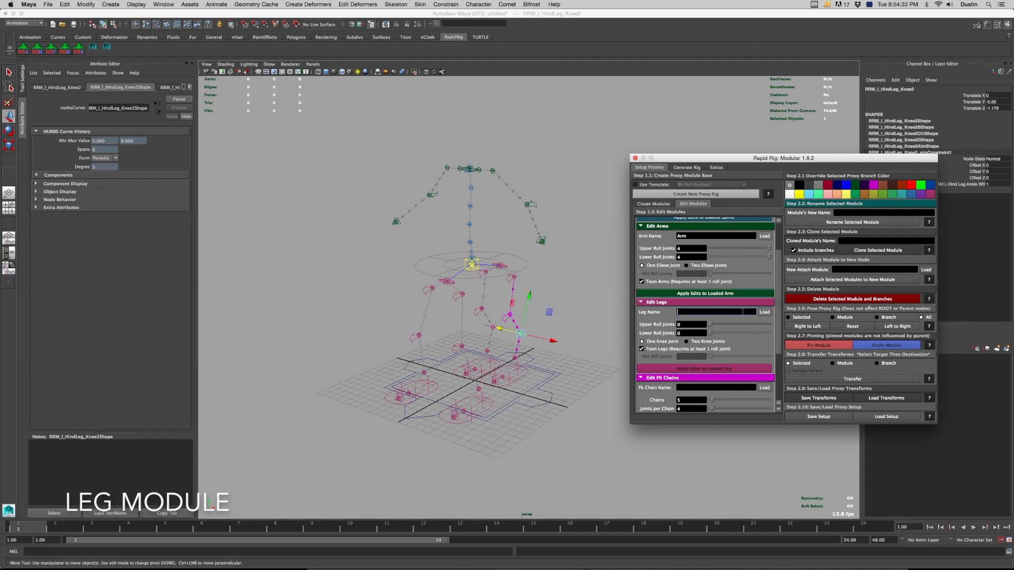
pyautogui.click(764, 312)
pyautogui.click(714, 342)
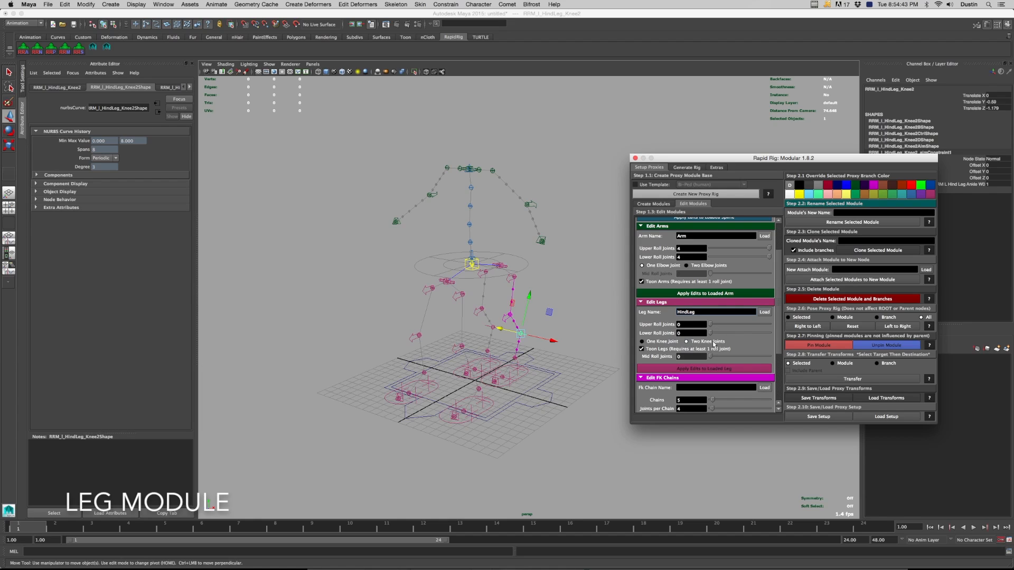
pyautogui.click(504, 343)
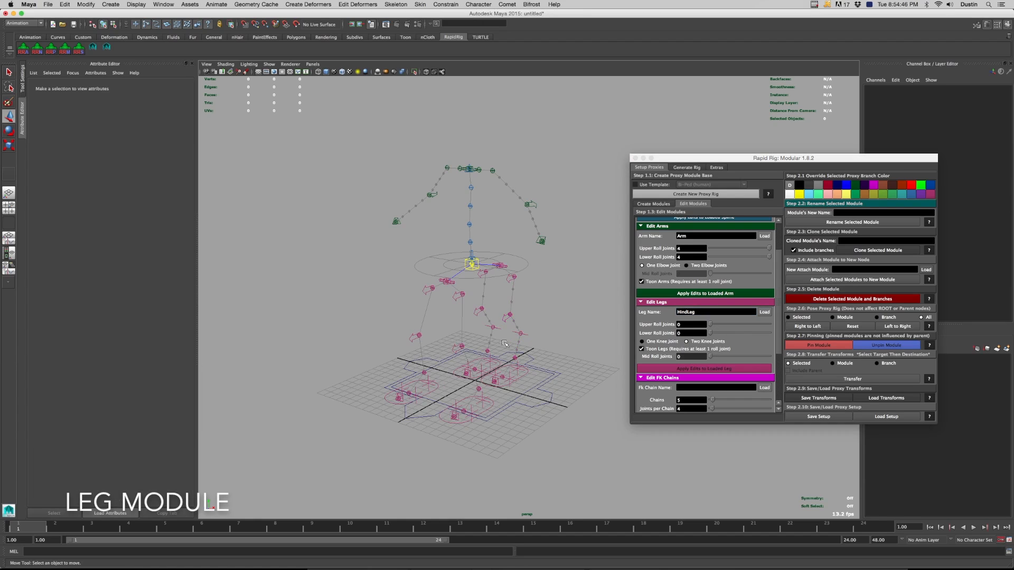
# Generate the modular rig under the name Character, declining the single hierarchy joint set
pyautogui.click(686, 168)
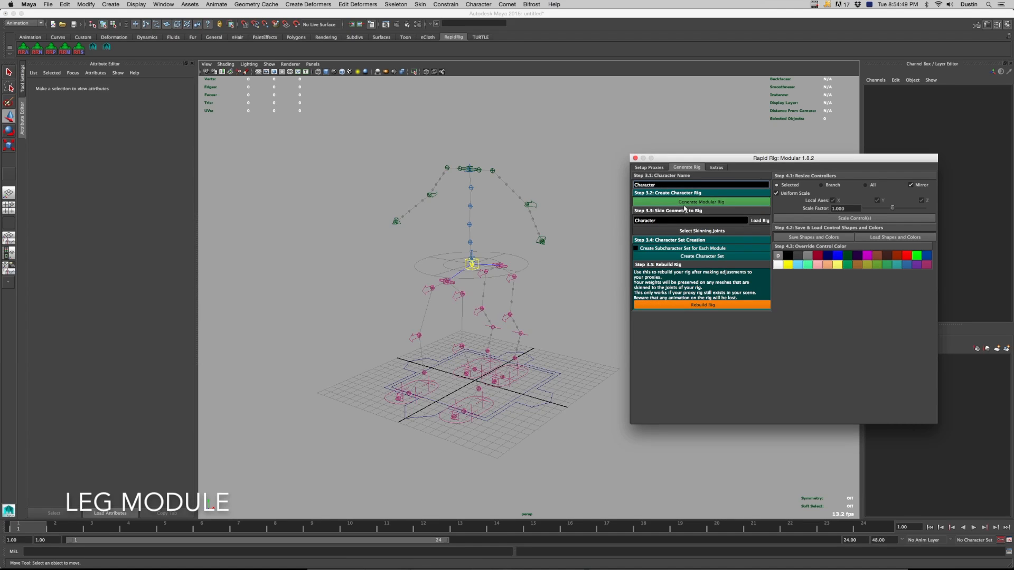
pyautogui.click(686, 202)
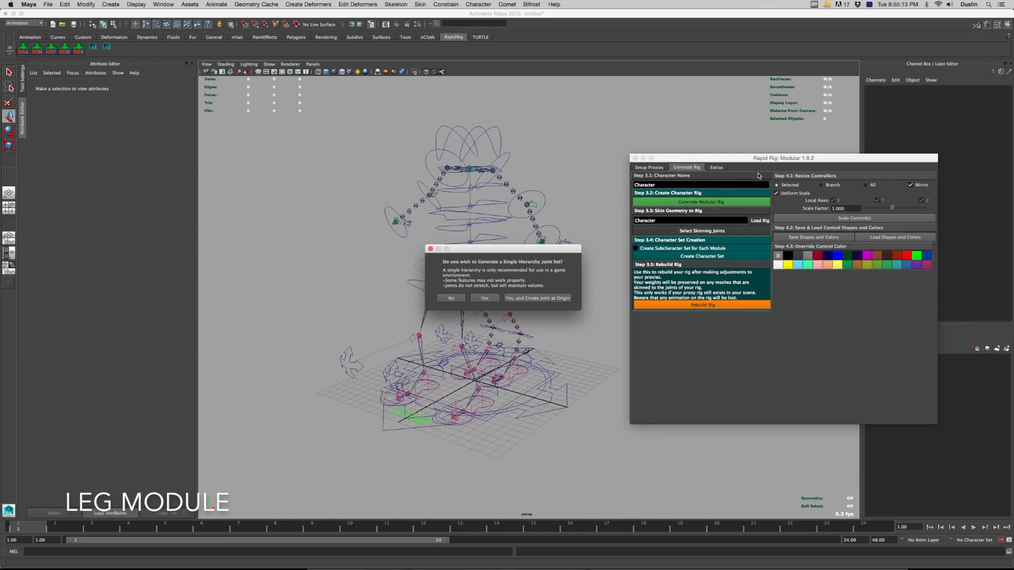
pyautogui.click(451, 299)
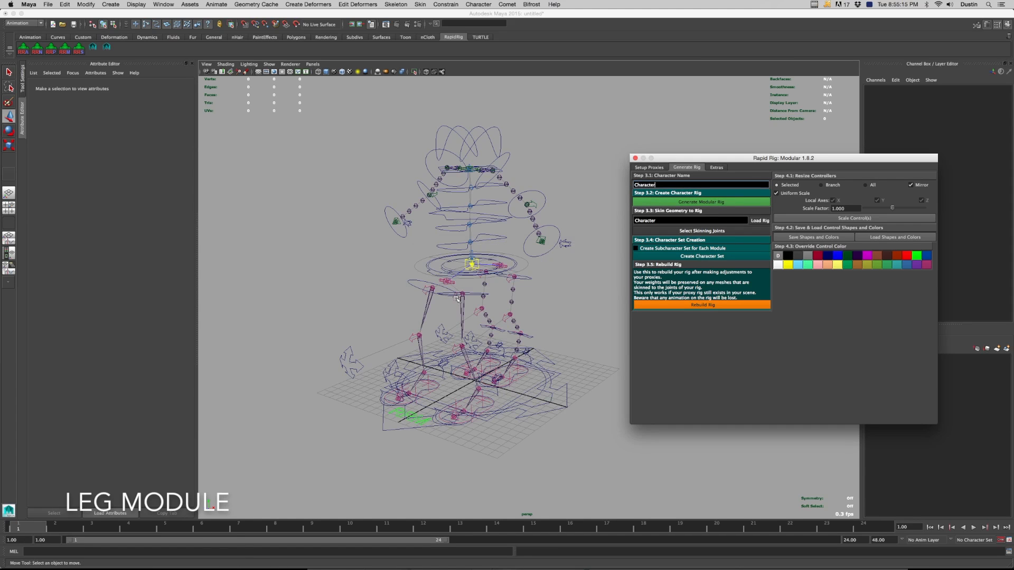
# Move the left front foot IK control well below the grid, to about Translate X 0.258, Y -6.855, Z 1.807
pyautogui.keyDown('alt'); pyautogui.moveTo(508, 345); pyautogui.dragTo(473, 343); pyautogui.keyUp('alt')
pyautogui.moveTo(727, 163); pyautogui.dragTo(803, 150)
pyautogui.moveTo(525, 365)
pyautogui.keyDown('alt'); pyautogui.mouseDown()
pyautogui.moveTo(470, 346)
pyautogui.moveTo(529, 370)
pyautogui.mouseUp(); pyautogui.keyUp('alt')
pyautogui.click(485, 402)
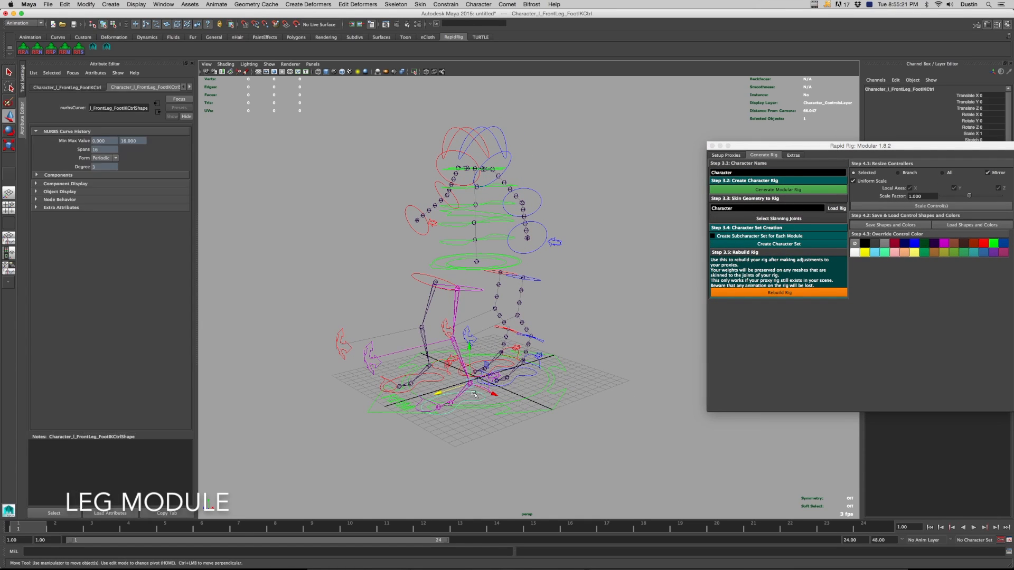
pyautogui.moveTo(826, 150); pyautogui.dragTo(789, 285)
pyautogui.keyDown('alt'); pyautogui.moveTo(476, 380); pyautogui.dragTo(458, 437); pyautogui.keyUp('alt')
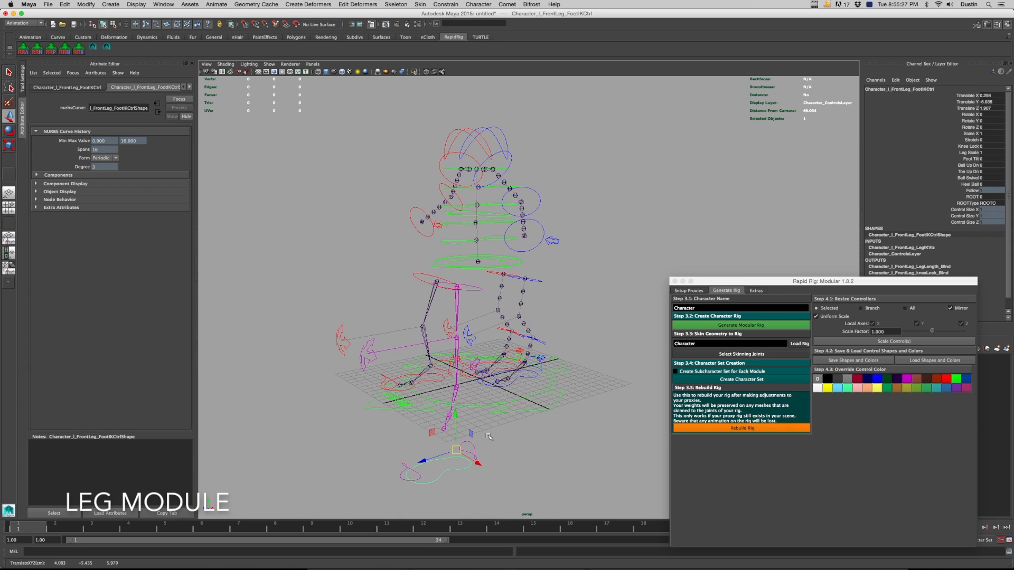
# Try out the Stretch and Knee Lock attributes of the left front foot control and undo the Knee Lock change
pyautogui.click(972, 140)
pyautogui.moveTo(653, 207); pyautogui.dragTo(666, 210, button='middle')
pyautogui.click(973, 146)
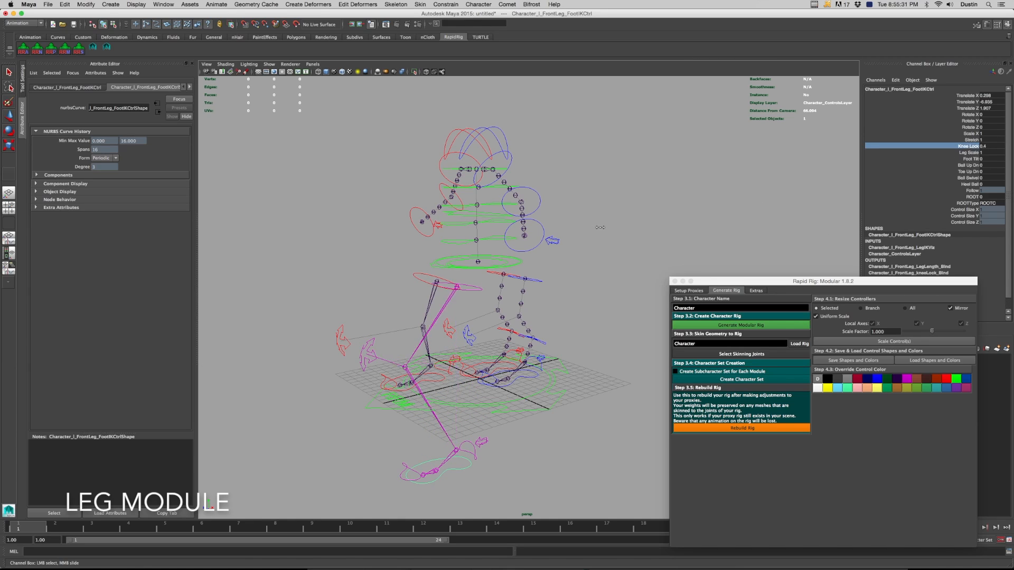
pyautogui.moveTo(823, 179); pyautogui.dragTo(792, 196, button='middle')
pyautogui.press('super+z')
# Test Leg Scale on the left front foot control and raise the foot to about Translate Y 2.608
pyautogui.click(972, 152)
pyautogui.moveTo(660, 223)
pyautogui.mouseDown(button='middle')
pyautogui.moveTo(670, 222)
pyautogui.moveTo(661, 224)
pyautogui.mouseUp(button='middle')
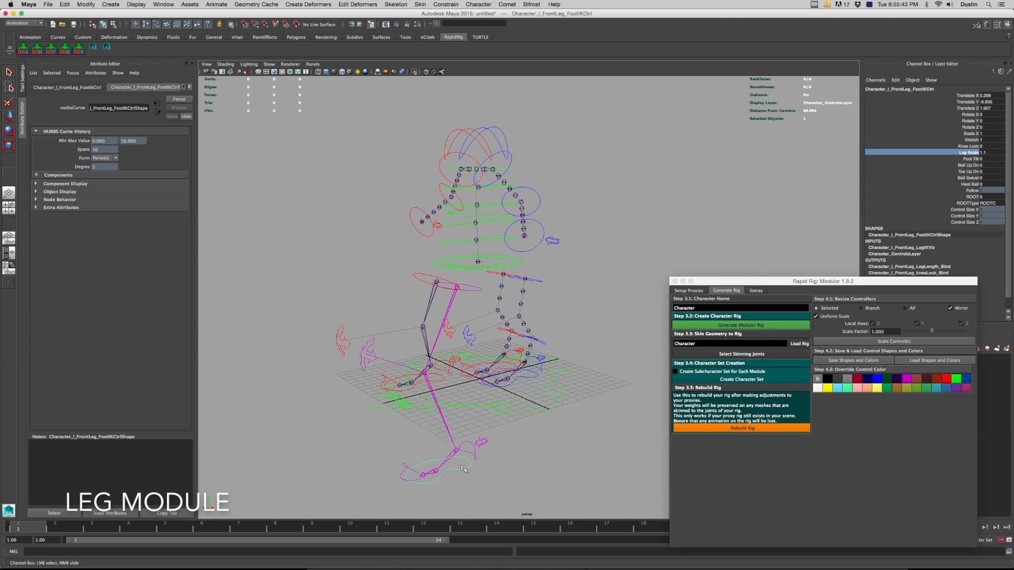
pyautogui.press('w')
pyautogui.moveTo(457, 414); pyautogui.dragTo(462, 330)
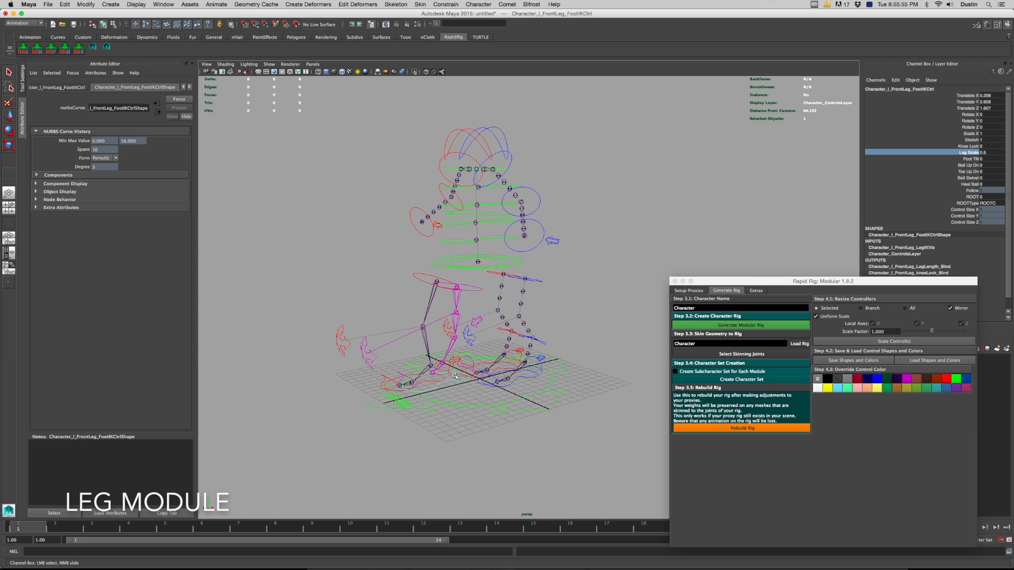
# Undo the last foot move and Leg Scale change, and set the left front foot control's translation to 0 on all axes
pyautogui.press('w')
pyautogui.moveTo(453, 337); pyautogui.dragTo(485, 378)
pyautogui.press('super+z')
pyautogui.press('super+z')
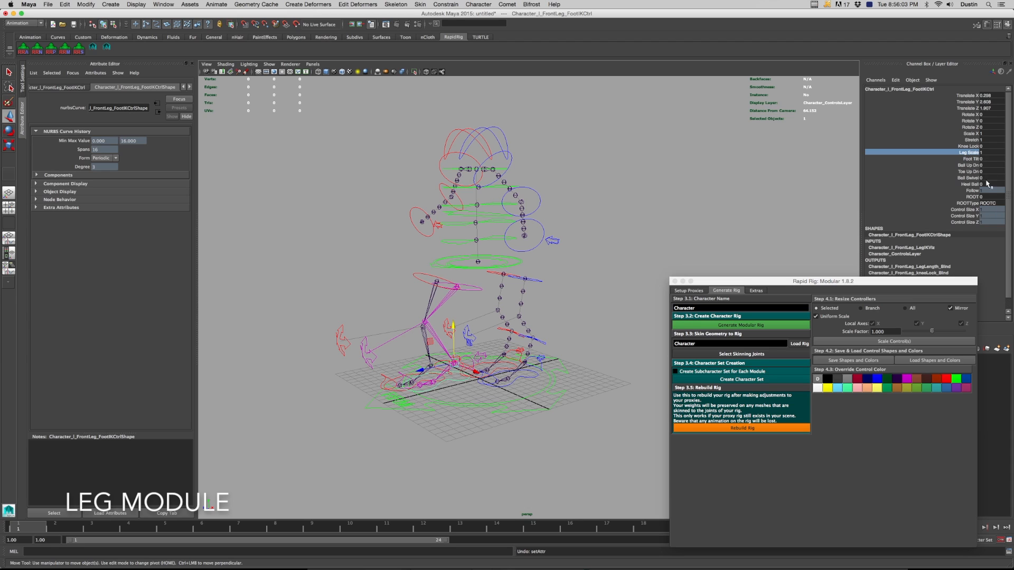
pyautogui.moveTo(987, 108); pyautogui.dragTo(989, 100)
pyautogui.press('Return')
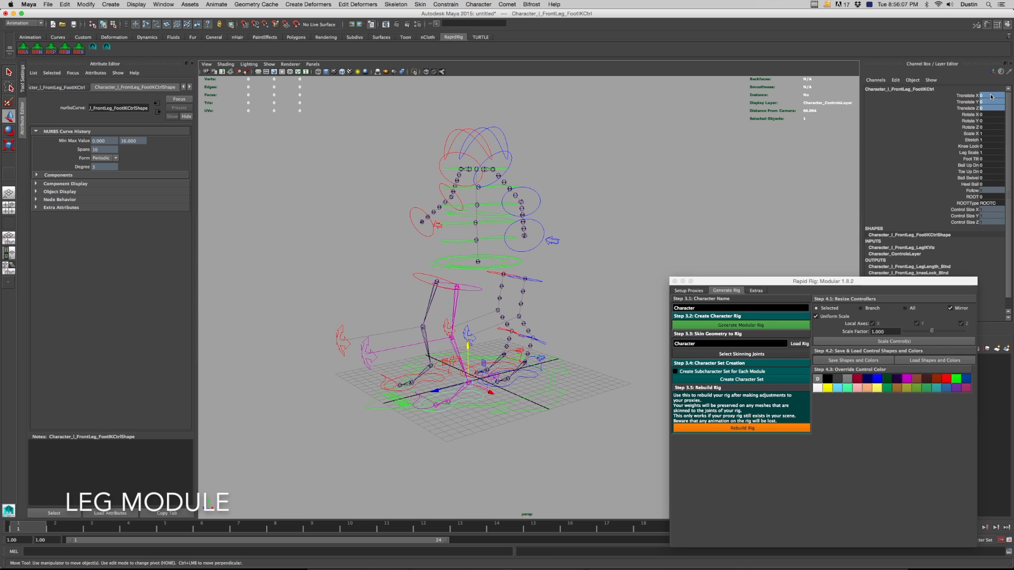
# Test the Foot Tilt and Ball Up Dn attributes of the left front foot control and undo the changes
pyautogui.keyDown('alt'); pyautogui.moveTo(516, 308); pyautogui.dragTo(575, 318); pyautogui.keyUp('alt')
pyautogui.keyDown('alt'); pyautogui.moveTo(575, 318); pyautogui.dragTo(570, 296, button='middle'); pyautogui.keyUp('alt')
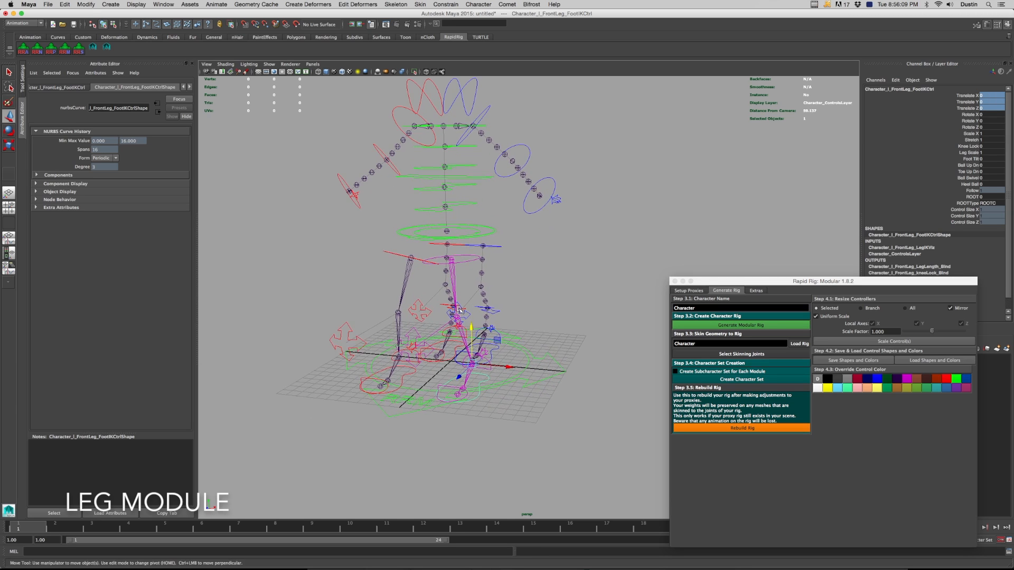
pyautogui.click(974, 159)
pyautogui.moveTo(696, 232); pyautogui.dragTo(438, 378, button='middle')
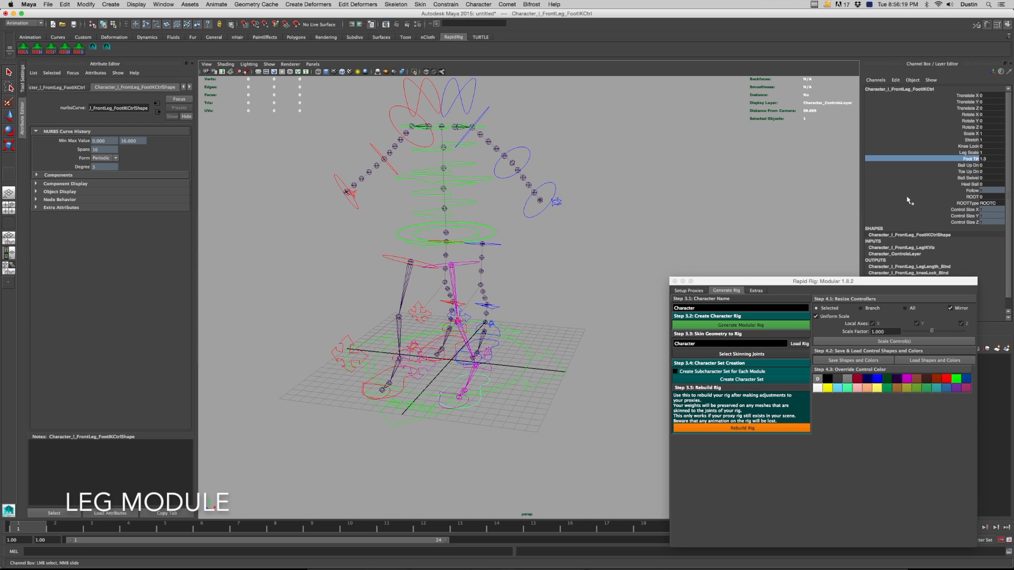
pyautogui.keyDown('alt'); pyautogui.moveTo(802, 208); pyautogui.dragTo(811, 209, button='middle'); pyautogui.keyUp('alt')
pyautogui.click(973, 165)
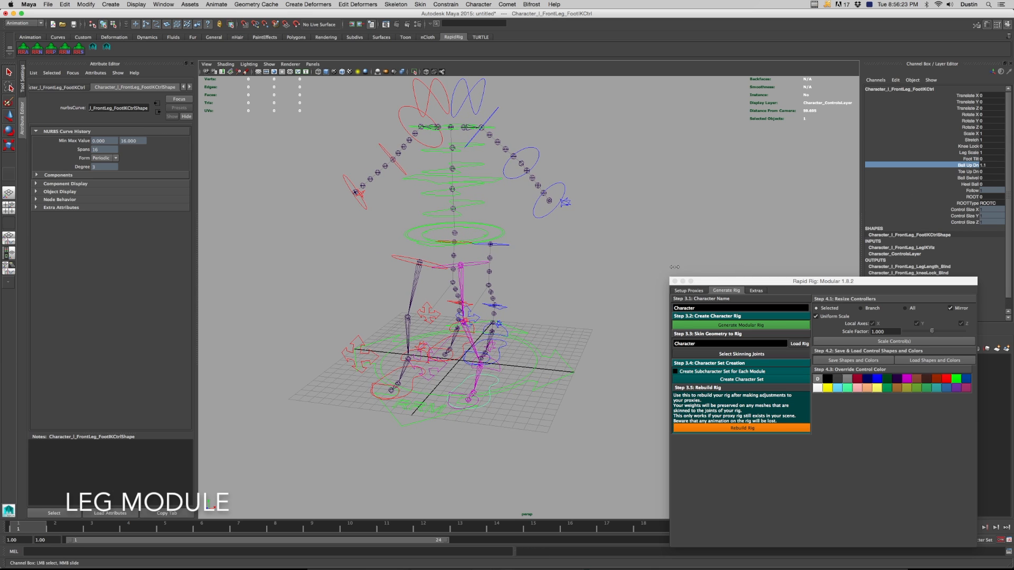
pyautogui.moveTo(654, 266); pyautogui.dragTo(711, 259, button='middle')
pyautogui.press('super+z')
# Test the Toe Up Dn, Ball Swivel and Heel Ball attributes of the left front foot control, undoing the changes
pyautogui.keyDown('alt'); pyautogui.moveTo(711, 260); pyautogui.dragTo(657, 253); pyautogui.keyUp('alt')
pyautogui.click(960, 172)
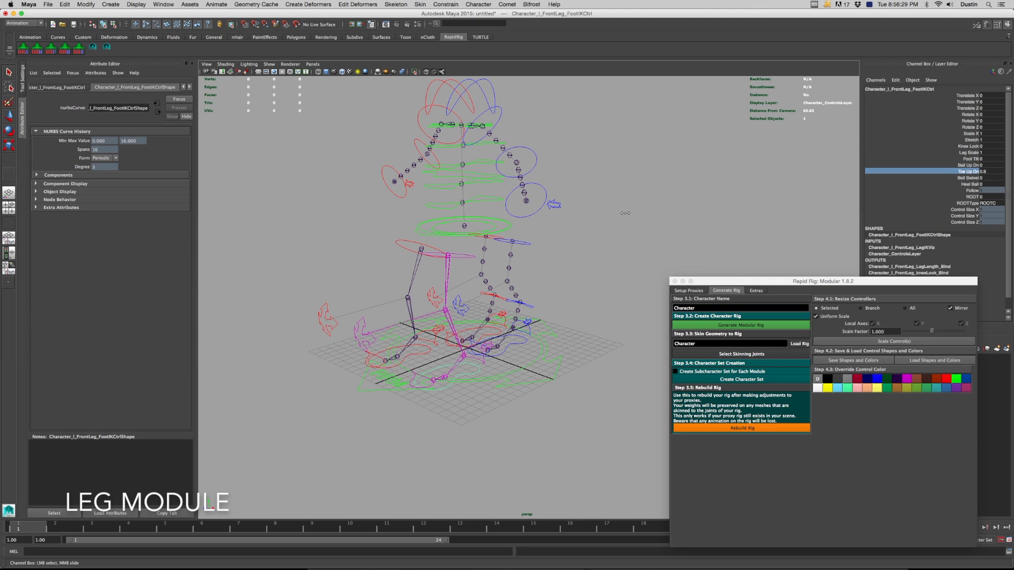
pyautogui.click(969, 179)
pyautogui.moveTo(576, 230)
pyautogui.mouseDown(button='middle')
pyautogui.moveTo(599, 230)
pyautogui.moveTo(561, 230)
pyautogui.mouseUp(button='middle')
pyautogui.press('super+z')
pyautogui.click(962, 185)
pyautogui.moveTo(770, 215); pyautogui.dragTo(715, 225, button='middle')
pyautogui.press('super+z')
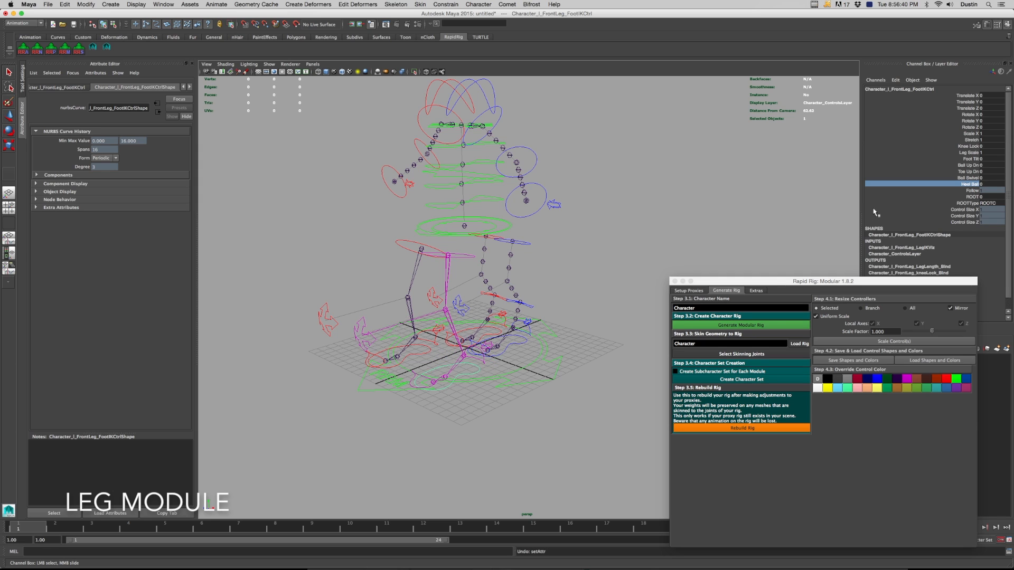
# Test the left front foot's ROOT follow attribute at 1 by moving the ROOT control, undo the move and return ROOT to 0
pyautogui.click(977, 197)
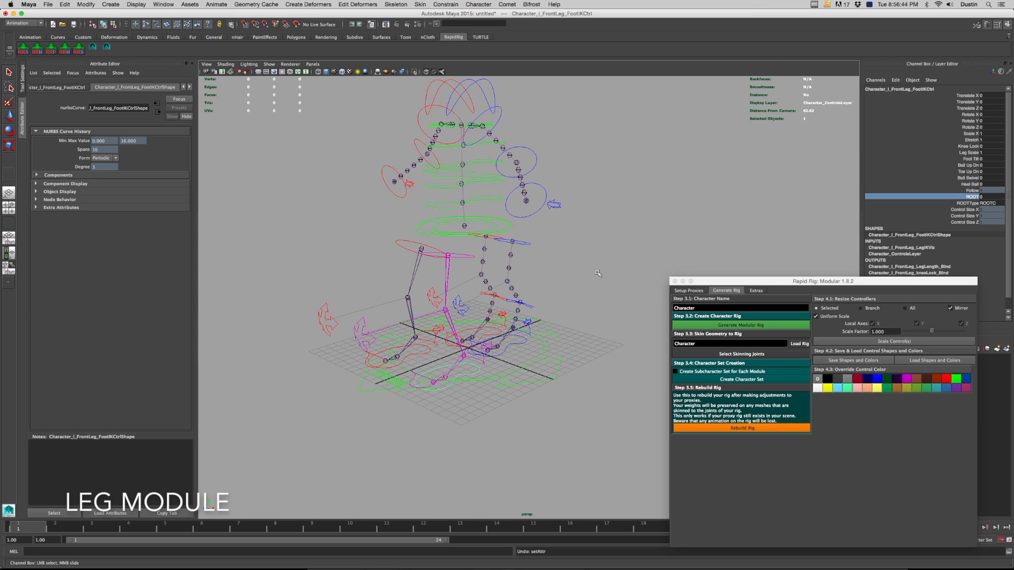
pyautogui.click(502, 230)
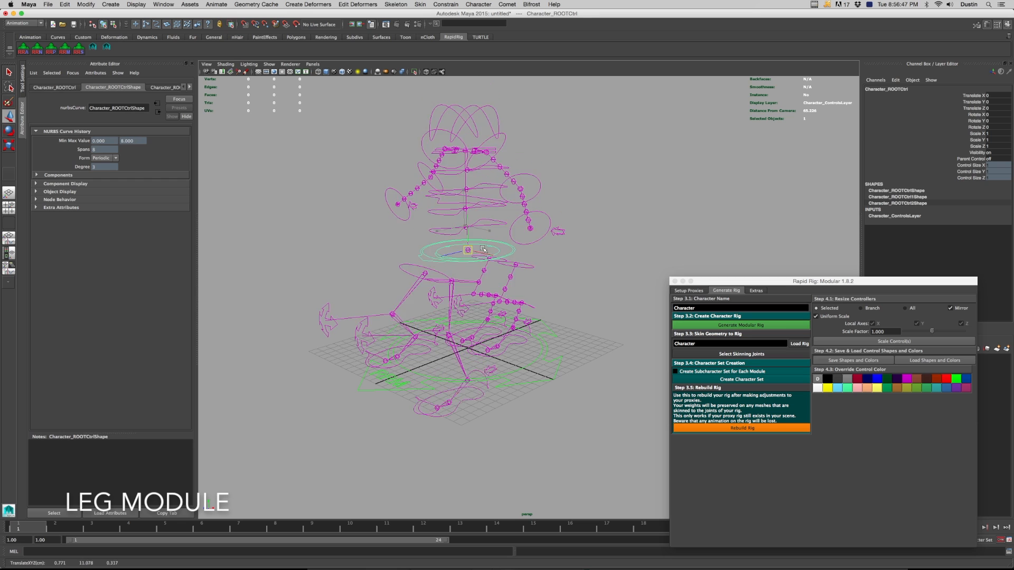
pyautogui.moveTo(474, 229)
pyautogui.mouseDown()
pyautogui.moveTo(450, 236)
pyautogui.moveTo(469, 262)
pyautogui.moveTo(460, 241)
pyautogui.mouseUp()
pyautogui.press('super+z')
pyautogui.click(466, 372)
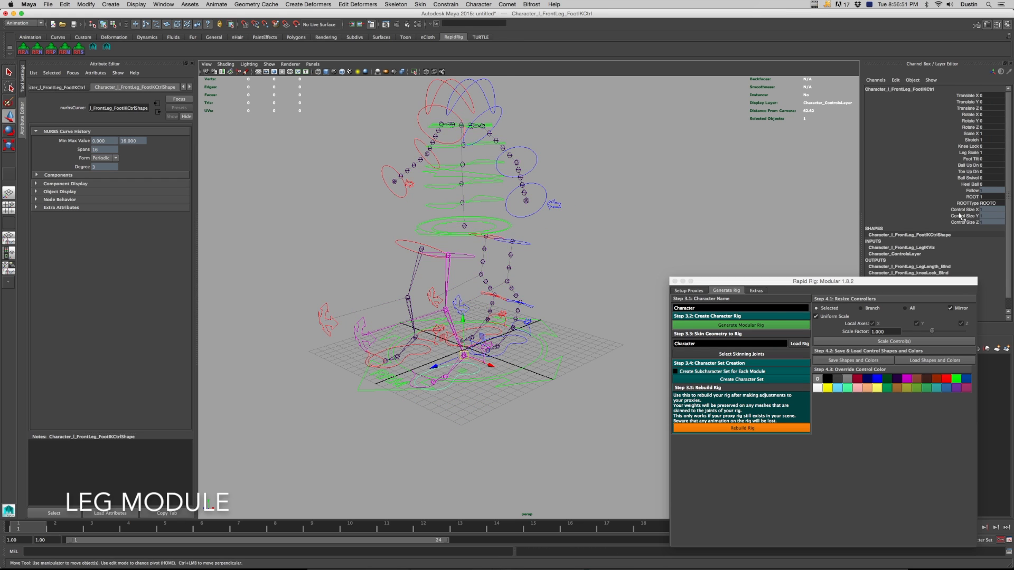
pyautogui.click(971, 197)
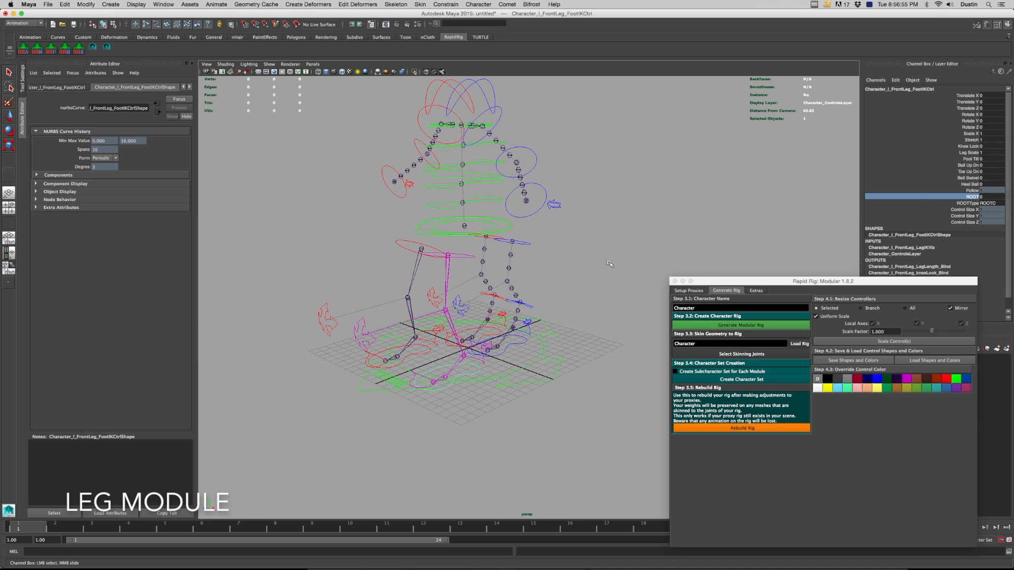
# Switch the left front leg from IK to FK on its switch control
pyautogui.keyDown('alt'); pyautogui.moveTo(484, 297); pyautogui.dragTo(488, 317, button='right'); pyautogui.keyUp('alt')
pyautogui.moveTo(485, 351)
pyautogui.keyDown('alt'); pyautogui.mouseDown()
pyautogui.moveTo(465, 346)
pyautogui.moveTo(477, 348)
pyautogui.mouseUp(); pyautogui.keyUp('alt')
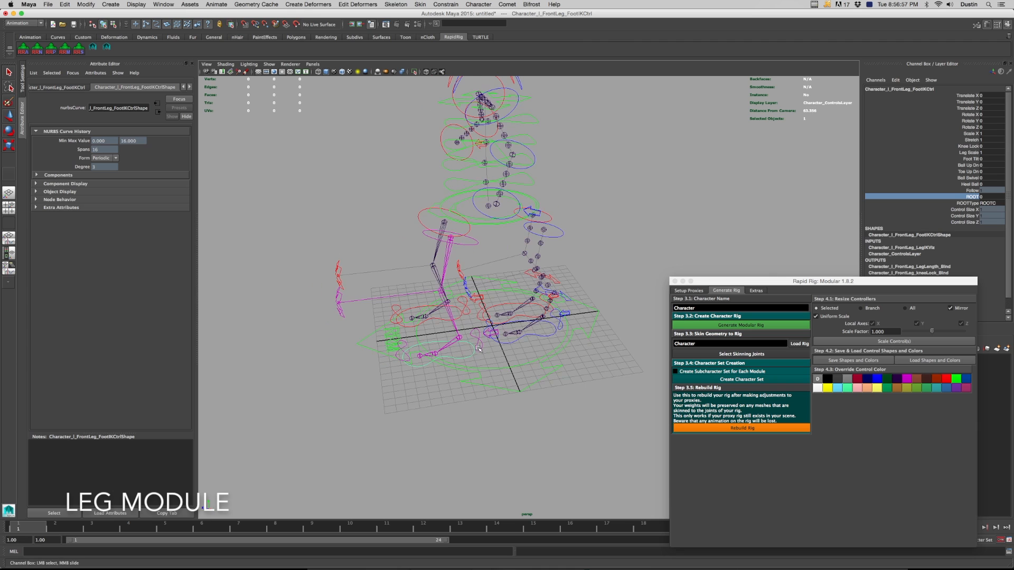
pyautogui.click(486, 334)
pyautogui.press('w')
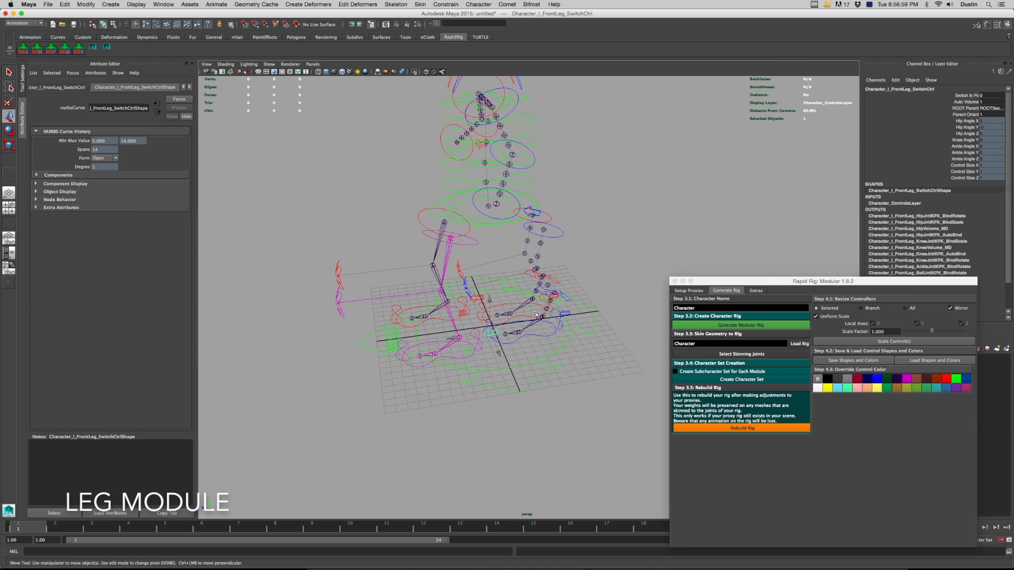
pyautogui.click(969, 96)
pyautogui.moveTo(627, 190); pyautogui.dragTo(642, 198, button='middle')
# Rotate the left front hip FK control to about X -26.021, Y -14.554, Z -5.204
pyautogui.click(473, 253)
pyautogui.press('e')
pyautogui.moveTo(483, 252); pyautogui.dragTo(461, 234)
pyautogui.press('w')
pyautogui.press('super+z')
pyautogui.keyDown('alt'); pyautogui.moveTo(498, 308); pyautogui.dragTo(501, 328); pyautogui.keyUp('alt')
pyautogui.keyDown('alt'); pyautogui.moveTo(434, 384); pyautogui.dragTo(429, 385); pyautogui.keyUp('alt')
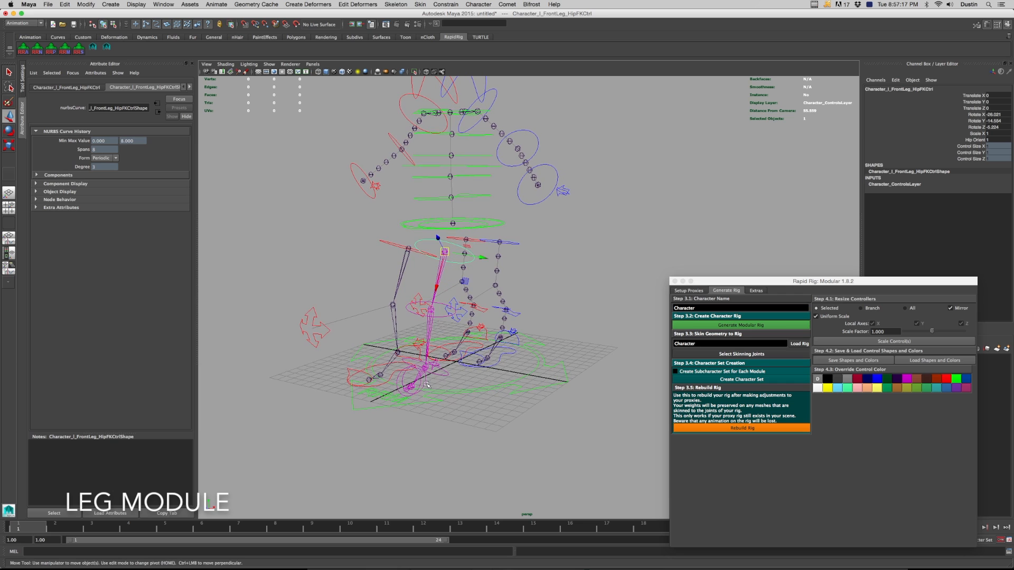
# Pose the left front leg raised forward with a bent knee using its FK controls, and clear the selection
pyautogui.click(422, 386)
pyautogui.press('e')
pyautogui.moveTo(402, 376); pyautogui.dragTo(399, 397)
pyautogui.keyDown('alt'); pyautogui.moveTo(520, 296); pyautogui.dragTo(379, 230); pyautogui.keyUp('alt')
pyautogui.click(466, 257)
pyautogui.click(378, 229)
pyautogui.keyDown('alt'); pyautogui.moveTo(520, 337); pyautogui.dragTo(470, 348); pyautogui.keyUp('alt')
pyautogui.keyDown('alt'); pyautogui.moveTo(470, 348); pyautogui.dragTo(573, 365, button='right'); pyautogui.keyUp('alt')
pyautogui.keyDown('alt'); pyautogui.moveTo(573, 364); pyautogui.dragTo(520, 369, button='middle'); pyautogui.keyUp('alt')
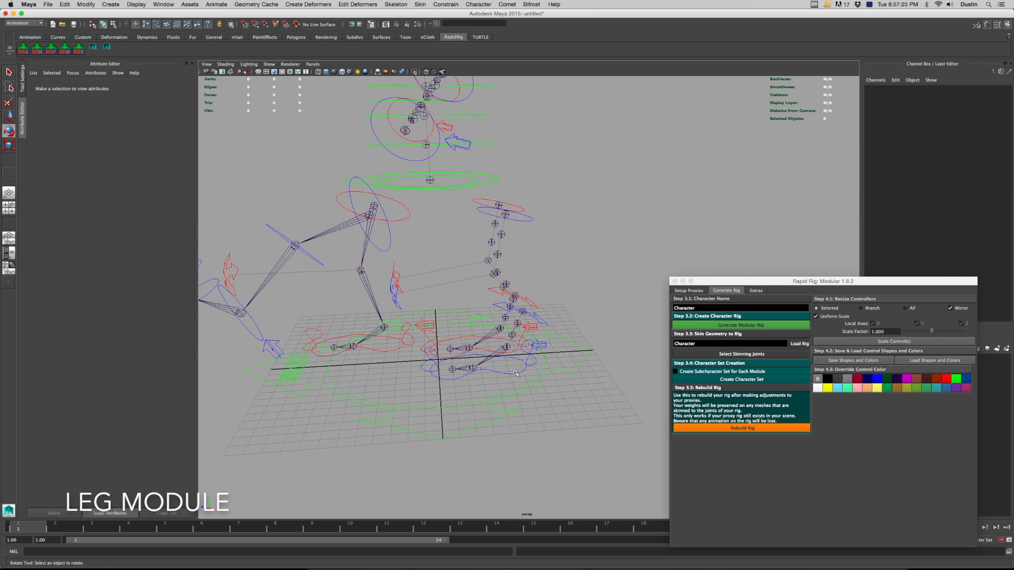
# Move the Rapid Rig window out of the way and pull the left hind foot IK control down and back beyond the leg's reach
pyautogui.click(515, 374)
pyautogui.moveTo(766, 280); pyautogui.dragTo(744, 381)
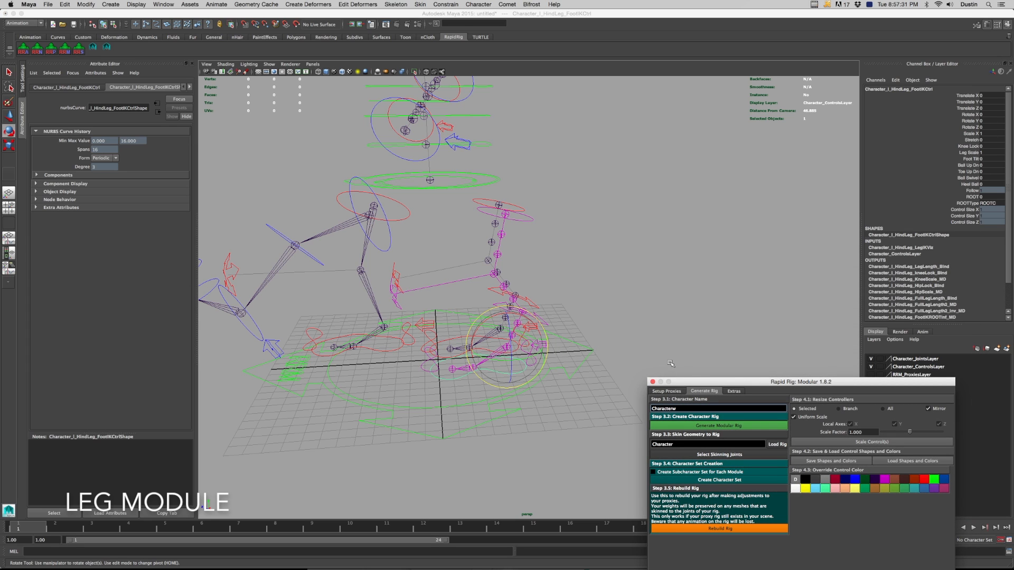
pyautogui.press('w')
pyautogui.moveTo(504, 348); pyautogui.dragTo(576, 429)
pyautogui.keyDown('alt'); pyautogui.moveTo(637, 364); pyautogui.dragTo(628, 334, button='middle'); pyautogui.keyUp('alt')
# Test Stretch on the left hind foot control and move the foot to about Translate X 2.854, Y -6.018
pyautogui.click(971, 140)
pyautogui.moveTo(639, 217); pyautogui.dragTo(646, 218, button='middle')
pyautogui.keyDown('alt'); pyautogui.moveTo(615, 320); pyautogui.dragTo(597, 294, button='middle'); pyautogui.keyUp('alt')
pyautogui.press('w')
pyautogui.moveTo(575, 381)
pyautogui.mouseDown()
pyautogui.moveTo(507, 258)
pyautogui.moveTo(512, 296)
pyautogui.moveTo(570, 401)
pyautogui.moveTo(505, 238)
pyautogui.moveTo(634, 372)
pyautogui.moveTo(665, 380)
pyautogui.moveTo(596, 282)
pyautogui.moveTo(545, 350)
pyautogui.moveTo(569, 376)
pyautogui.mouseUp()
pyautogui.keyDown('alt'); pyautogui.moveTo(569, 376); pyautogui.dragTo(609, 390); pyautogui.keyUp('alt')
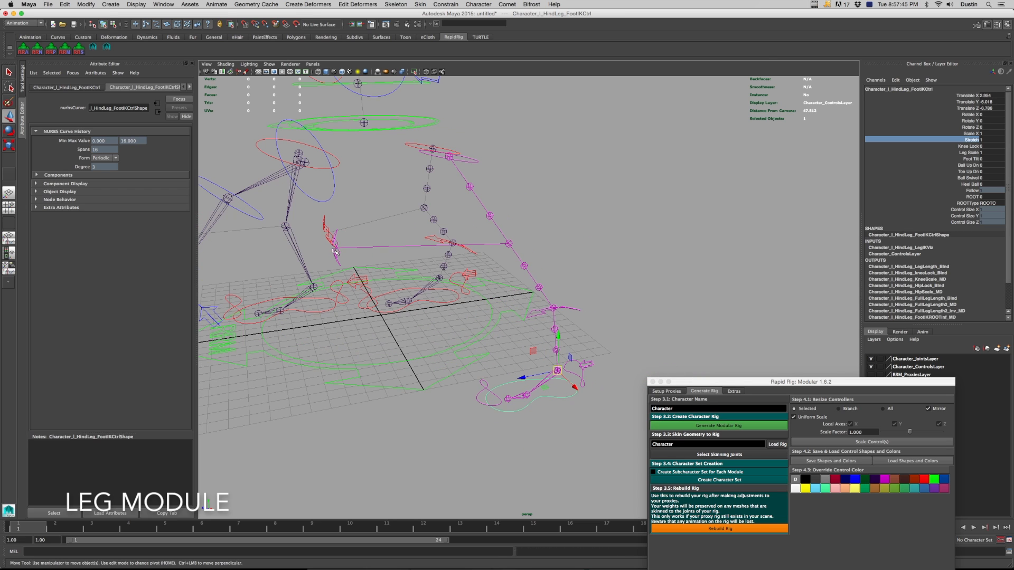
# Try Knee Lock on the left hind foot control and lift the foot to about Translate X -0.791, Y 2.705, Z -6.472
pyautogui.click(971, 147)
pyautogui.moveTo(686, 220)
pyautogui.mouseDown(button='middle')
pyautogui.moveTo(697, 224)
pyautogui.moveTo(678, 220)
pyautogui.mouseUp(button='middle')
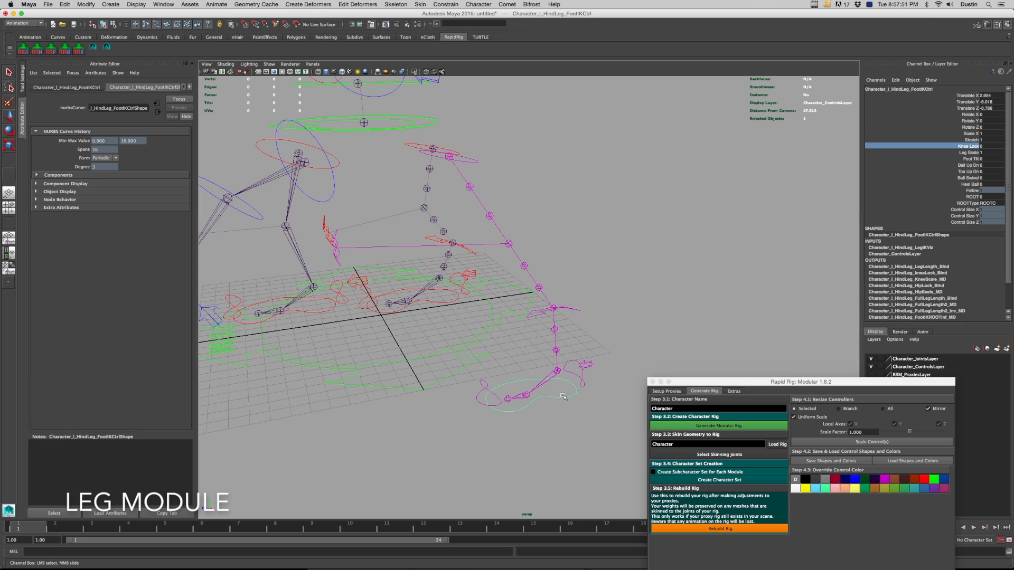
pyautogui.press('w')
pyautogui.moveTo(570, 401); pyautogui.dragTo(547, 229)
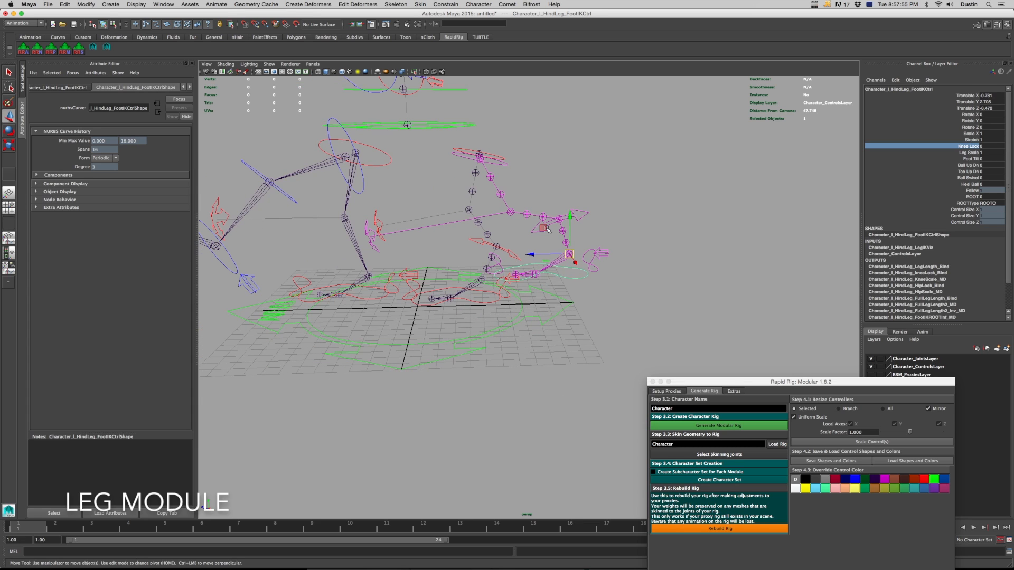
# Lower the left hind foot to see how the lower leg IK control responds, and select that lower leg control
pyautogui.click(579, 218)
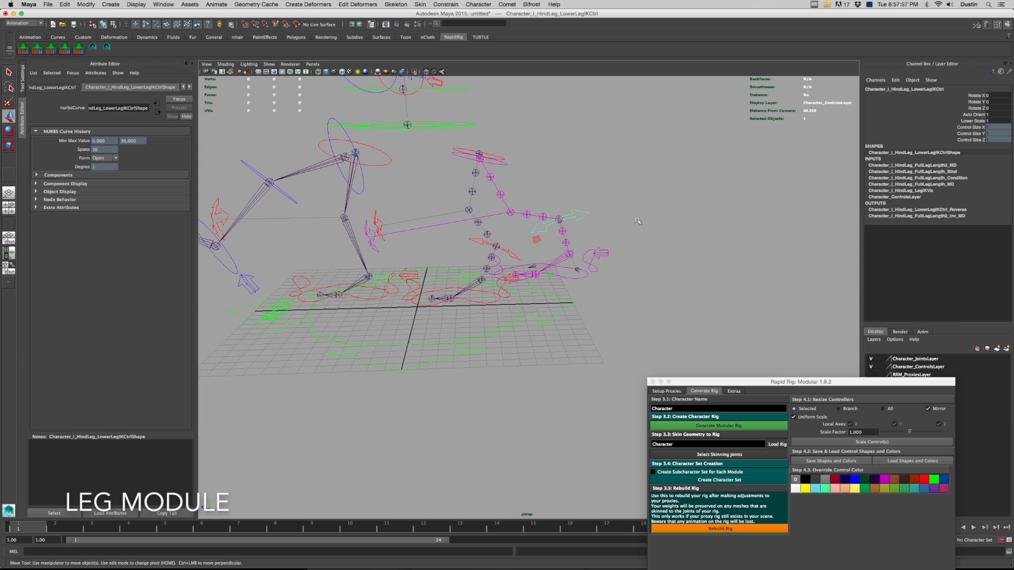
pyautogui.press('e')
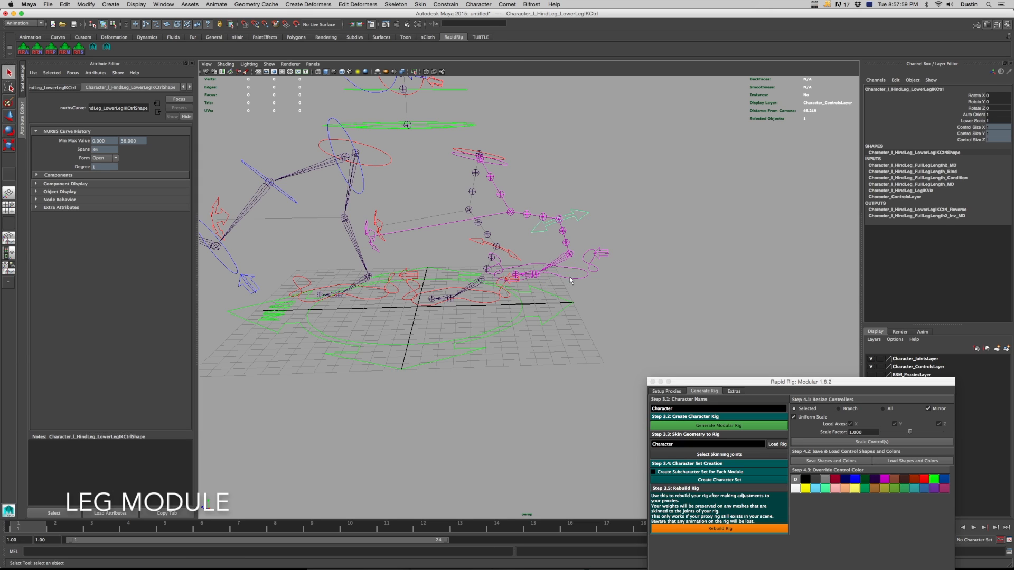
pyautogui.click(544, 277)
pyautogui.press('w')
pyautogui.moveTo(543, 277); pyautogui.dragTo(582, 239)
pyautogui.click(582, 239)
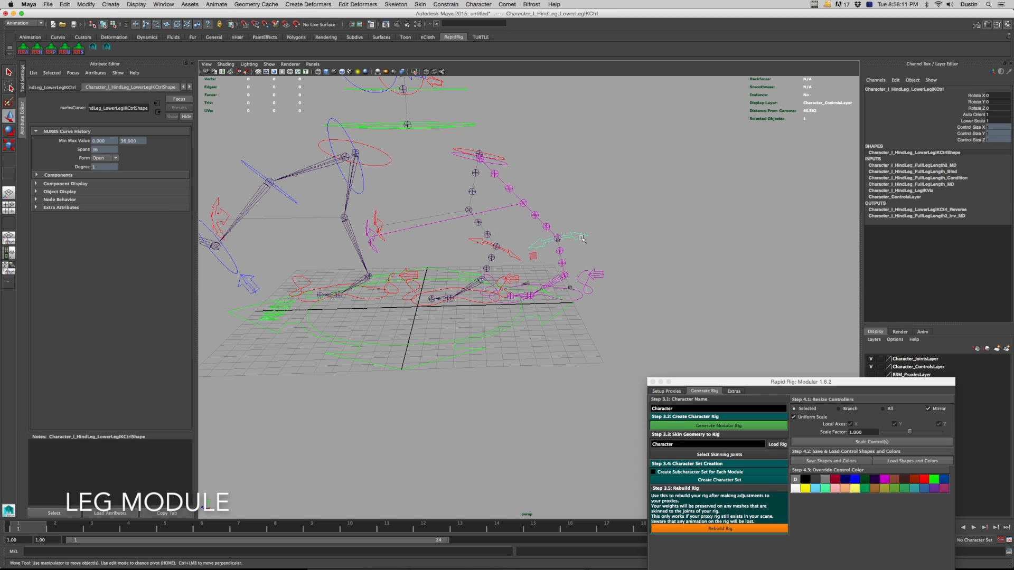
# Move the left hind foot to about Translate X -0.389, Y 0.687, Z -3.817 and try the lower leg control's Auto Orient attribute
pyautogui.click(977, 115)
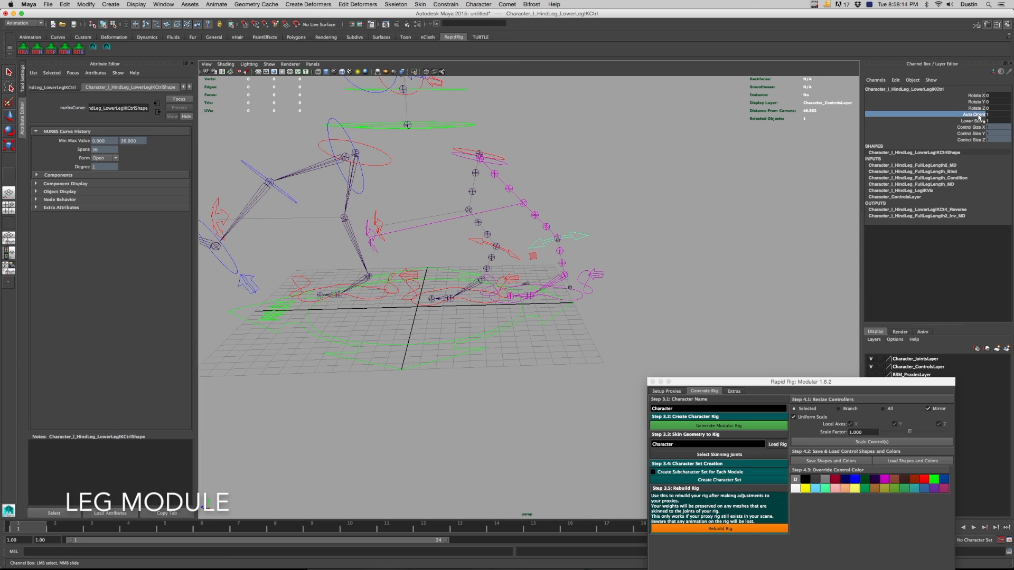
pyautogui.click(585, 299)
pyautogui.moveTo(585, 299); pyautogui.dragTo(534, 283)
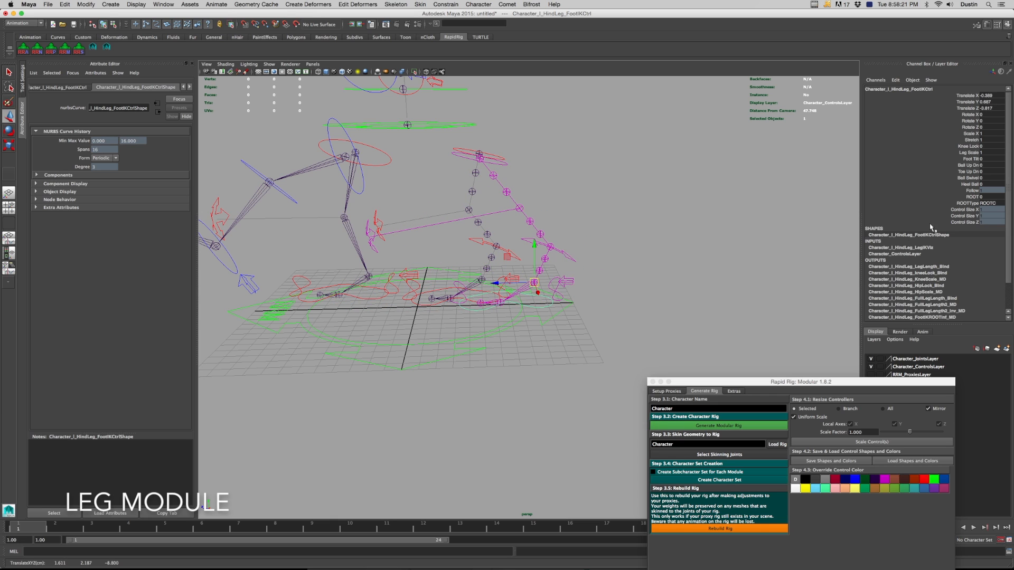
pyautogui.click(579, 263)
pyautogui.click(971, 120)
pyautogui.click(972, 114)
pyautogui.moveTo(633, 184); pyautogui.dragTo(654, 185, button='middle')
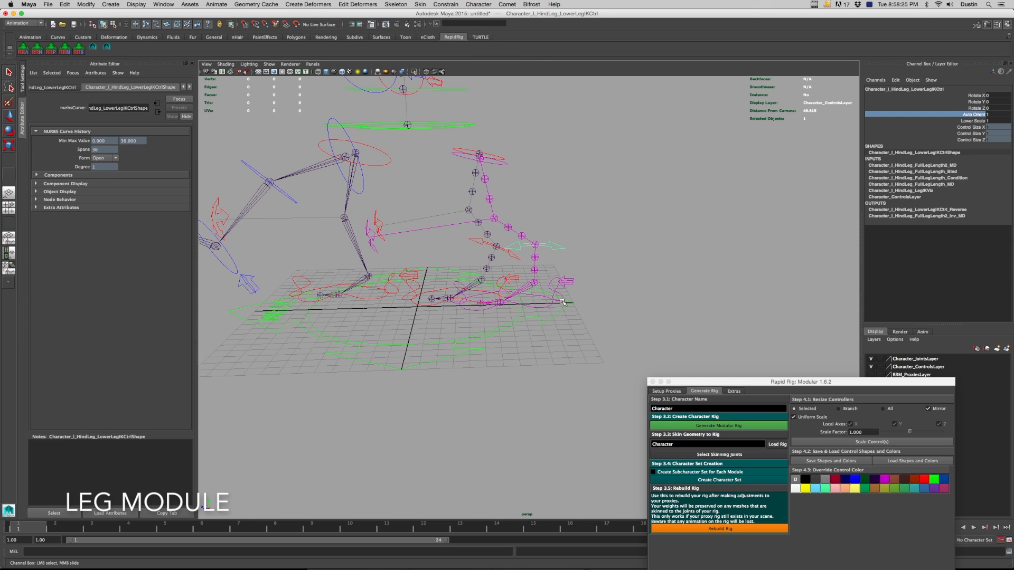
# Move the left hind foot IK control forward to about Translate Z -2.191, keeping it just above the grid
pyautogui.click(546, 307)
pyautogui.press('w')
pyautogui.moveTo(535, 284); pyautogui.dragTo(490, 281)
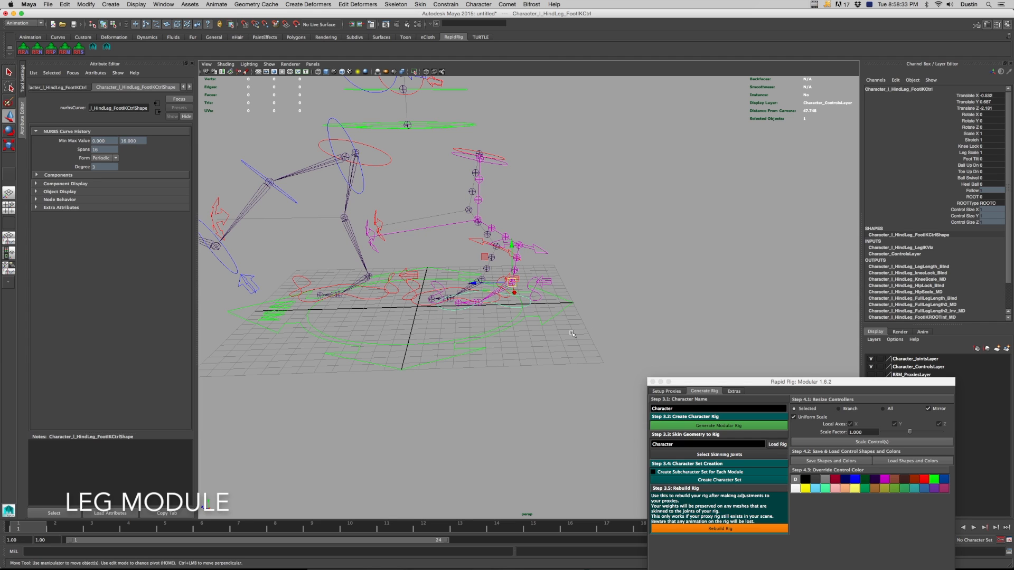
# Set the left hind lower leg IK control's Auto Orient to 0 and Lower Scale to about 1.6
pyautogui.click(553, 253)
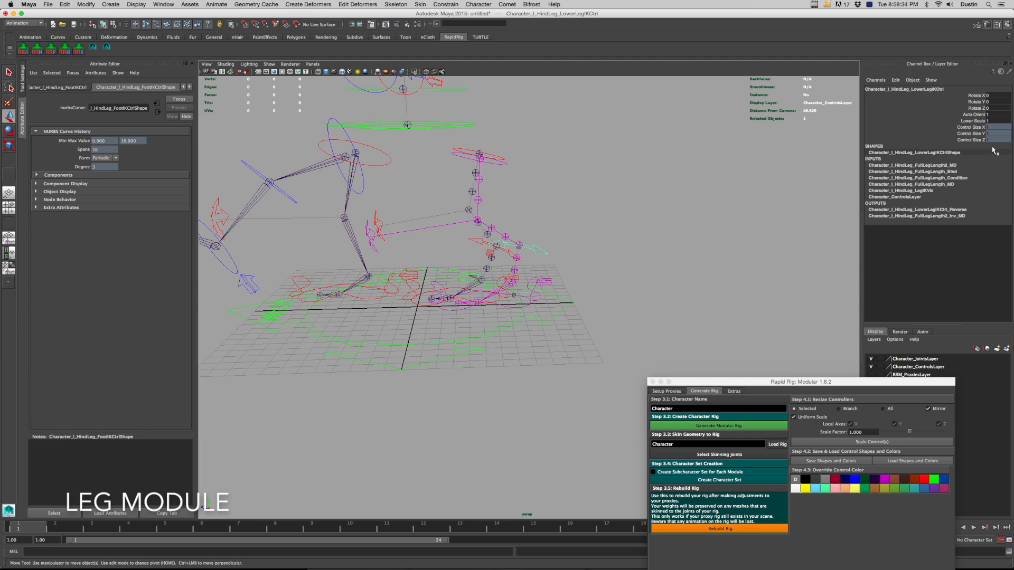
pyautogui.moveTo(774, 190); pyautogui.dragTo(739, 185, button='middle')
pyautogui.click(983, 121)
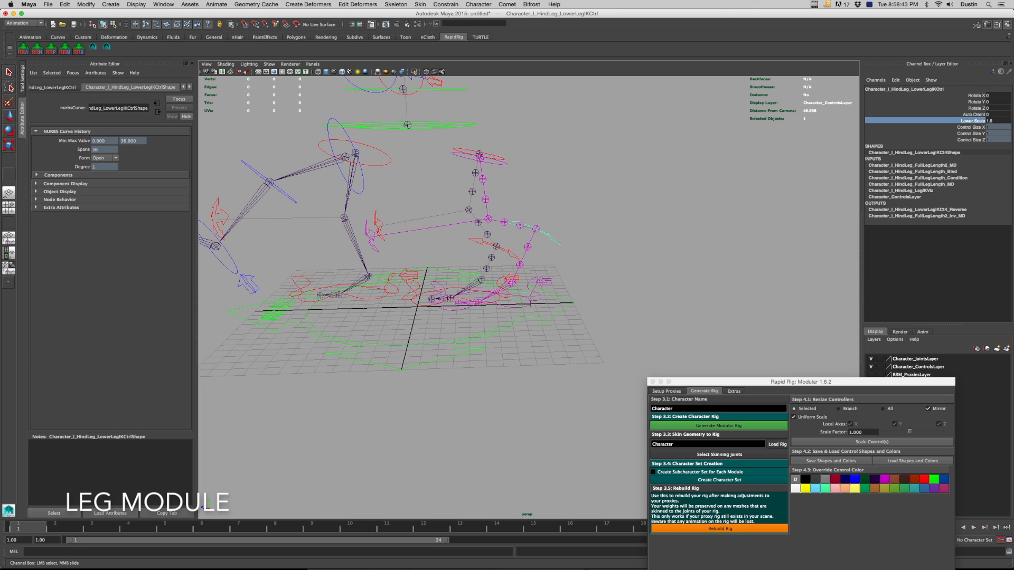
# Stretch the left hind leg by moving its foot IK control to about Translate Y -6.761, and try the lower leg control's Lower Scale
pyautogui.click(529, 303)
pyautogui.press('w')
pyautogui.moveTo(513, 284); pyautogui.dragTo(571, 414)
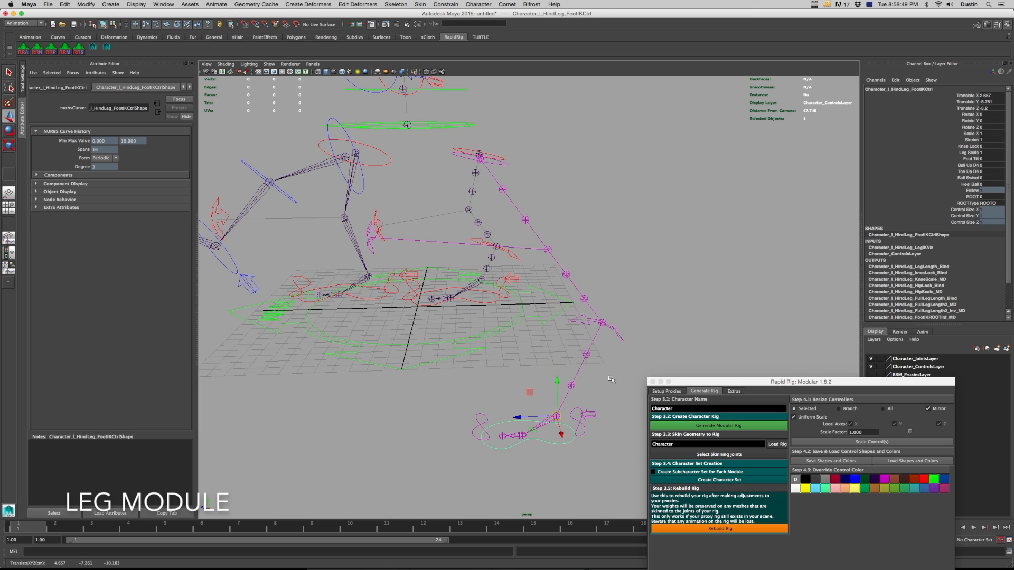
pyautogui.click(619, 335)
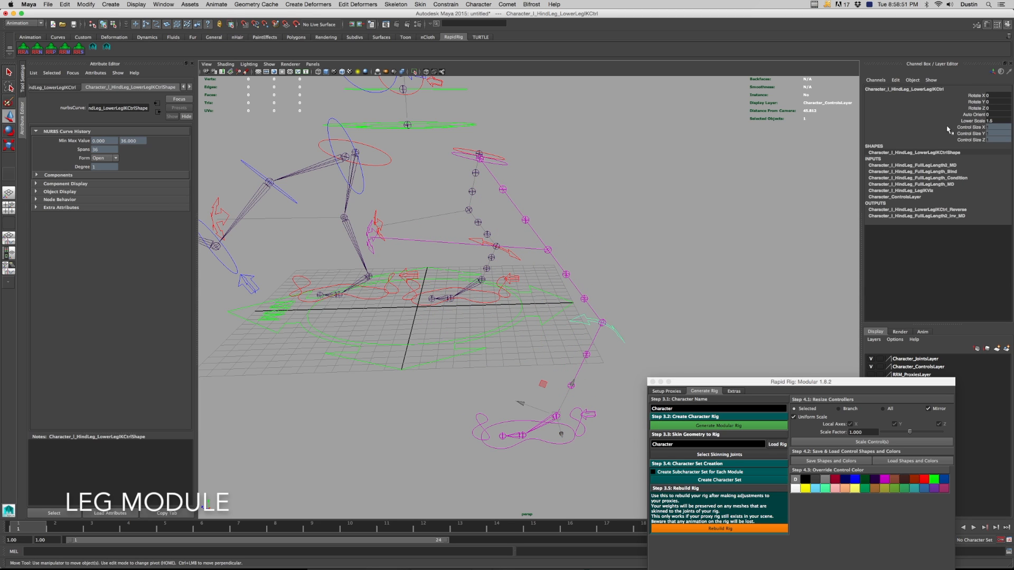
pyautogui.click(972, 121)
pyautogui.moveTo(792, 152); pyautogui.dragTo(776, 156, button='middle')
# Undo the recent changes to the left hind lower leg and foot IK controls
pyautogui.press('super+z')
pyautogui.press('super+z')
pyautogui.press('super+z')
pyautogui.press('super+z')
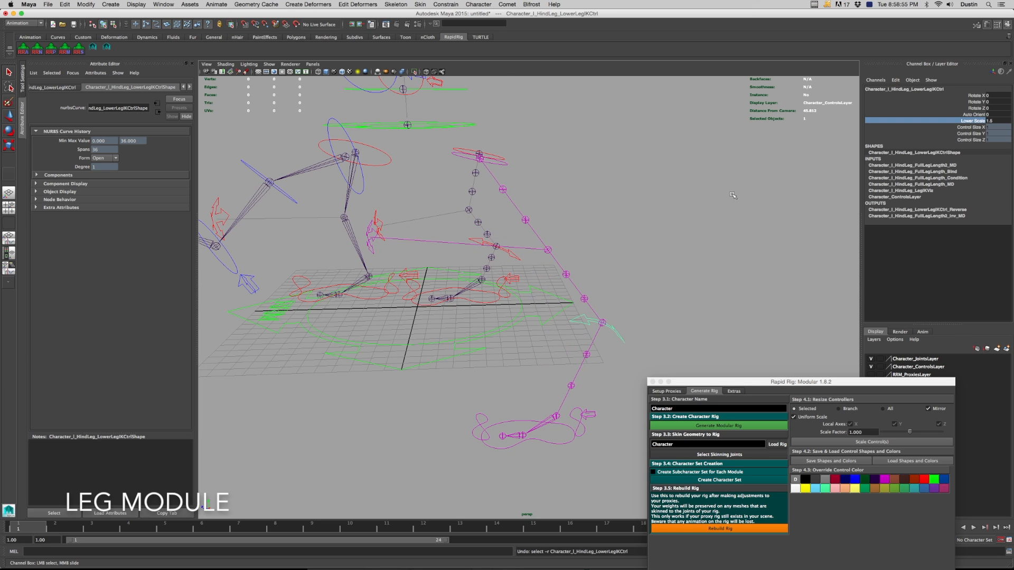
pyautogui.press('super+z')
pyautogui.press('super+z')
pyautogui.press('super+z')
pyautogui.press('super+z')
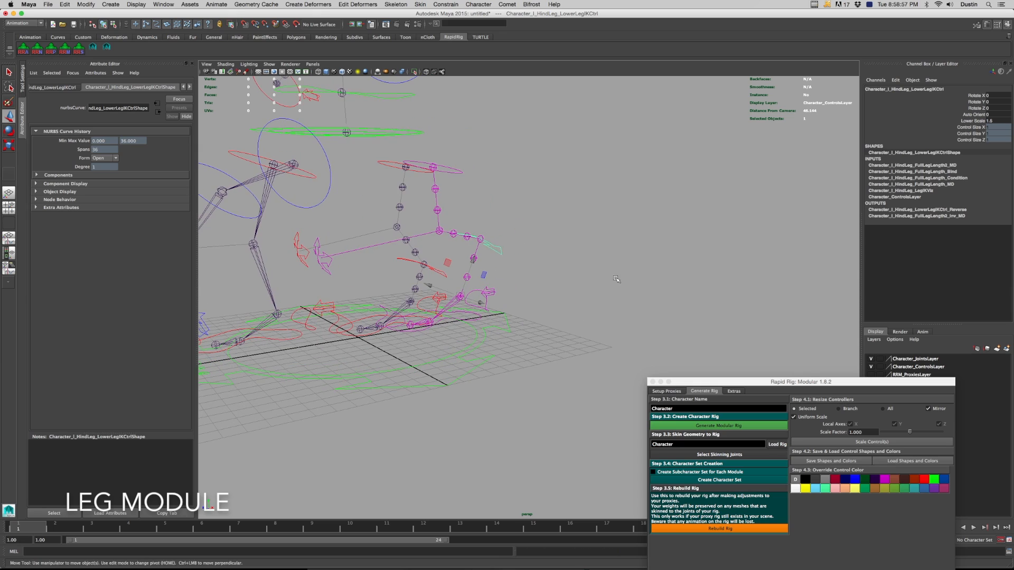
pyautogui.press('super+z')
pyautogui.press('super+z')
pyautogui.press('super+z')
pyautogui.press('super+z')
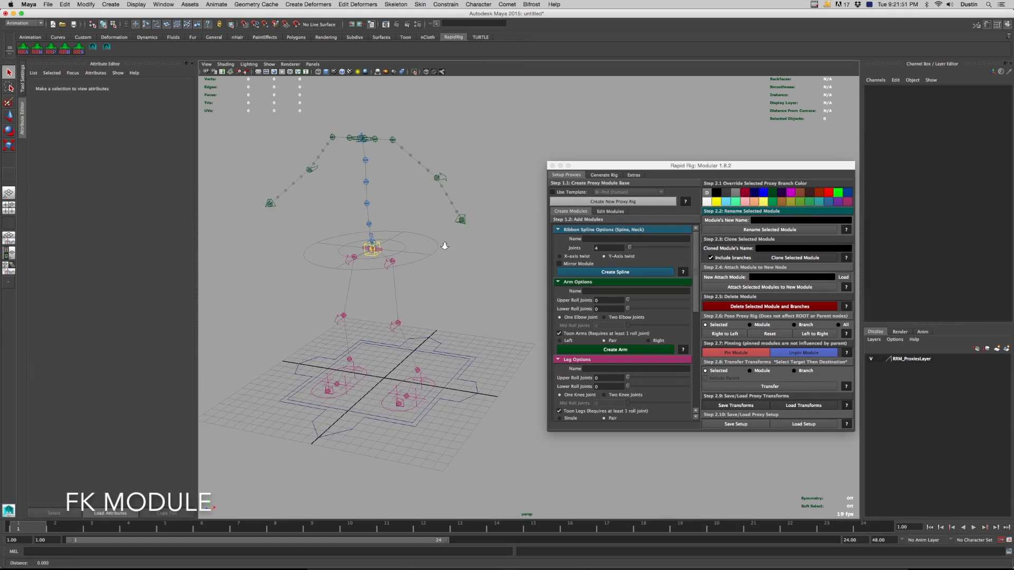
# Create a mirrored FK chain module named Finger at the left wrist proxy, with 4 chains, 4 joints per chain and IK disabled
pyautogui.keyDown('alt'); pyautogui.moveTo(444, 245); pyautogui.dragTo(499, 288, button='right'); pyautogui.keyUp('alt')
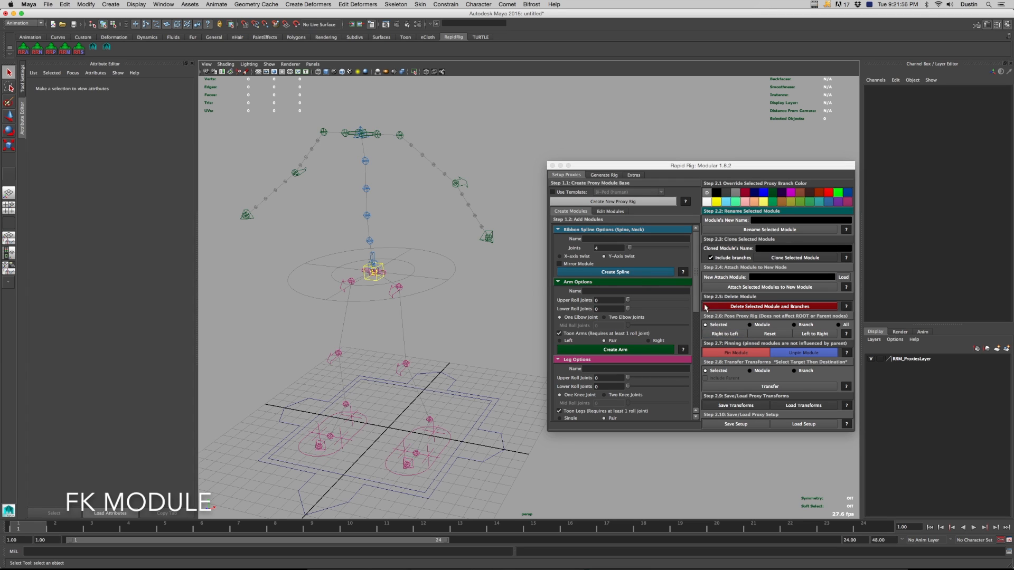
pyautogui.moveTo(697, 297); pyautogui.dragTo(697, 346)
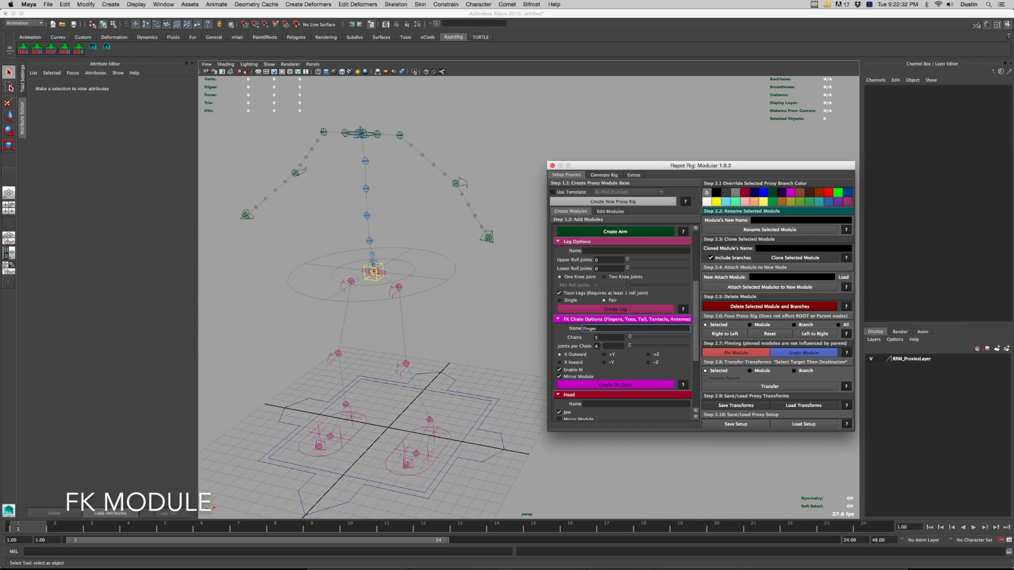
pyautogui.press('Tab')
pyautogui.write('4')
pyautogui.click(488, 238)
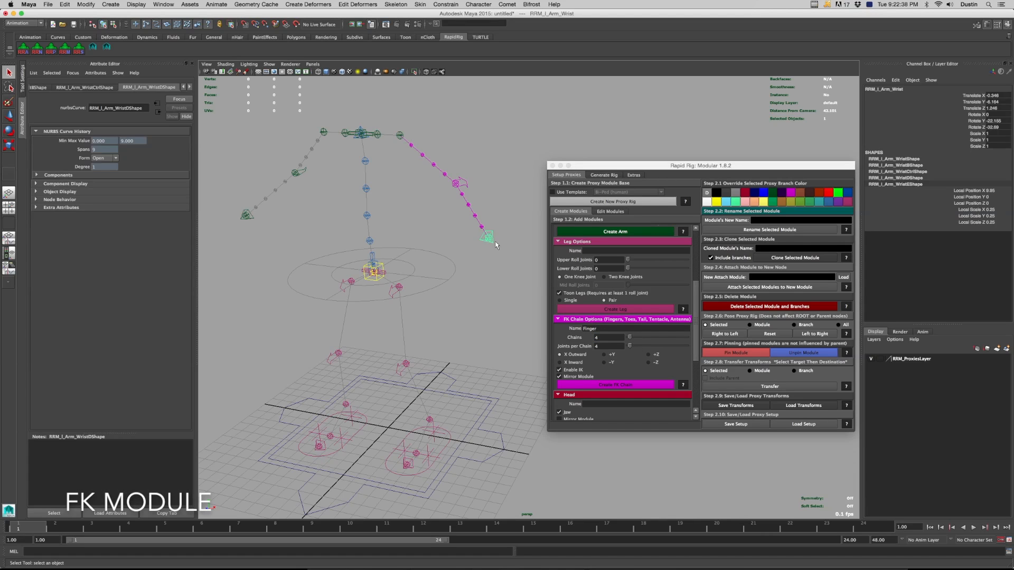
pyautogui.click(579, 371)
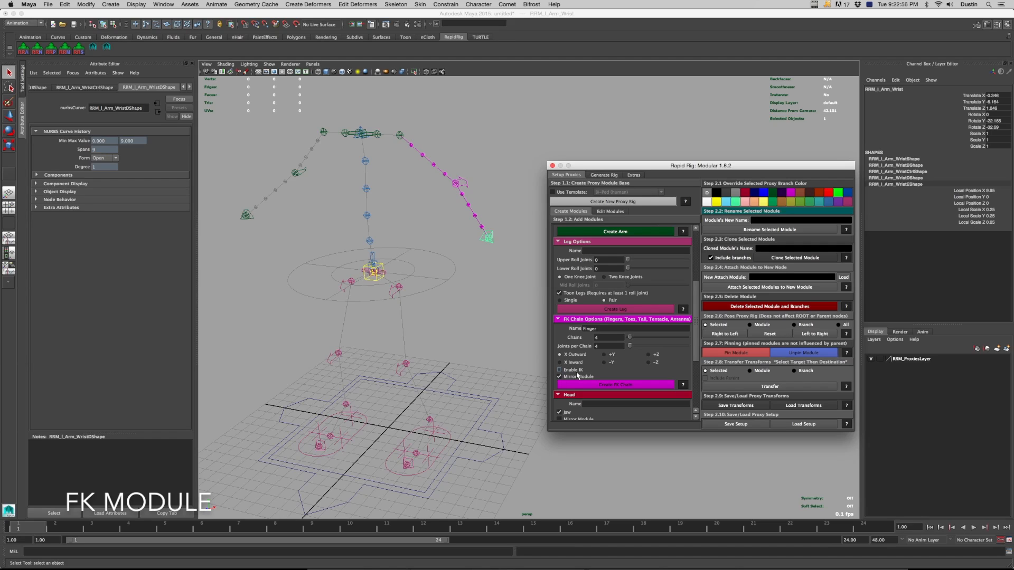
pyautogui.click(624, 385)
# Scale down the new left finger module from its parent proxy to suit the hand
pyautogui.moveTo(624, 165); pyautogui.dragTo(701, 166)
pyautogui.keyDown('alt'); pyautogui.moveTo(517, 231); pyautogui.dragTo(418, 302); pyautogui.keyUp('alt')
pyautogui.click(447, 284)
pyautogui.press('r')
pyautogui.press('q')
# Move the base joints of the left finger chains to arrange the knuckles below the wrist
pyautogui.moveTo(407, 339); pyautogui.dragTo(453, 355)
pyautogui.press('w')
pyautogui.press('q')
pyautogui.click(417, 350)
pyautogui.press('w')
pyautogui.click(449, 343)
pyautogui.press('q')
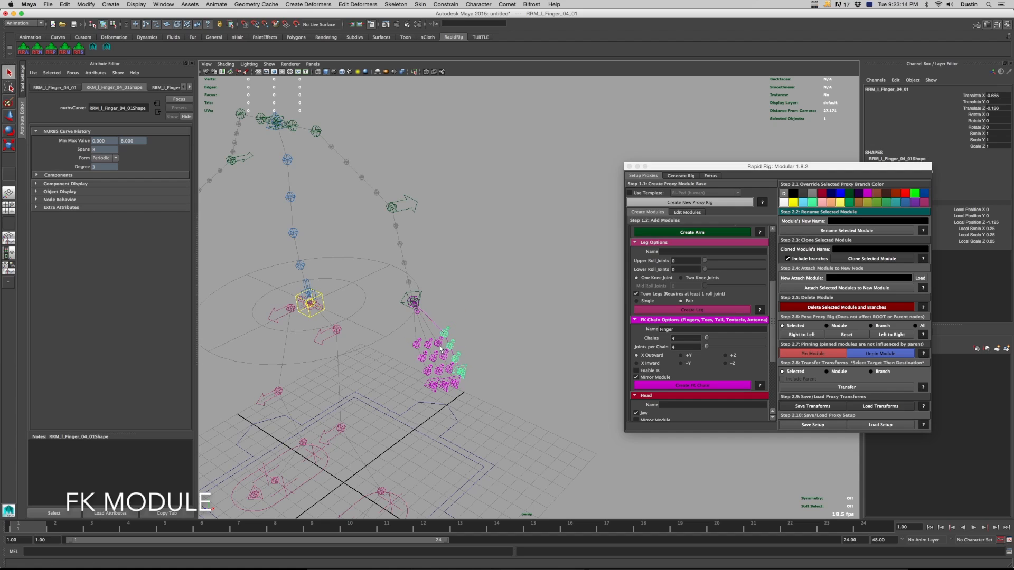
pyautogui.click(446, 359)
pyautogui.press('e')
pyautogui.press('w')
pyautogui.moveTo(446, 360); pyautogui.dragTo(446, 361)
pyautogui.press('q')
# Scale individual left finger chains from their base joints to vary the finger lengths
pyautogui.click(449, 342)
pyautogui.press('r')
pyautogui.moveTo(445, 334); pyautogui.dragTo(422, 332)
pyautogui.press('q')
pyautogui.click(442, 351)
pyautogui.press('r')
pyautogui.moveTo(433, 341); pyautogui.dragTo(414, 346)
pyautogui.press('q')
pyautogui.click(416, 345)
pyautogui.press('r')
pyautogui.click(467, 328)
# Rotate the left finger joints together to adjust their curl, and clear the selection
pyautogui.moveTo(467, 326); pyautogui.dragTo(416, 391)
pyautogui.press('e')
pyautogui.moveTo(467, 355); pyautogui.dragTo(478, 362)
pyautogui.keyDown('alt'); pyautogui.moveTo(460, 317); pyautogui.dragTo(540, 294); pyautogui.keyUp('alt')
pyautogui.click(523, 258)
pyautogui.click(565, 278)
pyautogui.moveTo(589, 265); pyautogui.dragTo(488, 285)
pyautogui.press('q')
pyautogui.click(586, 239)
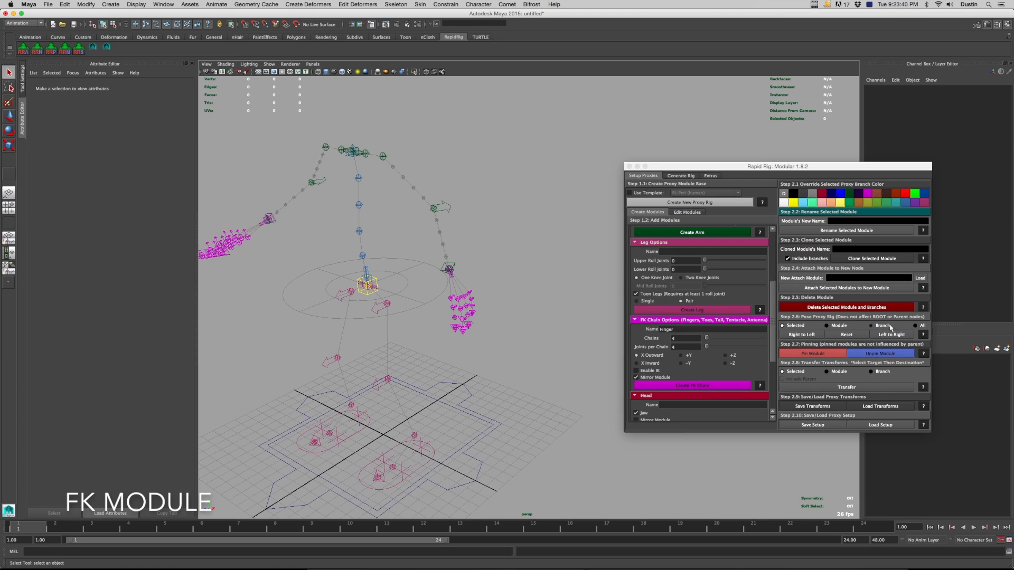
# Mirror the proxy pose from left to right for all modules
pyautogui.click(920, 326)
pyautogui.click(885, 335)
pyautogui.keyDown('alt'); pyautogui.moveTo(319, 270); pyautogui.dragTo(452, 291); pyautogui.keyUp('alt')
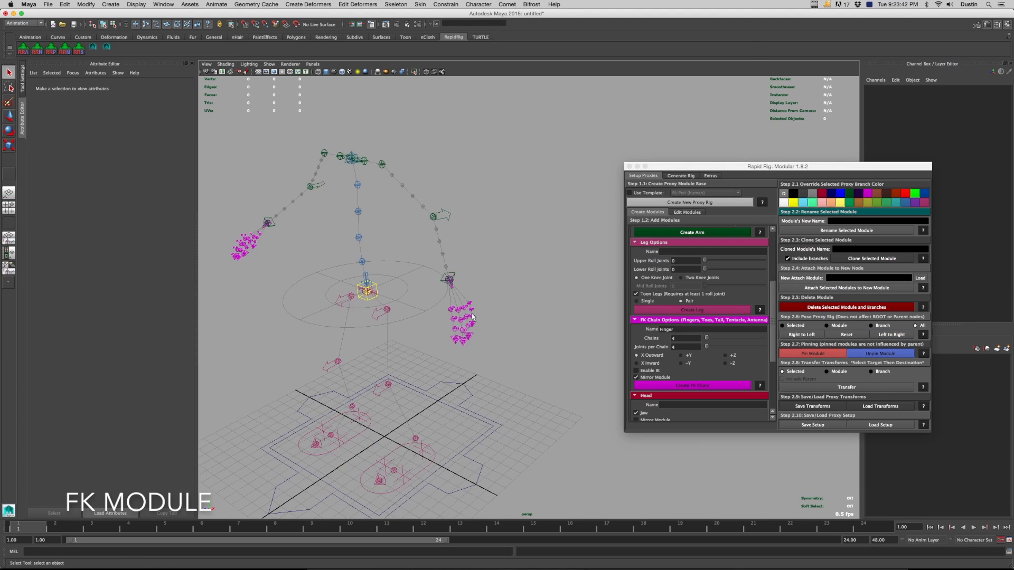
# Create a mirrored FK chain module named Thumb at the left wrist proxy, with 1 chain and 4 joints, pointing X Outward
pyautogui.click(445, 283)
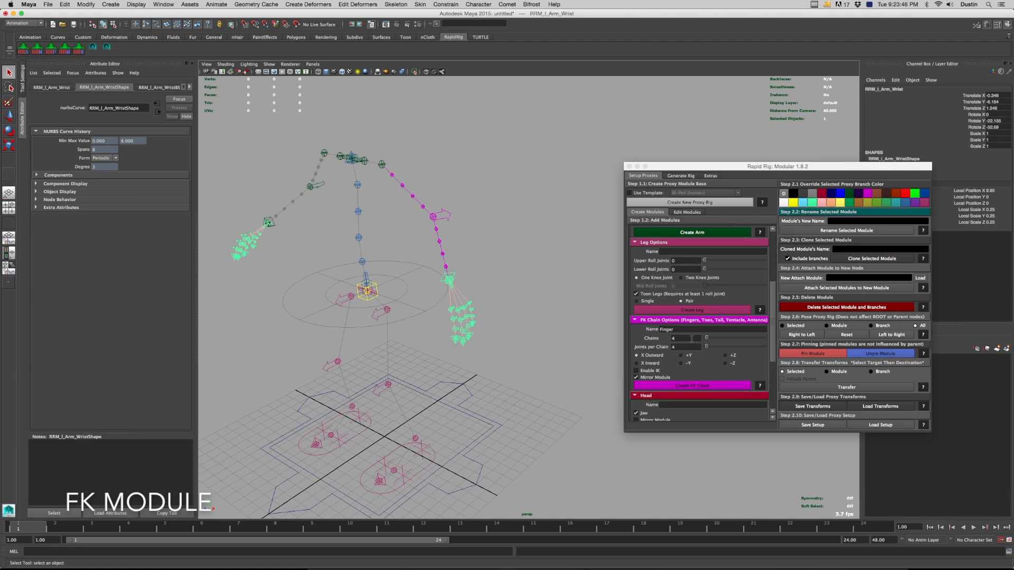
pyautogui.moveTo(708, 343); pyautogui.dragTo(703, 338)
pyautogui.write('Thumb')
pyautogui.click(678, 385)
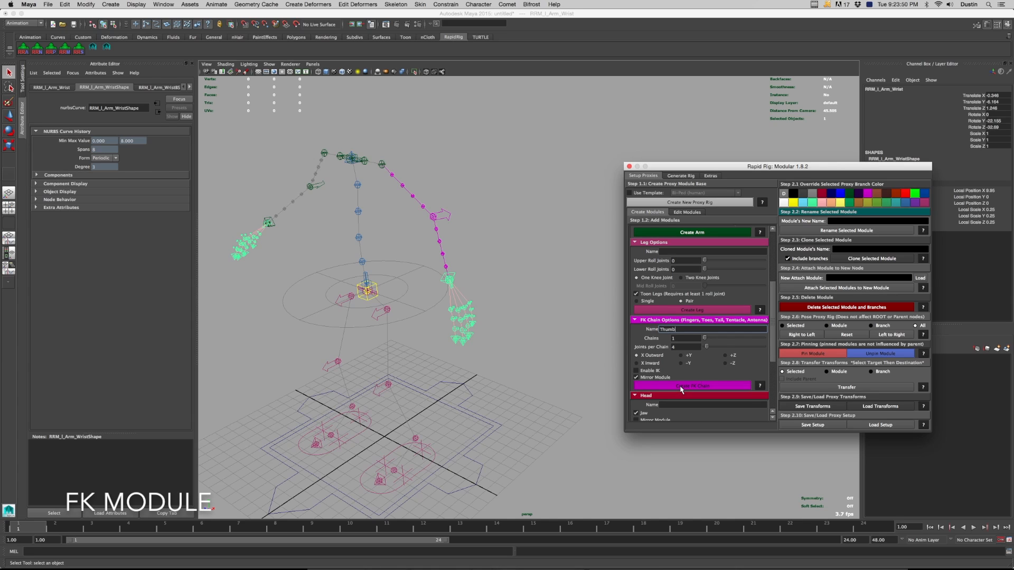
pyautogui.keyDown('alt'); pyautogui.moveTo(493, 314); pyautogui.dragTo(505, 312, button='middle'); pyautogui.keyUp('alt')
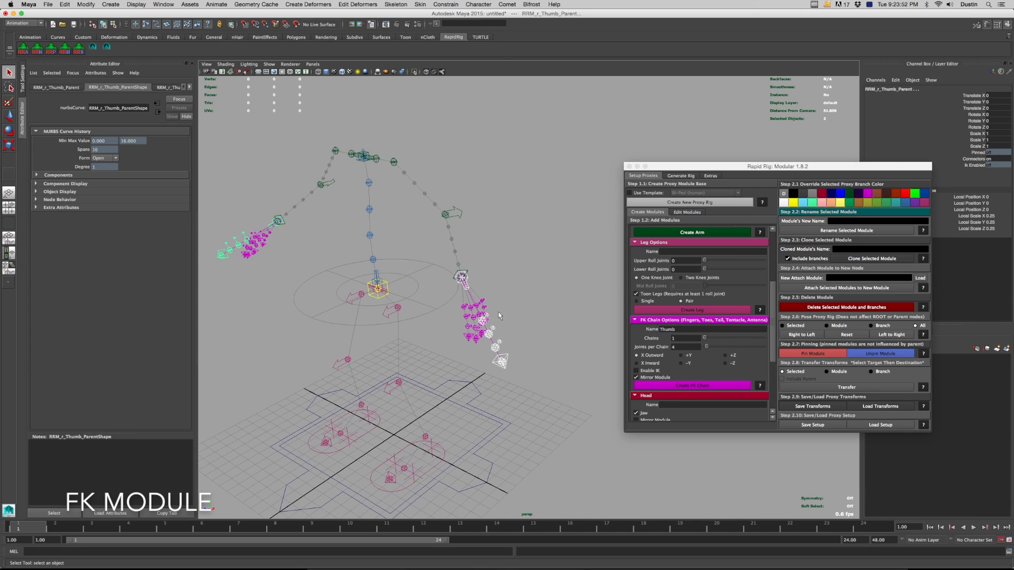
# Undo the Thumb module creation and create it again with the chain direction set to +Z
pyautogui.press('super+z')
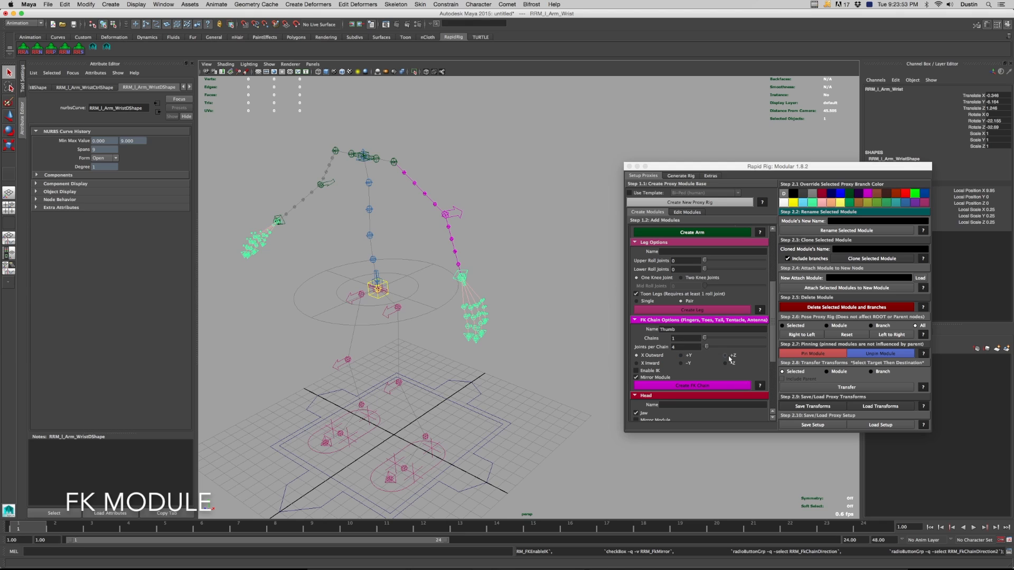
pyautogui.click(731, 365)
pyautogui.click(691, 385)
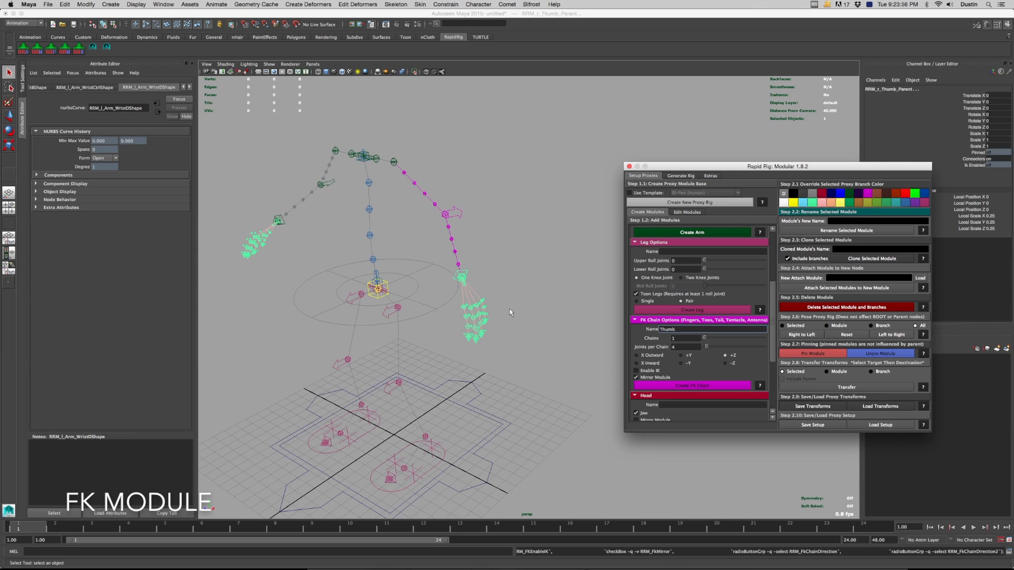
# Rotate the left thumb parent proxy to about Rotate X 41.971 and Y 46.471, and reposition the thumb's first joint
pyautogui.click(454, 304)
pyautogui.press('e')
pyautogui.moveTo(454, 303); pyautogui.dragTo(443, 284)
pyautogui.press('q')
pyautogui.click(440, 326)
pyautogui.press('w')
pyautogui.moveTo(438, 335); pyautogui.dragTo(446, 317)
pyautogui.press('q')
# Scale the left thumb parent proxy uniformly to about 0.729
pyautogui.click(461, 277)
pyautogui.press('r')
pyautogui.moveTo(461, 278); pyautogui.dragTo(435, 286)
pyautogui.scroll(3, 475, 301)
pyautogui.scroll(2, 477, 301)
pyautogui.press('q')
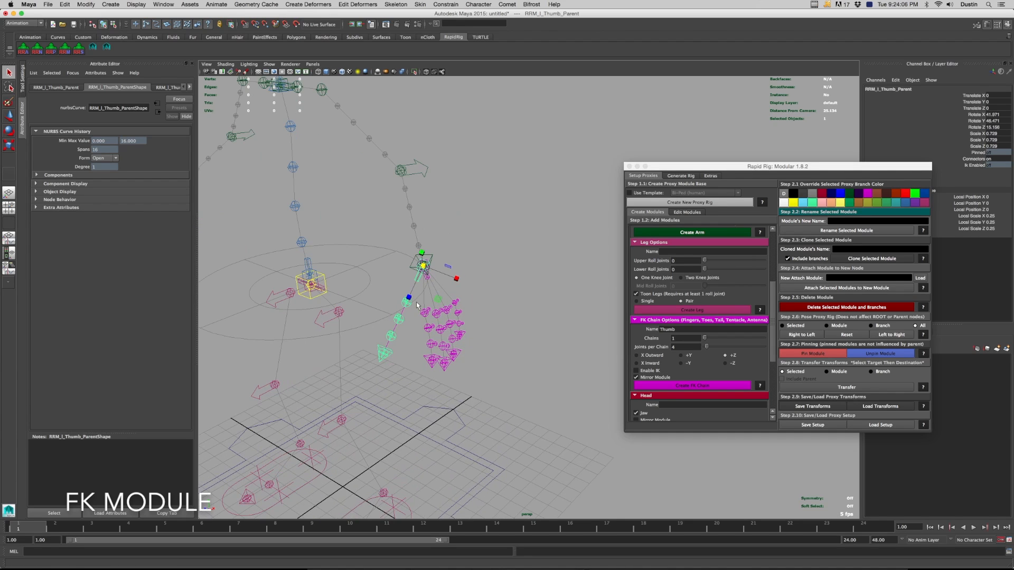
# Move the left thumb's first joint to about Translate X -1.451
pyautogui.click(406, 305)
pyautogui.press('w')
pyautogui.moveTo(403, 316); pyautogui.dragTo(406, 310)
pyautogui.click(420, 273)
pyautogui.moveTo(422, 265); pyautogui.dragTo(410, 284)
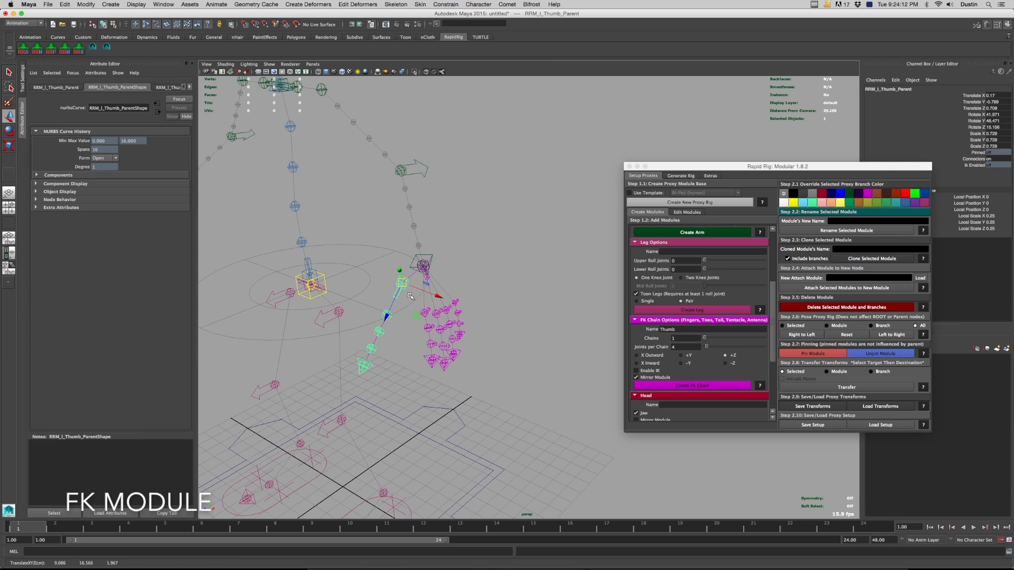
pyautogui.hotkey('ctrl', 'z')
pyautogui.press('q')
# Bend the four left thumb joints to about Rotate Z -16.358 and rotate the thumb parent proxy at the wrist
pyautogui.click(412, 304)
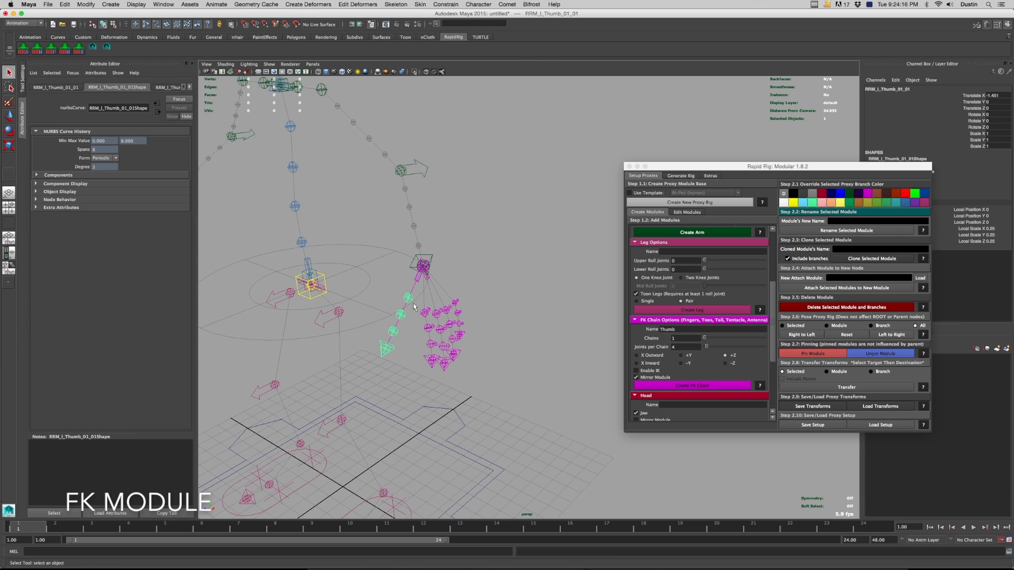
pyautogui.moveTo(414, 295); pyautogui.dragTo(390, 334)
pyautogui.press('e')
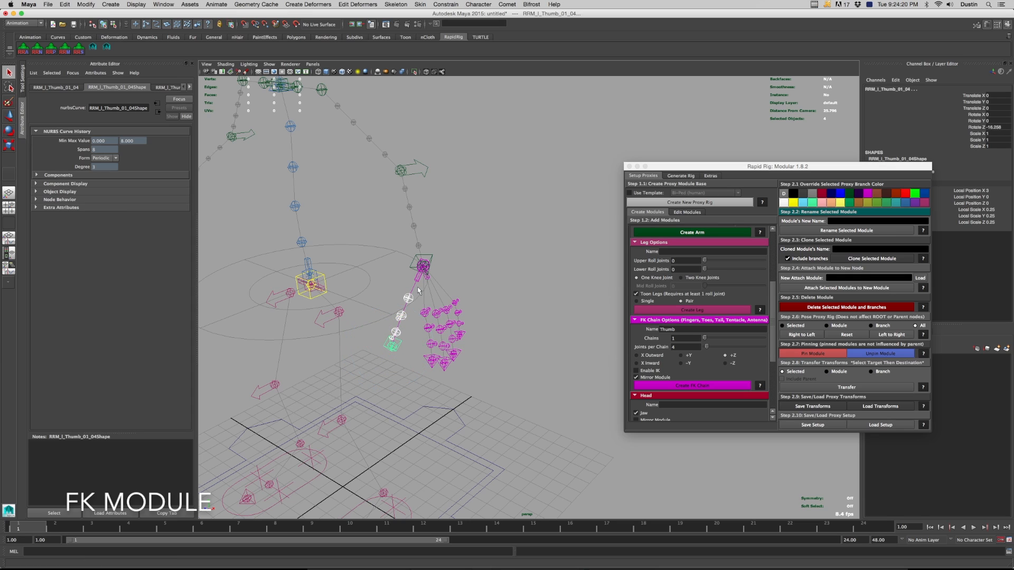
pyautogui.click(426, 265)
pyautogui.moveTo(430, 267); pyautogui.dragTo(416, 245)
pyautogui.press('q')
# Move the left thumb's first joint to about Translate X -1.812, Y 0.135, and mirror the whole proxy pose from left to right
pyautogui.click(406, 298)
pyautogui.press('w')
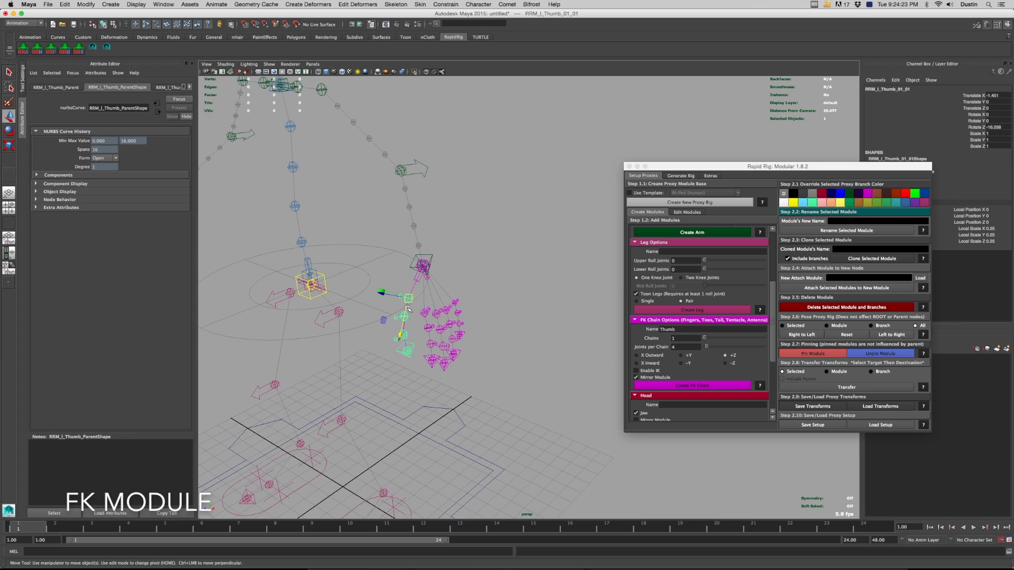
pyautogui.moveTo(405, 315); pyautogui.dragTo(480, 307)
pyautogui.scroll(-4, 473, 296)
pyautogui.click(890, 335)
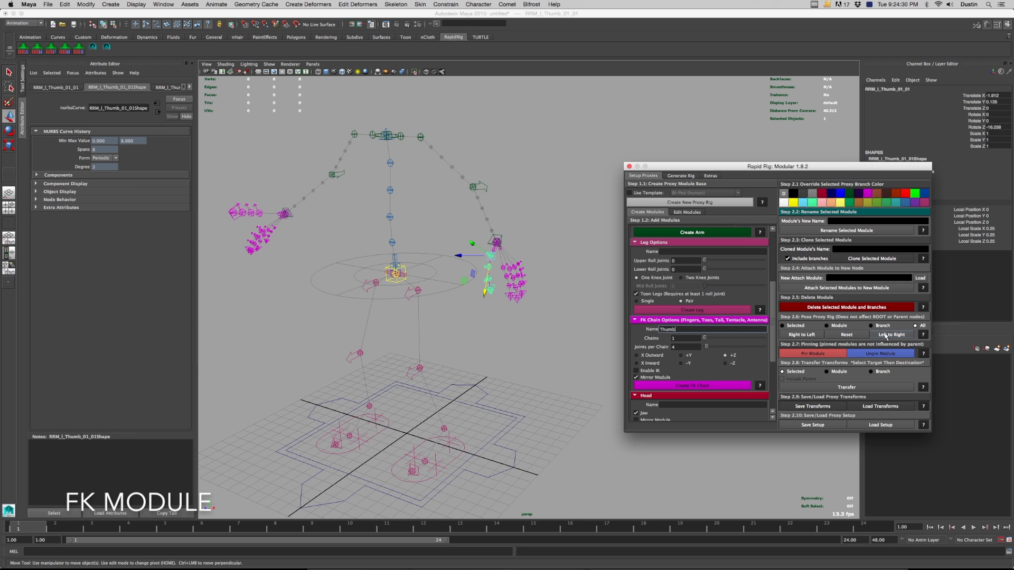
# Rotate the left thumb's first joint to about X 28.449, Y -1.575, Z -1.017, and mirror all proxies from left to right
pyautogui.keyDown('alt'); pyautogui.moveTo(467, 328); pyautogui.dragTo(480, 281); pyautogui.keyUp('alt')
pyautogui.scroll(8, 471, 325)
pyautogui.scroll(-5, 471, 326)
pyautogui.press('e')
pyautogui.moveTo(538, 253); pyautogui.dragTo(502, 287)
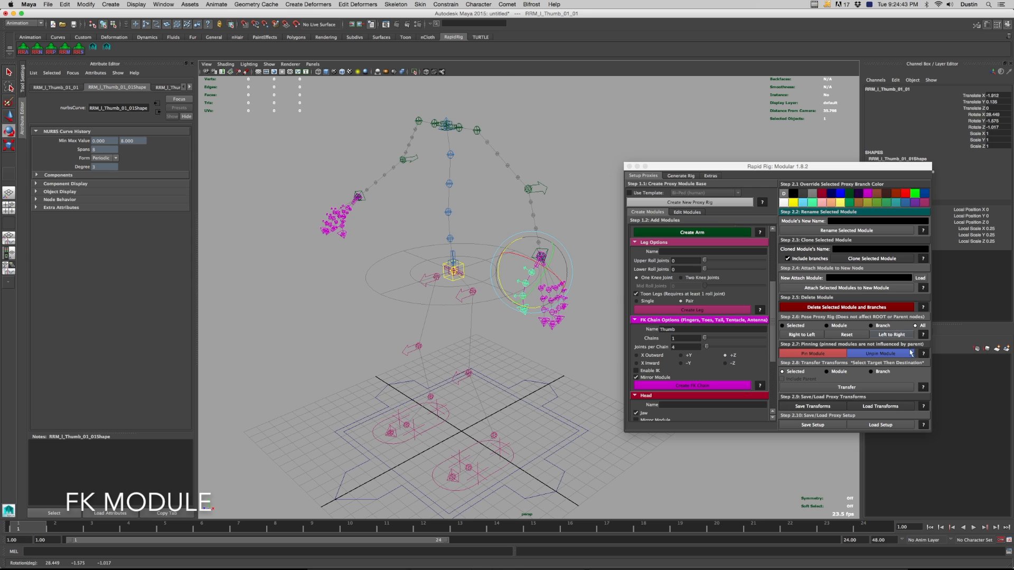
pyautogui.click(903, 335)
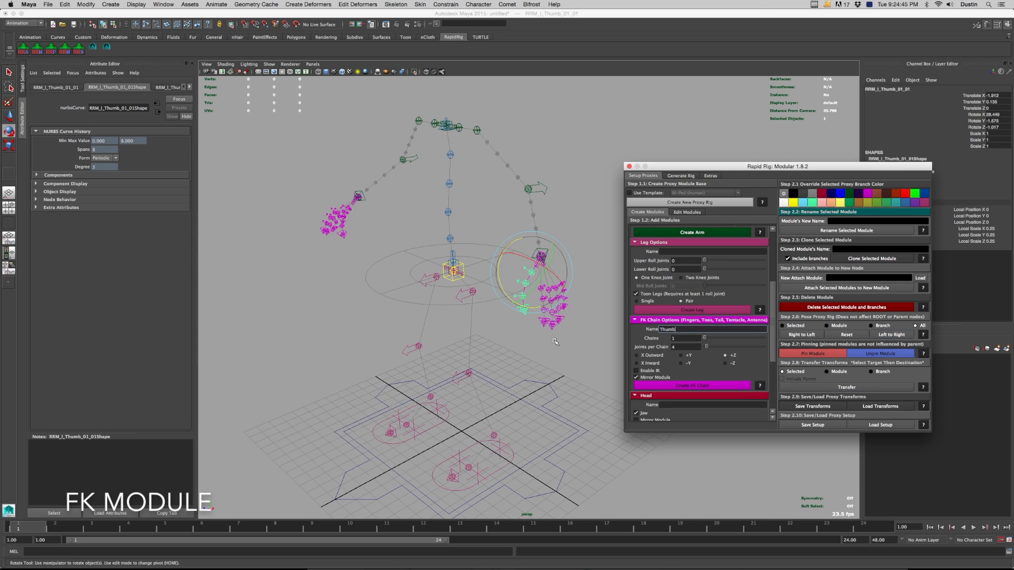
# Create an unmirrored FK chain module named Tail at the root proxy, with 1 chain, 12 joints per chain and direction -Z
pyautogui.keyDown('alt'); pyautogui.moveTo(557, 285); pyautogui.dragTo(492, 281); pyautogui.keyUp('alt')
pyautogui.press('q')
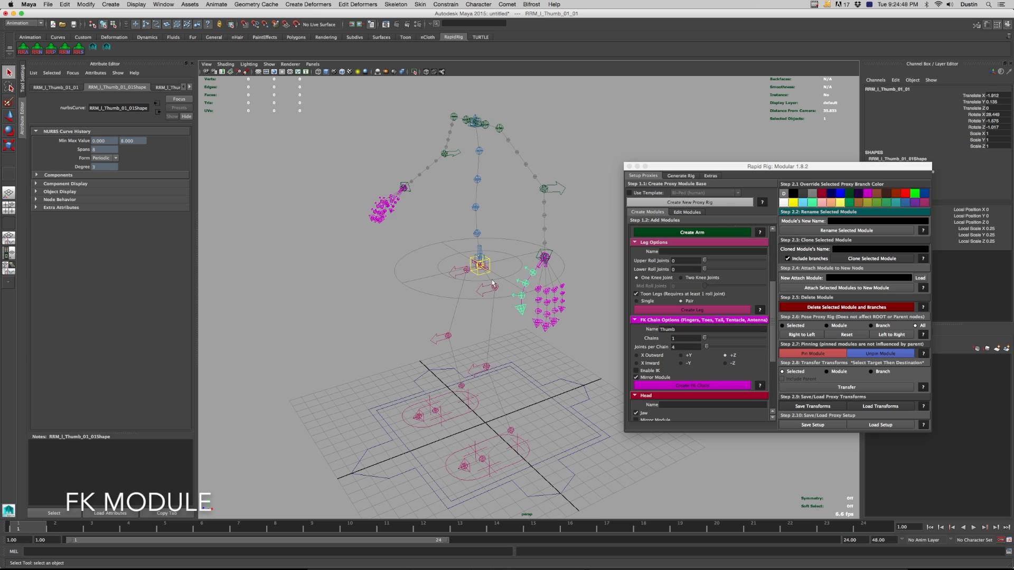
pyautogui.doubleClick(685, 329)
pyautogui.write('Tail')
pyautogui.click(636, 377)
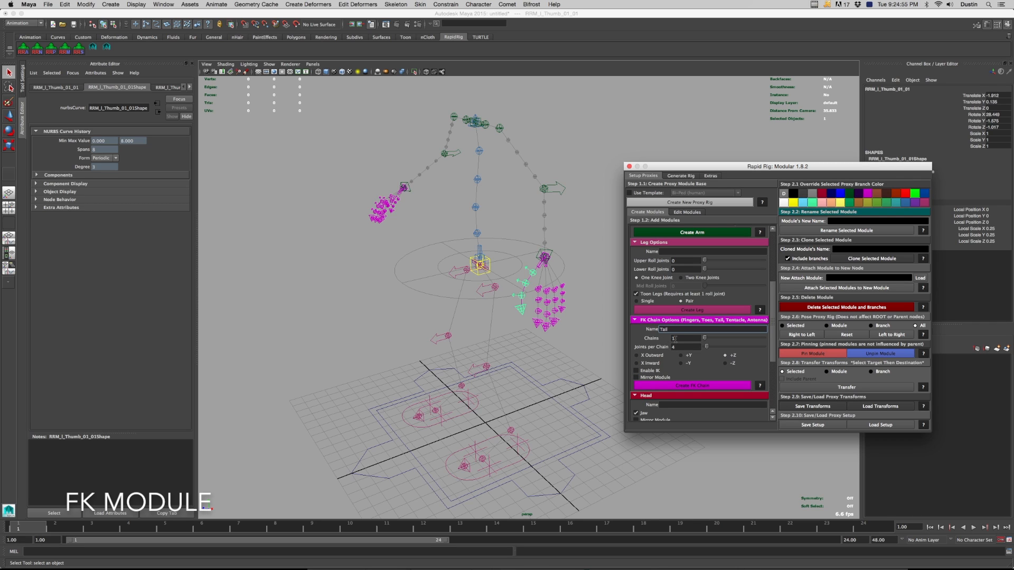
pyautogui.doubleClick(692, 347)
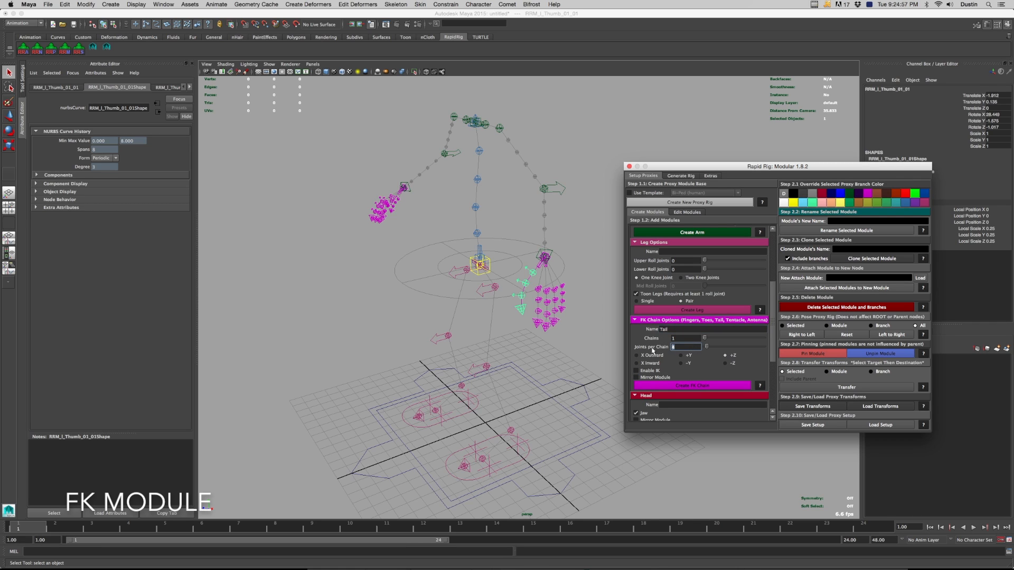
pyautogui.click(491, 269)
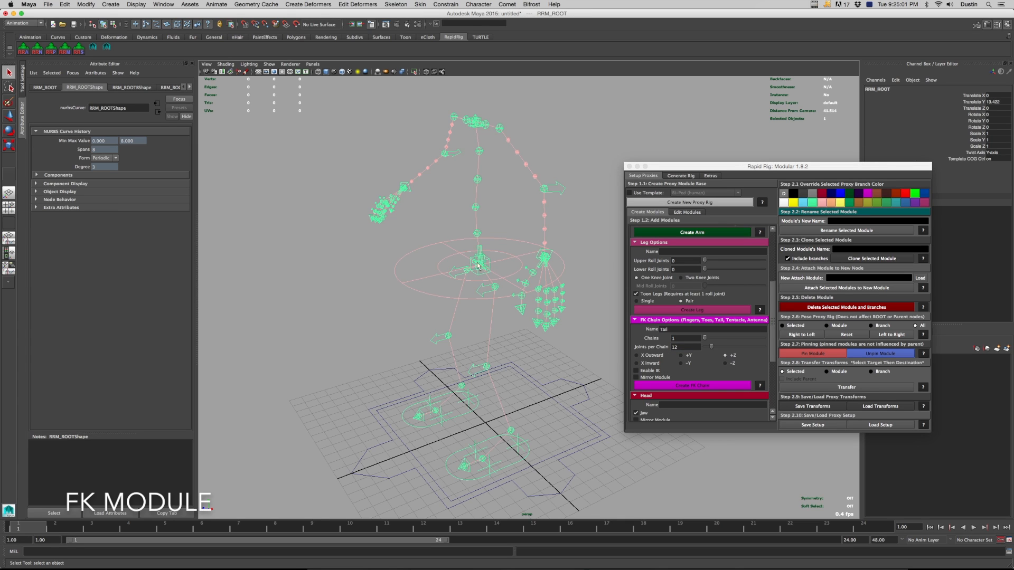
pyautogui.scroll(3, 488, 283)
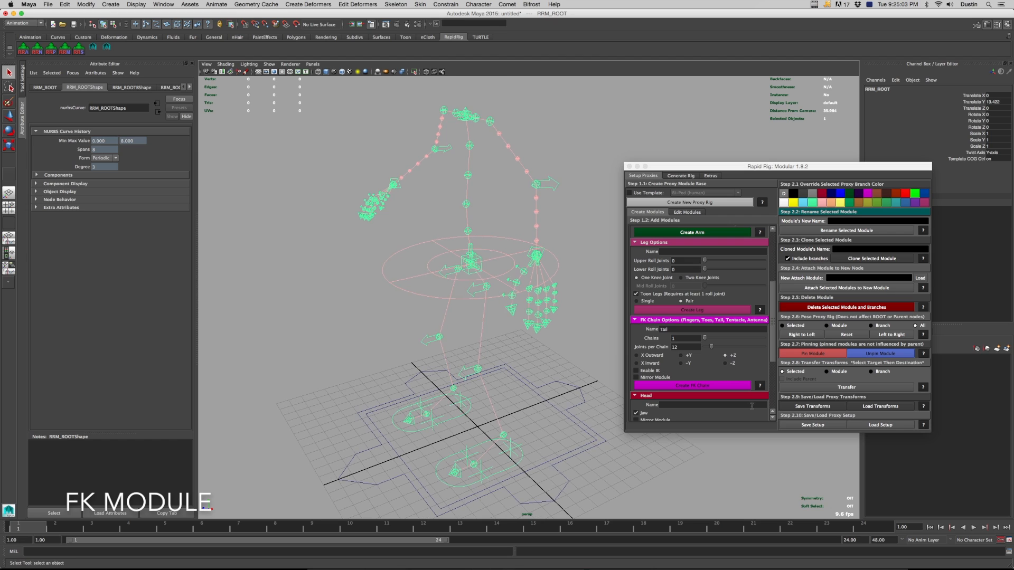
pyautogui.click(726, 364)
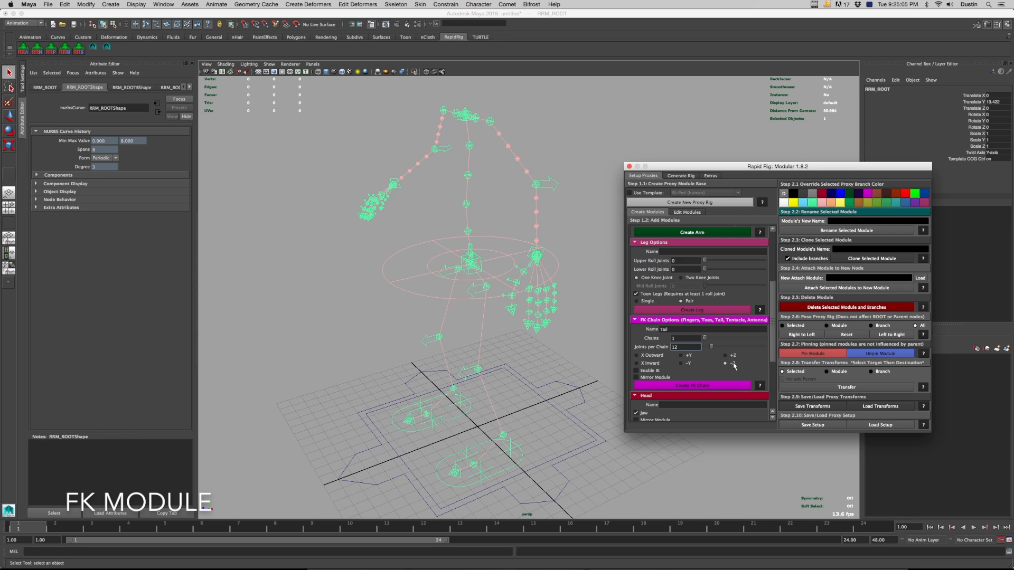
pyautogui.click(705, 386)
# Scale the tail module from its parent proxy and move its first joint closer to the root
pyautogui.keyDown('alt'); pyautogui.moveTo(499, 283); pyautogui.dragTo(468, 261); pyautogui.keyUp('alt')
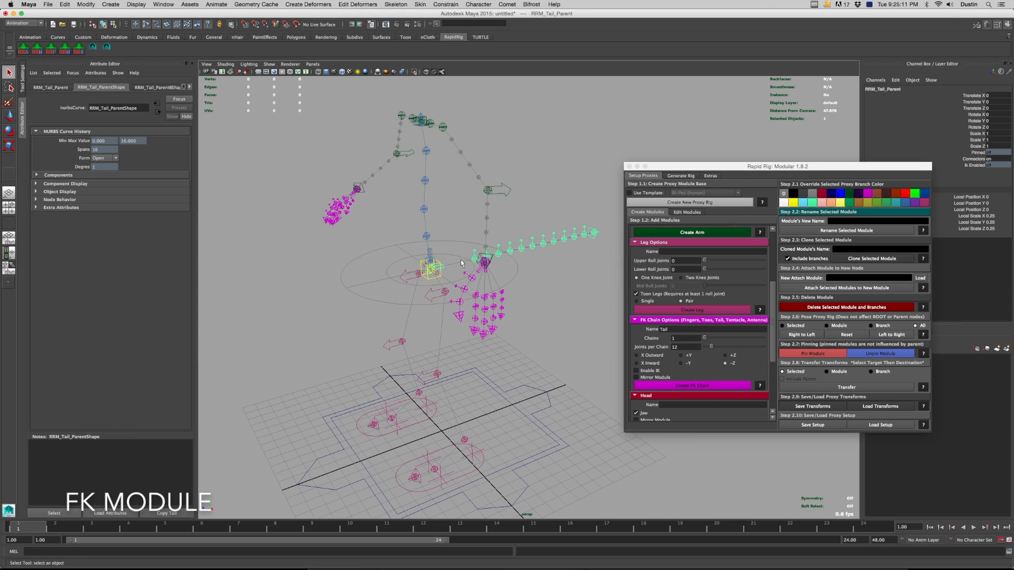
pyautogui.press('r')
pyautogui.moveTo(444, 270); pyautogui.dragTo(511, 252)
pyautogui.click(487, 257)
pyautogui.press('w')
pyautogui.keyDown('alt'); pyautogui.moveTo(517, 251); pyautogui.dragTo(459, 256, button='middle'); pyautogui.keyUp('alt')
pyautogui.moveTo(701, 165); pyautogui.dragTo(742, 191)
pyautogui.keyDown('alt'); pyautogui.moveTo(459, 244); pyautogui.dragTo(431, 219); pyautogui.keyUp('alt')
pyautogui.keyDown('alt'); pyautogui.moveTo(430, 219); pyautogui.dragTo(430, 223, button='middle'); pyautogui.keyUp('alt')
# Rotate the first four tail joints together so that the tail curves downward
pyautogui.moveTo(466, 281); pyautogui.dragTo(490, 321)
pyautogui.press('q')
pyautogui.press('e')
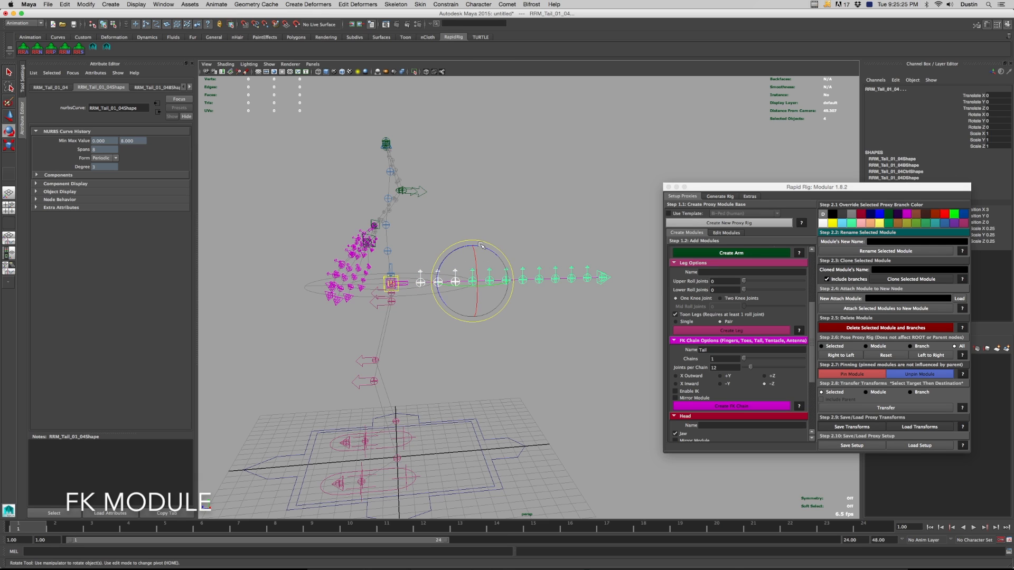
pyautogui.moveTo(482, 246); pyautogui.dragTo(493, 314)
pyautogui.press('q')
pyautogui.press('e')
pyautogui.moveTo(489, 268); pyautogui.dragTo(504, 277)
# Rotate the tail's end joints so that the tip curls back upward
pyautogui.press('q')
pyautogui.moveTo(590, 333); pyautogui.dragTo(531, 401)
pyautogui.press('e')
pyautogui.moveTo(557, 343); pyautogui.dragTo(553, 360)
pyautogui.press('q')
pyautogui.press('e')
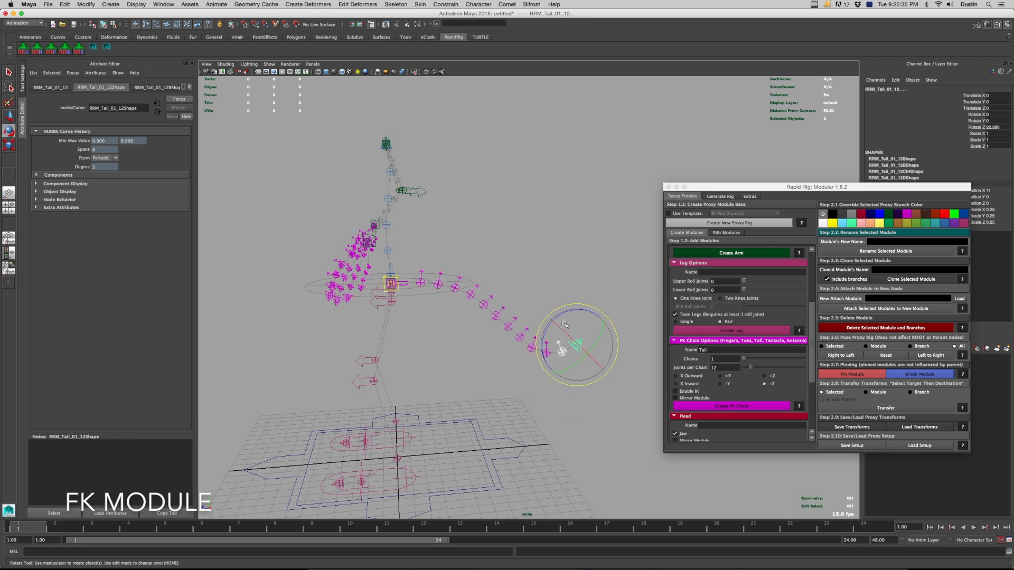
pyautogui.moveTo(562, 315); pyautogui.dragTo(590, 376)
# Rotate the outer half of the tail further to strengthen its upward curve, and select its last six joints
pyautogui.press('q')
pyautogui.press('e')
pyautogui.moveTo(552, 315); pyautogui.dragTo(517, 296)
pyautogui.keyDown('shift'); pyautogui.click(510, 326); pyautogui.keyUp('shift')
pyautogui.press('q')
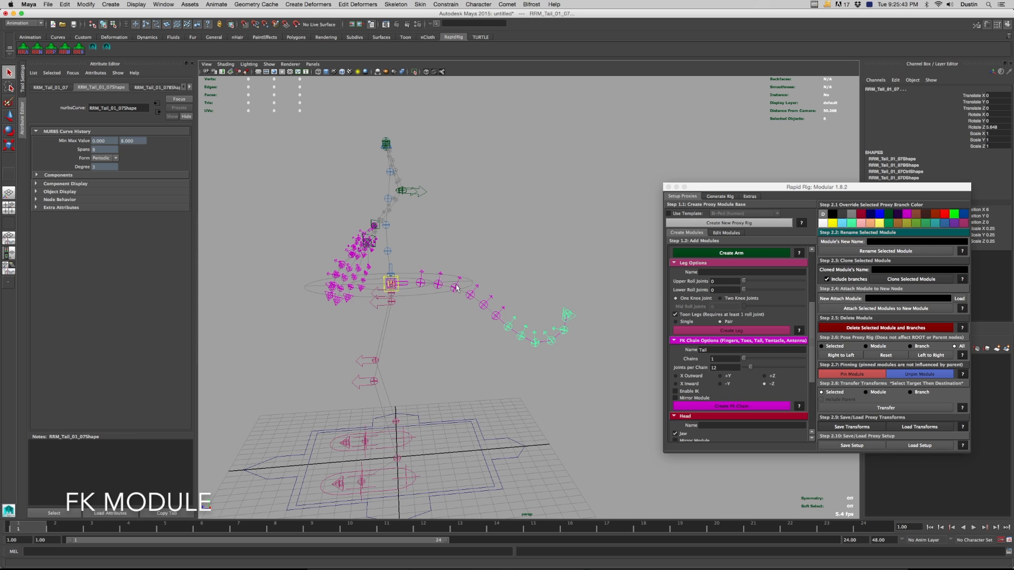
# Adjust the rotation of the tail's base and outer joints into a smooth S-curve, and clear the selection
pyautogui.moveTo(430, 270); pyautogui.dragTo(477, 314)
pyautogui.press('r')
pyautogui.press('e')
pyautogui.moveTo(485, 264); pyautogui.dragTo(534, 312)
pyautogui.click(540, 288)
pyautogui.moveTo(533, 313); pyautogui.dragTo(574, 341)
pyautogui.moveTo(555, 296); pyautogui.dragTo(565, 295)
pyautogui.click(494, 288)
pyautogui.keyDown('alt'); pyautogui.moveTo(494, 288); pyautogui.dragTo(528, 309); pyautogui.keyUp('alt')
pyautogui.keyDown('alt'); pyautogui.moveTo(523, 312); pyautogui.dragTo(597, 296, button='middle'); pyautogui.keyUp('alt')
pyautogui.keyDown('alt'); pyautogui.moveTo(597, 297); pyautogui.dragTo(554, 315); pyautogui.keyUp('alt')
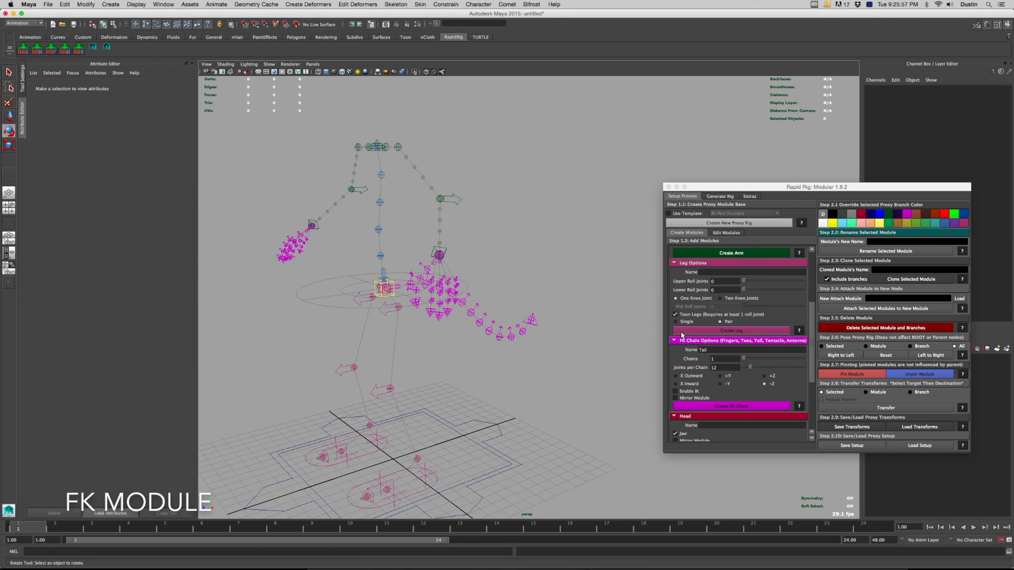
# Load the Tail module into the FK chain editing options and set it to 1 chain with 12 joints per chain
pyautogui.click(524, 330)
pyautogui.press('q')
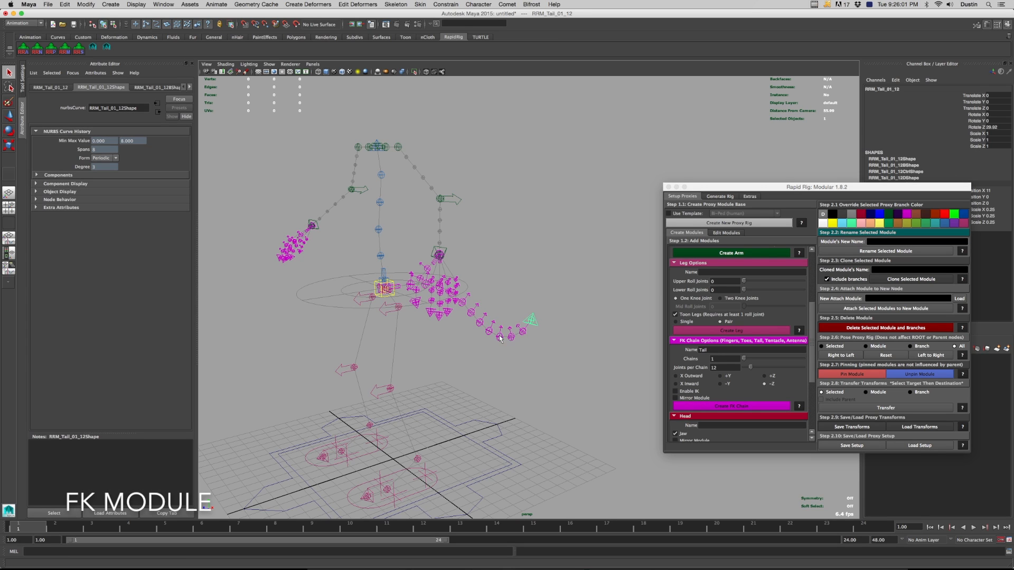
pyautogui.keyDown('alt'); pyautogui.moveTo(544, 333); pyautogui.dragTo(557, 335); pyautogui.keyUp('alt')
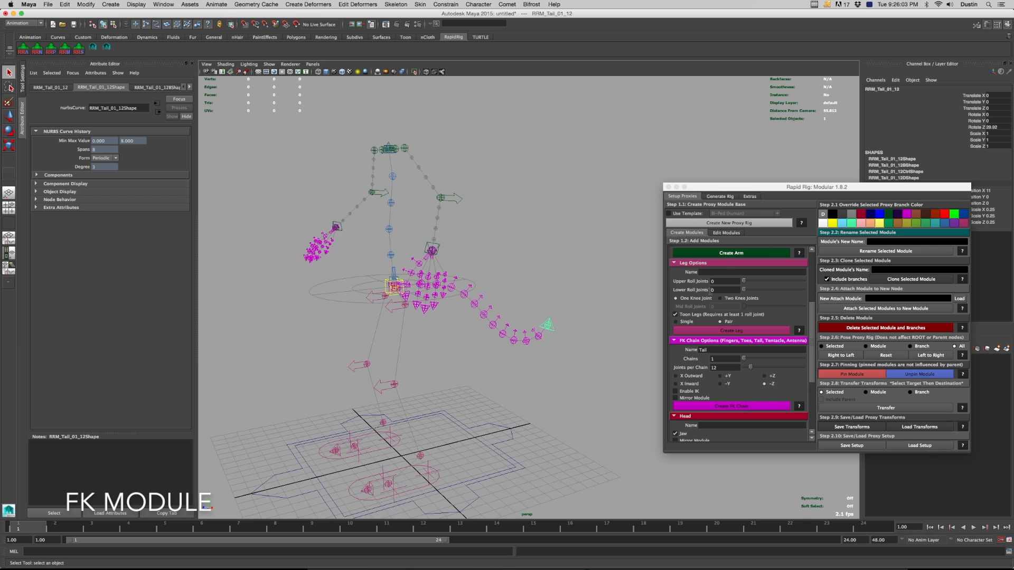
pyautogui.click(736, 233)
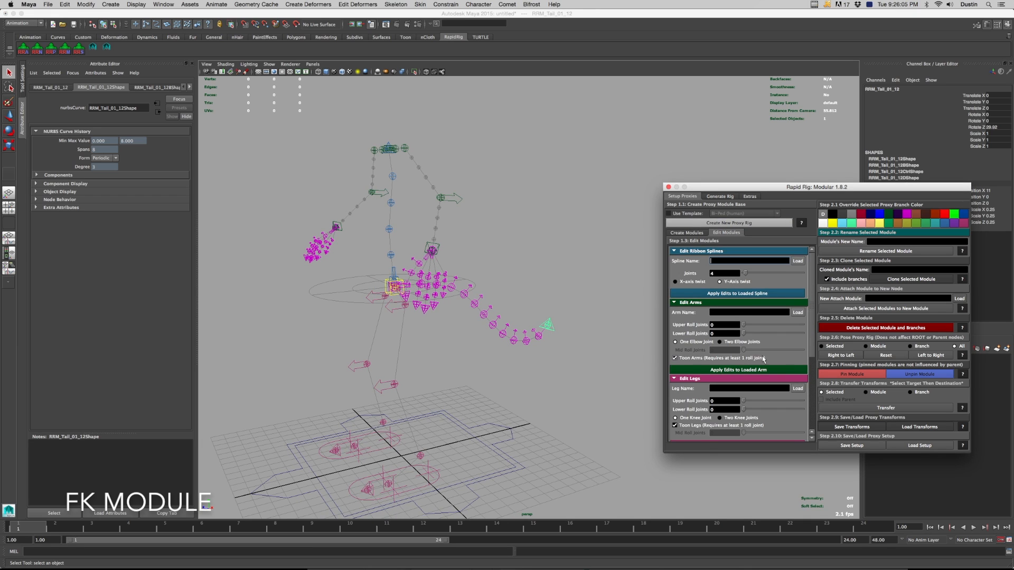
pyautogui.scroll(-3, 764, 358)
pyautogui.scroll(-3, 763, 358)
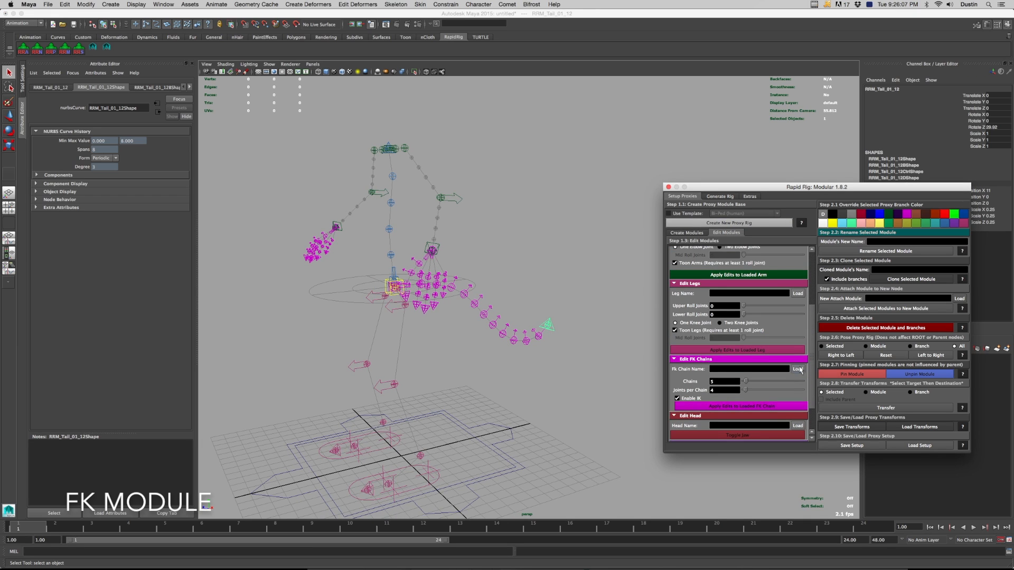
pyautogui.keyDown('alt'); pyautogui.moveTo(580, 349); pyautogui.dragTo(622, 384); pyautogui.keyUp('alt')
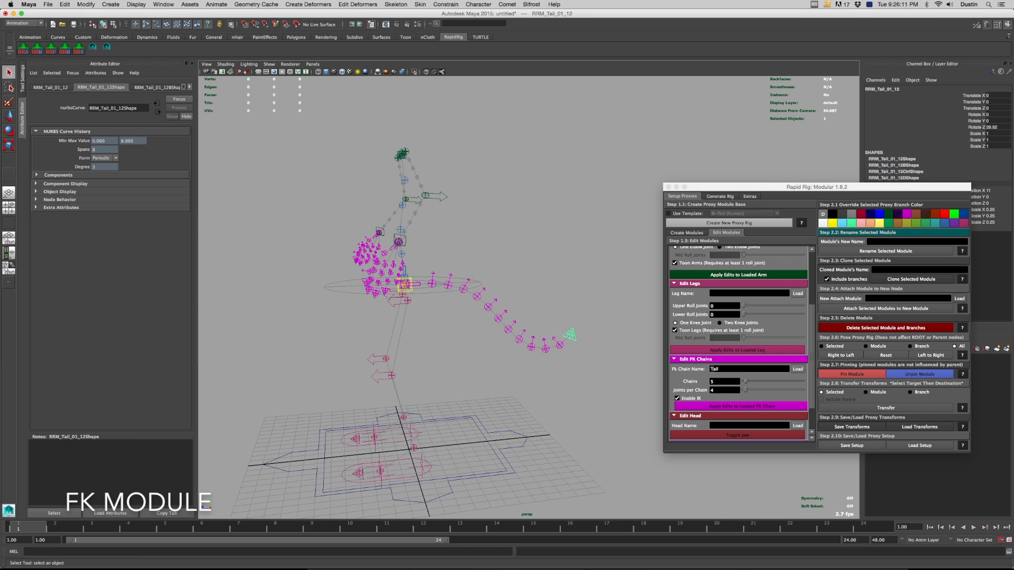
pyautogui.moveTo(746, 381); pyautogui.dragTo(728, 389)
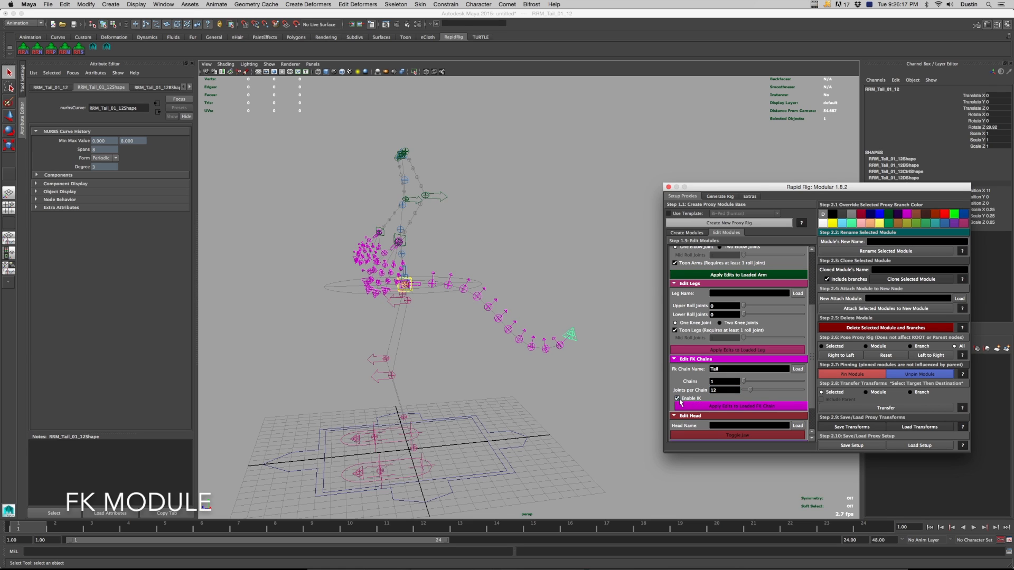
# Select the tail's parent control and apply the FK chain edits to the Tail module with IK enabled
pyautogui.scroll(5, 473, 324)
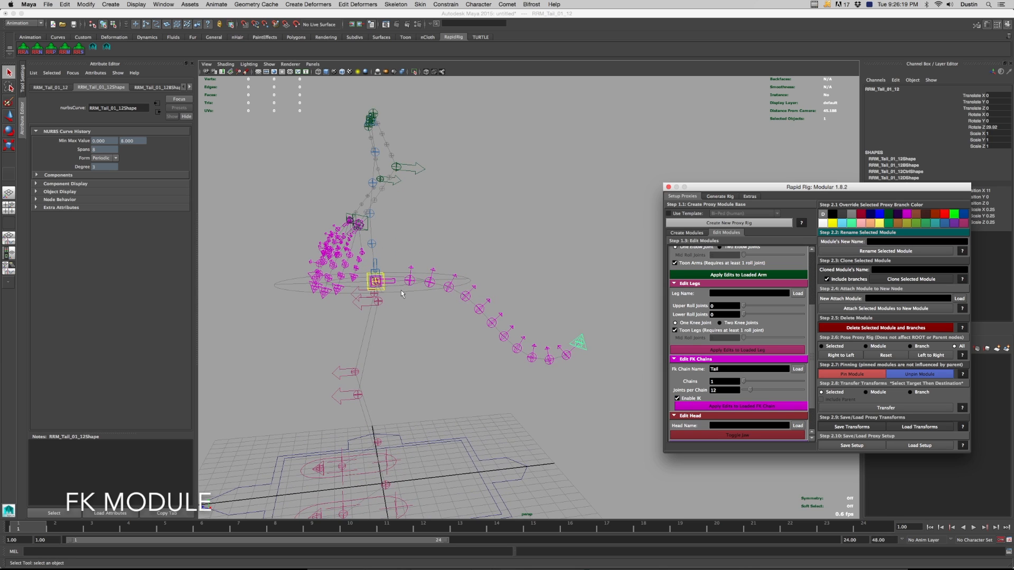
pyautogui.click(394, 286)
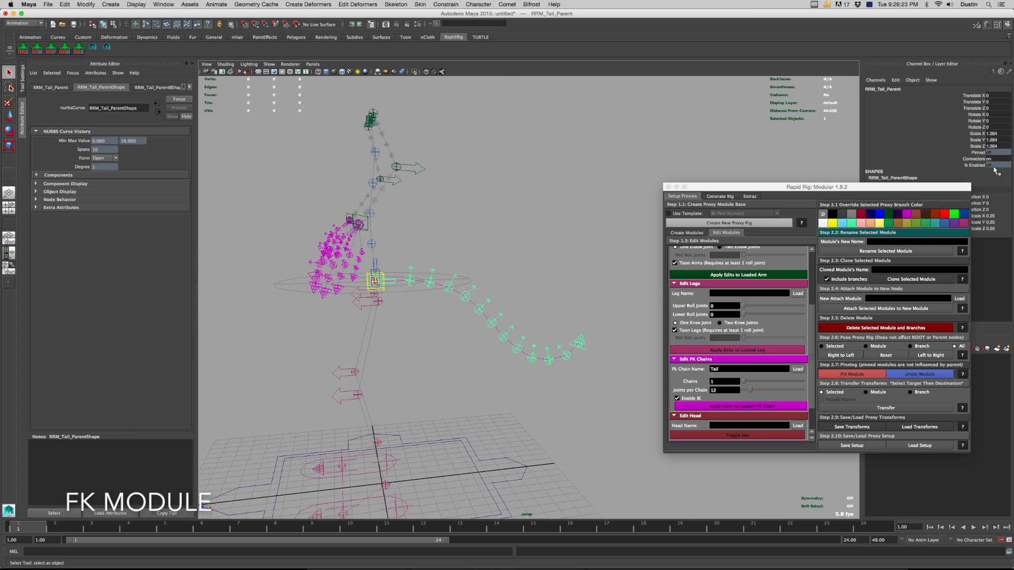
pyautogui.keyDown('alt'); pyautogui.moveTo(341, 276); pyautogui.dragTo(466, 292); pyautogui.keyUp('alt')
pyautogui.click(466, 288)
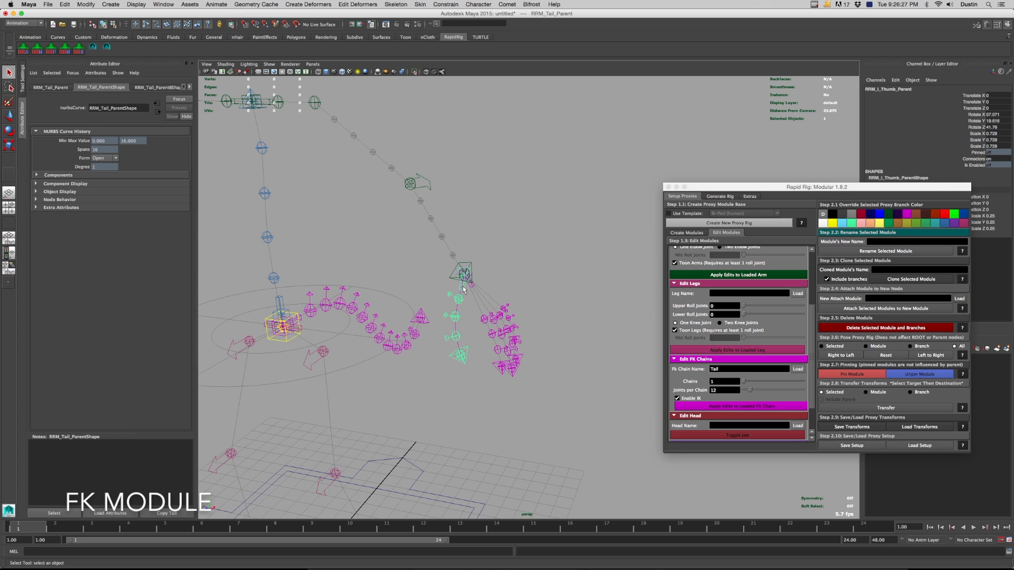
pyautogui.click(317, 315)
pyautogui.keyDown('alt'); pyautogui.moveTo(317, 315); pyautogui.dragTo(410, 258); pyautogui.keyUp('alt')
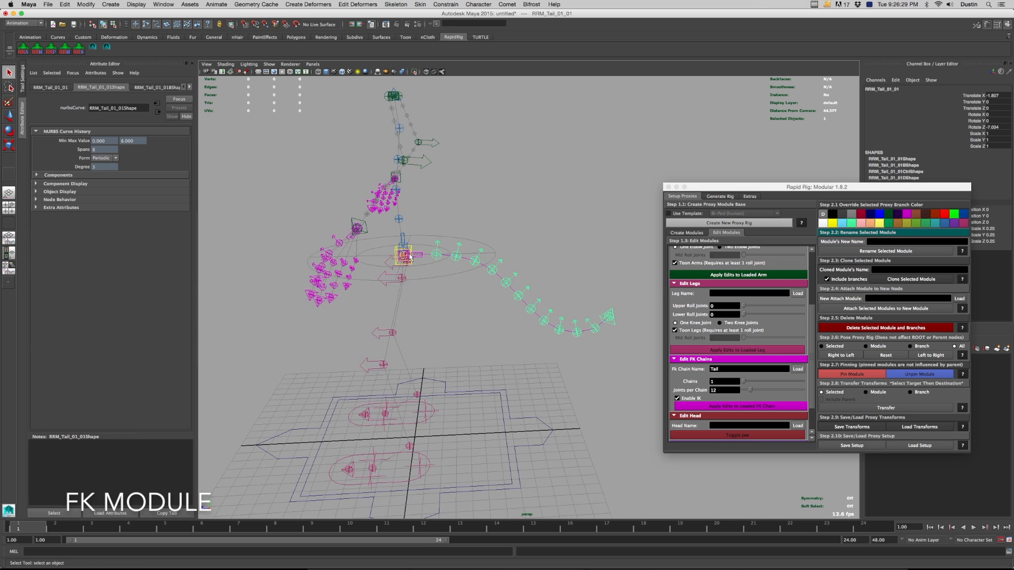
pyautogui.click(420, 258)
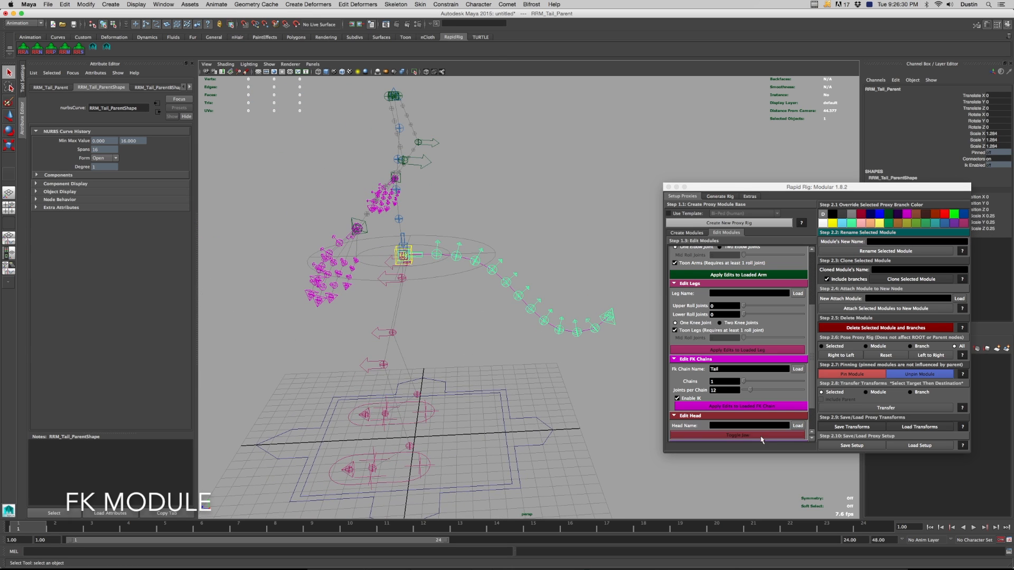
pyautogui.click(726, 407)
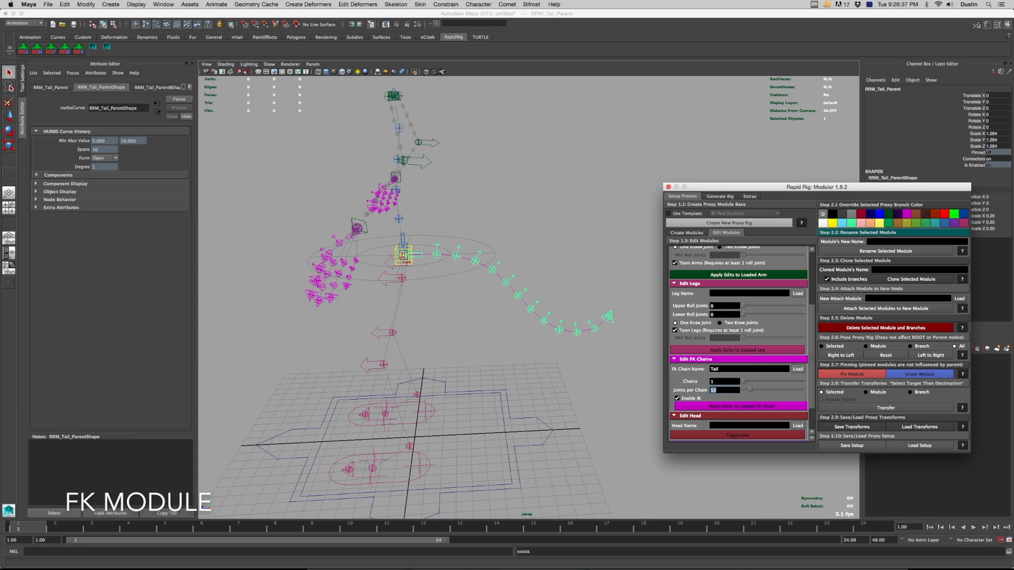
# Try extending the Tail module to 20 joints per chain
pyautogui.keyDown('alt'); pyautogui.moveTo(598, 373); pyautogui.dragTo(581, 372); pyautogui.keyUp('alt')
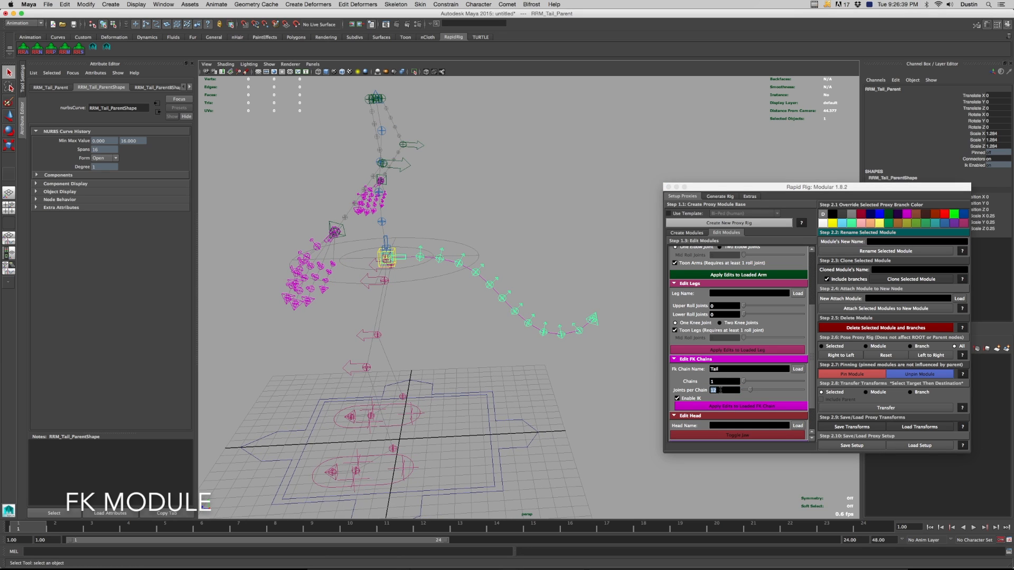
pyautogui.click(719, 389)
pyautogui.click(739, 406)
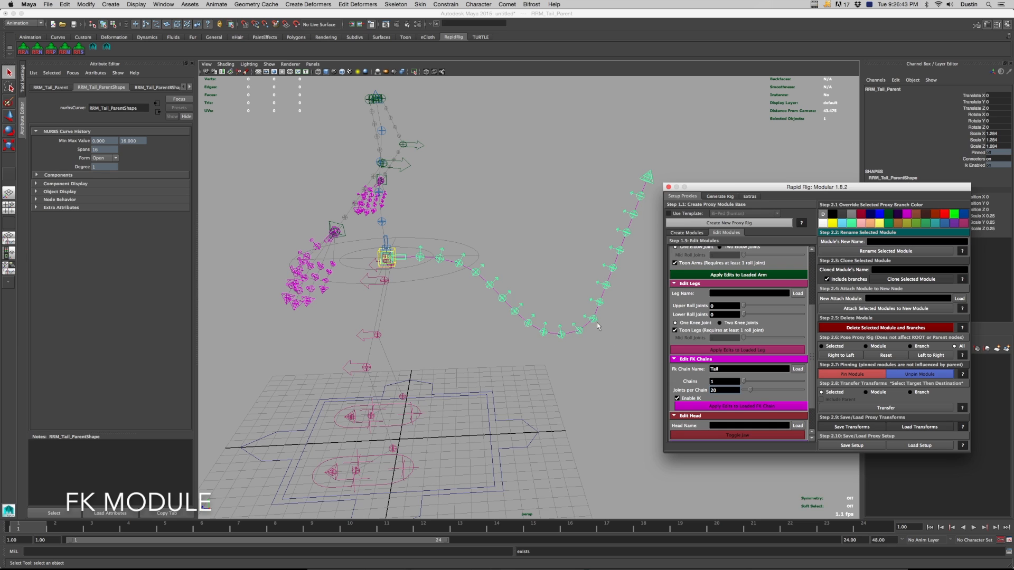
pyautogui.keyDown('alt'); pyautogui.moveTo(593, 318); pyautogui.dragTo(577, 322); pyautogui.keyUp('alt')
pyautogui.press('super+z')
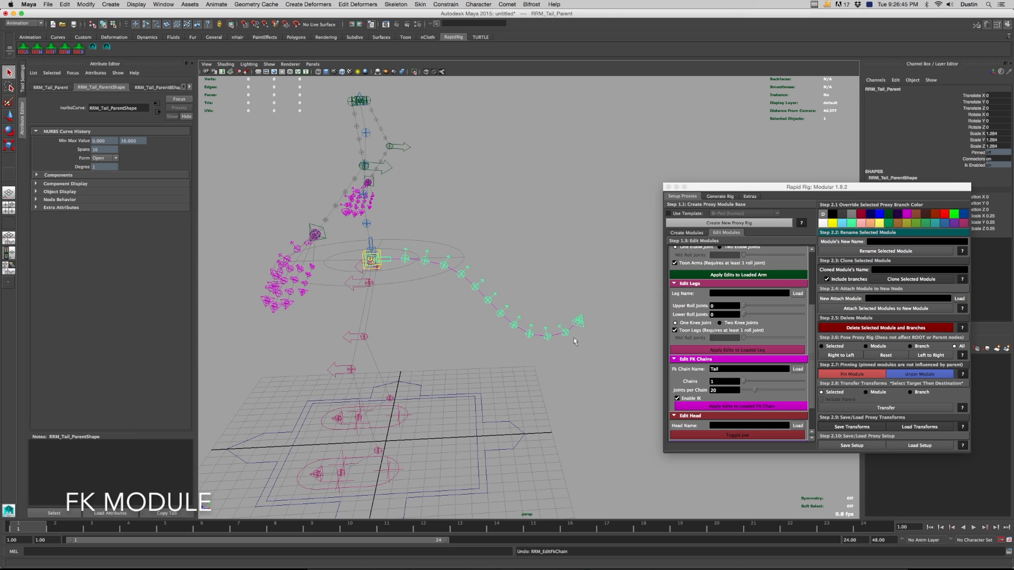
# Rotate the proxy control at the tail's tip and clear the selection
pyautogui.click(578, 323)
pyautogui.press('e')
pyautogui.moveTo(569, 305); pyautogui.dragTo(479, 337)
pyautogui.click(543, 279)
pyautogui.keyDown('alt'); pyautogui.moveTo(479, 338); pyautogui.dragTo(443, 337, button='right'); pyautogui.keyUp('alt')
pyautogui.keyDown('alt'); pyautogui.moveTo(443, 337); pyautogui.dragTo(440, 330); pyautogui.keyUp('alt')
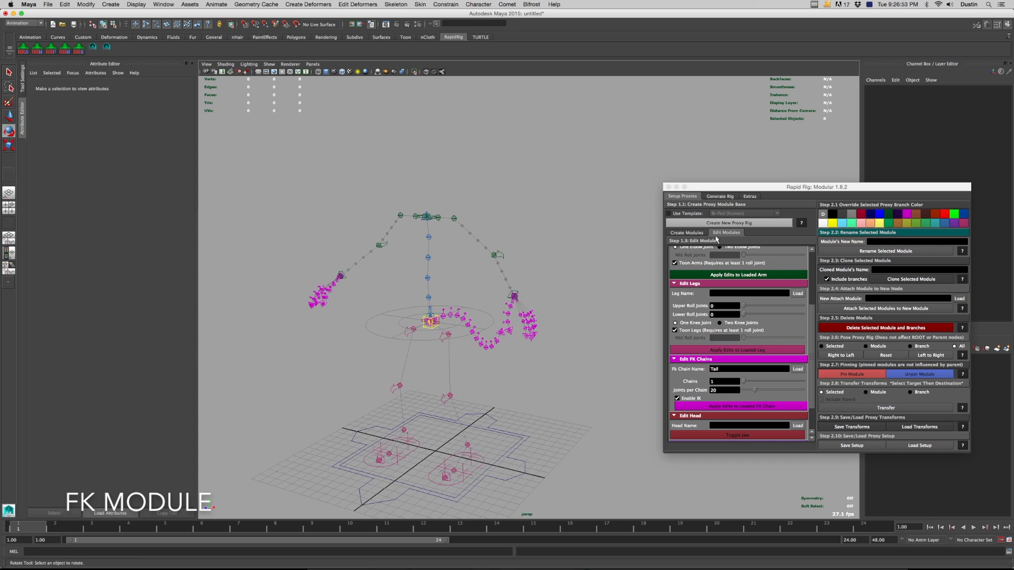
# Name the character "Character" and generate the modular rig without a single hierarchy joint set
pyautogui.click(720, 196)
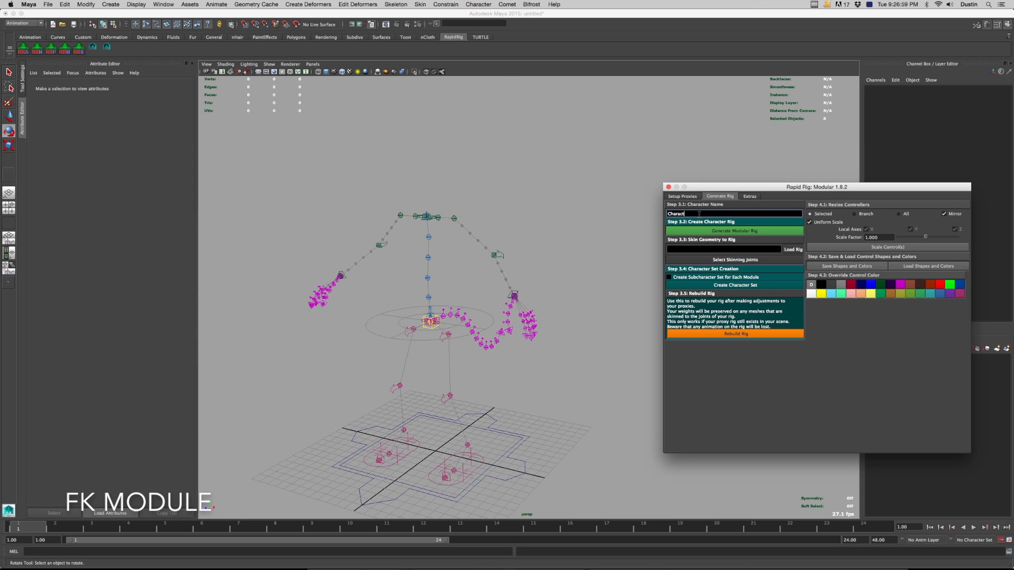
pyautogui.click(735, 231)
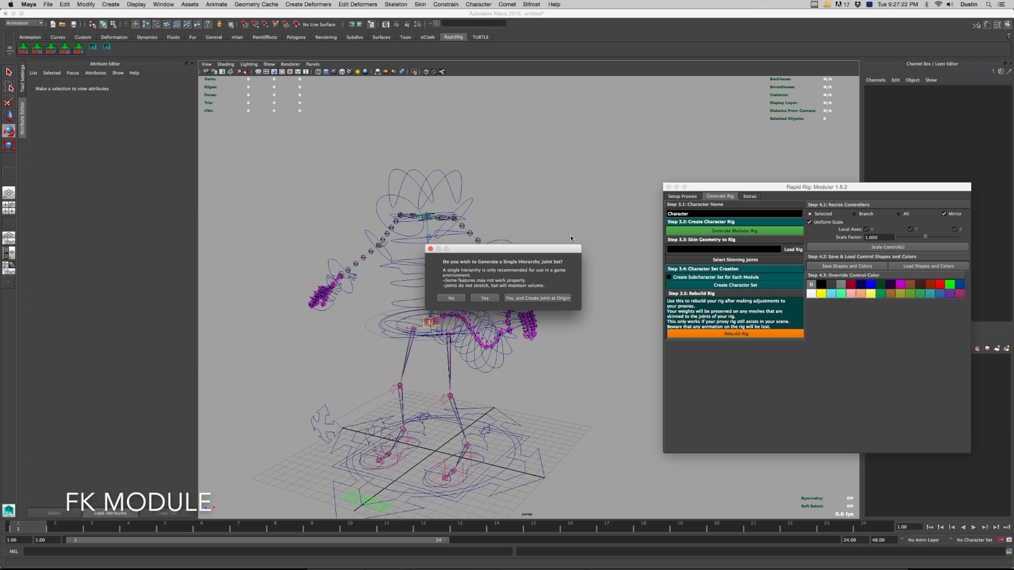
pyautogui.click(461, 299)
# Scale the four left thumb controls uniformly by a factor of 0.5 with mirroring enabled
pyautogui.keyDown('alt'); pyautogui.moveTo(582, 333); pyautogui.dragTo(520, 317); pyautogui.keyUp('alt')
pyautogui.moveTo(764, 187); pyautogui.dragTo(774, 209)
pyautogui.keyDown('alt'); pyautogui.moveTo(528, 240); pyautogui.dragTo(576, 338); pyautogui.keyUp('alt')
pyautogui.keyDown('alt'); pyautogui.moveTo(575, 338); pyautogui.dragTo(616, 354, button='right'); pyautogui.keyUp('alt')
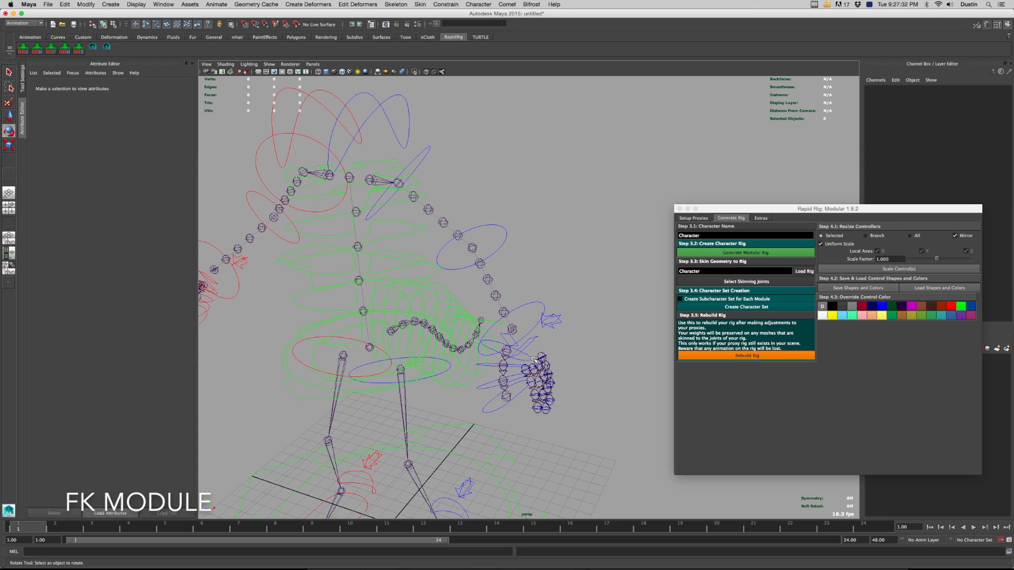
pyautogui.click(521, 361)
pyautogui.keyDown('alt'); pyautogui.moveTo(520, 361); pyautogui.dragTo(556, 359); pyautogui.keyUp('alt')
pyautogui.press('q')
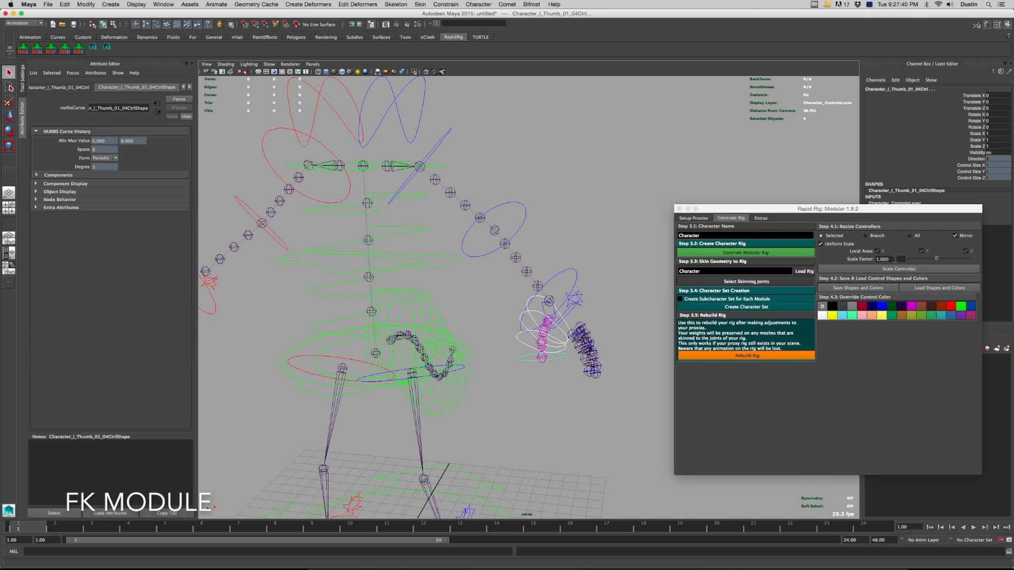
pyautogui.click(892, 259)
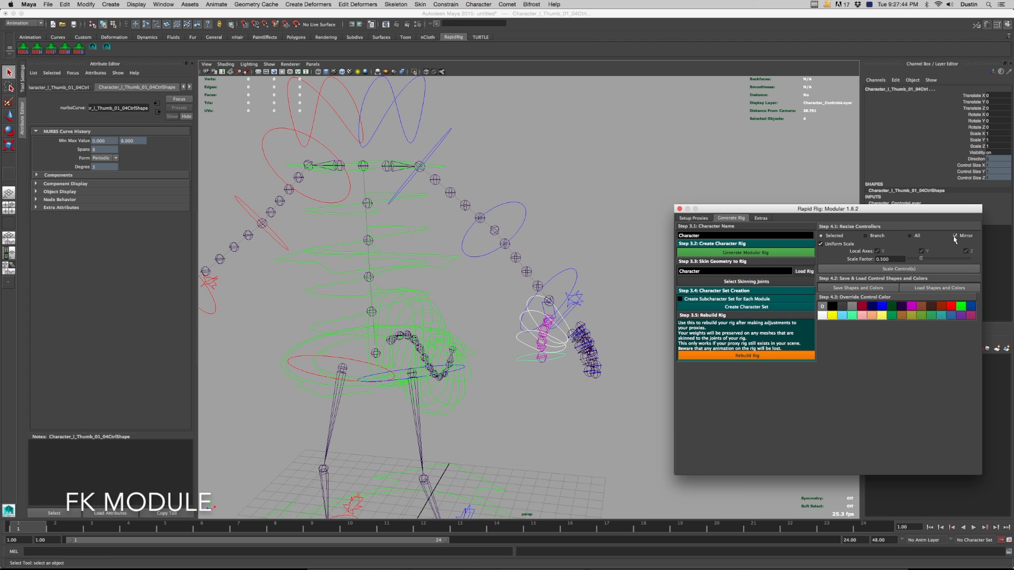
pyautogui.keyDown('alt'); pyautogui.moveTo(512, 239); pyautogui.dragTo(490, 235, button='right'); pyautogui.keyUp('alt')
pyautogui.keyDown('alt'); pyautogui.moveTo(490, 236); pyautogui.dragTo(520, 227, button='middle'); pyautogui.keyUp('alt')
pyautogui.click(930, 271)
pyautogui.keyDown('alt'); pyautogui.moveTo(659, 264); pyautogui.dragTo(612, 267); pyautogui.keyUp('alt')
pyautogui.keyDown('alt'); pyautogui.moveTo(611, 266); pyautogui.dragTo(628, 342, button='right'); pyautogui.keyUp('alt')
pyautogui.keyDown('alt'); pyautogui.moveTo(627, 342); pyautogui.dragTo(629, 336); pyautogui.keyUp('alt')
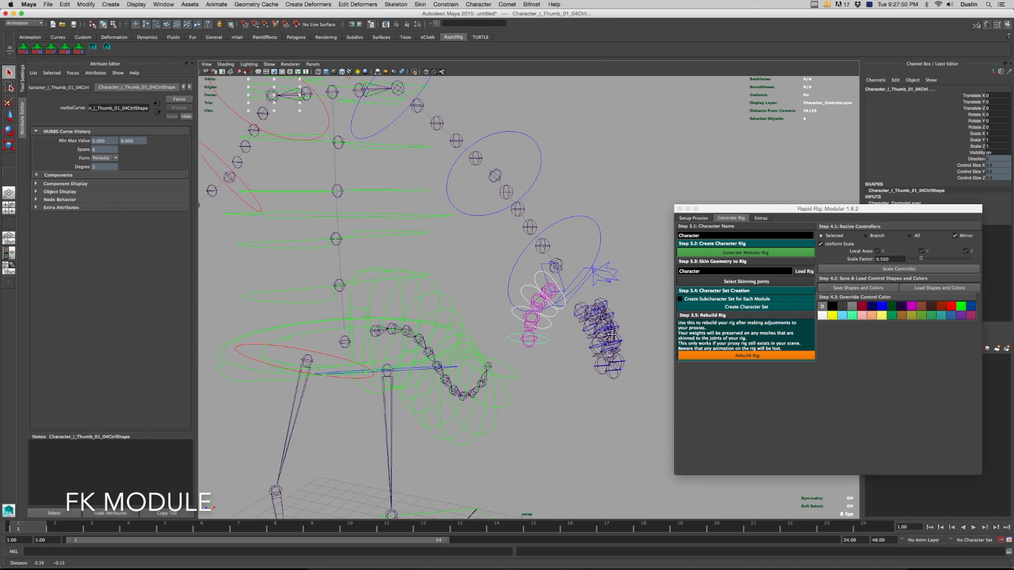
# Scale all controls of the left hand's four fingers uniformly by a factor of 2, with mirroring enabled
pyautogui.keyDown('alt'); pyautogui.moveTo(630, 336); pyautogui.dragTo(655, 365, button='right'); pyautogui.keyUp('alt')
pyautogui.click(639, 380)
pyautogui.keyDown('alt'); pyautogui.moveTo(638, 380); pyautogui.dragTo(629, 377); pyautogui.keyUp('alt')
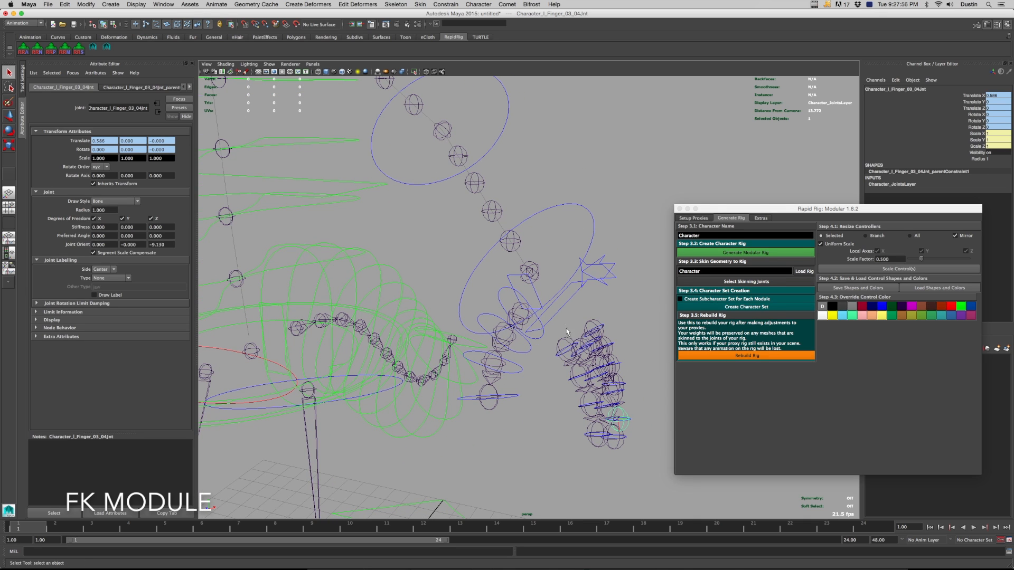
pyautogui.moveTo(565, 324); pyautogui.dragTo(632, 467)
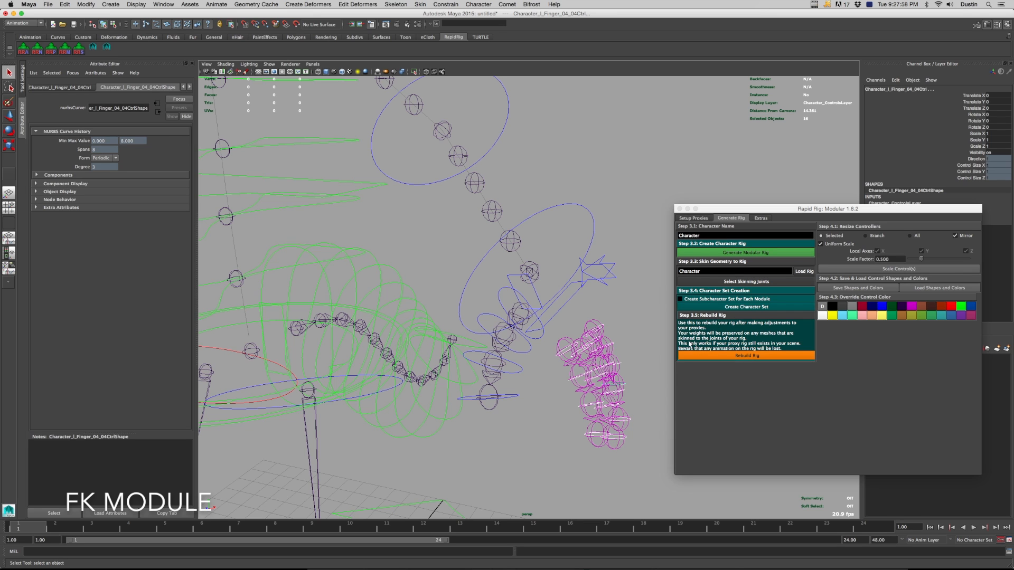
pyautogui.keyDown('alt'); pyautogui.moveTo(508, 168); pyautogui.dragTo(338, 158, button='right'); pyautogui.keyUp('alt')
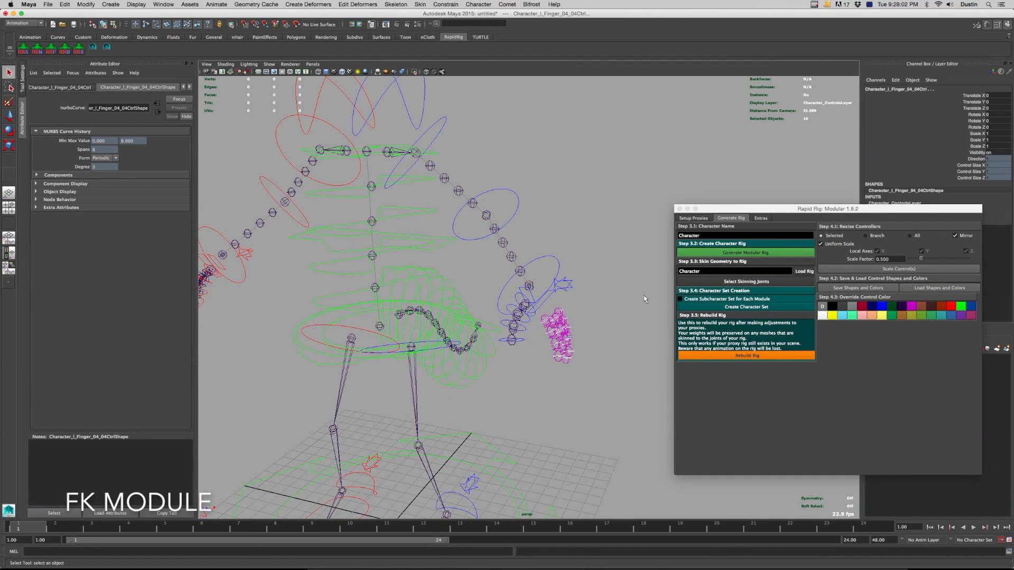
pyautogui.click(880, 259)
pyautogui.write('2')
pyautogui.click(898, 269)
pyautogui.click(621, 330)
# Scale all twelve tail controls uniformly by a factor of 0.5 and clear the selection
pyautogui.keyDown('alt'); pyautogui.moveTo(621, 329); pyautogui.dragTo(503, 323); pyautogui.keyUp('alt')
pyautogui.keyDown('alt'); pyautogui.moveTo(540, 371); pyautogui.dragTo(493, 364); pyautogui.keyUp('alt')
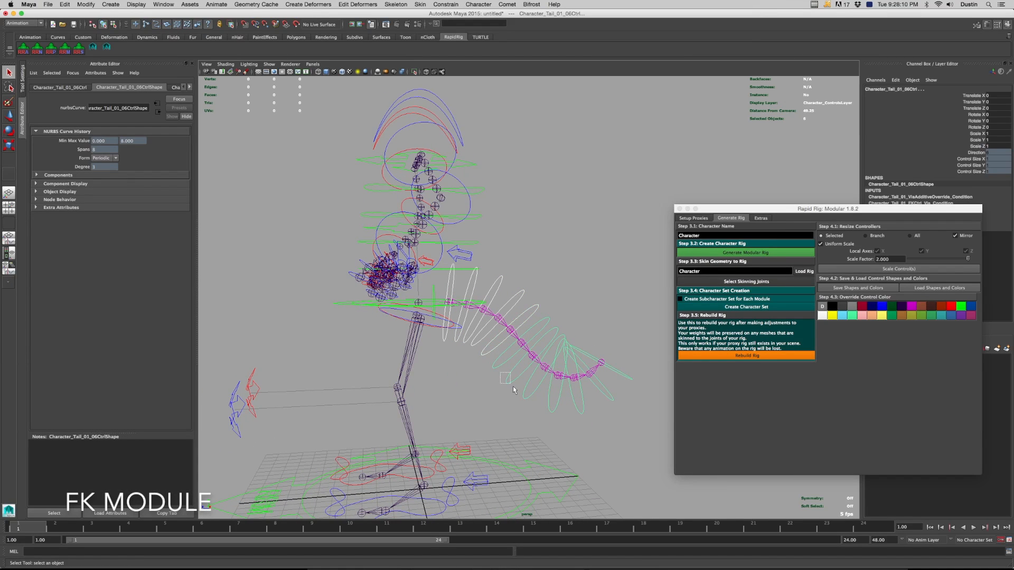
pyautogui.keyDown('shift'); pyautogui.moveTo(542, 400); pyautogui.dragTo(623, 389); pyautogui.keyUp('shift')
pyautogui.click(900, 258)
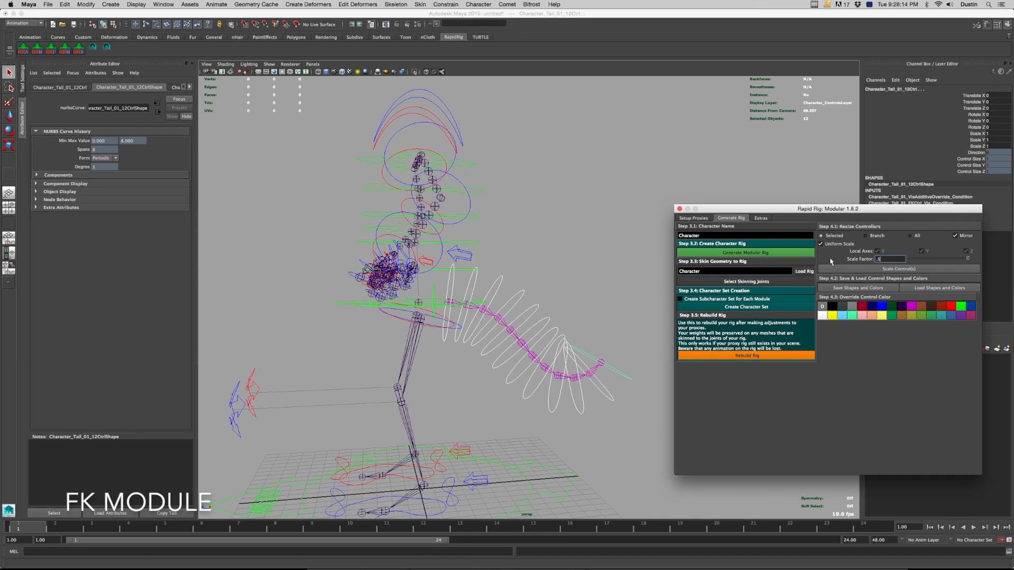
pyautogui.click(862, 269)
pyautogui.moveTo(591, 301)
pyautogui.keyDown('alt'); pyautogui.mouseDown()
pyautogui.moveTo(563, 300)
pyautogui.moveTo(579, 281)
pyautogui.moveTo(636, 295)
pyautogui.moveTo(602, 299)
pyautogui.mouseUp(); pyautogui.keyUp('alt')
pyautogui.click(579, 283)
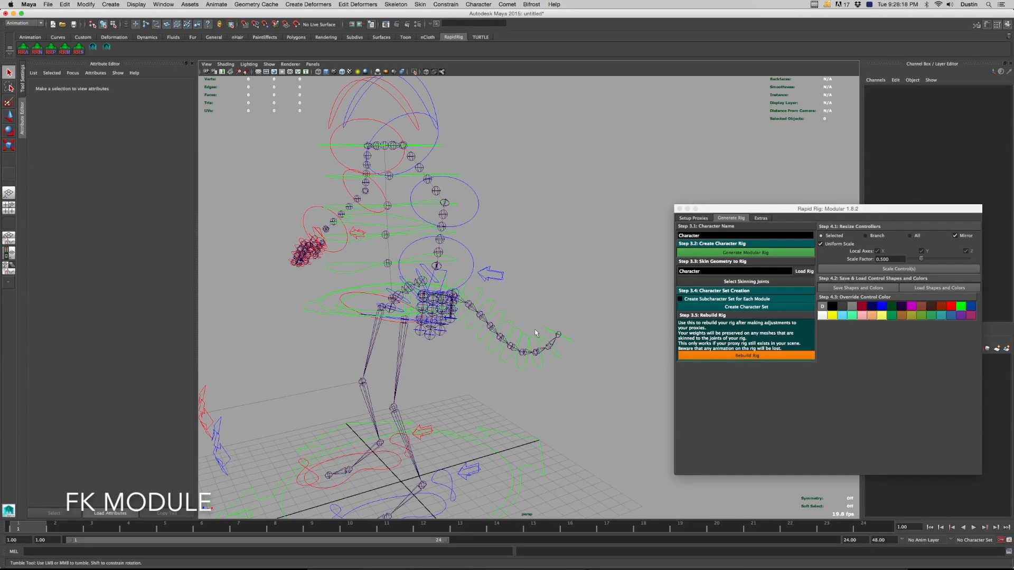
# Set Character_JointsLayer to template display so the joints cannot be selected in the viewport
pyautogui.keyDown('alt'); pyautogui.moveTo(458, 305); pyautogui.dragTo(523, 311); pyautogui.keyUp('alt')
pyautogui.keyDown('alt'); pyautogui.moveTo(523, 312); pyautogui.dragTo(607, 330, button='right'); pyautogui.keyUp('alt')
pyautogui.moveTo(810, 209); pyautogui.dragTo(800, 69)
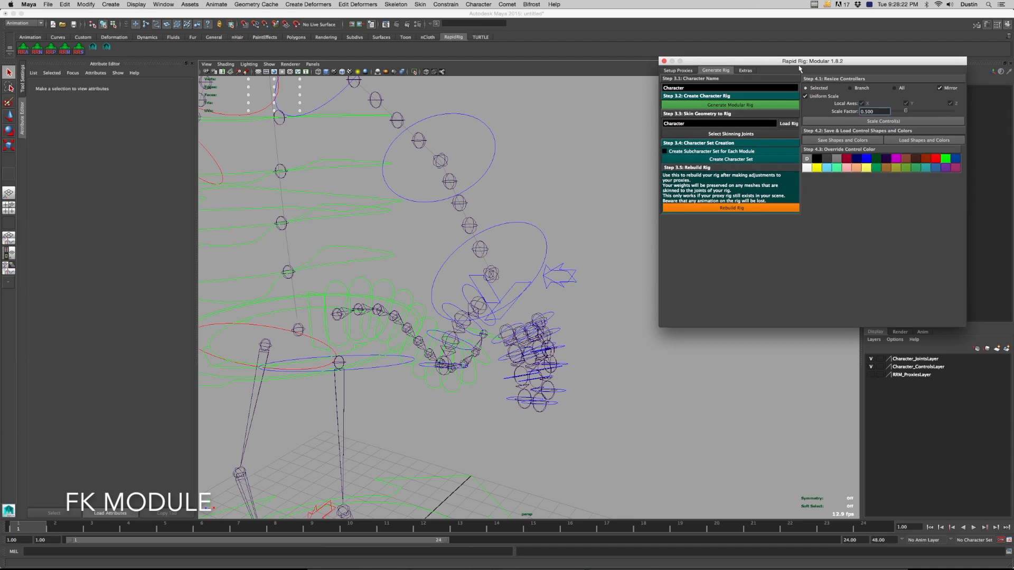
pyautogui.click(880, 359)
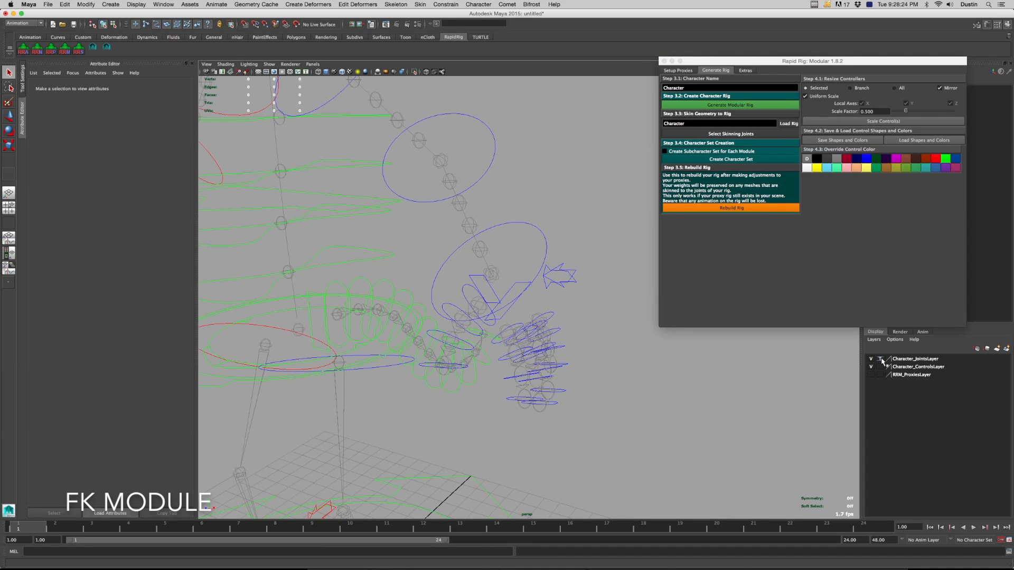
# Curl the left hand's fingers by rotating all their controls together about -17 degrees around Z
pyautogui.moveTo(571, 407)
pyautogui.keyDown('alt'); pyautogui.mouseDown()
pyautogui.moveTo(536, 379)
pyautogui.moveTo(562, 403)
pyautogui.mouseUp(); pyautogui.keyUp('alt')
pyautogui.press('e')
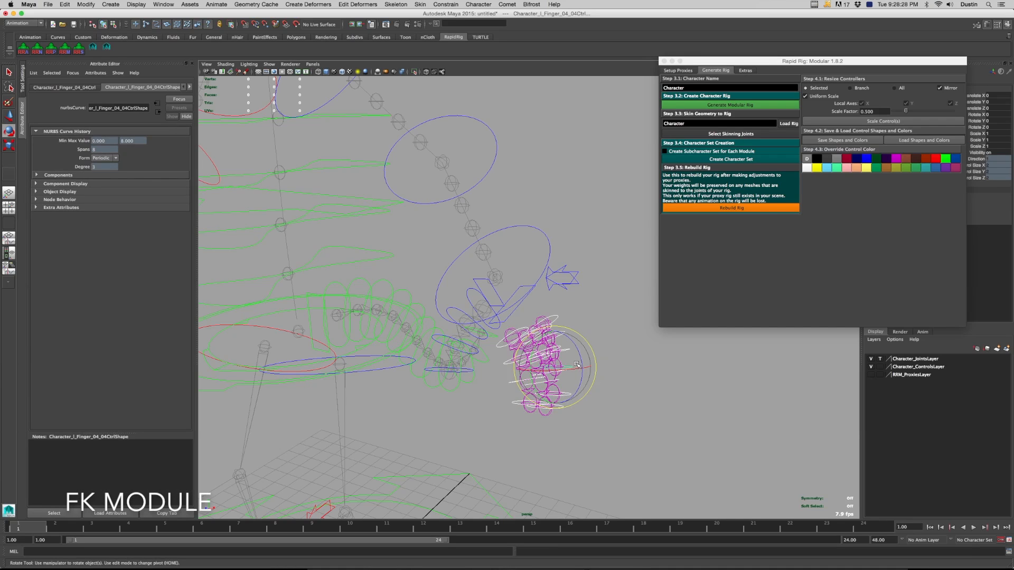
pyautogui.moveTo(583, 349); pyautogui.dragTo(516, 376)
pyautogui.press('w')
pyautogui.press('r')
pyautogui.press('super+z')
# Try rotating only the base control of the left hand's fourth finger
pyautogui.click(554, 338)
pyautogui.press('e')
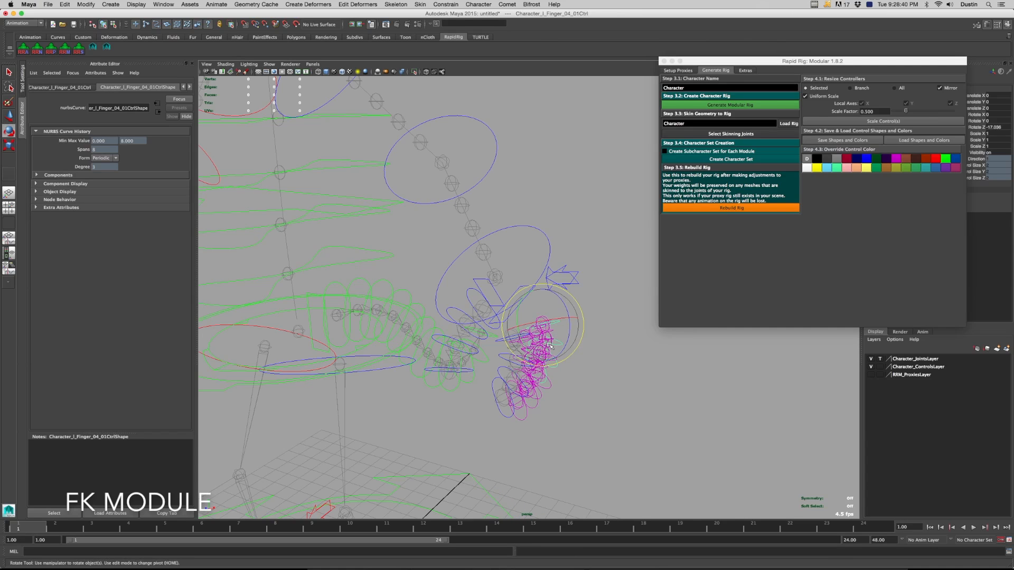
pyautogui.moveTo(516, 342); pyautogui.dragTo(528, 344)
pyautogui.press('q')
# Set the joint display scale to 0.2 so the finger joints draw smaller
pyautogui.moveTo(820, 64); pyautogui.dragTo(836, 281)
pyautogui.moveTo(439, 279)
pyautogui.keyDown('alt'); pyautogui.mouseDown()
pyautogui.moveTo(520, 305)
pyautogui.moveTo(432, 263)
pyautogui.mouseUp(); pyautogui.keyUp('alt')
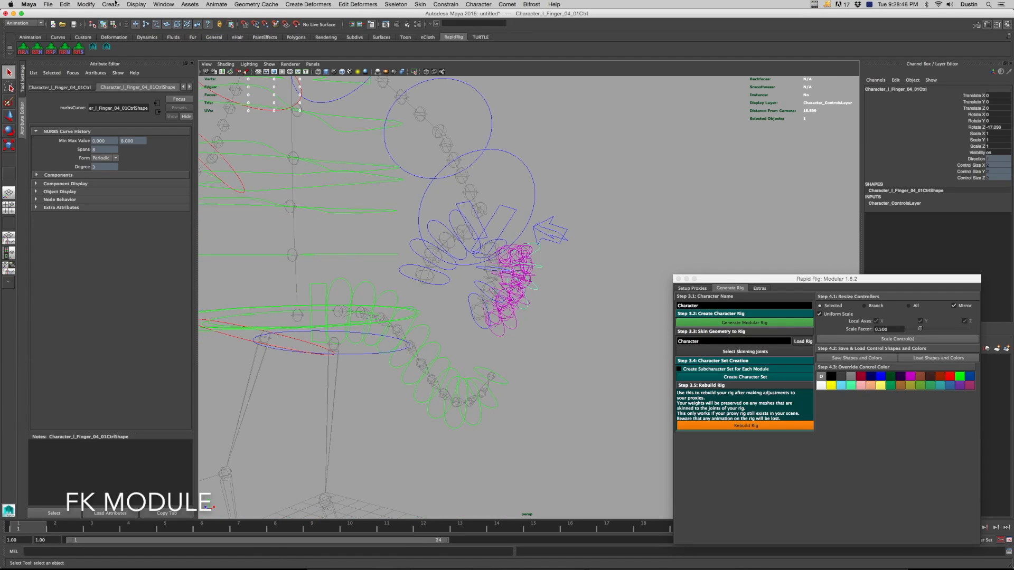
pyautogui.click(136, 4)
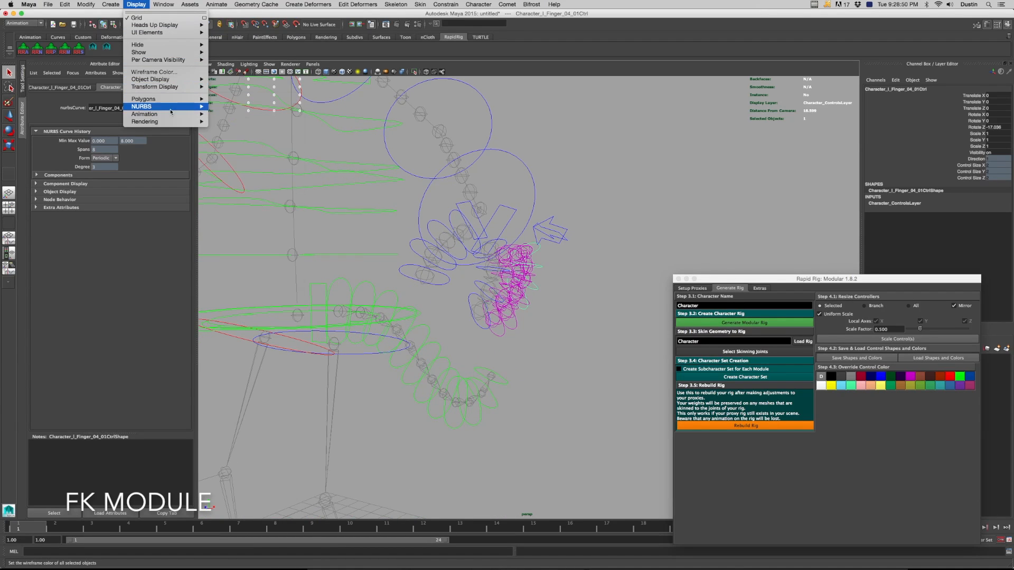
pyautogui.moveTo(170, 114)
pyautogui.click(239, 139)
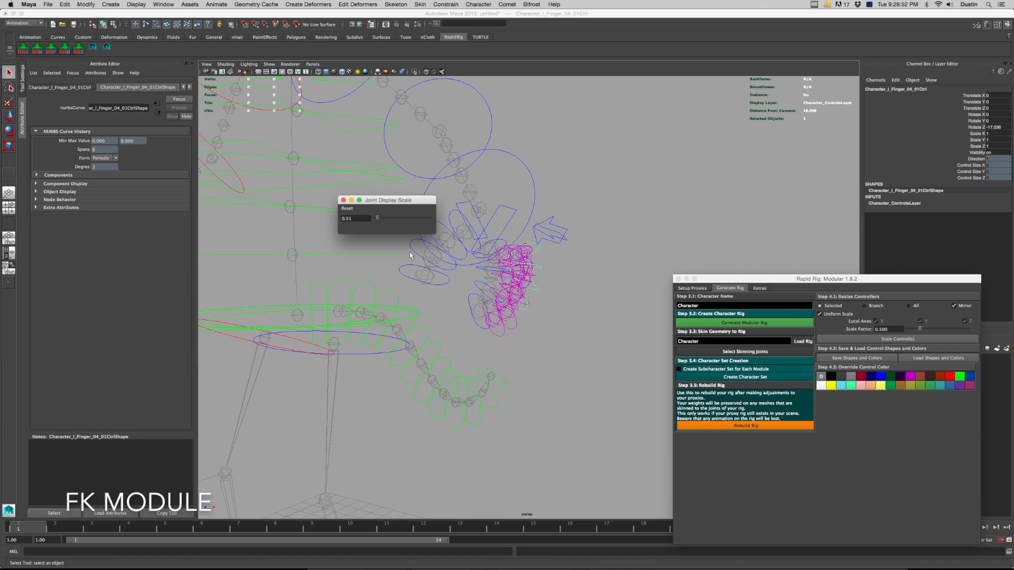
pyautogui.moveTo(353, 217); pyautogui.dragTo(306, 218)
pyautogui.write('.2')
pyautogui.press('Return')
pyautogui.click(343, 200)
# Rotate the base control of the left hand's fourth finger about 28 degrees around Y
pyautogui.moveTo(495, 288)
pyautogui.keyDown('alt'); pyautogui.mouseDown()
pyautogui.moveTo(515, 274)
pyautogui.moveTo(503, 287)
pyautogui.mouseUp(); pyautogui.keyUp('alt')
pyautogui.press('e')
pyautogui.moveTo(530, 287); pyautogui.dragTo(507, 267)
pyautogui.press('q')
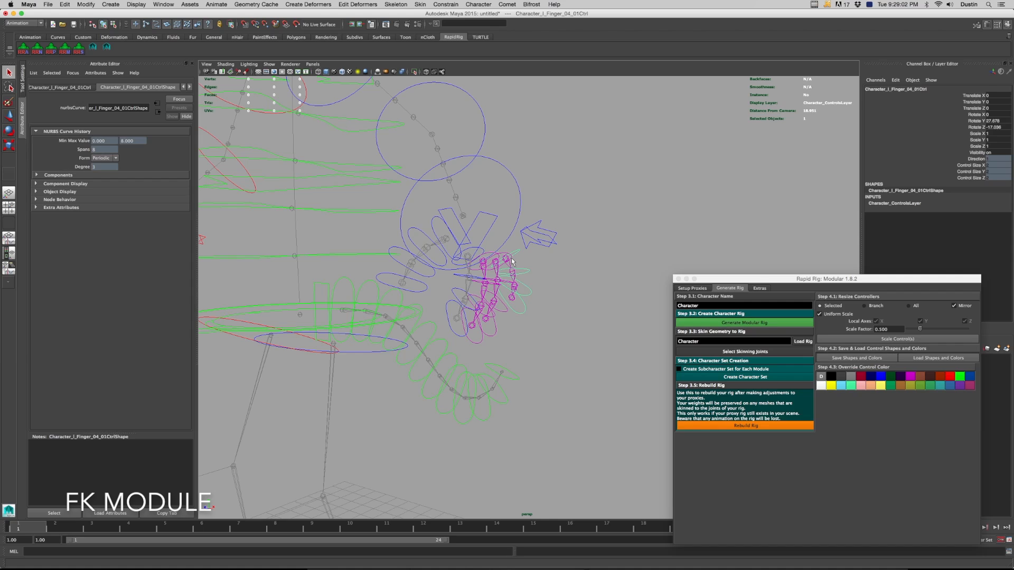
# Set FK Auto Spread Rot to 1 on the left finger master control
pyautogui.click(489, 229)
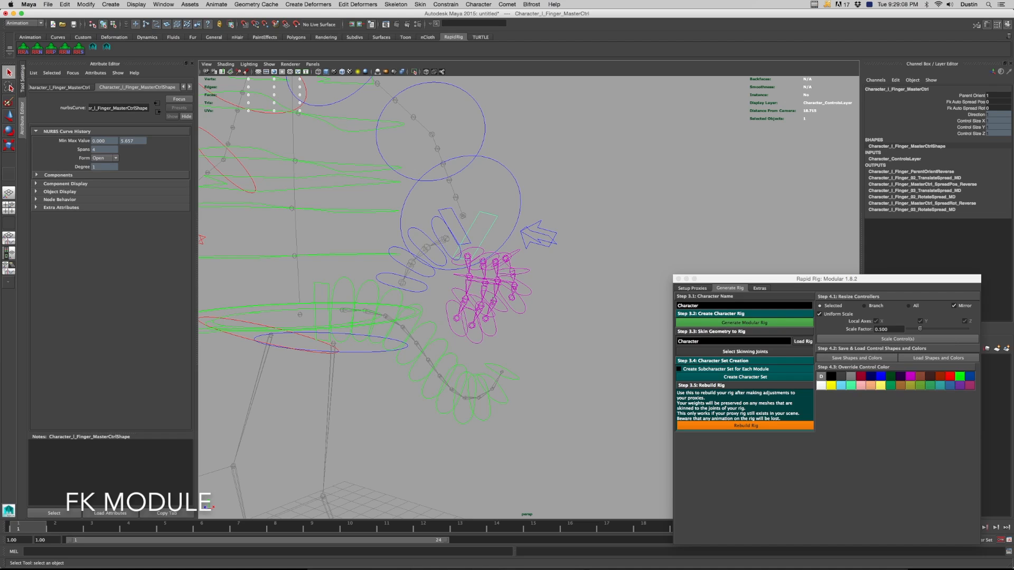
pyautogui.click(970, 108)
pyautogui.moveTo(555, 189); pyautogui.dragTo(561, 190, button='middle')
pyautogui.keyDown('alt'); pyautogui.moveTo(557, 195); pyautogui.dragTo(505, 230); pyautogui.keyUp('alt')
# Rotate the fourth finger's base control to about 60 degrees around Y to spread the left hand's fingers
pyautogui.click(472, 231)
pyautogui.press('e')
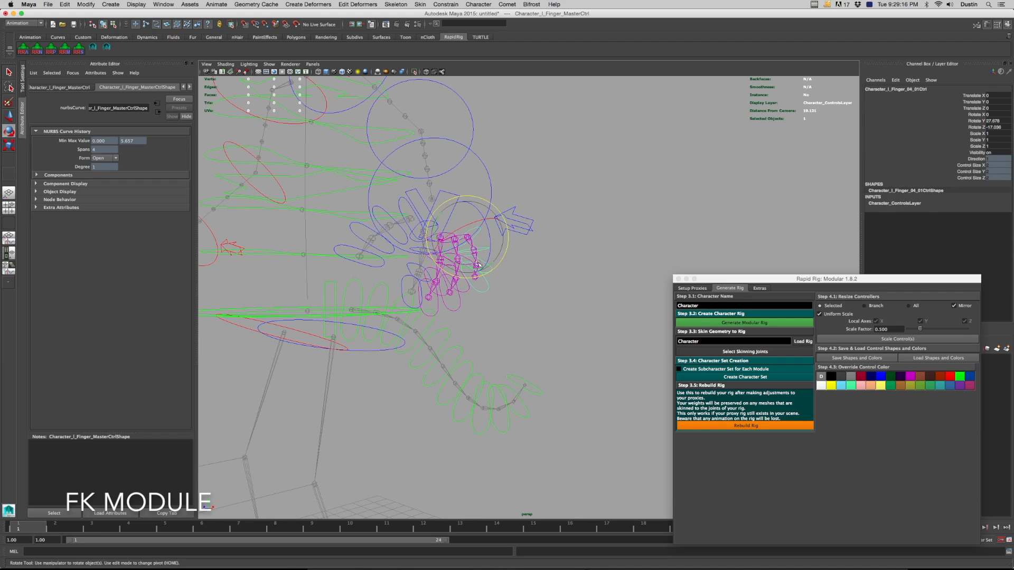
pyautogui.moveTo(466, 269)
pyautogui.mouseDown()
pyautogui.moveTo(487, 267)
pyautogui.moveTo(474, 272)
pyautogui.mouseUp()
pyautogui.press('q')
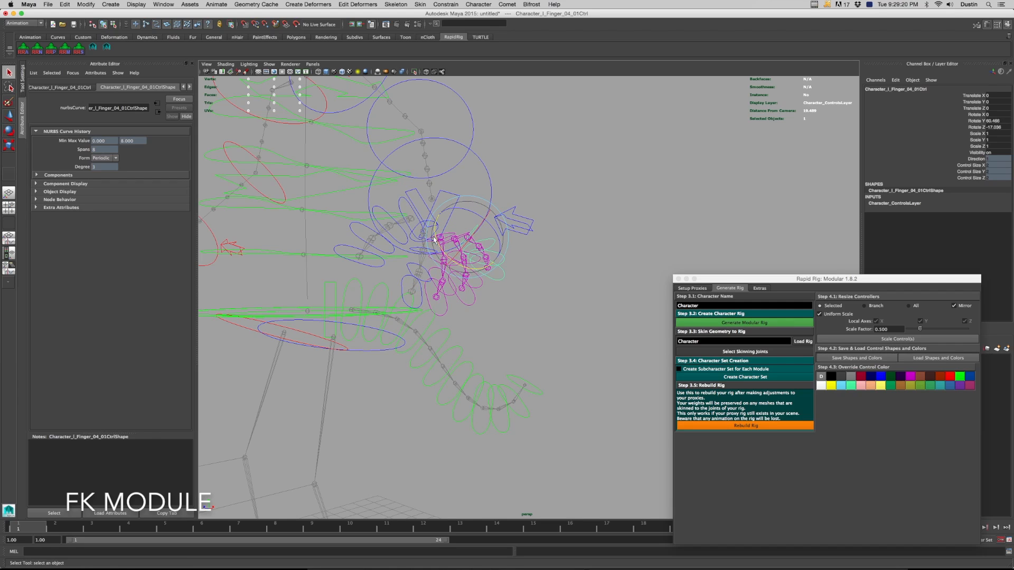
# Rotate the first finger's base control on the left hand to about -11 degrees around Y
pyautogui.click(419, 228)
pyautogui.press('e')
pyautogui.moveTo(415, 261); pyautogui.dragTo(438, 254)
pyautogui.press('q')
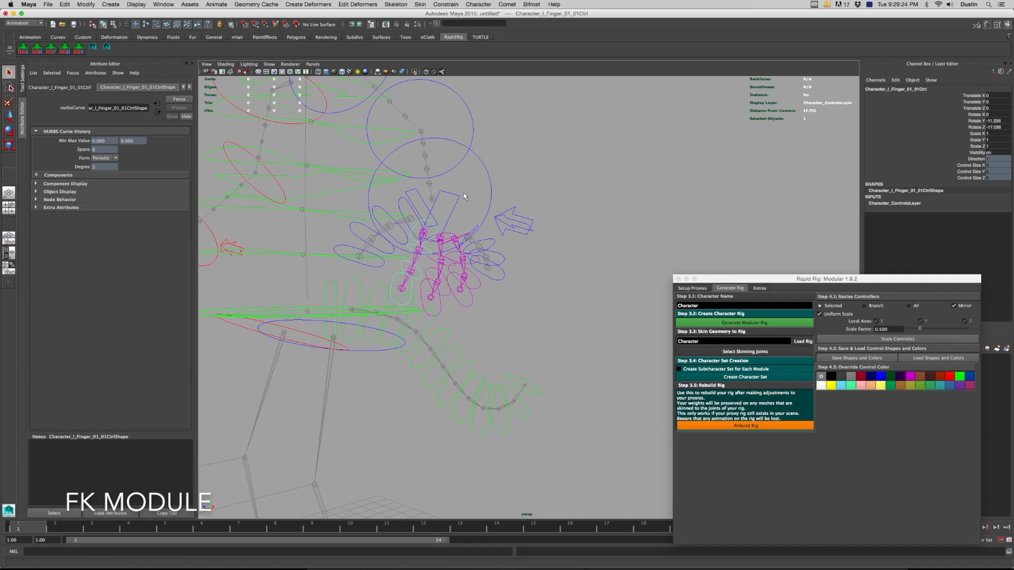
# Try moving the left hand's first finger base control while the automatic position spread is off
pyautogui.click(454, 197)
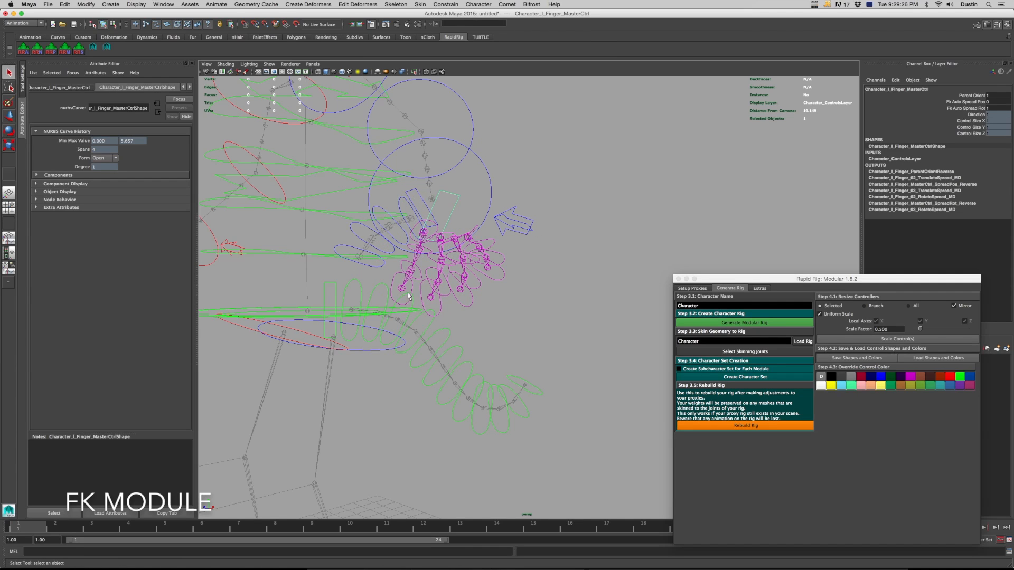
pyautogui.click(437, 231)
pyautogui.press('w')
pyautogui.moveTo(424, 232); pyautogui.dragTo(400, 251)
pyautogui.hotkey('ctrl', 'z')
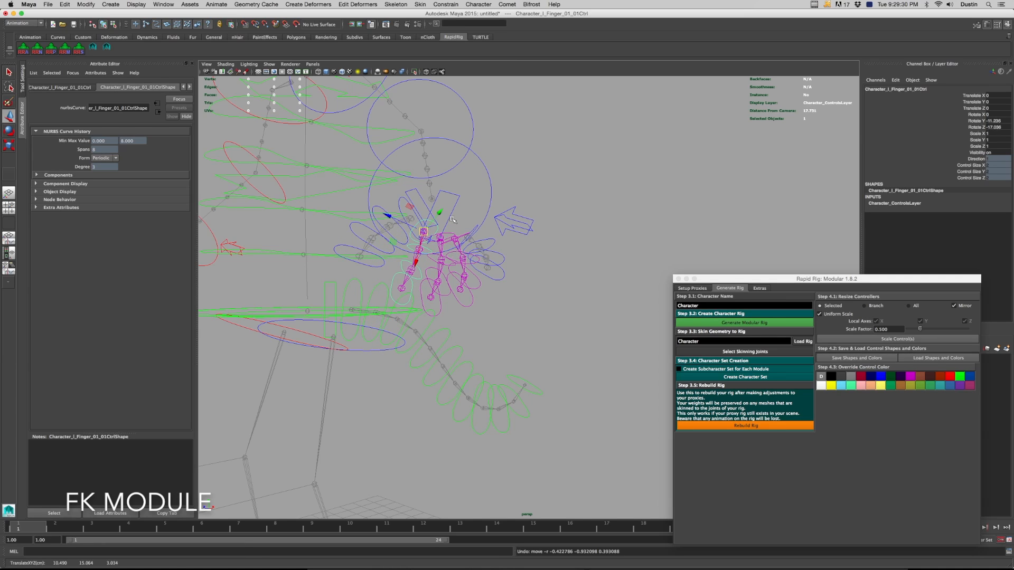
pyautogui.hotkey('ctrl', 'z')
# Set FK Auto Spread Pos to 1 on the left finger master control and try moving the first finger's base control
pyautogui.click(966, 102)
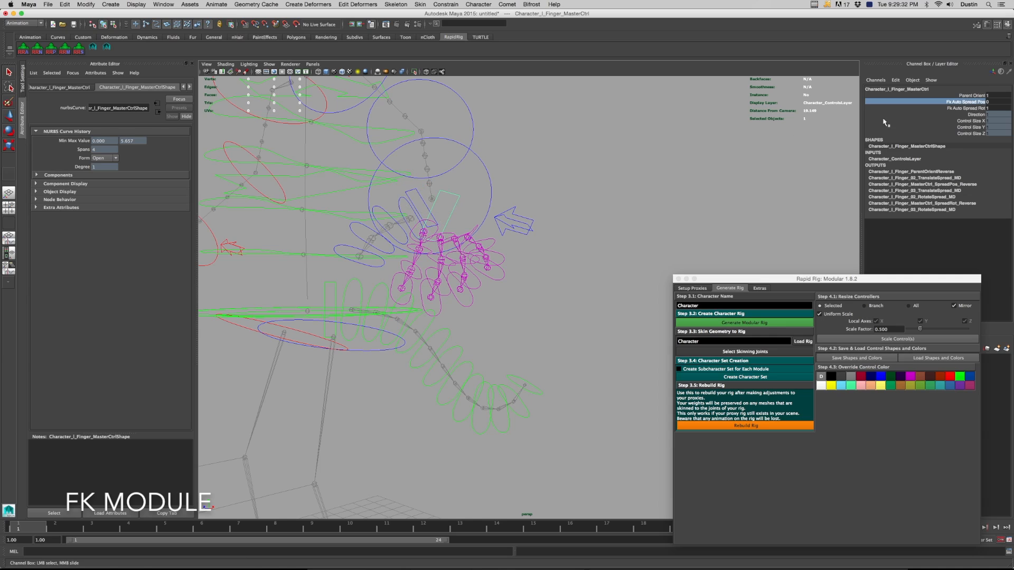
pyautogui.click(432, 221)
pyautogui.press('e')
pyautogui.moveTo(426, 228); pyautogui.dragTo(409, 244)
pyautogui.hotkey('ctrl', 'z')
pyautogui.press('w')
pyautogui.hotkey('ctrl', 'z')
# Try rotating the left wrist control with the finger master's Parent Orient at 1, and undo the rotation
pyautogui.keyDown('alt'); pyautogui.moveTo(467, 205); pyautogui.dragTo(504, 201); pyautogui.keyUp('alt')
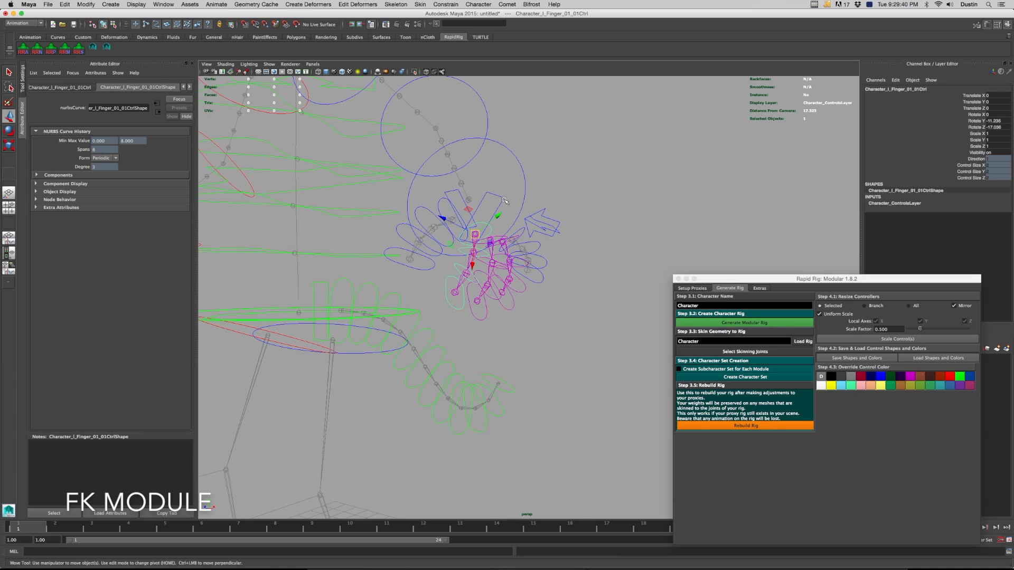
pyautogui.click(505, 201)
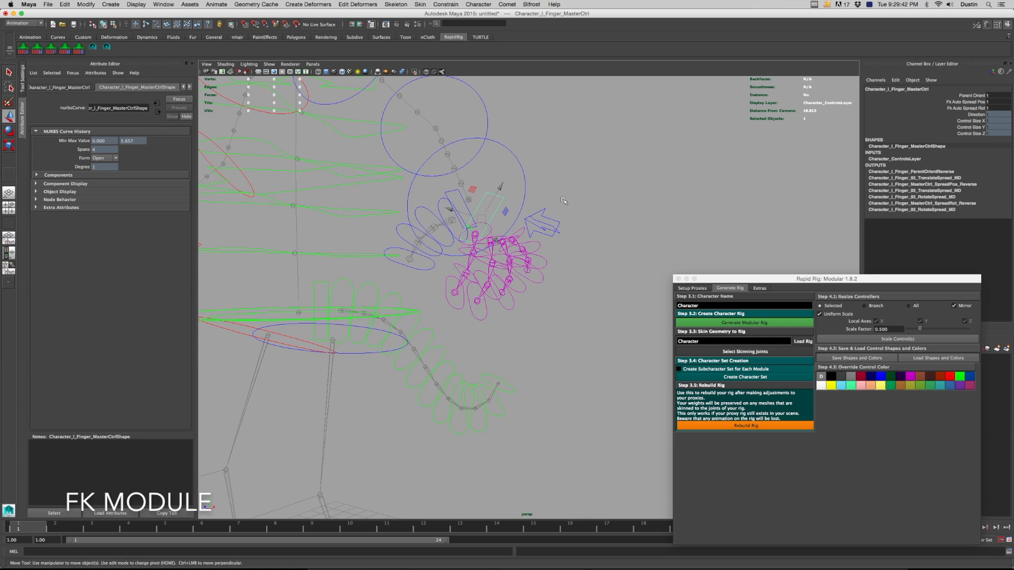
pyautogui.click(526, 177)
pyautogui.press('e')
pyautogui.moveTo(508, 211); pyautogui.dragTo(537, 242)
pyautogui.press('z')
pyautogui.press('q')
# Lower Parent Orient on the left finger master control and test it by temporarily rotating the left wrist control
pyautogui.click(501, 203)
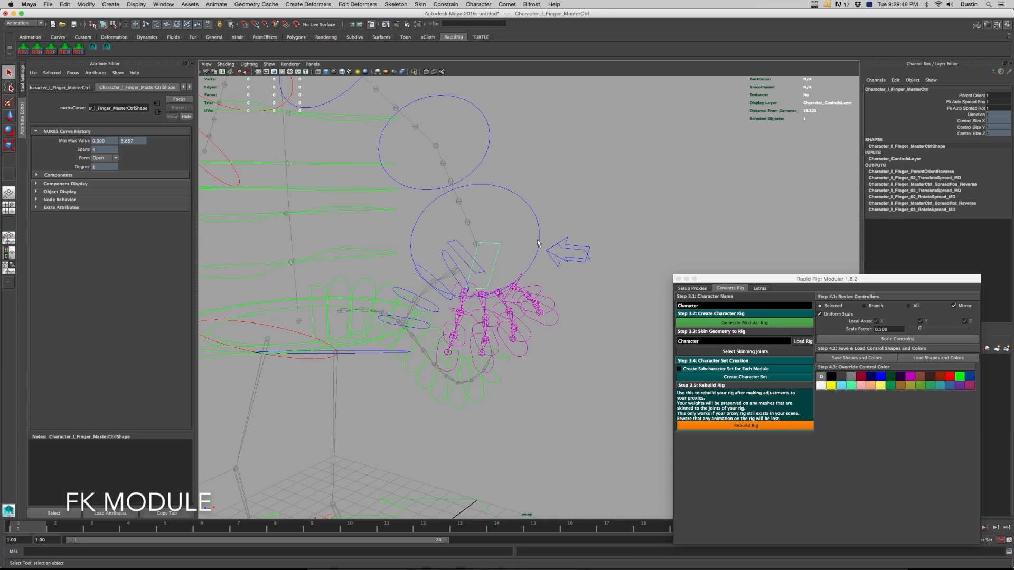
pyautogui.click(977, 96)
pyautogui.moveTo(643, 210); pyautogui.dragTo(616, 213, button='middle')
pyautogui.click(536, 220)
pyautogui.press('e')
pyautogui.moveTo(498, 239); pyautogui.dragTo(486, 262)
pyautogui.press('z')
pyautogui.keyDown('alt'); pyautogui.moveTo(487, 263); pyautogui.dragTo(454, 269, button='right'); pyautogui.keyUp('alt')
pyautogui.keyDown('alt'); pyautogui.moveTo(454, 269); pyautogui.dragTo(435, 275); pyautogui.keyUp('alt')
pyautogui.press('q')
# Try rotating the character's secondary root control, and undo the rotation
pyautogui.click(394, 308)
pyautogui.keyDown('alt'); pyautogui.moveTo(394, 309); pyautogui.dragTo(374, 299); pyautogui.keyUp('alt')
pyautogui.press('e')
pyautogui.press('z')
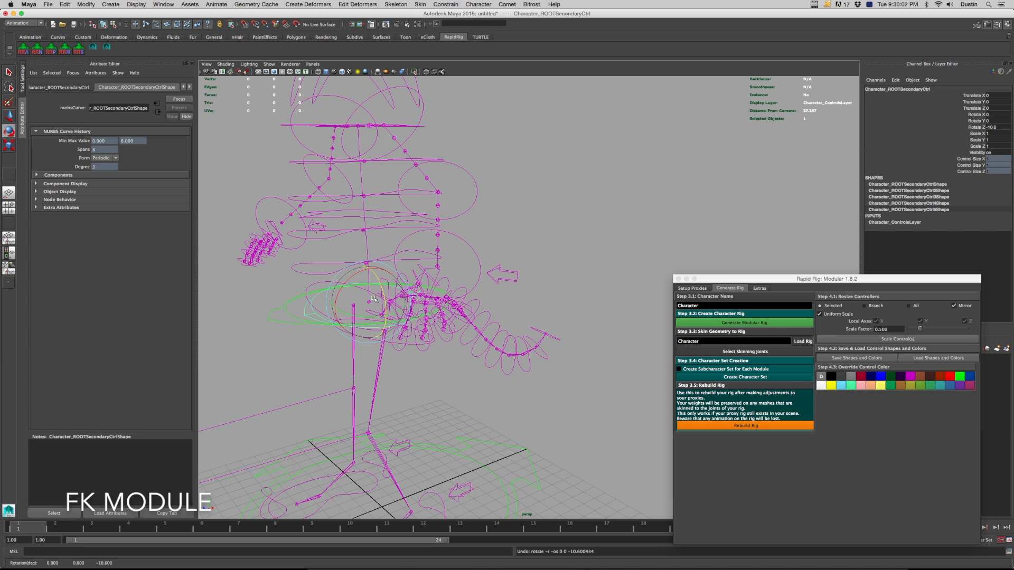
pyautogui.click(357, 292)
pyautogui.moveTo(356, 291); pyautogui.dragTo(483, 306)
pyautogui.press('z')
pyautogui.press('q')
# Inspect the tail master's ROOT Parent options, keep ROOT, and try rotating the main root control
pyautogui.click(427, 275)
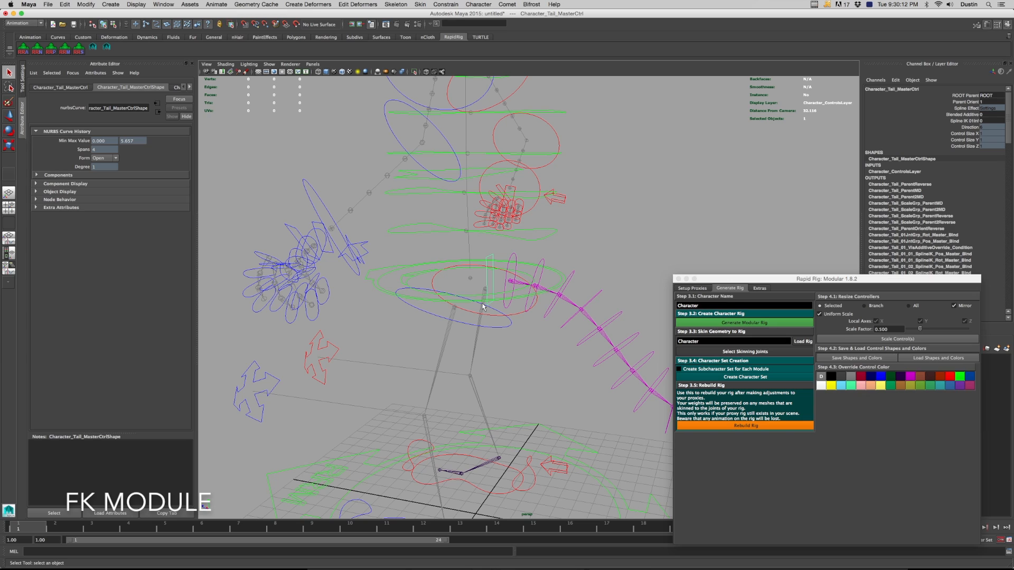
pyautogui.click(990, 96)
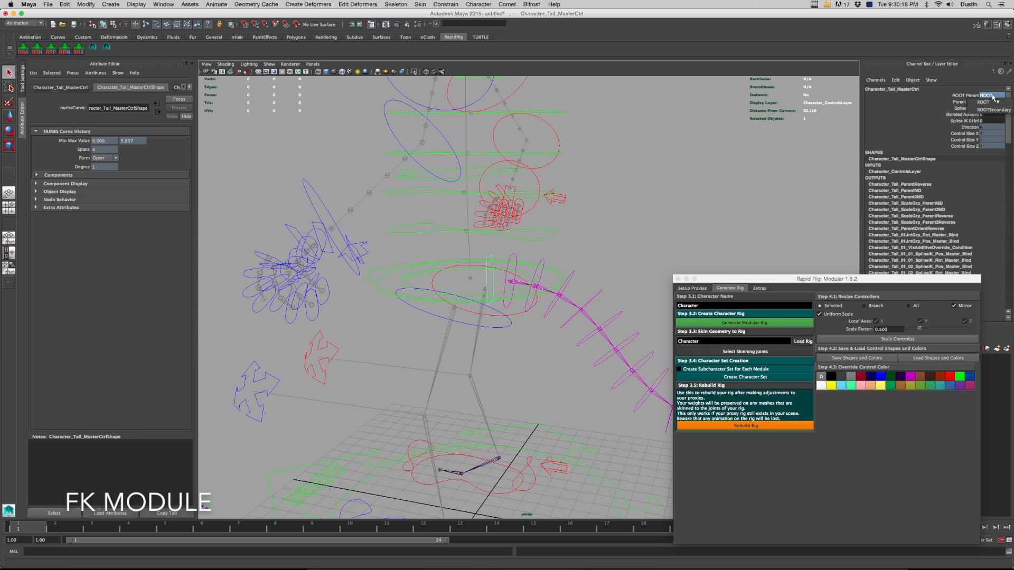
pyautogui.click(995, 99)
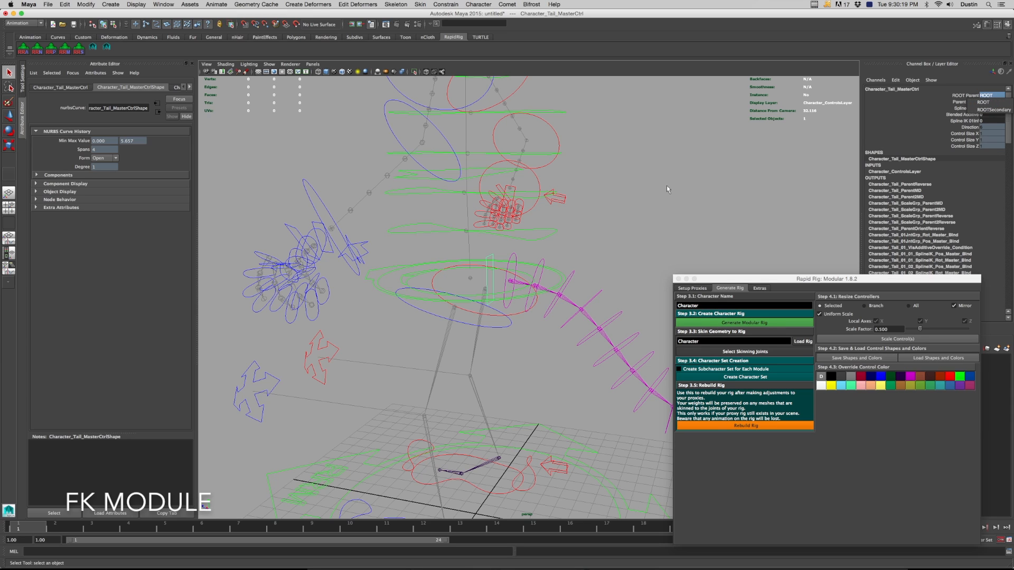
pyautogui.click(560, 278)
pyautogui.press('e')
pyautogui.moveTo(482, 278)
pyautogui.mouseDown()
pyautogui.moveTo(481, 288)
pyautogui.moveTo(486, 272)
pyautogui.moveTo(484, 284)
pyautogui.moveTo(462, 278)
pyautogui.moveTo(472, 262)
pyautogui.moveTo(467, 274)
pyautogui.mouseUp()
pyautogui.press('super+z')
pyautogui.press('q')
# Try rotating the secondary root control while the tail is parented to ROOT, and undo it
pyautogui.click(478, 295)
pyautogui.press('e')
pyautogui.press('super+z')
pyautogui.press('q')
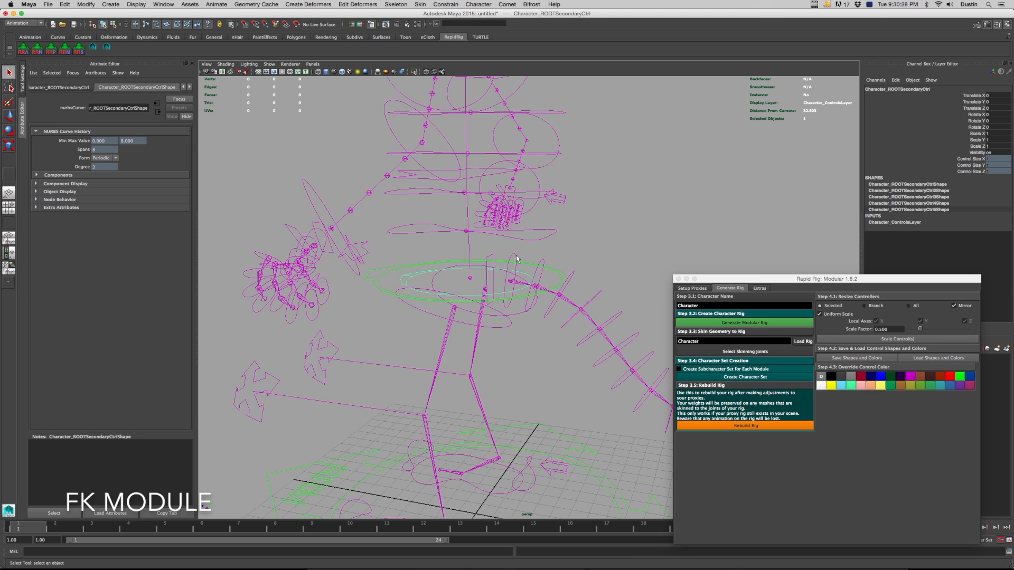
# Set ROOT Parent on the tail master control to ROOTSecondary
pyautogui.click(515, 270)
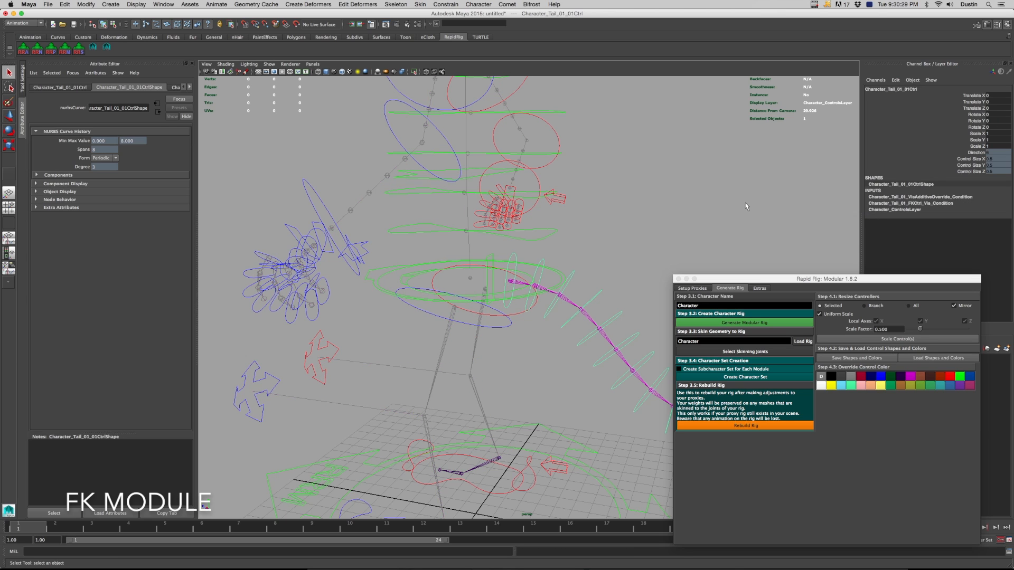
pyautogui.click(490, 258)
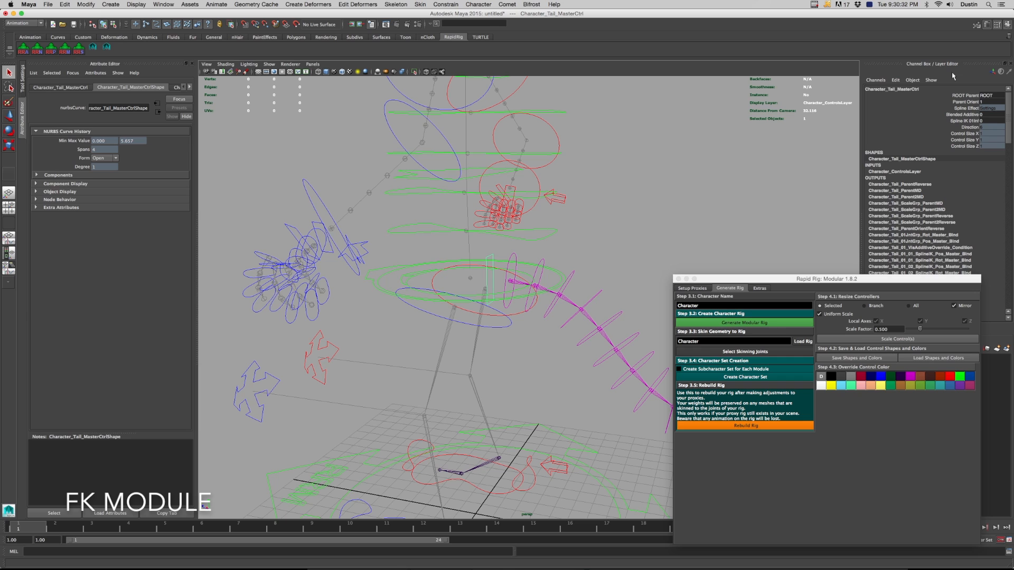
pyautogui.click(983, 98)
pyautogui.click(985, 105)
# Test the tail's new parent by rotating the secondary root control, and undo the rotation
pyautogui.click(501, 295)
pyautogui.press('e')
pyautogui.moveTo(485, 271); pyautogui.dragTo(480, 290)
pyautogui.press('super+z')
pyautogui.press('q')
pyautogui.keyDown('alt'); pyautogui.moveTo(545, 304); pyautogui.dragTo(526, 285, button='right'); pyautogui.keyUp('alt')
pyautogui.keyDown('alt'); pyautogui.moveTo(524, 282); pyautogui.dragTo(384, 294); pyautogui.keyUp('alt')
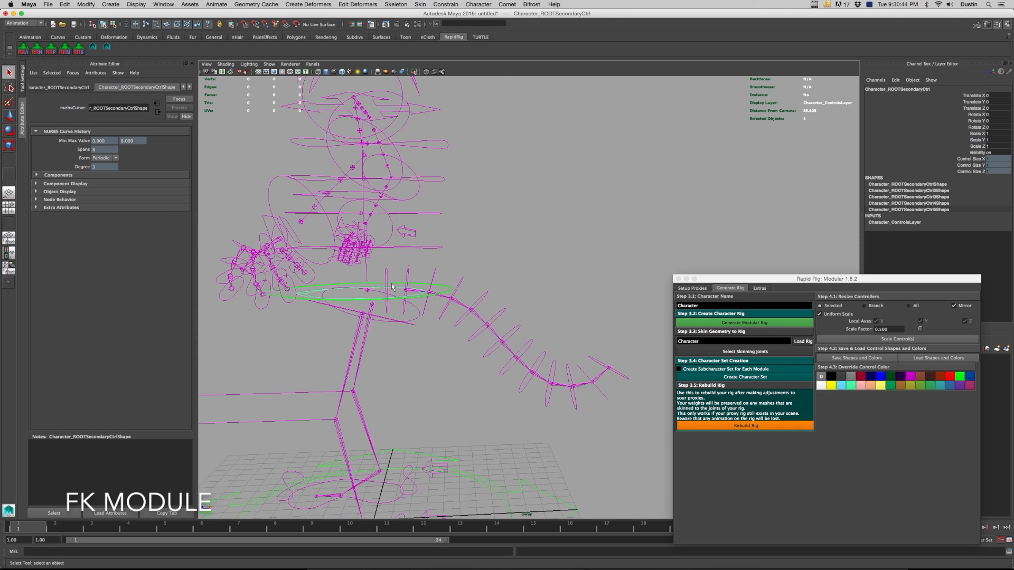
# Compare the attributes of the left thumb master control with those of the tail master control
pyautogui.click(390, 278)
pyautogui.click(388, 280)
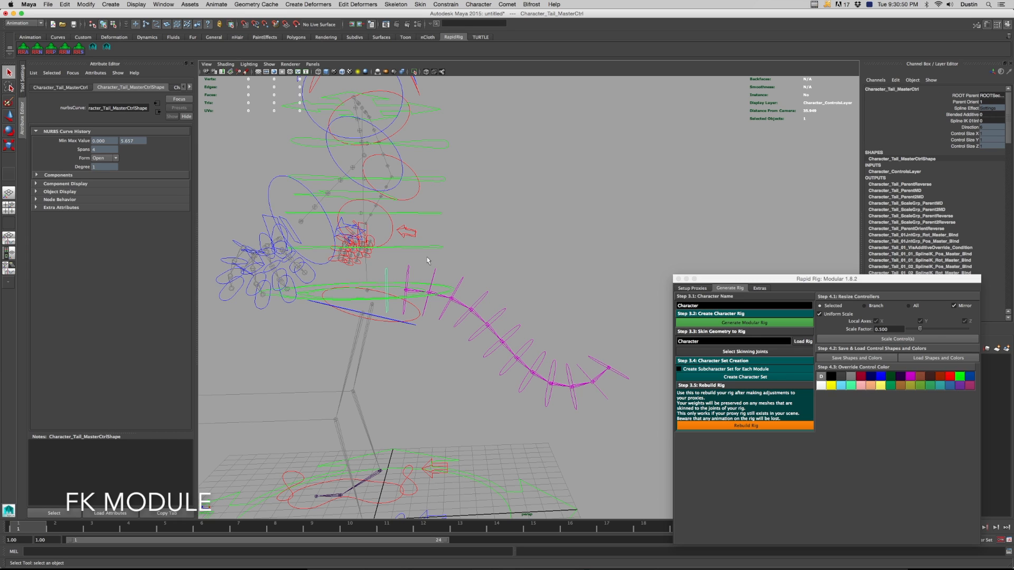
pyautogui.click(285, 221)
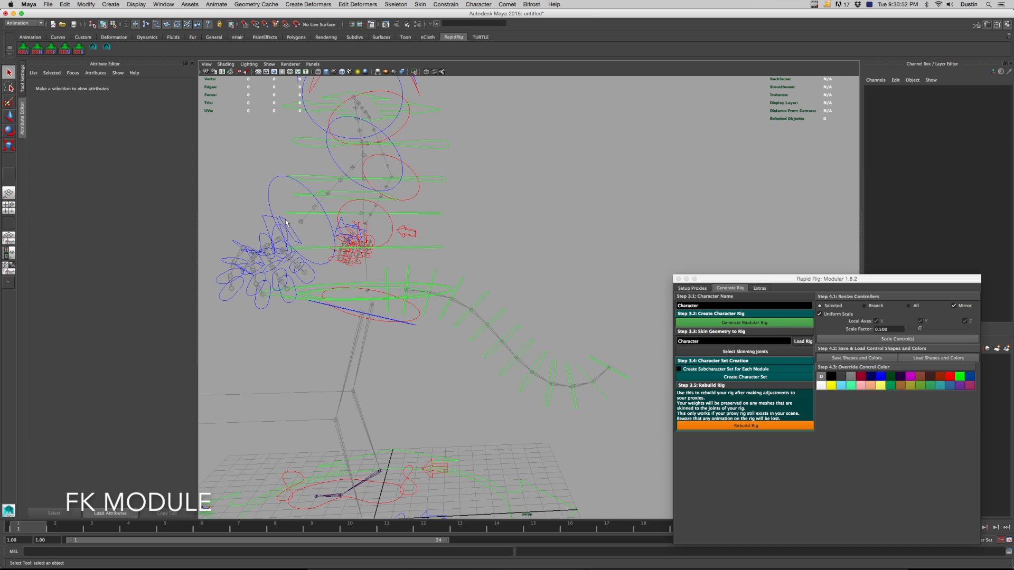
pyautogui.click(278, 257)
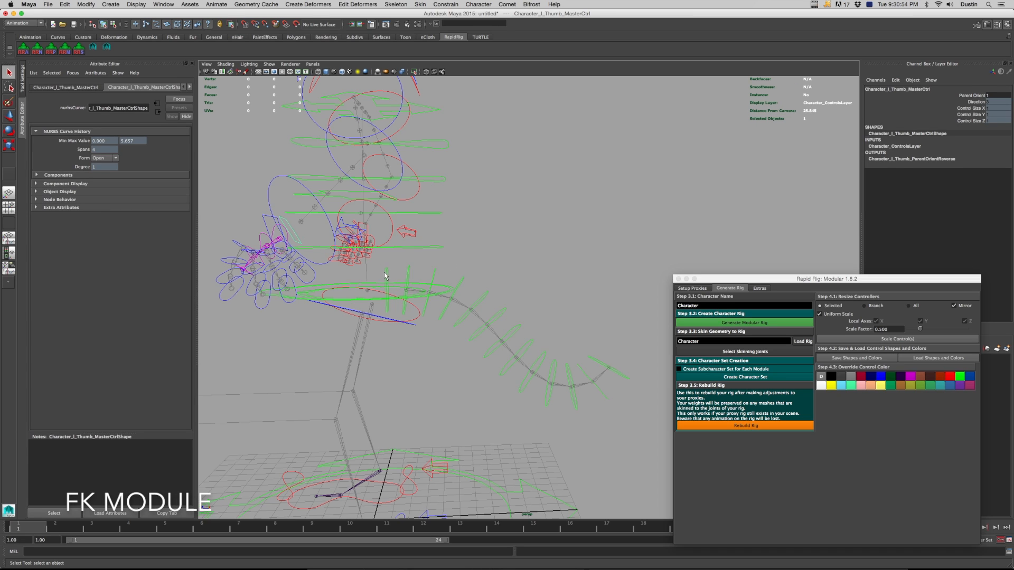
pyautogui.click(456, 288)
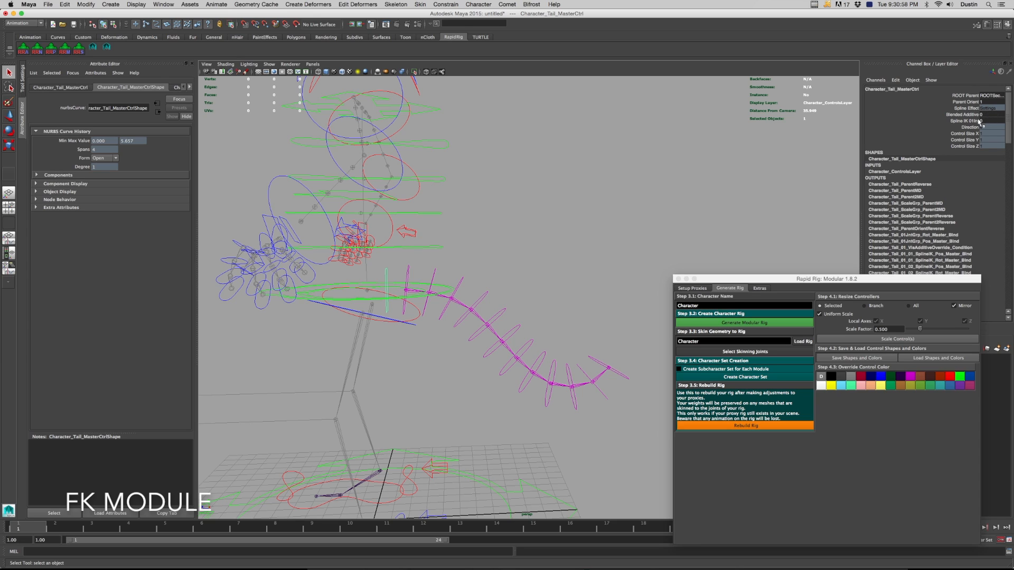
# Raise the Spline IK 01 influence on the tail master control above zero to show the spline controls
pyautogui.click(975, 117)
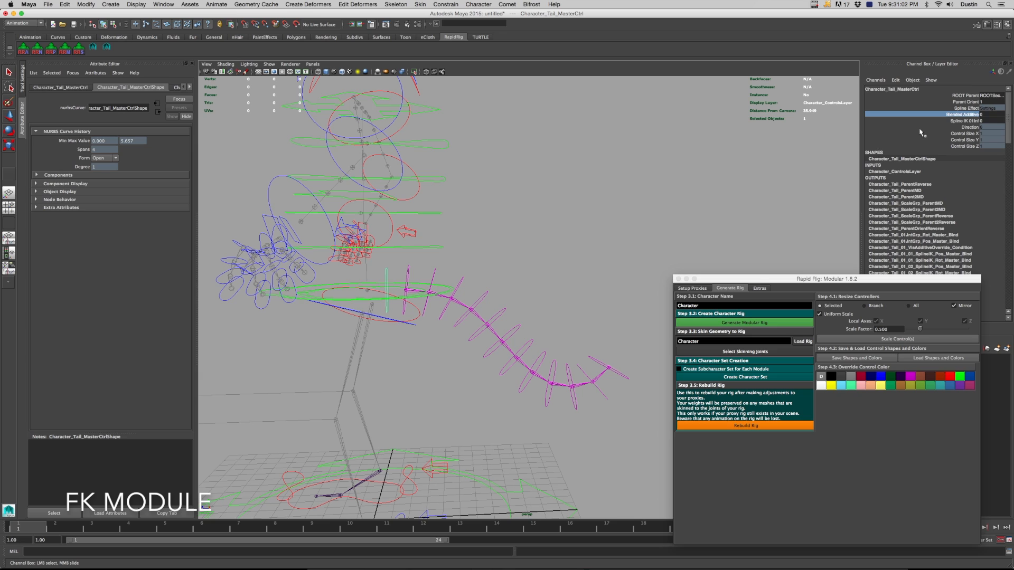
pyautogui.click(966, 122)
pyautogui.moveTo(608, 168); pyautogui.dragTo(609, 168, button='middle')
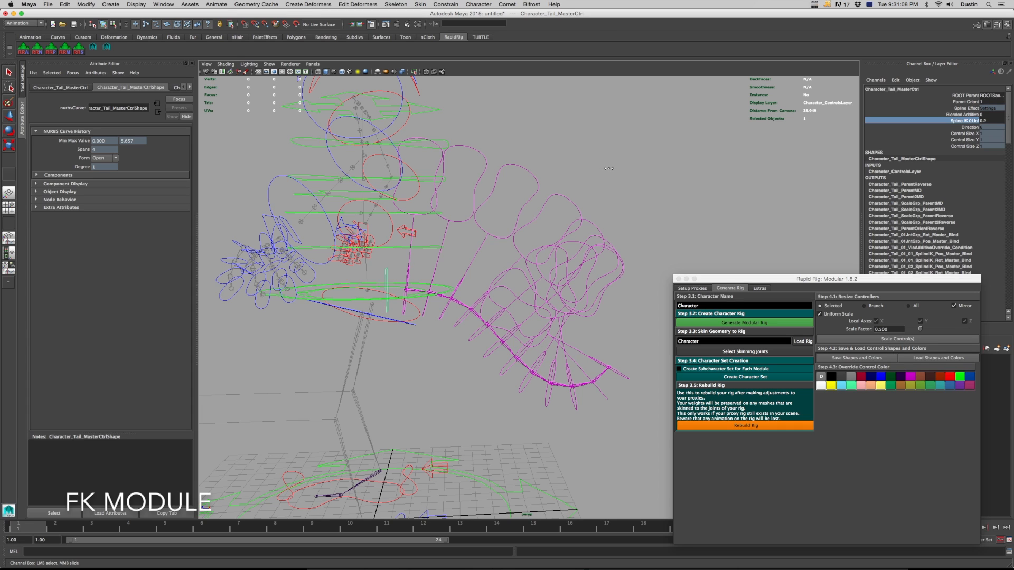
# Select all twelve tail spline controls and scale them uniformly twice by a factor of 0.5
pyautogui.keyDown('alt'); pyautogui.moveTo(607, 230); pyautogui.dragTo(604, 230); pyautogui.keyUp('alt')
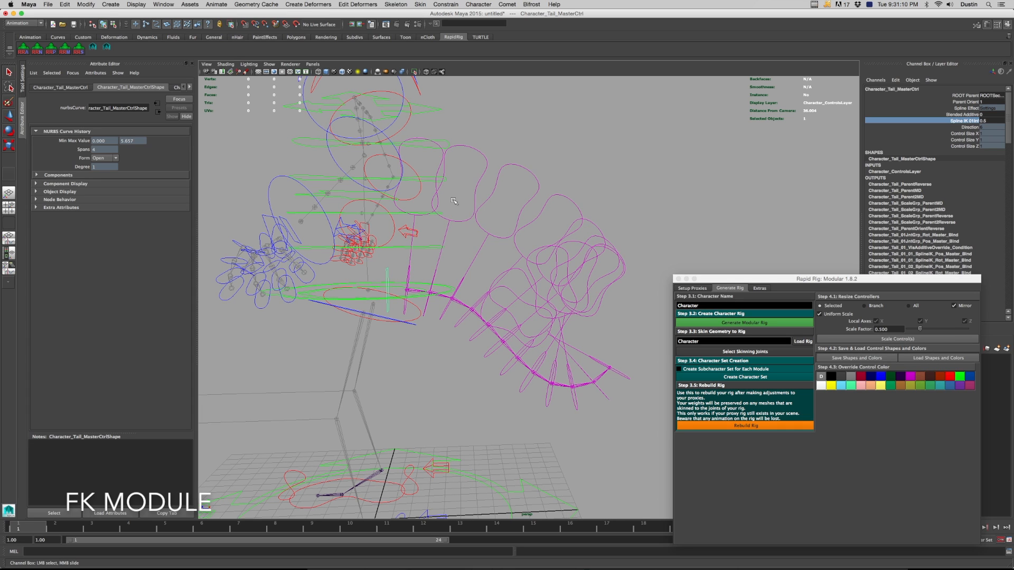
pyautogui.click(435, 200)
pyautogui.moveTo(501, 176); pyautogui.dragTo(615, 296)
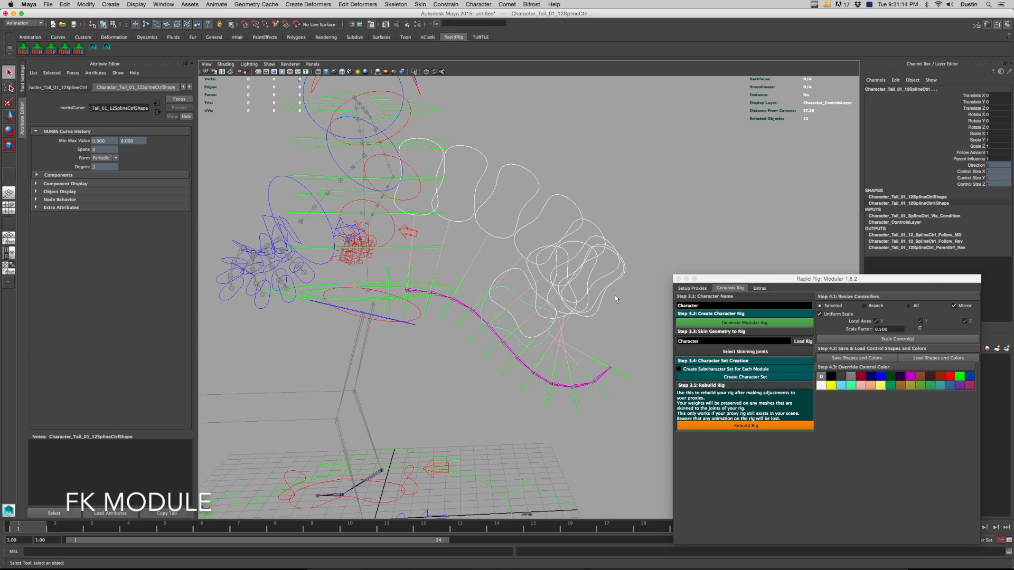
pyautogui.click(887, 340)
pyautogui.click(887, 340)
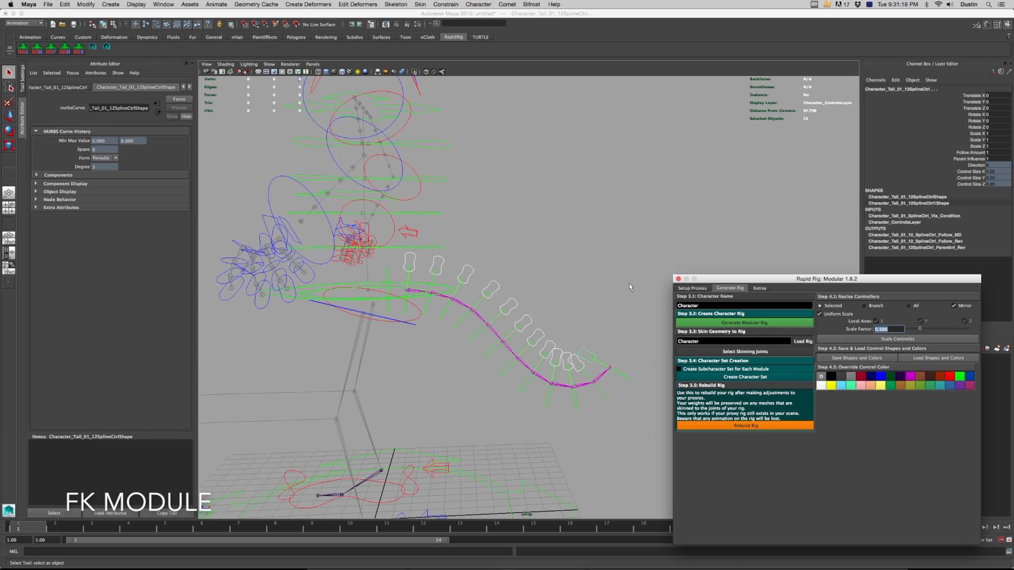
# Try moving the second tail spline control away from the tail, and undo the move
pyautogui.keyDown('alt'); pyautogui.moveTo(587, 260); pyautogui.dragTo(586, 286); pyautogui.keyUp('alt')
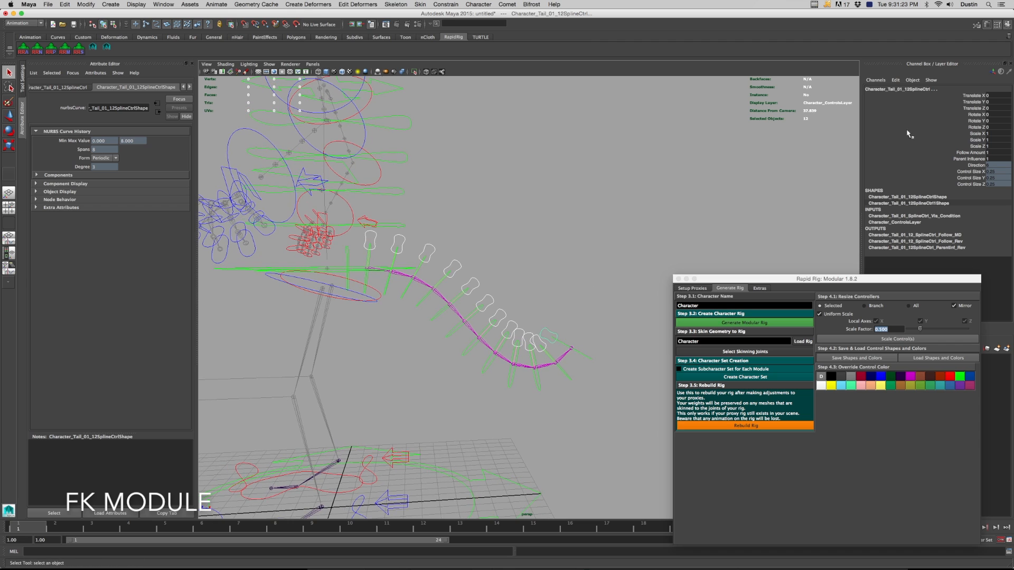
pyautogui.click(405, 243)
pyautogui.press('w')
pyautogui.moveTo(400, 244); pyautogui.dragTo(426, 212)
pyautogui.press('z')
pyautogui.press('z')
pyautogui.press('z')
pyautogui.press('z')
# Try moving the third tail spline control, and undo the change
pyautogui.click(433, 253)
pyautogui.press('e')
pyautogui.press('w')
pyautogui.moveTo(414, 277); pyautogui.dragTo(438, 245)
pyautogui.press('e')
pyautogui.press('super+z')
pyautogui.press('q')
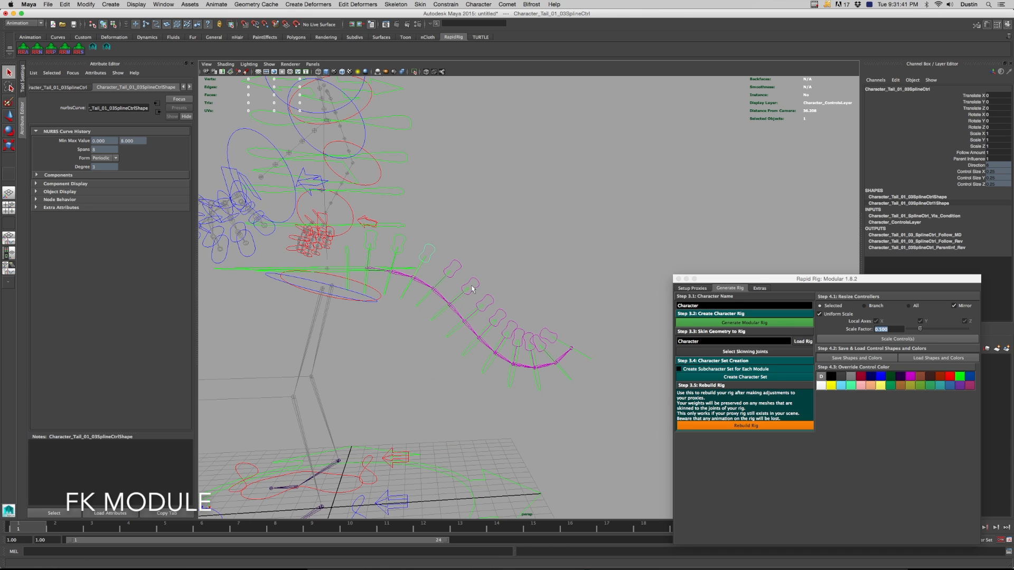
# Set the Spline IK 01 influence on the tail master control to 1
pyautogui.click(347, 257)
pyautogui.click(962, 122)
pyautogui.moveTo(615, 183); pyautogui.dragTo(599, 183, button='middle')
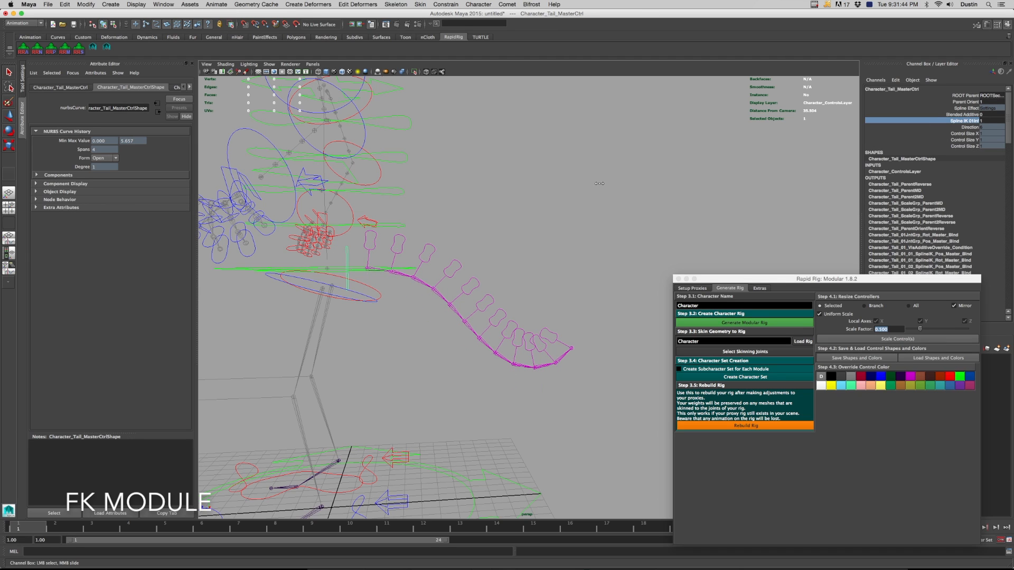
# Rotate the first tail spline control slightly so that the tail swings downward
pyautogui.click(376, 246)
pyautogui.press('e')
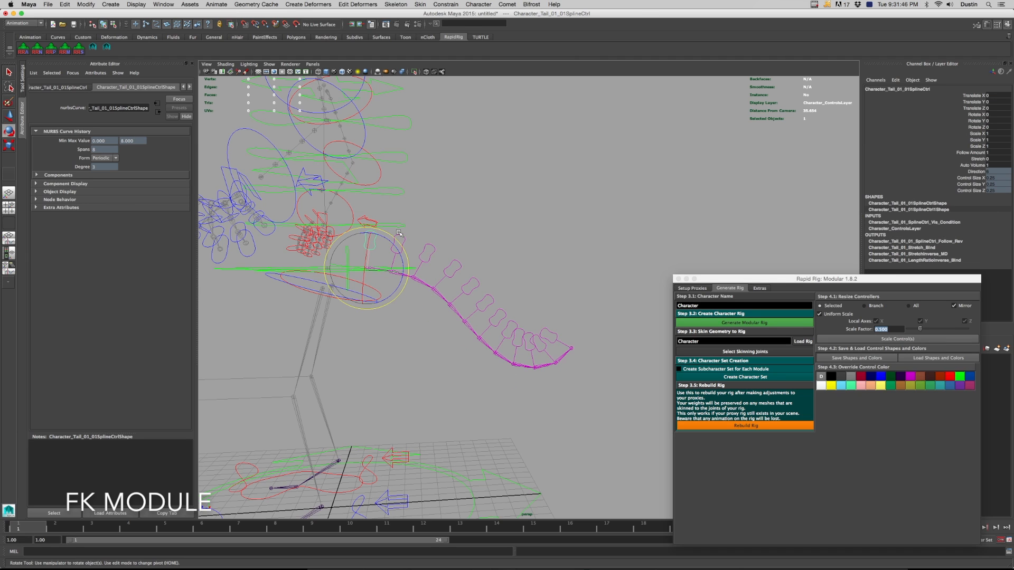
pyautogui.moveTo(397, 235); pyautogui.dragTo(394, 244)
pyautogui.press('q')
# Try moving the sixth tail spline control away from the tail, and undo the move
pyautogui.click(403, 257)
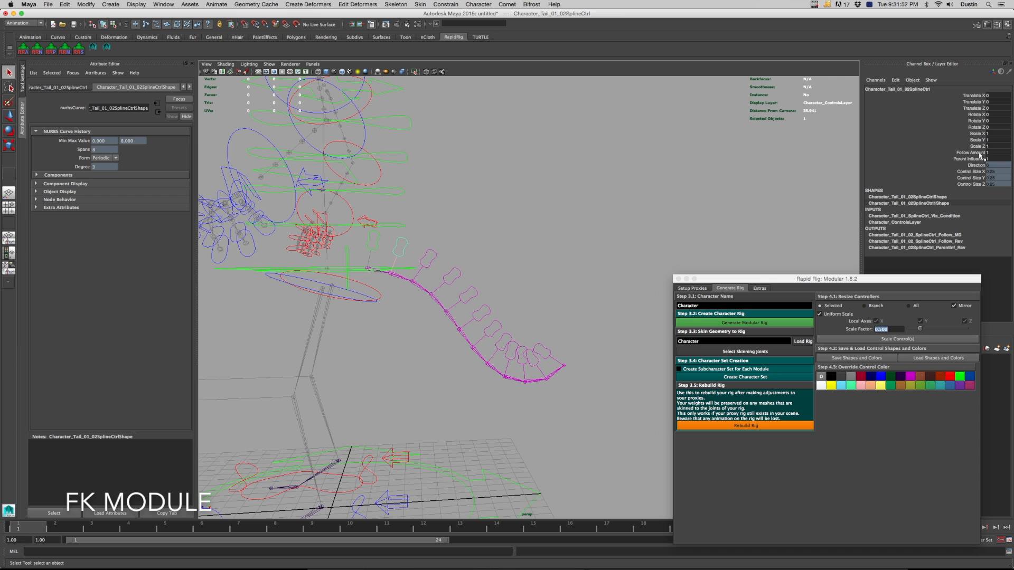
pyautogui.click(487, 317)
pyautogui.press('w')
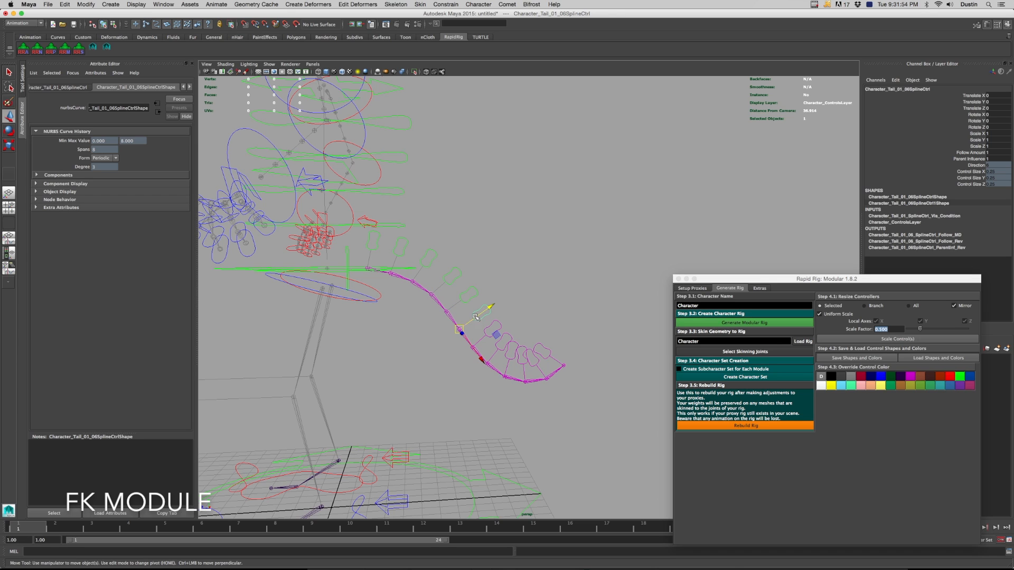
pyautogui.moveTo(459, 337)
pyautogui.mouseDown()
pyautogui.moveTo(454, 313)
pyautogui.moveTo(464, 325)
pyautogui.mouseUp()
pyautogui.press('super+z')
pyautogui.press('q')
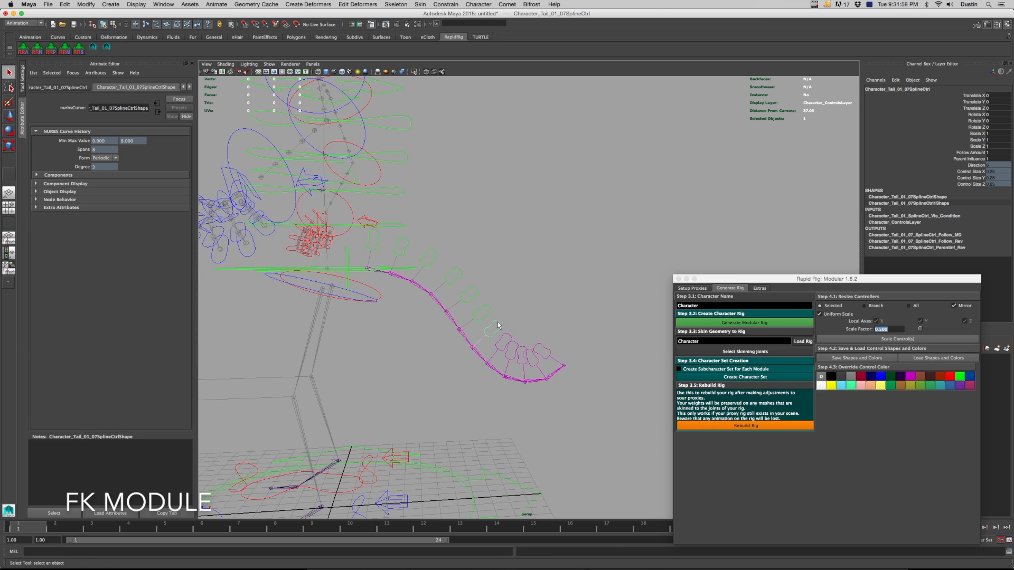
# Try lowering the seventh tail spline control's Follow Amount and moving the sixth control, and undo both changes
pyautogui.click(971, 153)
pyautogui.moveTo(718, 196); pyautogui.dragTo(685, 197, button='middle')
pyautogui.click(478, 317)
pyautogui.press('w')
pyautogui.moveTo(459, 328)
pyautogui.mouseDown()
pyautogui.moveTo(488, 261)
pyautogui.moveTo(434, 363)
pyautogui.moveTo(453, 336)
pyautogui.mouseUp()
pyautogui.press('z')
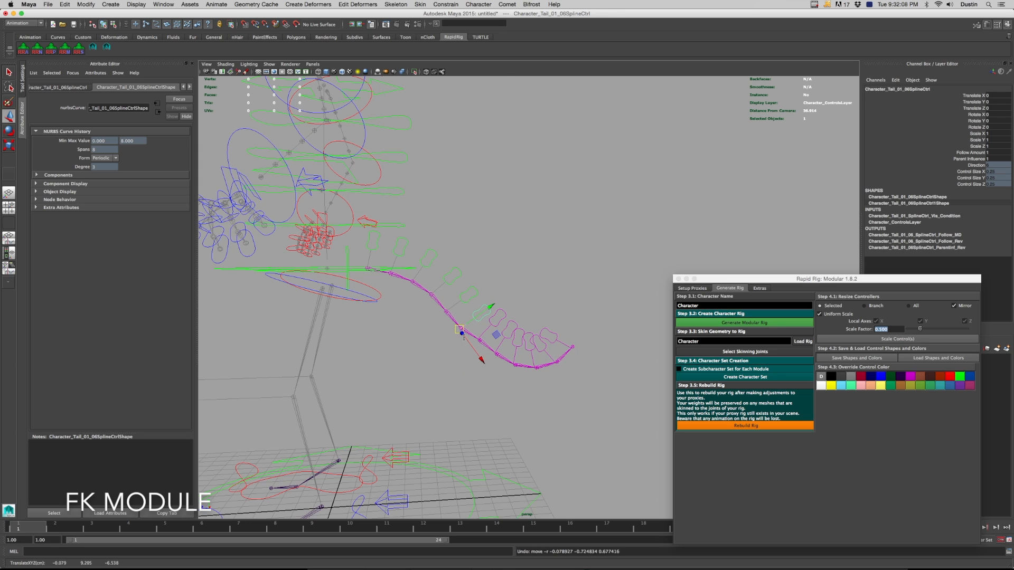
pyautogui.click(515, 322)
pyautogui.press('z')
pyautogui.press('z')
pyautogui.press('z')
pyautogui.press('z')
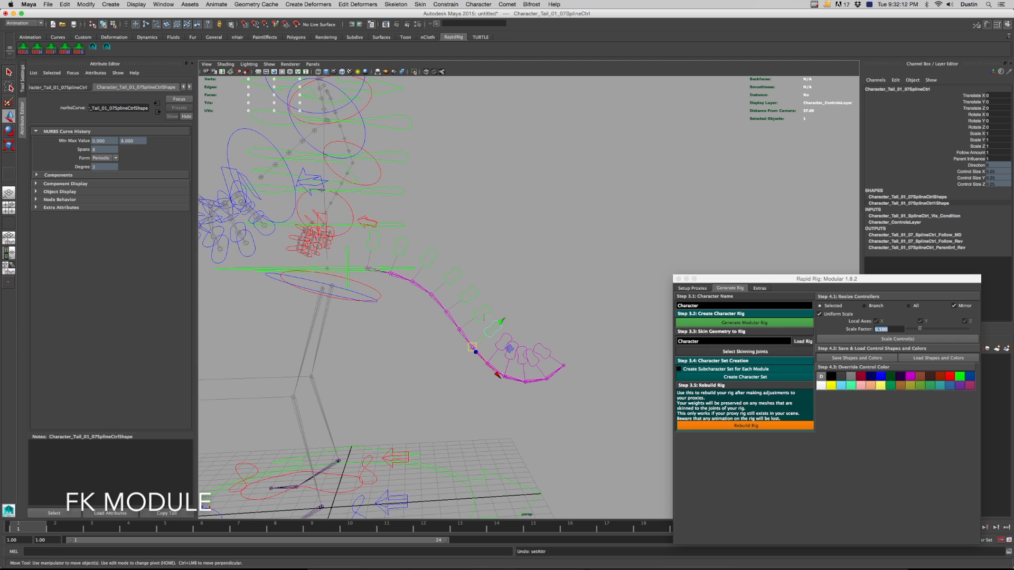
# Select all twelve tail spline controls and set their Follow Amount to 0
pyautogui.press('q')
pyautogui.moveTo(403, 253); pyautogui.dragTo(488, 317)
pyautogui.keyDown('shift'); pyautogui.moveTo(523, 356); pyautogui.dragTo(559, 356); pyautogui.keyUp('shift')
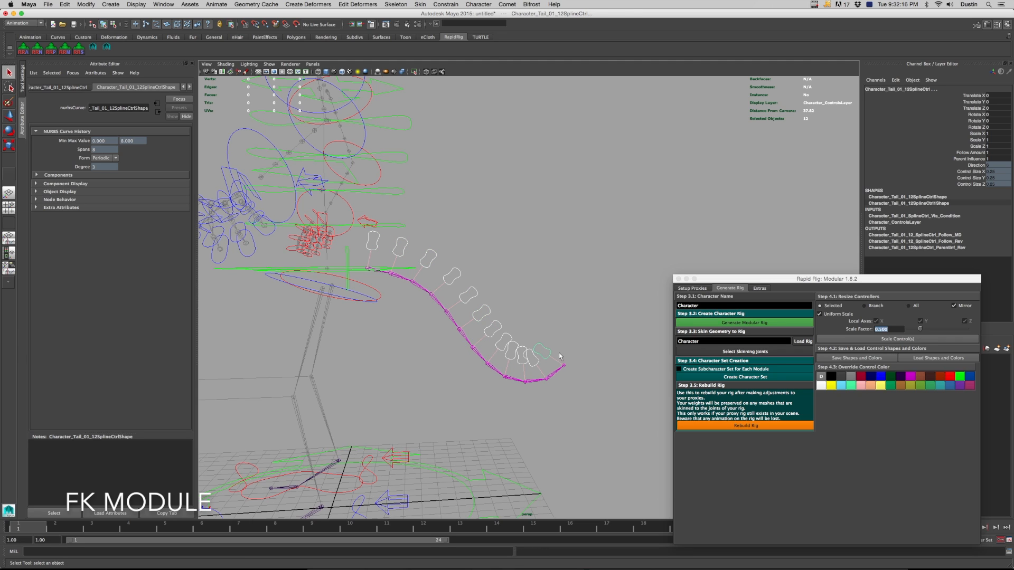
pyautogui.click(975, 153)
pyautogui.moveTo(665, 238); pyautogui.dragTo(640, 238, button='middle')
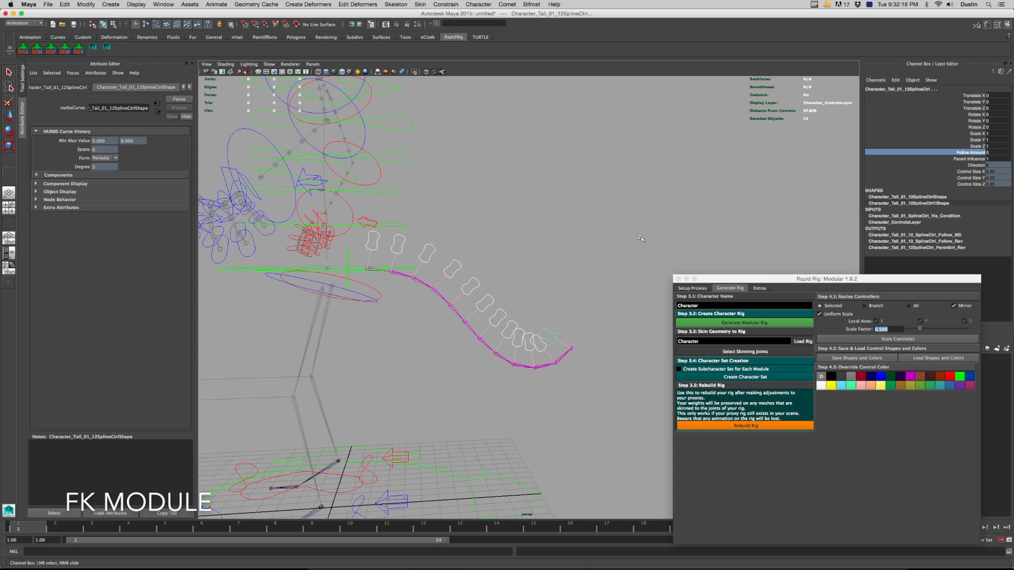
# Try moving the last and the fifth tail spline controls, undoing each move
pyautogui.click(549, 338)
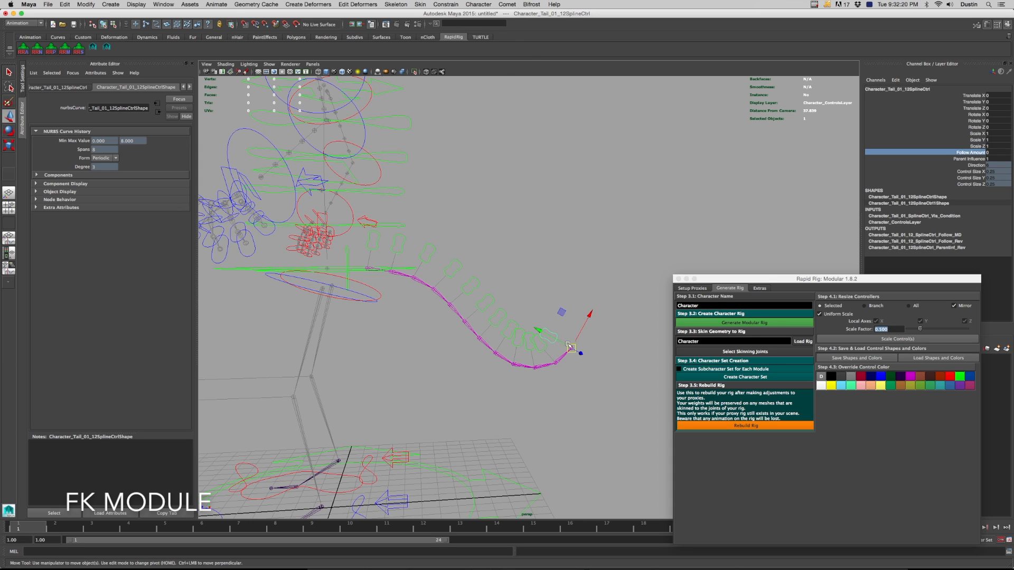
pyautogui.moveTo(508, 305); pyautogui.dragTo(440, 311)
pyautogui.press('super+z')
pyautogui.click(468, 292)
pyautogui.press('super+z')
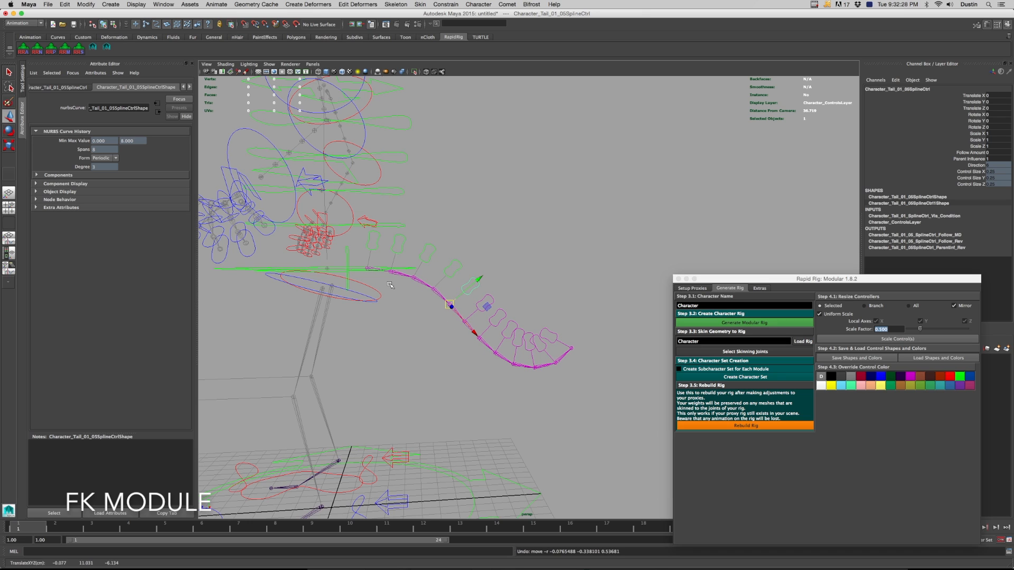
# Set the Blended Additive attribute on the tail master control to 1
pyautogui.keyDown('alt'); pyautogui.moveTo(386, 253); pyautogui.dragTo(367, 259); pyautogui.keyUp('alt')
pyautogui.click(364, 253)
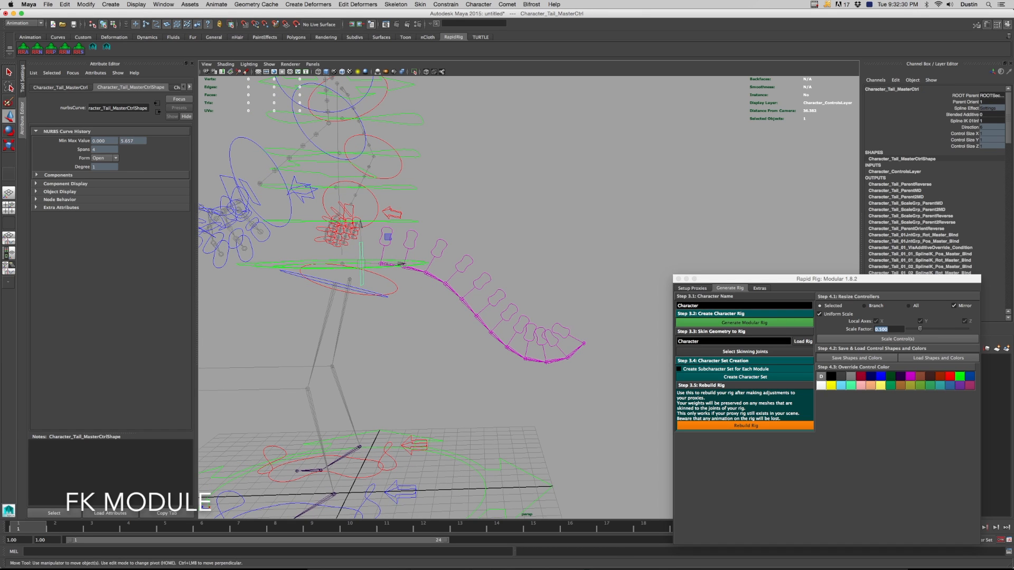
pyautogui.click(962, 114)
pyautogui.moveTo(638, 187); pyautogui.dragTo(639, 188, button='middle')
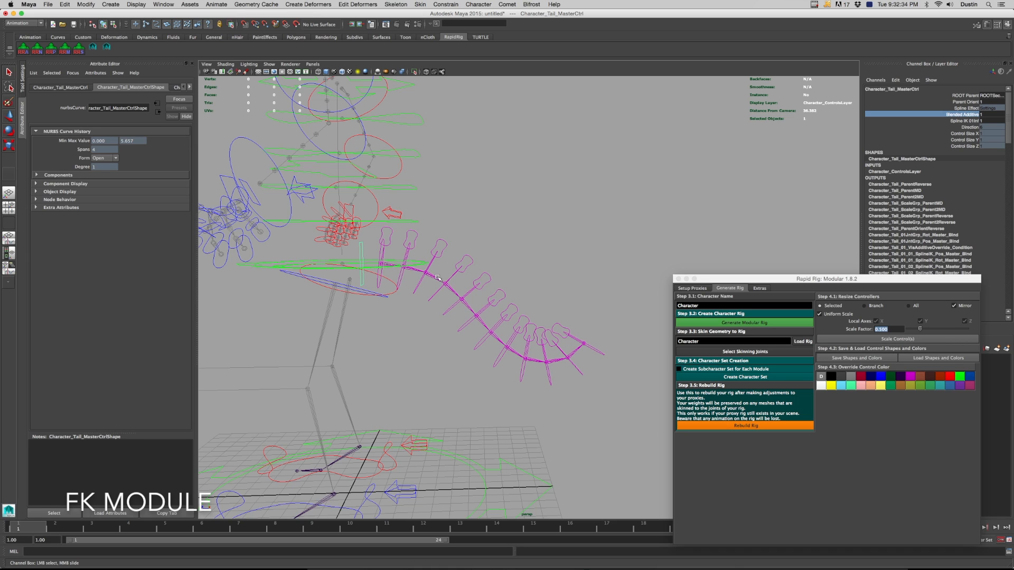
# Rotate the first tail FK control upward by about 42 degrees on Z
pyautogui.click(382, 264)
pyautogui.press('e')
pyautogui.moveTo(415, 267); pyautogui.dragTo(401, 234)
pyautogui.press('q')
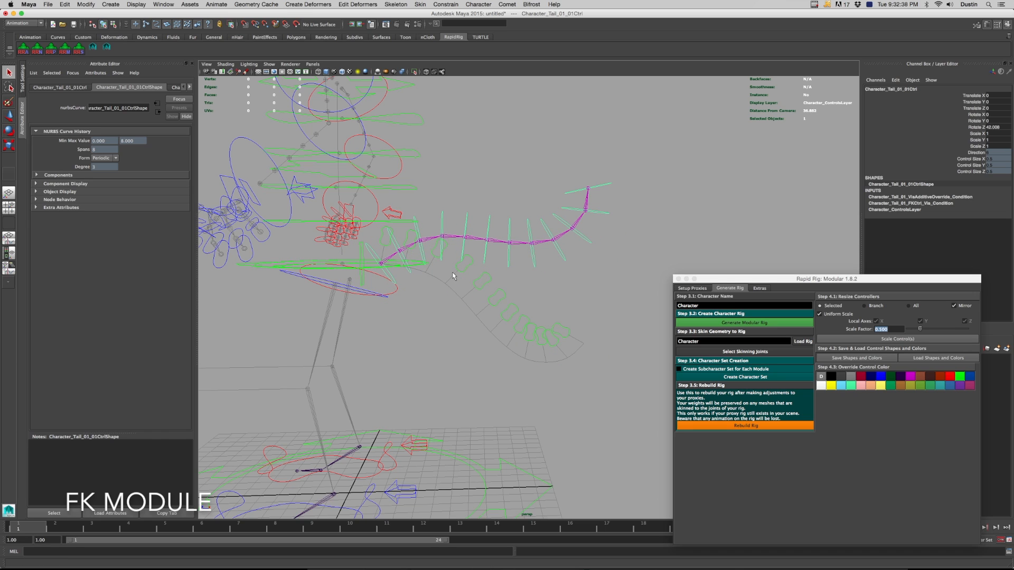
# Try moving several tail spline controls, including the fifth and the ninth, while the FK rotation is active
pyautogui.click(484, 282)
pyautogui.press('w')
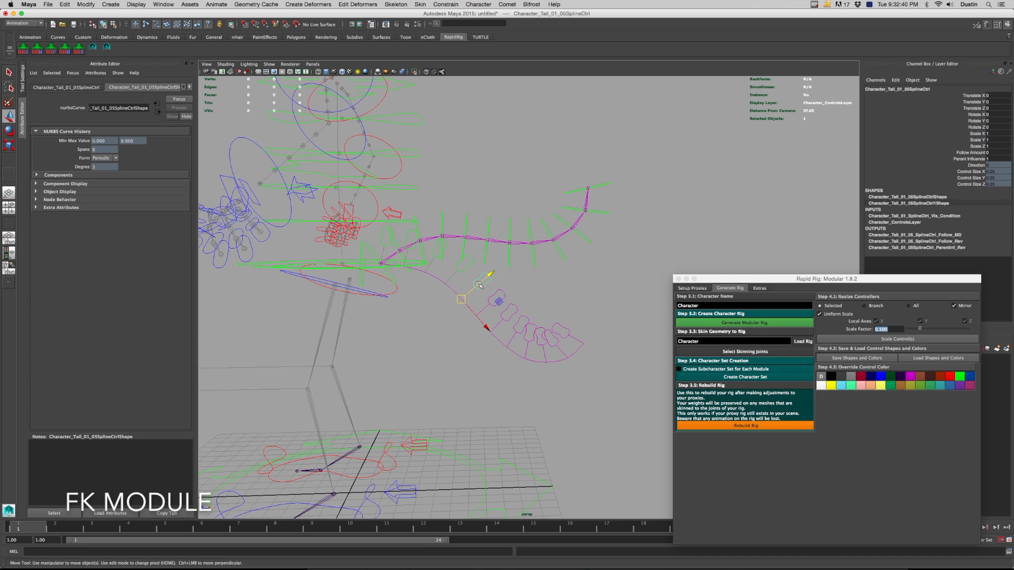
pyautogui.moveTo(461, 300); pyautogui.dragTo(511, 318)
pyautogui.click(506, 317)
pyautogui.click(533, 339)
pyautogui.moveTo(525, 360); pyautogui.dragTo(522, 370)
# Try posing the fourth to sixth tail FK controls on top of the spline shape, and undo it
pyautogui.moveTo(443, 216); pyautogui.dragTo(472, 208)
pyautogui.press('e')
pyautogui.hotkey('ctrl', 'z')
pyautogui.hotkey('ctrl', 'z')
pyautogui.hotkey('ctrl', 'z')
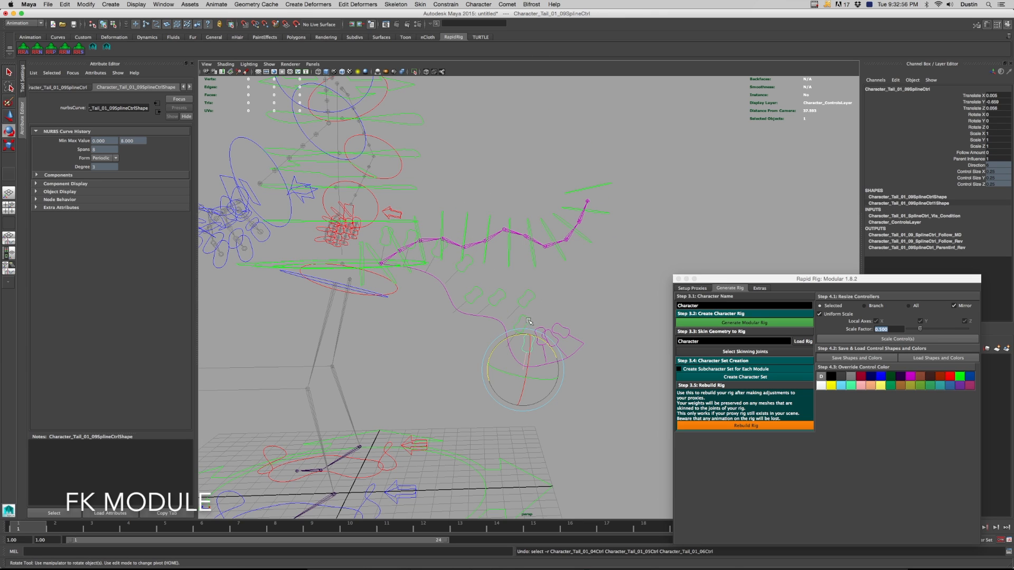
# Undo the moves made to the tail spline controls
pyautogui.hotkey('ctrl', 'z')
pyautogui.hotkey('ctrl', 'z')
pyautogui.hotkey('ctrl', 'z')
pyautogui.hotkey('ctrl', 'z')
pyautogui.hotkey('ctrl', 'z')
pyautogui.hotkey('ctrl', 'z')
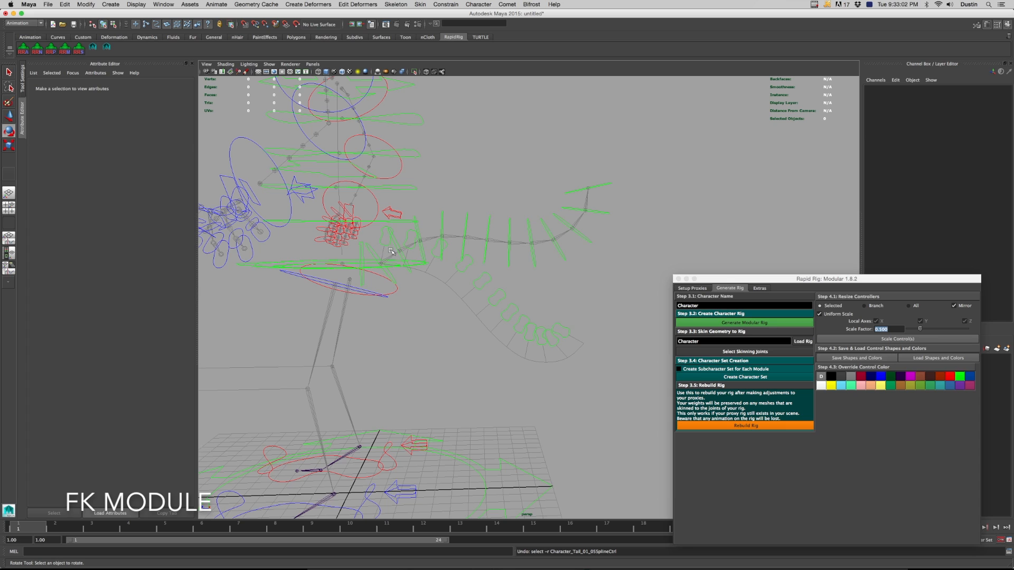
# Lower the Blended Additive value on the tail master control
pyautogui.click(364, 254)
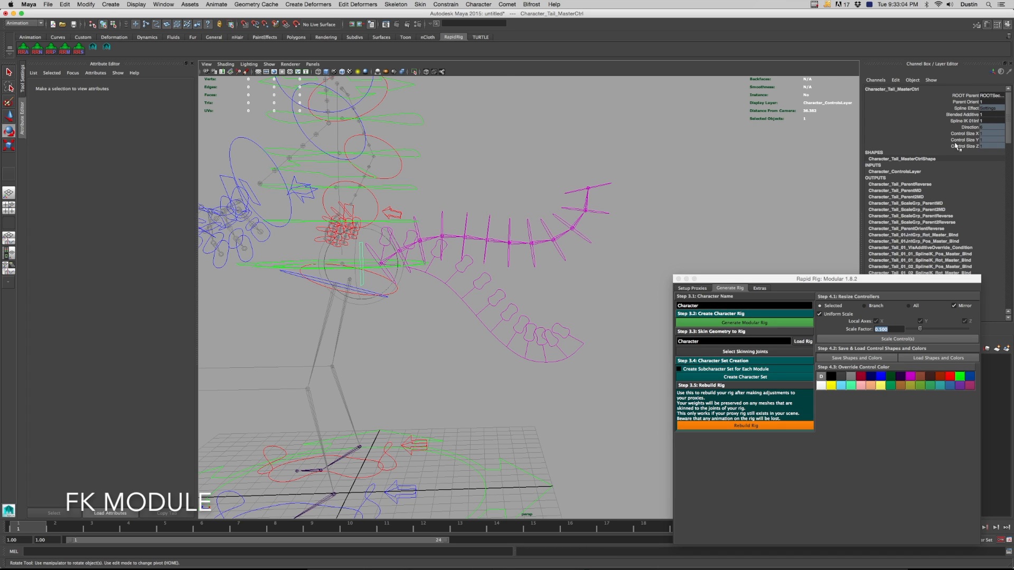
pyautogui.click(962, 114)
pyautogui.moveTo(810, 181); pyautogui.dragTo(803, 182, button='middle')
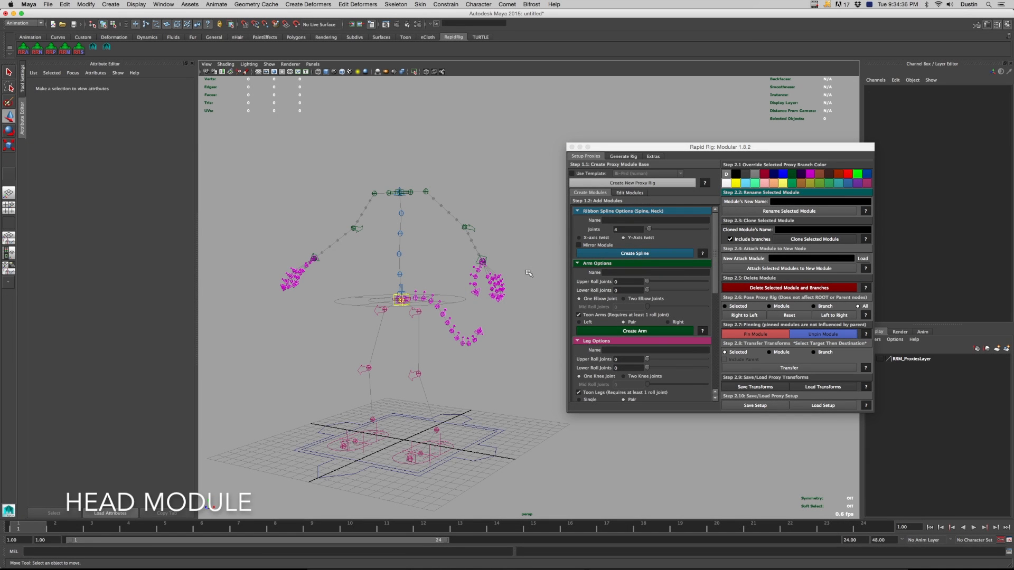
# Create a ribbon spline module named Neck with 2 joints, attached to the top spine proxy
pyautogui.scroll(-10, 621, 286)
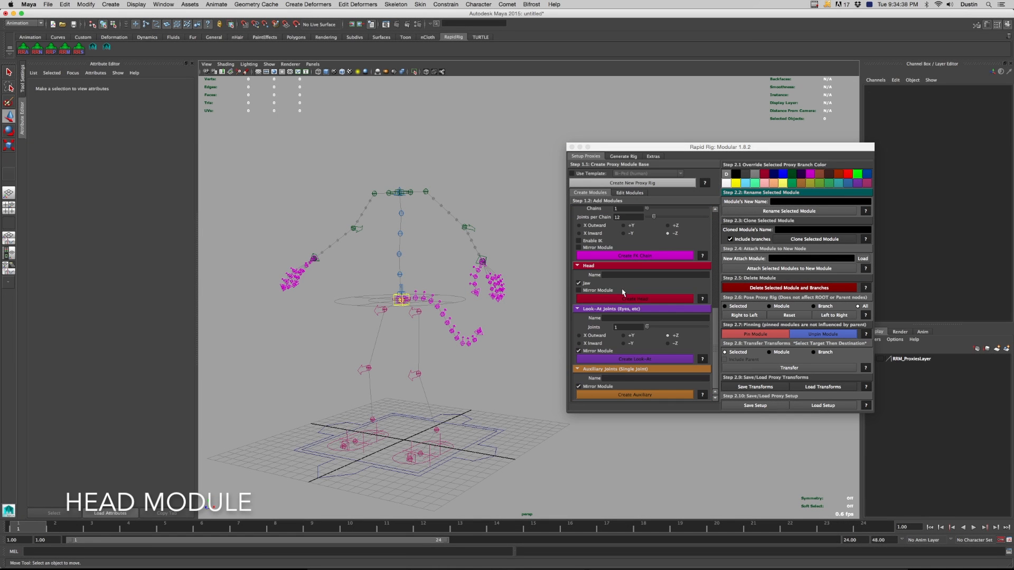
pyautogui.scroll(5, 383, 227)
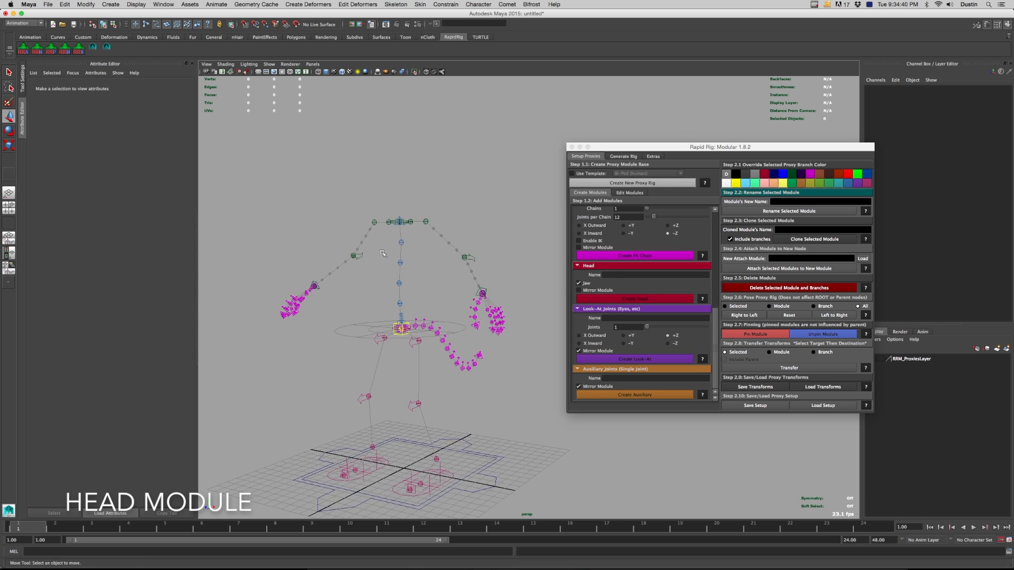
pyautogui.keyDown('alt'); pyautogui.moveTo(387, 239); pyautogui.dragTo(408, 254, button='right'); pyautogui.keyUp('alt')
pyautogui.keyDown('alt'); pyautogui.moveTo(346, 241); pyautogui.dragTo(409, 272, button='middle'); pyautogui.keyUp('alt')
pyautogui.keyDown('alt'); pyautogui.moveTo(410, 272); pyautogui.dragTo(401, 264, button='right'); pyautogui.keyUp('alt')
pyautogui.click(405, 220)
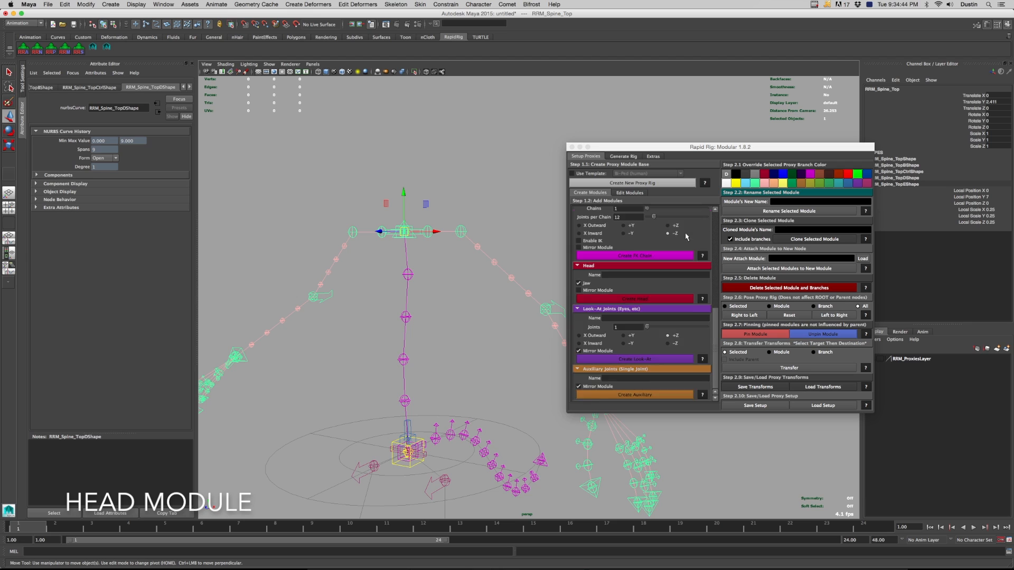
pyautogui.scroll(10, 660, 236)
pyautogui.click(626, 221)
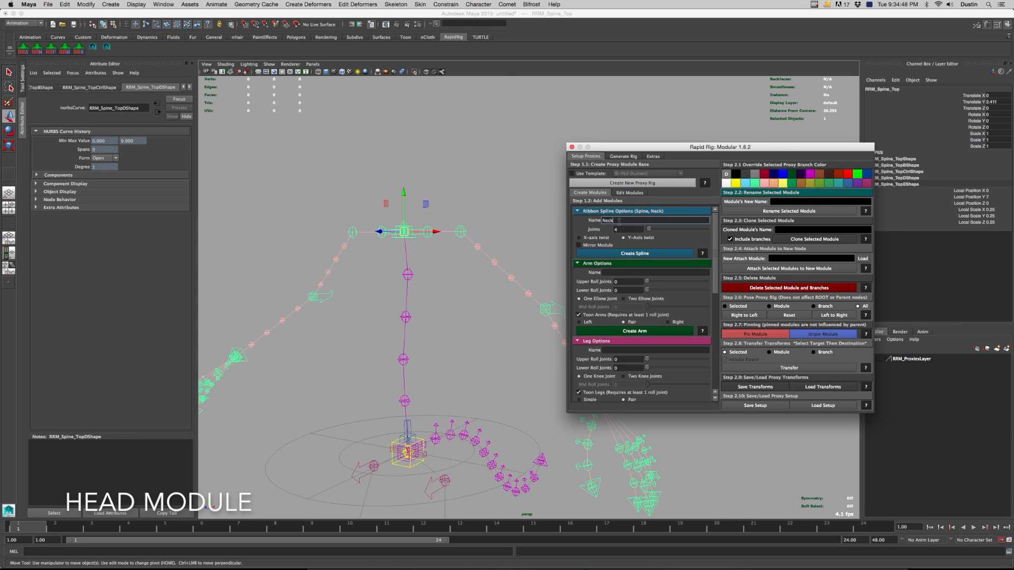
pyautogui.press('Tab')
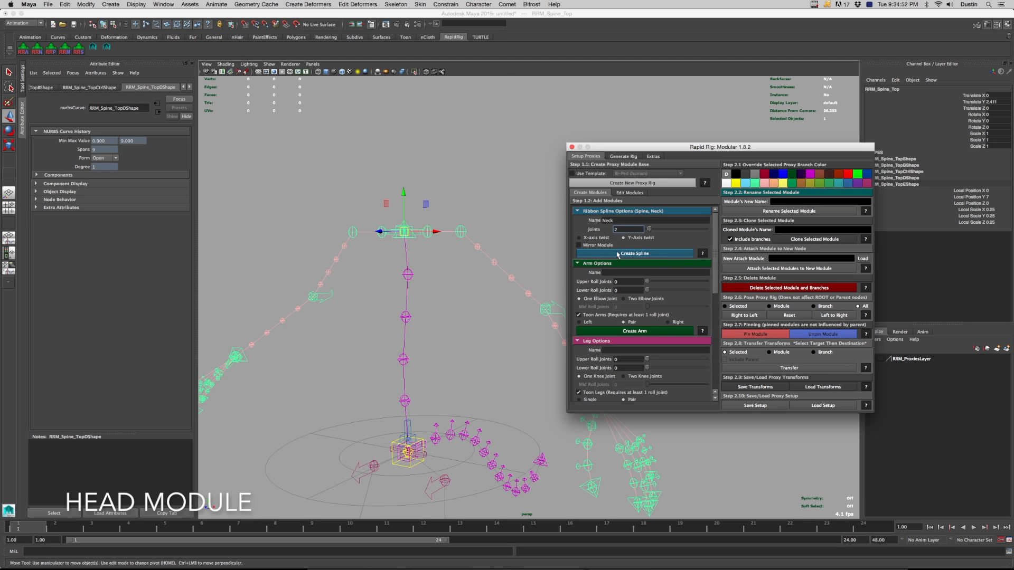
pyautogui.click(607, 254)
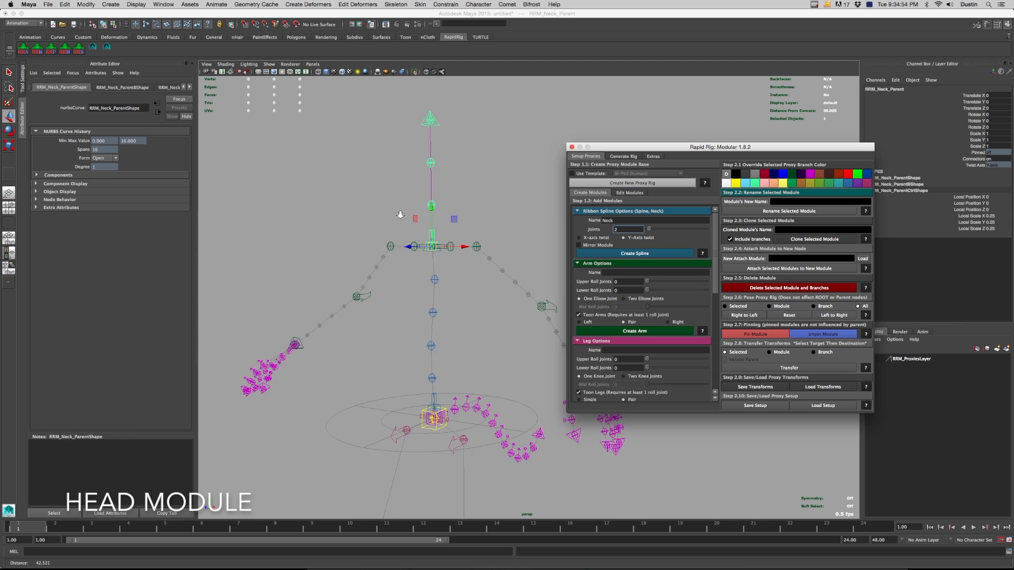
# Move the top neck proxy down about 4.5 units on Y to shorten the neck
pyautogui.click(440, 137)
pyautogui.moveTo(441, 121); pyautogui.dragTo(440, 248)
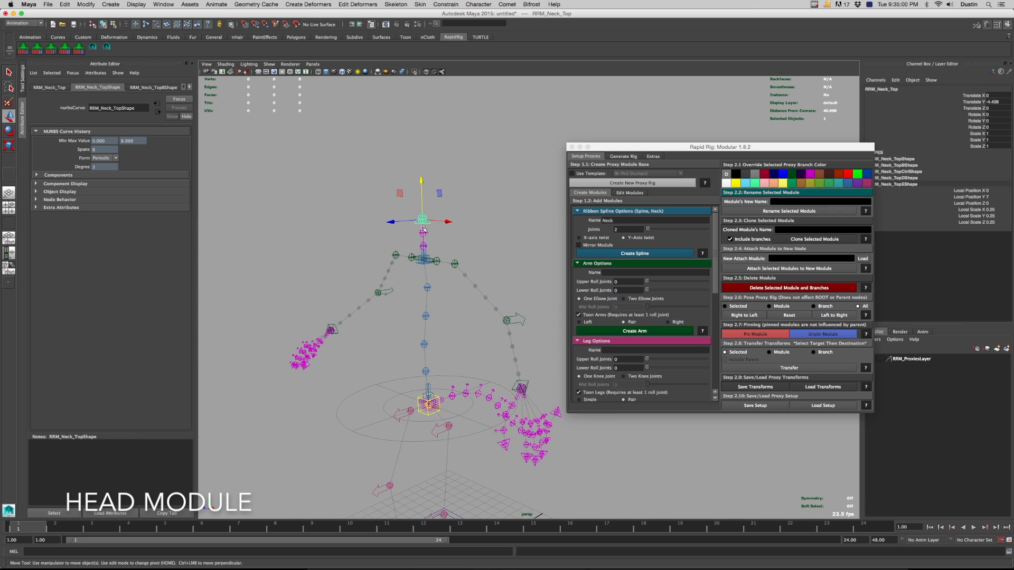
pyautogui.keyDown('alt'); pyautogui.moveTo(425, 218); pyautogui.dragTo(435, 224); pyautogui.keyUp('alt')
# Try editing the Neck ribbon spline to 1 joint and apply the edit
pyautogui.click(630, 193)
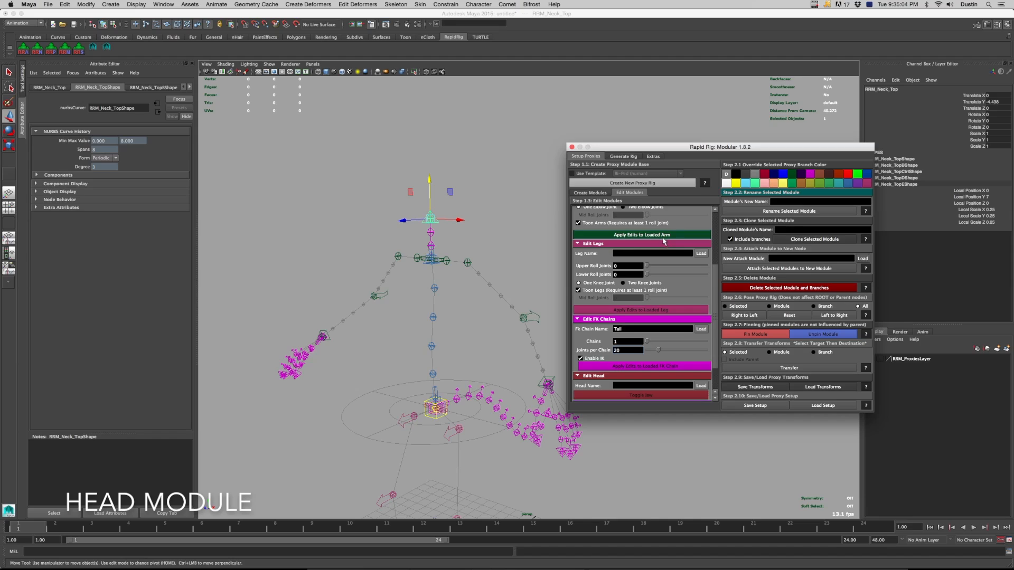
pyautogui.scroll(5, 702, 242)
pyautogui.click(700, 222)
pyautogui.click(615, 233)
pyautogui.write('1')
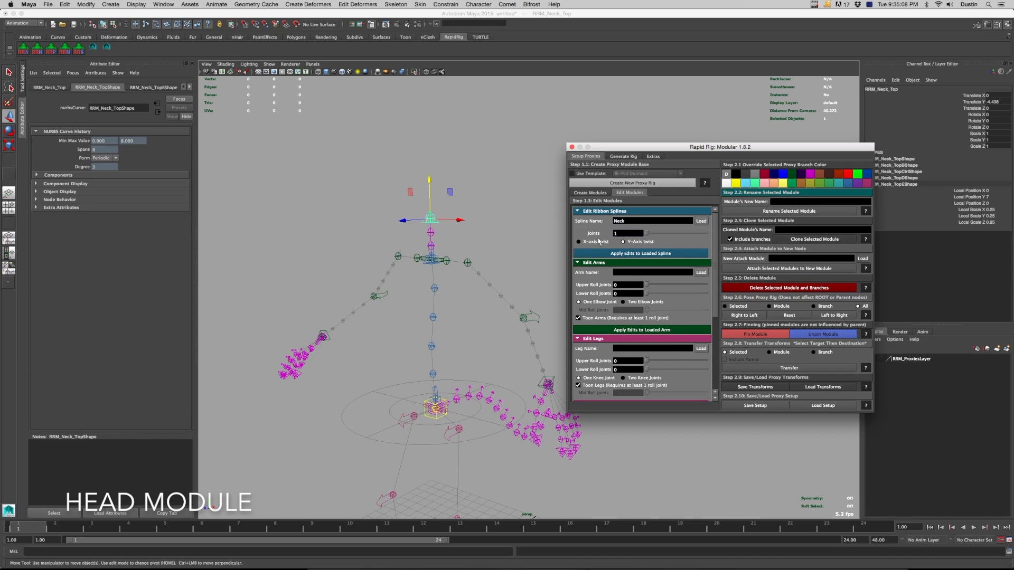
pyautogui.click(633, 254)
# Try moving the top neck proxy, and undo both the move and the neck joint edit
pyautogui.click(444, 205)
pyautogui.click(431, 218)
pyautogui.moveTo(429, 181); pyautogui.dragTo(430, 185)
pyautogui.hotkey('ctrl', 'z')
pyautogui.hotkey('ctrl', 'z')
pyautogui.press('super+z')
pyautogui.press('super+z')
pyautogui.press('super+z')
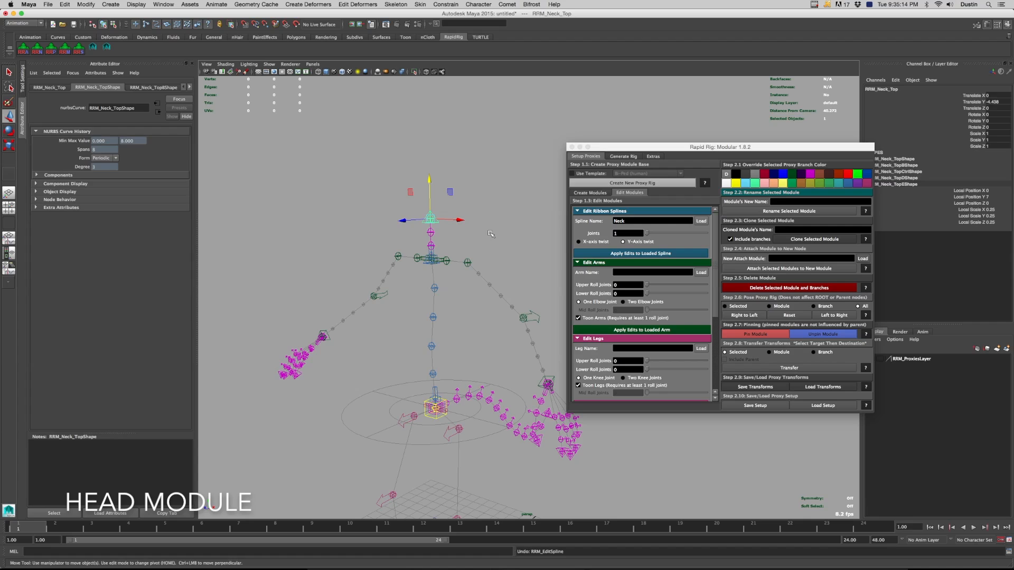
# Create a head module named Head with a jaw, attached to the top neck proxy
pyautogui.click(599, 194)
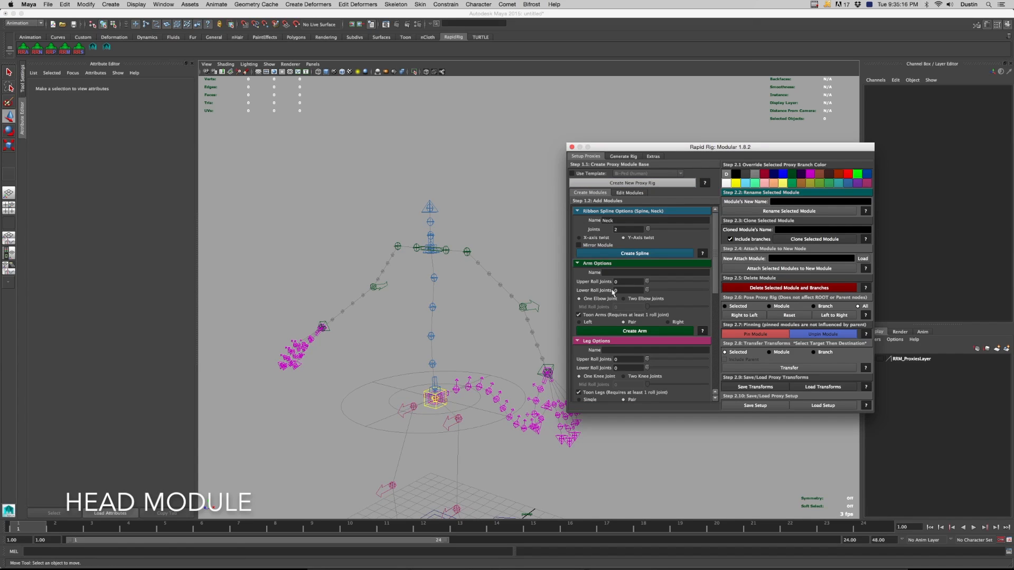
pyautogui.click(432, 207)
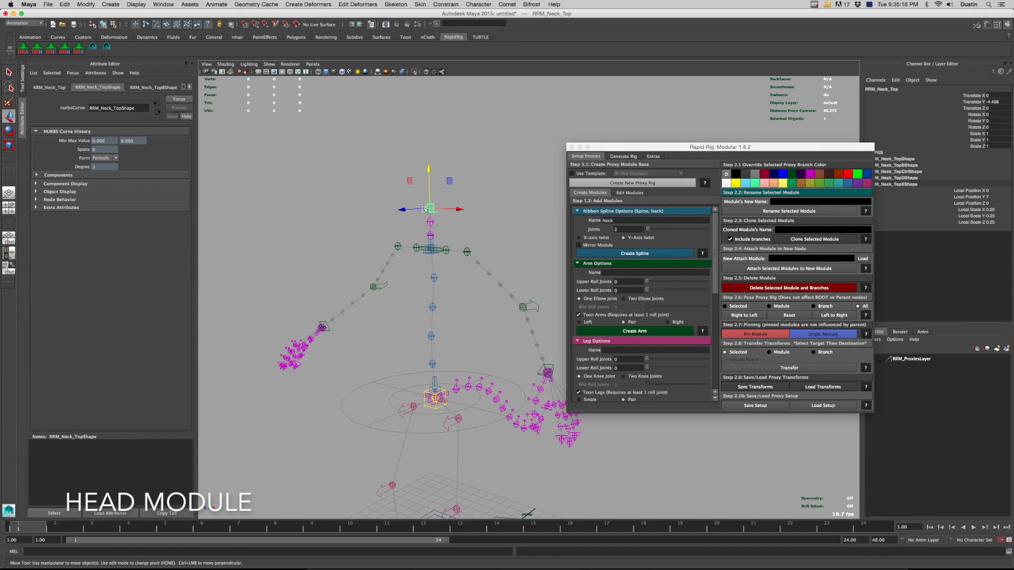
pyautogui.scroll(-5, 634, 312)
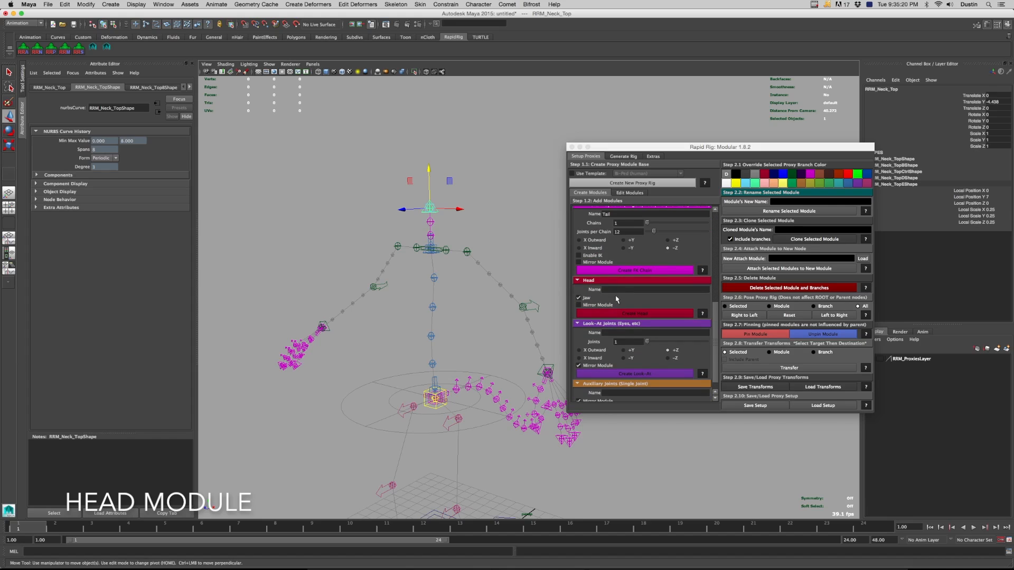
pyautogui.click(617, 290)
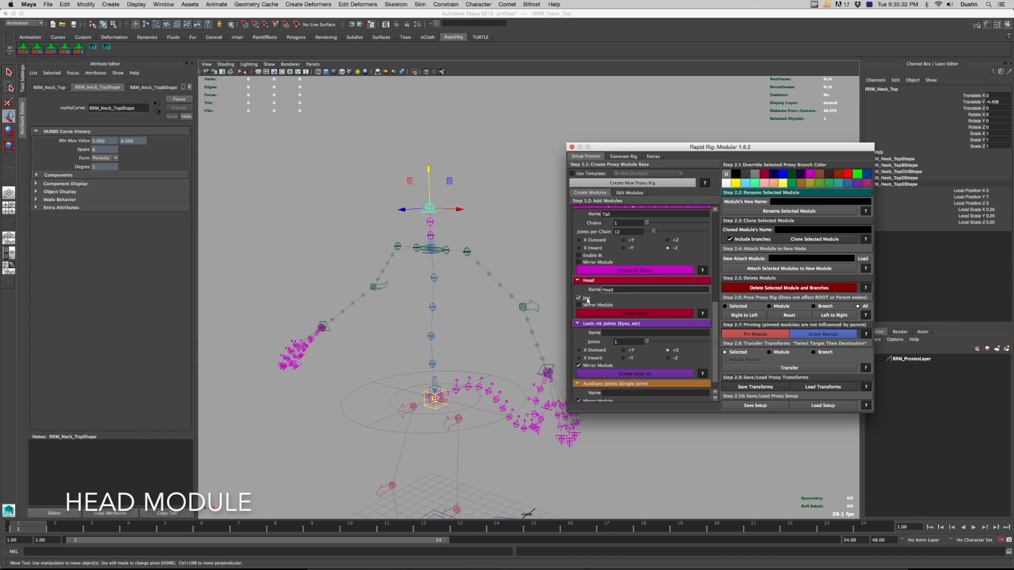
pyautogui.click(634, 314)
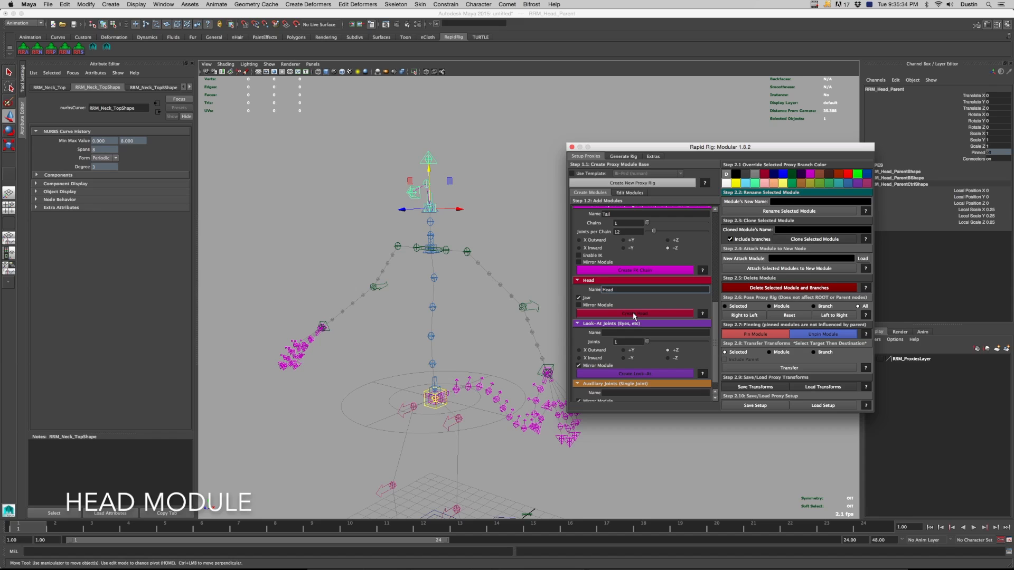
pyautogui.keyDown('alt'); pyautogui.moveTo(379, 184); pyautogui.dragTo(423, 205, button='right'); pyautogui.keyUp('alt')
pyautogui.keyDown('alt'); pyautogui.moveTo(423, 206); pyautogui.dragTo(405, 212); pyautogui.keyUp('alt')
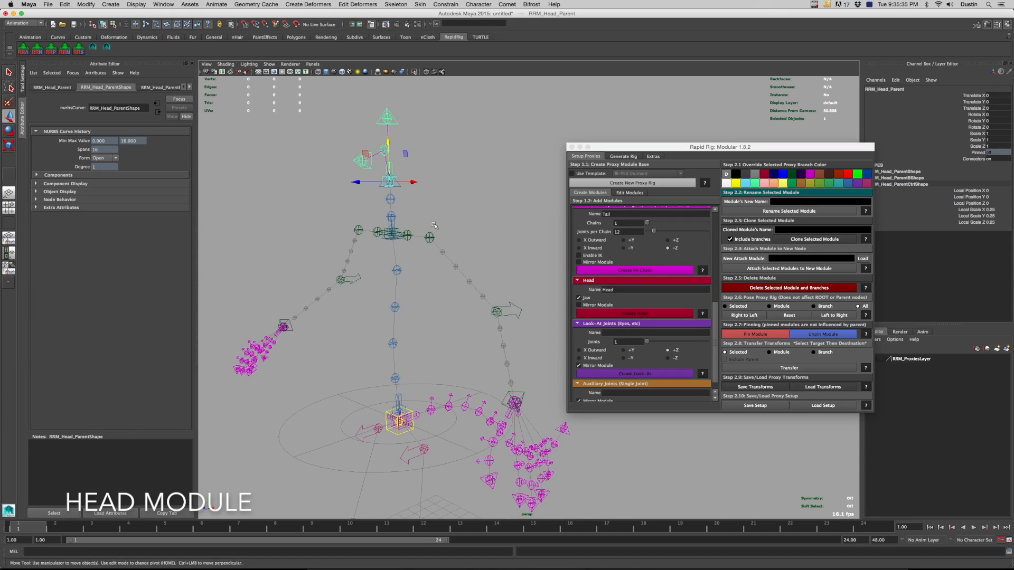
pyautogui.keyDown('alt'); pyautogui.moveTo(405, 212); pyautogui.dragTo(421, 233, button='middle'); pyautogui.keyUp('alt')
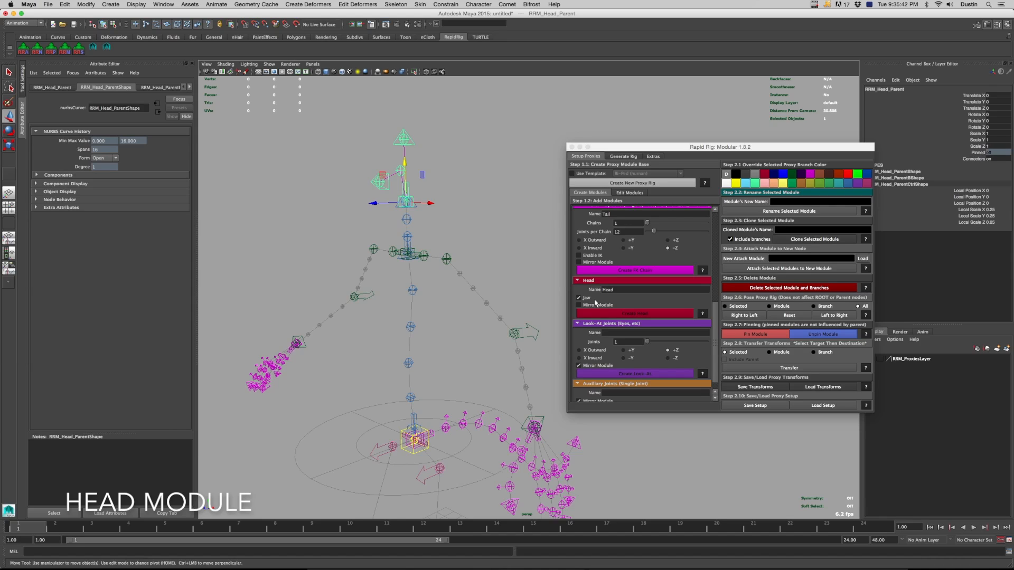
# Examine the top neck proxy and the new head module's jaw proxies from several angles
pyautogui.keyDown('alt'); pyautogui.moveTo(523, 356); pyautogui.dragTo(522, 334, button='middle'); pyautogui.keyUp('alt')
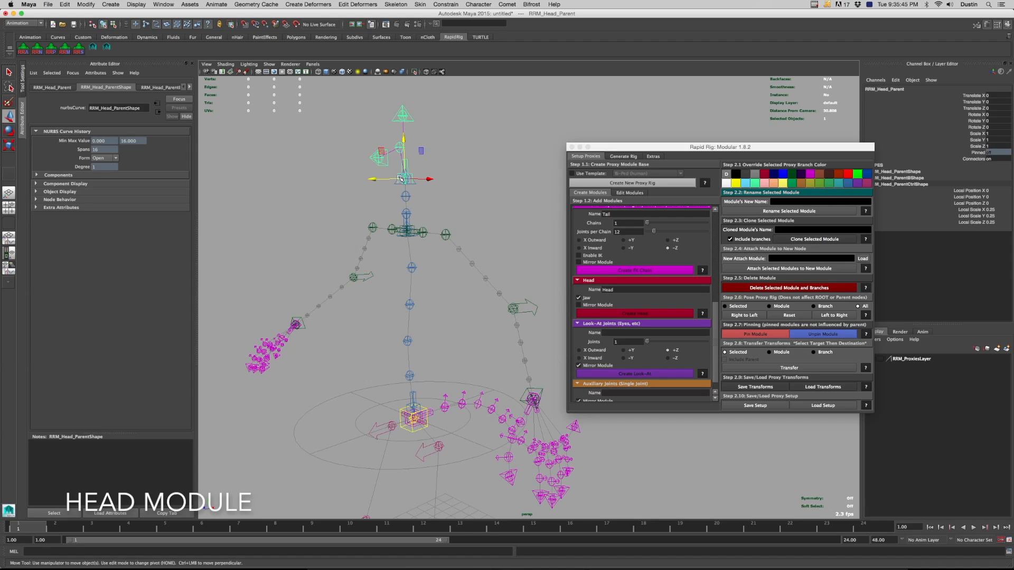
pyautogui.click(415, 184)
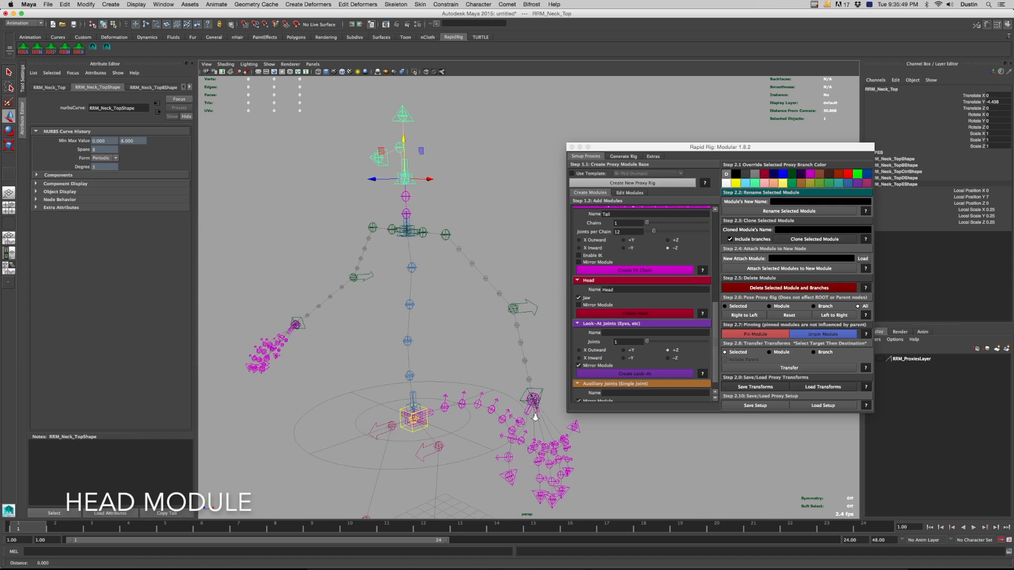
pyautogui.keyDown('alt'); pyautogui.moveTo(535, 417); pyautogui.dragTo(520, 387, button='right'); pyautogui.keyUp('alt')
pyautogui.keyDown('alt'); pyautogui.moveTo(325, 365); pyautogui.dragTo(534, 332, button='right'); pyautogui.keyUp('alt')
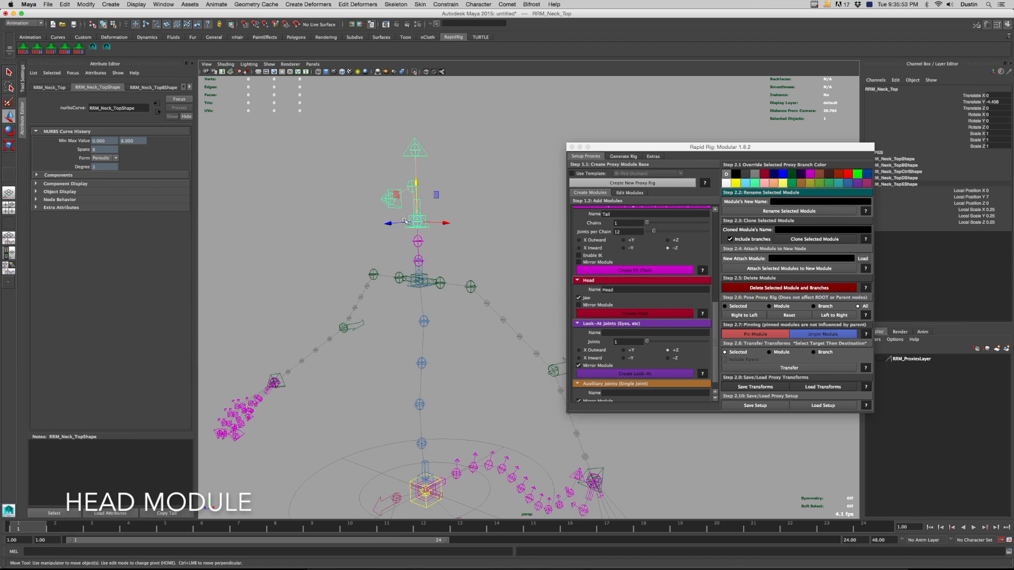
pyautogui.keyDown('alt'); pyautogui.moveTo(491, 274); pyautogui.dragTo(370, 194); pyautogui.keyUp('alt')
pyautogui.click(395, 179)
pyautogui.click(359, 204)
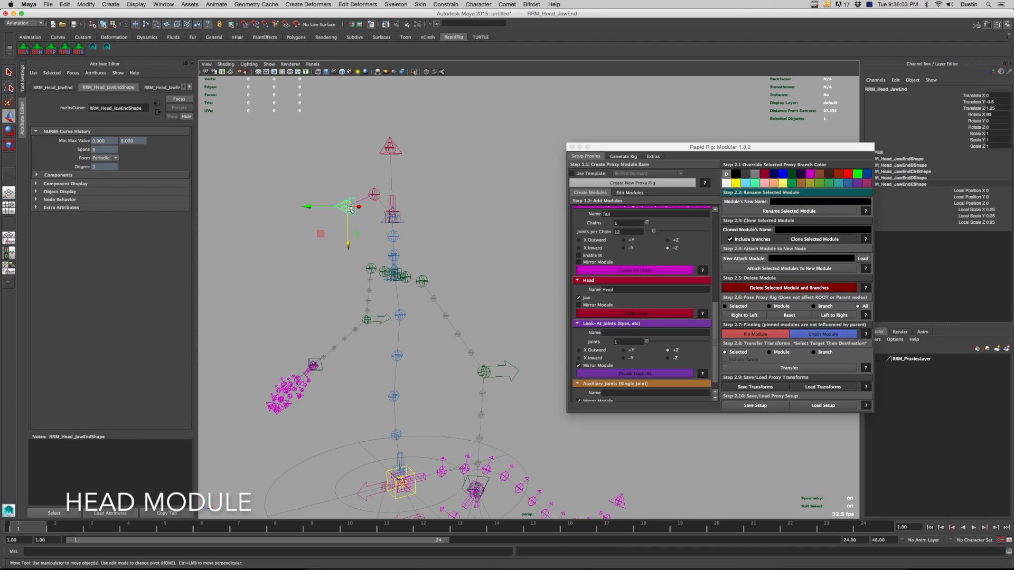
# Try moving the head top proxy upward and undo the move
pyautogui.click(399, 148)
pyautogui.moveTo(390, 131); pyautogui.dragTo(391, 127)
pyautogui.press('super+z')
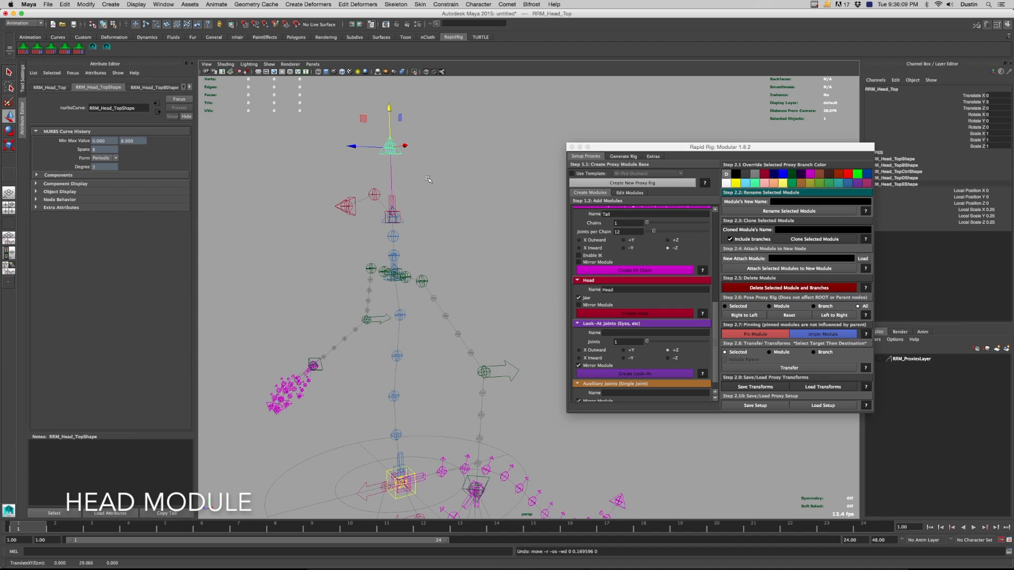
# Try rotating the head parent proxy at the top of the neck, and clear the selection
pyautogui.click(398, 217)
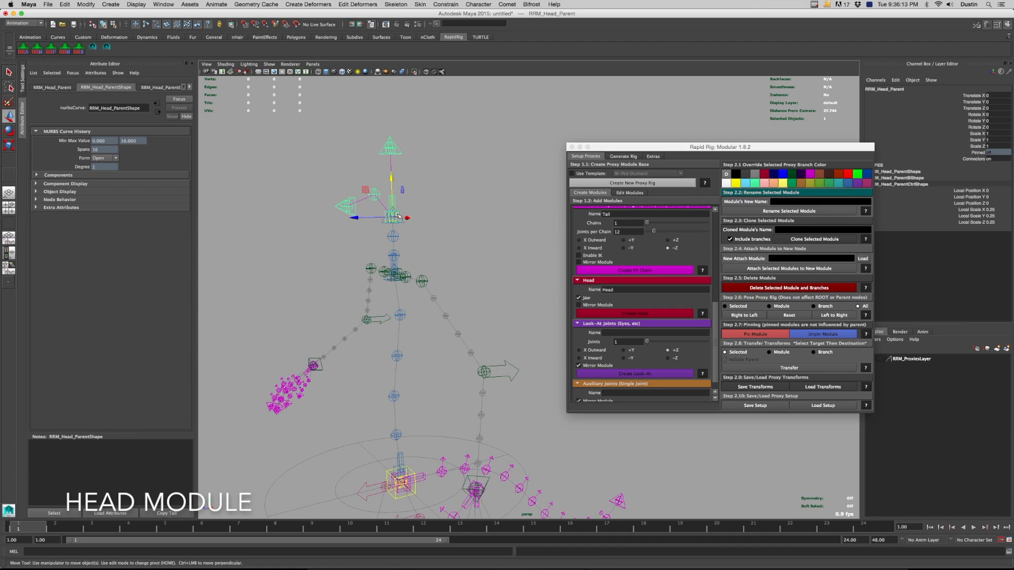
pyautogui.press('q')
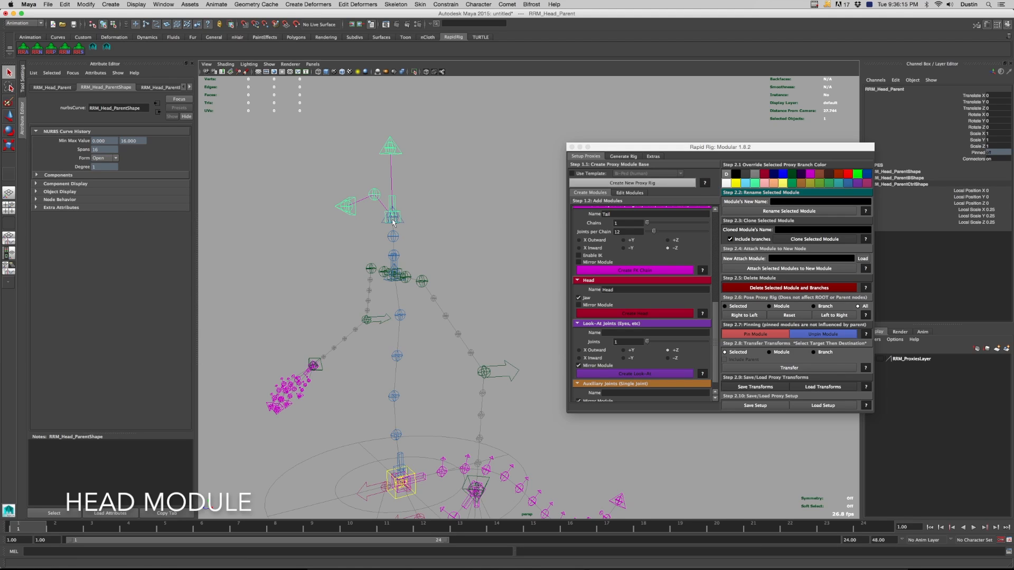
pyautogui.click(404, 221)
pyautogui.press('e')
pyautogui.moveTo(404, 220); pyautogui.dragTo(398, 219)
pyautogui.press('q')
pyautogui.click(454, 230)
# Try moving the head parent proxy upward with its head and jaw proxies, and undo the move
pyautogui.keyDown('alt'); pyautogui.moveTo(382, 254); pyautogui.dragTo(427, 264); pyautogui.keyUp('alt')
pyautogui.keyDown('alt'); pyautogui.moveTo(427, 264); pyautogui.dragTo(402, 262, button='middle'); pyautogui.keyUp('alt')
pyautogui.click(421, 204)
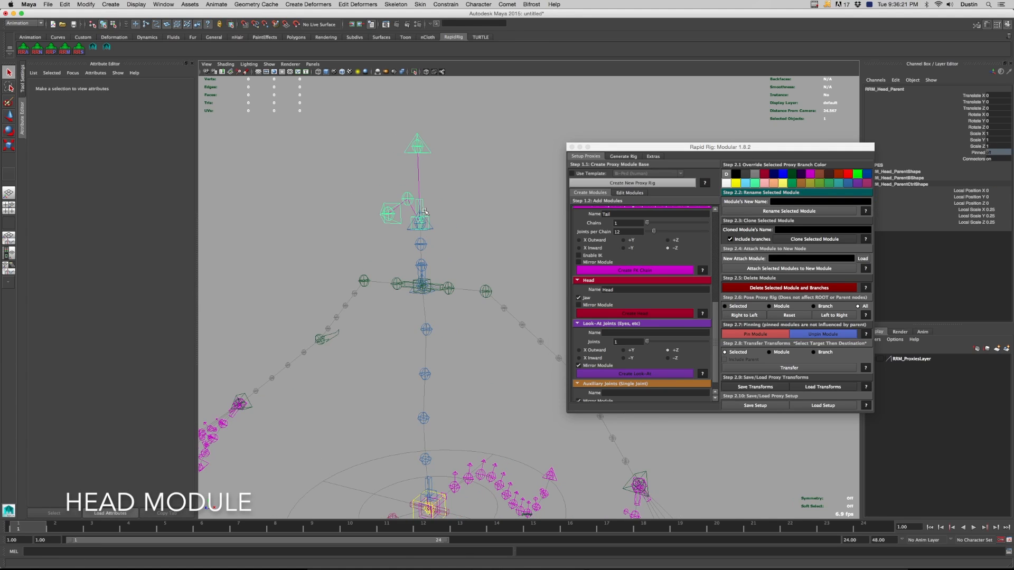
pyautogui.press('w')
pyautogui.moveTo(421, 223); pyautogui.dragTo(439, 112)
pyautogui.click(418, 113)
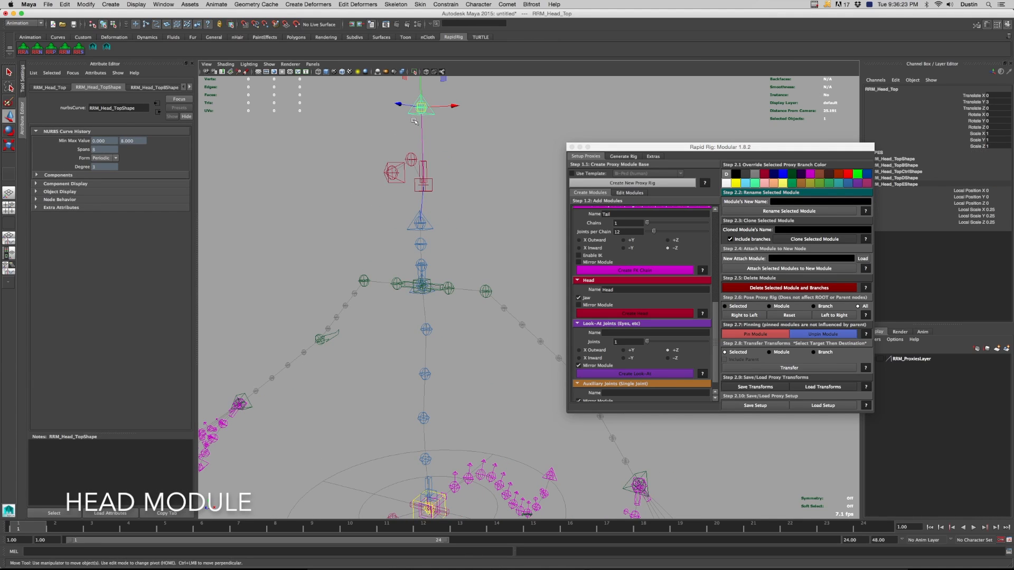
pyautogui.click(404, 173)
pyautogui.click(407, 155)
pyautogui.press('super+z')
pyautogui.press('super+z')
pyautogui.press('super+z')
pyautogui.press('super+z')
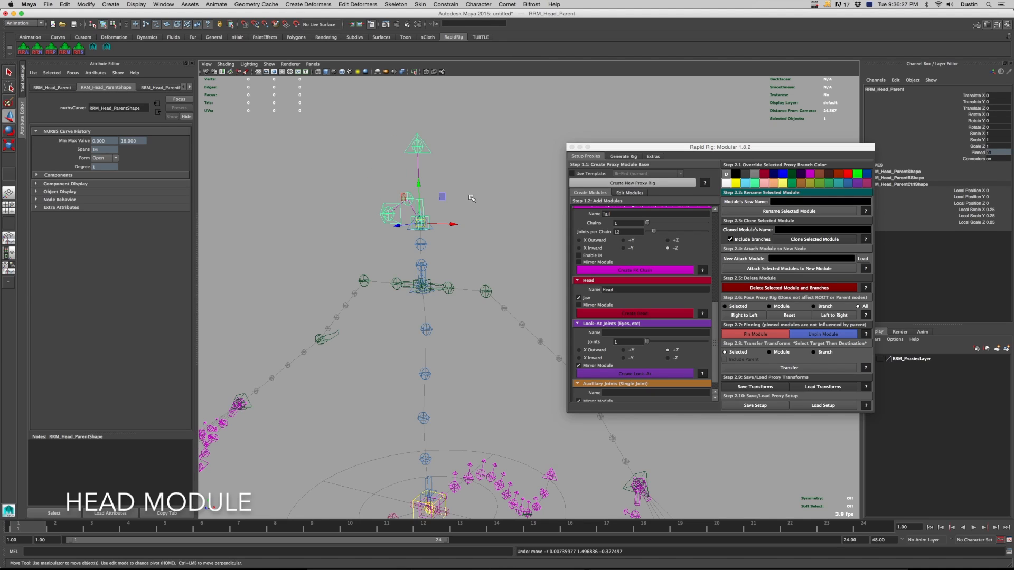
# Inspect the head top and jaw end proxies, and clear the selection
pyautogui.click(415, 150)
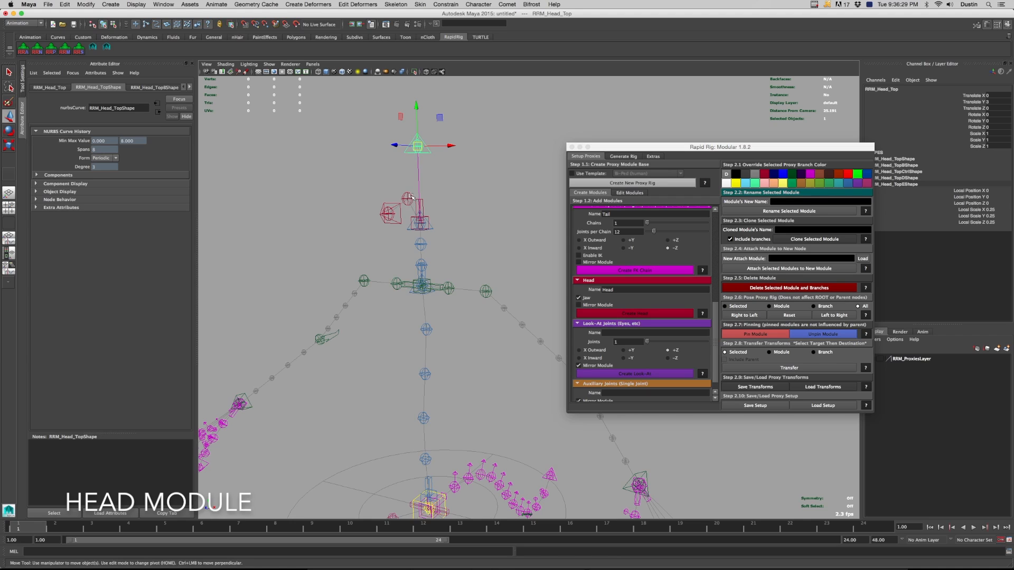
pyautogui.click(389, 212)
pyautogui.click(389, 211)
pyautogui.keyDown('alt'); pyautogui.moveTo(392, 213); pyautogui.dragTo(428, 230); pyautogui.keyUp('alt')
pyautogui.click(512, 228)
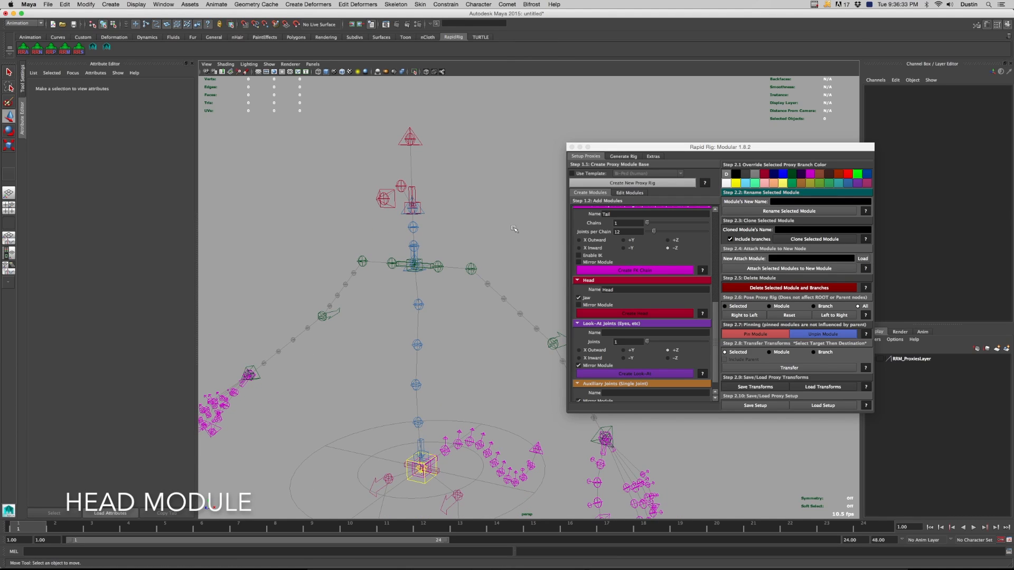
# Load the Head module for editing and toggle its jaw off and back on
pyautogui.click(638, 194)
pyautogui.scroll(-5, 674, 341)
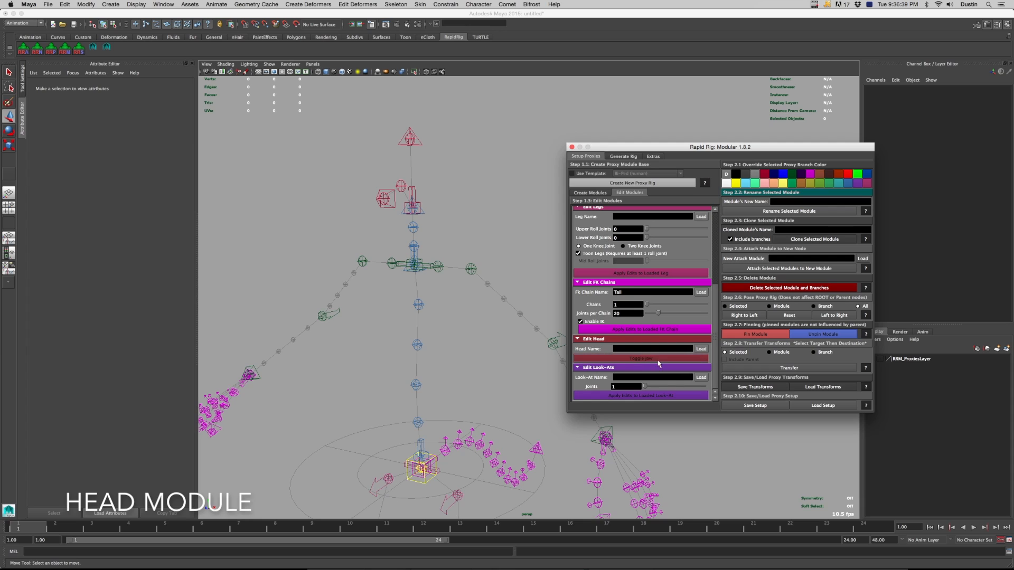
pyautogui.click(399, 146)
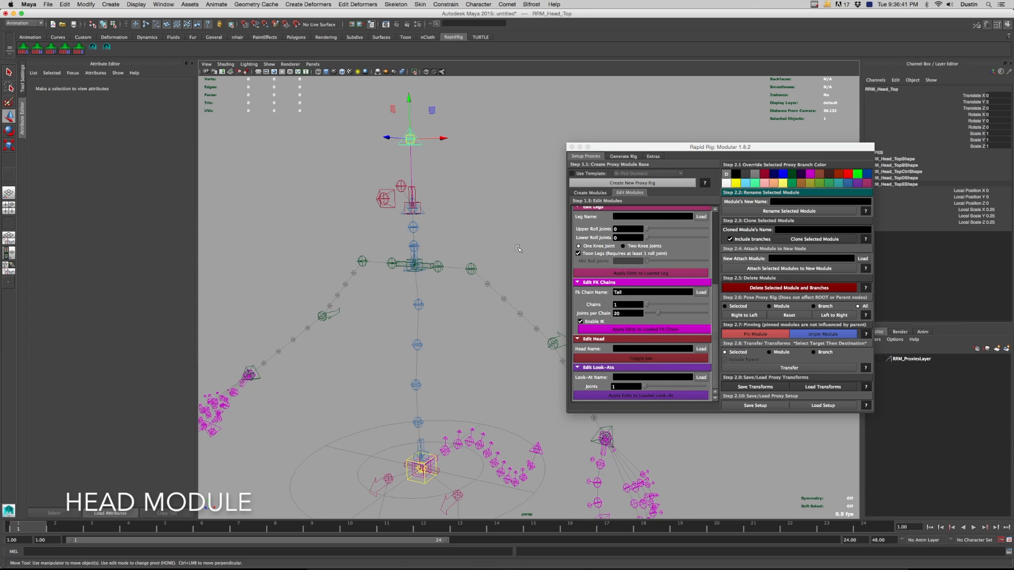
pyautogui.click(701, 348)
pyautogui.click(662, 359)
pyautogui.click(661, 359)
pyautogui.click(662, 359)
pyautogui.click(661, 358)
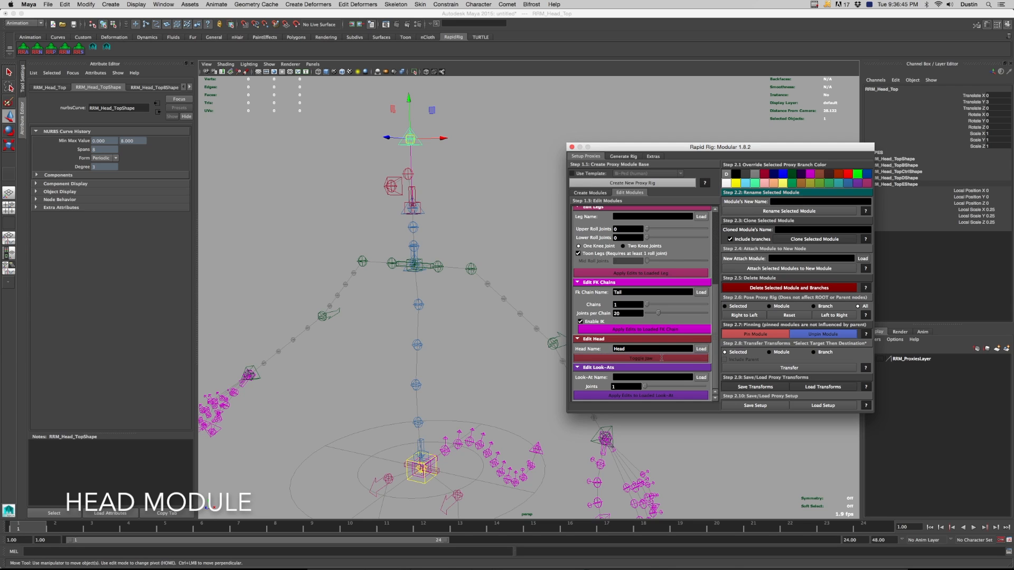
# Generate the modular rig named Character, declining the single hierarchy joint set
pyautogui.keyDown('alt'); pyautogui.moveTo(452, 275); pyautogui.dragTo(402, 259); pyautogui.keyUp('alt')
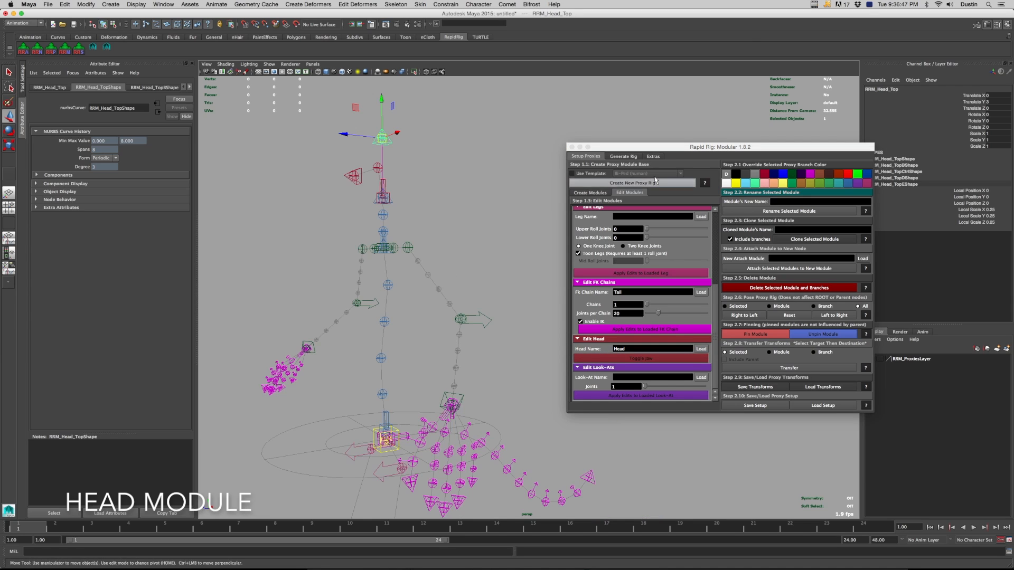
pyautogui.click(631, 158)
pyautogui.keyDown('alt'); pyautogui.moveTo(488, 231); pyautogui.dragTo(449, 224); pyautogui.keyUp('alt')
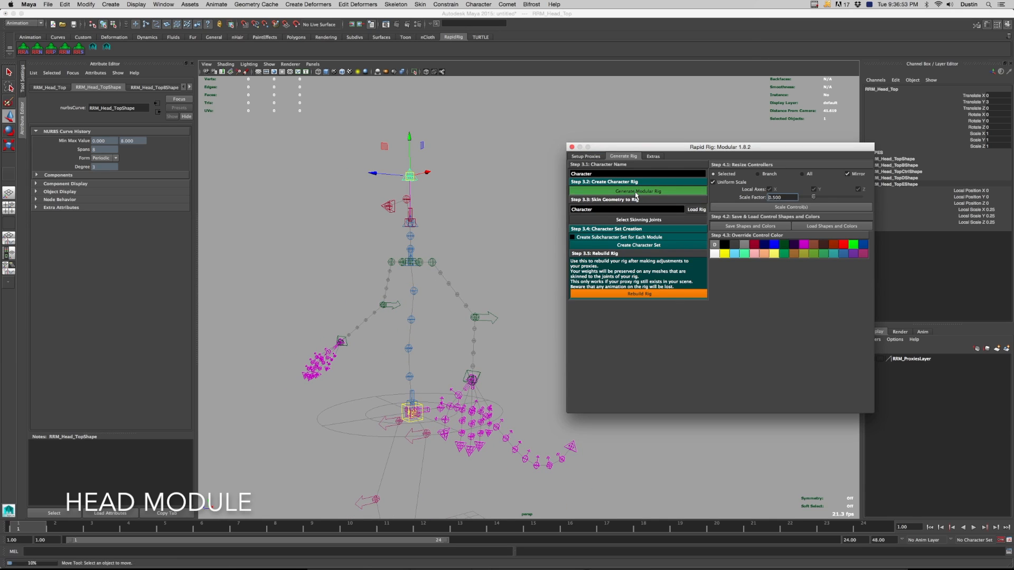
pyautogui.click(636, 193)
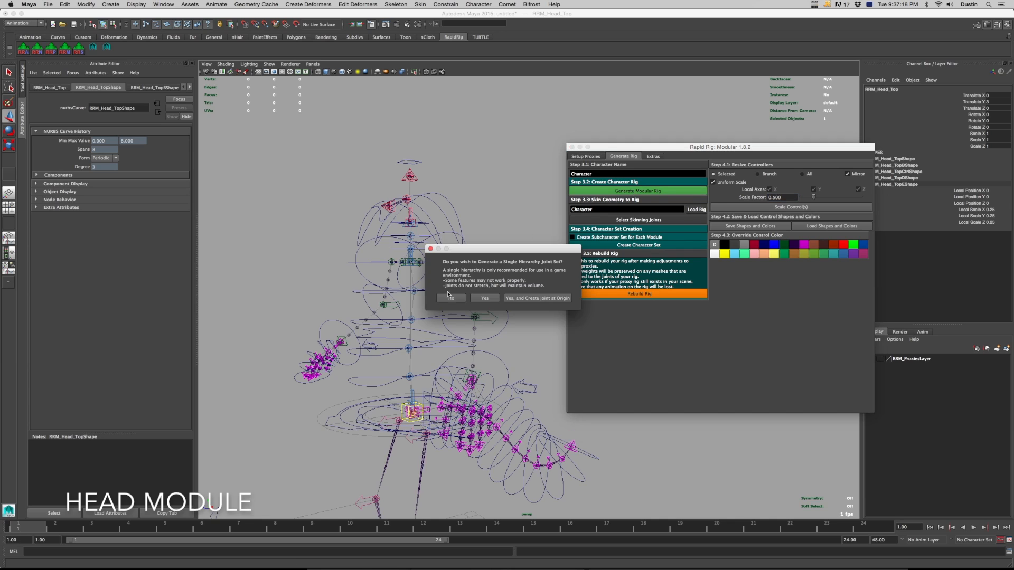
pyautogui.click(450, 298)
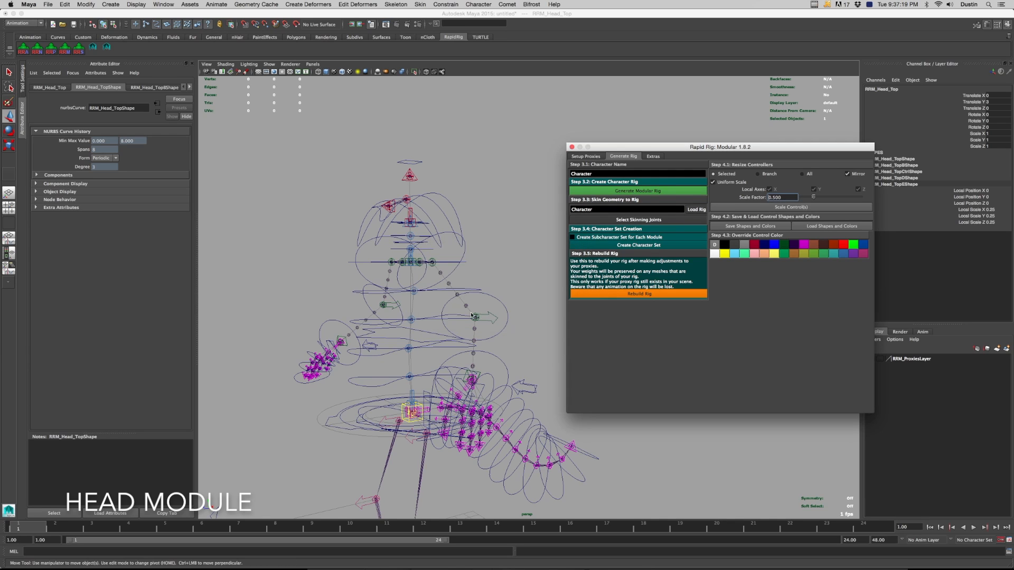
# Try rotating the neck's top IK control on the generated rig, and undo the rotation
pyautogui.keyDown('alt'); pyautogui.moveTo(440, 321); pyautogui.dragTo(488, 204); pyautogui.keyUp('alt')
pyautogui.keyDown('alt'); pyautogui.moveTo(449, 291); pyautogui.dragTo(411, 309); pyautogui.keyUp('alt')
pyautogui.keyDown('alt'); pyautogui.moveTo(380, 210); pyautogui.dragTo(350, 169, button='right'); pyautogui.keyUp('alt')
pyautogui.keyDown('alt'); pyautogui.moveTo(350, 169); pyautogui.dragTo(395, 234, button='middle'); pyautogui.keyUp('alt')
pyautogui.keyDown('alt'); pyautogui.moveTo(382, 179); pyautogui.dragTo(412, 268); pyautogui.keyUp('alt')
pyautogui.click(408, 258)
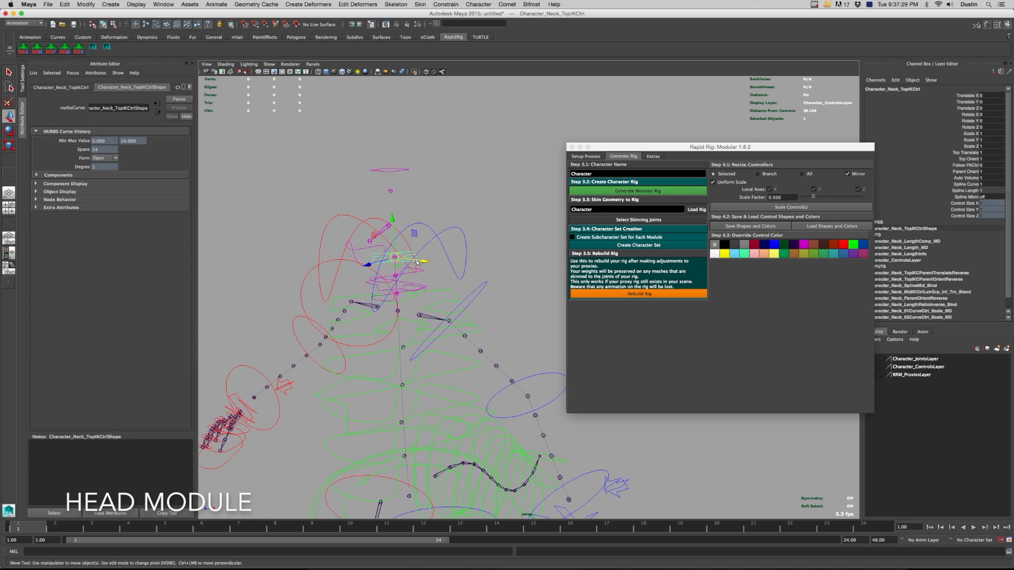
pyautogui.press('e')
pyautogui.moveTo(408, 249); pyautogui.dragTo(402, 215)
pyautogui.press('super+z')
# Select the head master control above the head and inspect its channels
pyautogui.press('q')
pyautogui.click(390, 191)
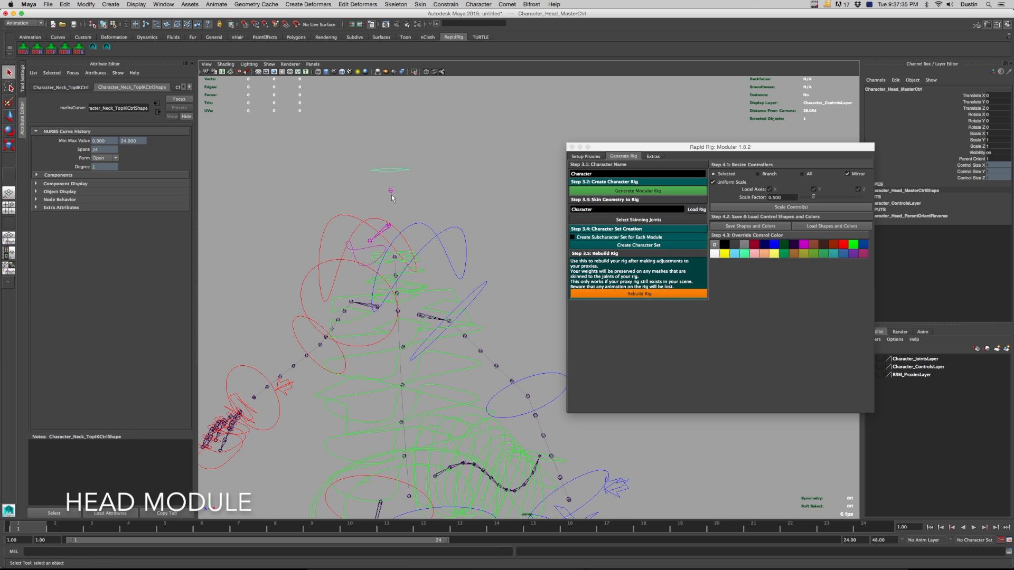
pyautogui.click(394, 194)
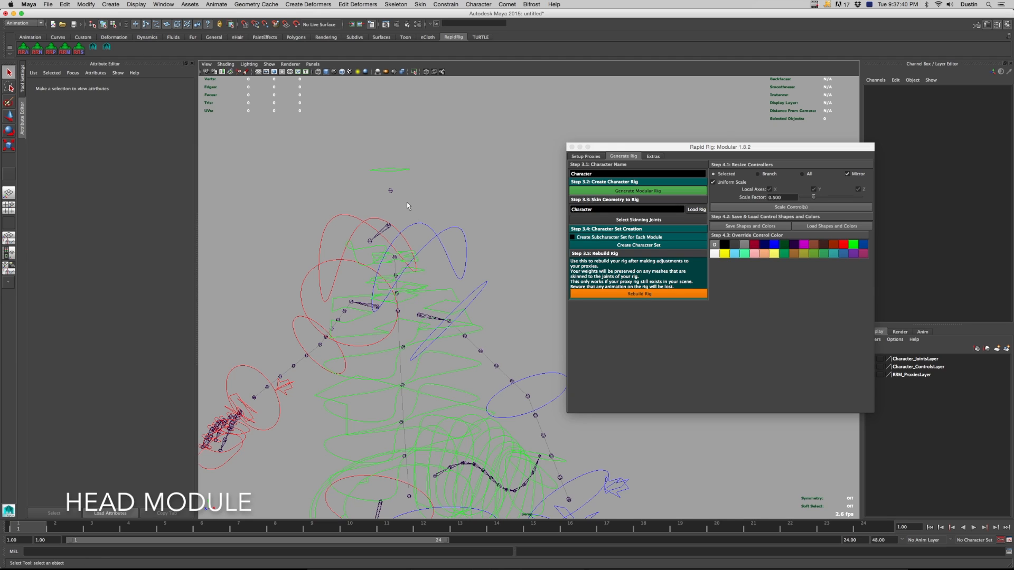
pyautogui.click(390, 191)
# Try rotating the head's jaw control and undo the rotation
pyautogui.click(361, 251)
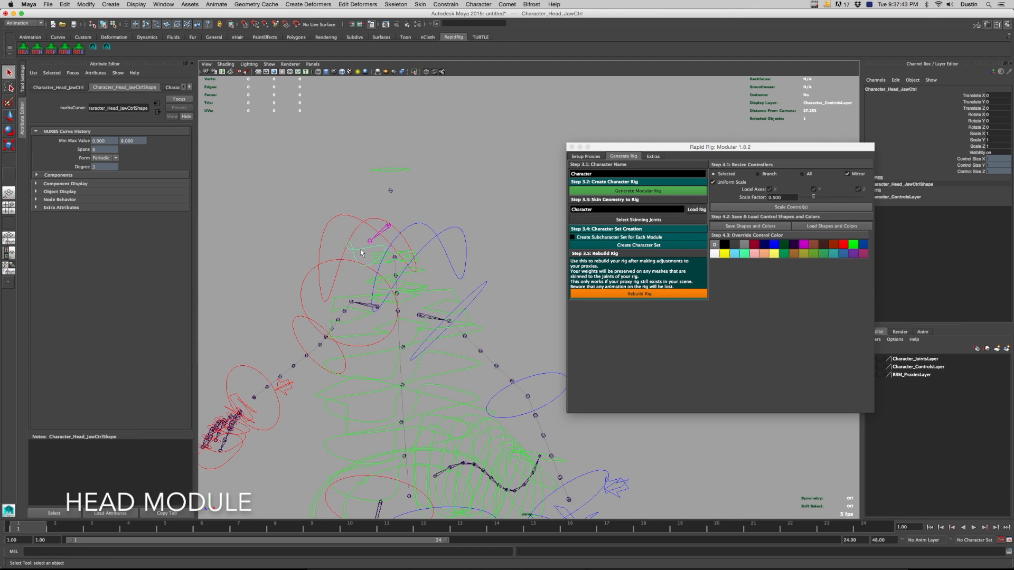
pyautogui.press('e')
pyautogui.moveTo(377, 214)
pyautogui.mouseDown()
pyautogui.moveTo(383, 208)
pyautogui.moveTo(366, 226)
pyautogui.moveTo(384, 227)
pyautogui.mouseUp()
pyautogui.hotkey('ctrl', 'z')
pyautogui.press('w')
pyautogui.hotkey('ctrl', 'z')
# Check the head master control's channels, and rotate the body control around the hips to tilt the upper body
pyautogui.click(395, 170)
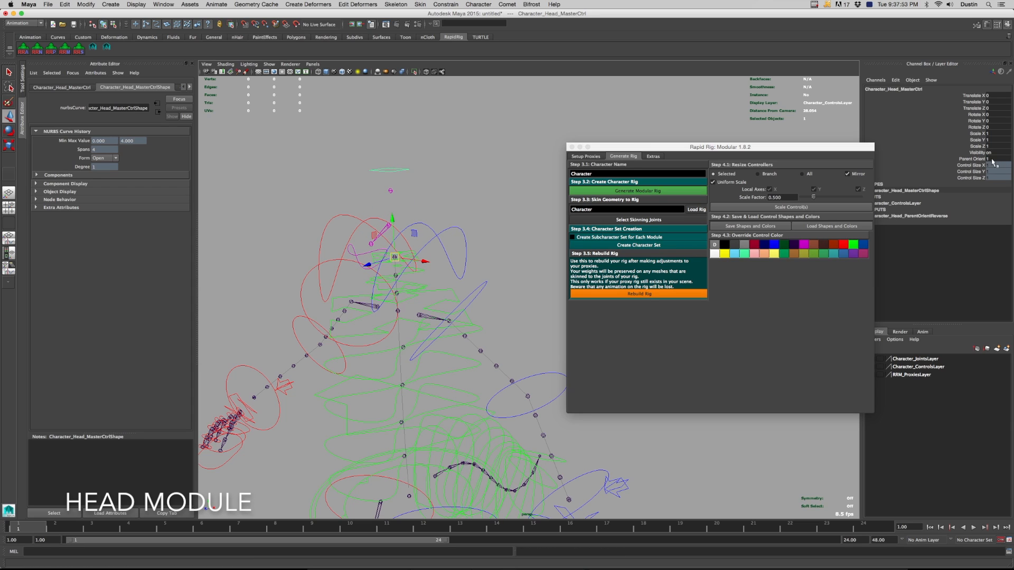
pyautogui.press('q')
pyautogui.keyDown('alt'); pyautogui.moveTo(497, 372); pyautogui.dragTo(457, 376); pyautogui.keyUp('alt')
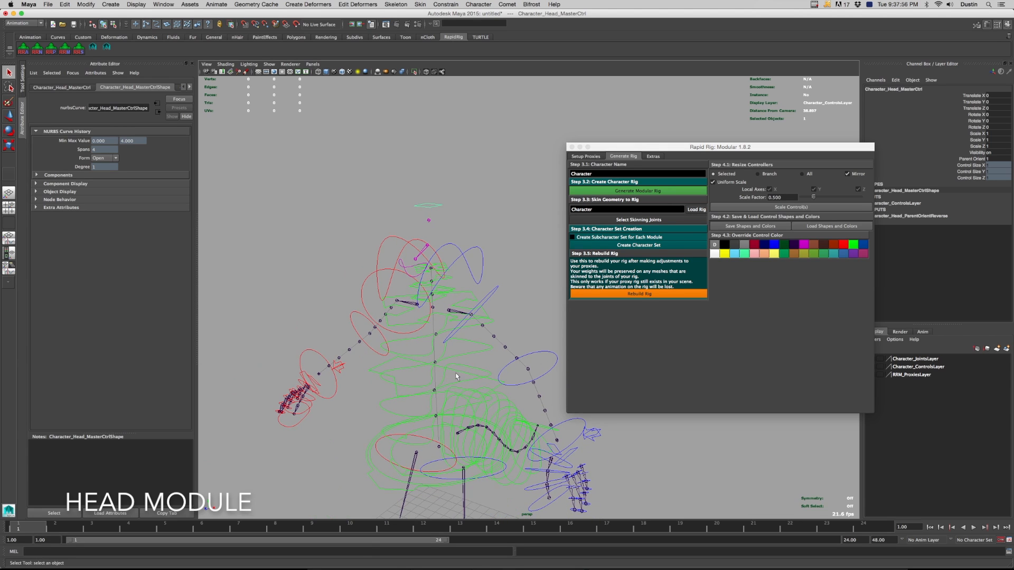
pyautogui.click(378, 442)
pyautogui.press('e')
pyautogui.moveTo(448, 421); pyautogui.dragTo(454, 433)
# Test the head master control's Parent Orient by lowering it to 0 and raising it back
pyautogui.click(540, 250)
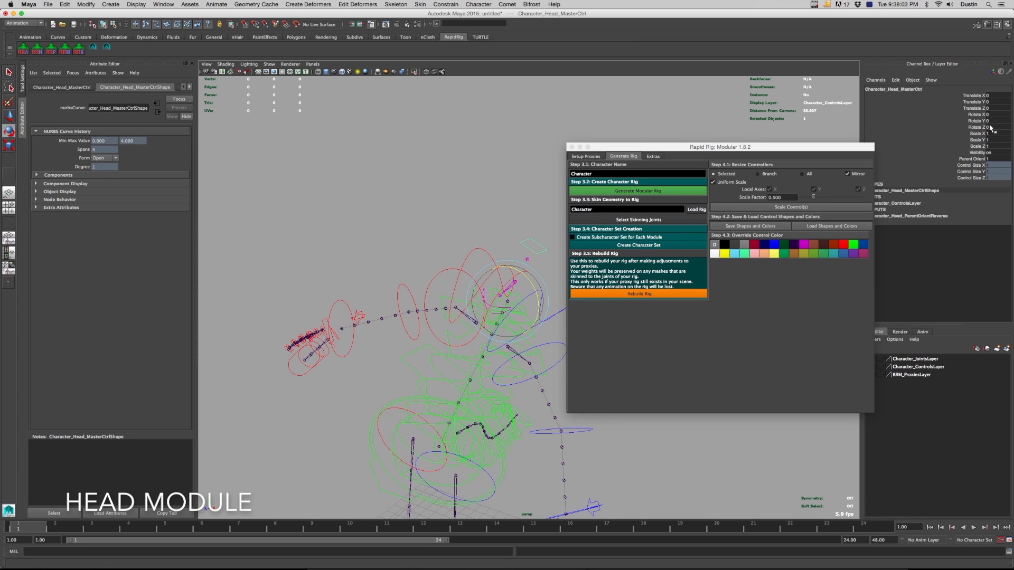
pyautogui.click(979, 158)
pyautogui.moveTo(704, 120); pyautogui.dragTo(694, 121, button='middle')
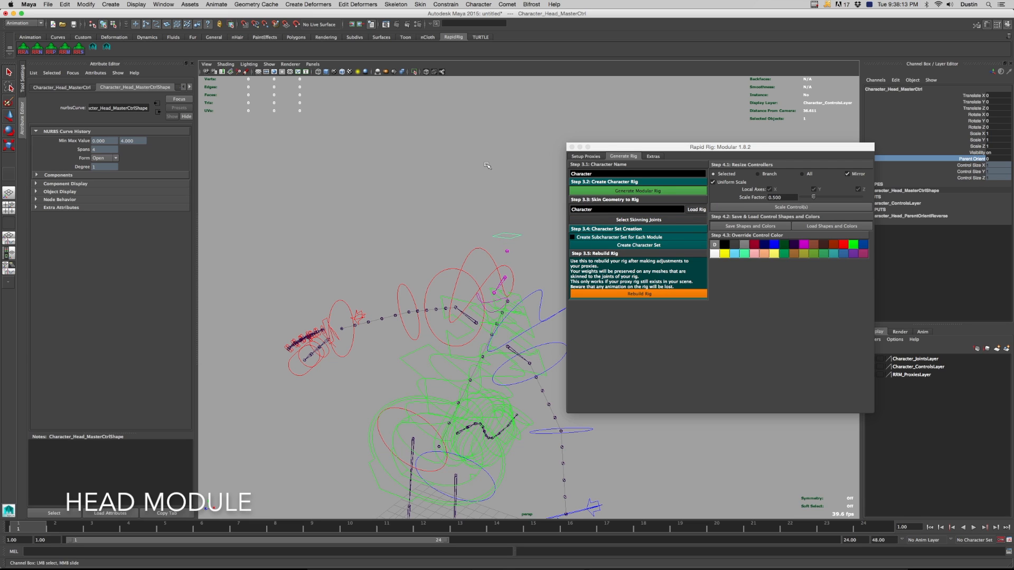
pyautogui.moveTo(489, 164)
pyautogui.mouseDown(button='middle')
pyautogui.moveTo(498, 165)
pyautogui.moveTo(483, 166)
pyautogui.moveTo(497, 180)
pyautogui.mouseUp(button='middle')
# Test the neck top IK control's Top Orient by lowering it and returning it to 1
pyautogui.click(517, 297)
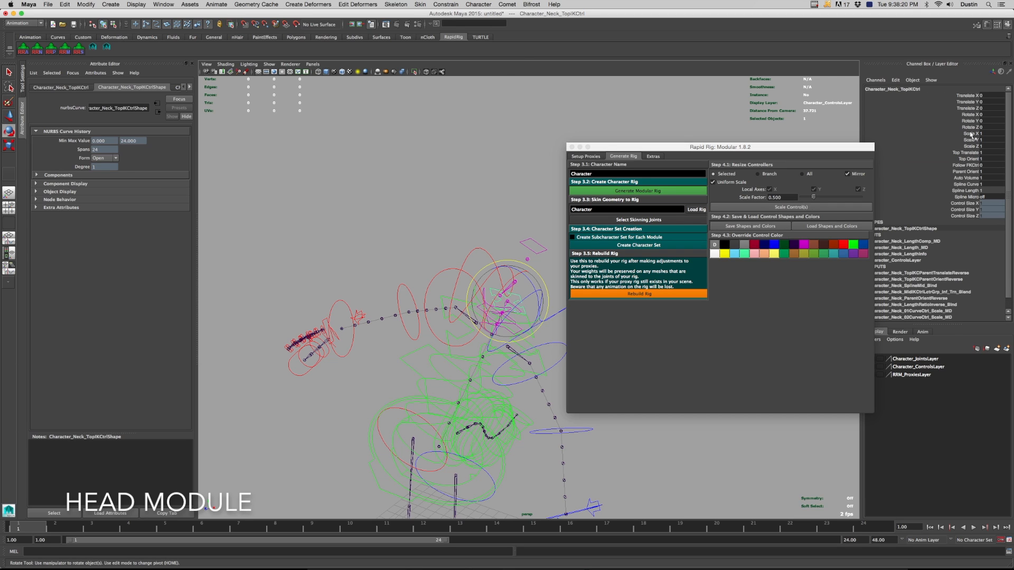
pyautogui.click(973, 160)
pyautogui.moveTo(407, 159); pyautogui.dragTo(393, 166, button='middle')
pyautogui.keyDown('alt'); pyautogui.moveTo(428, 188); pyautogui.dragTo(438, 183); pyautogui.keyUp('alt')
pyautogui.moveTo(443, 180); pyautogui.dragTo(450, 185, button='middle')
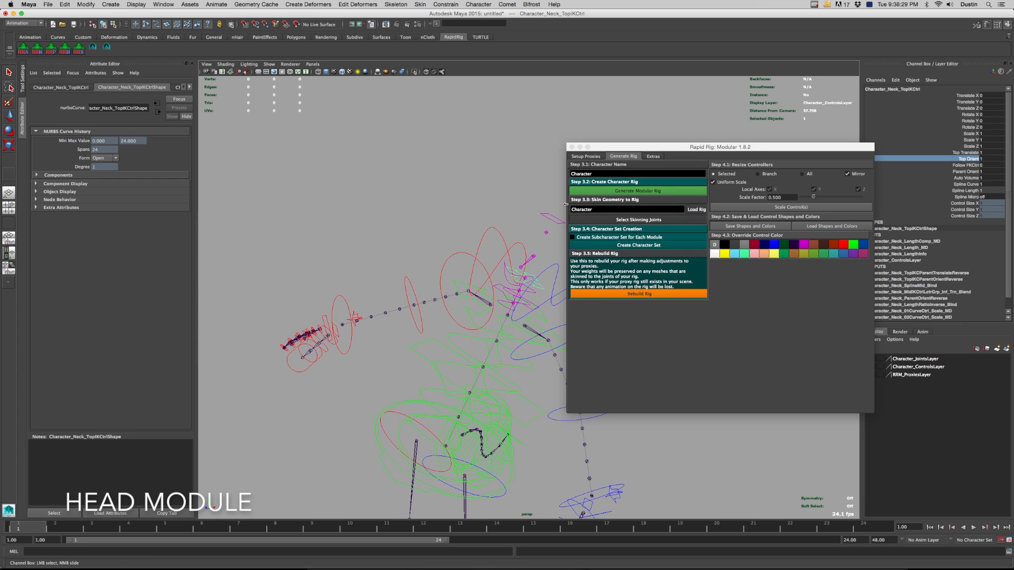
# Try changing the head master control's Parent Orient again, and undo the recent changes
pyautogui.keyDown('alt'); pyautogui.moveTo(542, 214); pyautogui.dragTo(509, 215, button='middle'); pyautogui.keyUp('alt')
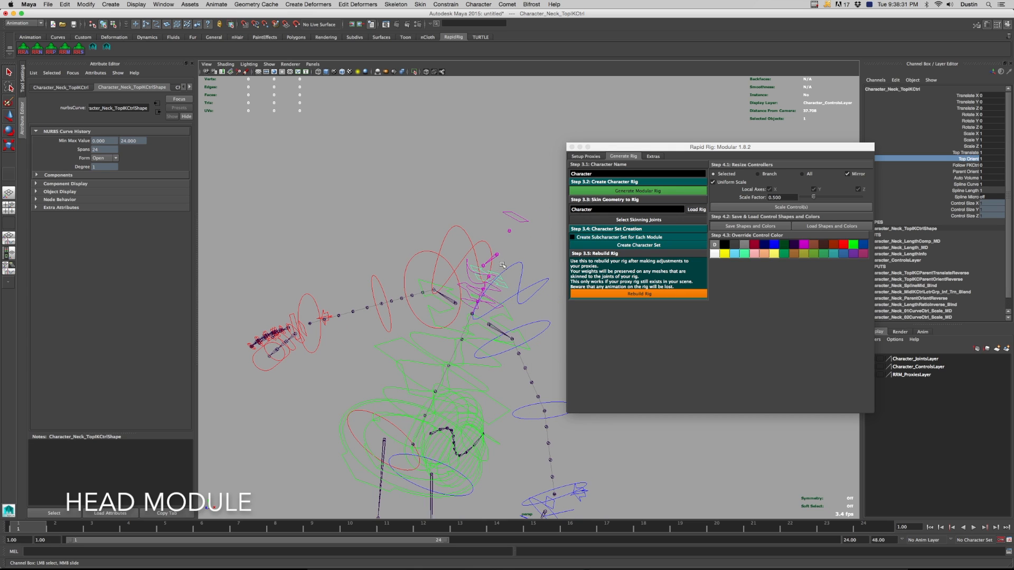
pyautogui.moveTo(527, 206); pyautogui.dragTo(521, 224)
pyautogui.press('e')
pyautogui.click(972, 159)
pyautogui.moveTo(473, 141); pyautogui.dragTo(443, 142, button='middle')
pyautogui.press('super+z')
pyautogui.press('super+z')
pyautogui.press('super+z')
pyautogui.press('super+z')
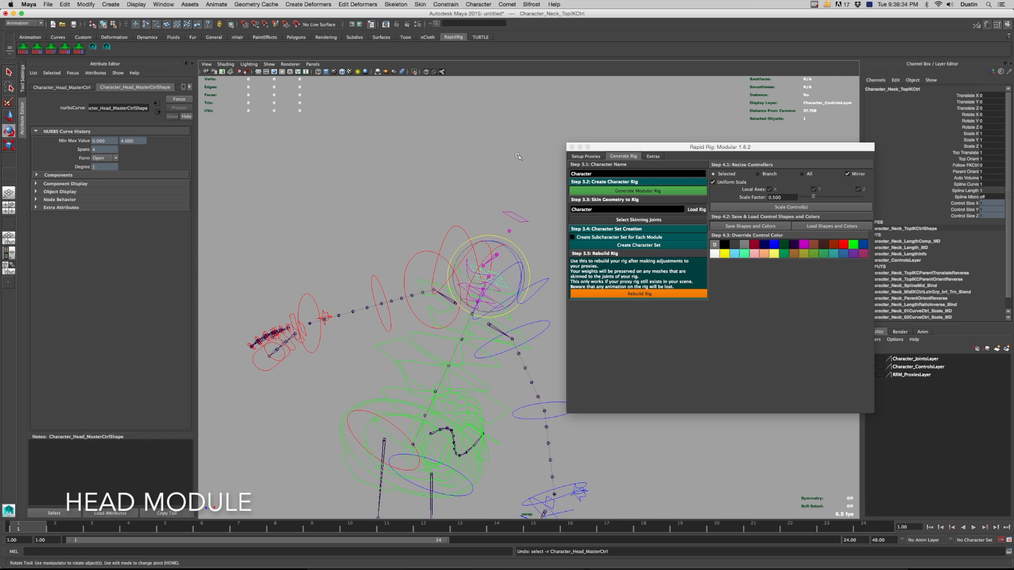
pyautogui.press('super+z')
pyautogui.press('super+z')
pyautogui.press('super+z')
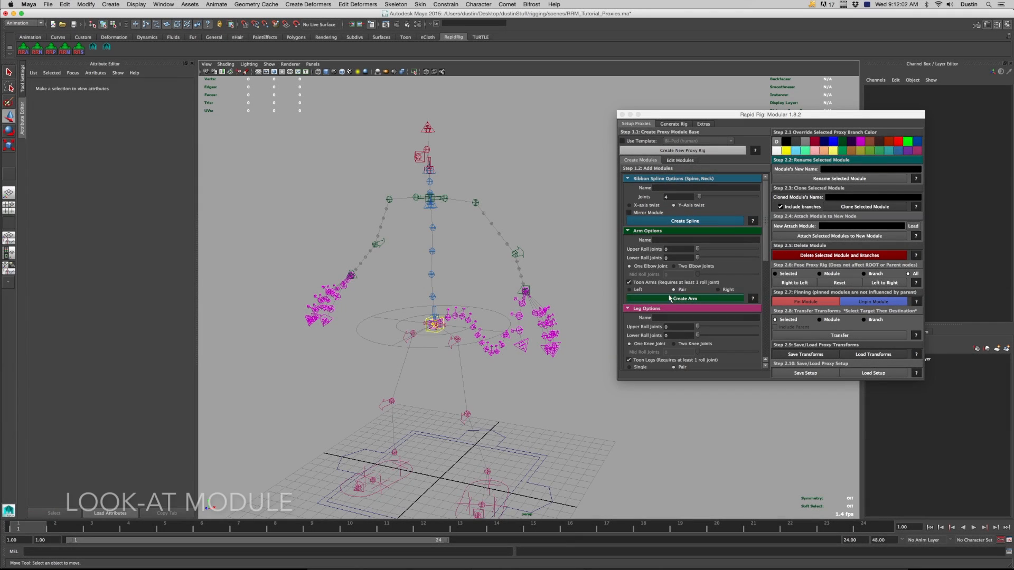
# Name the new look-at joints module Eye
pyautogui.scroll(-6, 663, 295)
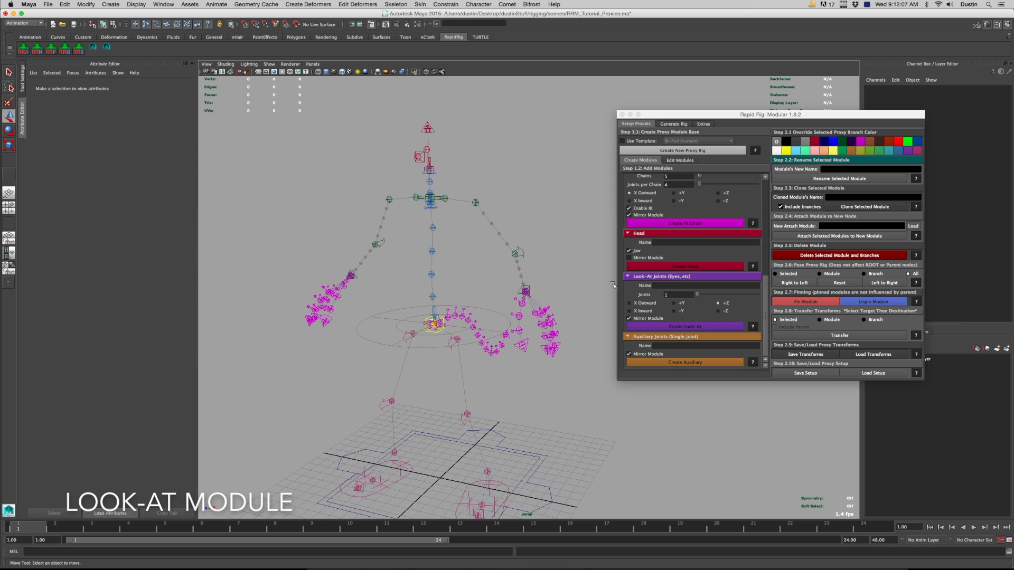
pyautogui.keyDown('alt'); pyautogui.moveTo(461, 241); pyautogui.dragTo(467, 266, button='middle'); pyautogui.keyUp('alt')
pyautogui.keyDown('alt'); pyautogui.moveTo(468, 266); pyautogui.dragTo(498, 278, button='right'); pyautogui.keyUp('alt')
pyautogui.keyDown('alt'); pyautogui.moveTo(498, 278); pyautogui.dragTo(501, 290, button='middle'); pyautogui.keyUp('alt')
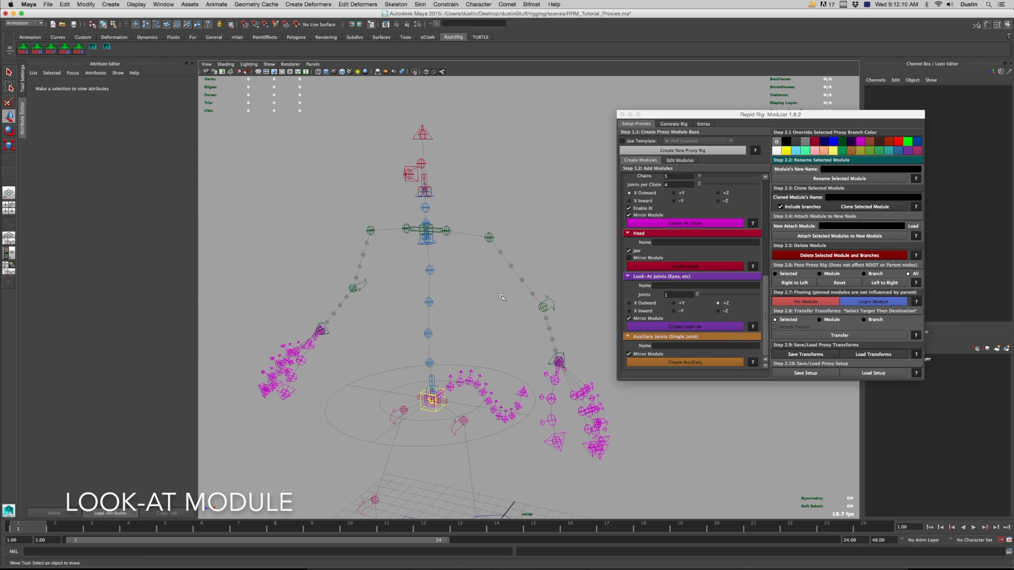
pyautogui.click(676, 286)
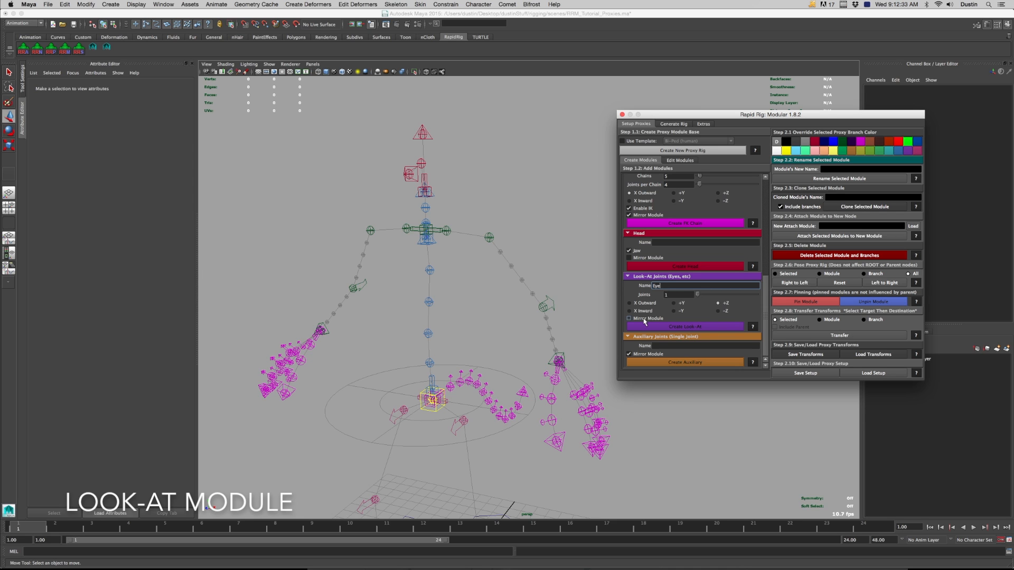
pyautogui.keyDown('alt'); pyautogui.moveTo(448, 174); pyautogui.dragTo(442, 179); pyautogui.keyUp('alt')
pyautogui.keyDown('alt'); pyautogui.moveTo(442, 179); pyautogui.dragTo(455, 192, button='right'); pyautogui.keyUp('alt')
pyautogui.keyDown('alt'); pyautogui.moveTo(455, 192); pyautogui.dragTo(512, 231, button='middle'); pyautogui.keyUp('alt')
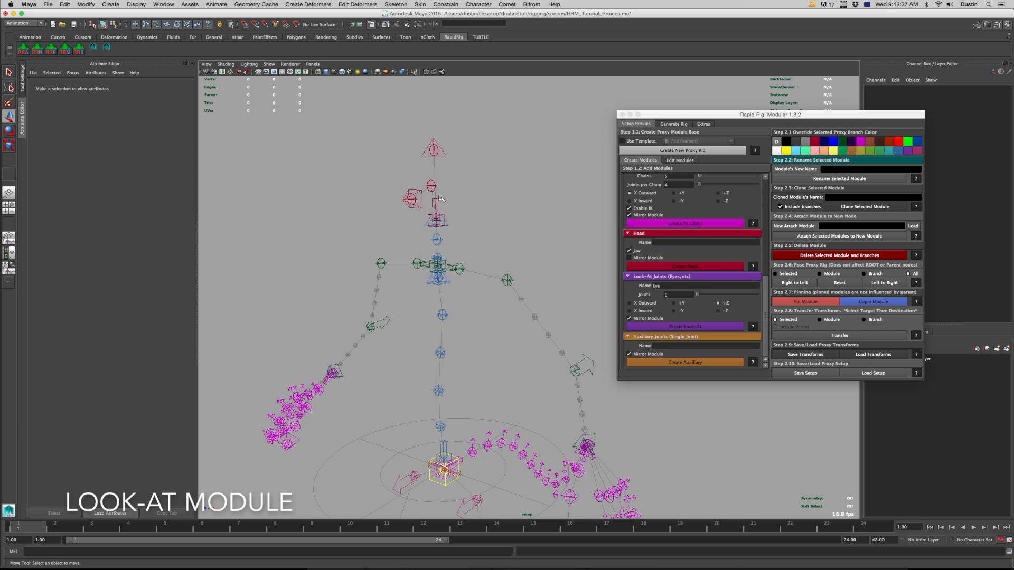
pyautogui.click(438, 205)
pyautogui.moveTo(436, 220)
pyautogui.mouseDown()
pyautogui.moveTo(439, 197)
pyautogui.moveTo(423, 204)
pyautogui.moveTo(436, 197)
pyautogui.moveTo(435, 210)
pyautogui.mouseUp()
pyautogui.press('super+z')
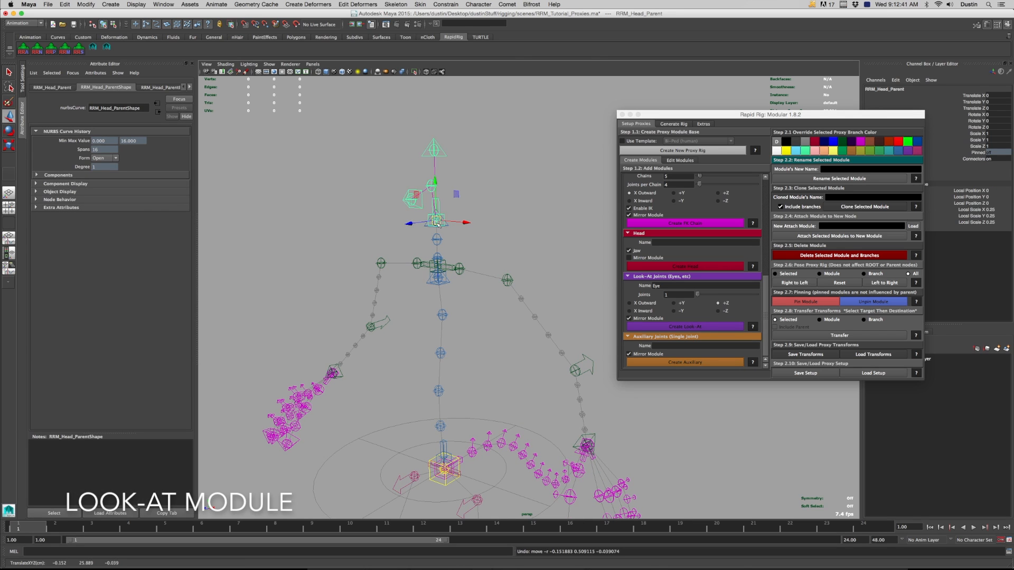
pyautogui.press('super+z')
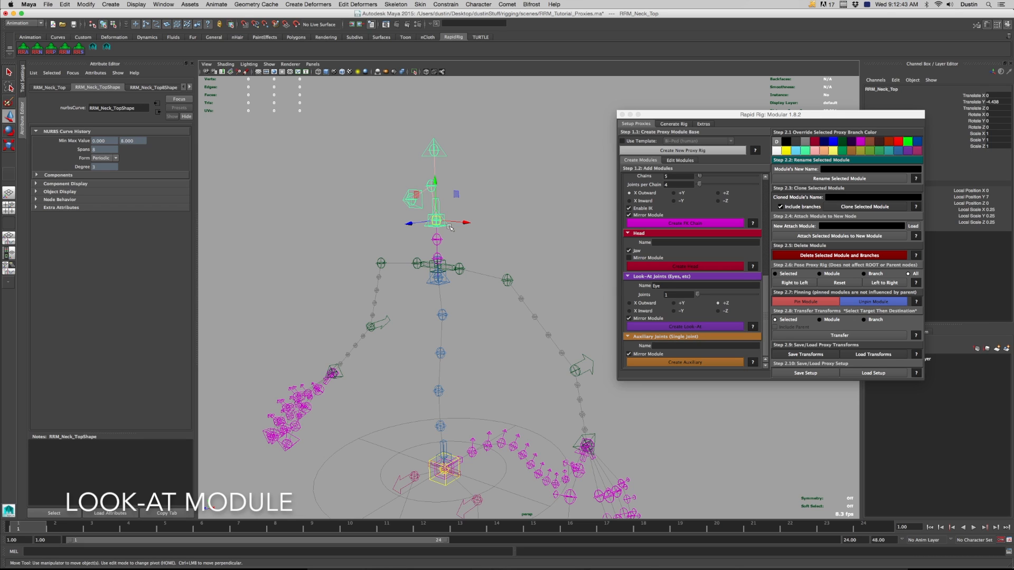
# Create a mirrored one-joint Eye look-at module attached to the head top proxy
pyautogui.click(442, 150)
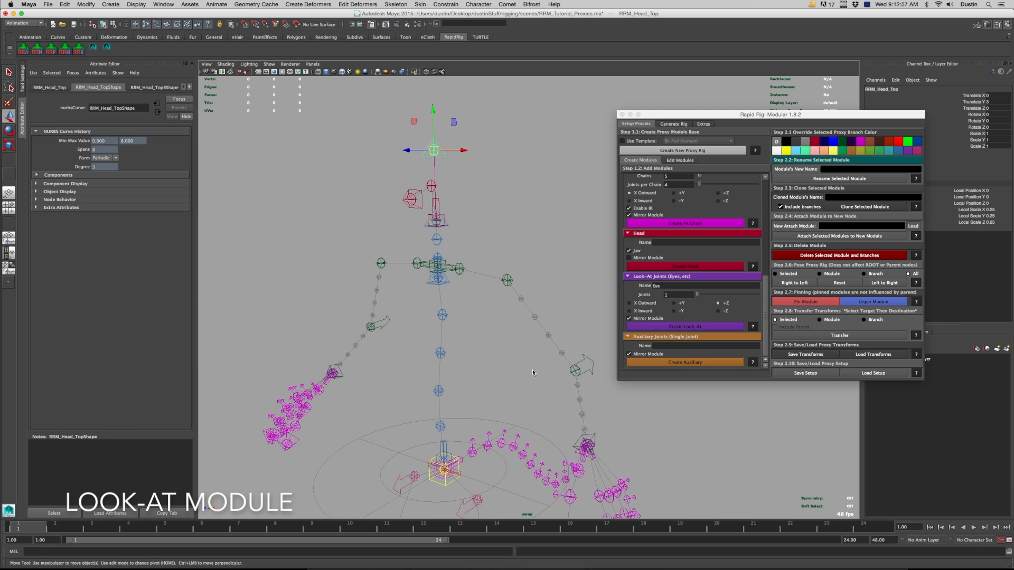
pyautogui.click(509, 282)
pyautogui.click(444, 158)
pyautogui.doubleClick(664, 295)
pyautogui.click(692, 326)
pyautogui.keyDown('alt'); pyautogui.moveTo(458, 182); pyautogui.dragTo(403, 175); pyautogui.keyUp('alt')
pyautogui.click(441, 181)
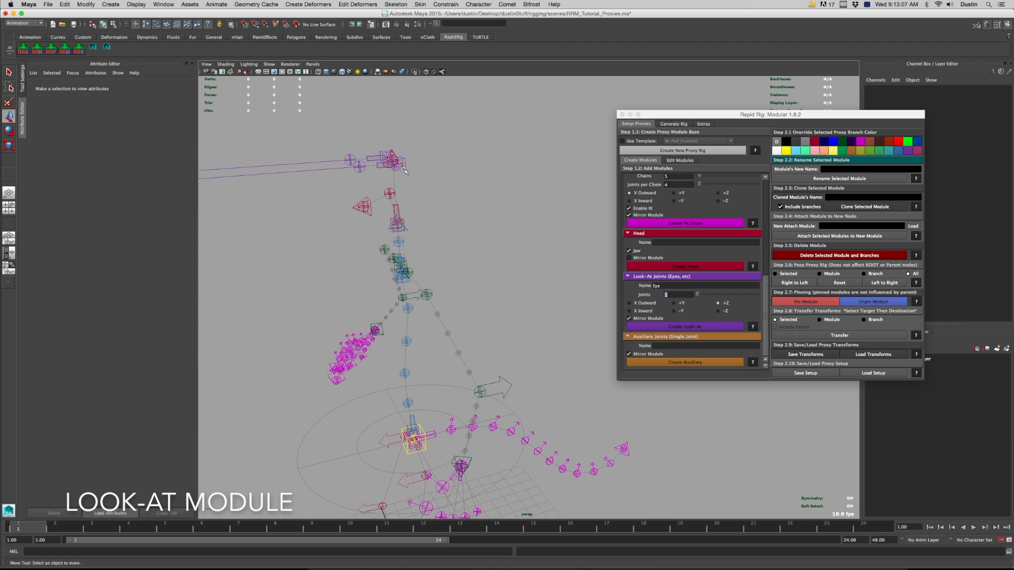
# Move the left eye parent proxy below the head top, to about X 0.895, Y -1.033, Z 0.403
pyautogui.click(404, 170)
pyautogui.moveTo(395, 127); pyautogui.dragTo(397, 150)
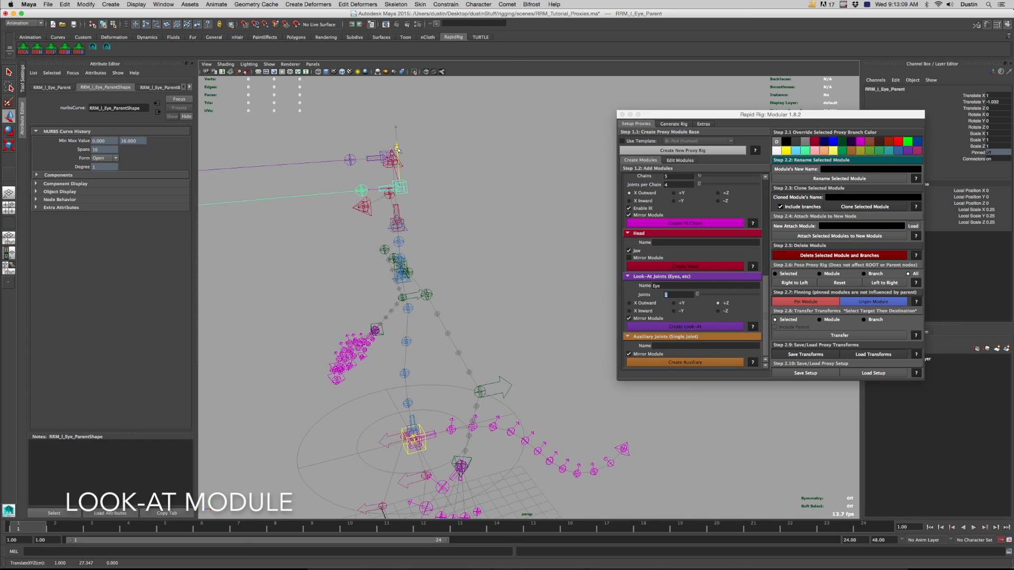
pyautogui.click(362, 189)
pyautogui.keyDown('alt'); pyautogui.moveTo(362, 190); pyautogui.dragTo(520, 188); pyautogui.keyUp('alt')
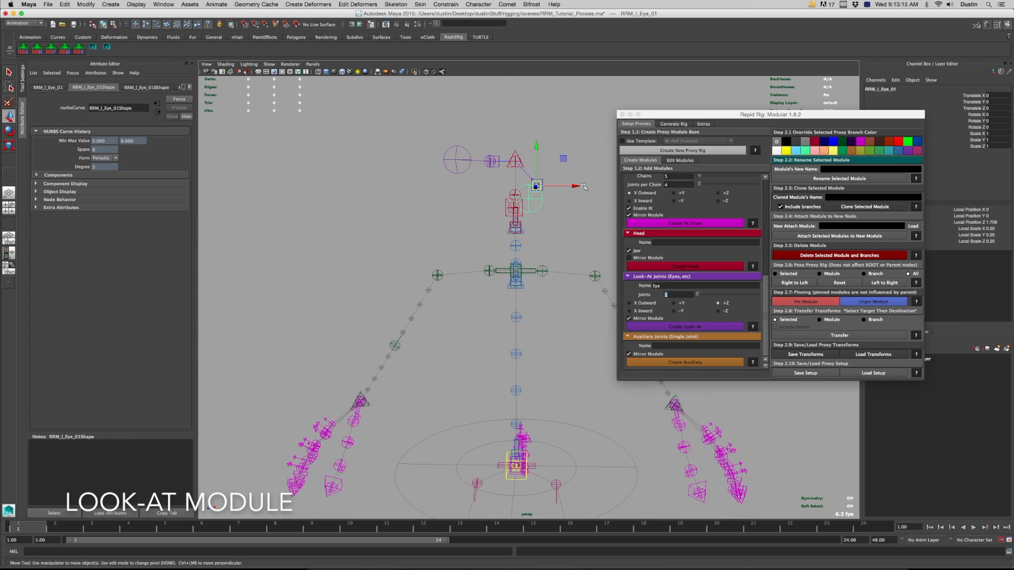
pyautogui.keyDown('alt'); pyautogui.moveTo(524, 193); pyautogui.dragTo(560, 198); pyautogui.keyUp('alt')
pyautogui.click(530, 194)
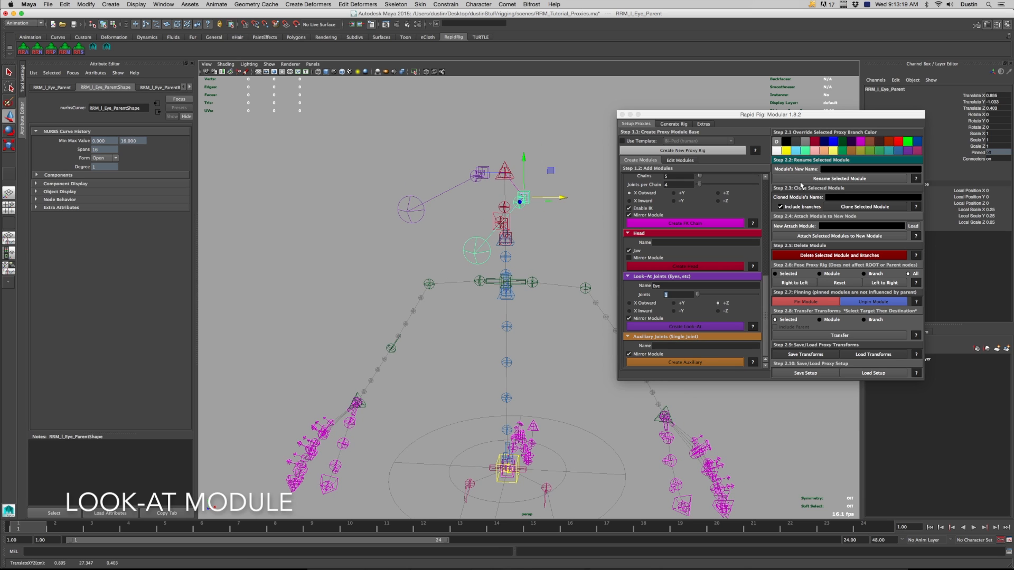
# Mirror the pose of all proxies from left to right
pyautogui.click(893, 284)
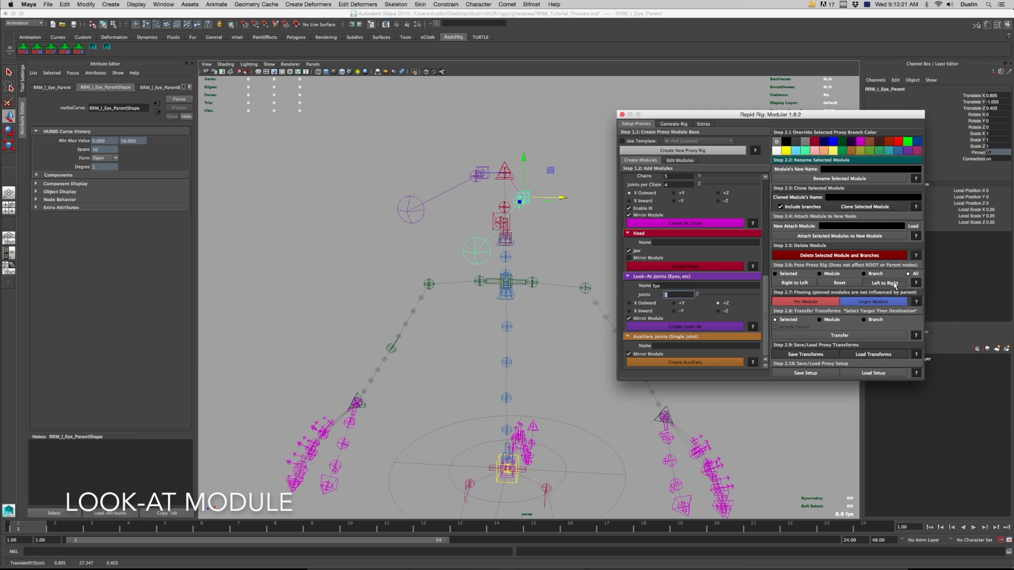
pyautogui.keyDown('alt'); pyautogui.moveTo(561, 233); pyautogui.dragTo(533, 227); pyautogui.keyUp('alt')
pyautogui.scroll(-2, 533, 227)
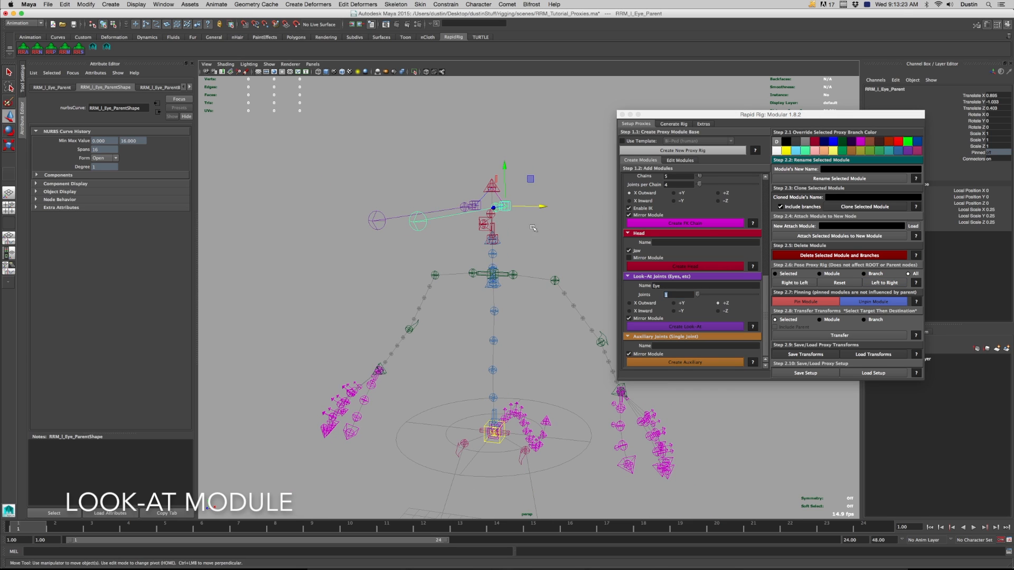
pyautogui.click(547, 230)
# Generate the modular rig with the character name Character
pyautogui.click(674, 123)
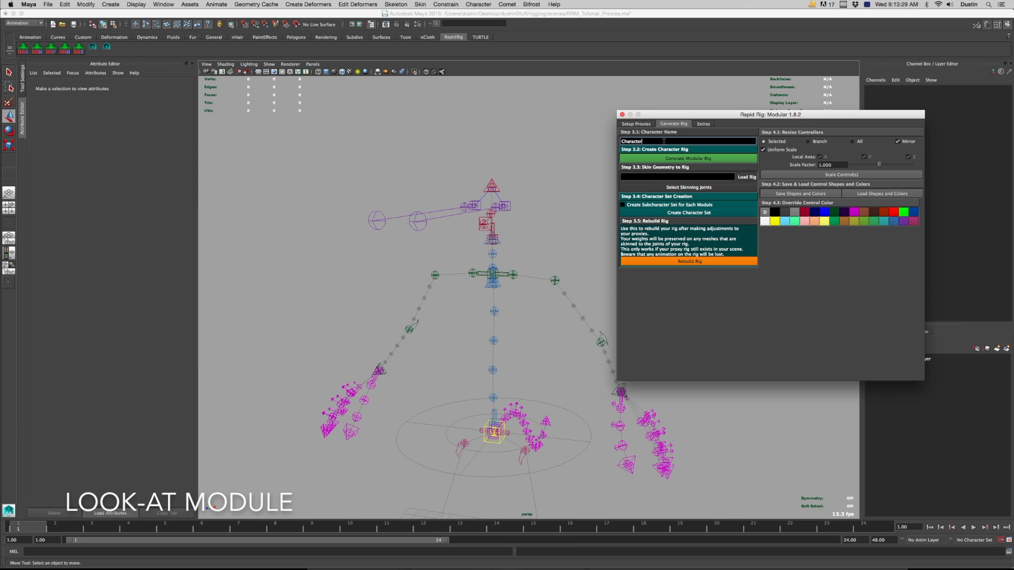
pyautogui.click(734, 158)
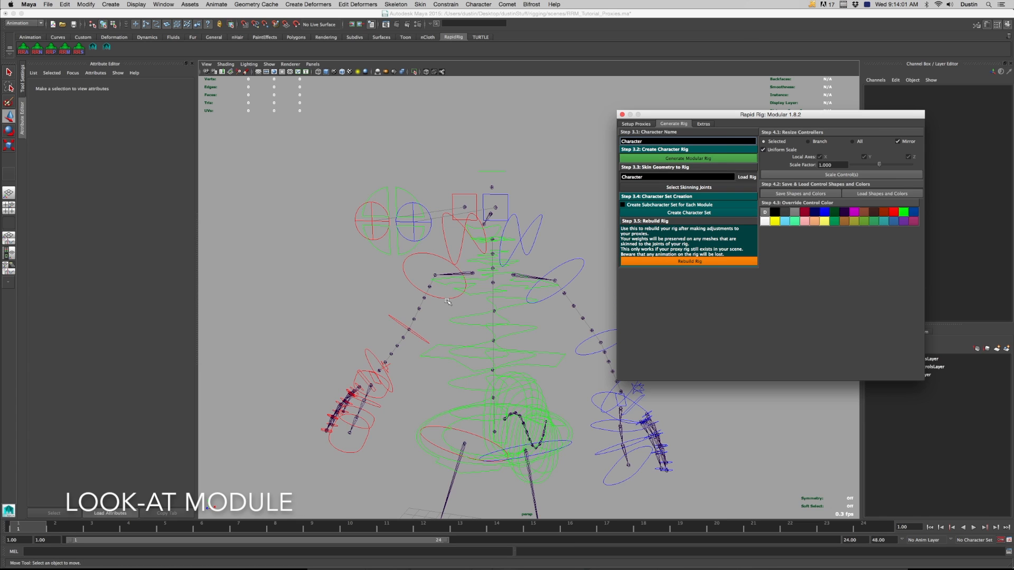
pyautogui.keyDown('alt'); pyautogui.moveTo(454, 294); pyautogui.dragTo(437, 262); pyautogui.keyUp('alt')
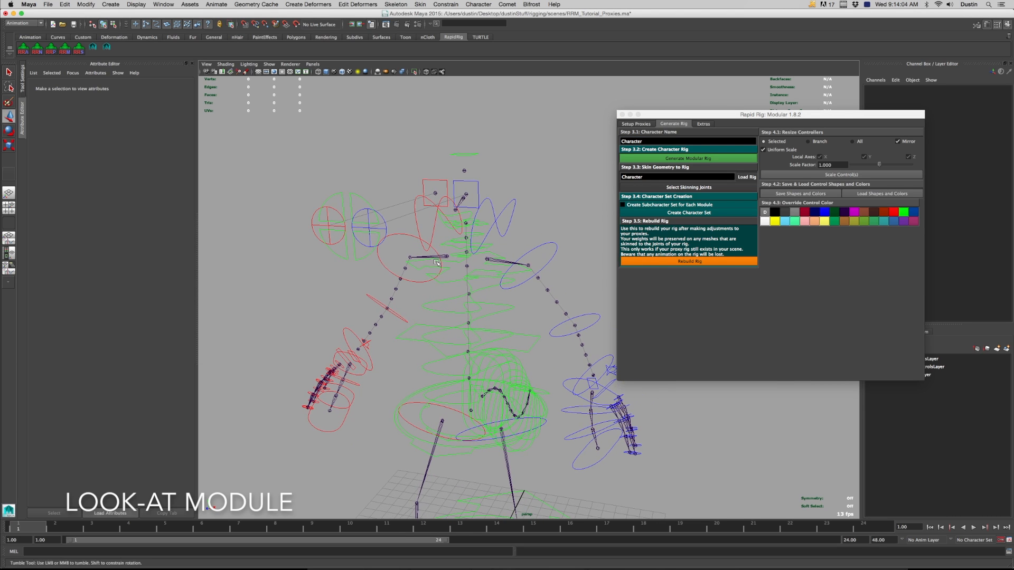
# Test the main eye look-at control by moving it in front of the head
pyautogui.click(368, 202)
pyautogui.moveTo(785, 116); pyautogui.dragTo(791, 116)
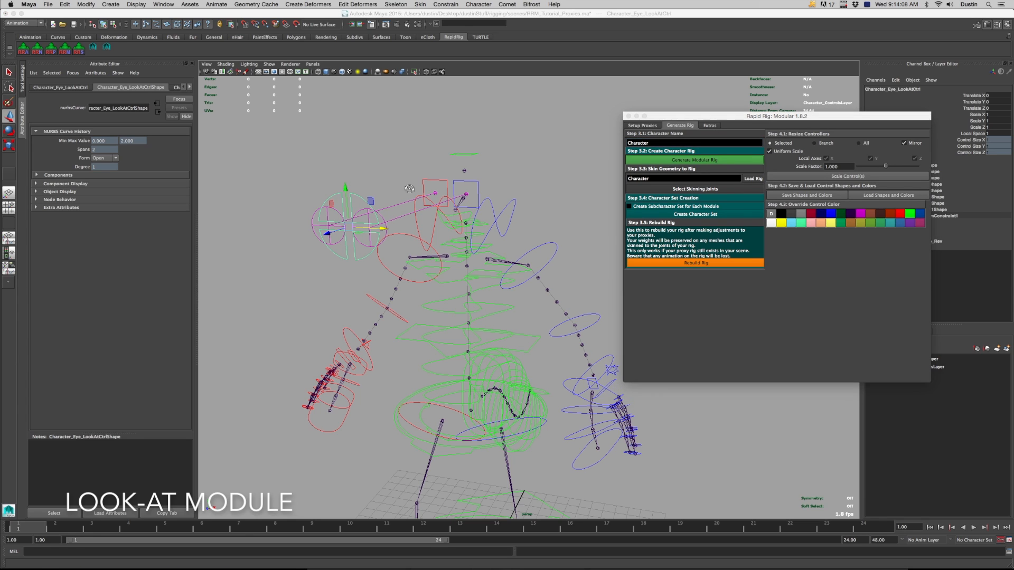
pyautogui.keyDown('alt'); pyautogui.moveTo(449, 192); pyautogui.dragTo(455, 197); pyautogui.keyUp('alt')
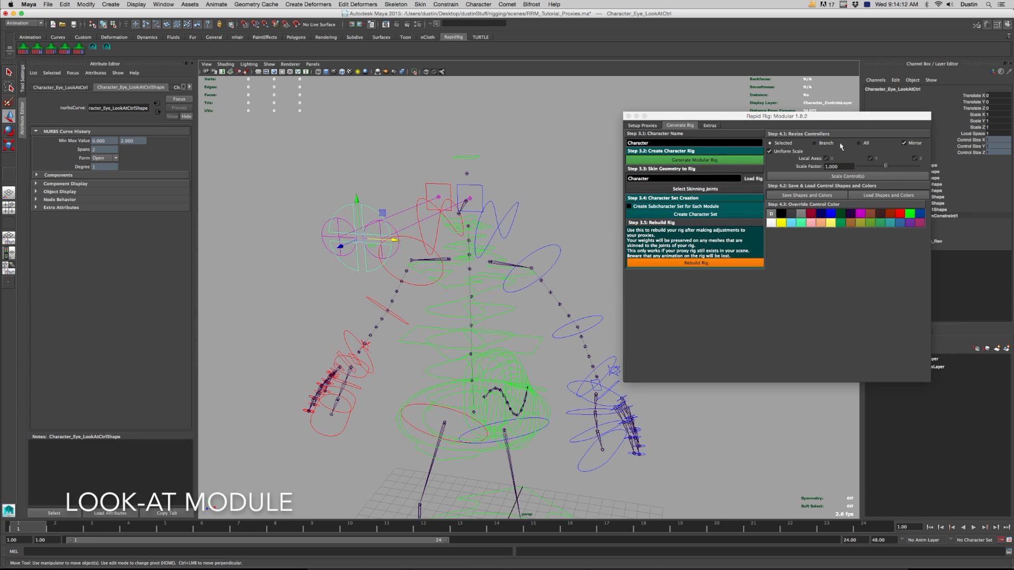
pyautogui.moveTo(363, 240); pyautogui.dragTo(375, 215)
# Select both eye joints and display their local rotation axes
pyautogui.click(469, 200)
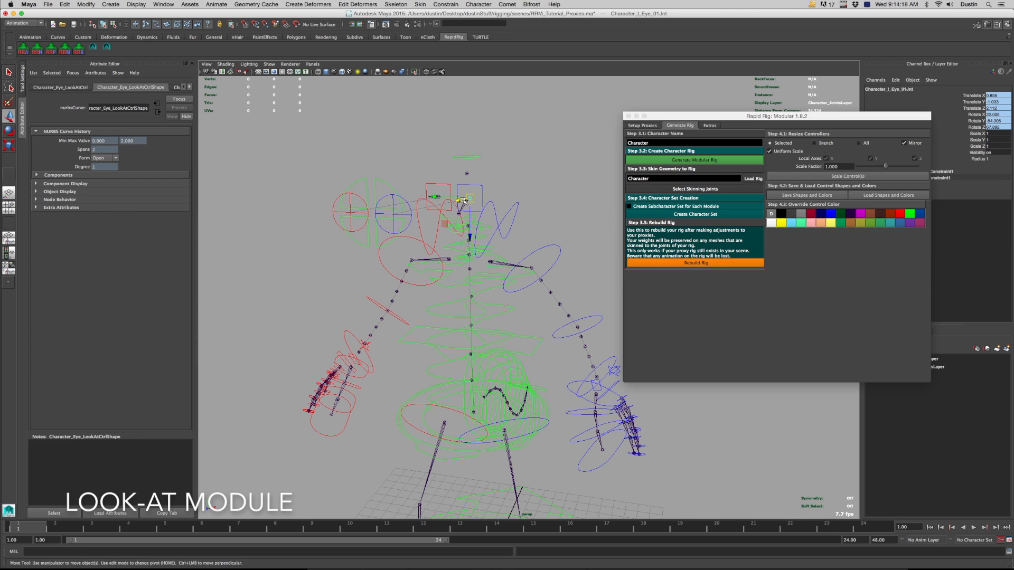
pyautogui.press('q')
pyautogui.keyDown('shift'); pyautogui.click(439, 198); pyautogui.keyUp('shift')
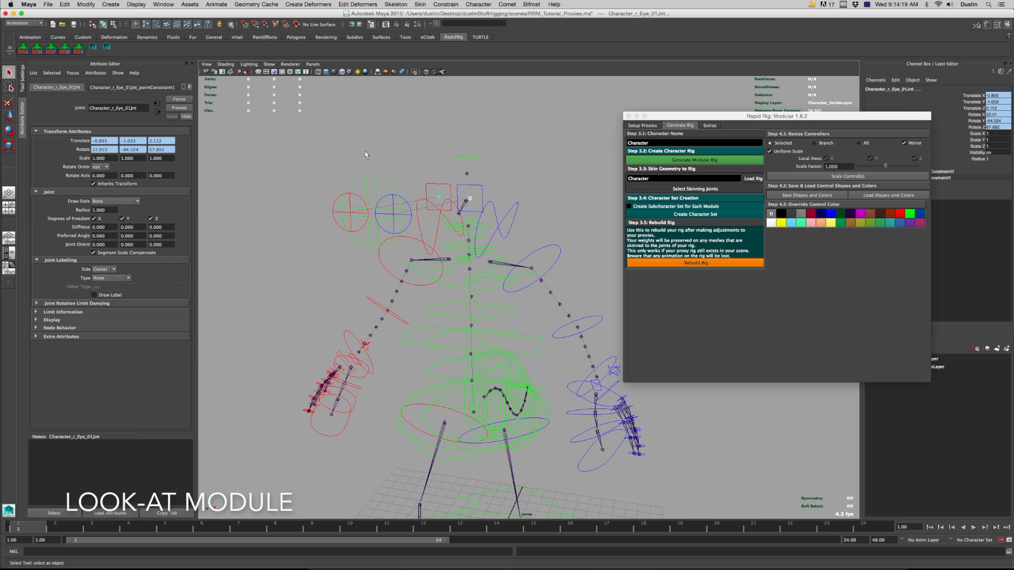
pyautogui.click(136, 5)
pyautogui.moveTo(169, 87)
pyautogui.click(235, 90)
# Move the main eye look-at control around to check how both eye joints aim at it
pyautogui.click(392, 164)
pyautogui.click(377, 189)
pyautogui.keyDown('alt'); pyautogui.moveTo(376, 189); pyautogui.dragTo(359, 187); pyautogui.keyUp('alt')
pyautogui.press('w')
pyautogui.moveTo(272, 218); pyautogui.dragTo(298, 175)
pyautogui.keyDown('alt'); pyautogui.moveTo(384, 216); pyautogui.dragTo(556, 185); pyautogui.keyUp('alt')
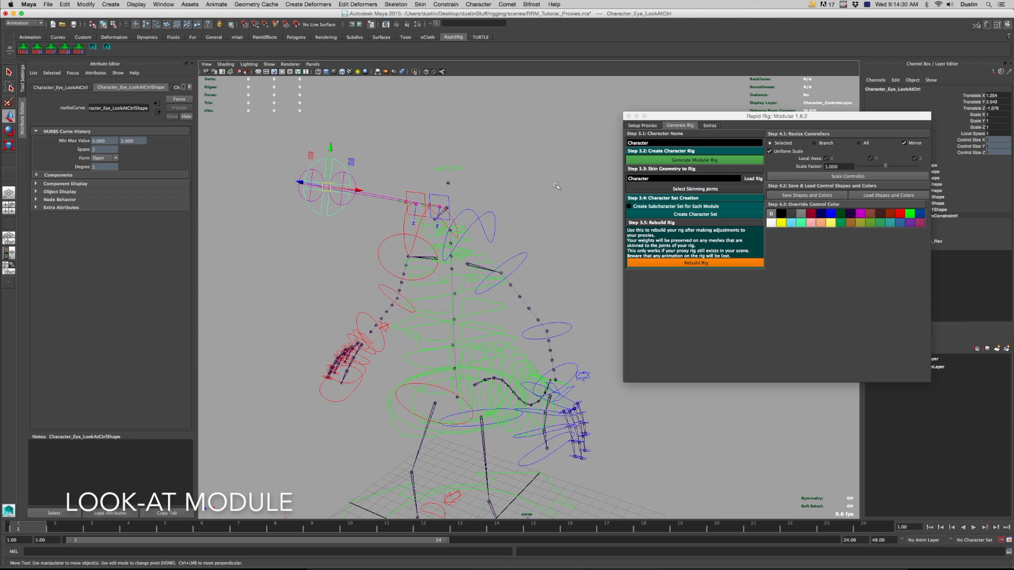
# Move the left and right eye target controls individually to aim each eye separately
pyautogui.moveTo(720, 116); pyautogui.dragTo(735, 231)
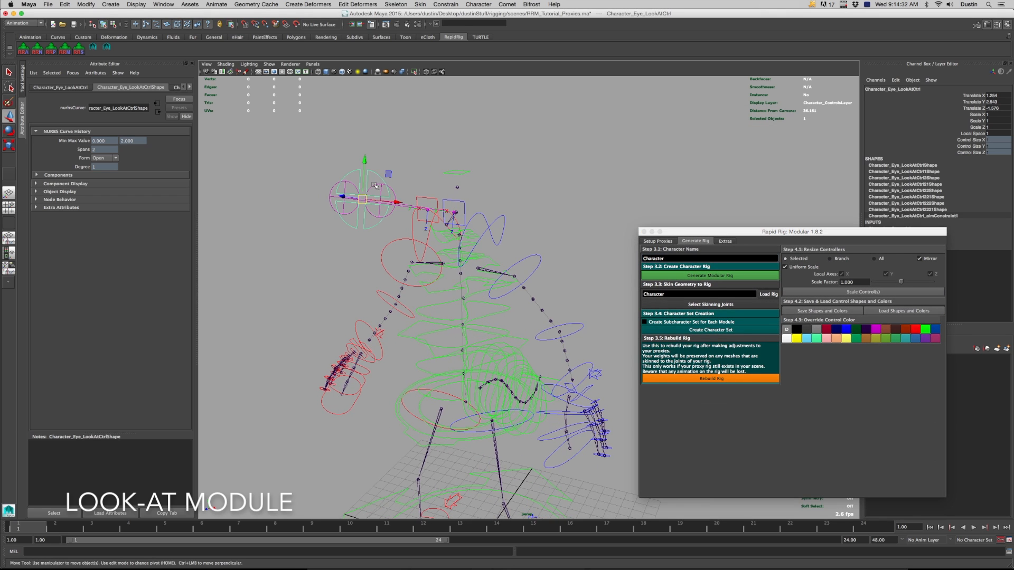
pyautogui.click(385, 194)
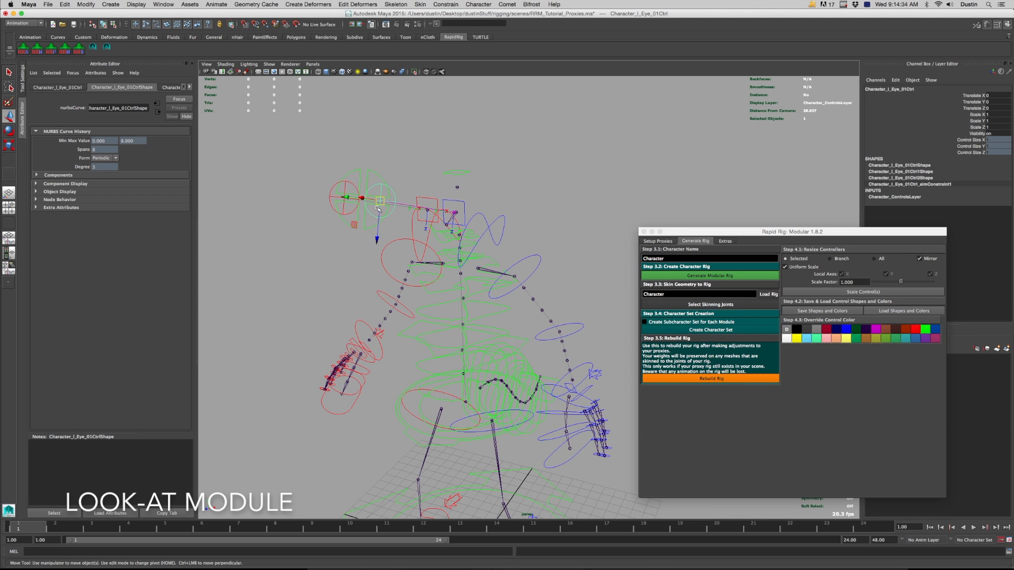
pyautogui.moveTo(381, 207); pyautogui.dragTo(466, 215)
pyautogui.click(331, 193)
pyautogui.moveTo(344, 197); pyautogui.dragTo(365, 204)
pyautogui.click(378, 178)
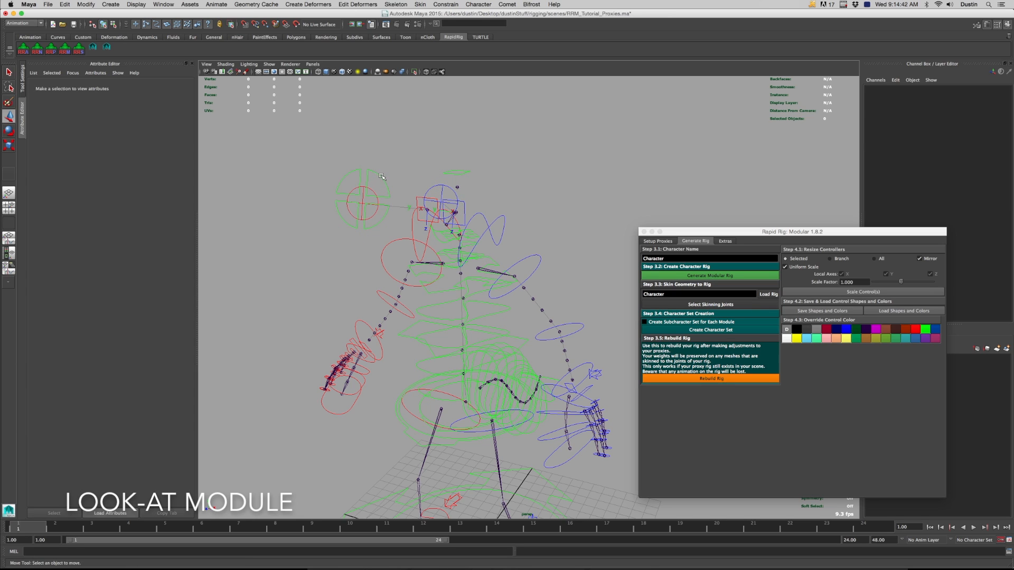
# Move the main eye look-at control with the individual eye targets offset, to about X 0.898, Y 3.292, Z -1.733
pyautogui.click(383, 178)
pyautogui.moveTo(361, 199)
pyautogui.mouseDown()
pyautogui.moveTo(440, 193)
pyautogui.moveTo(349, 165)
pyautogui.moveTo(370, 165)
pyautogui.moveTo(357, 181)
pyautogui.mouseUp()
pyautogui.keyDown('alt'); pyautogui.moveTo(485, 195); pyautogui.dragTo(466, 196, button='right'); pyautogui.keyUp('alt')
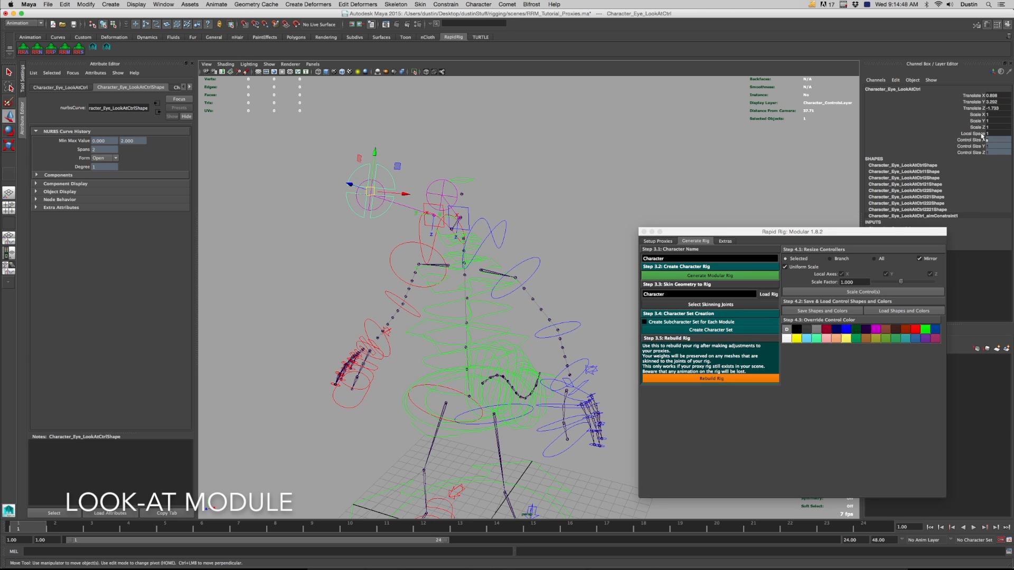
# Rotate the neck top IK control to test whether the eye look-at control follows the head
pyautogui.click(477, 241)
pyautogui.press('e')
pyautogui.moveTo(464, 243); pyautogui.dragTo(473, 239)
# Set the main eye look-at control's Local Space to 0
pyautogui.click(393, 175)
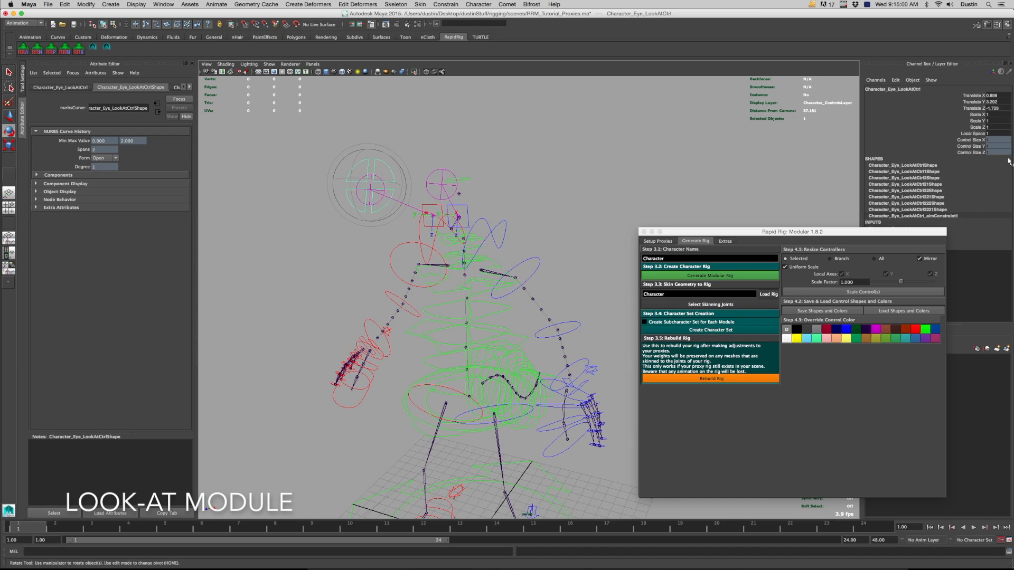
pyautogui.click(972, 133)
pyautogui.moveTo(824, 156); pyautogui.dragTo(729, 171, button='middle')
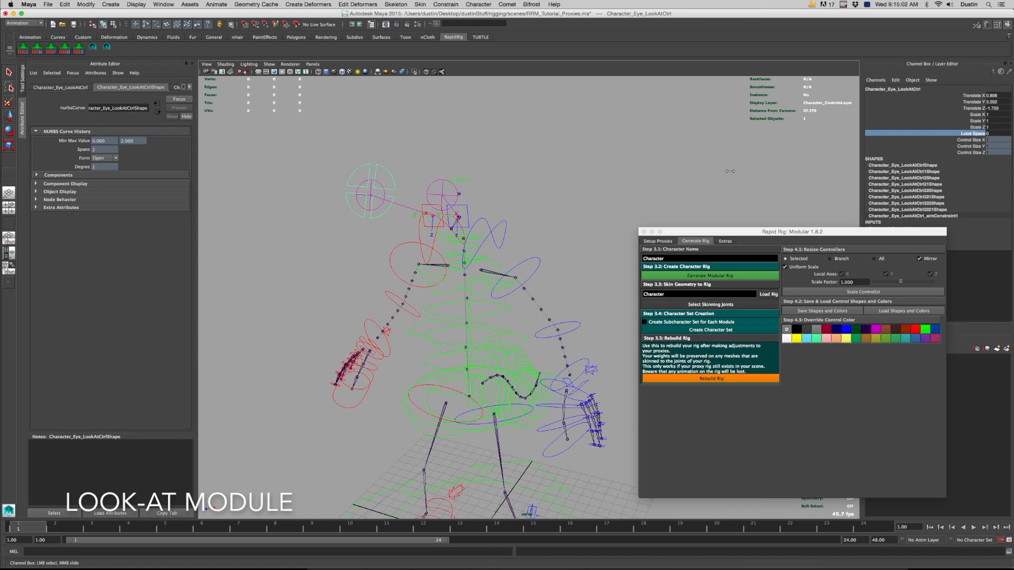
# Move the eye look-at control farther out in front of the character, to about X -4.228, Y 0.098, Z 4.073
pyautogui.keyDown('alt'); pyautogui.moveTo(507, 216); pyautogui.dragTo(432, 246); pyautogui.keyUp('alt')
pyautogui.press('w')
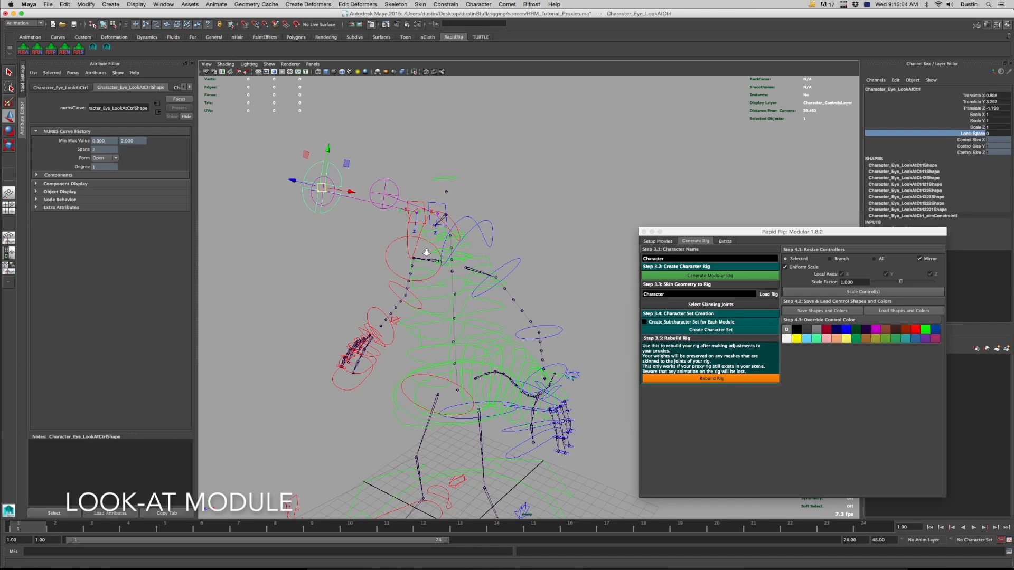
pyautogui.keyDown('alt'); pyautogui.moveTo(425, 249); pyautogui.dragTo(388, 241, button='right'); pyautogui.keyUp('alt')
pyautogui.keyDown('alt'); pyautogui.moveTo(389, 242); pyautogui.dragTo(283, 267); pyautogui.keyUp('alt')
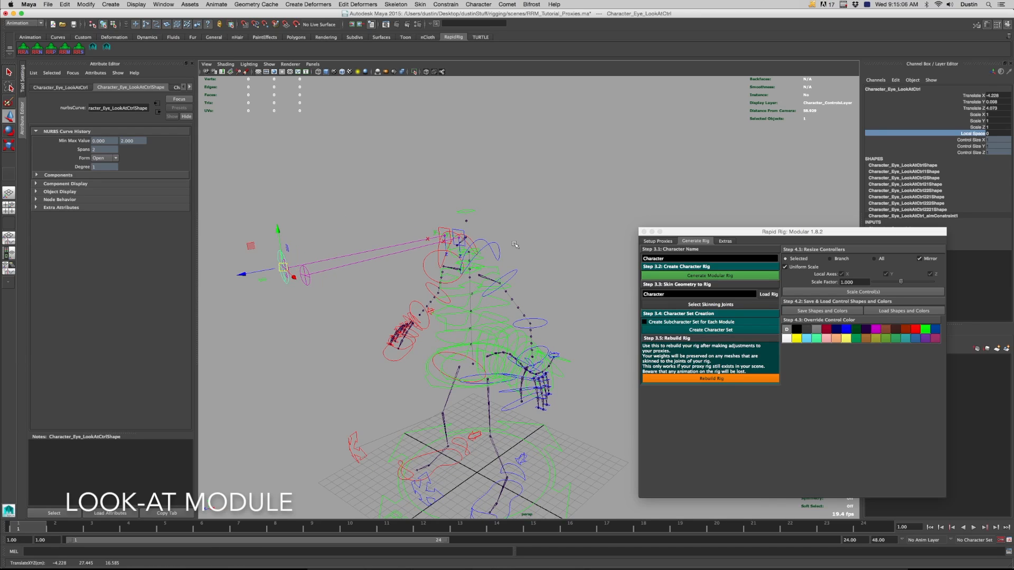
# Rotate the neck top and spine top IK controls to test the eyes' aim with Local Space off
pyautogui.press('q')
pyautogui.click(489, 250)
pyautogui.press('e')
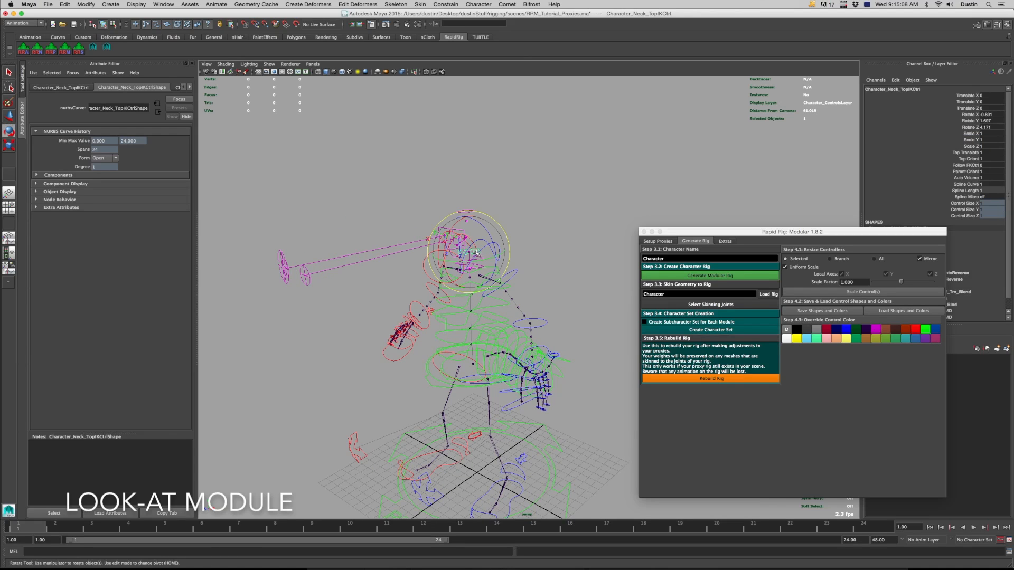
pyautogui.moveTo(490, 247); pyautogui.dragTo(318, 257)
pyautogui.press('q')
pyautogui.click(499, 275)
pyautogui.press('e')
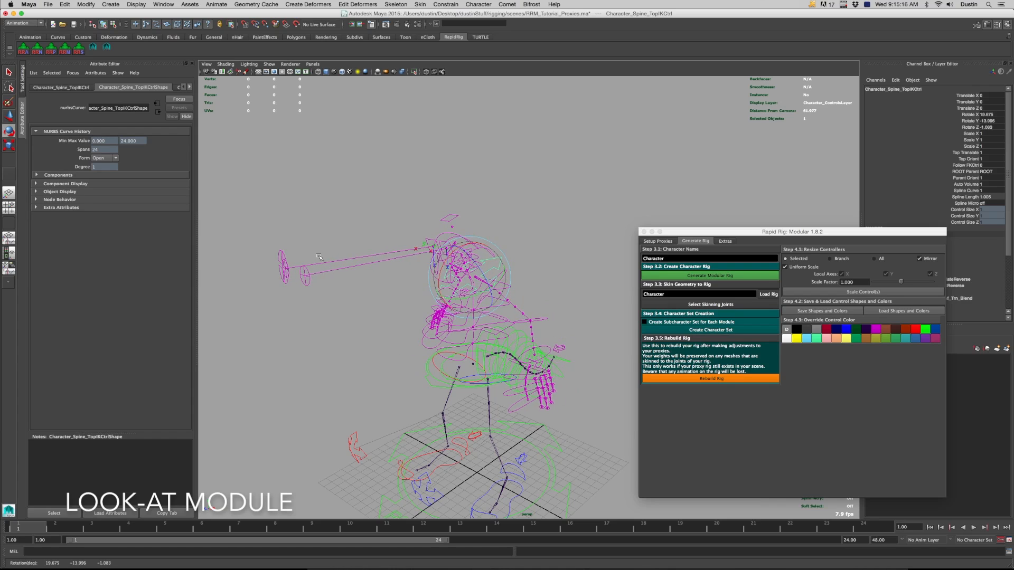
# Adjust the main eye look-at control's Local Space again with the upper body bent
pyautogui.click(281, 255)
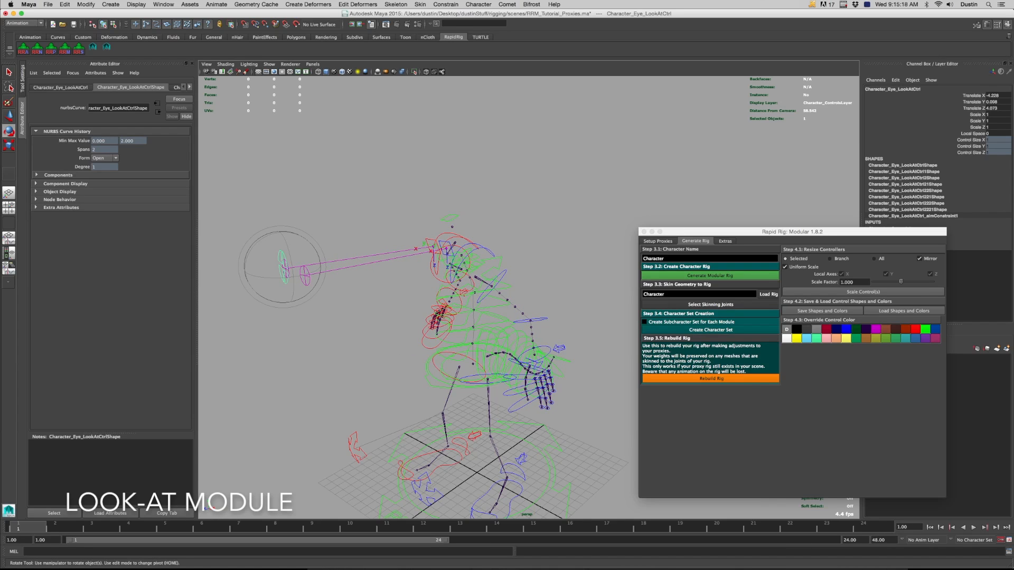
pyautogui.click(970, 133)
pyautogui.moveTo(560, 171); pyautogui.dragTo(566, 173, button='middle')
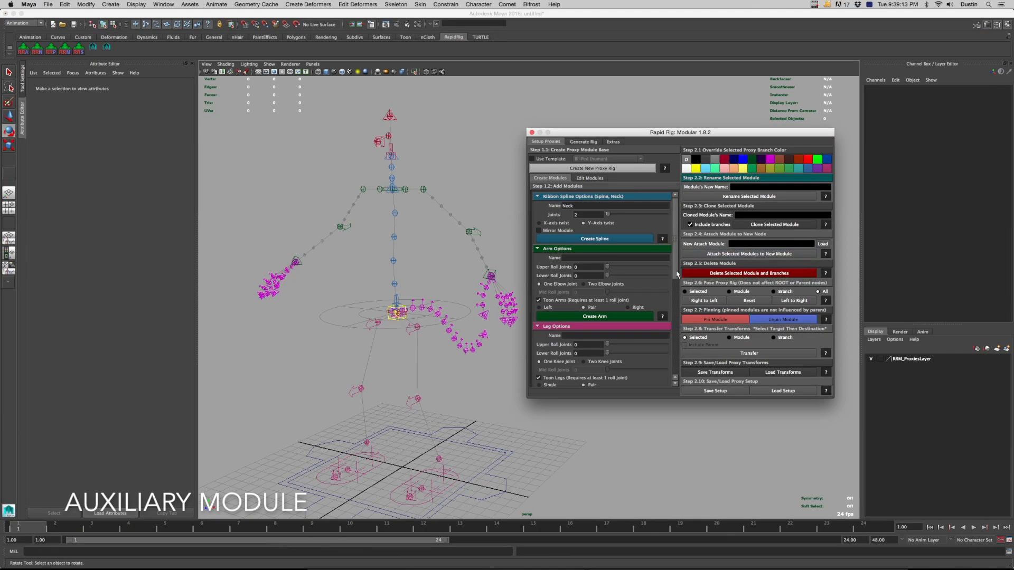
# Add a mirrored auxiliary joint module named ShoulderPad to the left shoulder proxy
pyautogui.scroll(-3, 670, 365)
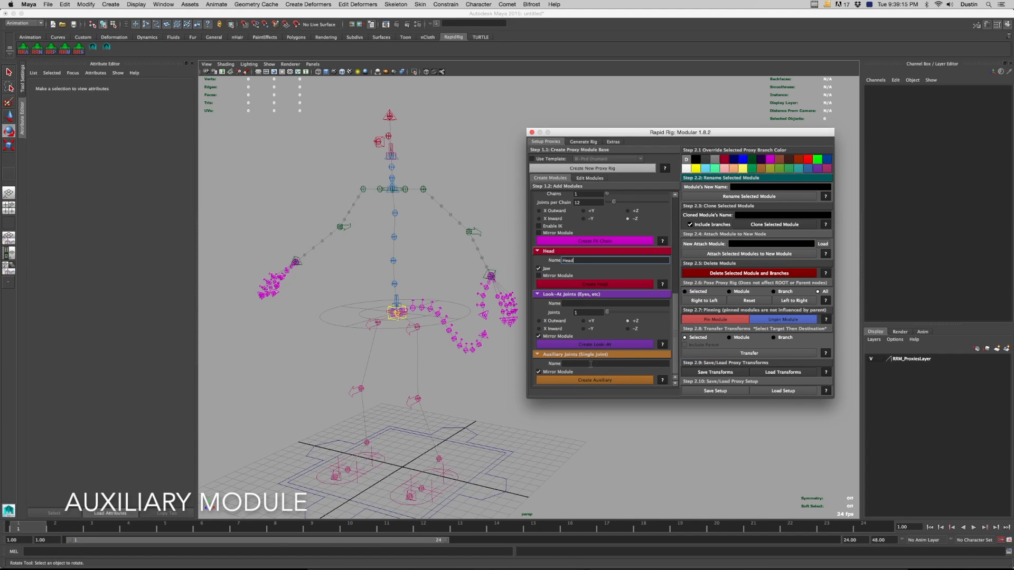
pyautogui.keyDown('alt'); pyautogui.moveTo(388, 271); pyautogui.dragTo(400, 268); pyautogui.keyUp('alt')
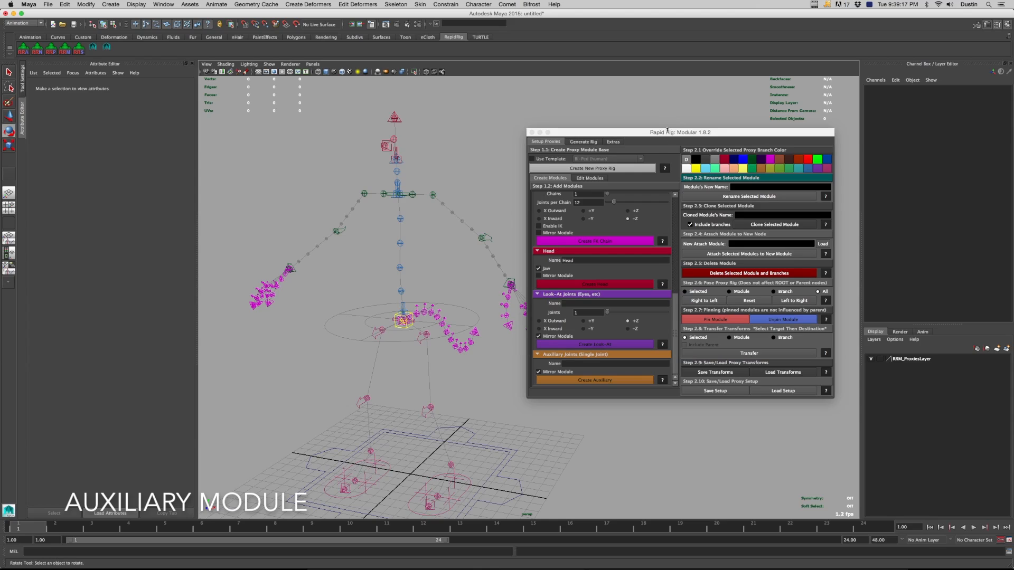
pyautogui.moveTo(667, 129); pyautogui.dragTo(721, 129)
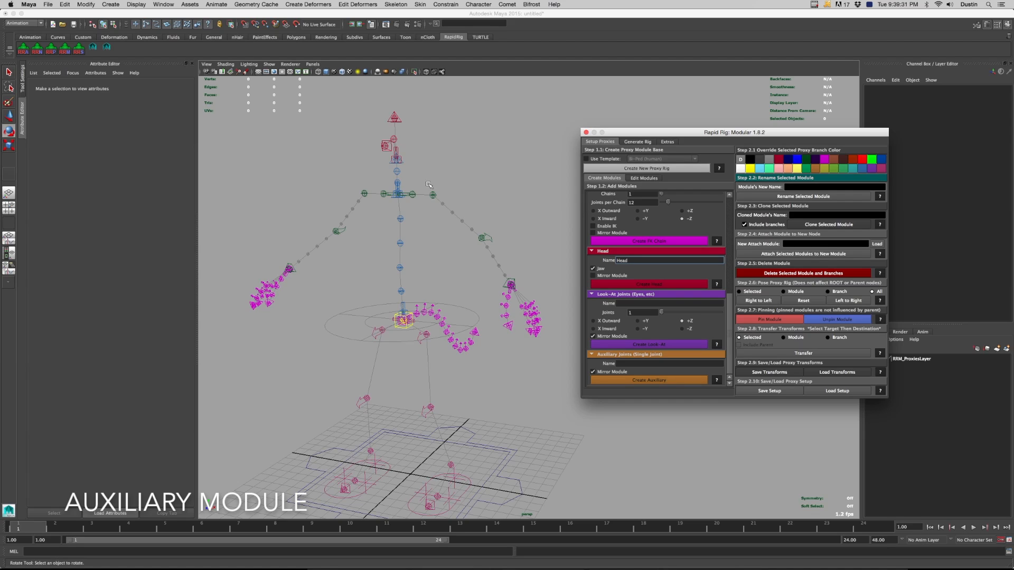
pyautogui.keyDown('alt'); pyautogui.moveTo(437, 197); pyautogui.dragTo(433, 208, button='middle'); pyautogui.keyUp('alt')
pyautogui.click(431, 206)
pyautogui.keyDown('alt'); pyautogui.moveTo(430, 206); pyautogui.dragTo(470, 237, button='right'); pyautogui.keyUp('alt')
pyautogui.keyDown('alt'); pyautogui.moveTo(469, 237); pyautogui.dragTo(542, 276, button='middle'); pyautogui.keyUp('alt')
pyautogui.press('q')
pyautogui.keyDown('alt'); pyautogui.moveTo(470, 234); pyautogui.dragTo(461, 231, button='right'); pyautogui.keyUp('alt')
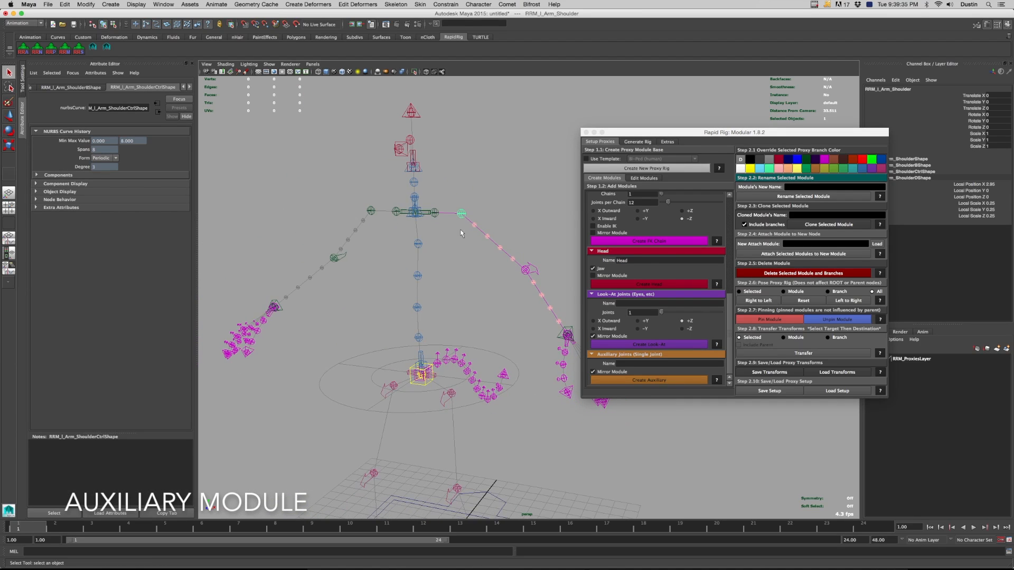
pyautogui.press('w')
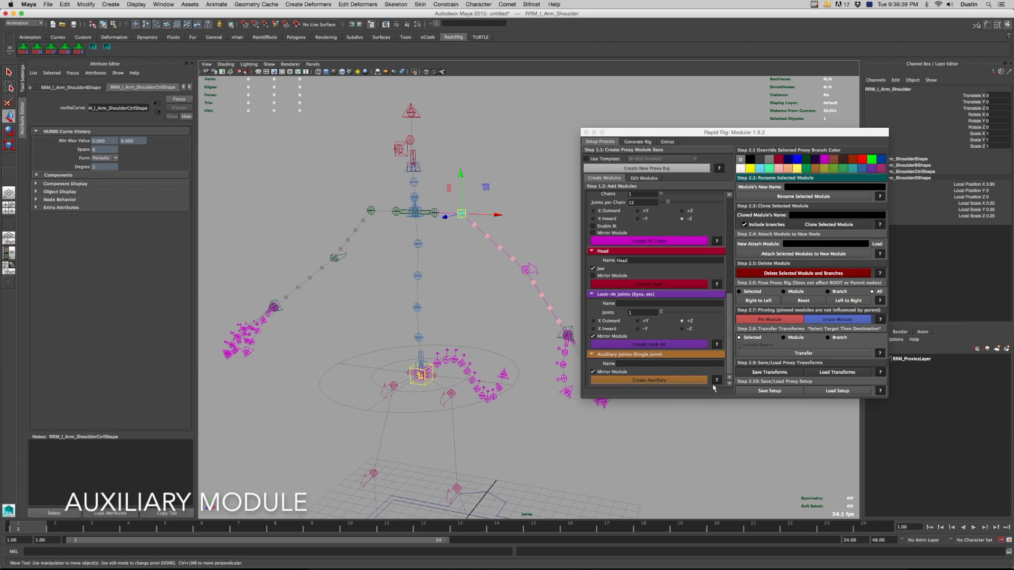
pyautogui.click(659, 364)
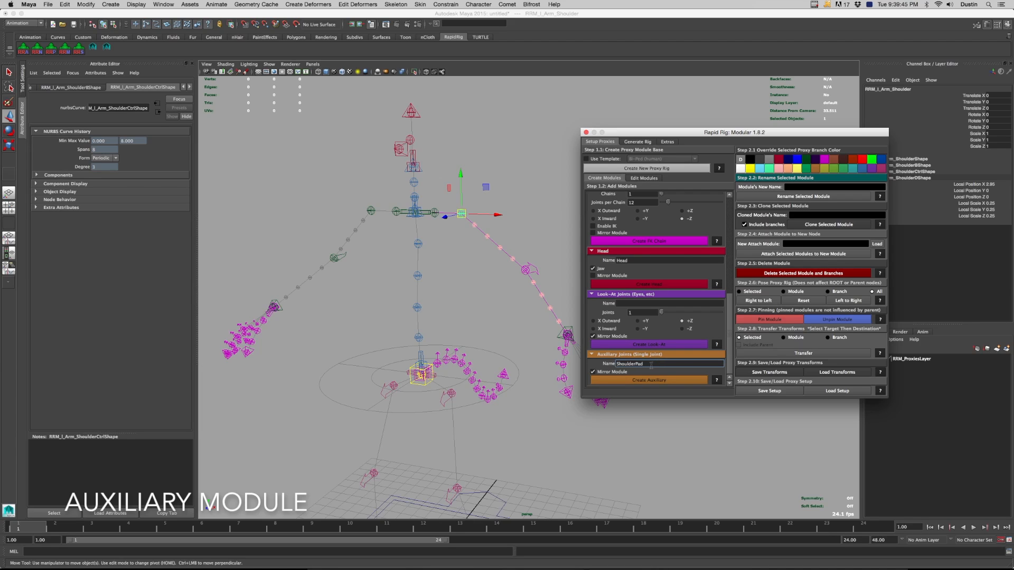
pyautogui.click(631, 381)
# Raise the left ShoulderPad to about Translate Y 1.419, rotate it about 7.458, 23.472, 24.981, and mirror the proxy pose left to right
pyautogui.moveTo(357, 171); pyautogui.dragTo(357, 147)
pyautogui.click(496, 193)
pyautogui.click(479, 189)
pyautogui.press('e')
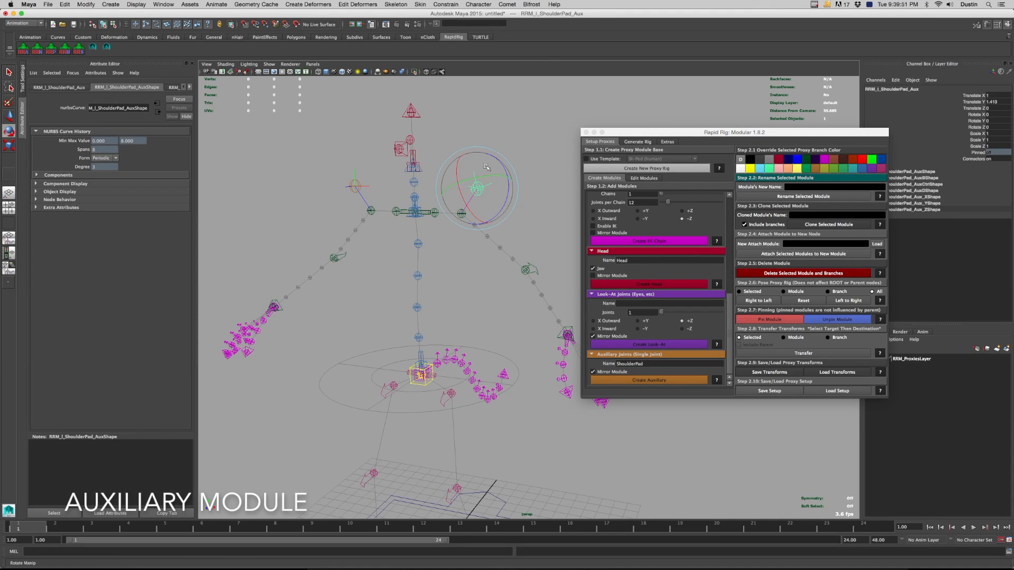
pyautogui.moveTo(497, 207); pyautogui.dragTo(478, 176)
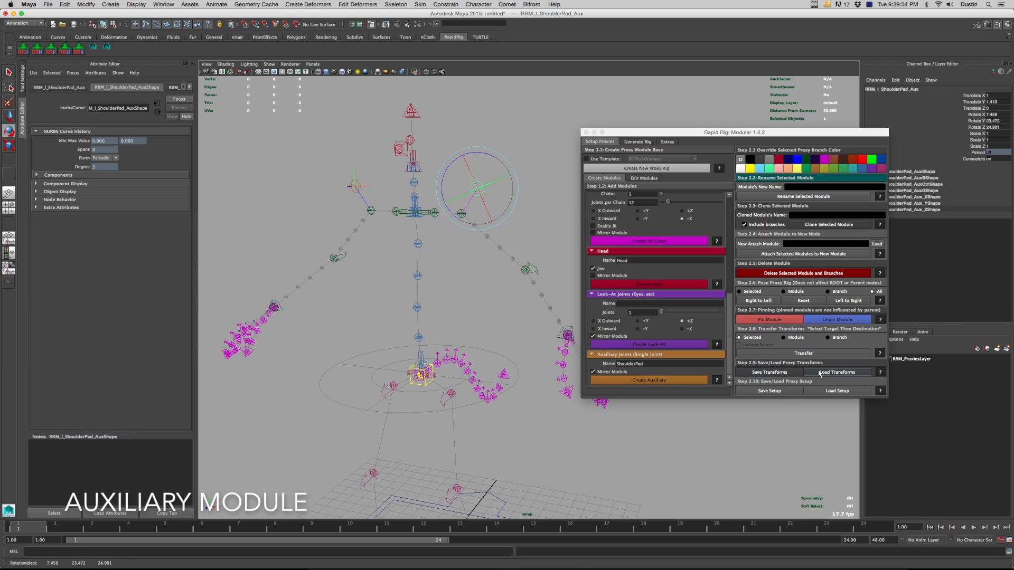
pyautogui.click(852, 306)
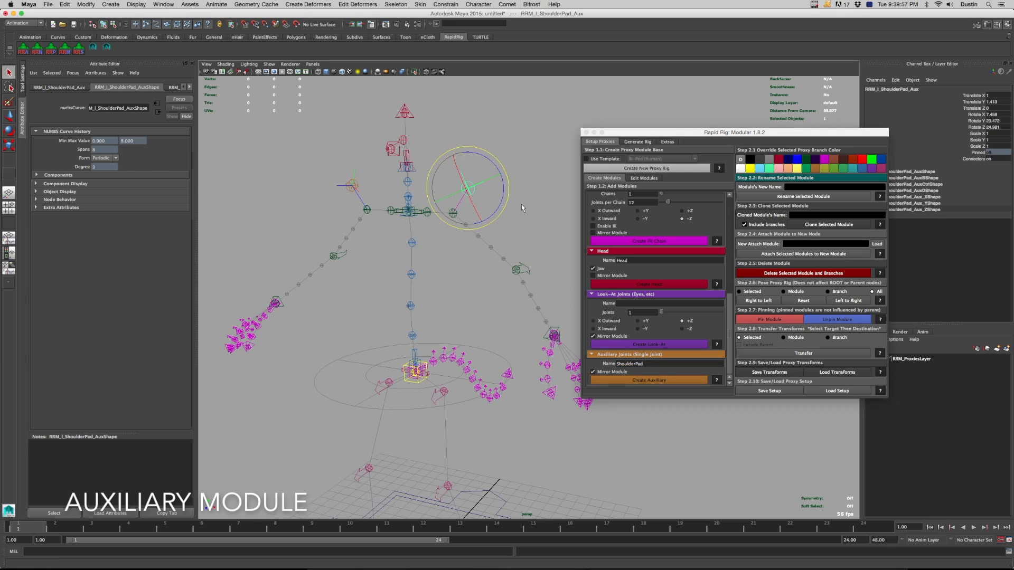
# Add a mirrored auxiliary joint module named ShoulderPad2 to the left ShoulderPad proxy
pyautogui.click(476, 212)
pyautogui.click(467, 188)
pyautogui.click(520, 272)
pyautogui.keyDown('alt'); pyautogui.moveTo(524, 292); pyautogui.dragTo(506, 287, button='middle'); pyautogui.keyUp('alt')
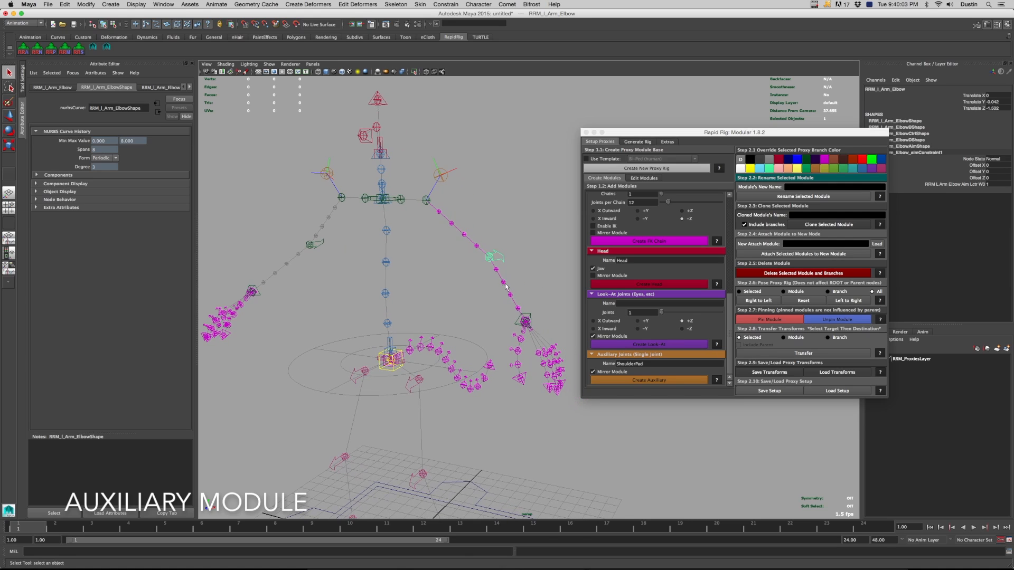
pyautogui.click(446, 179)
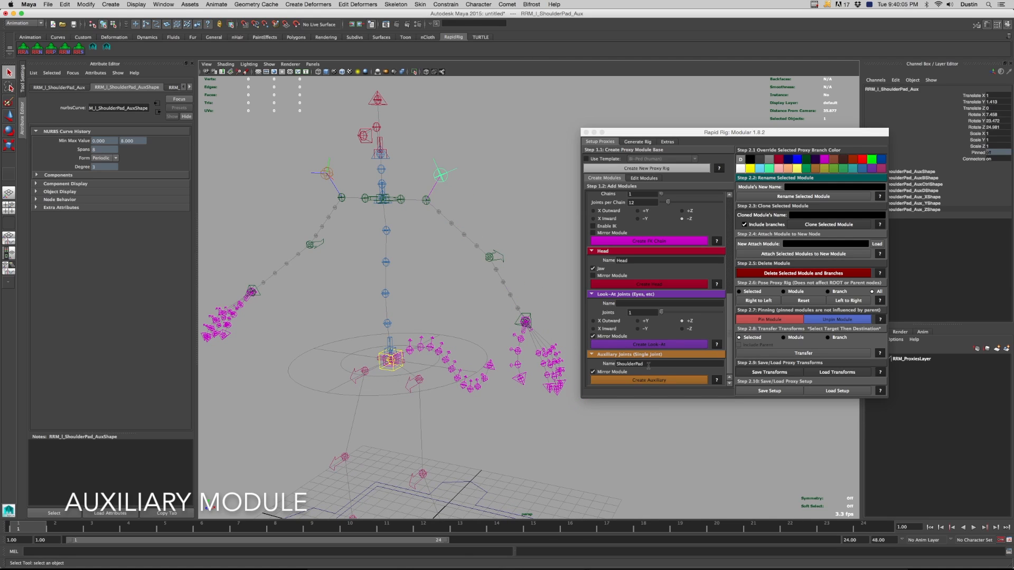
pyautogui.click(649, 365)
pyautogui.click(654, 380)
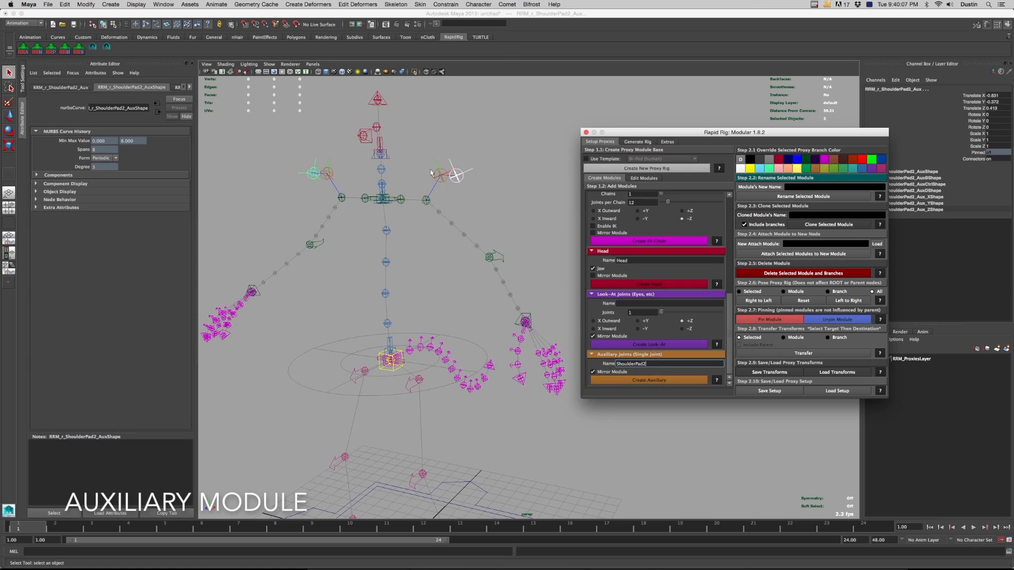
# Try raising the right ShoulderPad2 proxy to about Translate Y 1.048, and undo both the move and the module's creation
pyautogui.press('w')
pyautogui.moveTo(324, 150); pyautogui.dragTo(326, 131)
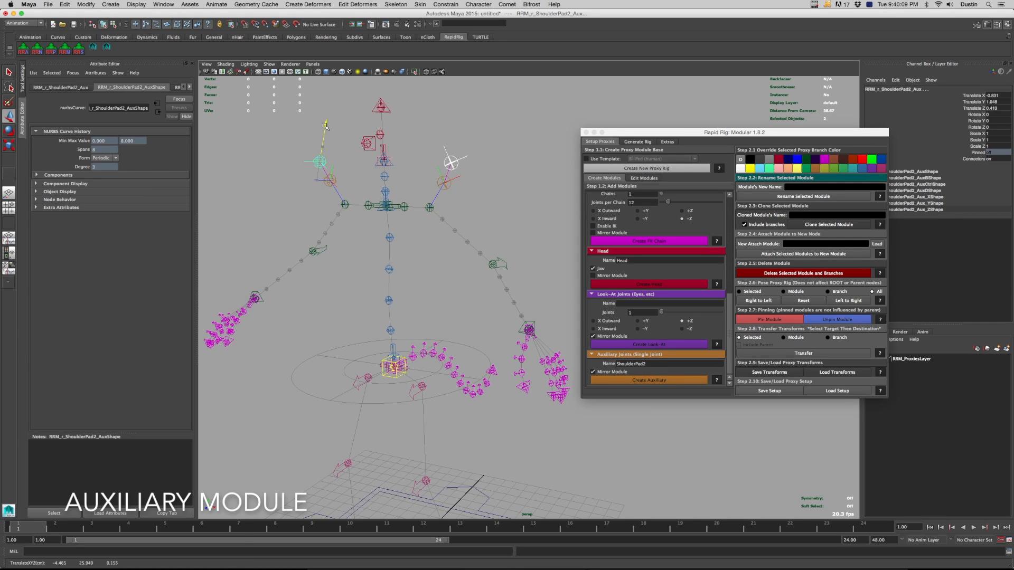
pyautogui.press('z')
pyautogui.press('z')
pyautogui.press('z')
pyautogui.press('z')
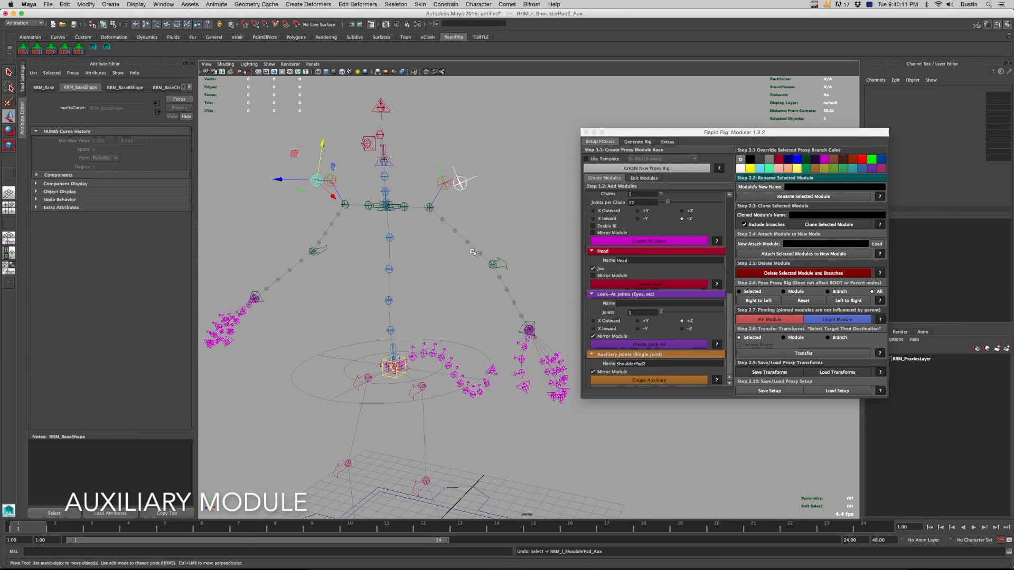
pyautogui.press('z')
pyautogui.press('z')
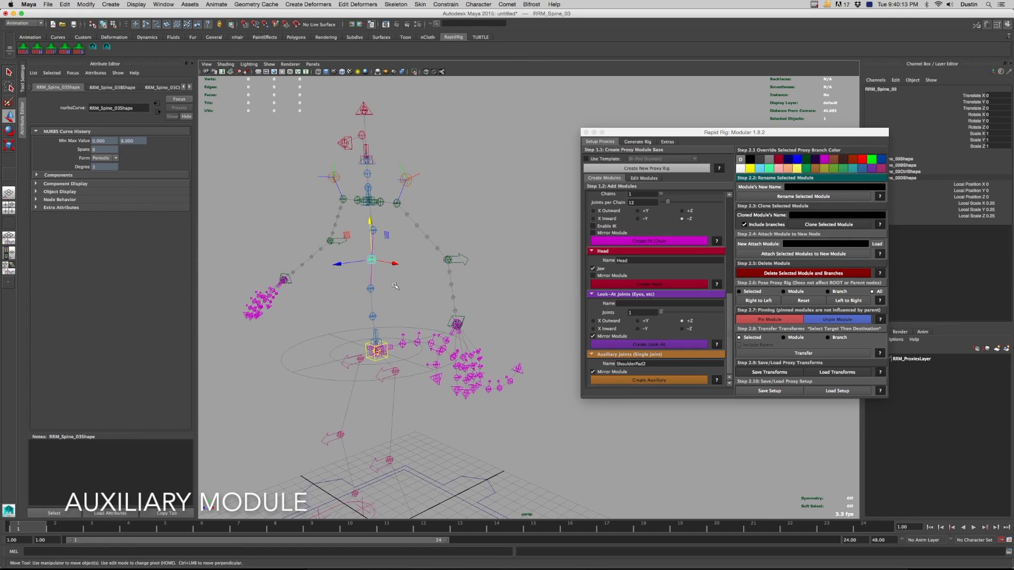
# Add an unmirrored auxiliary module named ChestProtector to the fourth spine proxy and place it in front of the chest
pyautogui.click(617, 372)
pyautogui.doubleClick(652, 363)
pyautogui.write('ChestProtector')
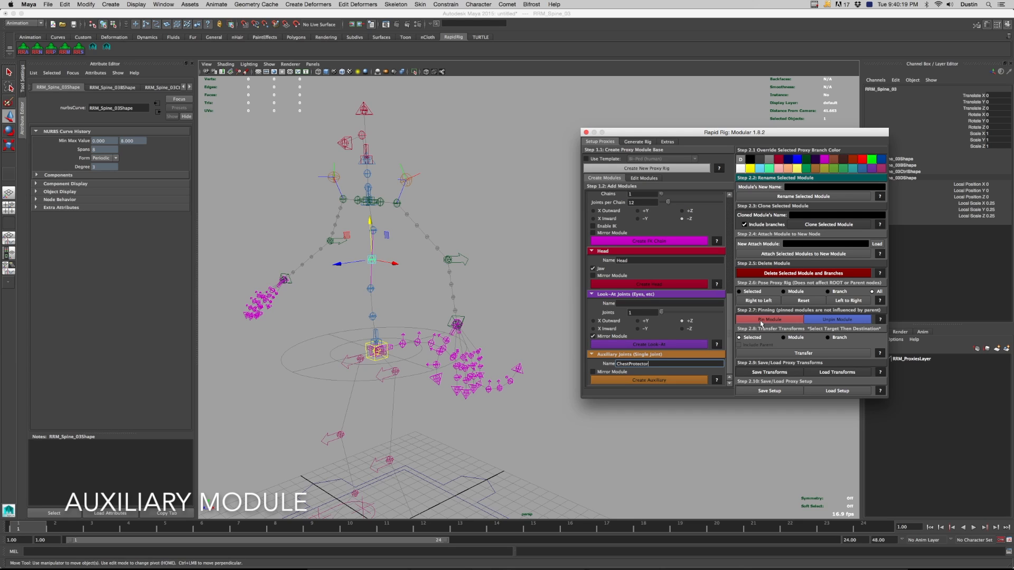
pyautogui.click(372, 231)
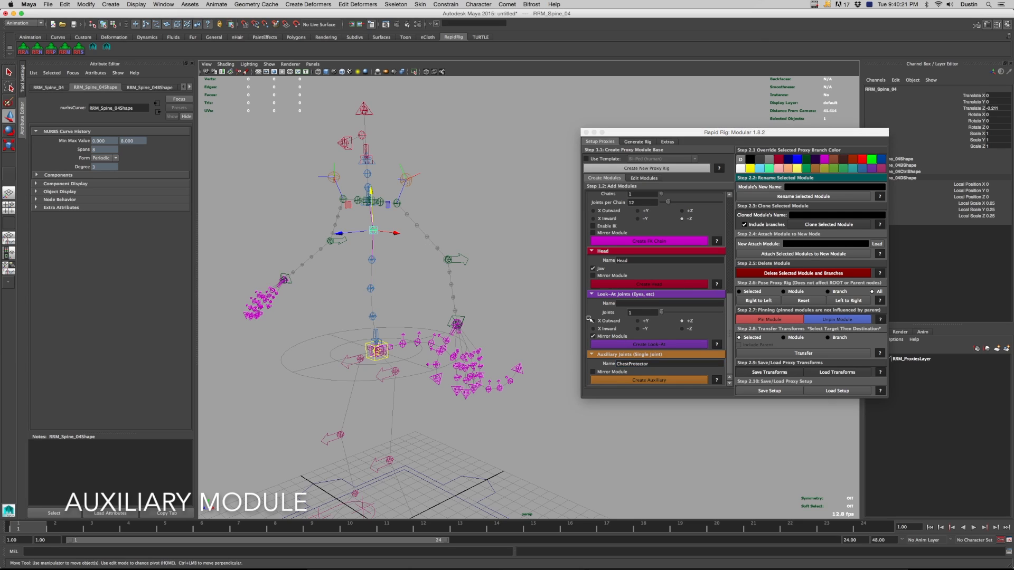
pyautogui.click(629, 381)
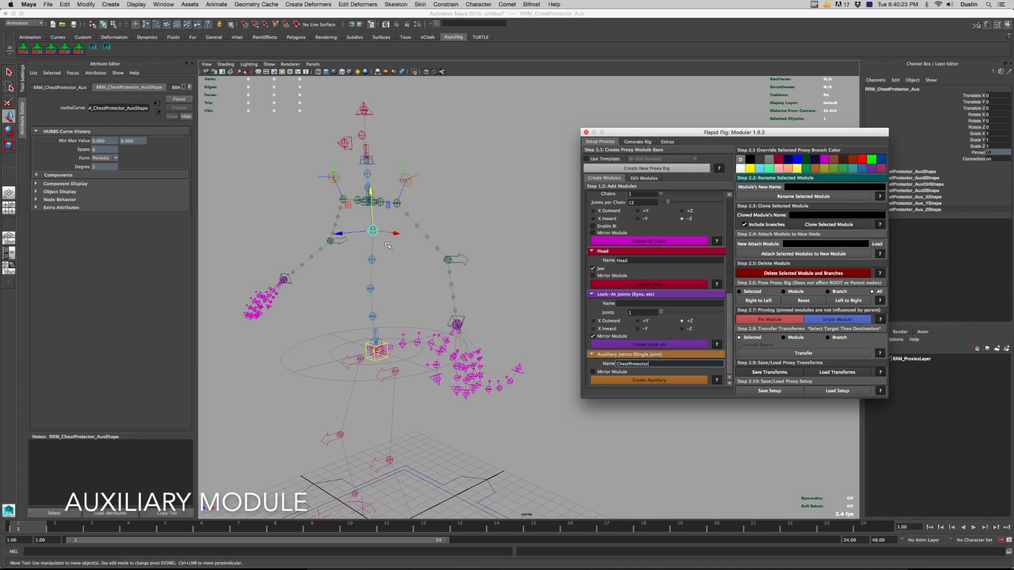
pyautogui.click(391, 249)
# Generate the modular rig with the character name Character
pyautogui.keyDown('alt'); pyautogui.moveTo(394, 251); pyautogui.dragTo(451, 282); pyautogui.keyUp('alt')
pyautogui.keyDown('alt'); pyautogui.moveTo(450, 282); pyautogui.dragTo(427, 279, button='right'); pyautogui.keyUp('alt')
pyautogui.keyDown('alt'); pyautogui.moveTo(426, 279); pyautogui.dragTo(404, 244, button='middle'); pyautogui.keyUp('alt')
pyautogui.keyDown('alt'); pyautogui.moveTo(404, 244); pyautogui.dragTo(352, 240, button='right'); pyautogui.keyUp('alt')
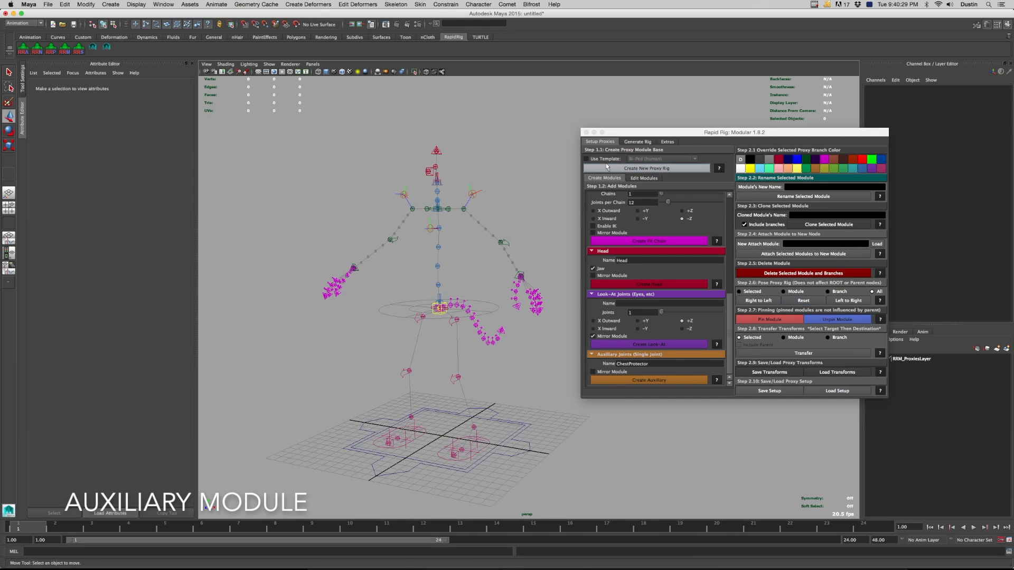
pyautogui.click(637, 142)
pyautogui.click(623, 158)
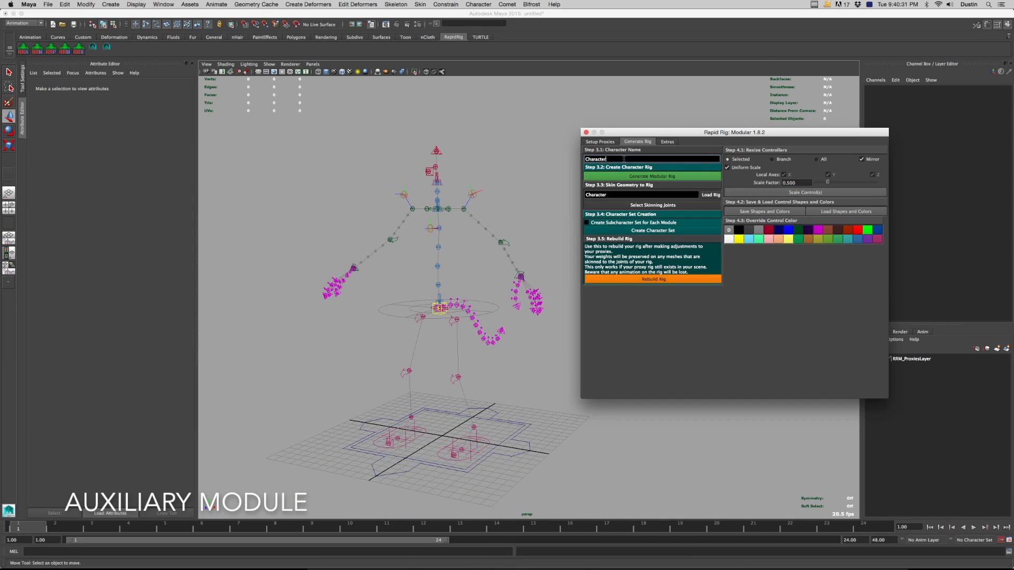
pyautogui.click(660, 178)
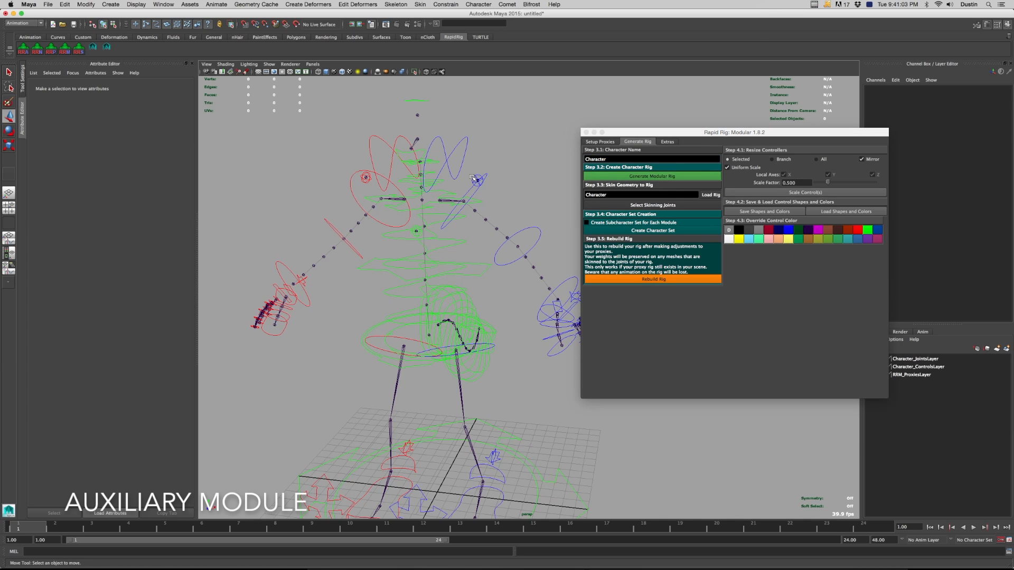
# Try moving the generated left shoulder pad control down toward the shoulder, and undo the move
pyautogui.click(473, 178)
pyautogui.moveTo(478, 184); pyautogui.dragTo(458, 209)
pyautogui.press('super+z')
# Rotate the left clavicle control upward to test whether the shoulder pad control follows its parent
pyautogui.click(447, 183)
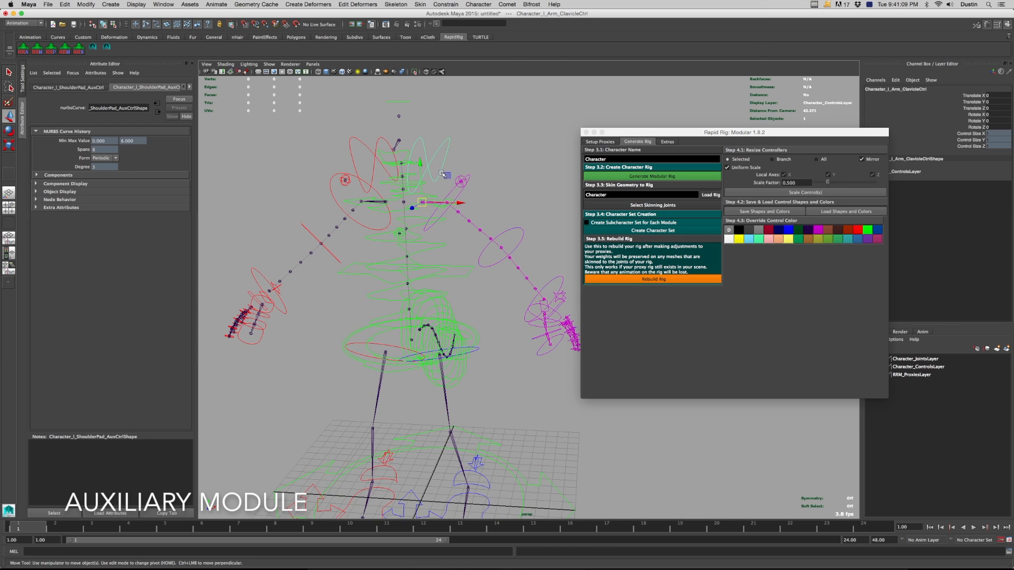
pyautogui.press('e')
pyautogui.moveTo(450, 185)
pyautogui.mouseDown()
pyautogui.moveTo(442, 175)
pyautogui.moveTo(452, 168)
pyautogui.mouseUp()
# Lower Follow Parent Orient and Follow Parent Position together on the left shoulder pad control
pyautogui.press('q')
pyautogui.click(454, 168)
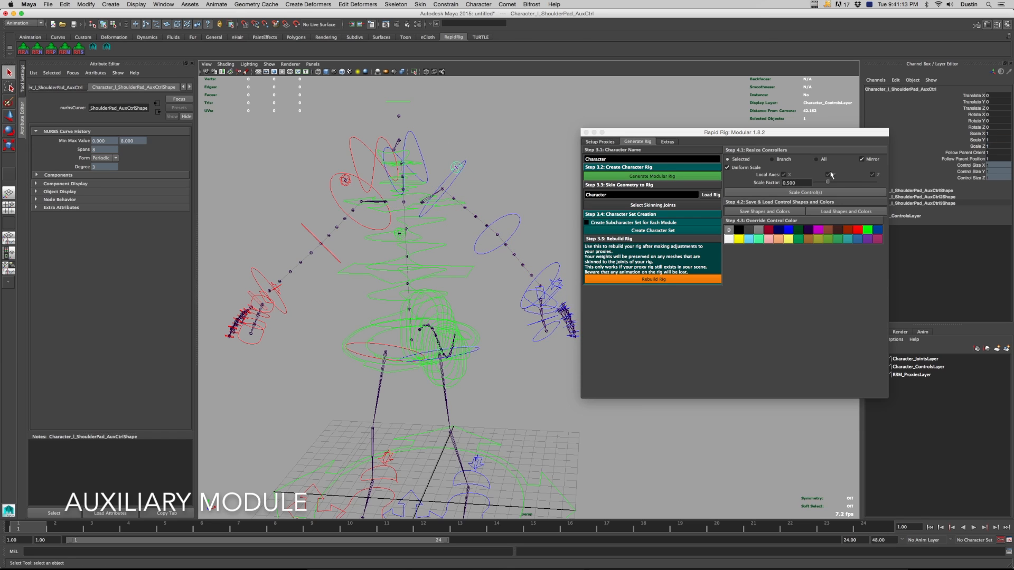
pyautogui.moveTo(980, 153); pyautogui.dragTo(980, 159)
pyautogui.moveTo(571, 73); pyautogui.dragTo(570, 94, button='middle')
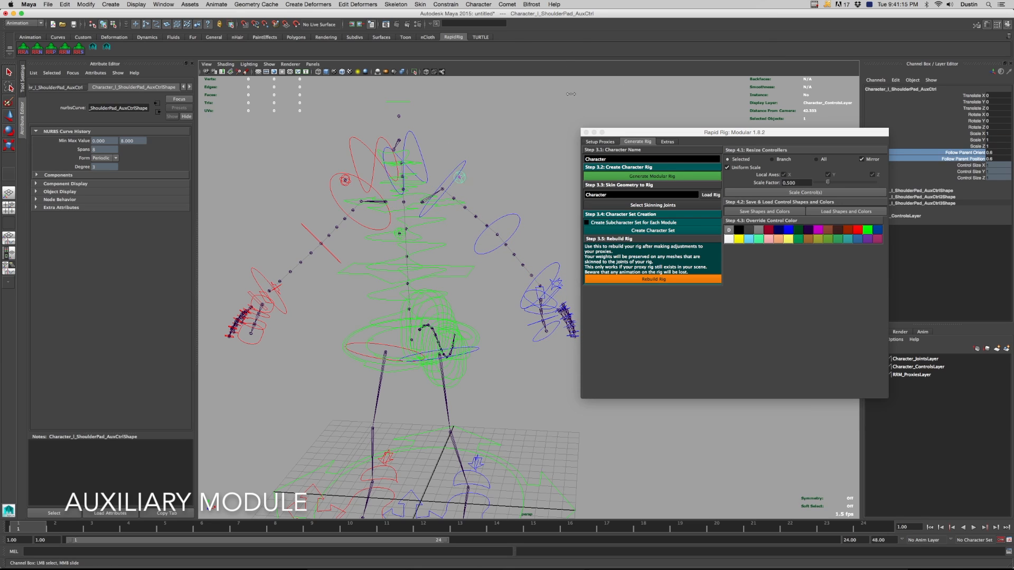
# Rotate the left clavicle control to about Rotate Z 21.938 to test the shoulder pad with reduced parent following
pyautogui.click(426, 171)
pyautogui.press('e')
pyautogui.moveTo(446, 179); pyautogui.dragTo(443, 175)
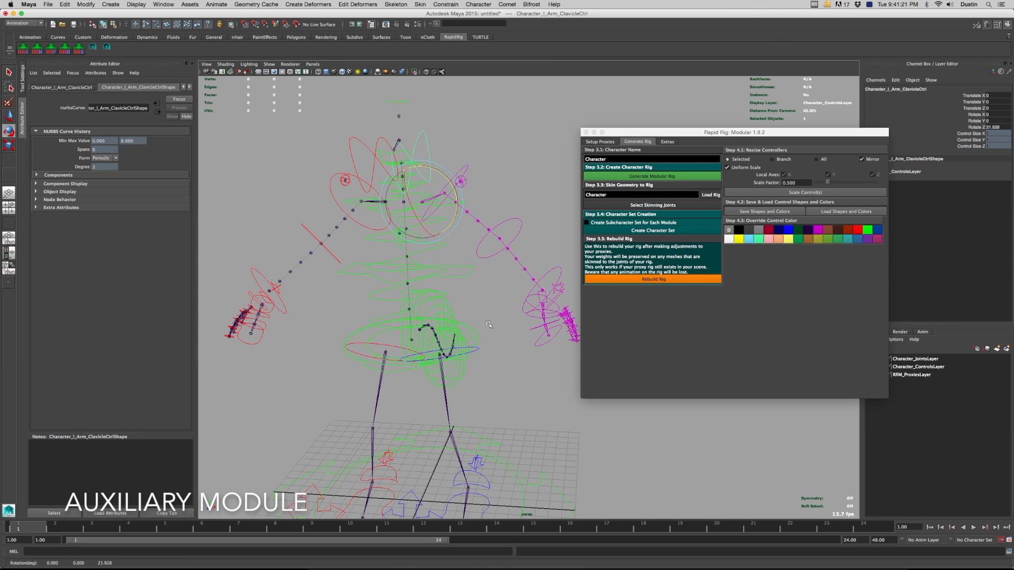
# Try moving the ROOT control with the shoulder pads, and undo the root, clavicle and Follow Parent changes
pyautogui.press('w')
pyautogui.click(415, 344)
pyautogui.moveTo(415, 344)
pyautogui.mouseDown()
pyautogui.moveTo(420, 386)
pyautogui.moveTo(423, 352)
pyautogui.moveTo(408, 361)
pyautogui.mouseUp()
pyautogui.press('super+z')
pyautogui.press('super+z')
pyautogui.press('super+z')
pyautogui.press('super+z')
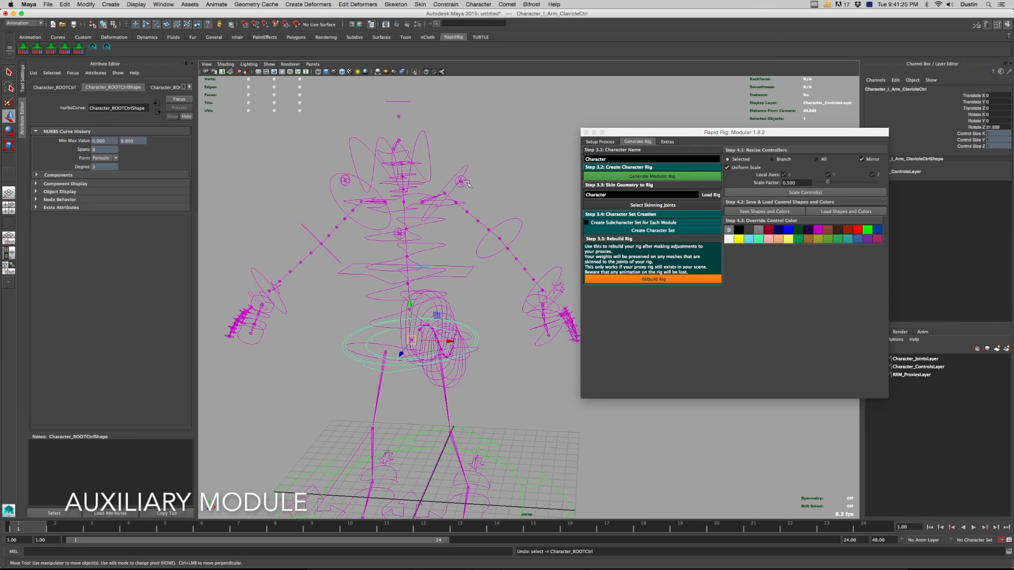
pyautogui.press('super+z')
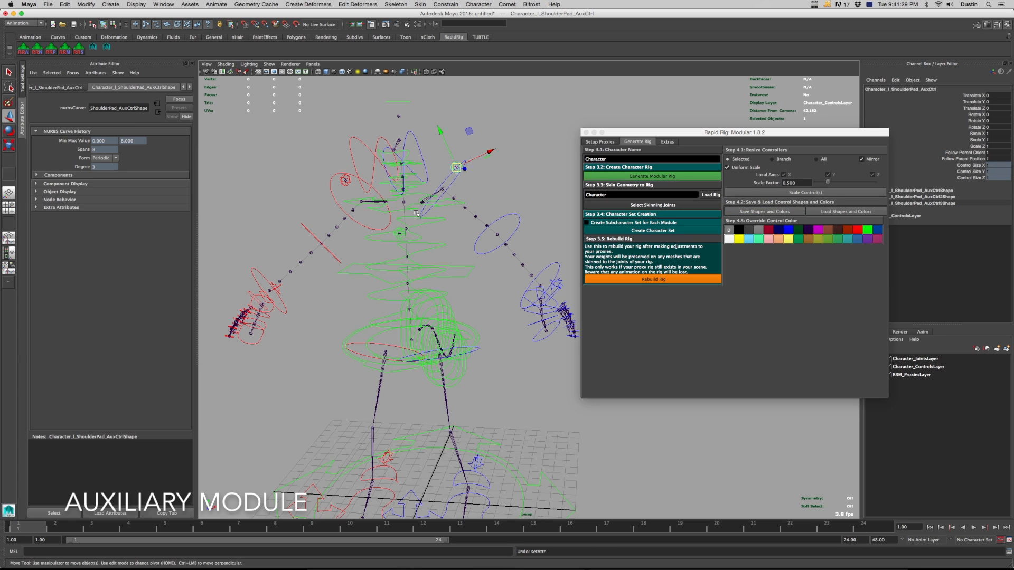
pyautogui.keyDown('alt'); pyautogui.moveTo(459, 245); pyautogui.dragTo(441, 240); pyautogui.keyUp('alt')
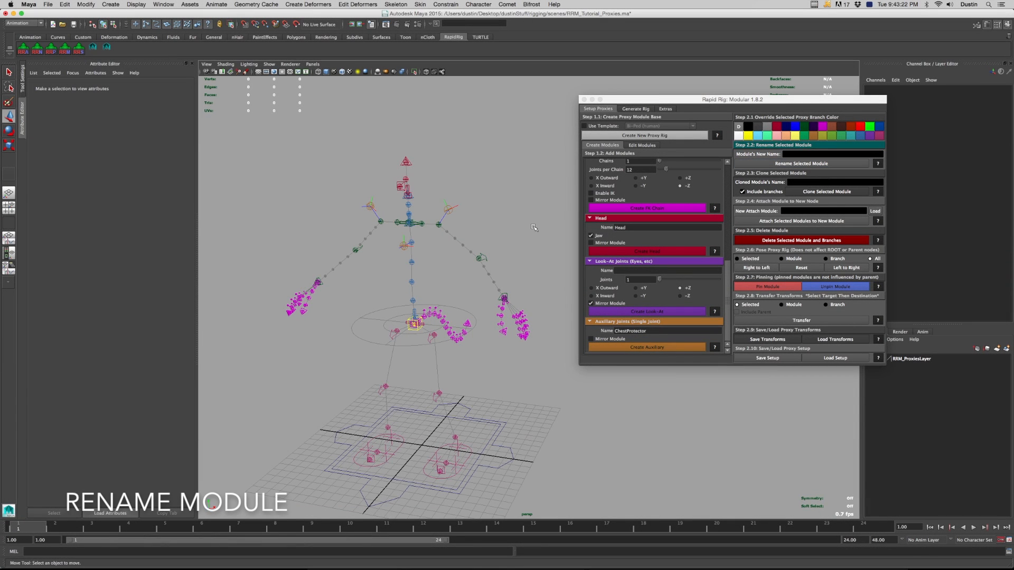
# Check the names of the left elbow, wrist and shoulder proxies, and rename the arm module as Arm2
pyautogui.keyDown('alt'); pyautogui.moveTo(534, 227); pyautogui.dragTo(471, 256); pyautogui.keyUp('alt')
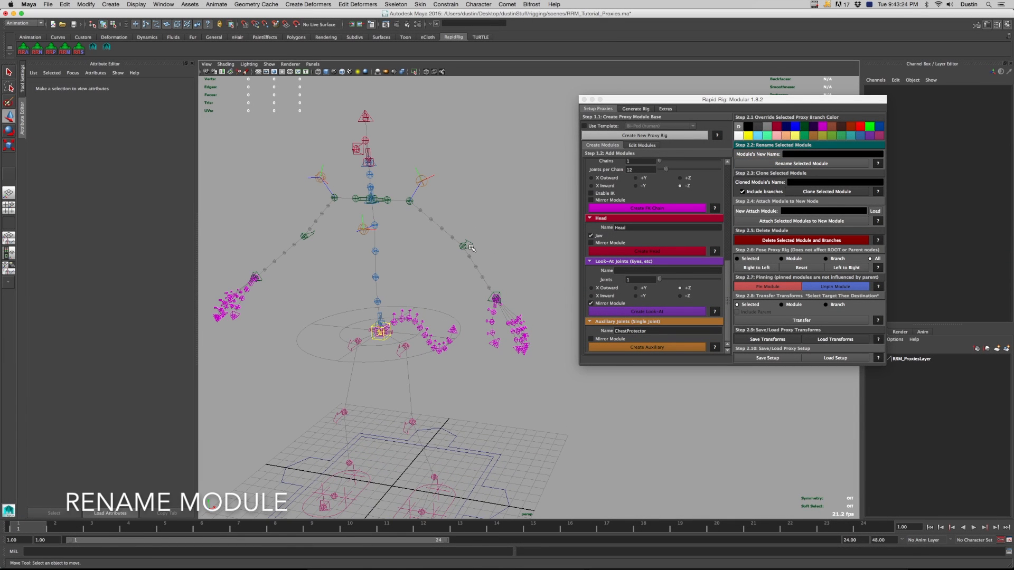
pyautogui.click(467, 246)
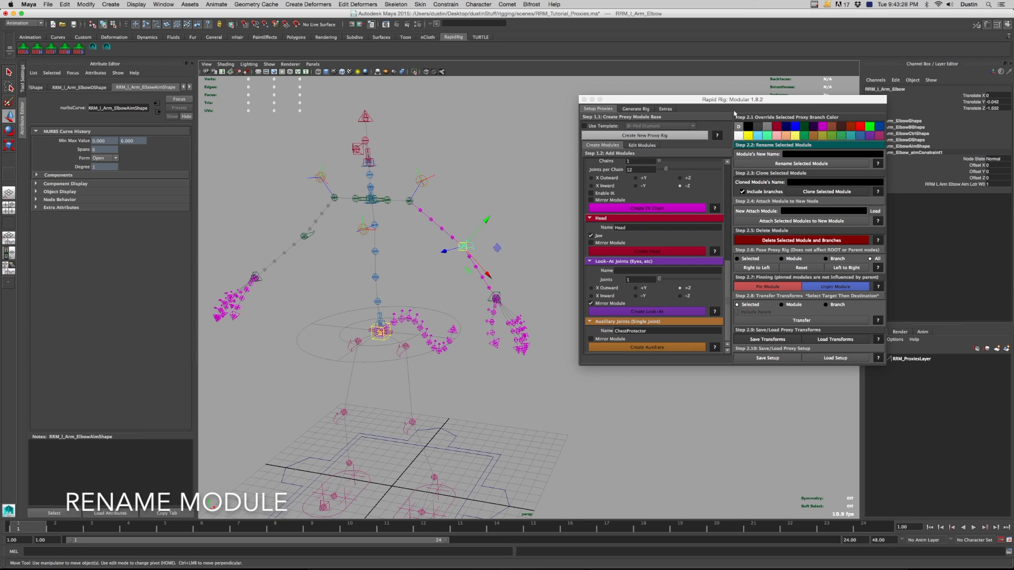
pyautogui.moveTo(742, 104); pyautogui.dragTo(722, 118)
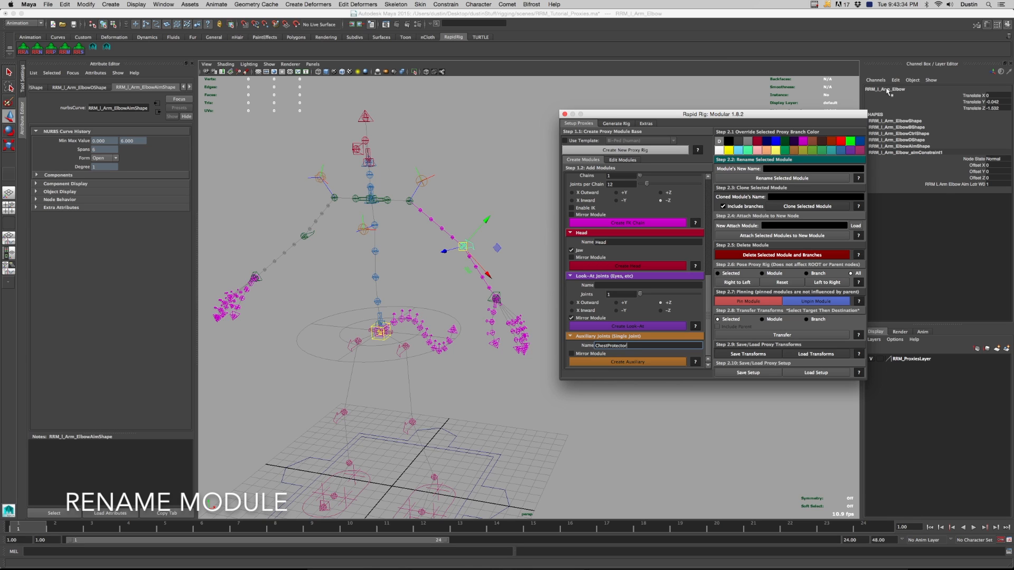
pyautogui.click(497, 297)
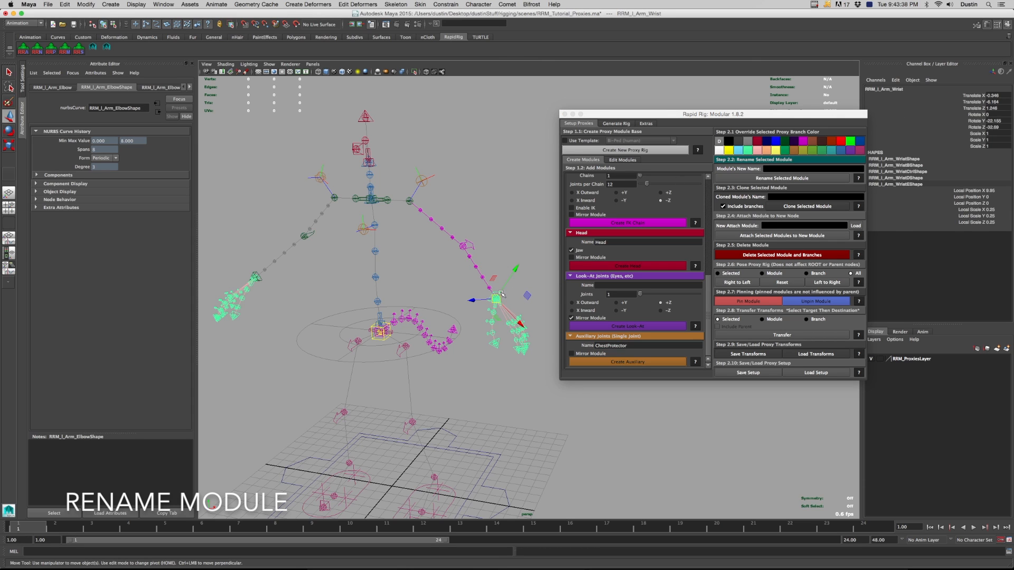
pyautogui.click(410, 200)
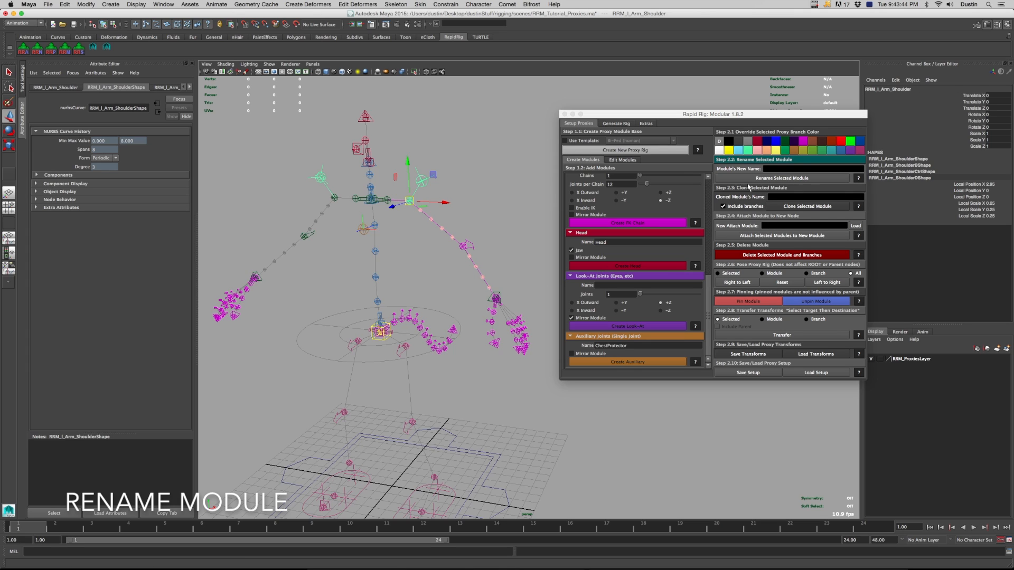
pyautogui.click(794, 169)
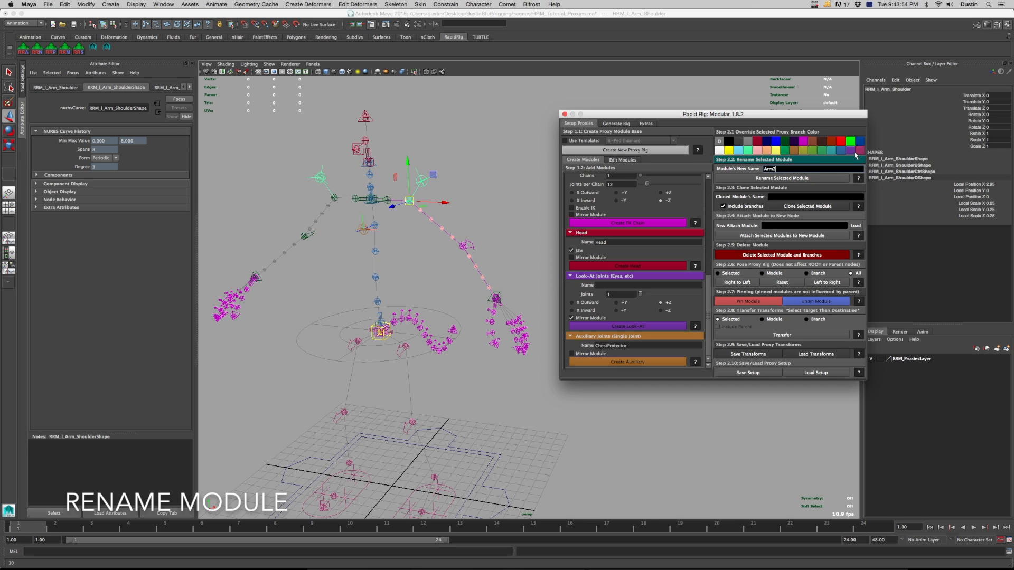
pyautogui.click(803, 179)
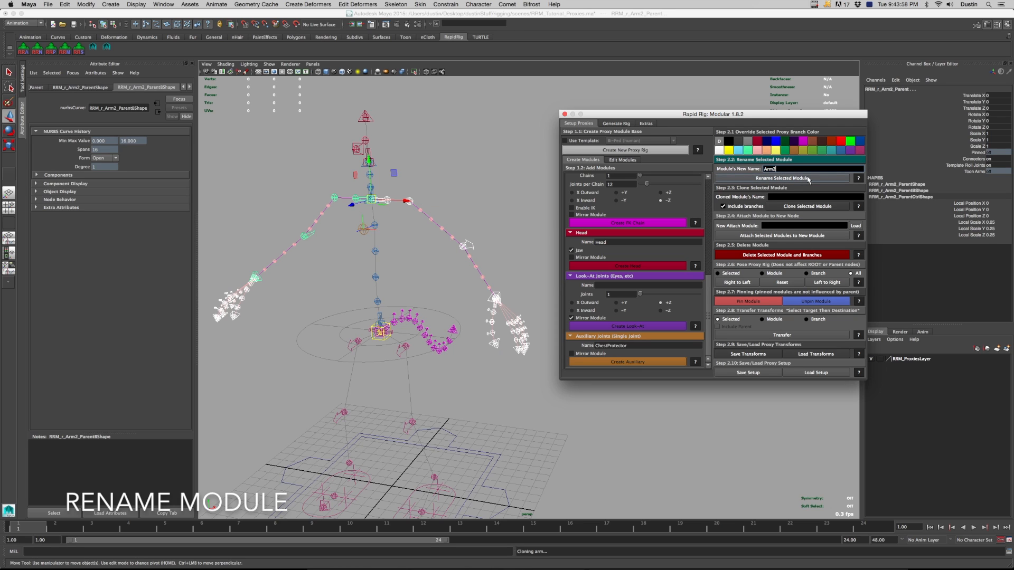
# Start cloning the left arm module, branches included, under the name Arm2
pyautogui.click(473, 246)
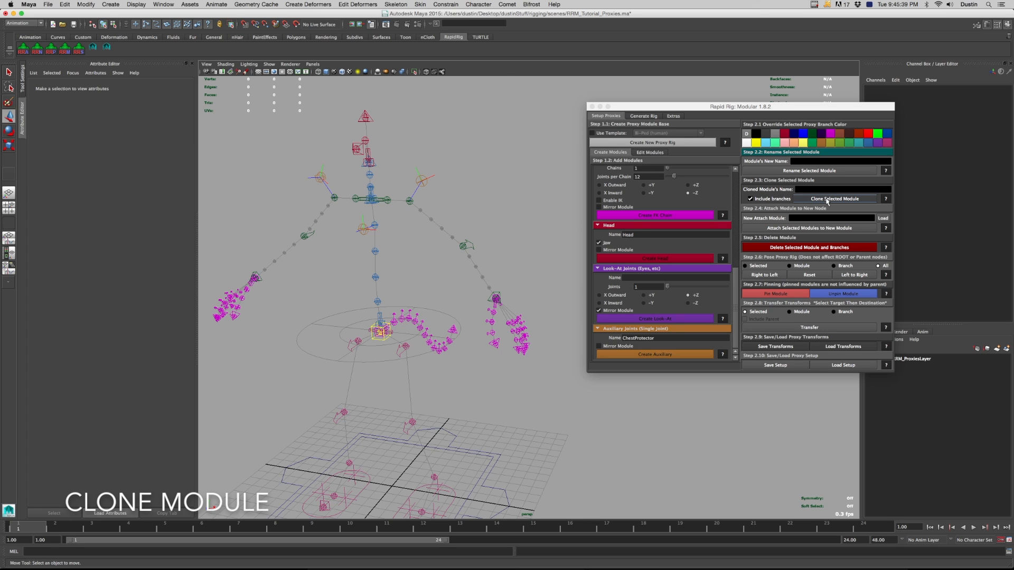
pyautogui.click(388, 202)
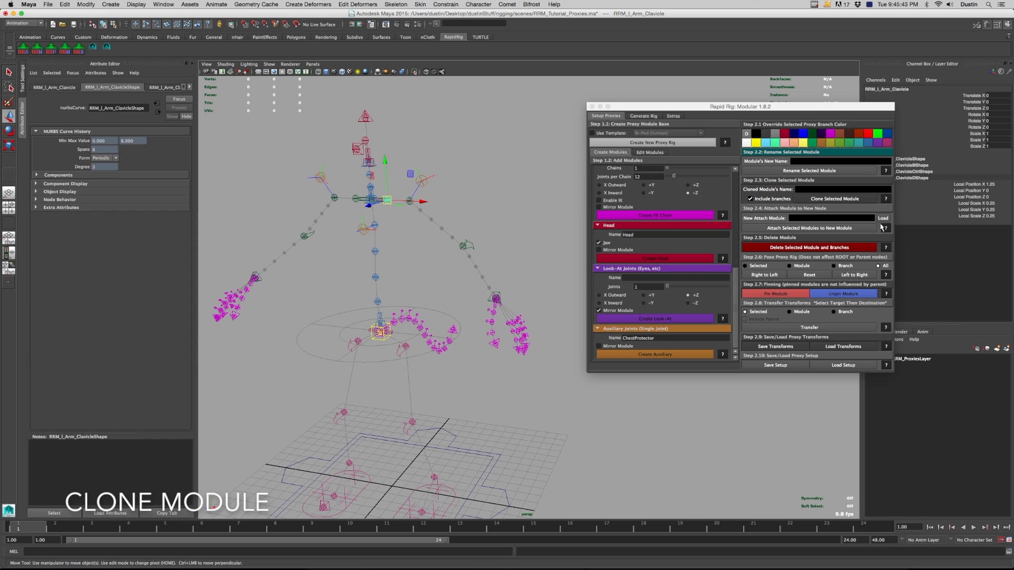
pyautogui.click(831, 189)
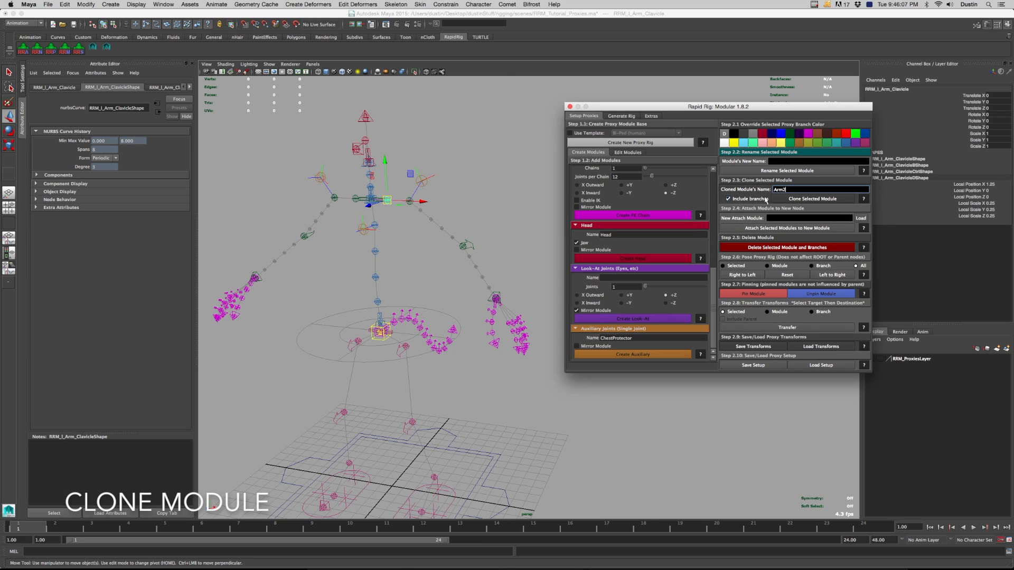
pyautogui.click(824, 199)
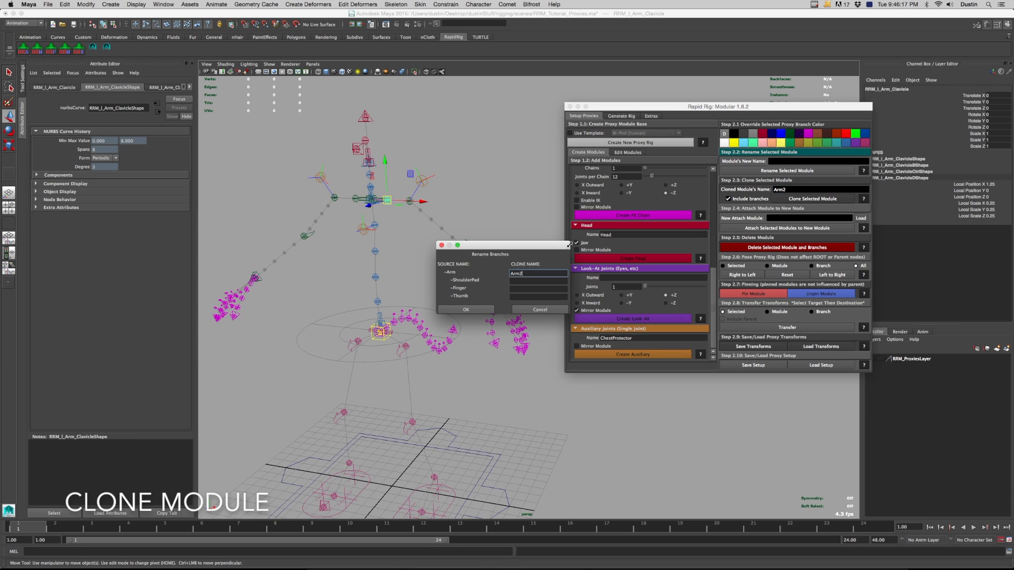
# Name the cloned branches ShoulderPad2, Finger2 and Thumb2 and create the clone
pyautogui.moveTo(540, 249); pyautogui.dragTo(584, 256)
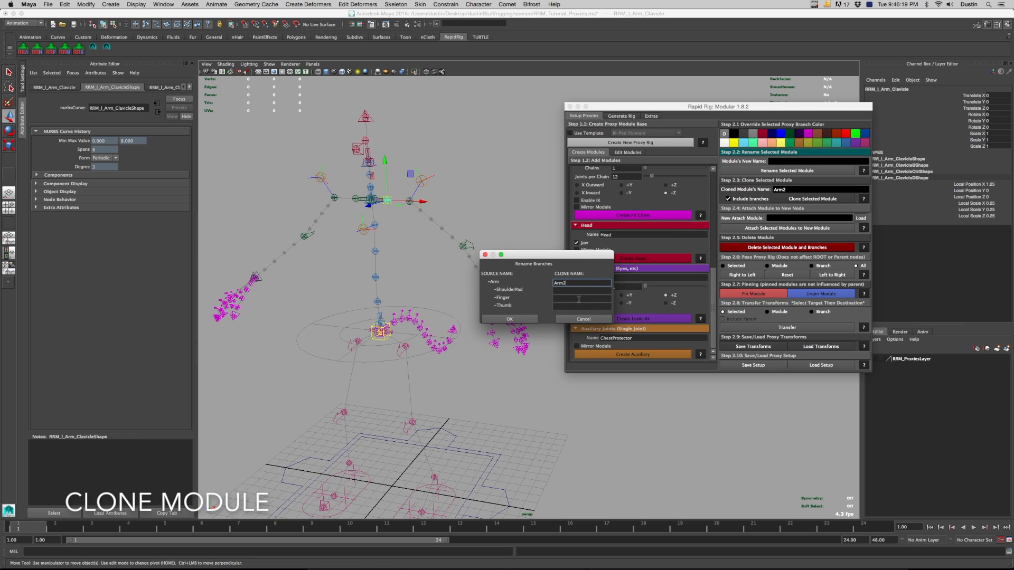
pyautogui.click(574, 292)
pyautogui.press('Tab')
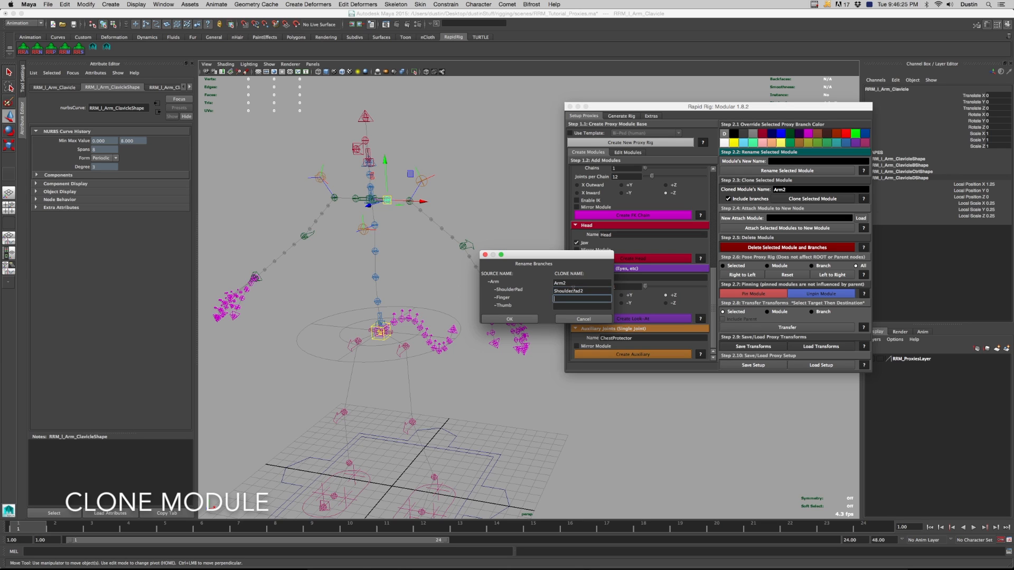
pyautogui.press('Tab')
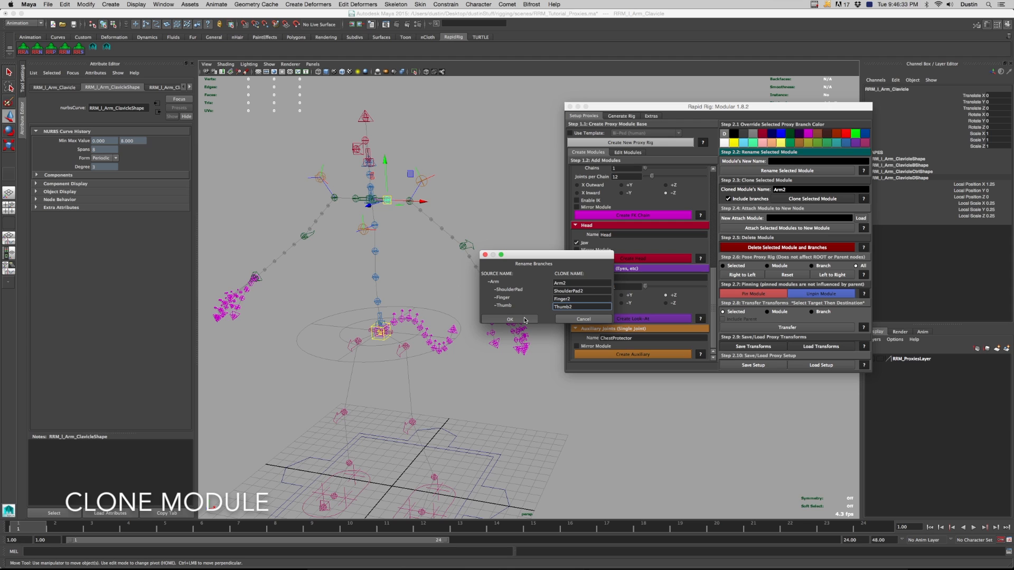
pyautogui.click(509, 319)
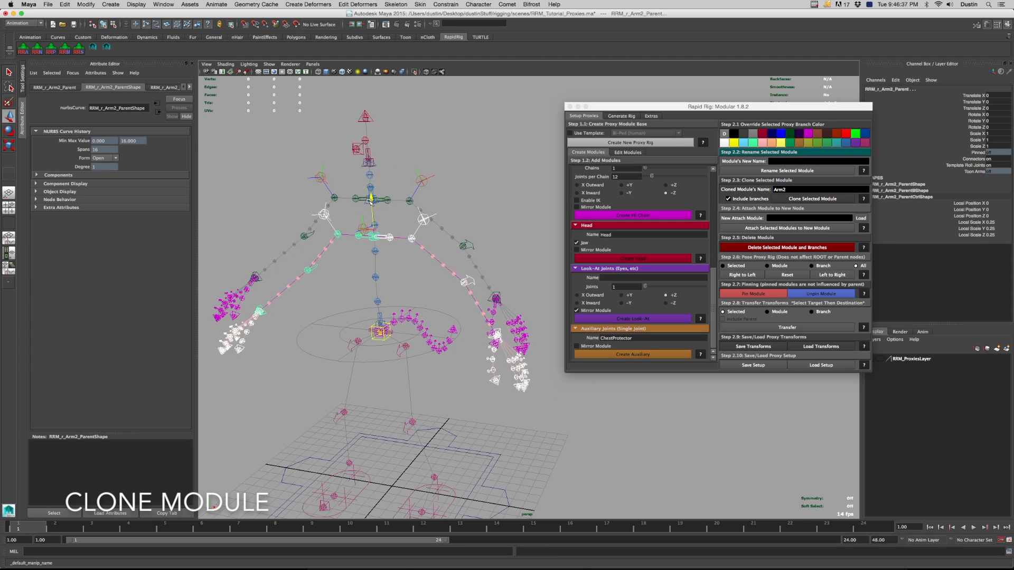
# Raise the Arm2 parent proxies to neck level and shift the left one outward to about Translate X 2.445
pyautogui.moveTo(378, 127); pyautogui.dragTo(379, 125)
pyautogui.click(400, 139)
pyautogui.click(376, 168)
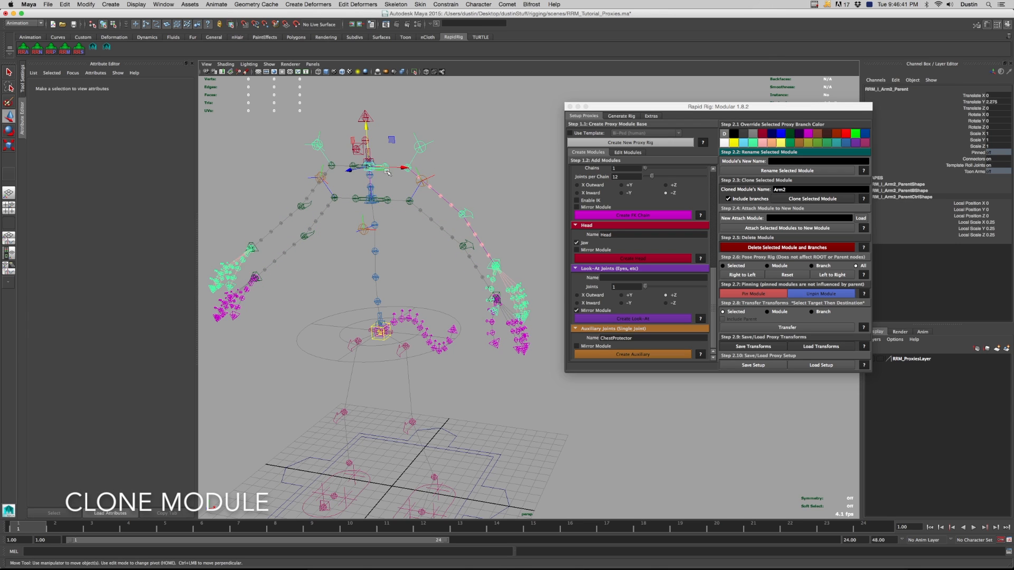
pyautogui.moveTo(406, 168); pyautogui.dragTo(439, 169)
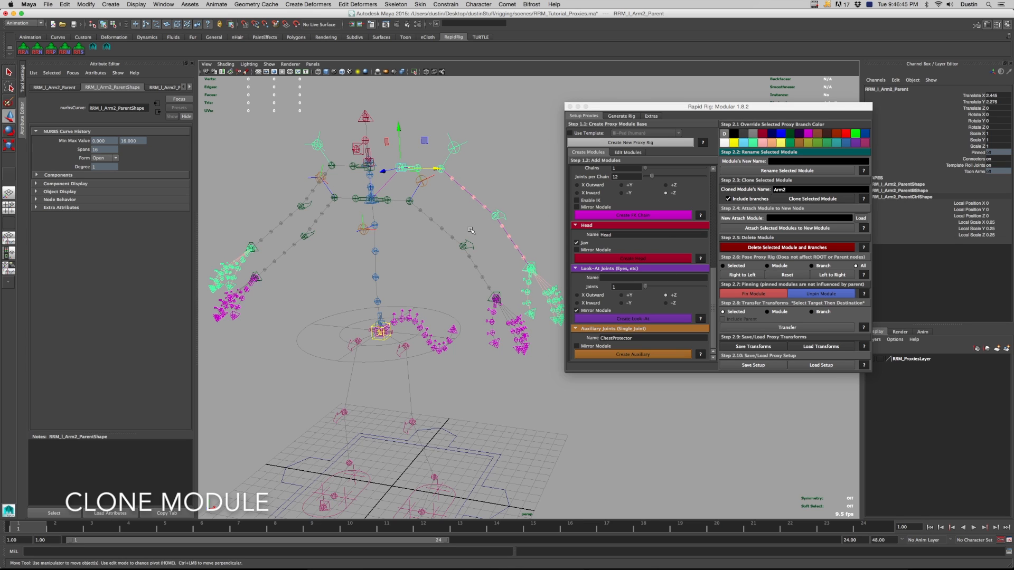
# Scale the left Arm2 parent proxy up to about 1.062 and move it outward to about Translate X 3.444
pyautogui.press('r')
pyautogui.moveTo(404, 168)
pyautogui.mouseDown()
pyautogui.moveTo(435, 160)
pyautogui.moveTo(398, 108)
pyautogui.mouseUp()
pyautogui.press('w')
pyautogui.moveTo(436, 154); pyautogui.dragTo(451, 154)
pyautogui.click(453, 231)
pyautogui.keyDown('alt'); pyautogui.moveTo(452, 231); pyautogui.dragTo(375, 222, button='right'); pyautogui.keyUp('alt')
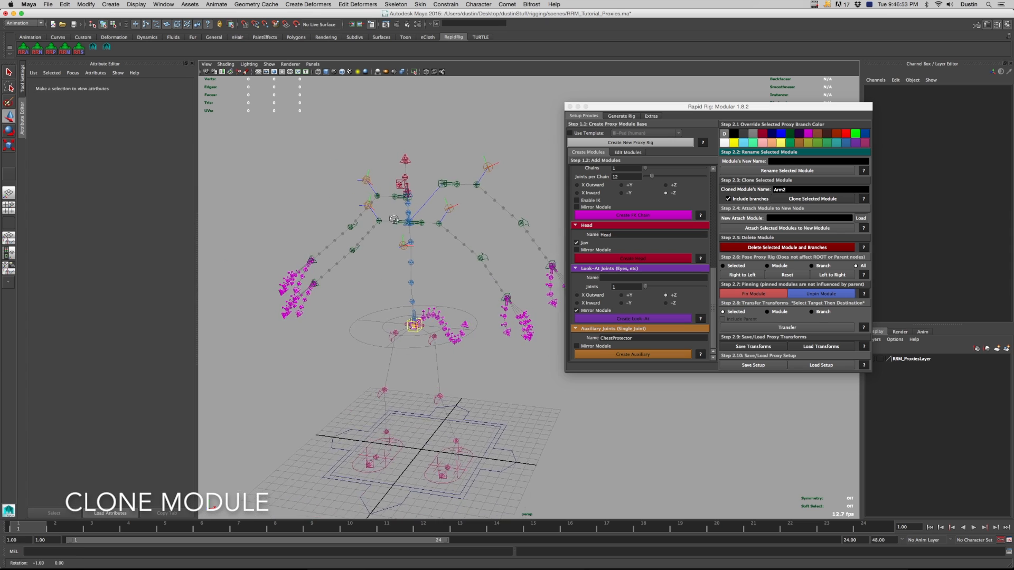
pyautogui.keyDown('alt'); pyautogui.moveTo(376, 221); pyautogui.dragTo(399, 218); pyautogui.keyUp('alt')
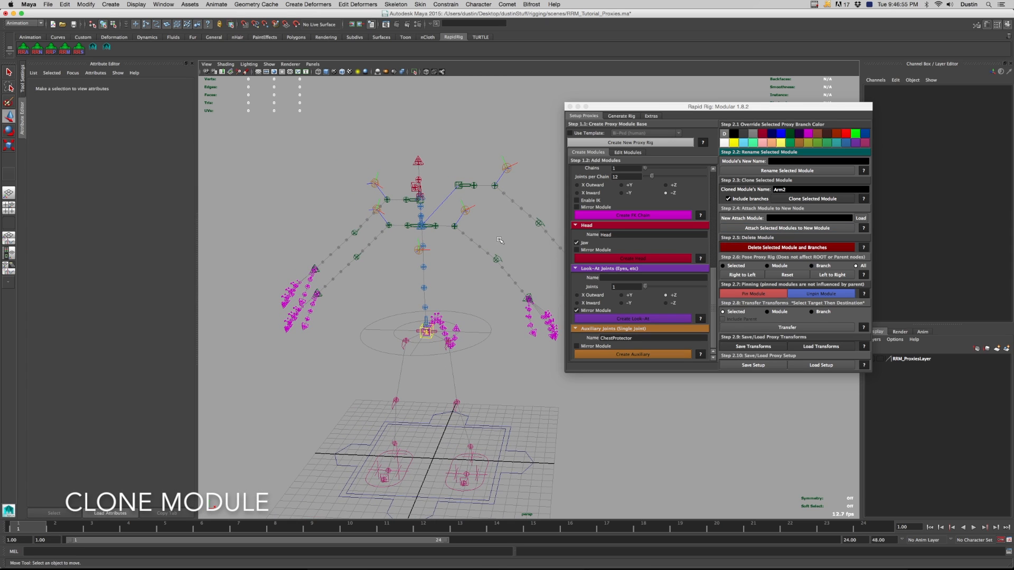
# Lower the left Arm2 parent proxy to about Translate Y -6.774 and bring it inward to about Translate X 2.246
pyautogui.click(460, 179)
pyautogui.moveTo(460, 152)
pyautogui.mouseDown()
pyautogui.moveTo(454, 240)
pyautogui.moveTo(440, 244)
pyautogui.mouseUp()
pyautogui.keyDown('alt'); pyautogui.moveTo(439, 244); pyautogui.dragTo(415, 225, button='middle'); pyautogui.keyUp('alt')
pyautogui.keyDown('alt'); pyautogui.moveTo(416, 226); pyautogui.dragTo(428, 222); pyautogui.keyUp('alt')
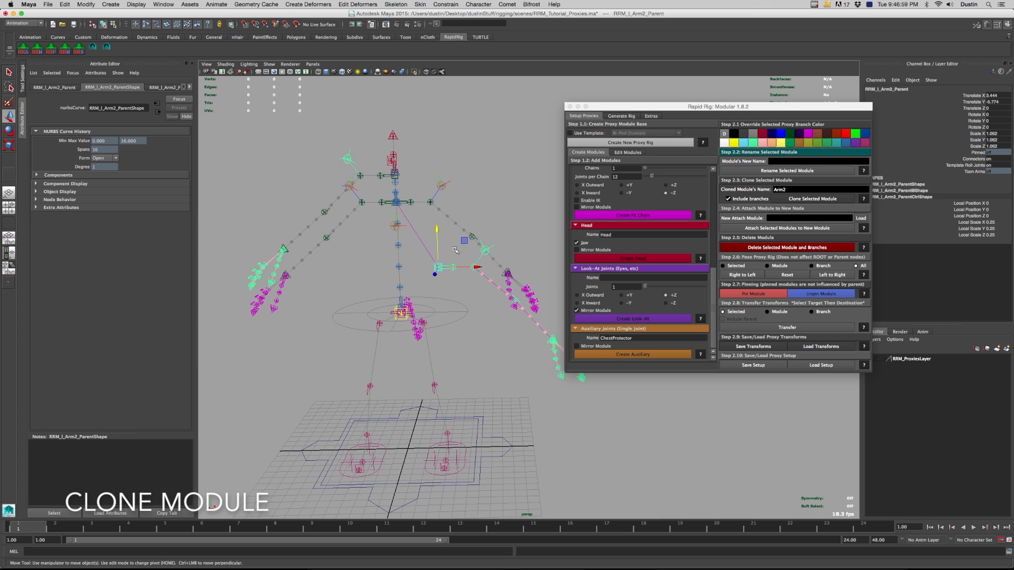
pyautogui.moveTo(476, 266); pyautogui.dragTo(439, 263)
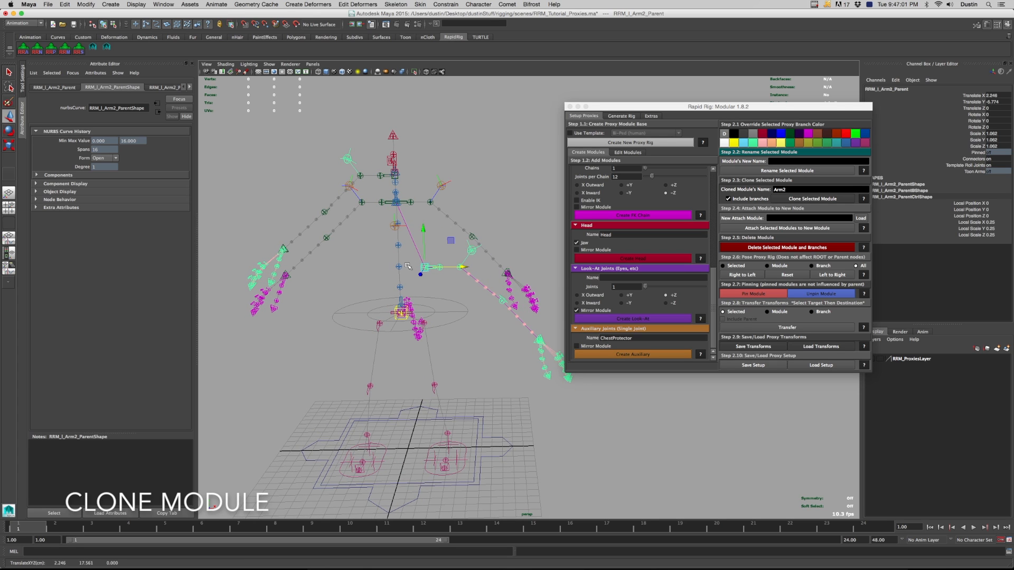
# Try scaling down the left Arm2 module from its parent proxy
pyautogui.scroll(3, 433, 261)
pyautogui.press('r')
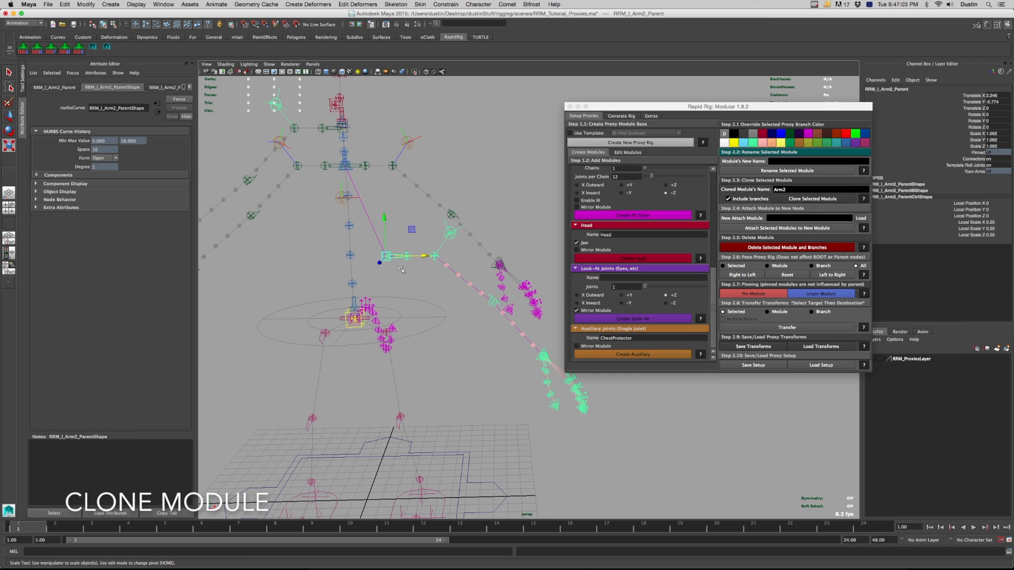
pyautogui.moveTo(386, 256)
pyautogui.mouseDown()
pyautogui.moveTo(311, 275)
pyautogui.moveTo(366, 239)
pyautogui.moveTo(317, 265)
pyautogui.mouseUp()
pyautogui.click(465, 184)
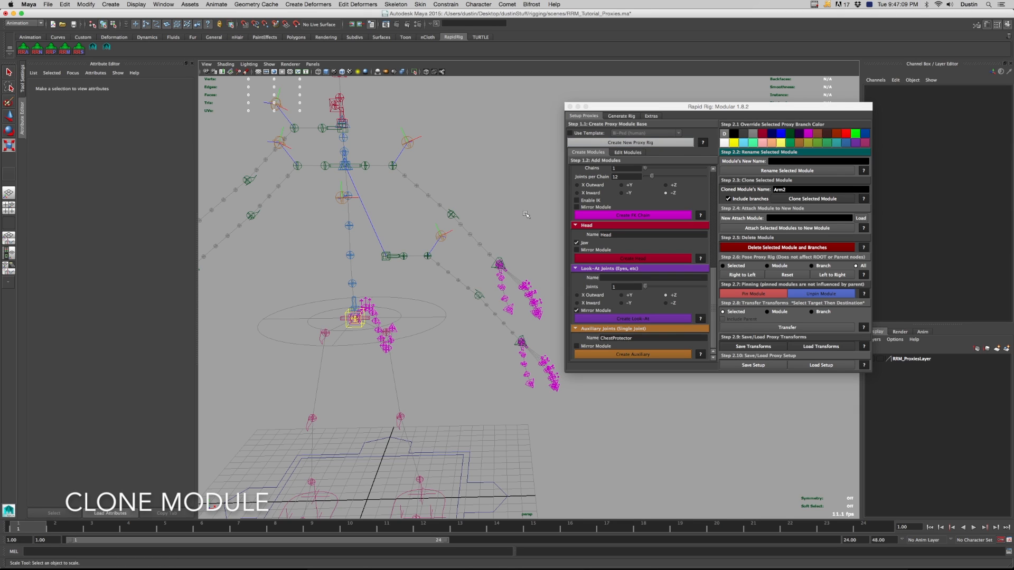
# Undo the last scaling and set Scale X, Y and Z of the left Arm2 parent proxy to 1
pyautogui.press('super+z')
pyautogui.moveTo(998, 134); pyautogui.dragTo(998, 145)
pyautogui.write('1')
pyautogui.press('Return')
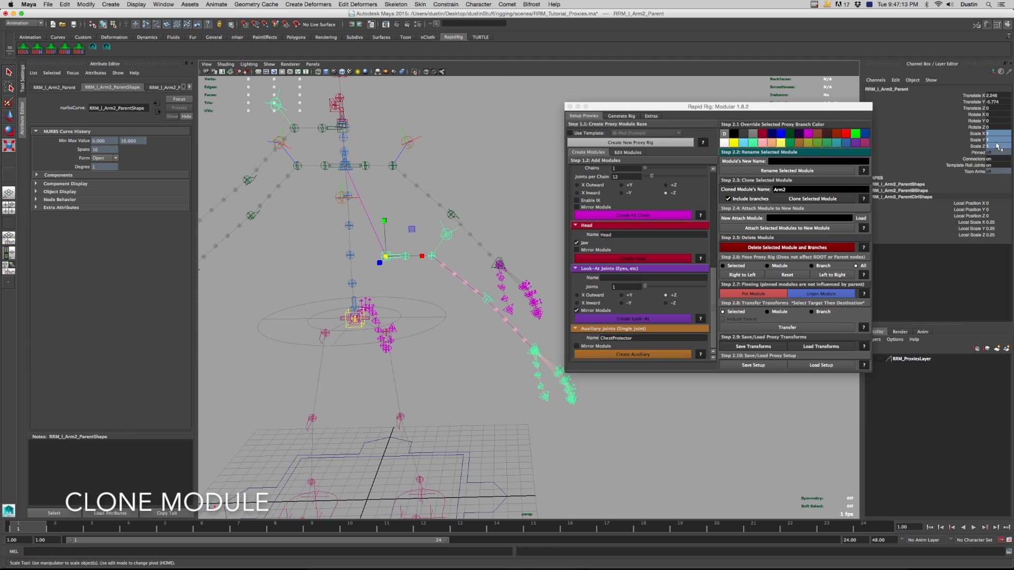
# Raise the wrist proxy of the original left arm to about Translate Y -2.703
pyautogui.press('w')
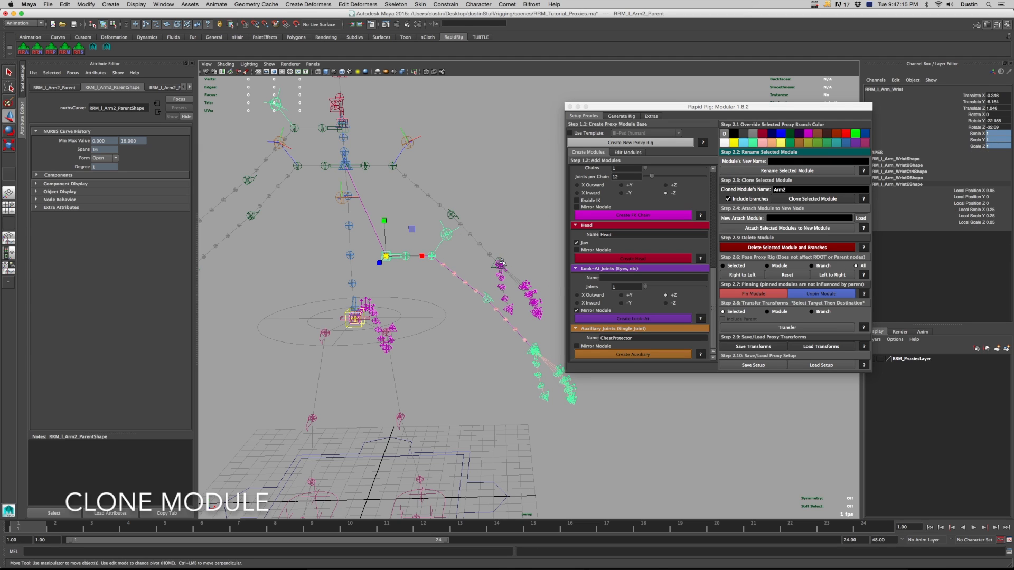
pyautogui.click(499, 260)
pyautogui.moveTo(499, 261); pyautogui.dragTo(507, 209)
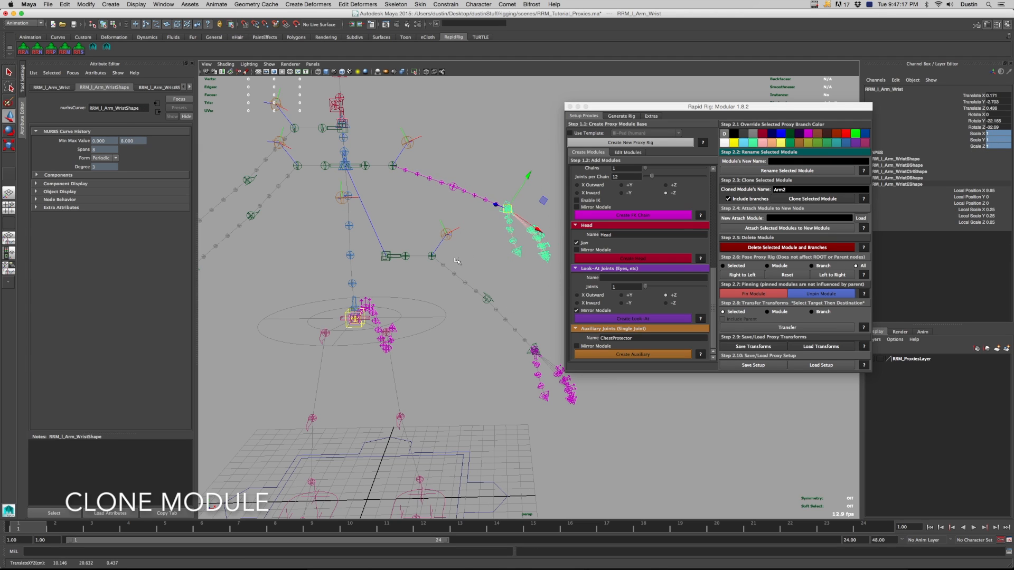
# Move the left Arm2 parent proxy to about Translate X 0.844 and Y -4.88, and raise its wrist proxy
pyautogui.click(389, 259)
pyautogui.moveTo(404, 256)
pyautogui.mouseDown()
pyautogui.moveTo(389, 257)
pyautogui.moveTo(399, 246)
pyautogui.mouseUp()
pyautogui.click(514, 338)
pyautogui.moveTo(515, 337); pyautogui.dragTo(497, 314)
pyautogui.keyDown('alt'); pyautogui.moveTo(463, 295); pyautogui.dragTo(414, 293, button='right'); pyautogui.keyUp('alt')
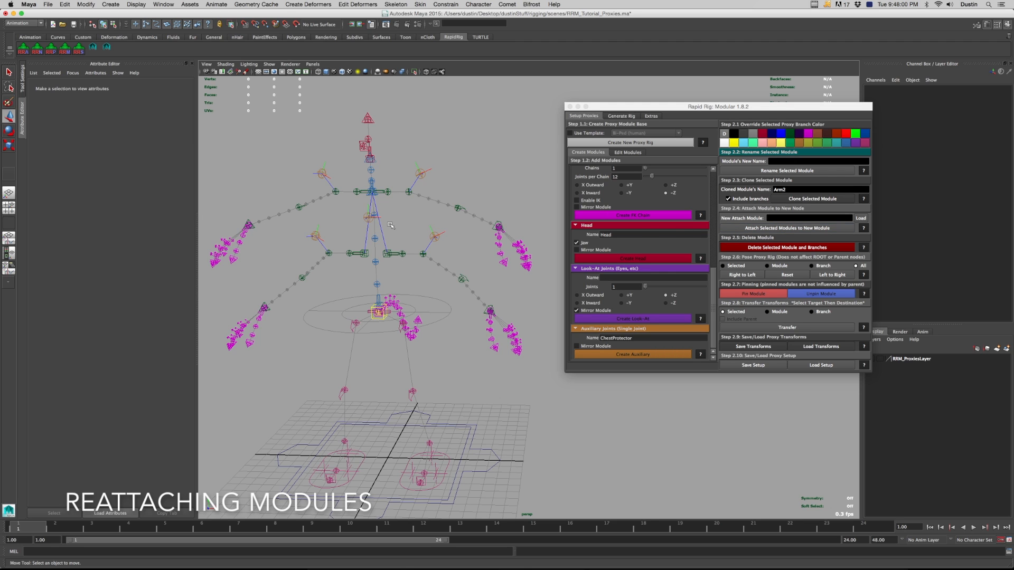
# Inspect the left Arm2 parent's link to the top spine proxy, and load RRM_Spine_02 as the new attach module
pyautogui.click(387, 254)
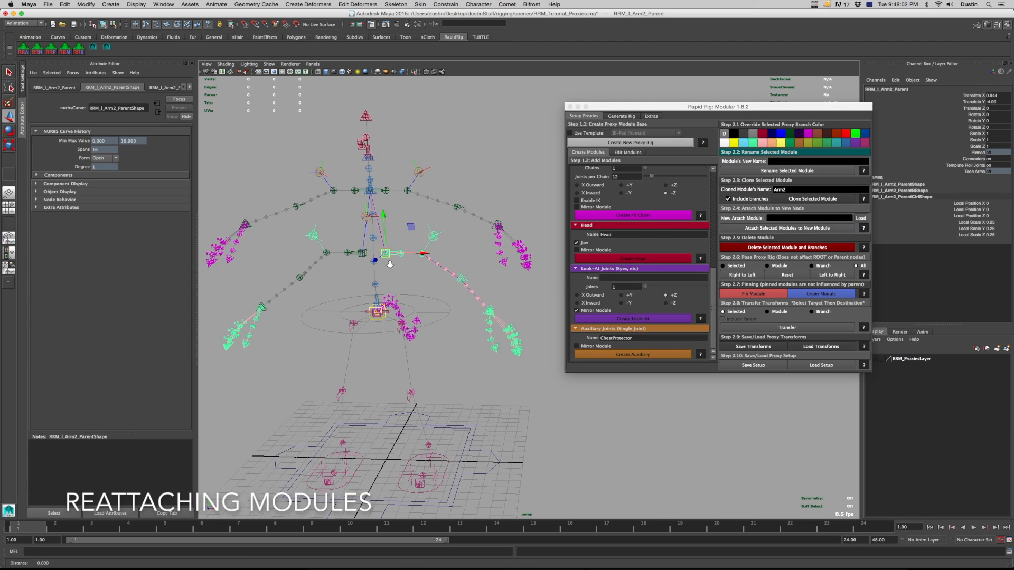
pyautogui.scroll(3, 436, 289)
pyautogui.keyDown('alt'); pyautogui.moveTo(437, 289); pyautogui.dragTo(491, 307, button='middle'); pyautogui.keyUp('alt')
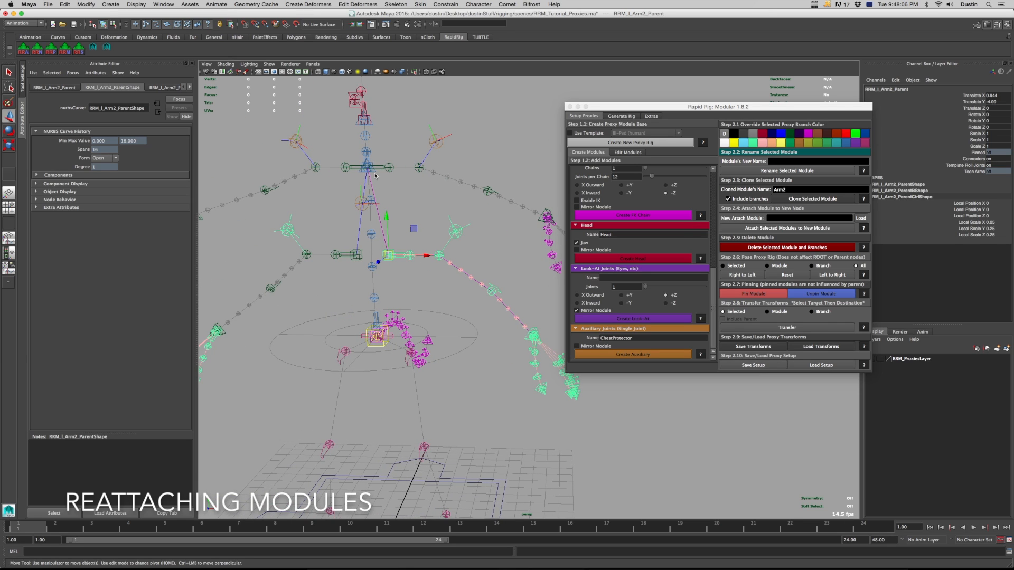
pyautogui.click(374, 175)
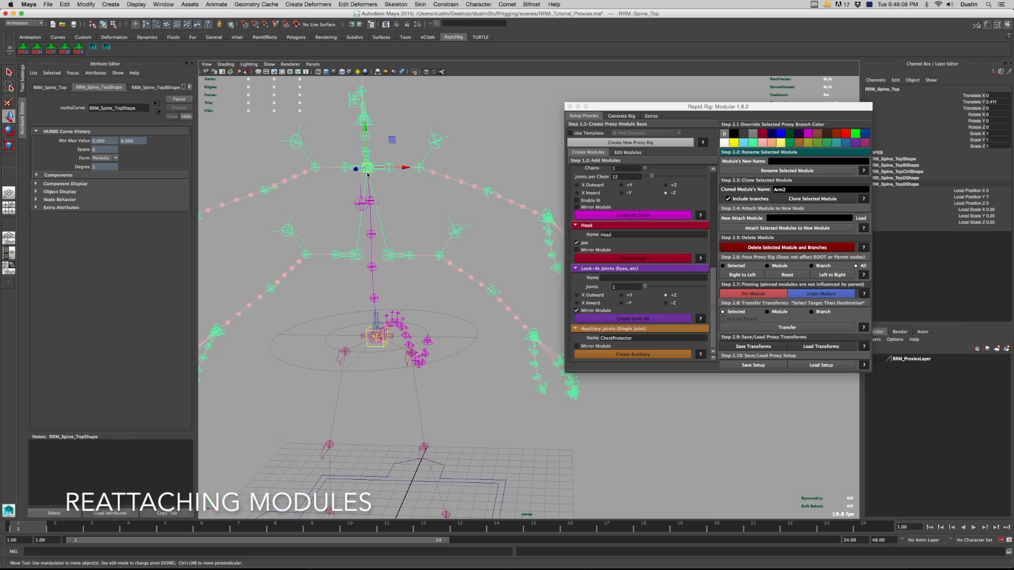
pyautogui.click(392, 260)
pyautogui.click(374, 270)
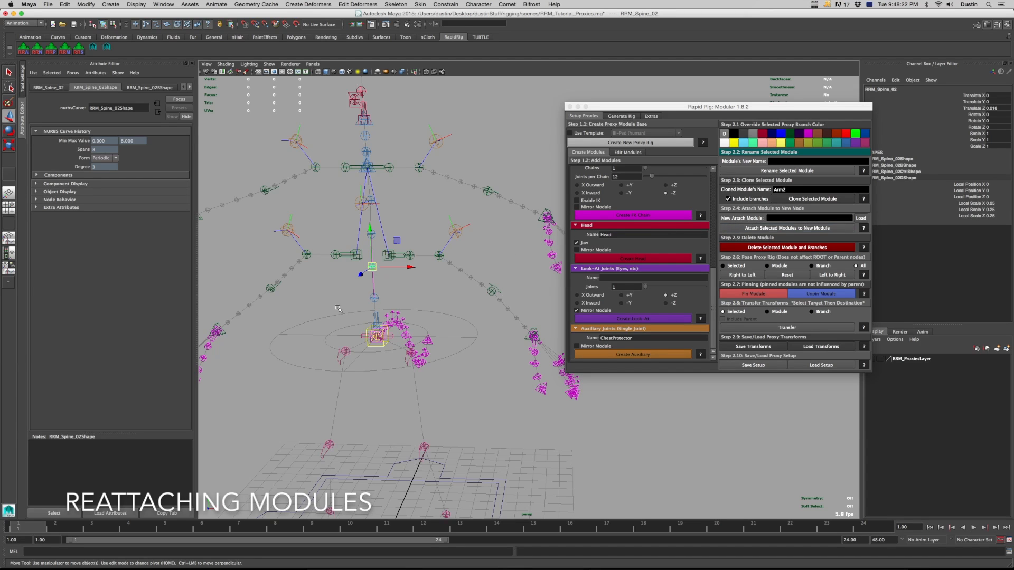
pyautogui.click(861, 218)
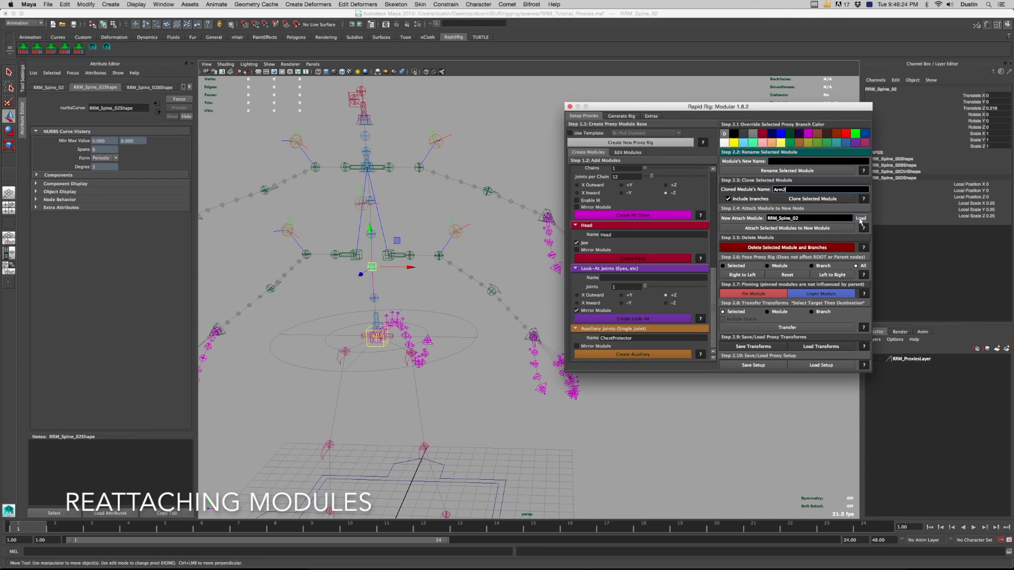
# Attach the Arm2 module to the loaded spine proxy, and select that spine proxy to check the new branch
pyautogui.click(390, 256)
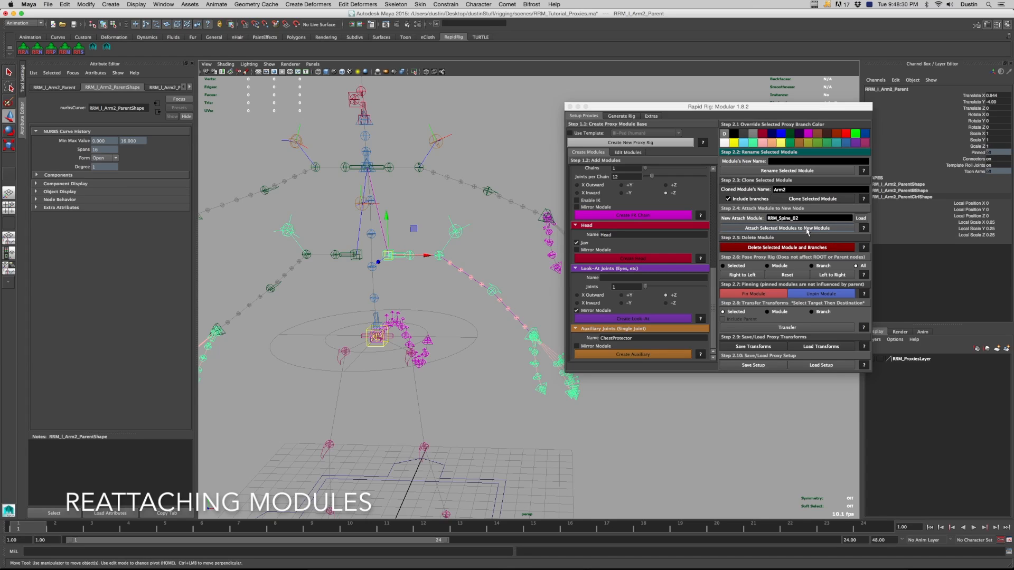
pyautogui.click(807, 231)
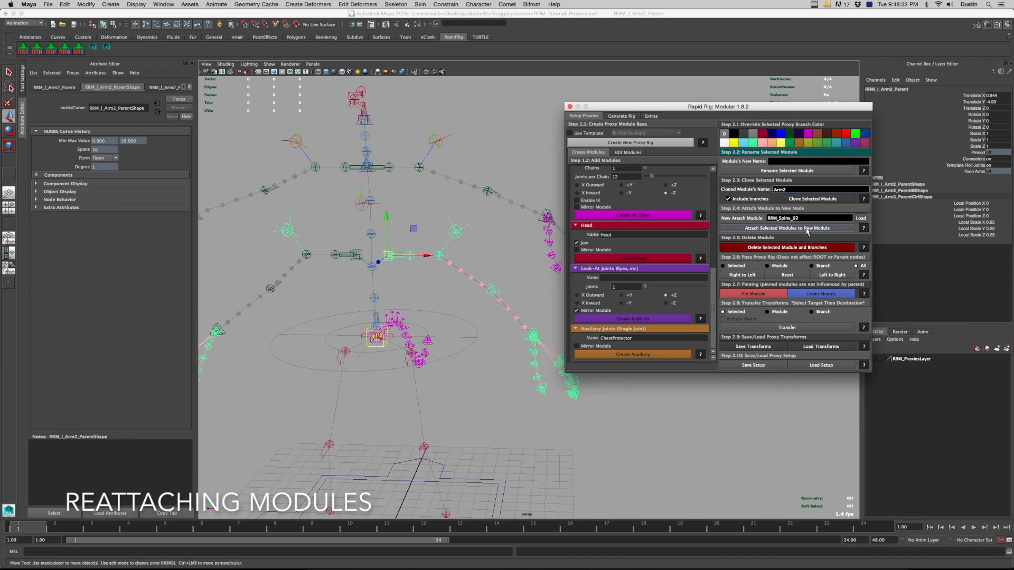
pyautogui.click(437, 268)
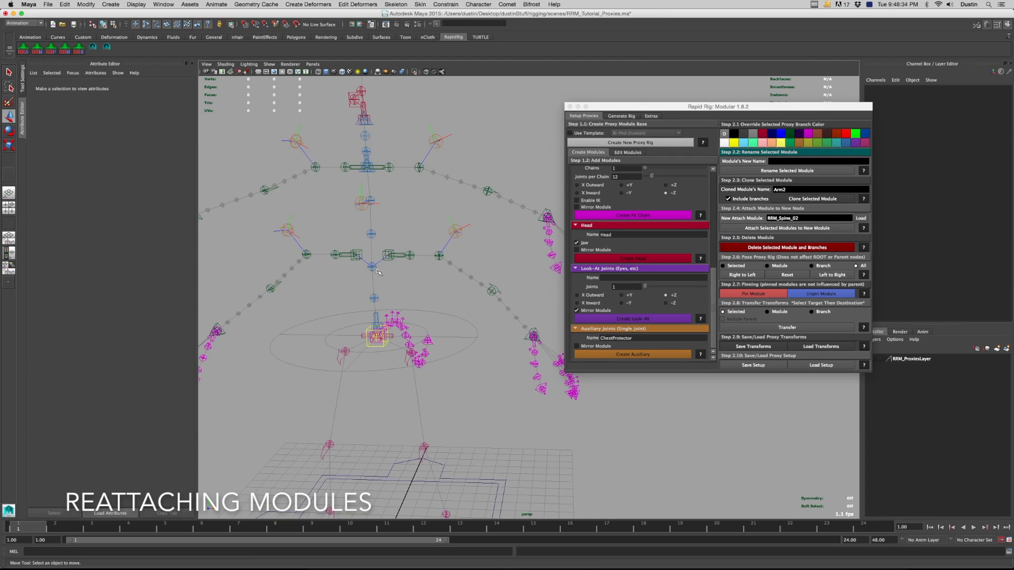
pyautogui.click(378, 267)
pyautogui.press('e')
pyautogui.press('w')
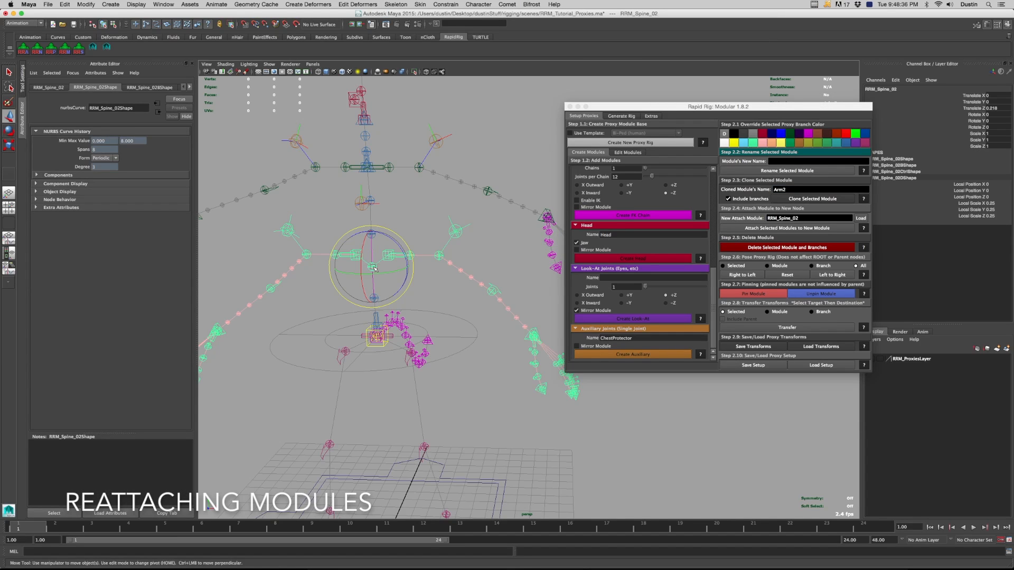
pyautogui.moveTo(361, 274); pyautogui.dragTo(360, 260)
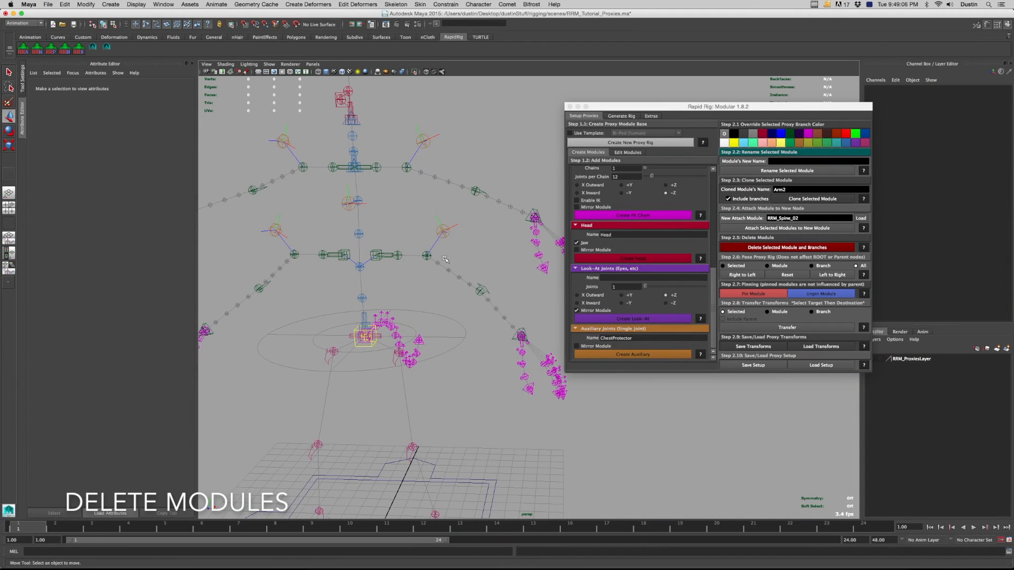
# Delete the Arm2 module with its branches from the left Arm2 clavicle proxy, and undo the deletion
pyautogui.keyDown('alt'); pyautogui.moveTo(473, 273); pyautogui.dragTo(420, 277); pyautogui.keyUp('alt')
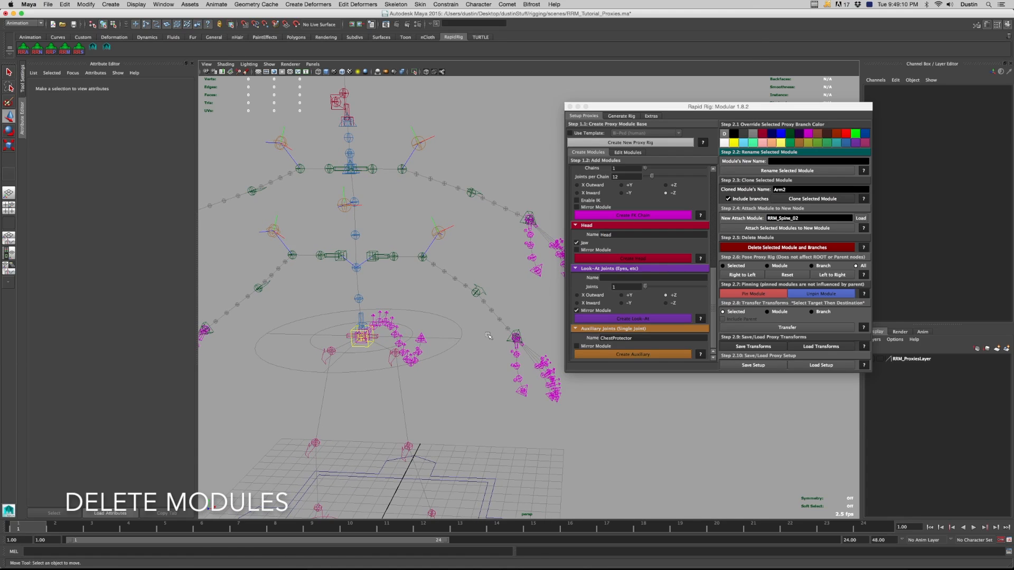
pyautogui.click(392, 258)
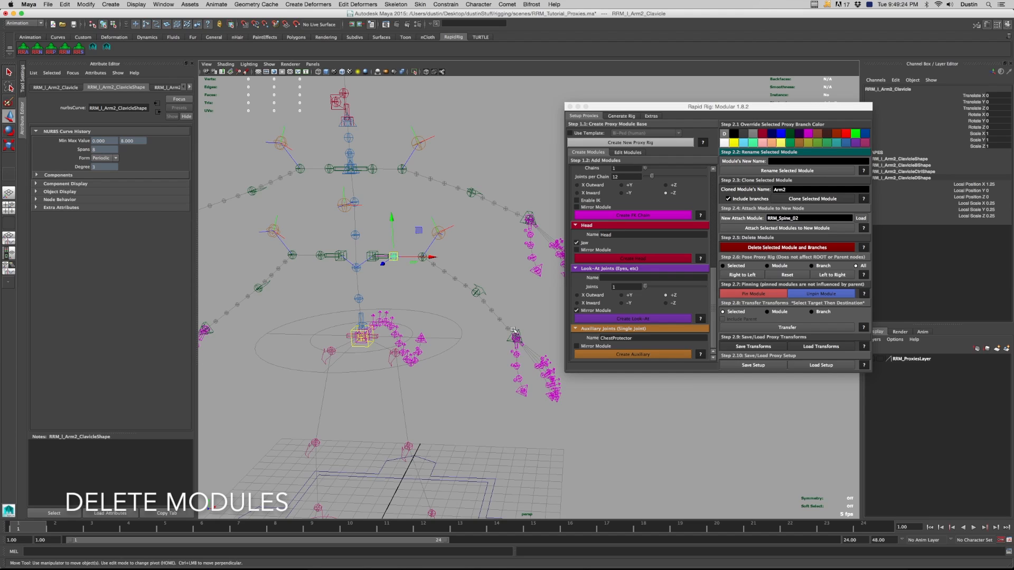
pyautogui.click(818, 248)
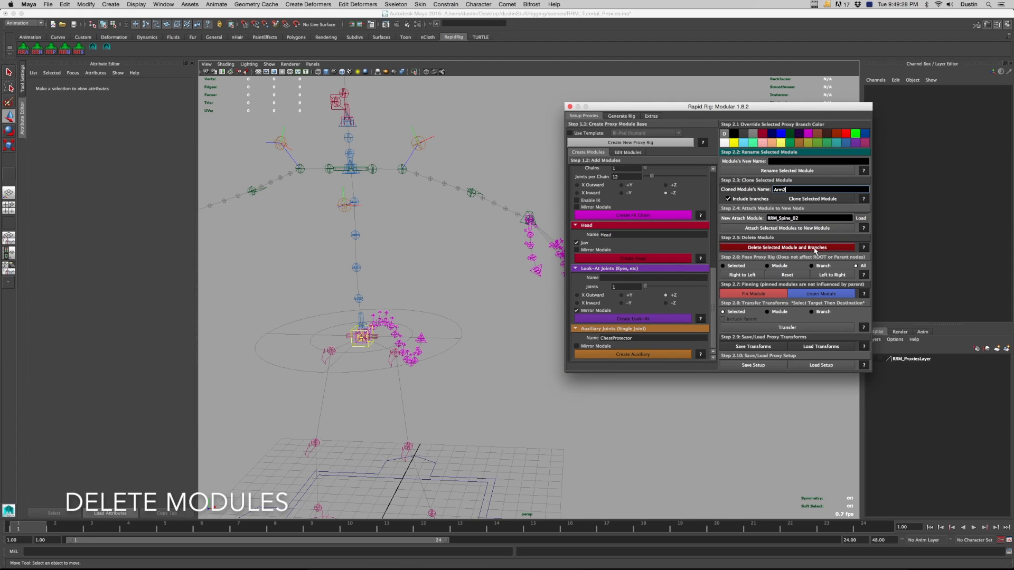
pyautogui.keyDown('alt'); pyautogui.moveTo(419, 285); pyautogui.dragTo(396, 280, button='middle'); pyautogui.keyUp('alt')
pyautogui.press('super+z')
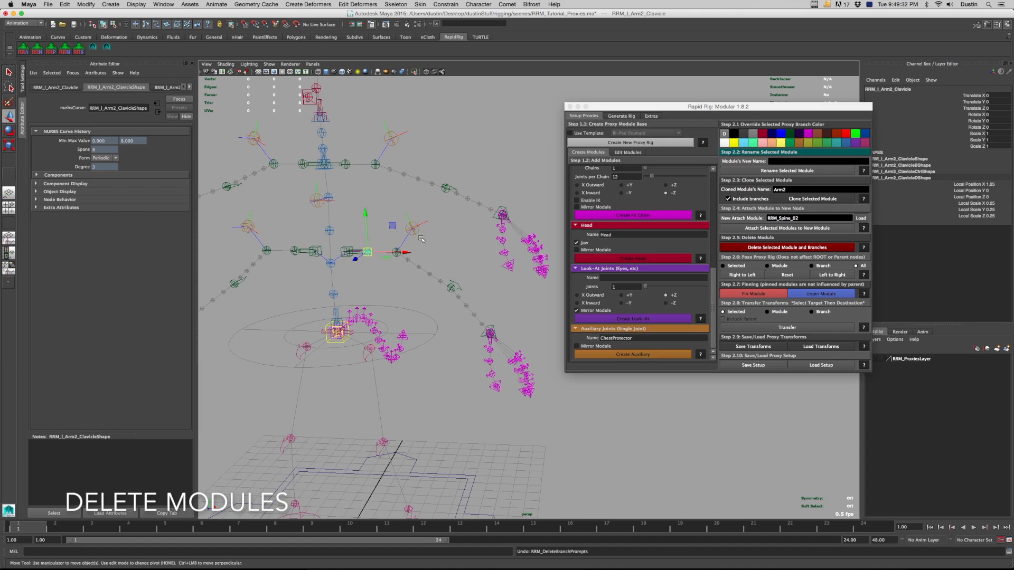
pyautogui.keyDown('alt'); pyautogui.moveTo(394, 321); pyautogui.dragTo(442, 312); pyautogui.keyUp('alt')
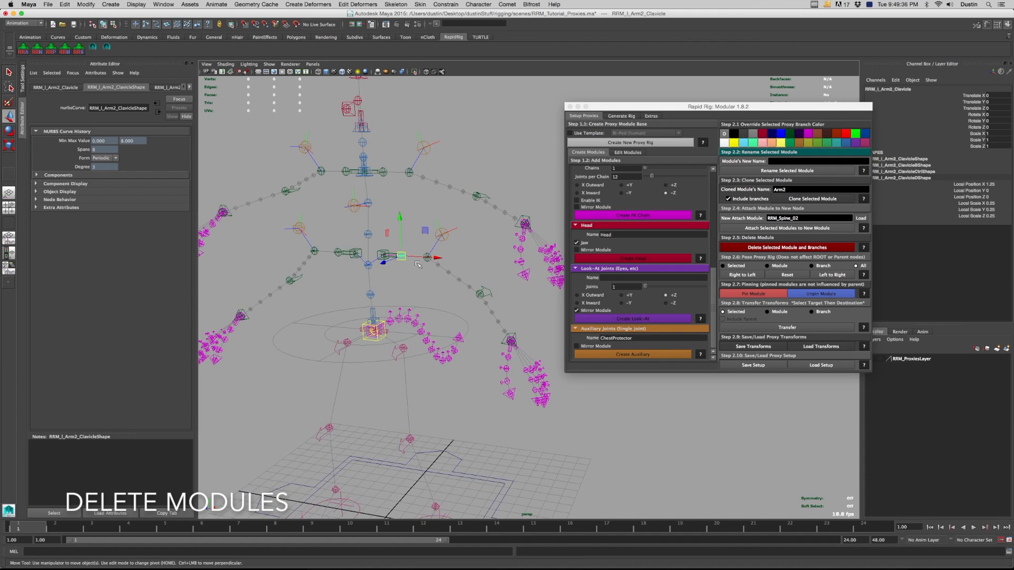
# Load RRM_l_Arm_Shoulder as the new attach module, and attach the left ShoulderPad2 module to it
pyautogui.keyDown('alt'); pyautogui.moveTo(508, 332); pyautogui.dragTo(523, 356); pyautogui.keyUp('alt')
pyautogui.click(431, 227)
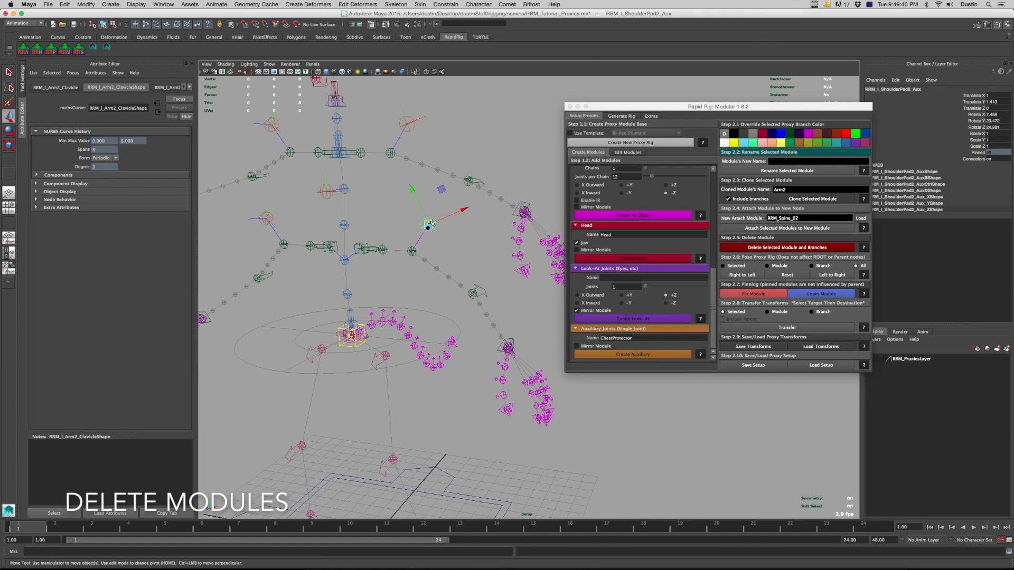
pyautogui.keyDown('alt'); pyautogui.moveTo(434, 234); pyautogui.dragTo(456, 244); pyautogui.keyUp('alt')
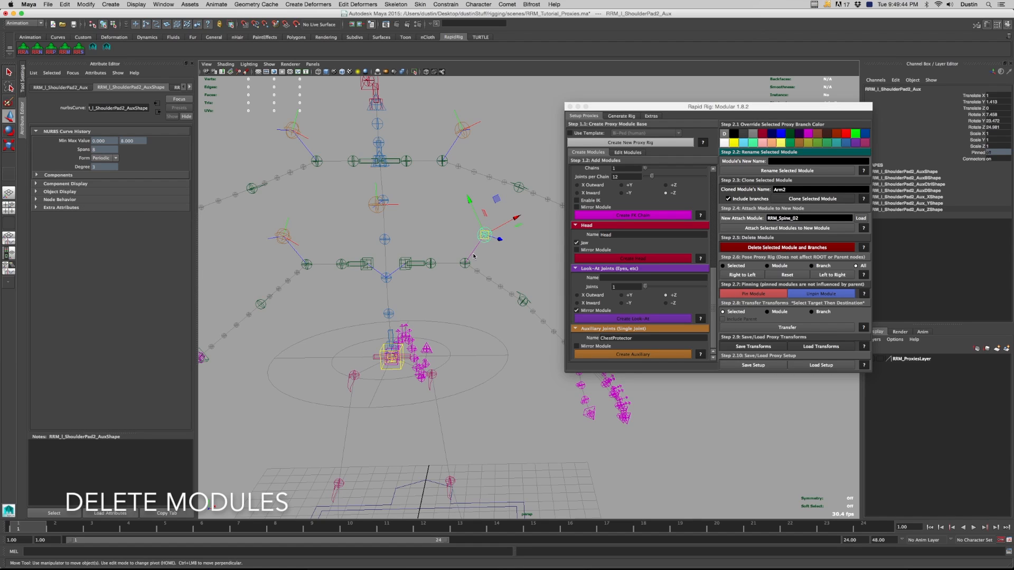
pyautogui.keyDown('alt'); pyautogui.moveTo(474, 256); pyautogui.dragTo(448, 255, button='middle'); pyautogui.keyUp('alt')
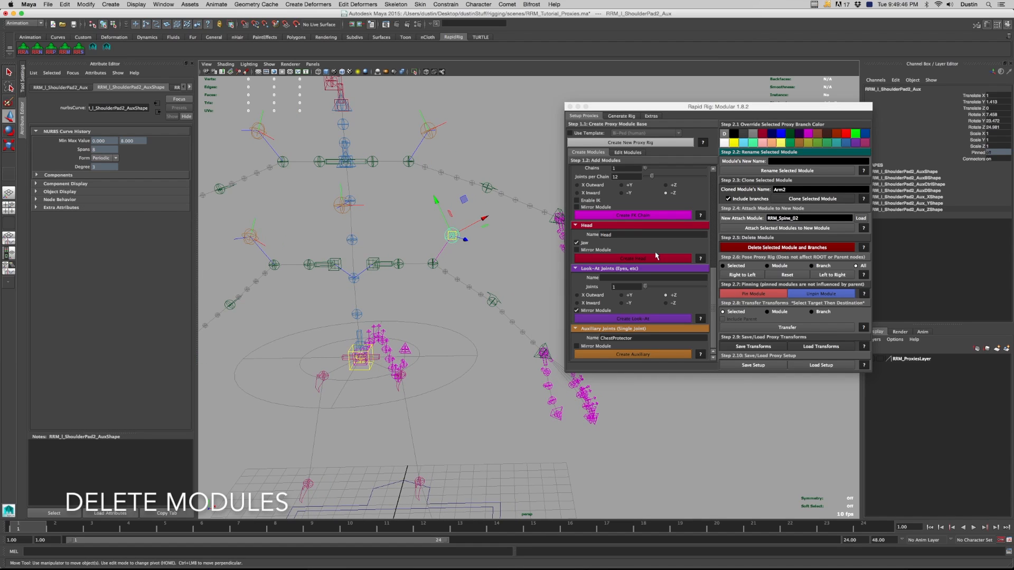
pyautogui.click(409, 161)
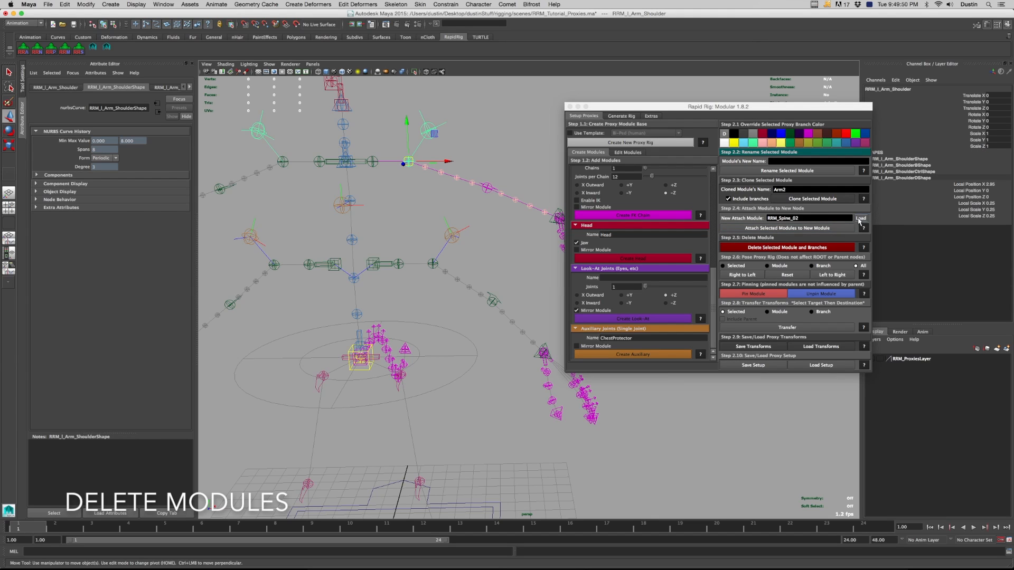
pyautogui.click(452, 238)
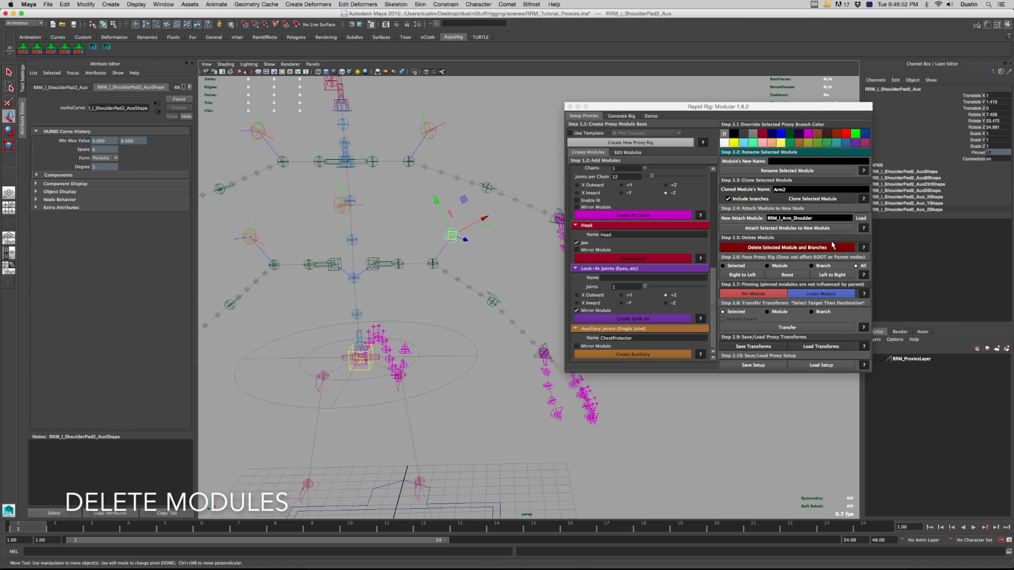
pyautogui.click(802, 229)
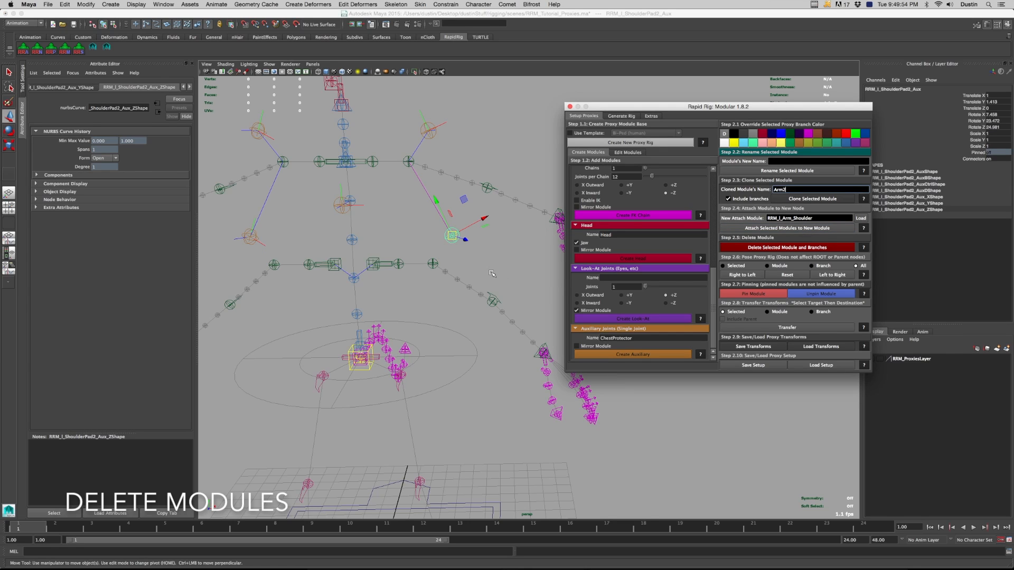
# Delete the Arm2 module and its branches from the left Arm2 shoulder proxy
pyautogui.click(434, 263)
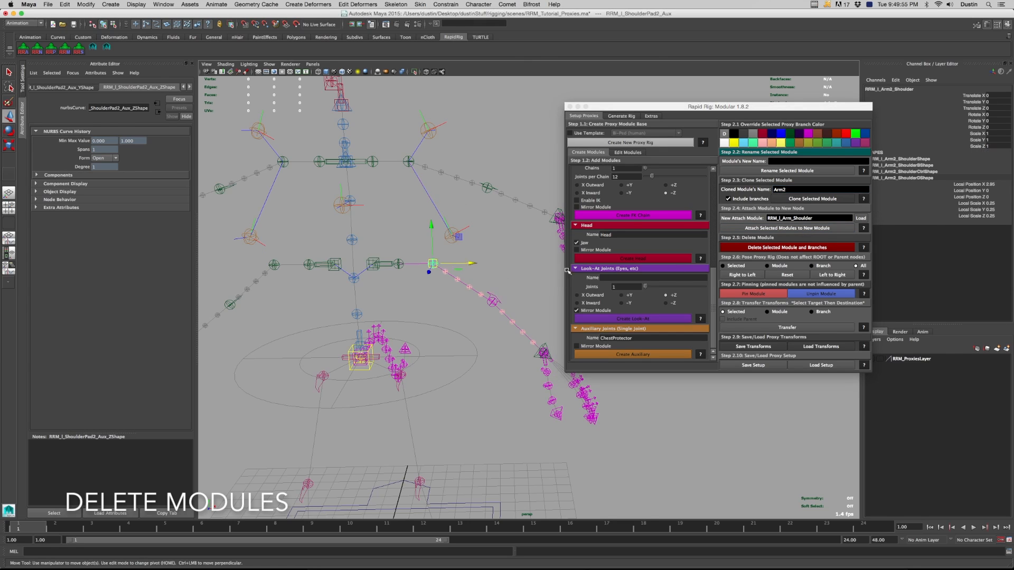
pyautogui.click(818, 249)
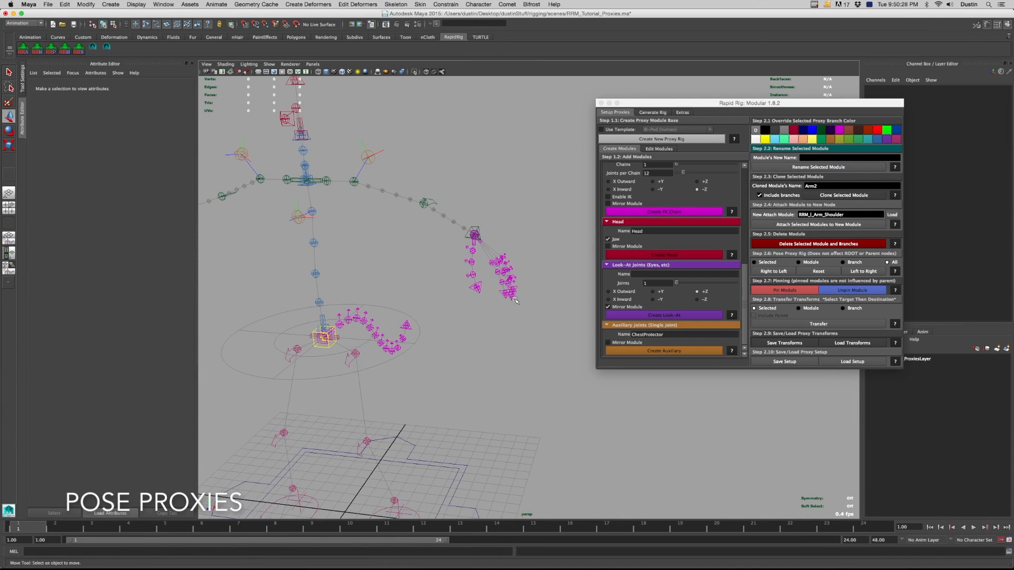
# Reset the pose of all proxies in the rig, and undo the reset
pyautogui.keyDown('alt'); pyautogui.moveTo(487, 249); pyautogui.dragTo(468, 311); pyautogui.keyUp('alt')
pyautogui.click(526, 248)
pyautogui.click(456, 247)
pyautogui.click(457, 248)
pyautogui.keyDown('alt'); pyautogui.moveTo(457, 249); pyautogui.dragTo(416, 259); pyautogui.keyUp('alt')
pyautogui.keyDown('alt'); pyautogui.moveTo(381, 283); pyautogui.dragTo(430, 276); pyautogui.keyUp('alt')
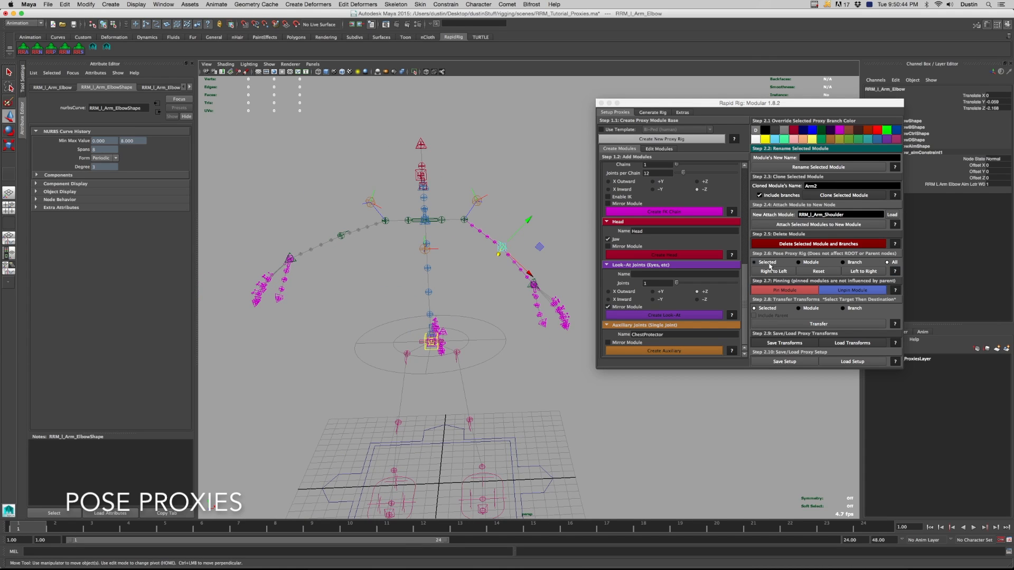
pyautogui.click(818, 271)
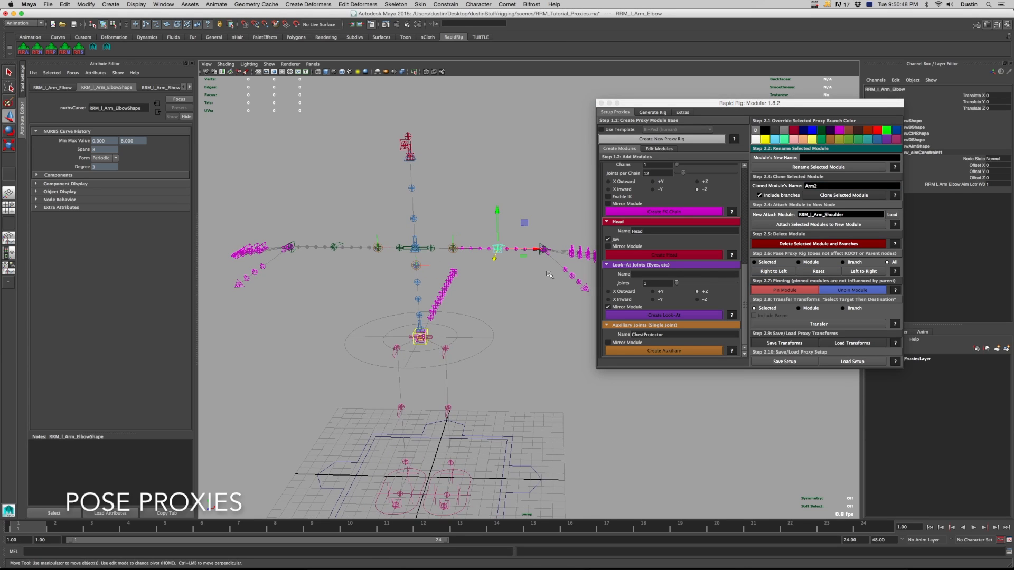
pyautogui.hotkey('ctrl', 'z')
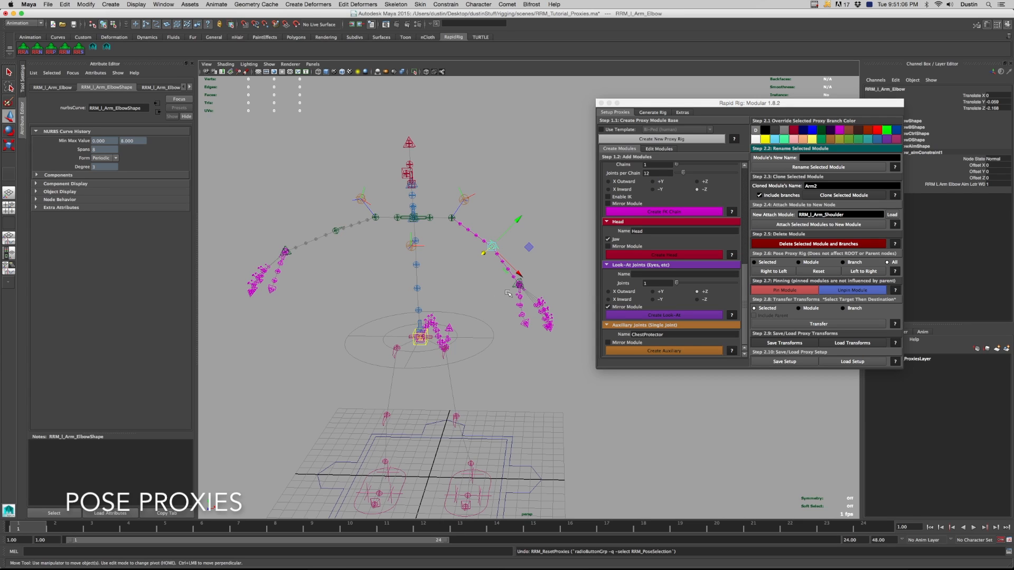
# Move the left front leg's ground proxy to about Translate X 2.41, rotate it outward, and shift the knee proxy to about Translate X 0.216
pyautogui.click(489, 482)
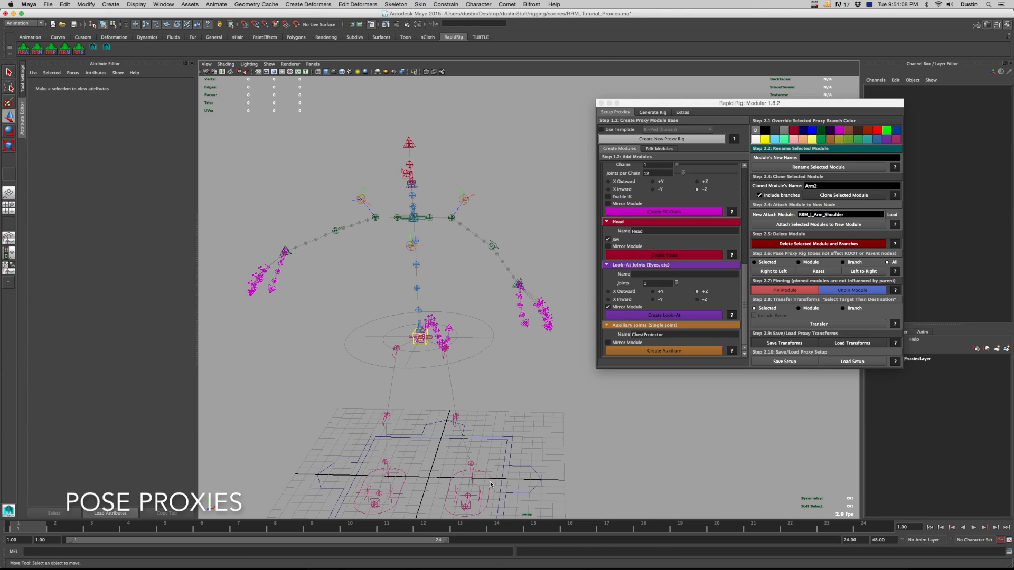
pyautogui.click(491, 483)
pyautogui.press('e')
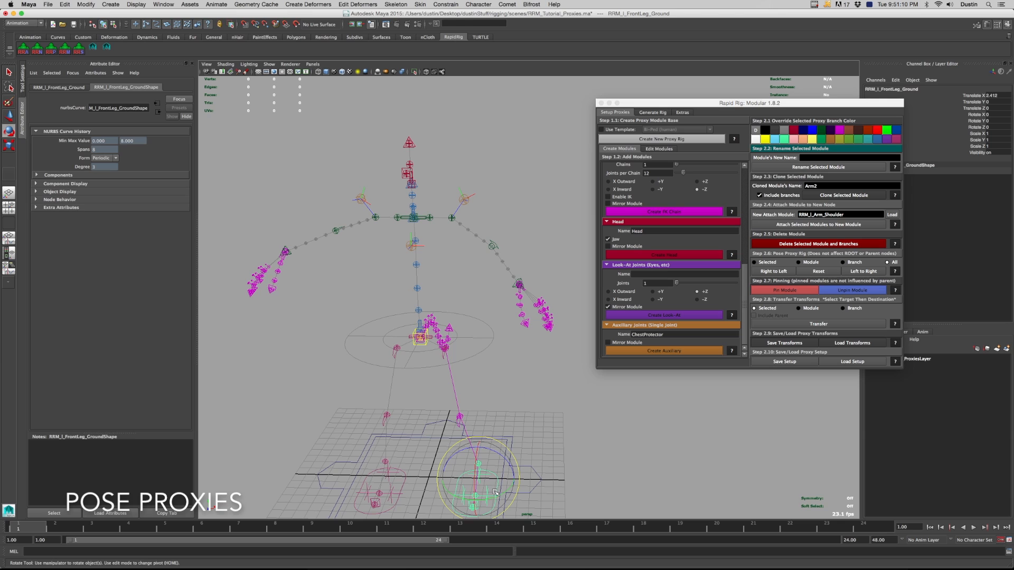
pyautogui.press('w')
pyautogui.click(459, 419)
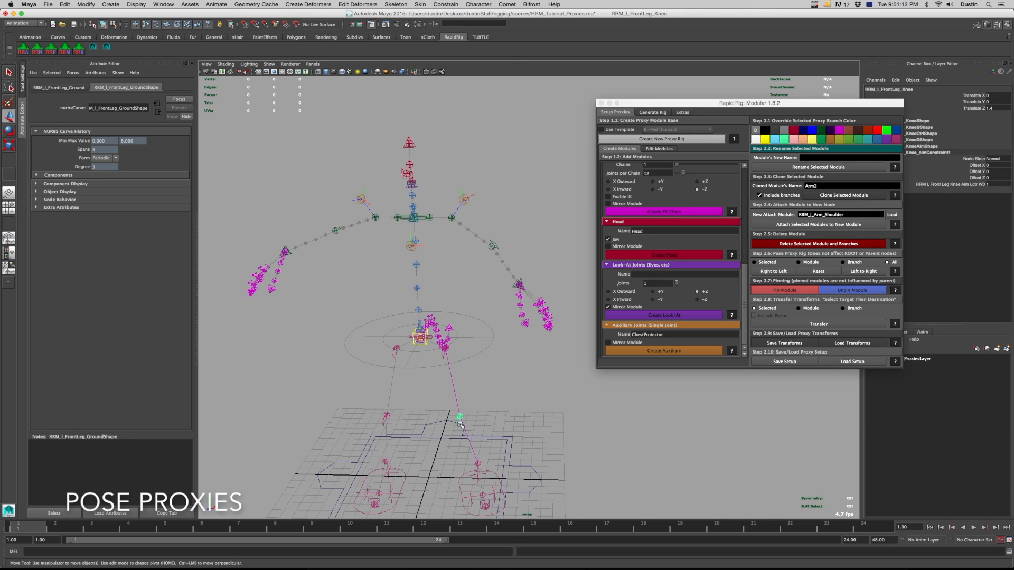
pyautogui.moveTo(460, 417); pyautogui.dragTo(463, 417)
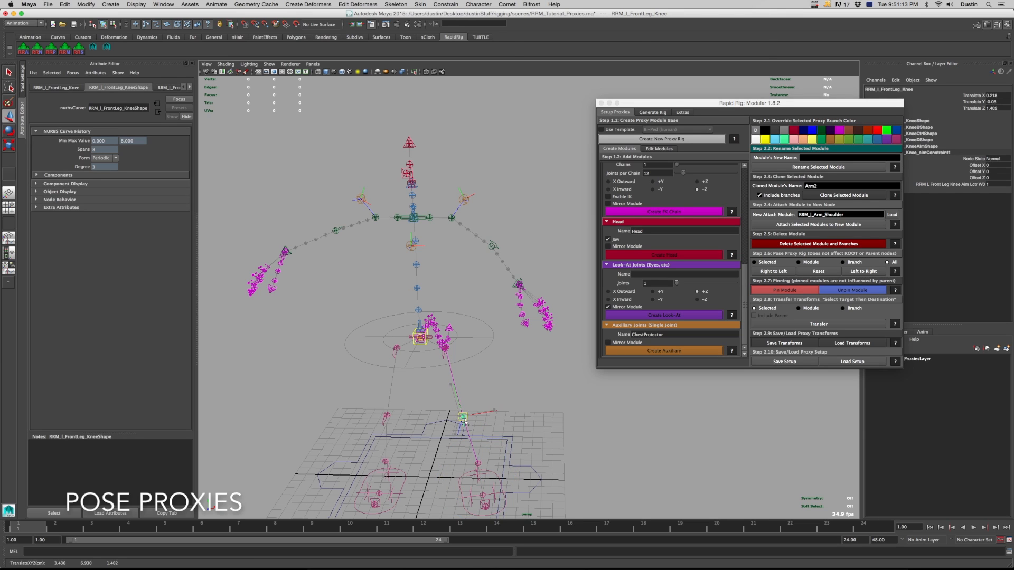
# Move the left shoulder pad proxy to about Translate X 2.05, and mirror the pose of all proxies from left to right
pyautogui.click(464, 198)
pyautogui.moveTo(463, 199); pyautogui.dragTo(478, 193)
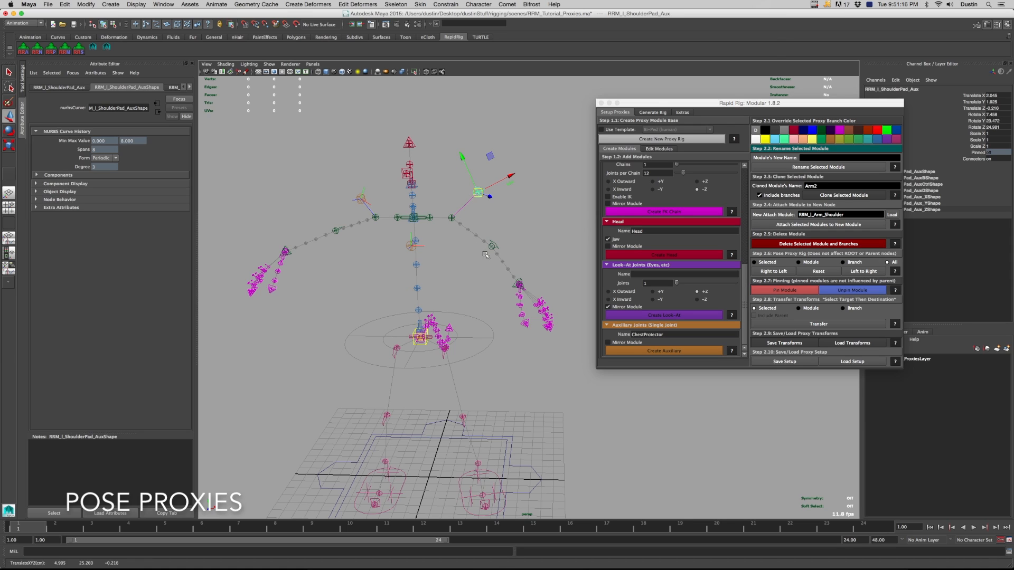
pyautogui.keyDown('alt'); pyautogui.moveTo(486, 255); pyautogui.dragTo(494, 257); pyautogui.keyUp('alt')
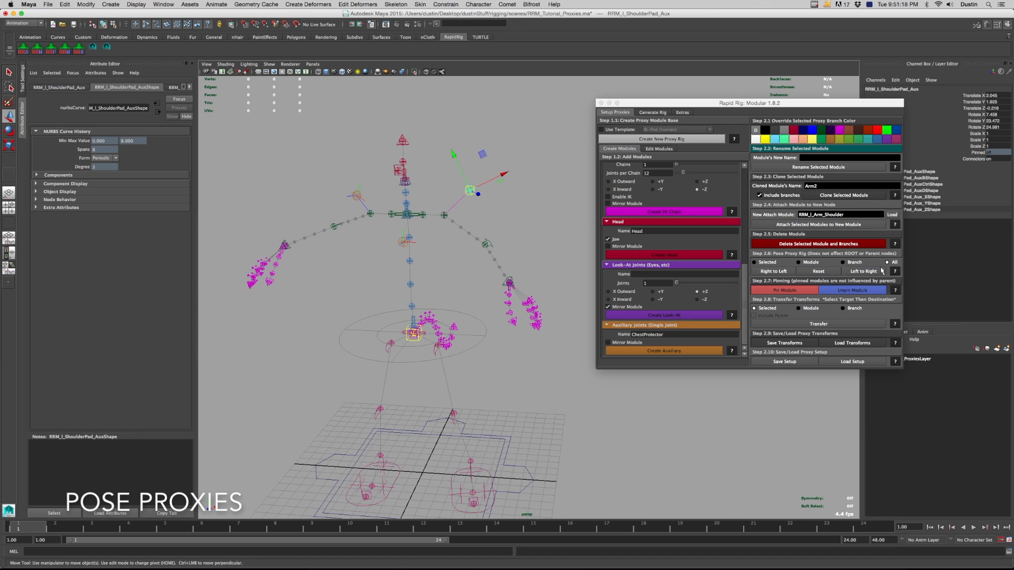
pyautogui.click(881, 271)
# Move the left arm's wrist proxy down to about Translate X -0.88 and Y -8.6
pyautogui.keyDown('alt'); pyautogui.moveTo(506, 282); pyautogui.dragTo(499, 260); pyautogui.keyUp('alt')
pyautogui.click(486, 240)
pyautogui.press('q')
pyautogui.click(504, 274)
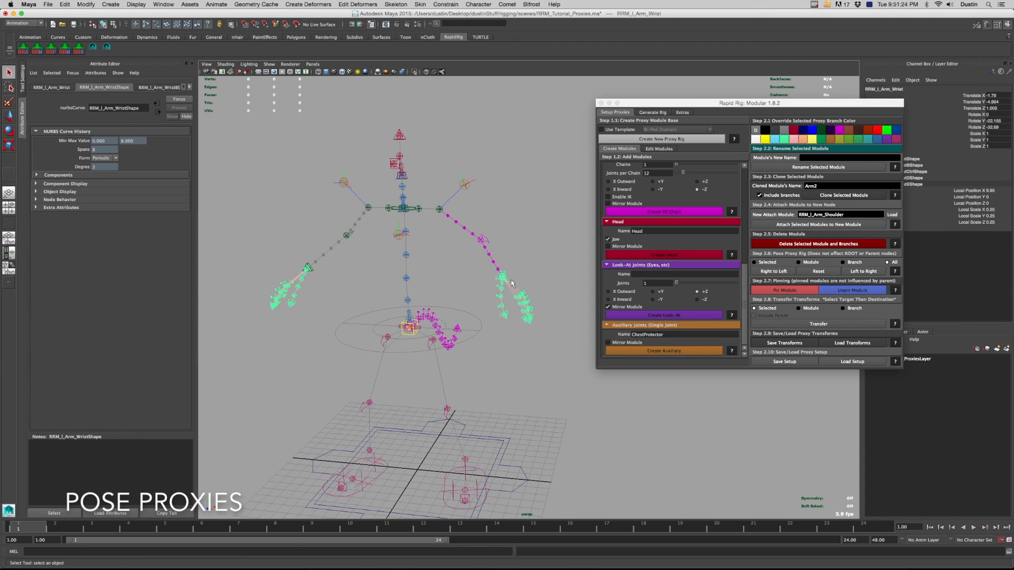
pyautogui.press('w')
pyautogui.moveTo(502, 276); pyautogui.dragTo(515, 299)
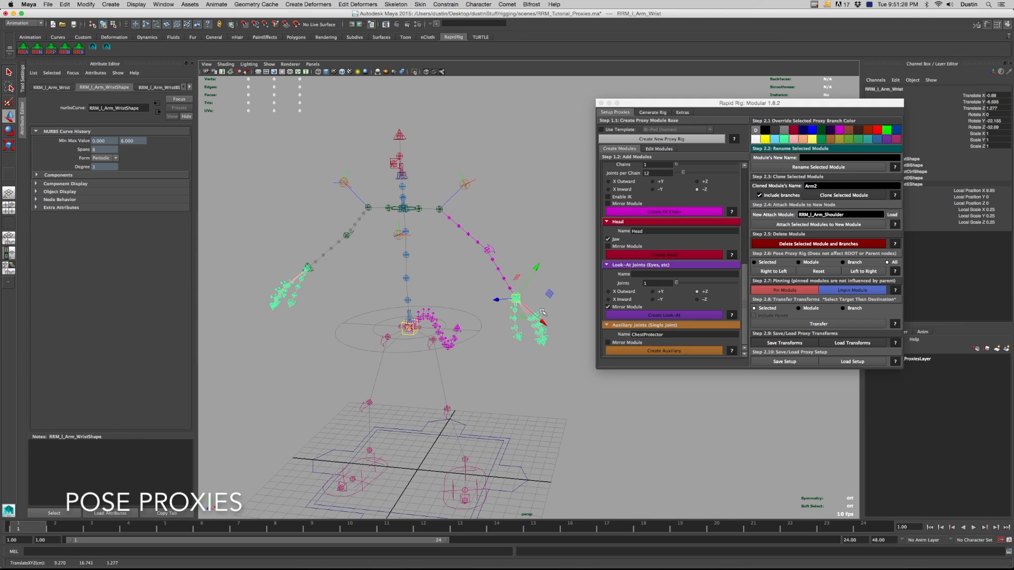
pyautogui.click(487, 250)
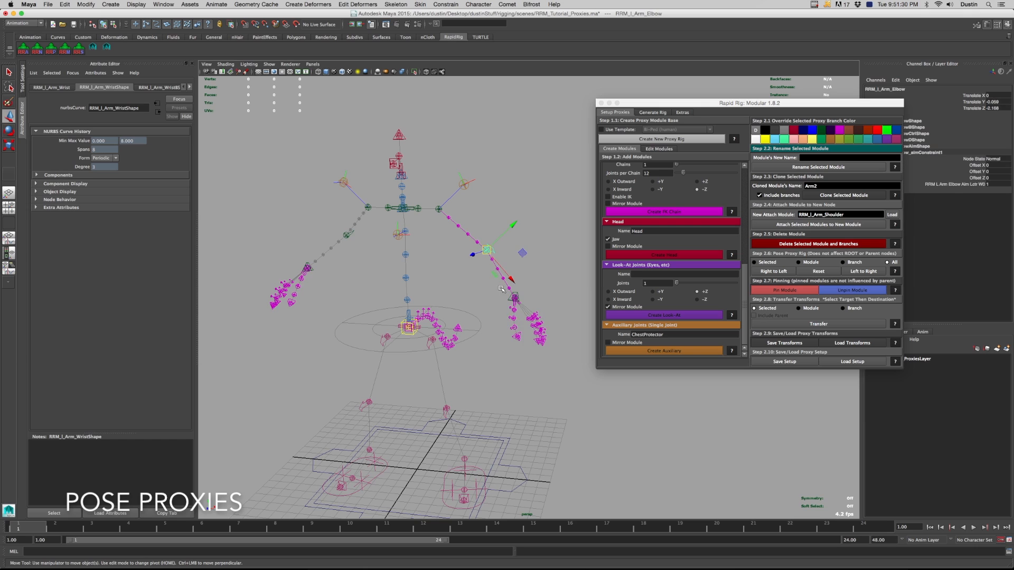
# Select the left hand's thumb and finger proxies, and scale them together
pyautogui.click(515, 310)
pyautogui.scroll(2, 515, 310)
pyautogui.press('q')
pyautogui.click(516, 305)
pyautogui.click(513, 303)
pyautogui.press('r')
pyautogui.moveTo(513, 299); pyautogui.dragTo(544, 304)
pyautogui.press('q')
pyautogui.click(524, 314)
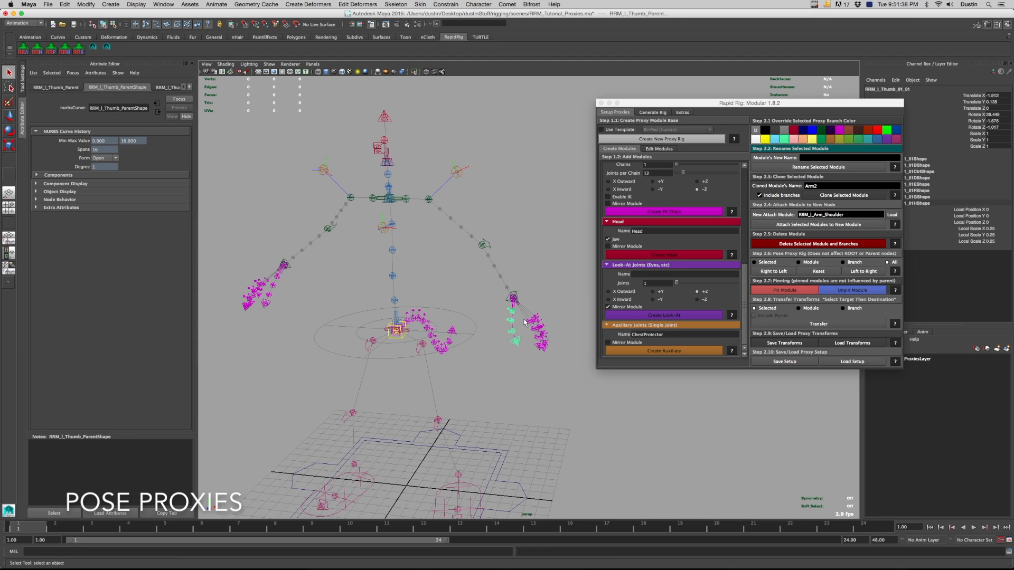
pyautogui.moveTo(535, 324); pyautogui.dragTo(552, 316)
pyautogui.press('r')
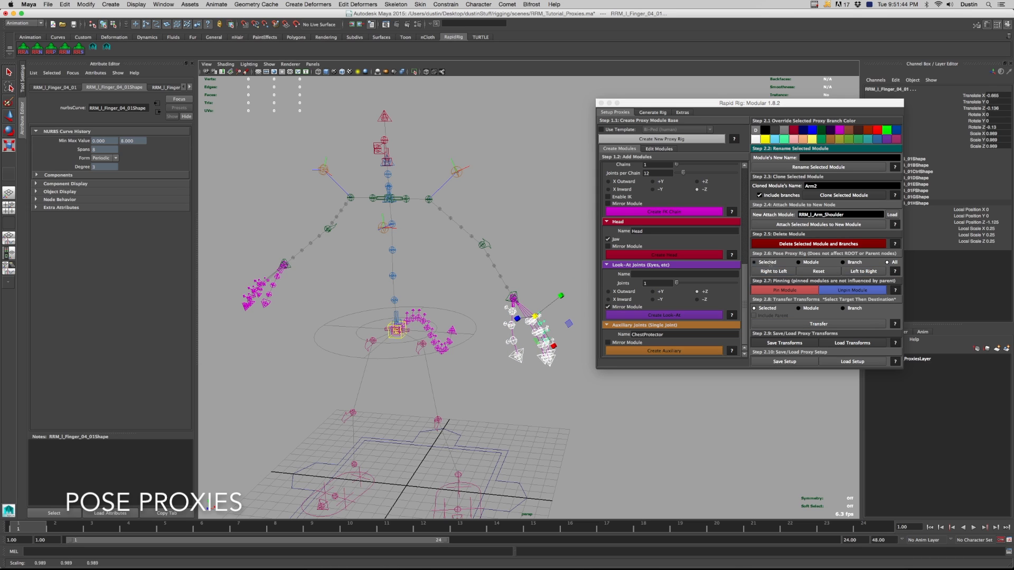
# Mirror the pose of only the selected thumb and finger proxies from left to right, and clear the selection
pyautogui.click(774, 263)
pyautogui.click(863, 270)
pyautogui.moveTo(454, 313)
pyautogui.keyDown('alt'); pyautogui.mouseDown()
pyautogui.moveTo(466, 309)
pyautogui.moveTo(453, 312)
pyautogui.mouseUp(); pyautogui.keyUp('alt')
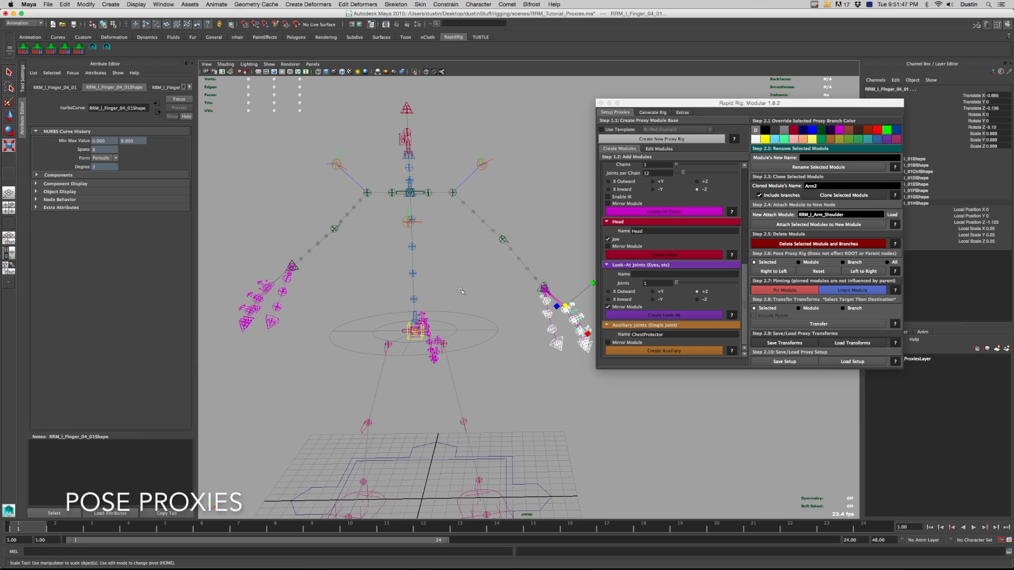
pyautogui.click(461, 291)
# Move the left arm's shoulder proxy, and raise the left shoulder pad proxy to about Translate X 2.62 and Y 3.77
pyautogui.click(544, 285)
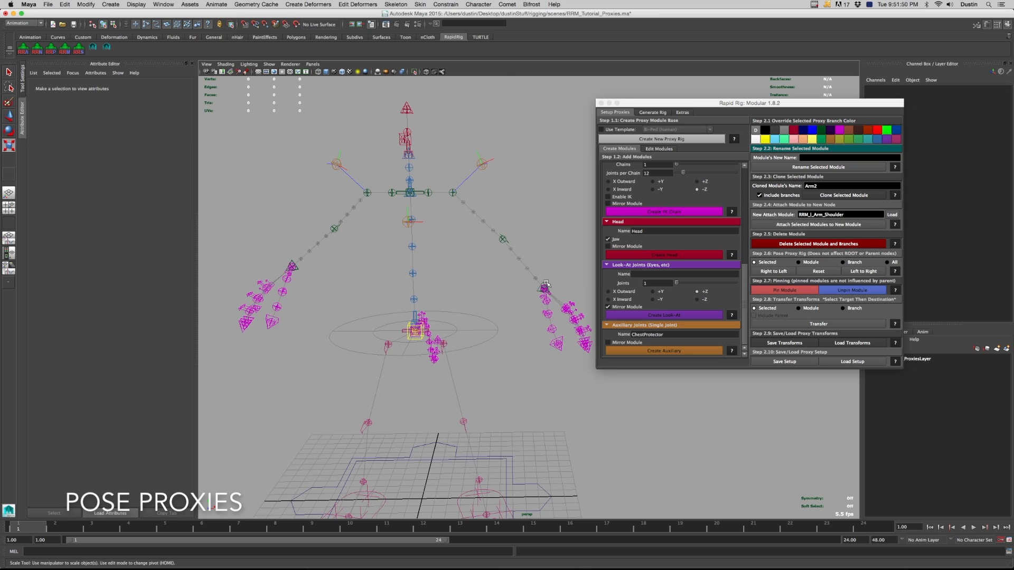
pyautogui.press('w')
pyautogui.press('q')
pyautogui.click(452, 194)
pyautogui.click(453, 197)
pyautogui.press('w')
pyautogui.moveTo(454, 198); pyautogui.dragTo(479, 160)
pyautogui.press('q')
pyautogui.click(469, 177)
pyautogui.press('w')
# Move the left front leg's ground proxy inward to about Translate X 0.2 and Z 0.41
pyautogui.keyDown('alt'); pyautogui.moveTo(473, 476); pyautogui.dragTo(490, 424, button='middle'); pyautogui.keyUp('alt')
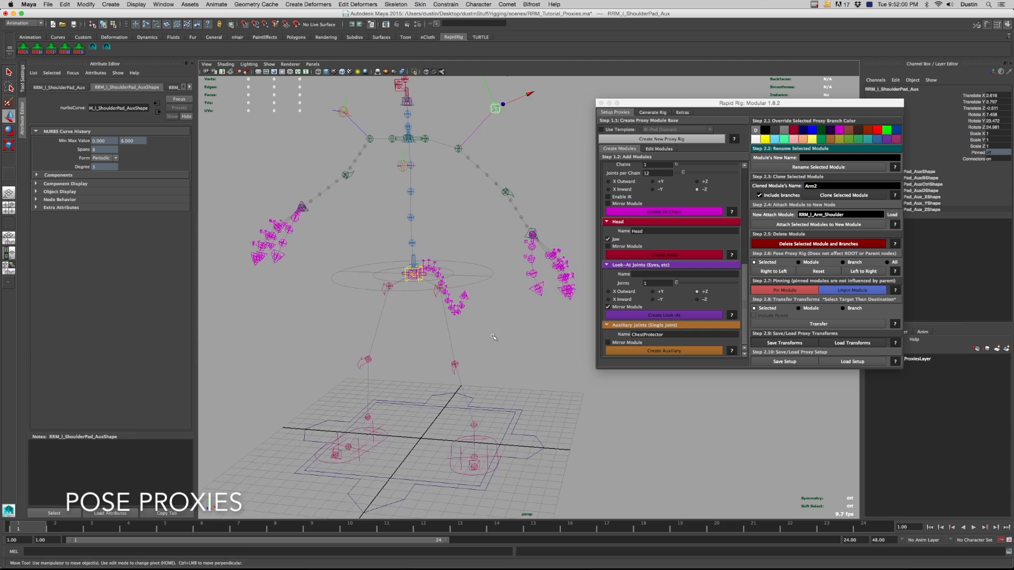
pyautogui.scroll(-2, 490, 425)
pyautogui.click(497, 419)
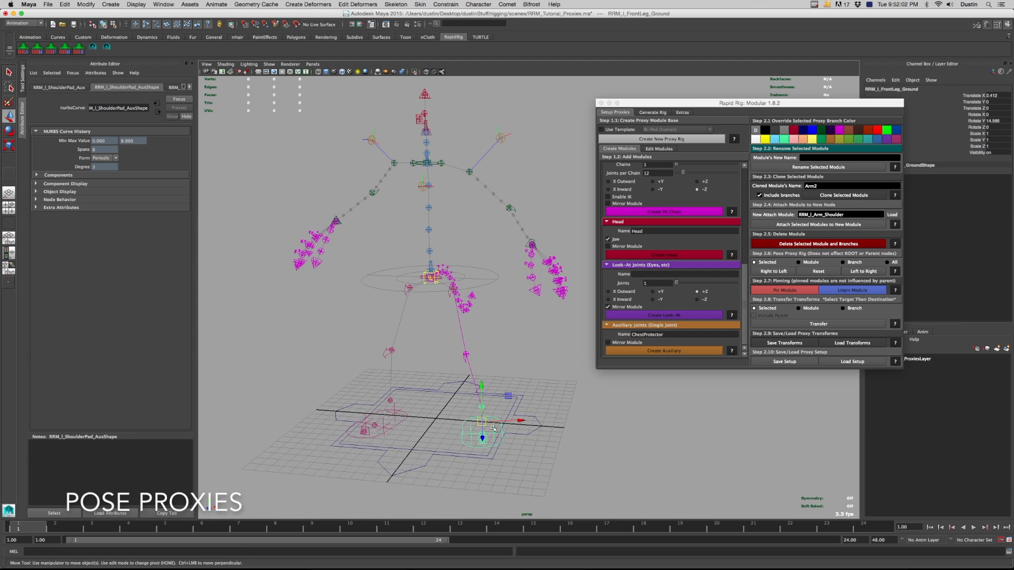
pyautogui.moveTo(487, 422); pyautogui.dragTo(469, 415)
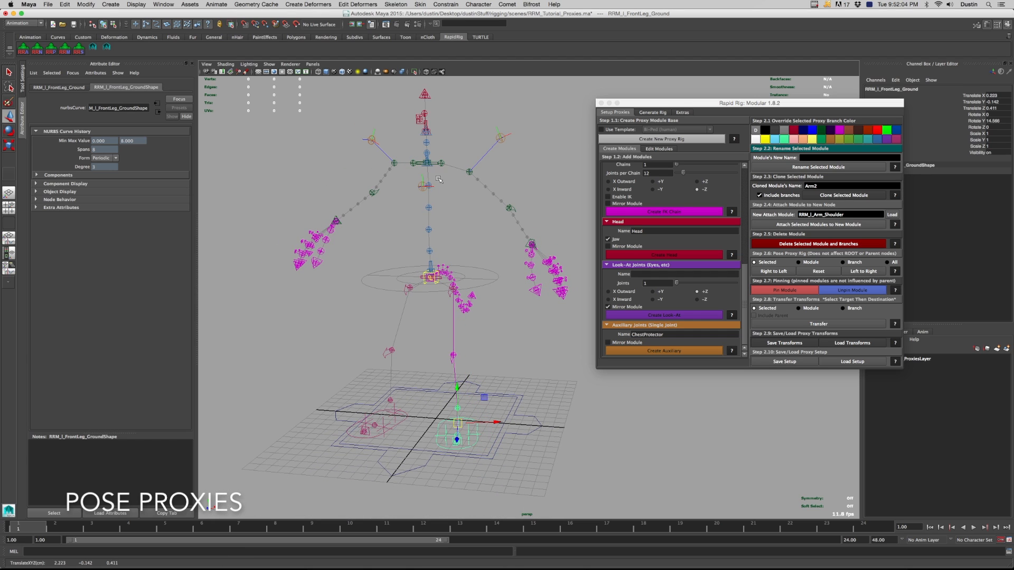
# Mirror the left arm clavicle's Branch pose from left to right, and undo it together with the front leg move
pyautogui.click(443, 162)
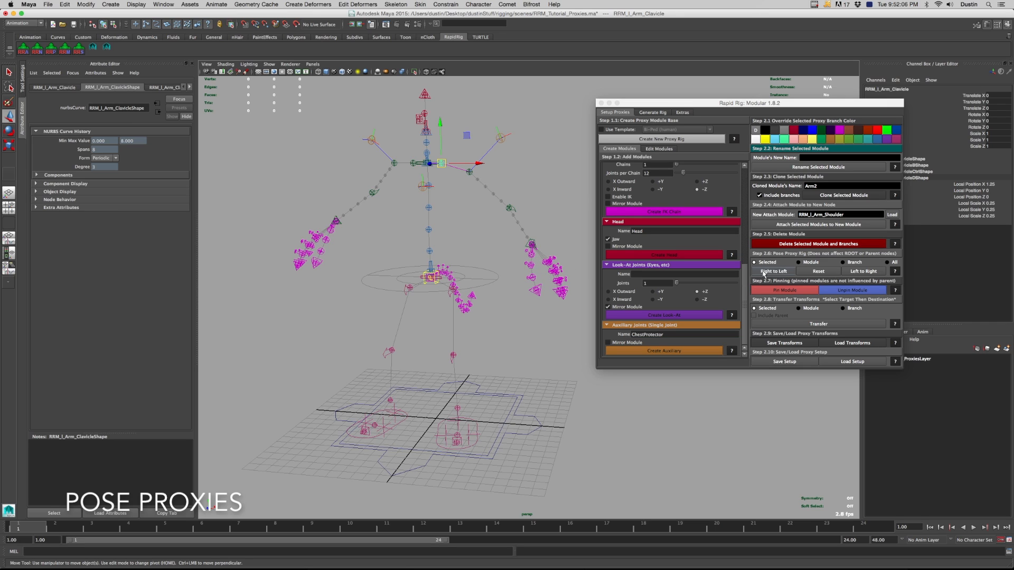
pyautogui.click(842, 263)
pyautogui.click(860, 271)
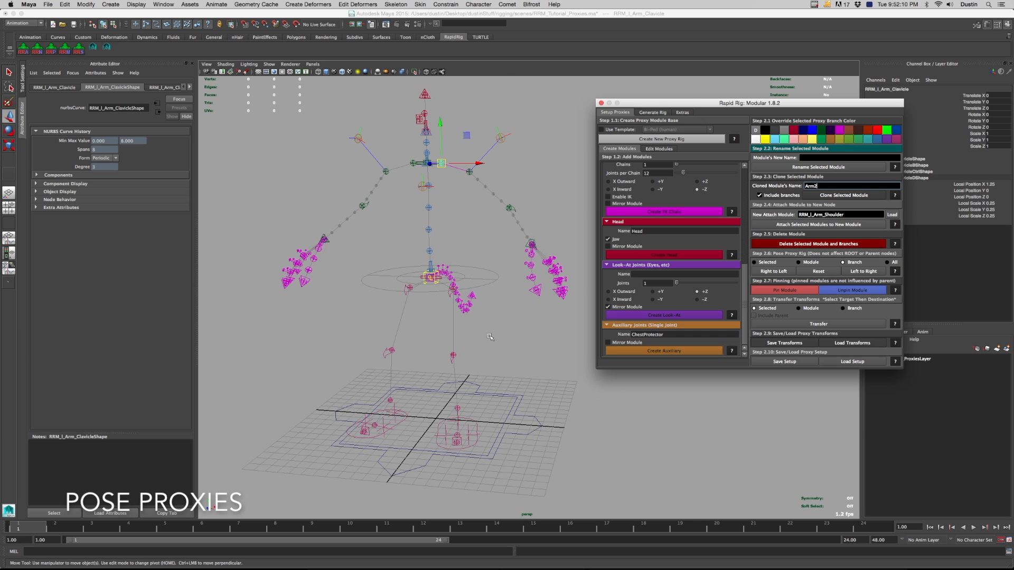
pyautogui.keyDown('alt'); pyautogui.moveTo(478, 333); pyautogui.dragTo(462, 347); pyautogui.keyUp('alt')
pyautogui.press('z')
pyautogui.press('z')
pyautogui.press('z')
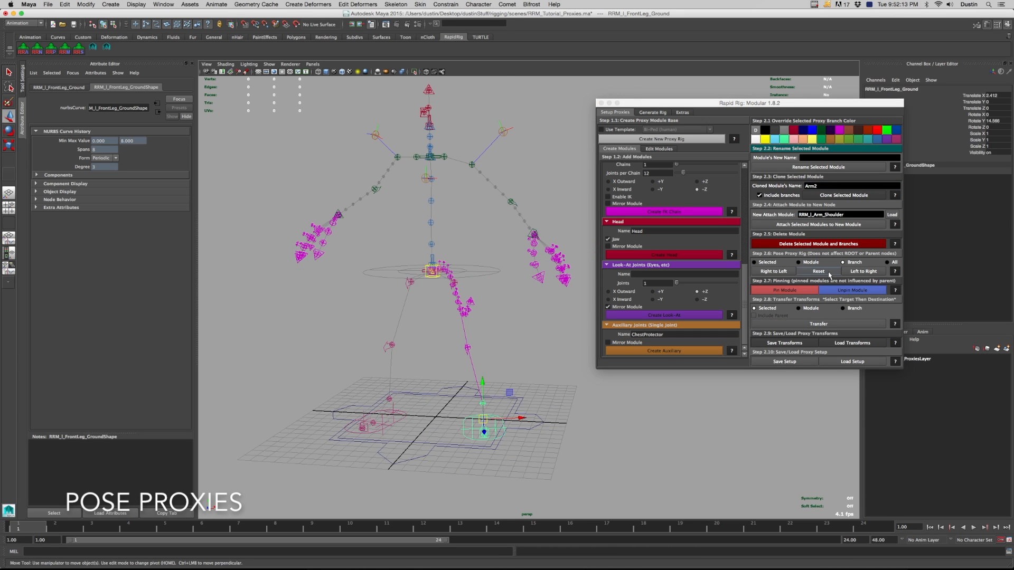
# Select the left hand's finger proxies and reset their pose with the Branch scope
pyautogui.keyDown('alt'); pyautogui.moveTo(562, 260); pyautogui.dragTo(554, 261); pyautogui.keyUp('alt')
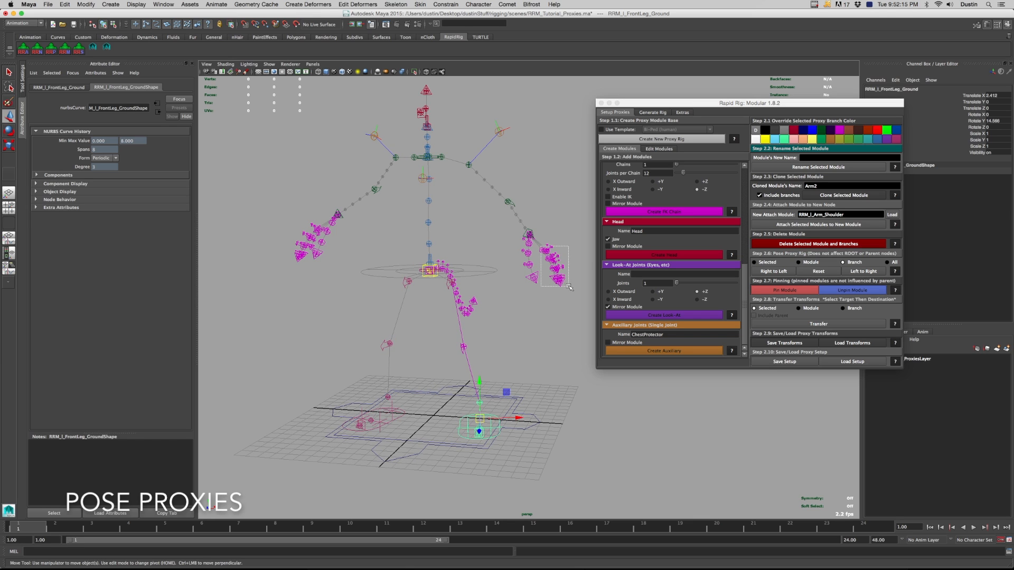
pyautogui.click(552, 261)
pyautogui.click(829, 273)
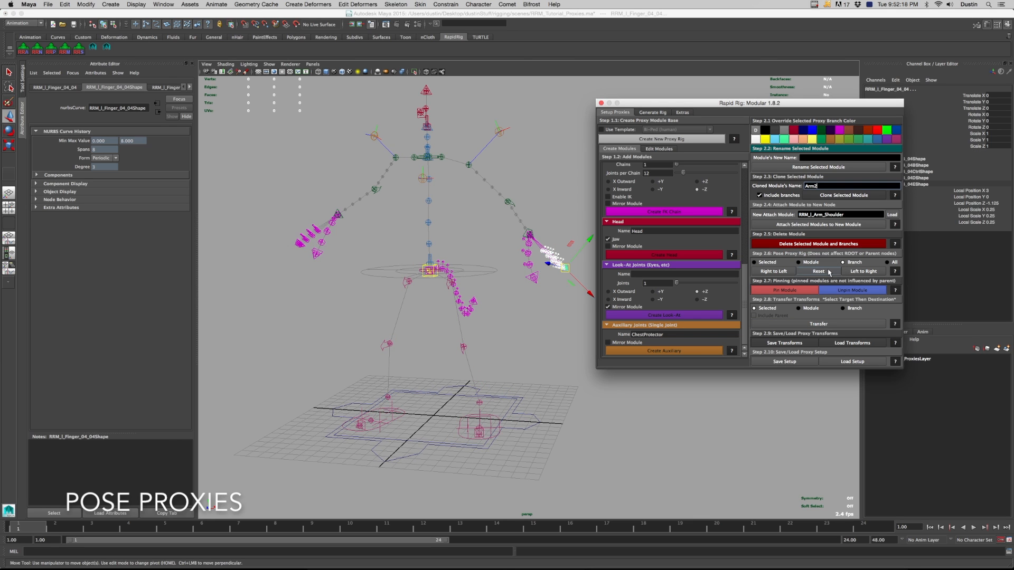
pyautogui.keyDown('alt'); pyautogui.moveTo(509, 270); pyautogui.dragTo(447, 291); pyautogui.keyUp('alt')
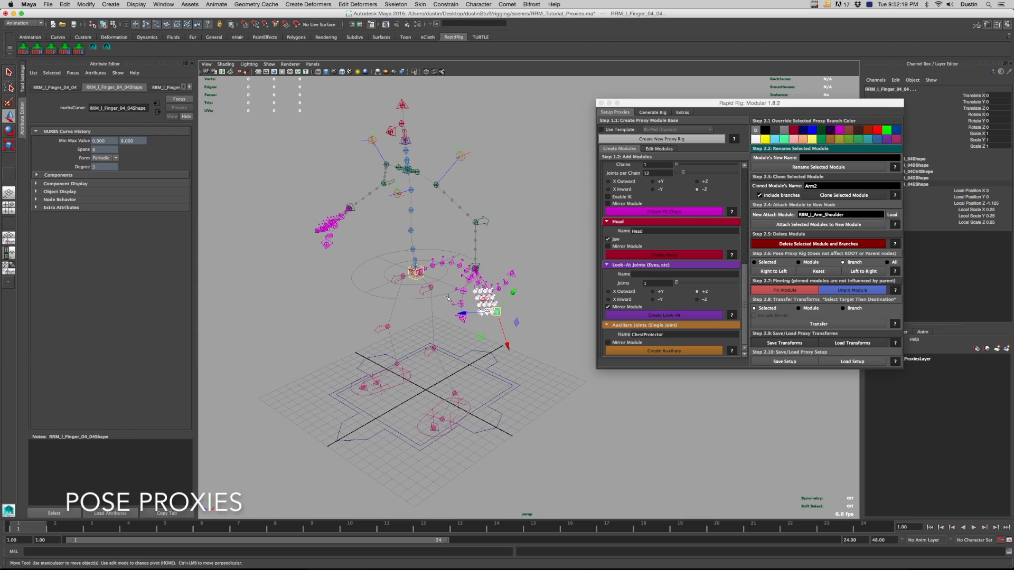
pyautogui.moveTo(504, 310); pyautogui.dragTo(496, 295)
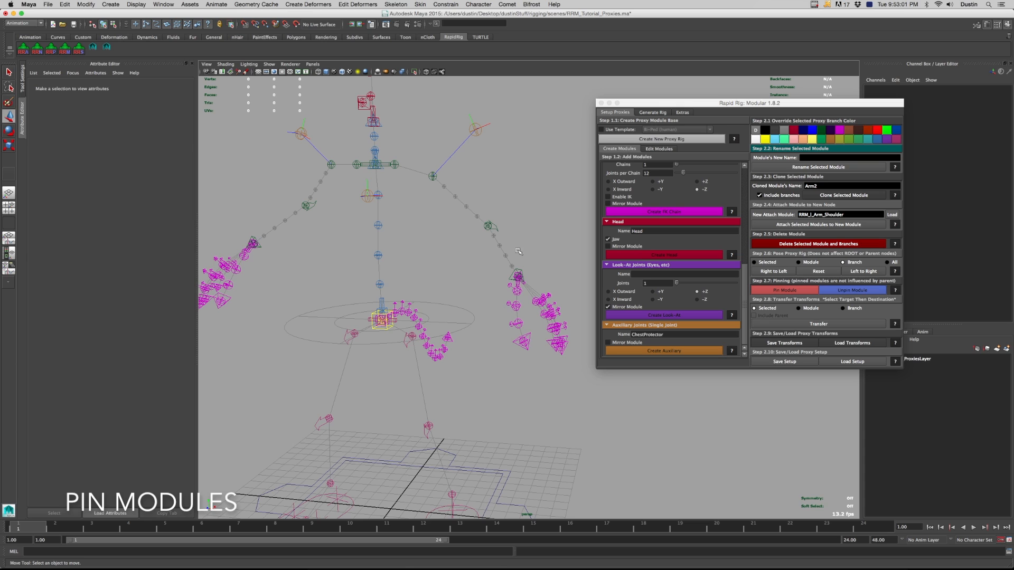
# Try moving a proxy at the upper end of the spine, and undo the move
pyautogui.click(384, 169)
pyautogui.moveTo(371, 120); pyautogui.dragTo(372, 135)
pyautogui.press('z')
# Select the left and right arm modules' parent proxies and pin both modules
pyautogui.keyDown('alt'); pyautogui.moveTo(353, 142); pyautogui.dragTo(365, 145, button='right'); pyautogui.keyUp('alt')
pyautogui.keyDown('alt'); pyautogui.moveTo(365, 145); pyautogui.dragTo(391, 170, button='middle'); pyautogui.keyUp('alt')
pyautogui.press('q')
pyautogui.click(390, 170)
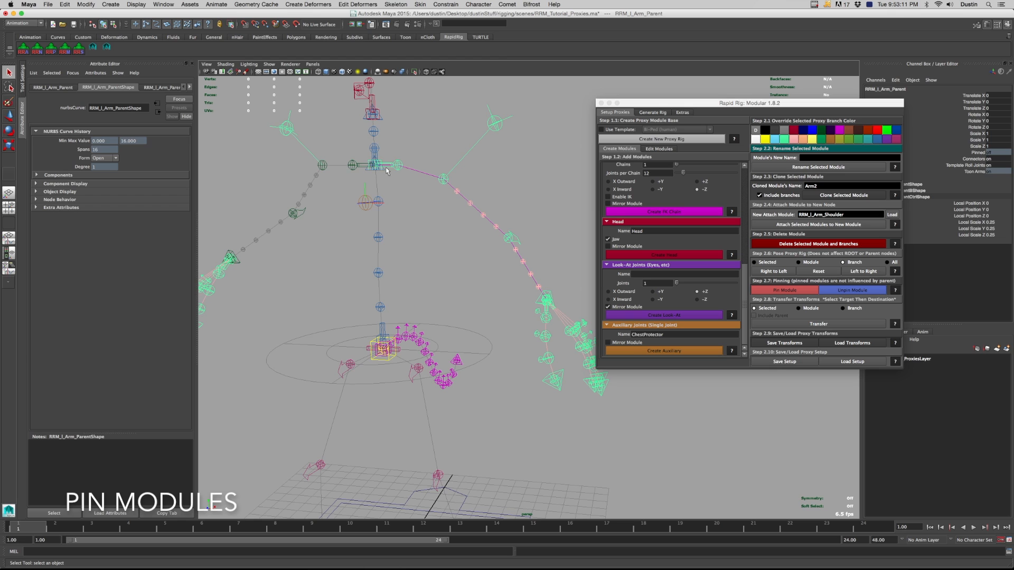
pyautogui.moveTo(803, 106); pyautogui.dragTo(758, 86)
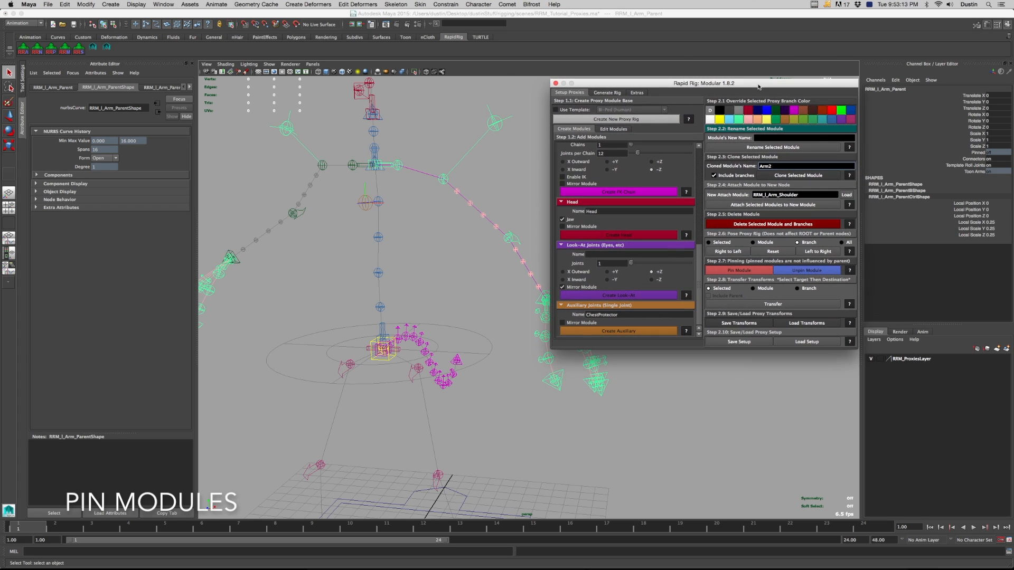
pyautogui.click(363, 168)
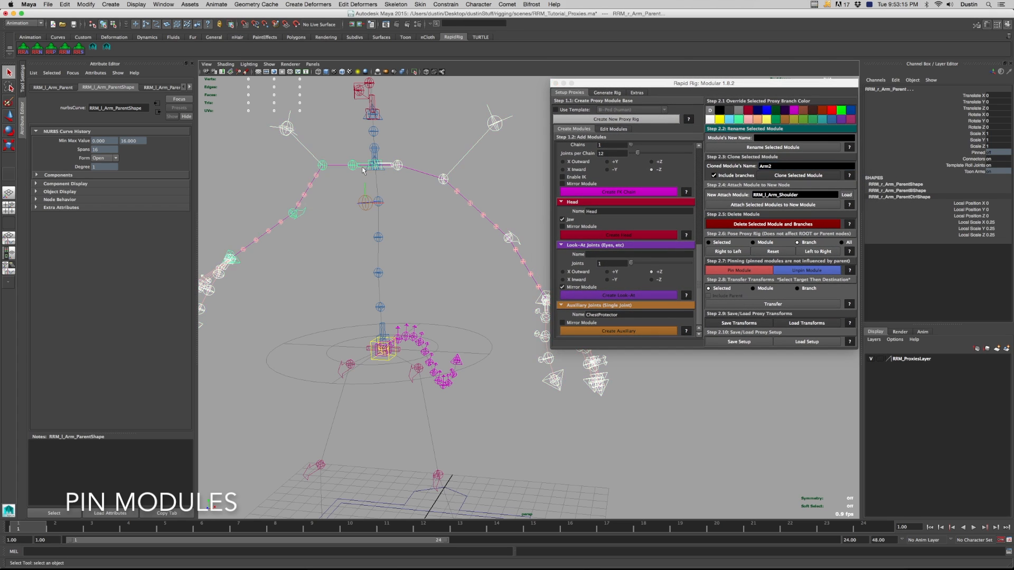
pyautogui.click(745, 272)
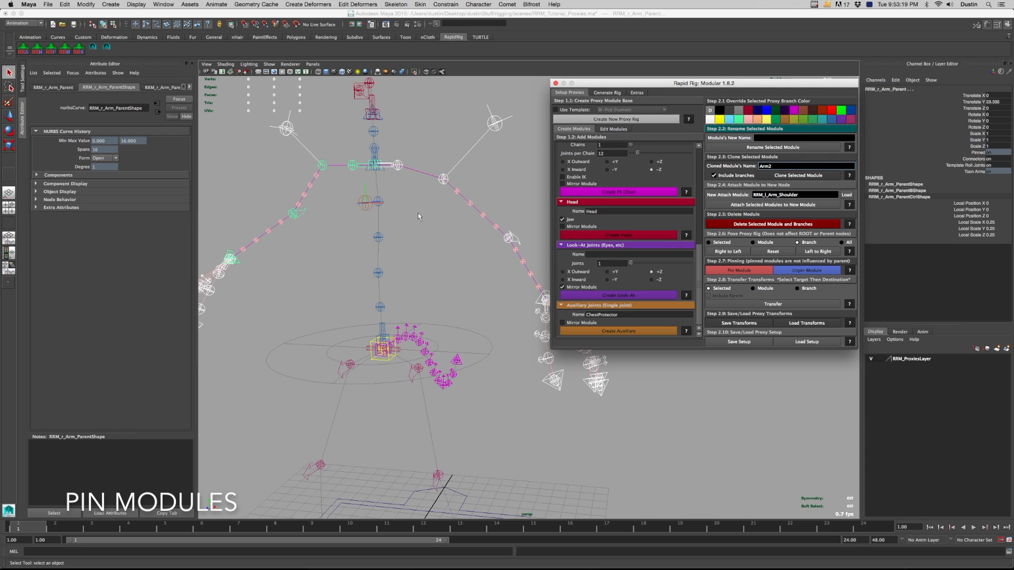
# Raise the spine's top proxy to about Translate Y 1.8
pyautogui.click(376, 175)
pyautogui.press('w')
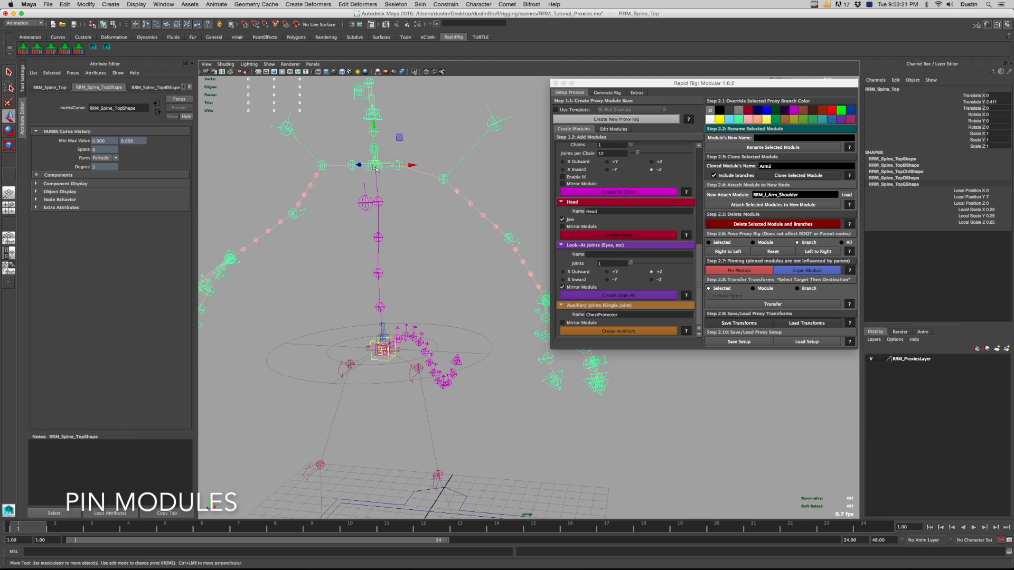
pyautogui.moveTo(378, 188); pyautogui.dragTo(375, 140)
pyautogui.press('q')
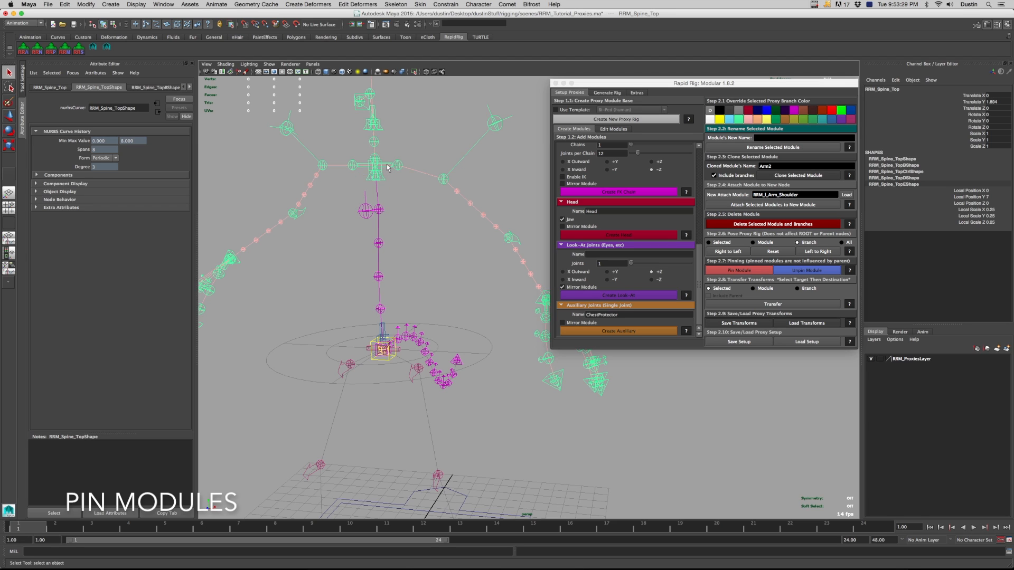
# Unpin the left and right arm modules, and try moving the spine's top proxy
pyautogui.click(381, 167)
pyautogui.click(363, 171)
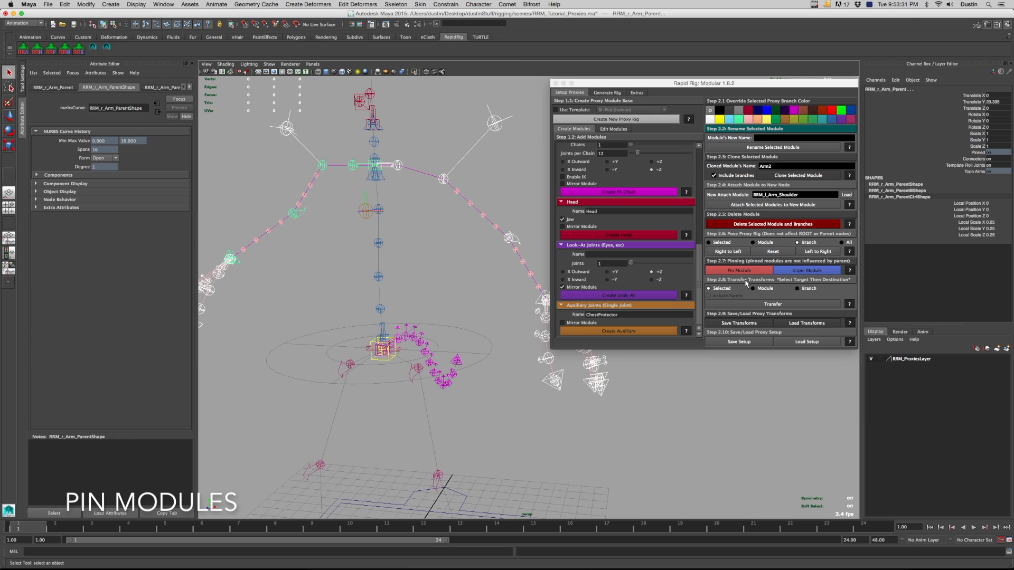
pyautogui.click(807, 272)
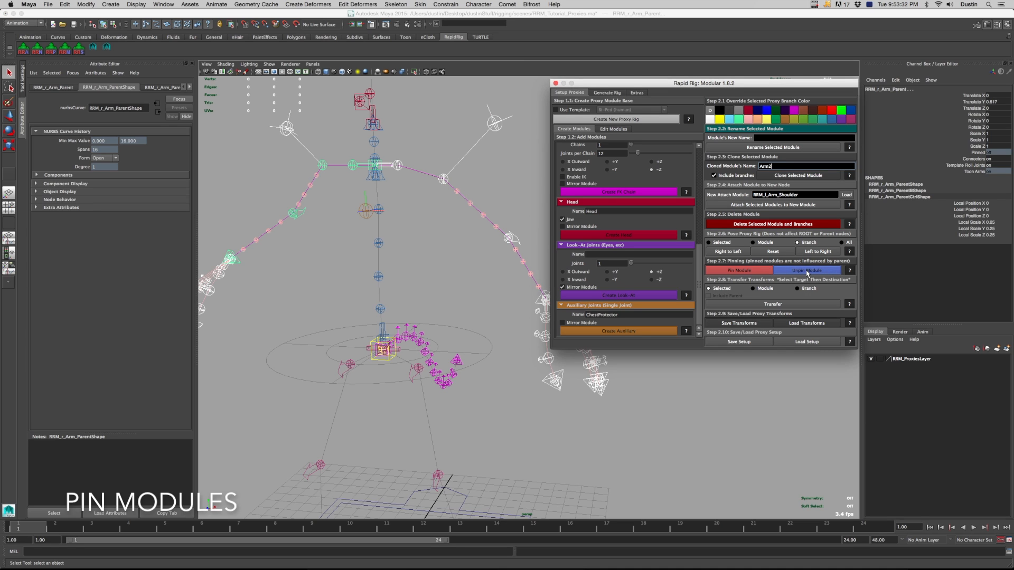
pyautogui.click(380, 178)
pyautogui.press('w')
pyautogui.moveTo(372, 157); pyautogui.dragTo(371, 156)
pyautogui.keyDown('alt'); pyautogui.moveTo(427, 205); pyautogui.dragTo(401, 205, button='right'); pyautogui.keyUp('alt')
pyautogui.keyDown('alt'); pyautogui.moveTo(477, 205); pyautogui.dragTo(455, 203, button='middle'); pyautogui.keyUp('alt')
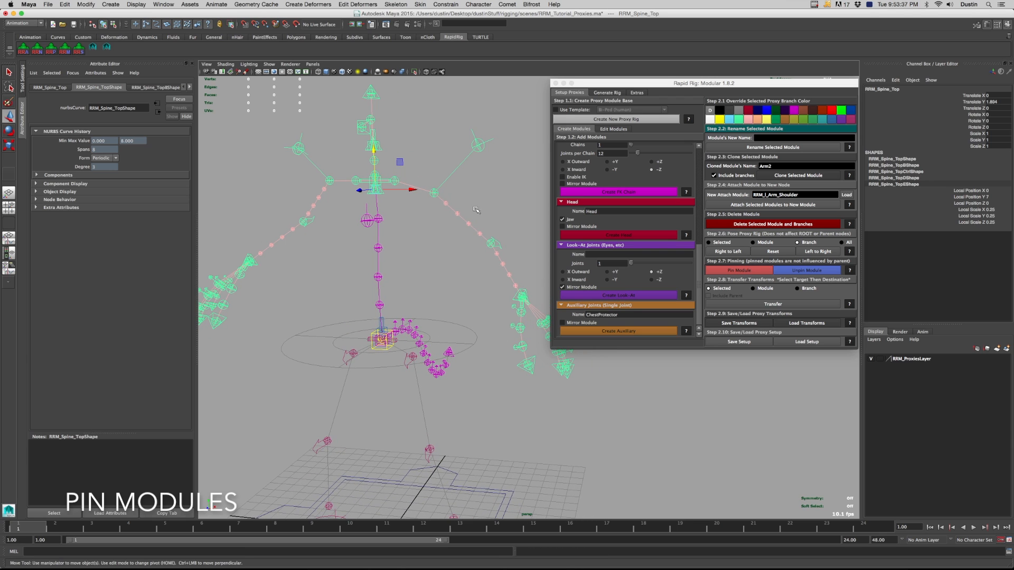
# Pin the left shoulder pad module, try moving the left shoulder proxy inward, and undo that move
pyautogui.click(478, 144)
pyautogui.click(759, 272)
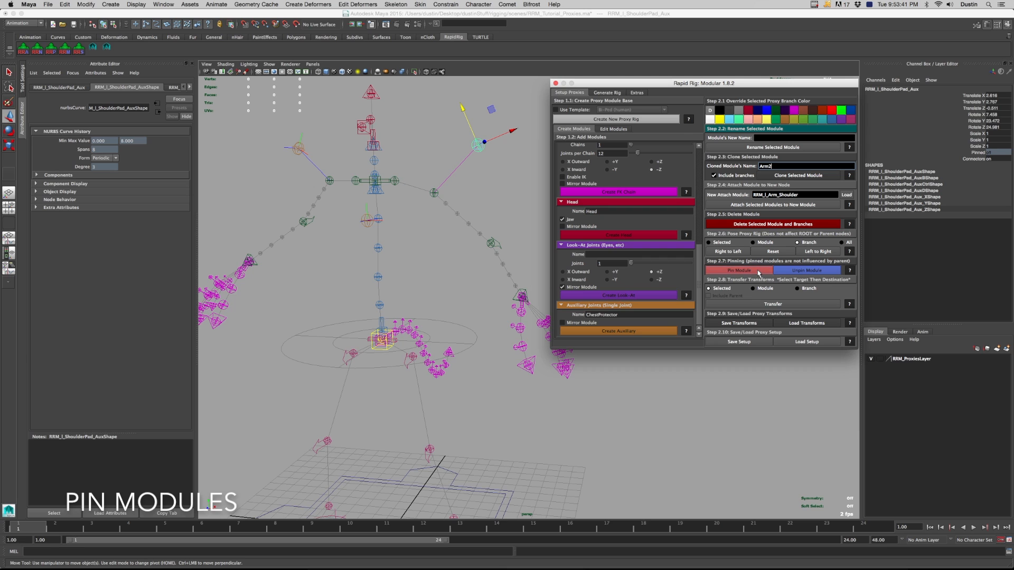
pyautogui.click(435, 193)
pyautogui.moveTo(436, 194); pyautogui.dragTo(423, 194)
pyautogui.press('super+z')
pyautogui.click(483, 191)
pyautogui.keyDown('alt'); pyautogui.moveTo(430, 197); pyautogui.dragTo(444, 200, button='right'); pyautogui.keyUp('alt')
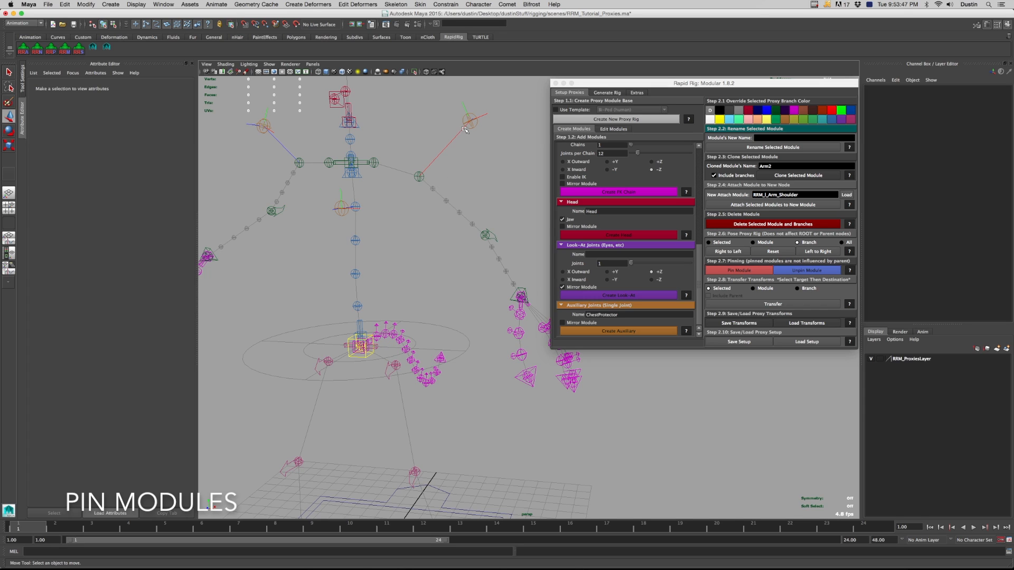
# Select the left shoulder proxy and its shoulder pad proxy in turn
pyautogui.click(422, 175)
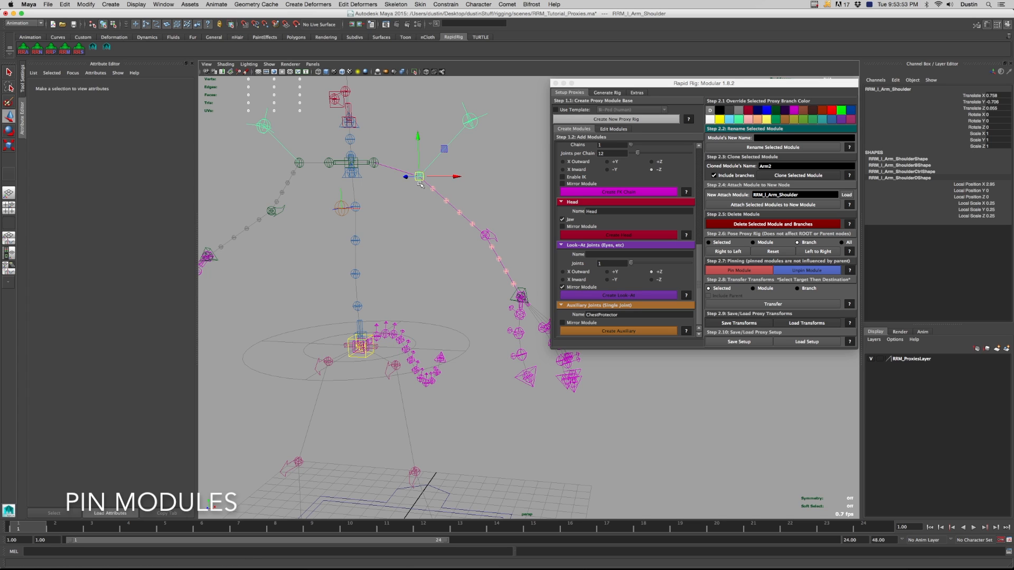
pyautogui.click(471, 124)
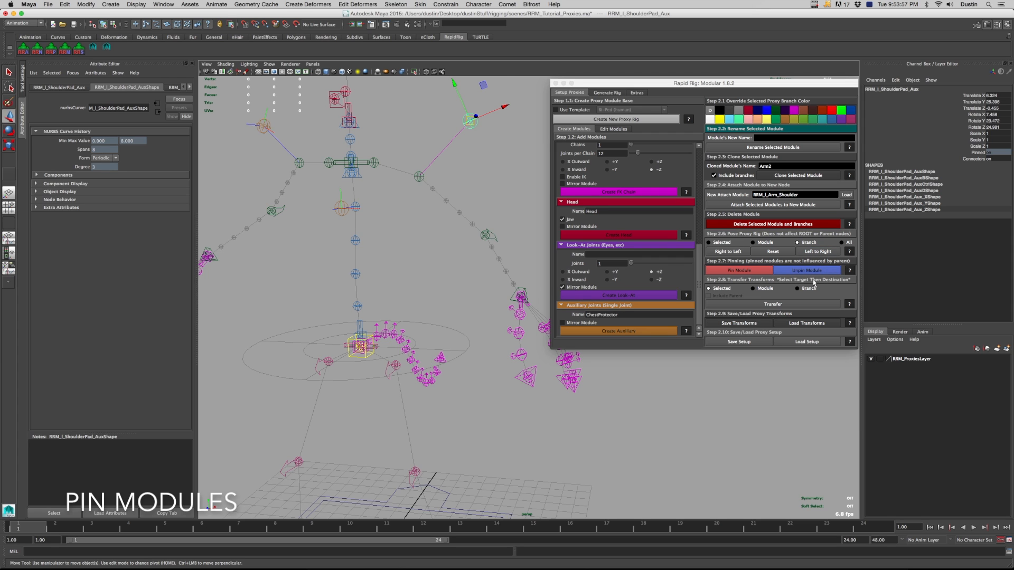
pyautogui.click(423, 181)
pyautogui.click(422, 181)
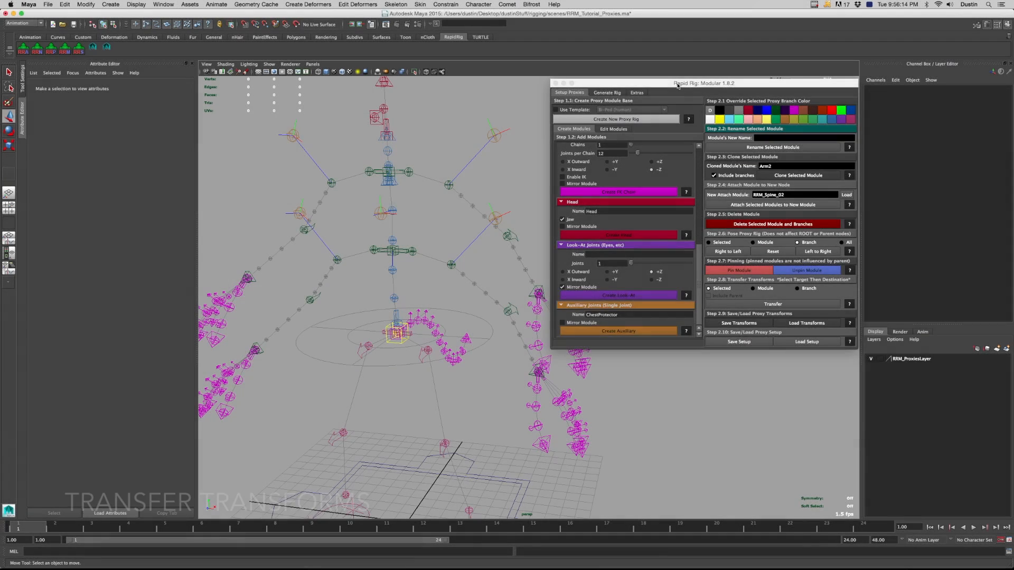
# Reshape the upper left arm by moving its wrist and elbow proxies outward and its shoulder pad to about Translate X 3.32
pyautogui.moveTo(677, 86); pyautogui.dragTo(725, 88)
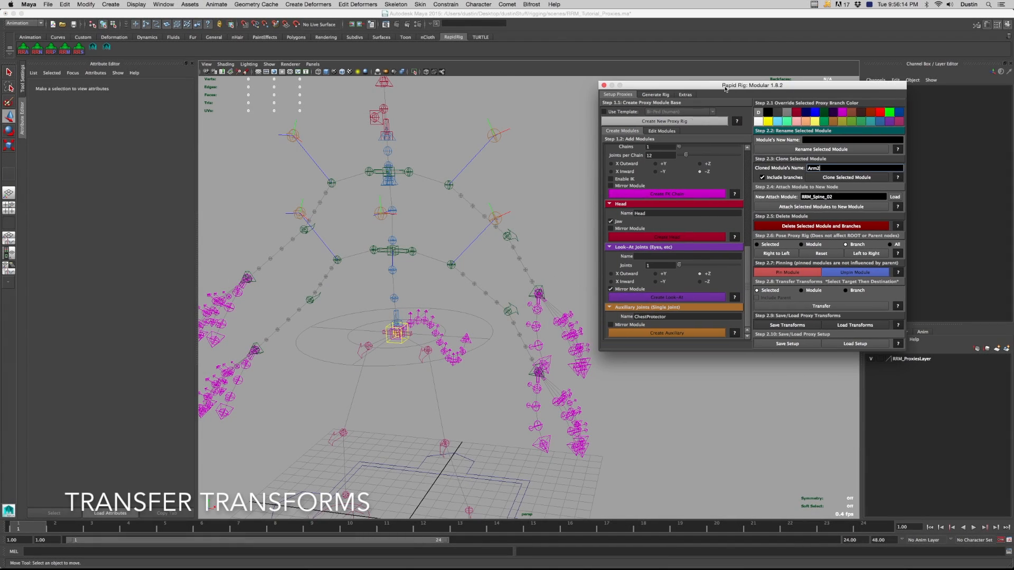
pyautogui.click(504, 255)
pyautogui.moveTo(504, 256)
pyautogui.keyDown('alt'); pyautogui.mouseDown()
pyautogui.moveTo(479, 244)
pyautogui.moveTo(509, 241)
pyautogui.moveTo(499, 247)
pyautogui.mouseUp(); pyautogui.keyUp('alt')
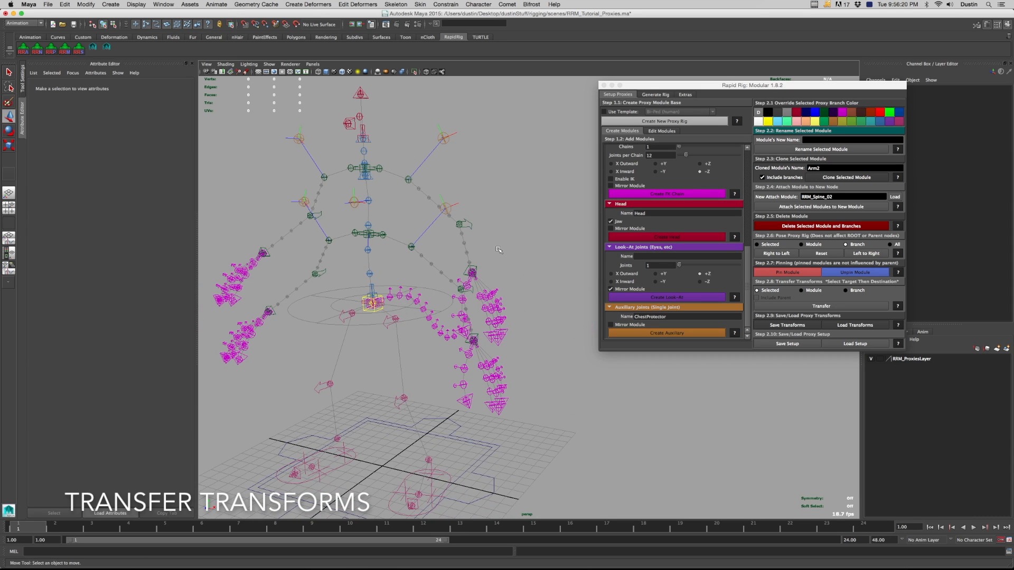
pyautogui.click(477, 268)
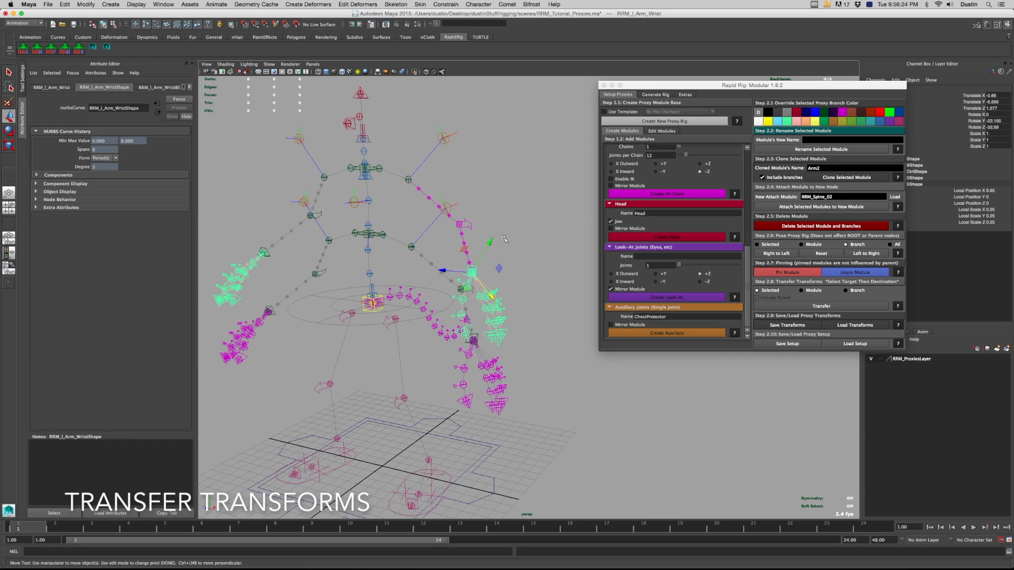
pyautogui.moveTo(472, 272); pyautogui.dragTo(491, 301)
pyautogui.keyDown('alt'); pyautogui.moveTo(470, 198); pyautogui.dragTo(483, 207); pyautogui.keyUp('alt')
pyautogui.click(469, 211)
pyautogui.keyDown('alt'); pyautogui.moveTo(472, 336); pyautogui.dragTo(449, 248); pyautogui.keyUp('alt')
pyautogui.click(428, 191)
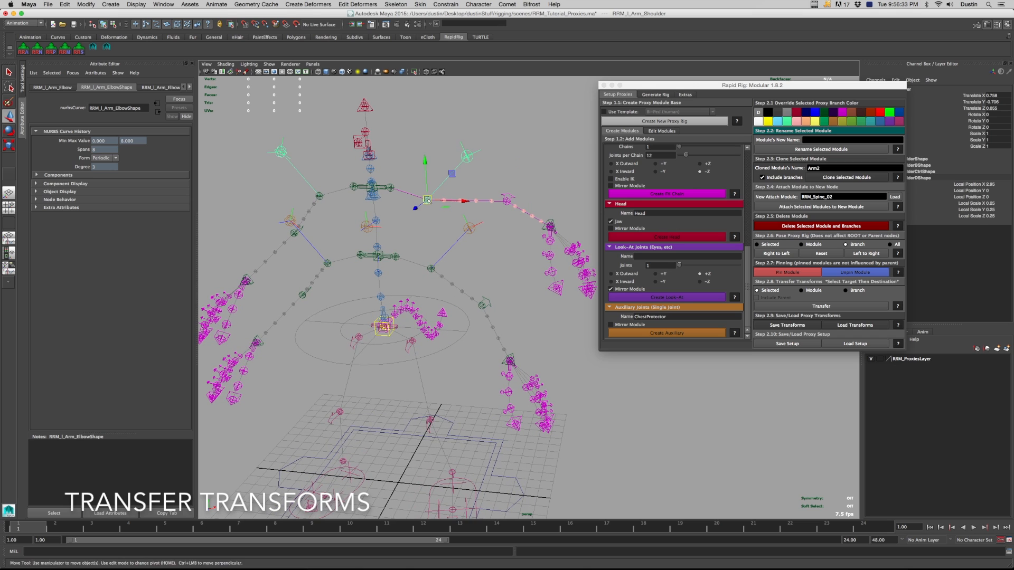
pyautogui.click(468, 148)
pyautogui.moveTo(469, 149); pyautogui.dragTo(483, 131)
# Mirror the proxy pose from left to right with the All scope
pyautogui.keyDown('alt'); pyautogui.moveTo(457, 240); pyautogui.dragTo(488, 219); pyautogui.keyUp('alt')
pyautogui.click(891, 244)
pyautogui.click(873, 254)
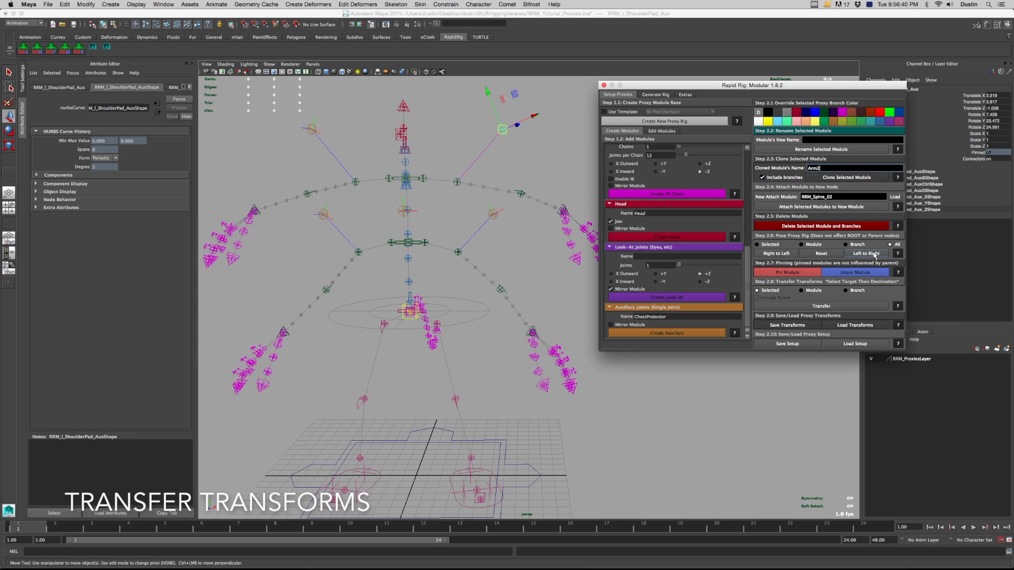
pyautogui.keyDown('alt'); pyautogui.moveTo(550, 288); pyautogui.dragTo(521, 290); pyautogui.keyUp('alt')
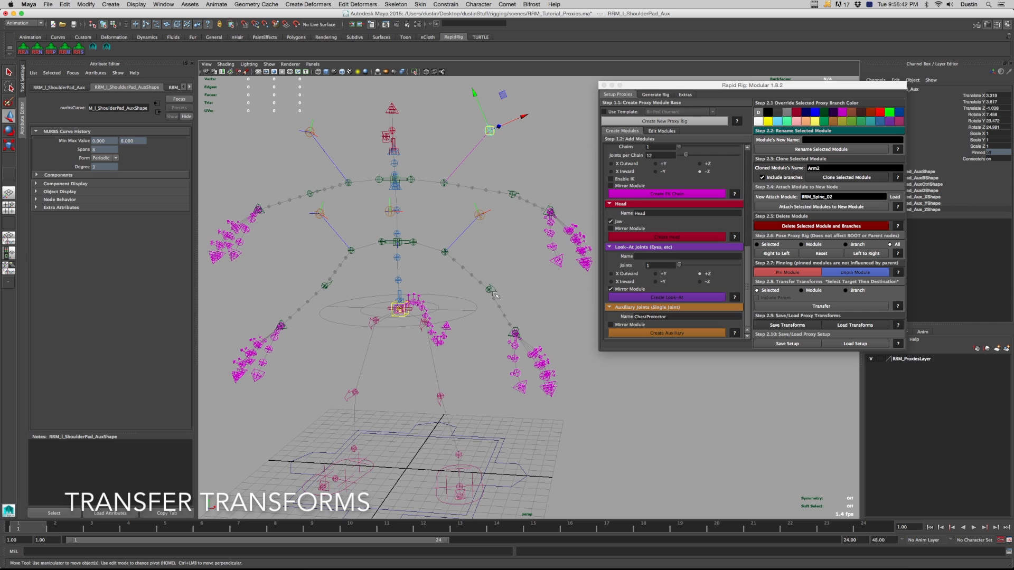
# Try moving the lower left arm's wrist proxy, and undo the move
pyautogui.click(517, 332)
pyautogui.moveTo(531, 327); pyautogui.dragTo(533, 327)
pyautogui.press('super+z')
pyautogui.keyDown('alt'); pyautogui.moveTo(562, 236); pyautogui.dragTo(584, 268); pyautogui.keyUp('alt')
pyautogui.click(487, 260)
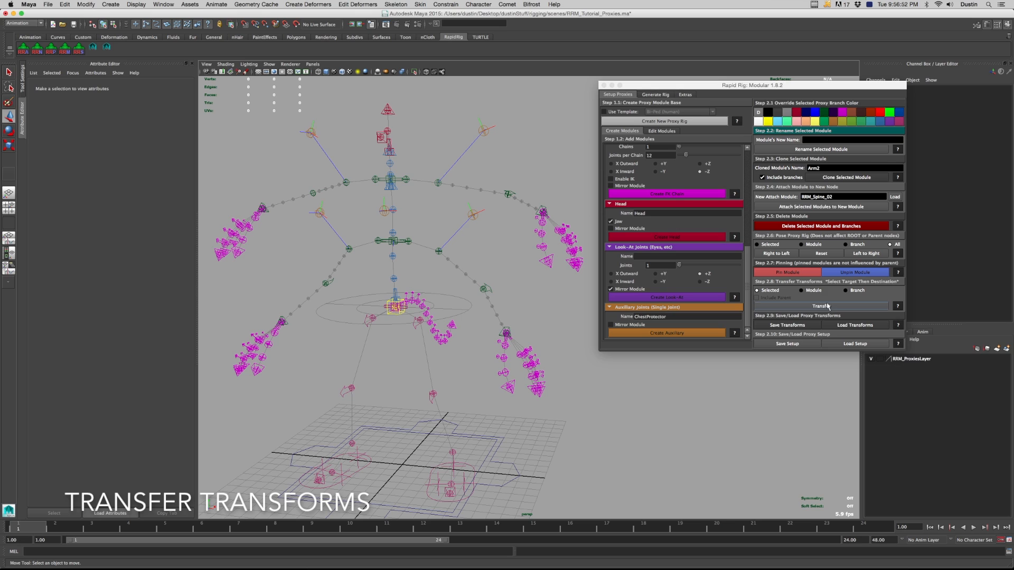
# Transfer the upper left arm's transforms to the lower left arm with the Module scope, using their parent proxies
pyautogui.click(808, 291)
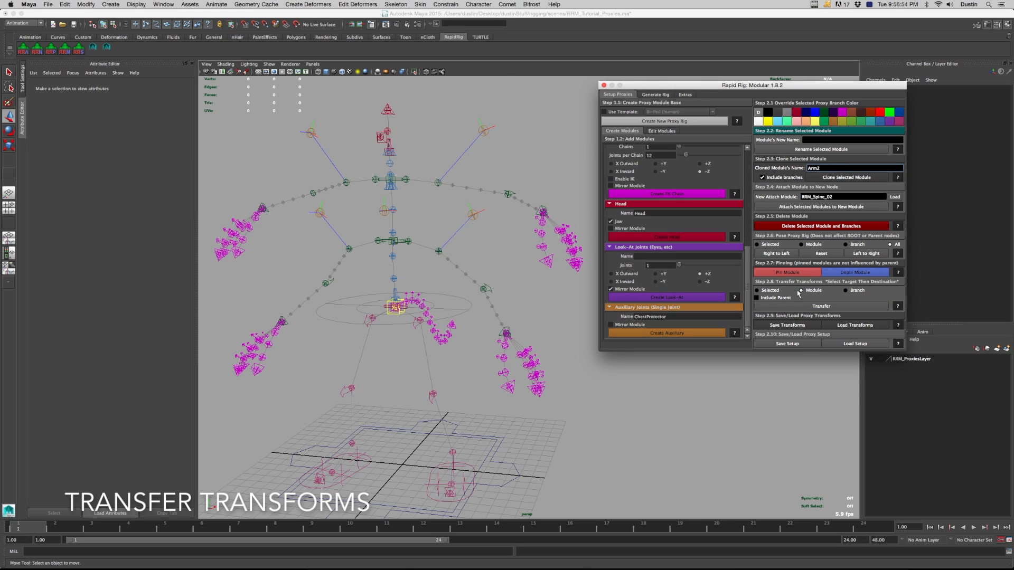
pyautogui.click(507, 196)
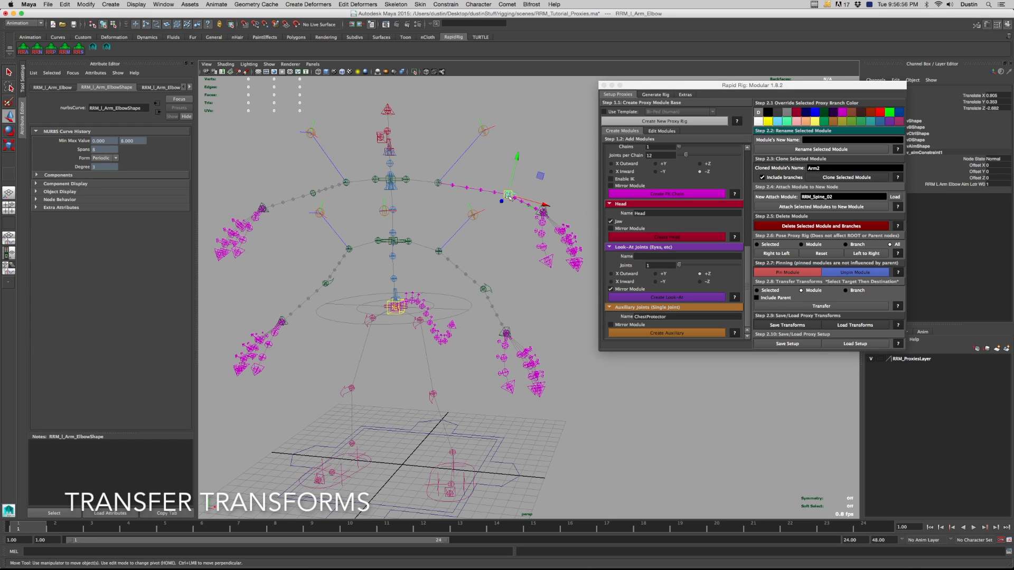
pyautogui.click(402, 180)
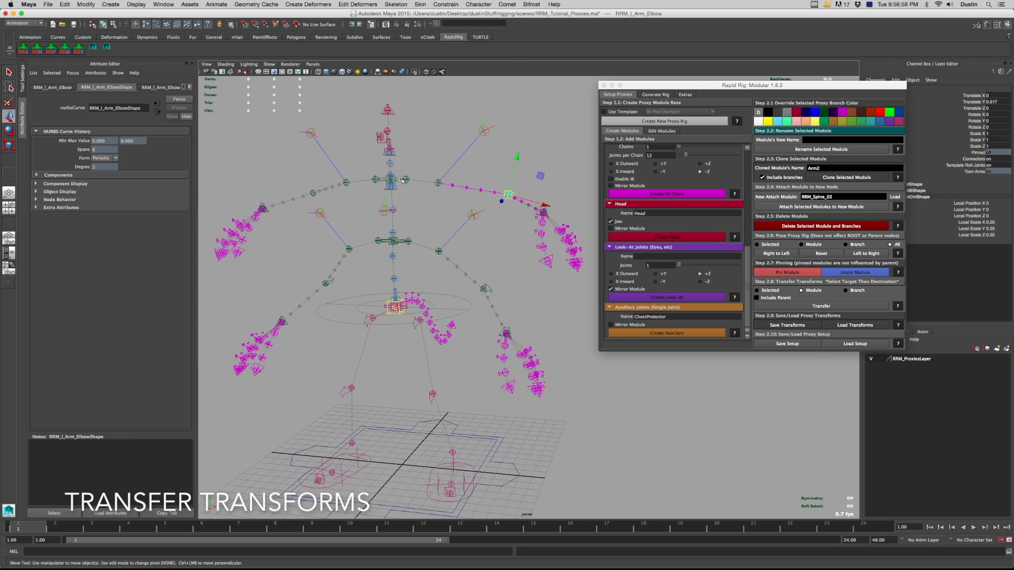
pyautogui.press('q')
pyautogui.keyDown('shift'); pyautogui.click(405, 241); pyautogui.keyUp('shift')
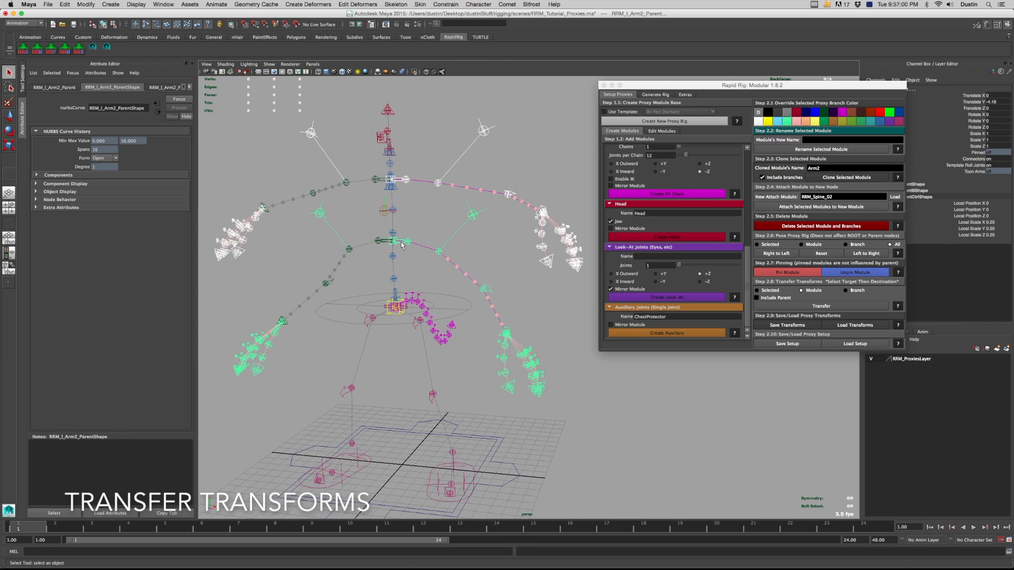
pyautogui.click(830, 307)
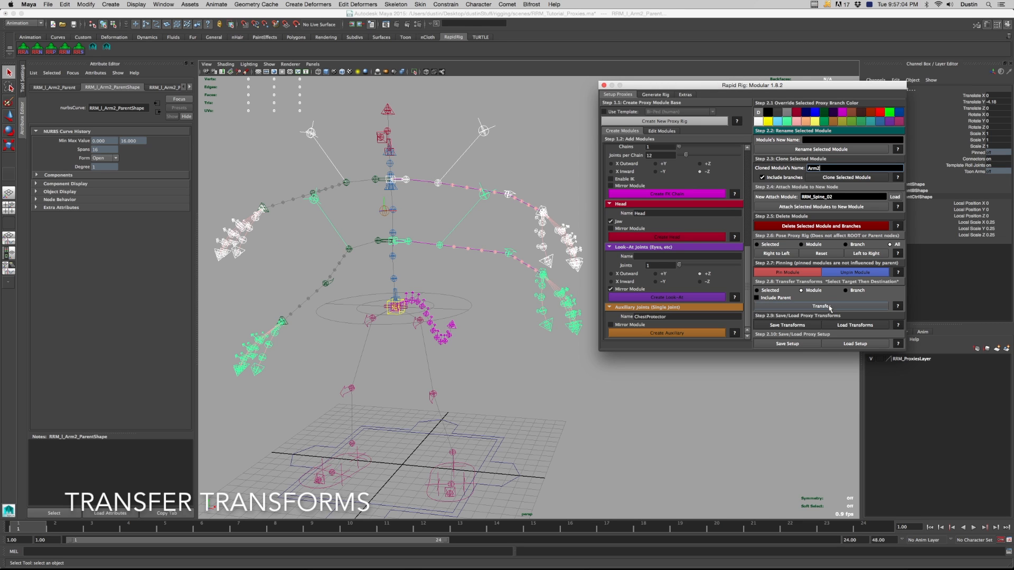
# Transfer the upper right arm's transforms to the lower right arm using their elbow proxies, and set the transfer scope to Branch
pyautogui.click(483, 275)
pyautogui.keyDown('alt'); pyautogui.moveTo(483, 294); pyautogui.dragTo(505, 278); pyautogui.keyUp('alt')
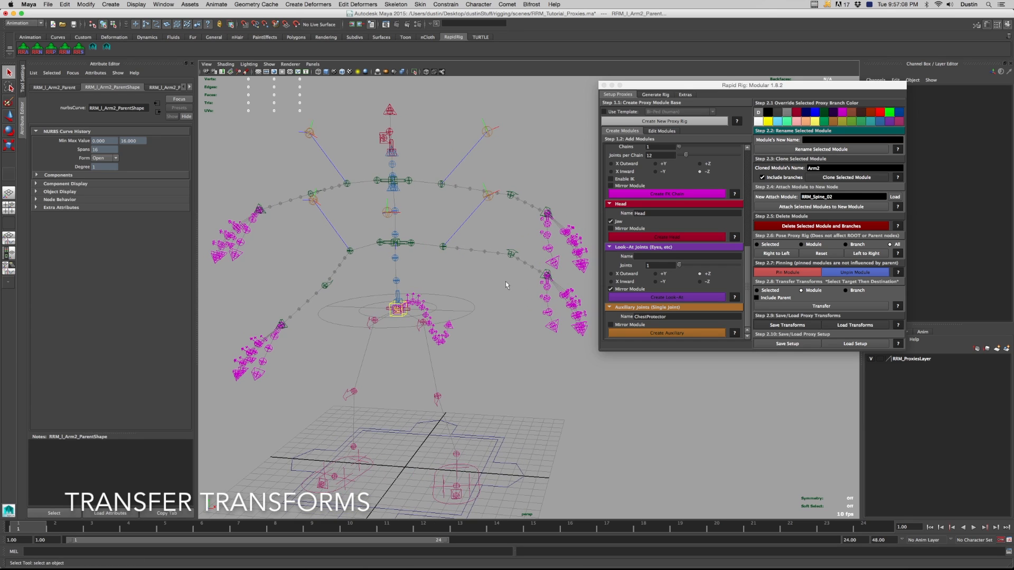
pyautogui.keyDown('alt'); pyautogui.moveTo(311, 205); pyautogui.dragTo(314, 208); pyautogui.keyUp('alt')
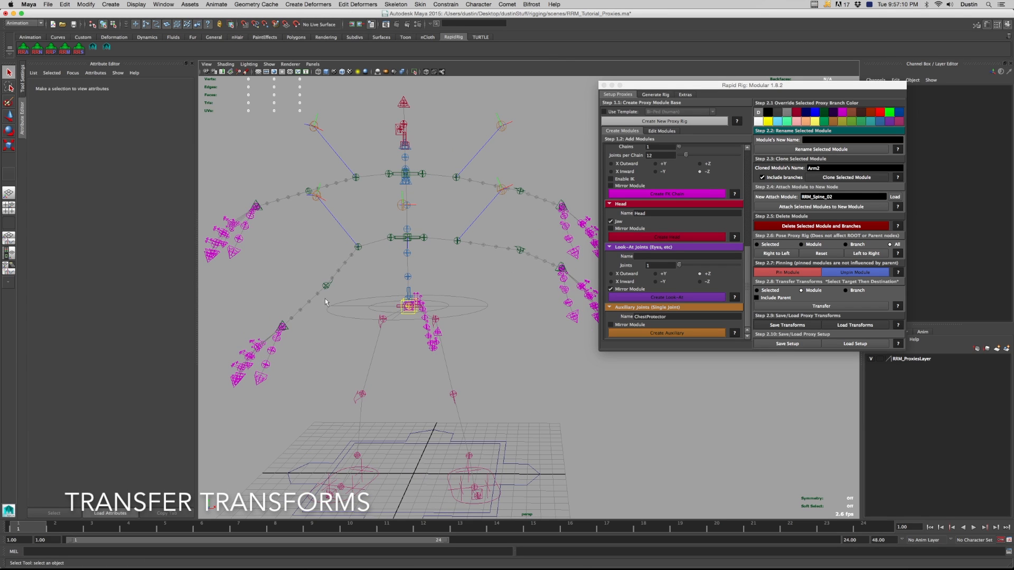
pyautogui.click(308, 190)
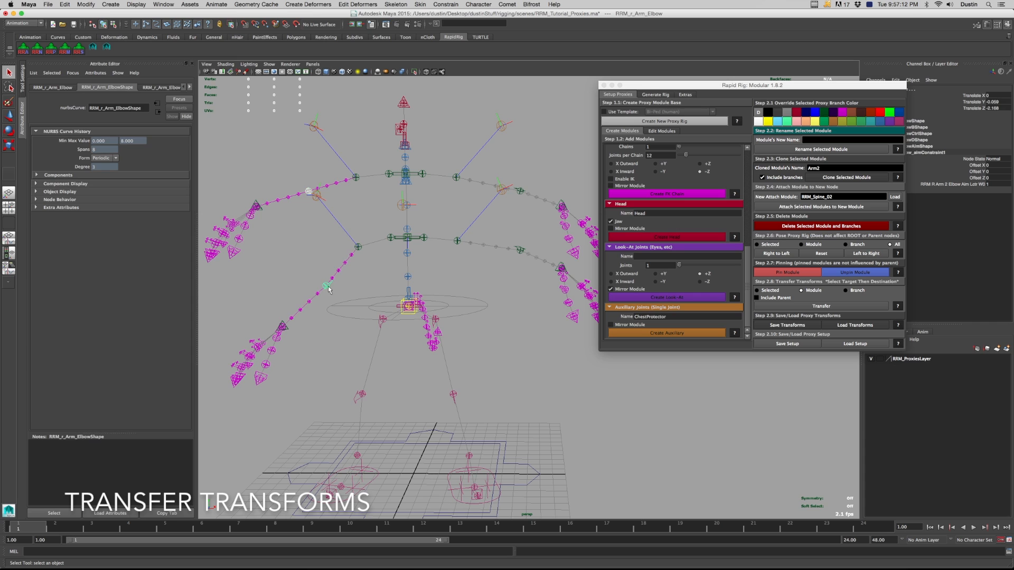
pyautogui.click(820, 307)
pyautogui.moveTo(474, 280)
pyautogui.keyDown('alt'); pyautogui.mouseDown()
pyautogui.moveTo(444, 275)
pyautogui.moveTo(457, 280)
pyautogui.mouseUp(); pyautogui.keyUp('alt')
pyautogui.click(457, 279)
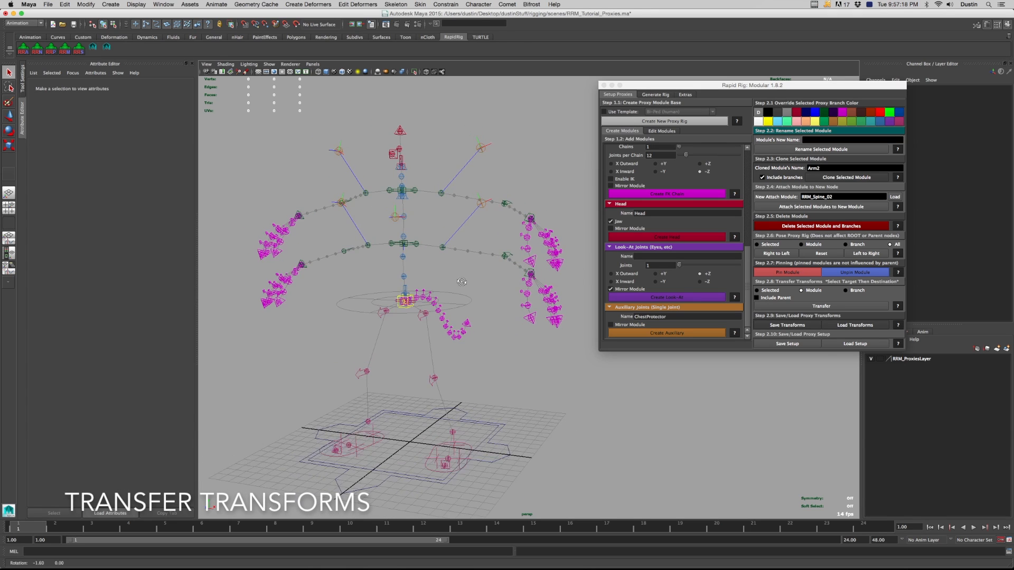
pyautogui.click(846, 291)
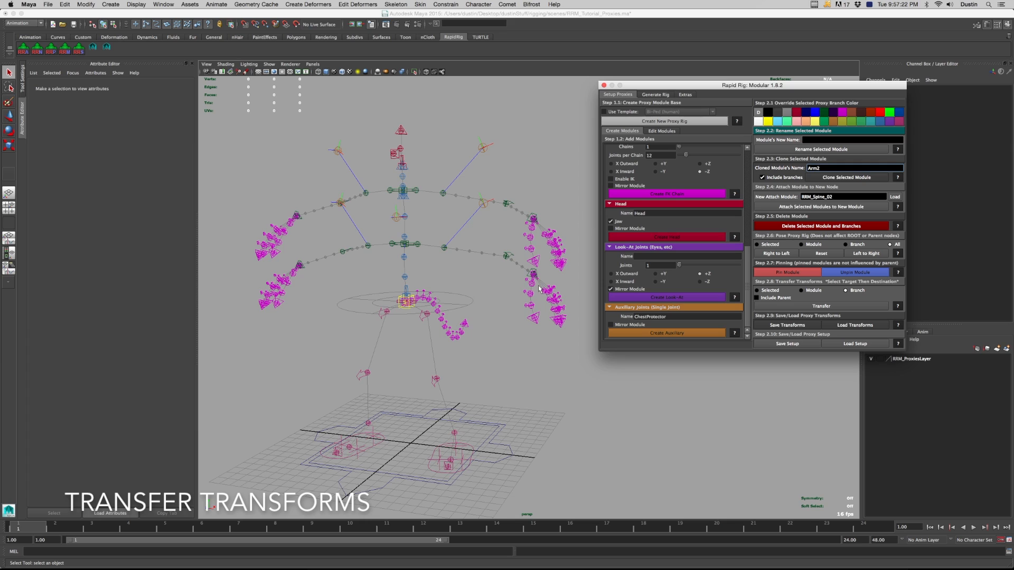
pyautogui.keyDown('alt'); pyautogui.moveTo(472, 293); pyautogui.dragTo(482, 301); pyautogui.keyUp('alt')
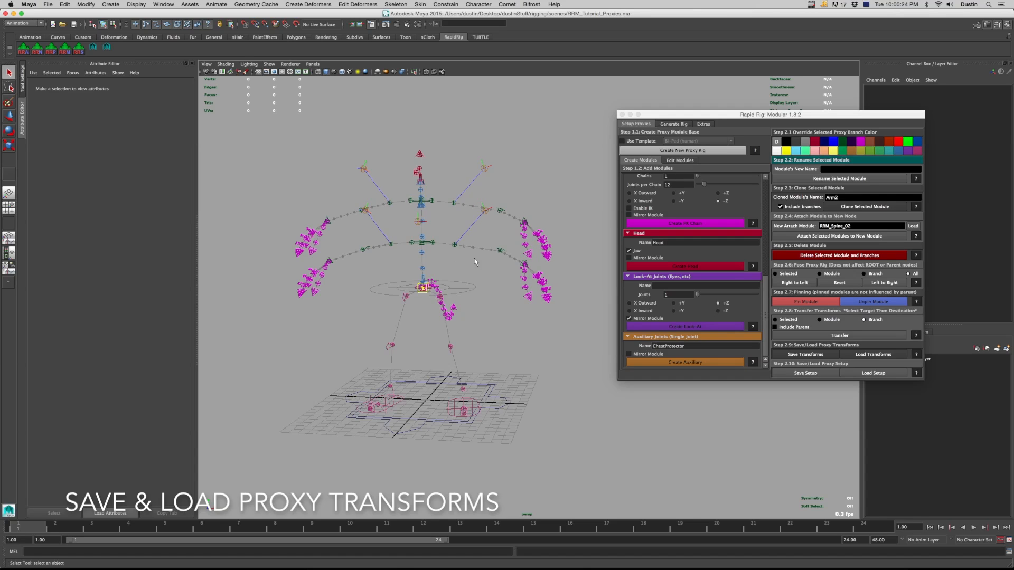
# Save the rig's proxy transforms to a file named RRM_Transform_Proxies_01
pyautogui.click(485, 170)
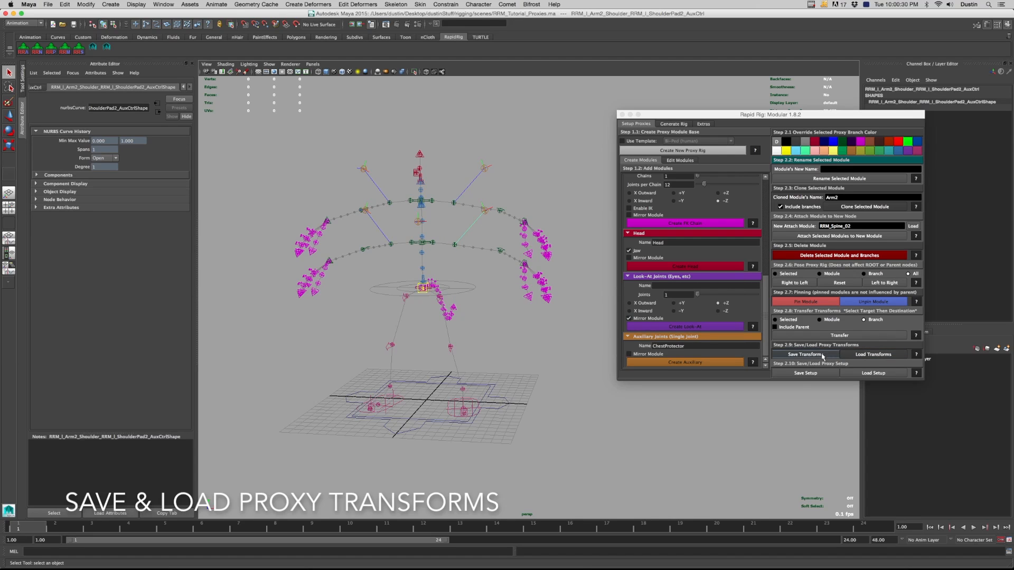
pyautogui.click(797, 355)
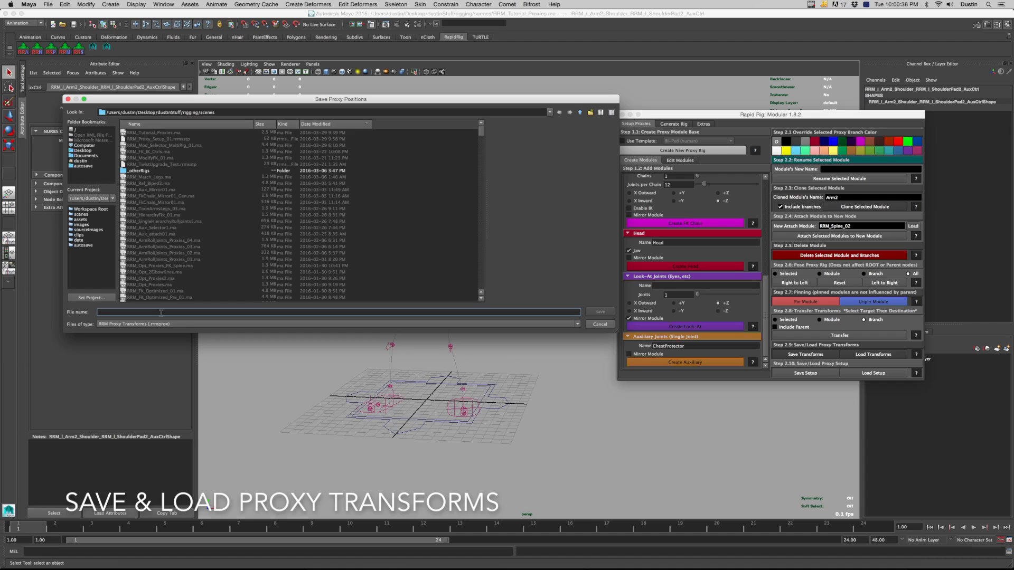
pyautogui.write('RRM')
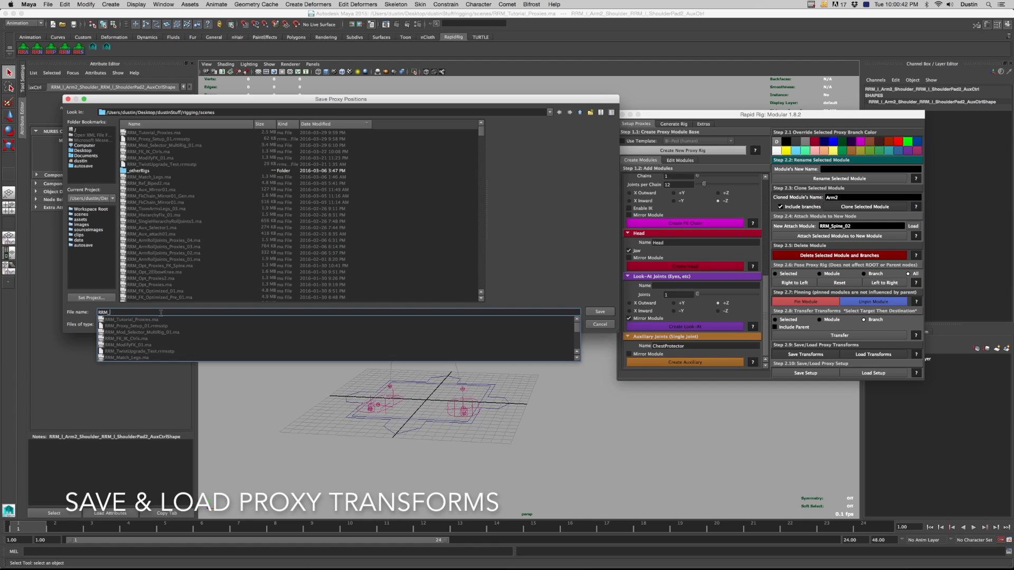
pyautogui.write('_Transform_Proxies_01')
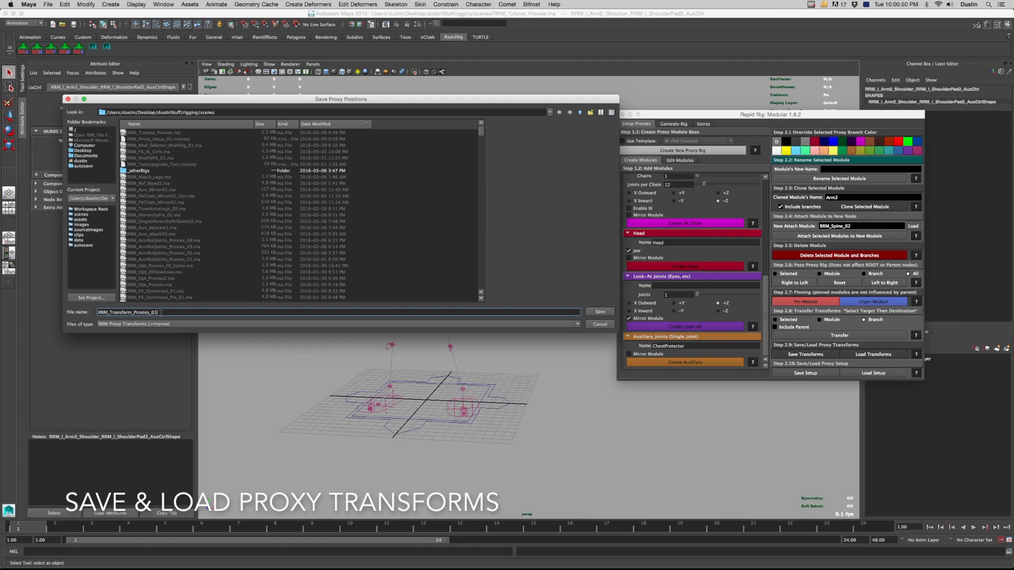
pyautogui.press('Return')
# Start a new scene and create a template proxy rig from the Bi-Ped (human) template
pyautogui.click(507, 347)
pyautogui.press('super+n')
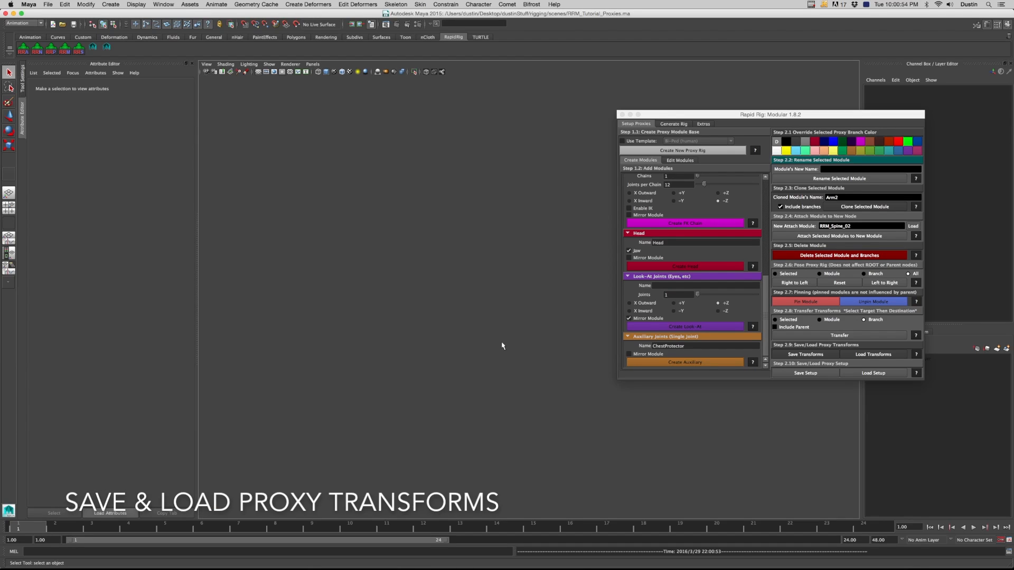
pyautogui.click(622, 141)
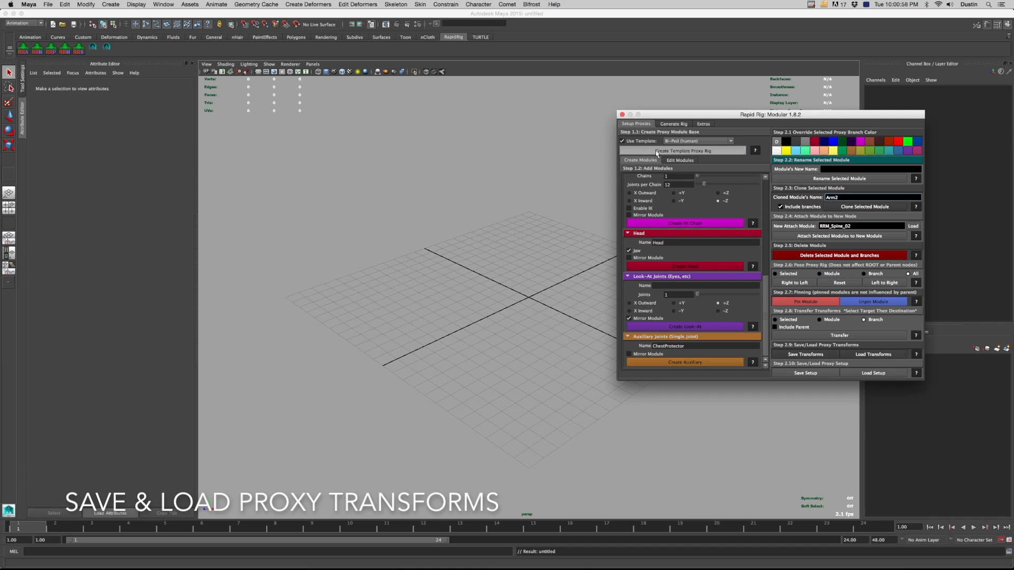
pyautogui.click(656, 152)
pyautogui.keyDown('alt'); pyautogui.moveTo(570, 229); pyautogui.dragTo(484, 204, button='right'); pyautogui.keyUp('alt')
pyautogui.keyDown('alt'); pyautogui.moveTo(485, 204); pyautogui.dragTo(401, 271, button='middle'); pyautogui.keyUp('alt')
pyautogui.moveTo(402, 271)
pyautogui.keyDown('alt'); pyautogui.mouseDown(button='right')
pyautogui.moveTo(435, 274)
pyautogui.moveTo(412, 271)
pyautogui.mouseUp(button='right'); pyautogui.keyUp('alt')
pyautogui.keyDown('alt'); pyautogui.moveTo(412, 271); pyautogui.dragTo(462, 280); pyautogui.keyUp('alt')
pyautogui.keyDown('alt'); pyautogui.moveTo(461, 280); pyautogui.dragTo(479, 317, button='middle'); pyautogui.keyUp('alt')
pyautogui.keyDown('alt'); pyautogui.moveTo(479, 317); pyautogui.dragTo(457, 312, button='right'); pyautogui.keyUp('alt')
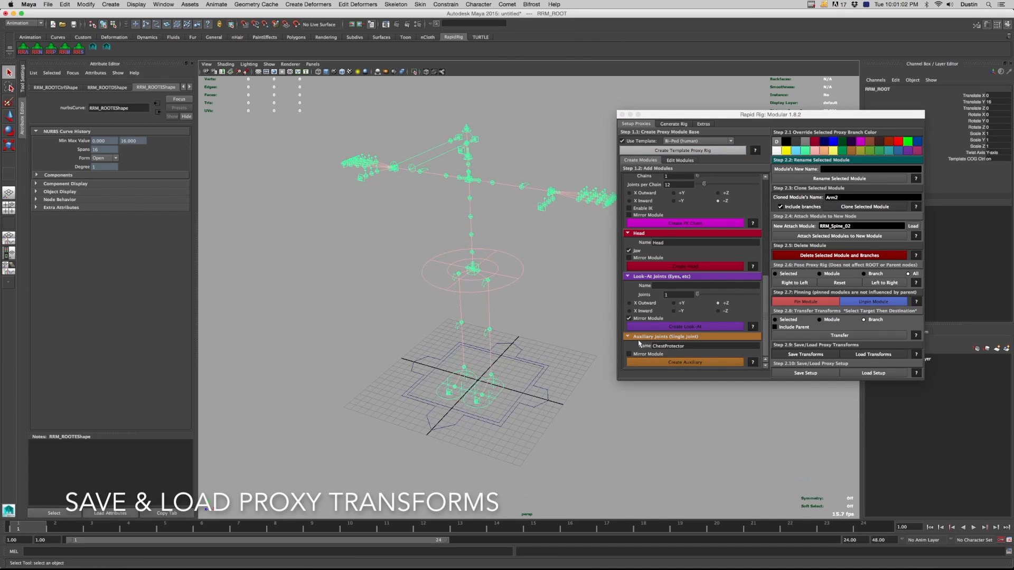
# Load the proxy transforms from RRM_Transform_Proxies_01 onto the template rig and inspect the resulting pose
pyautogui.click(881, 371)
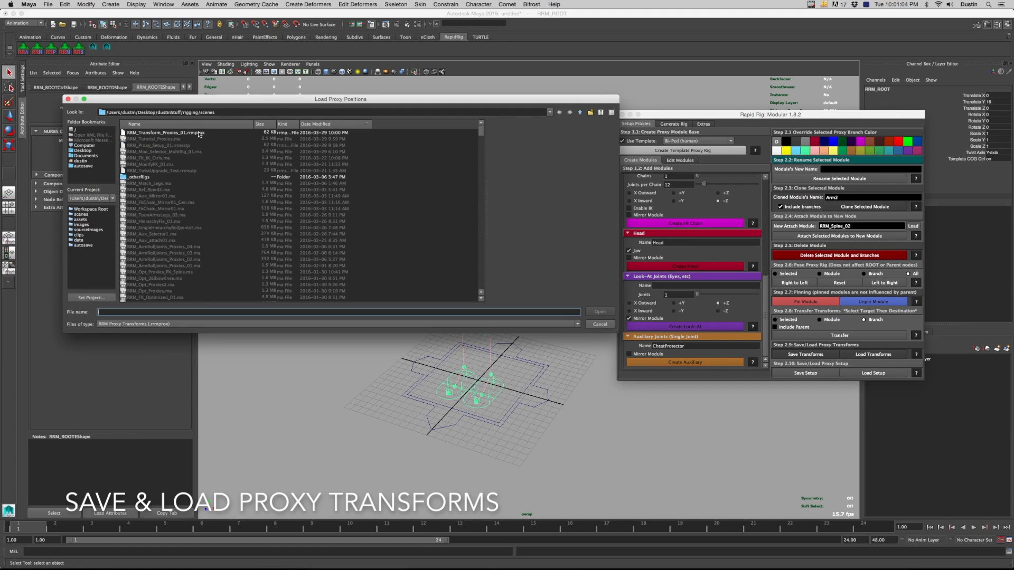
pyautogui.click(199, 133)
pyautogui.click(601, 312)
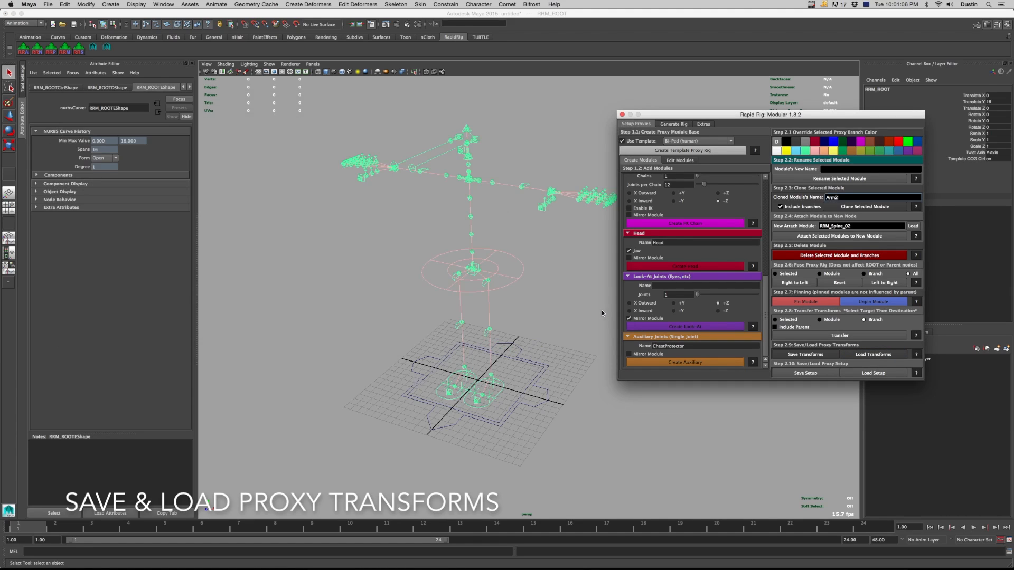
pyautogui.keyDown('alt'); pyautogui.moveTo(550, 296); pyautogui.dragTo(505, 292, button='middle'); pyautogui.keyUp('alt')
pyautogui.moveTo(504, 292)
pyautogui.keyDown('alt'); pyautogui.mouseDown()
pyautogui.moveTo(485, 293)
pyautogui.moveTo(510, 293)
pyautogui.mouseUp(); pyautogui.keyUp('alt')
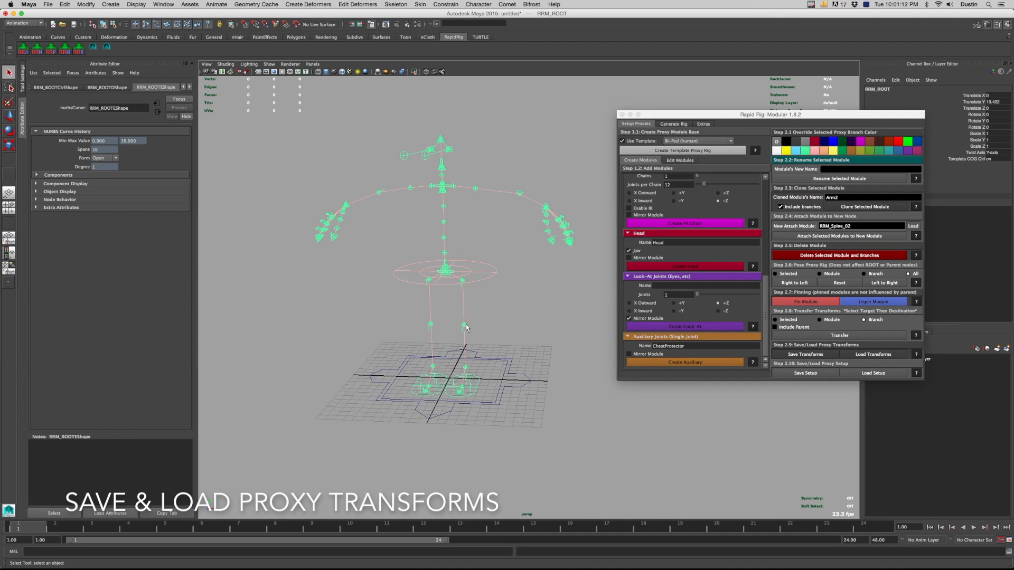
pyautogui.click(464, 325)
pyautogui.click(518, 308)
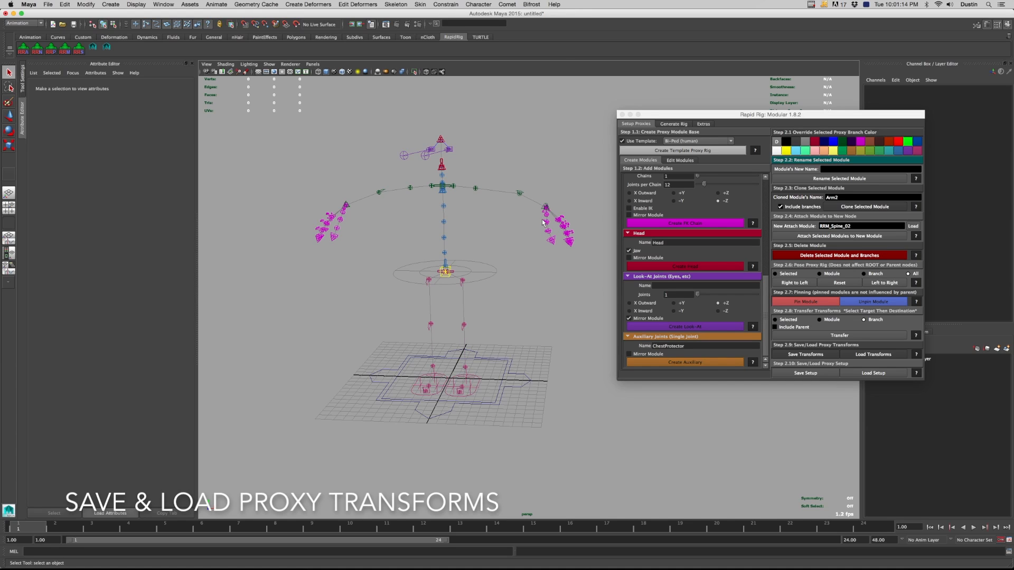
pyautogui.keyDown('alt'); pyautogui.moveTo(483, 237); pyautogui.dragTo(499, 401); pyautogui.keyUp('alt')
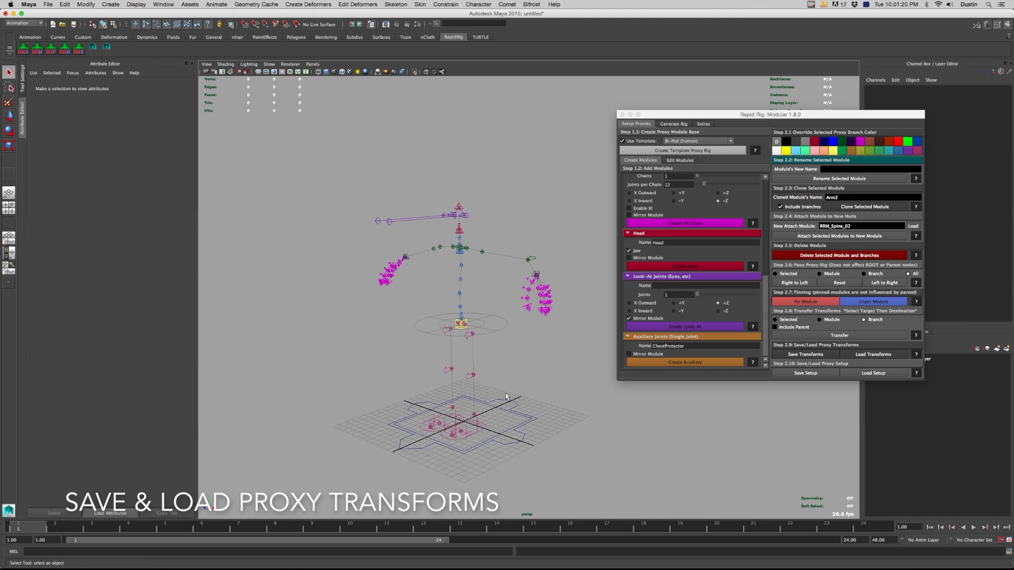
pyautogui.keyDown('alt'); pyautogui.moveTo(506, 397); pyautogui.dragTo(535, 293); pyautogui.keyUp('alt')
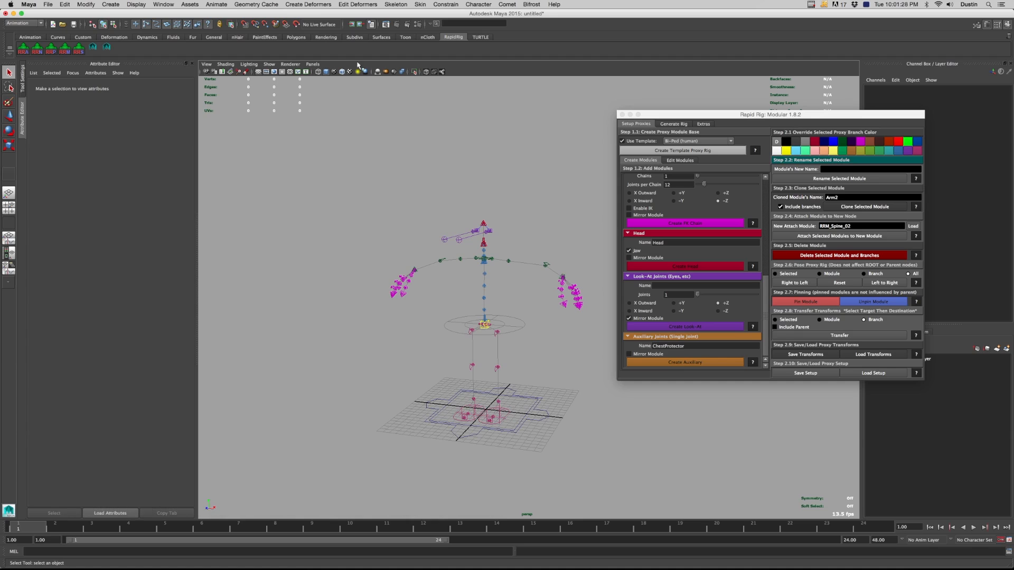
# Reopen the recent scene RRM_Tutorial_Proxies.ma without saving the untitled scene
pyautogui.click(48, 4)
pyautogui.moveTo(79, 186)
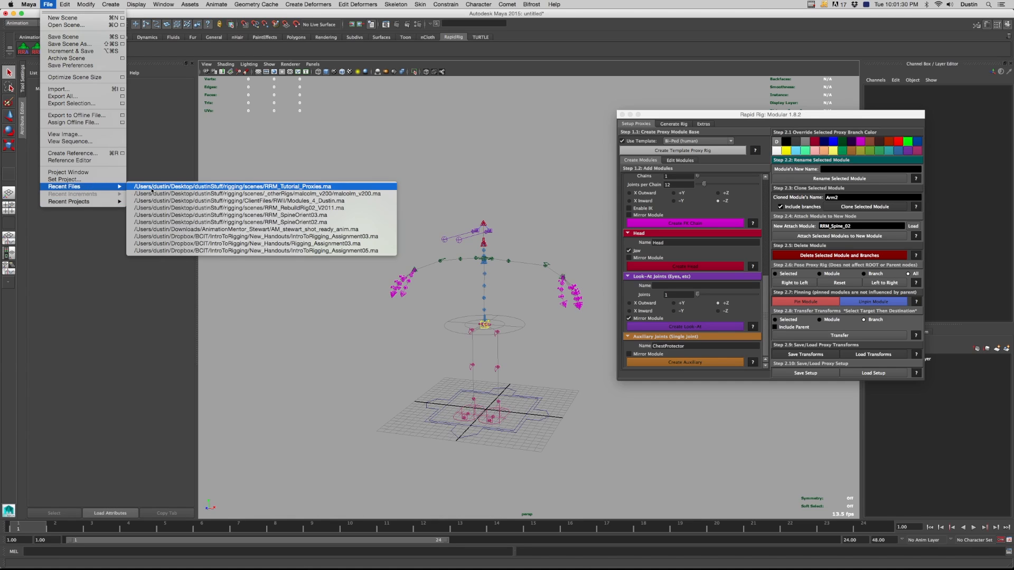
pyautogui.click(164, 187)
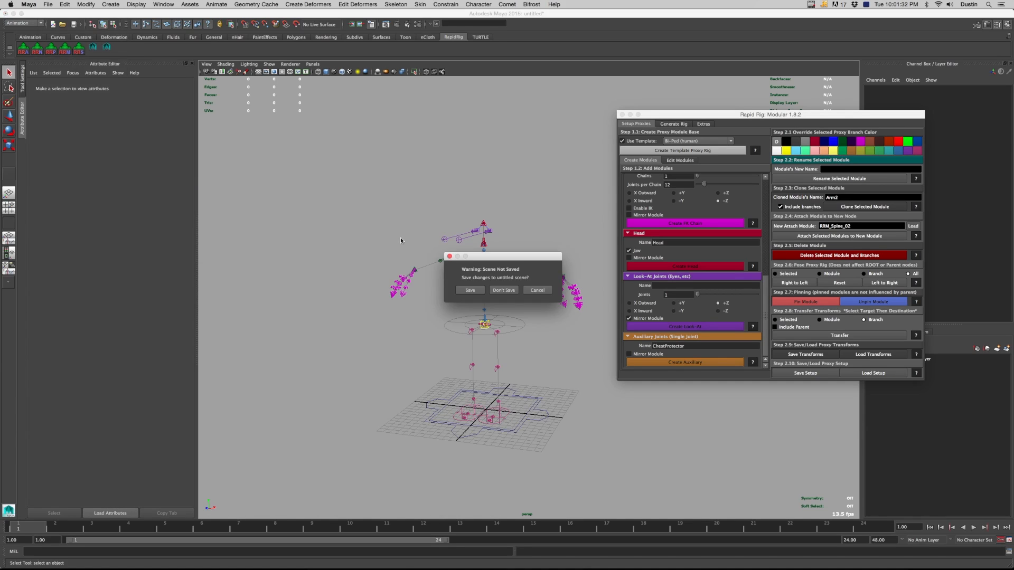
pyautogui.click(500, 291)
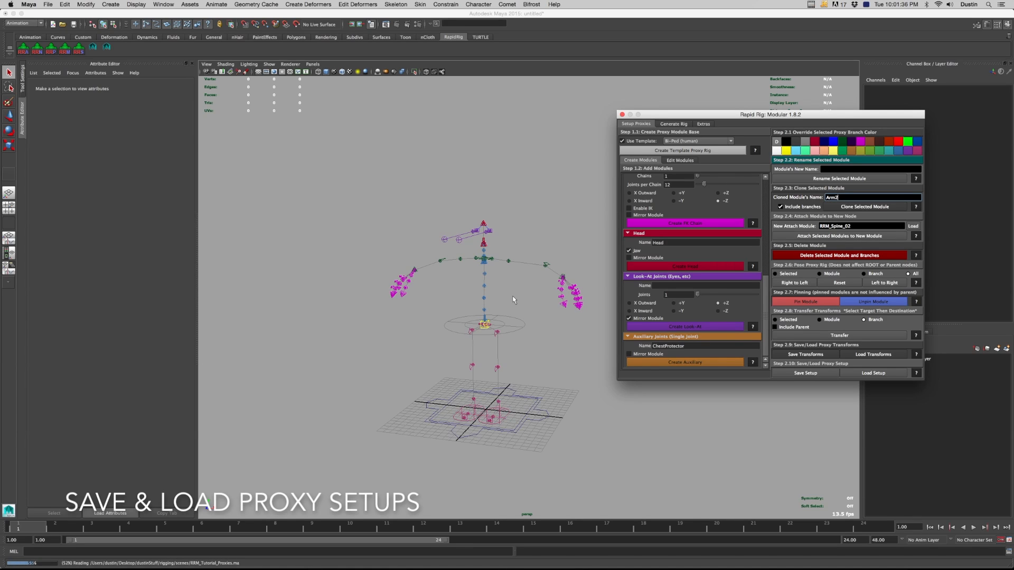
pyautogui.keyDown('alt'); pyautogui.moveTo(513, 300); pyautogui.dragTo(486, 299); pyautogui.keyUp('alt')
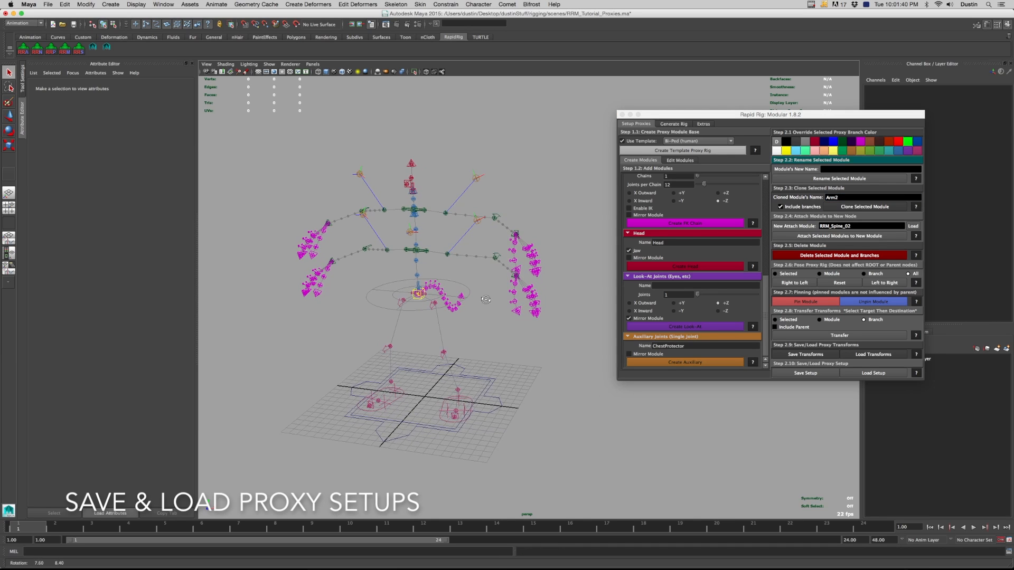
pyautogui.click(473, 405)
pyautogui.keyDown('alt'); pyautogui.moveTo(473, 404); pyautogui.dragTo(489, 371, button='right'); pyautogui.keyUp('alt')
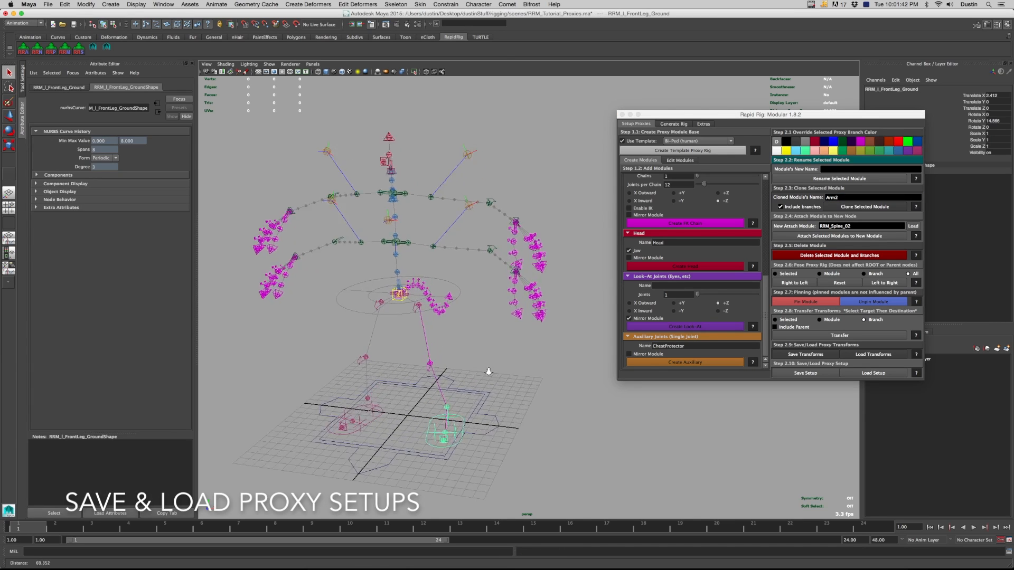
pyautogui.keyDown('alt'); pyautogui.moveTo(488, 371); pyautogui.dragTo(501, 361, button='middle'); pyautogui.keyUp('alt')
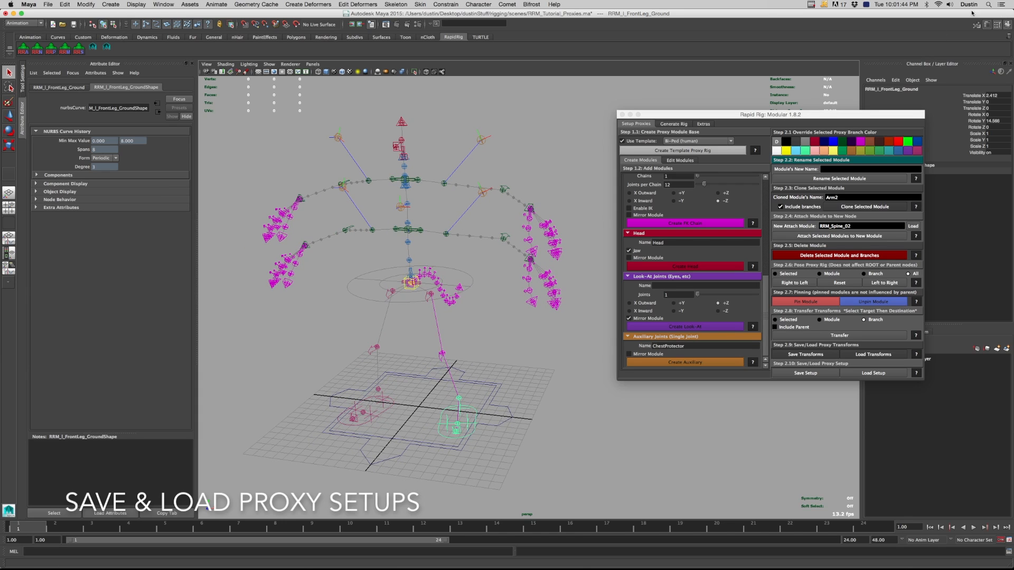
pyautogui.keyDown('alt'); pyautogui.moveTo(483, 372); pyautogui.dragTo(485, 335); pyautogui.keyUp('alt')
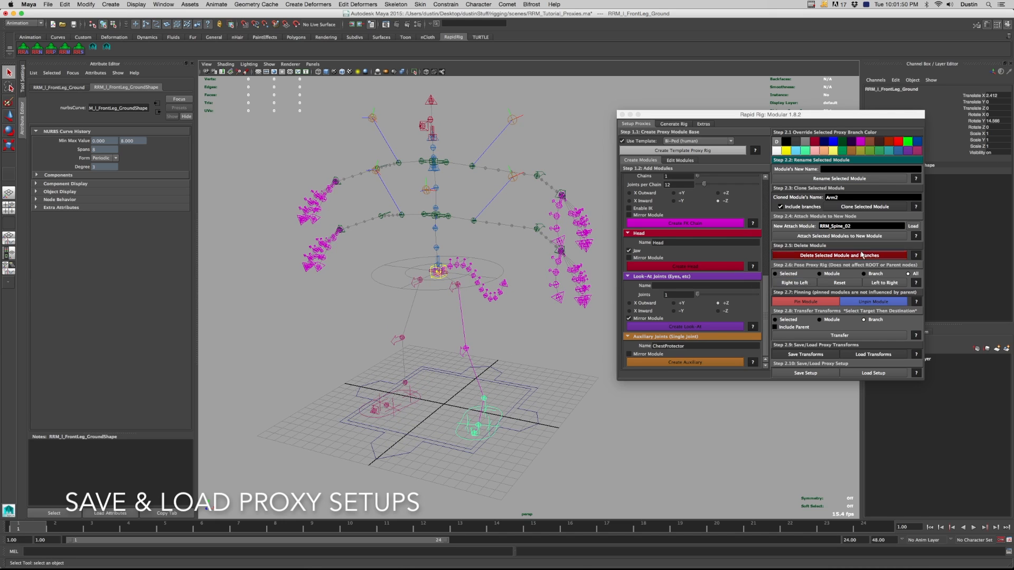
pyautogui.keyDown('alt'); pyautogui.moveTo(530, 360); pyautogui.dragTo(536, 360); pyautogui.keyUp('alt')
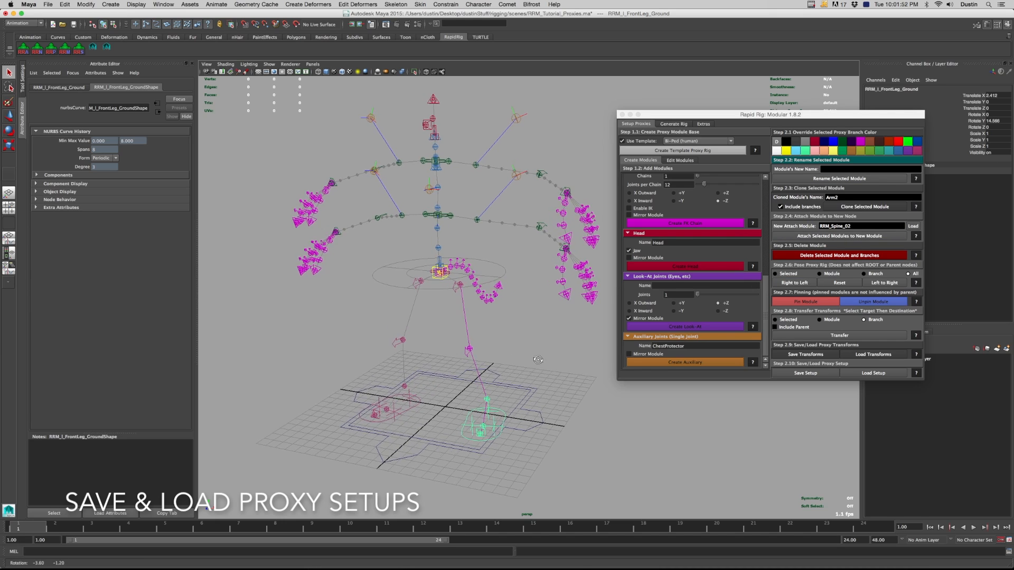
pyautogui.keyDown('alt'); pyautogui.moveTo(536, 359); pyautogui.dragTo(494, 357, button='right'); pyautogui.keyUp('alt')
pyautogui.keyDown('alt'); pyautogui.moveTo(494, 357); pyautogui.dragTo(523, 361); pyautogui.keyUp('alt')
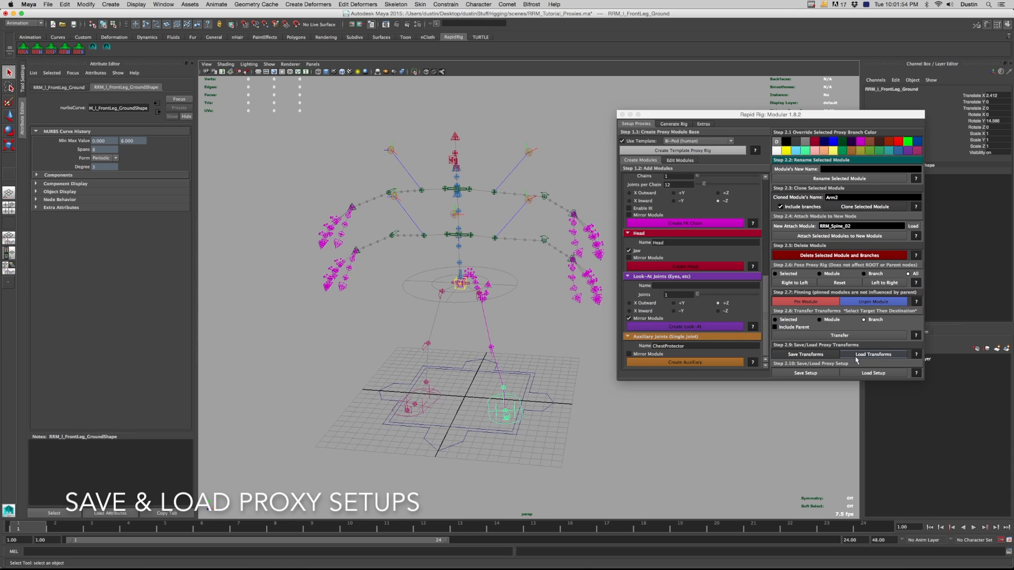
# Save the proxy setup over the existing file RRM_Proxy_Setup_01, and clear the selection
pyautogui.click(806, 373)
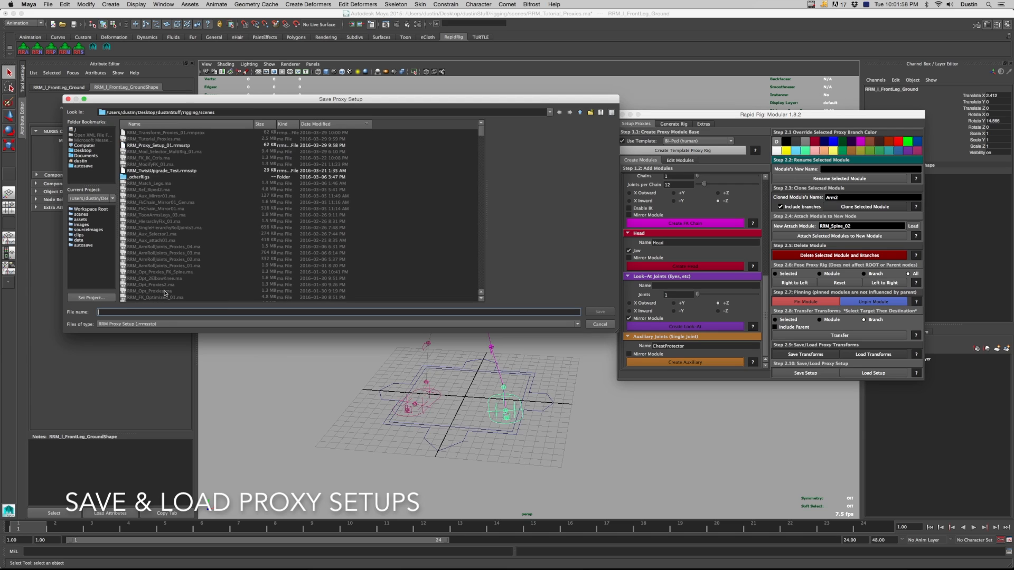
pyautogui.click(179, 146)
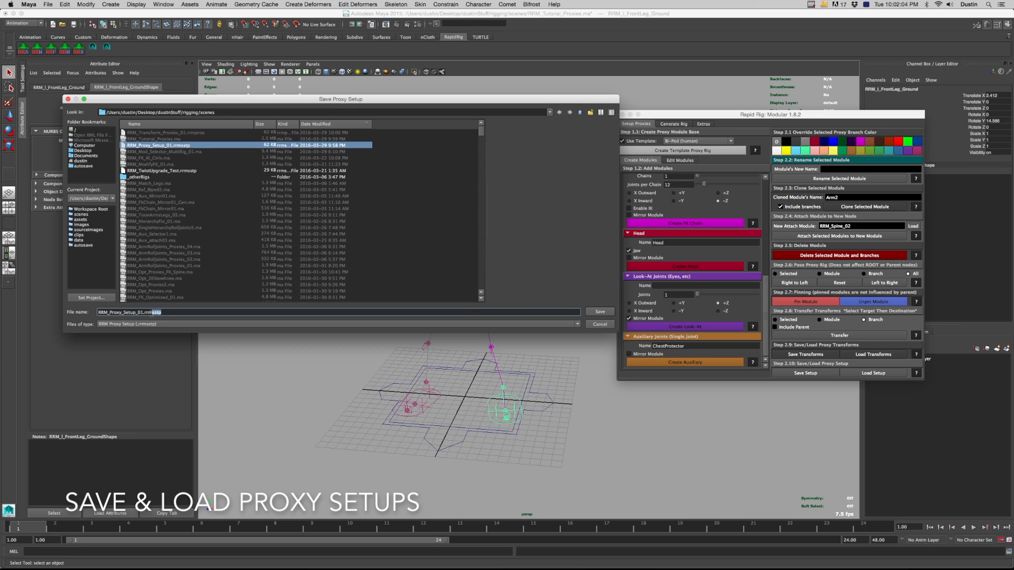
pyautogui.click(599, 311)
pyautogui.click(317, 221)
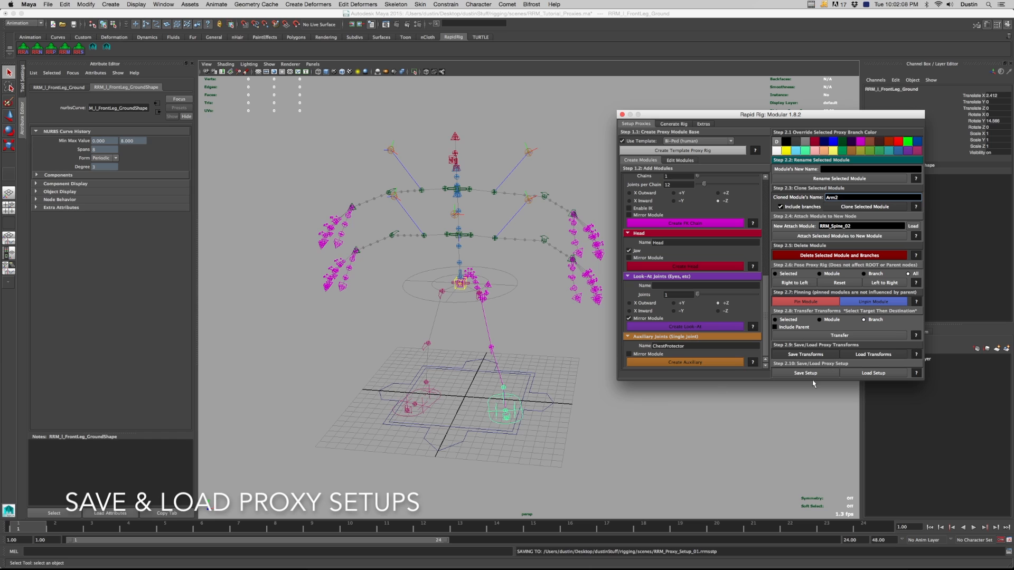
pyautogui.click(563, 362)
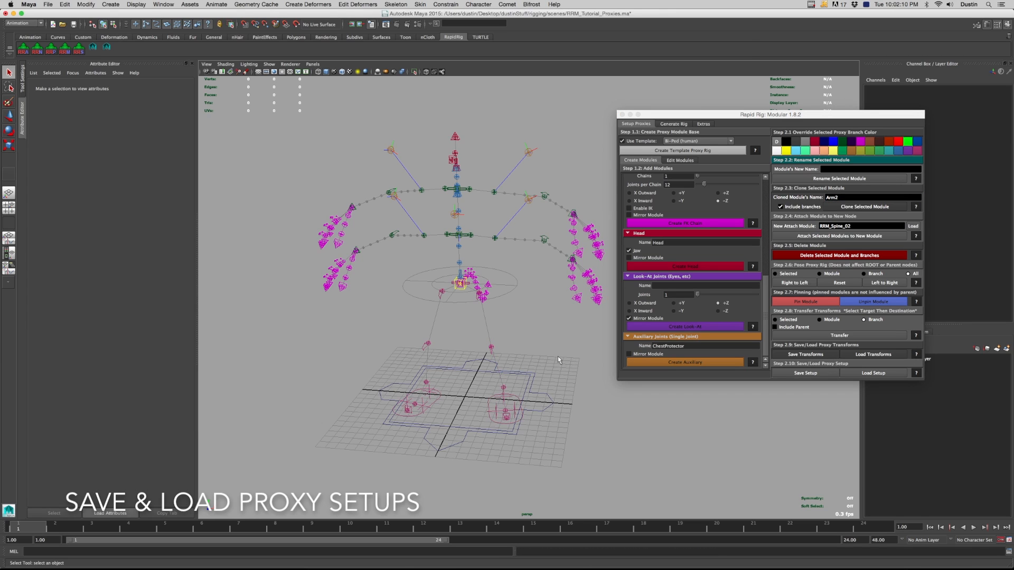
# Start a new scene without saving the changes to RRM_Tutorial_Proxies.ma, keeping the Bi-Ped (human) template selected
pyautogui.press('super+n')
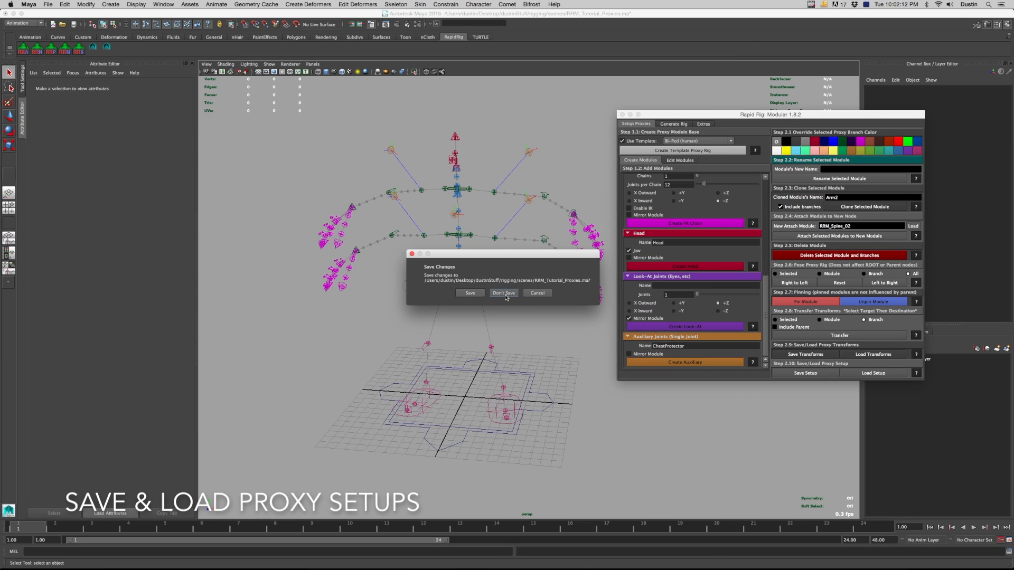
pyautogui.click(537, 293)
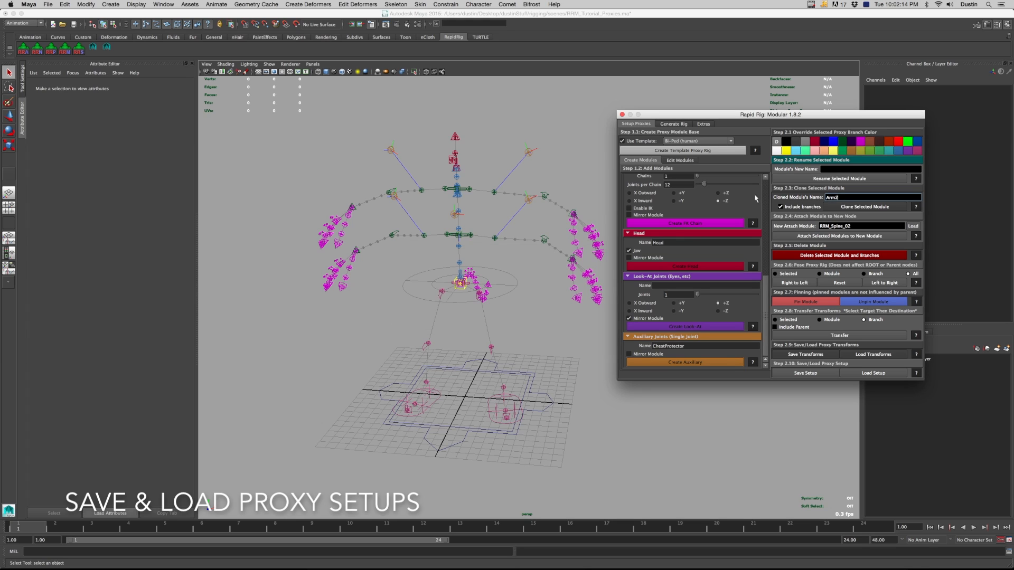
pyautogui.click(703, 141)
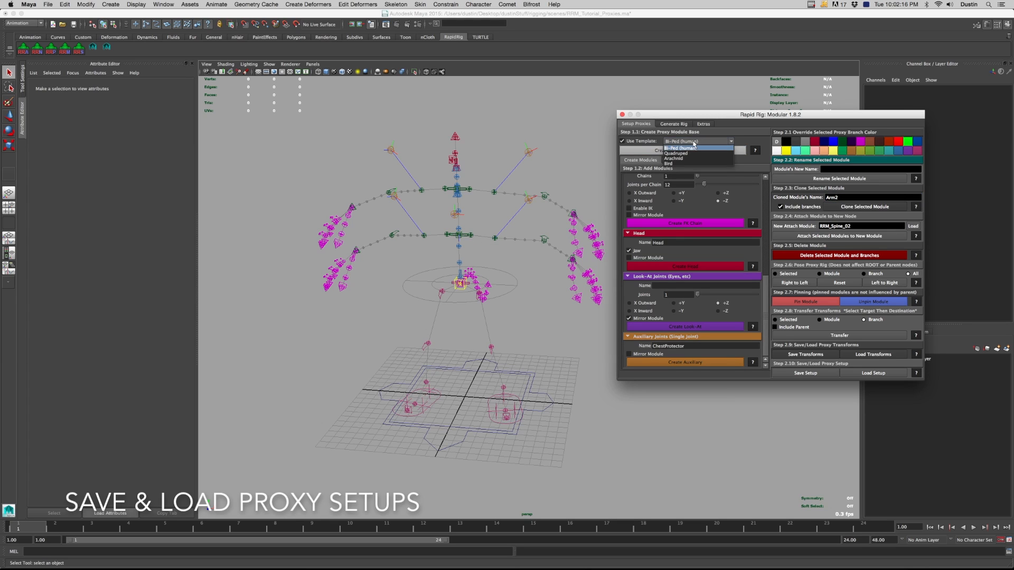
pyautogui.click(719, 144)
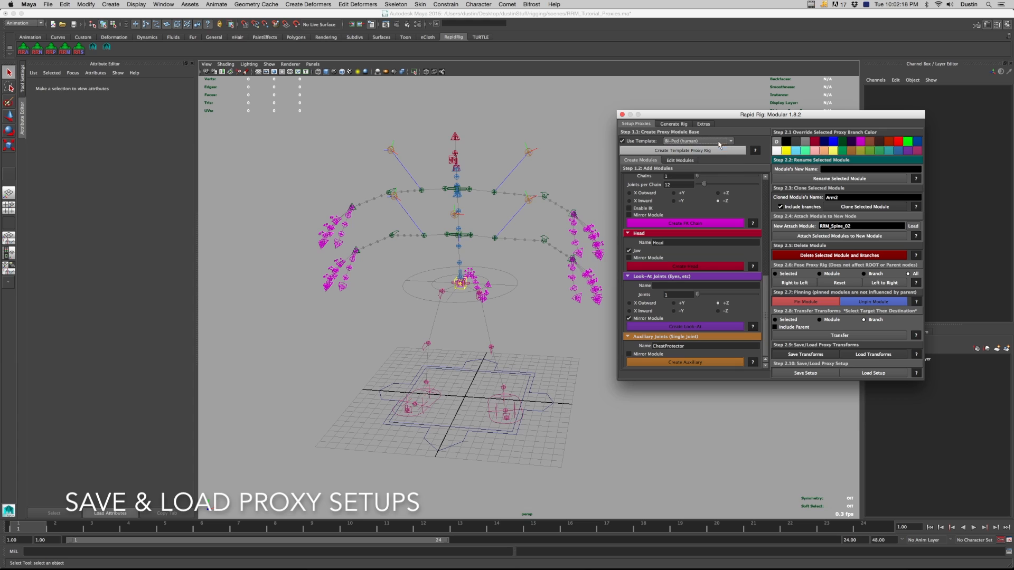
pyautogui.click(864, 374)
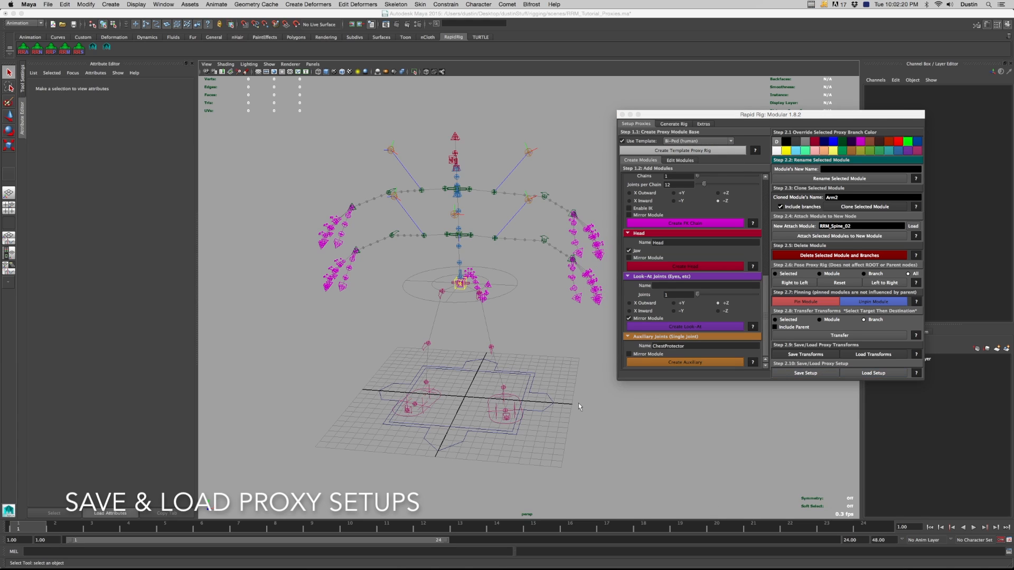
pyautogui.click(503, 293)
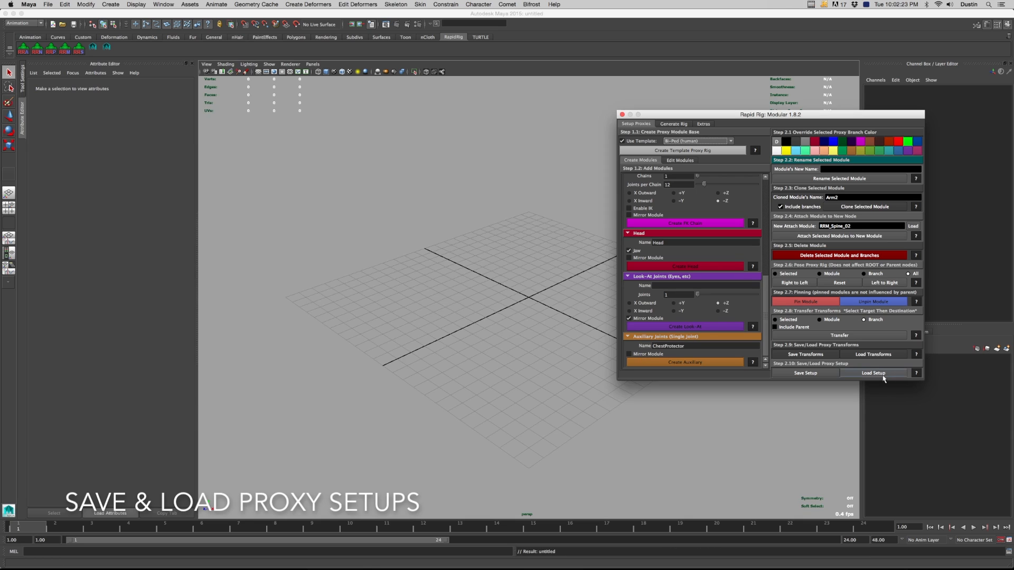
# Load the proxy setup from RRM_Proxy_Setup_01 into the empty scene and inspect the rebuilt rig
pyautogui.click(876, 373)
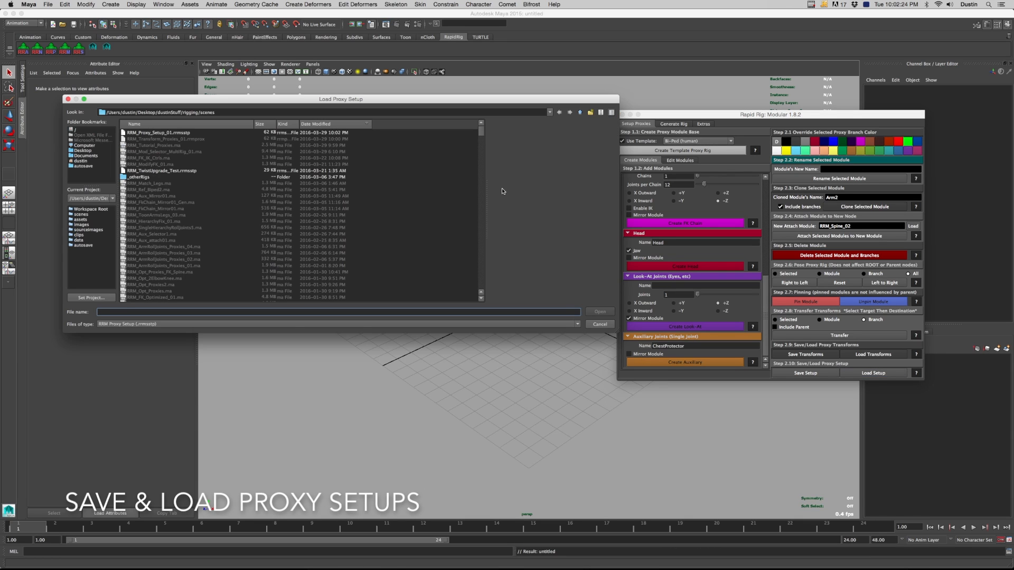
pyautogui.doubleClick(209, 133)
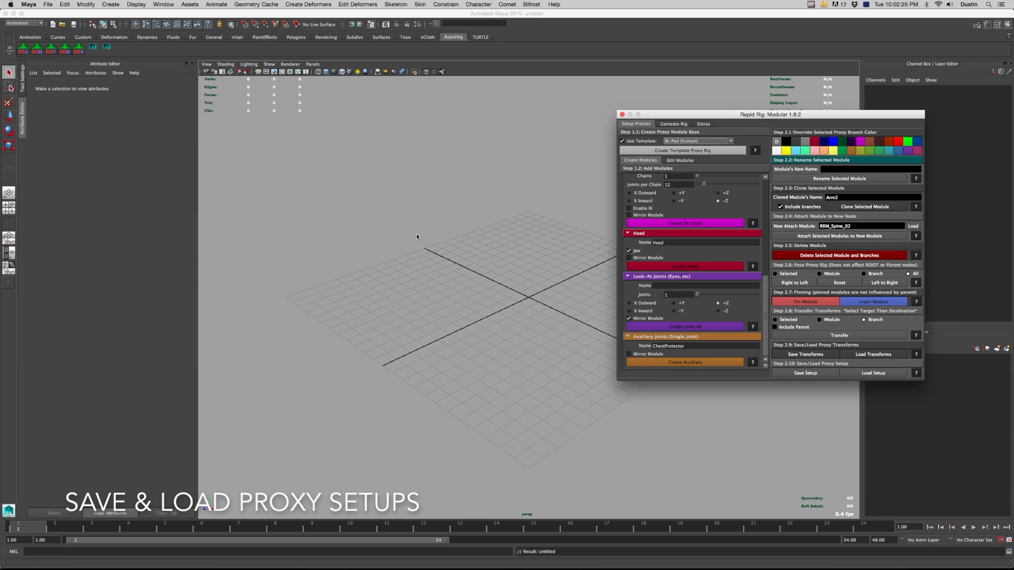
pyautogui.click(550, 289)
pyautogui.keyDown('alt'); pyautogui.moveTo(483, 328); pyautogui.dragTo(522, 207); pyautogui.keyUp('alt')
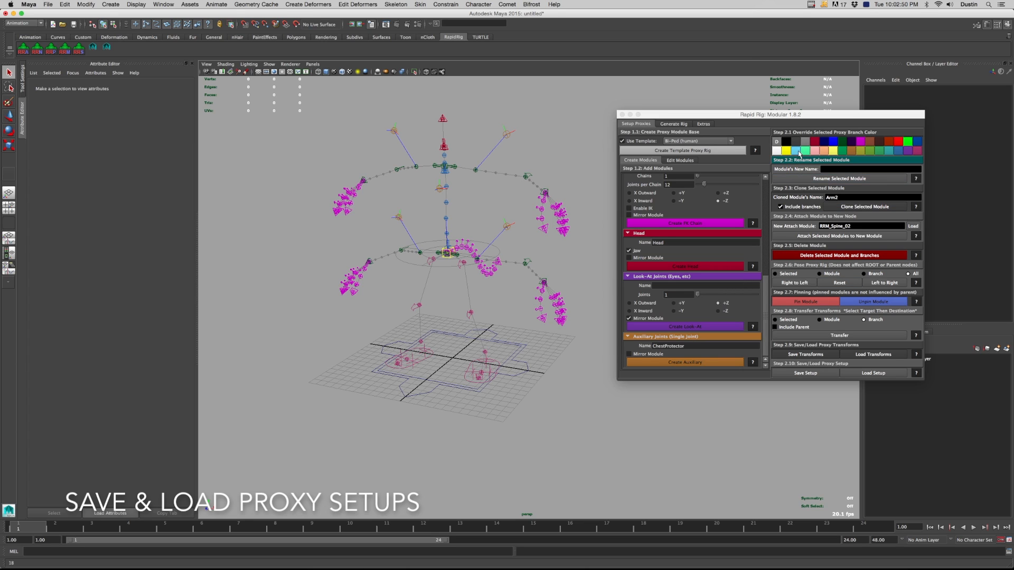
# Try a blue color override on the lower arm module Arm2, undo it, and clear the selection
pyautogui.click(526, 263)
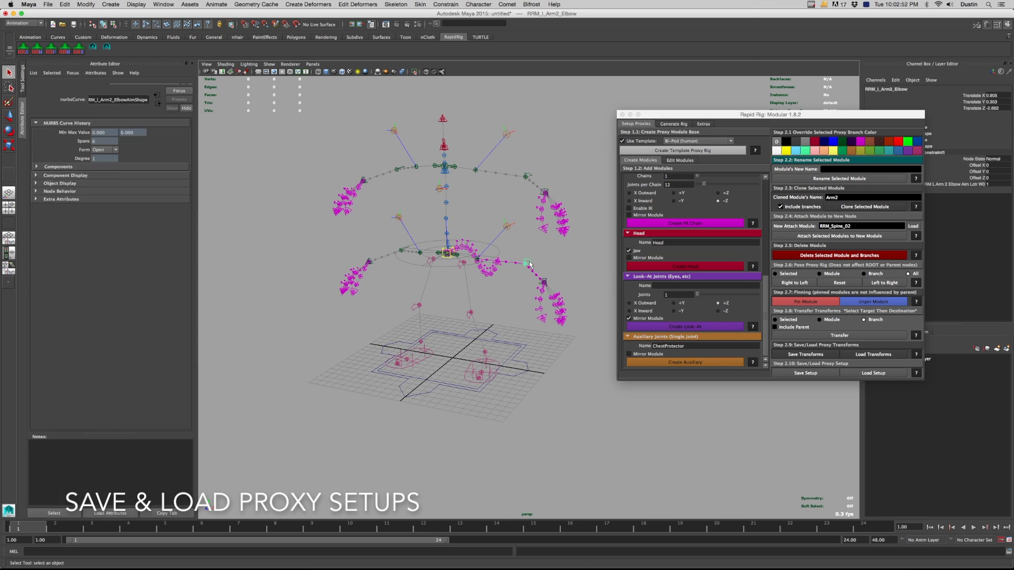
pyautogui.click(834, 141)
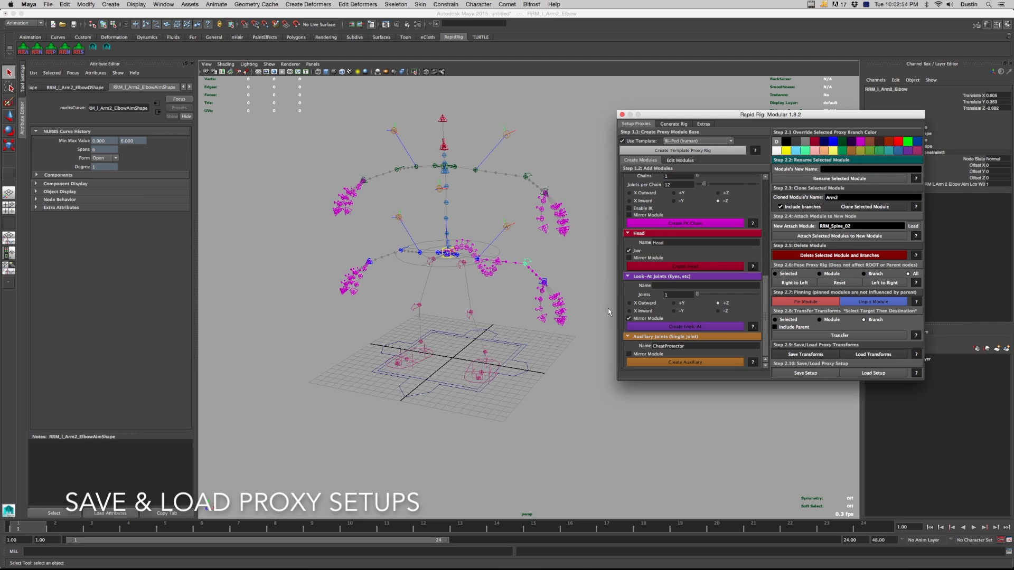
pyautogui.click(520, 262)
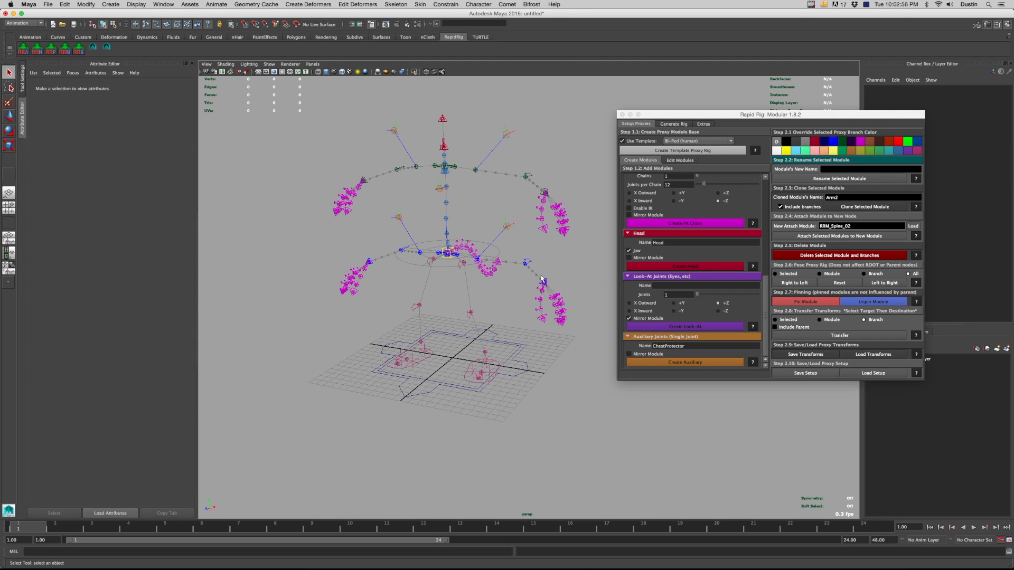
pyautogui.press('super+z')
pyautogui.press('super+z')
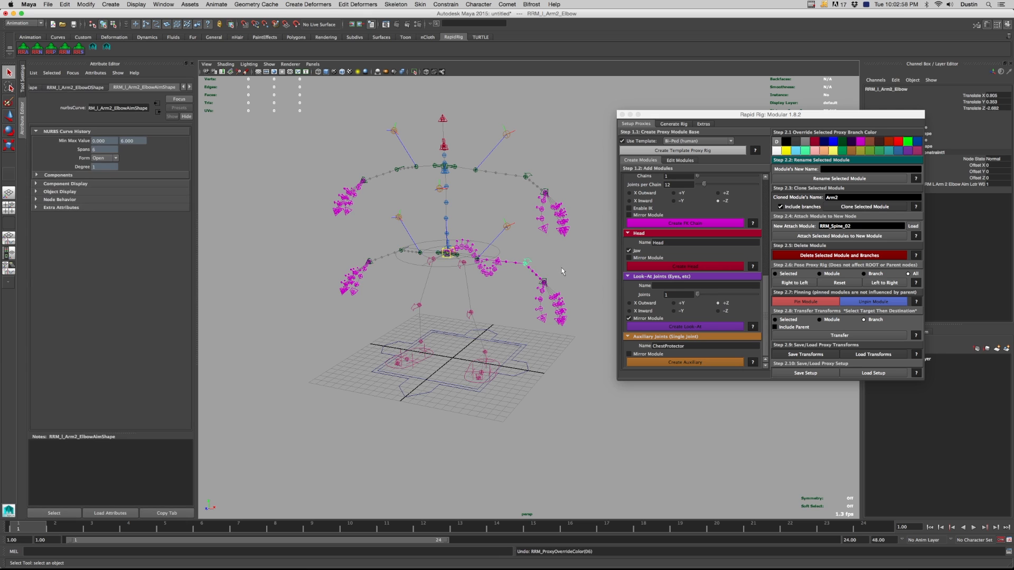
pyautogui.click(562, 262)
# Override the color of the upper left hand's thumb module with dark green, clear the selection, and view both thumbs
pyautogui.keyDown('alt'); pyautogui.moveTo(466, 275); pyautogui.dragTo(473, 305); pyautogui.keyUp('alt')
pyautogui.keyDown('alt'); pyautogui.moveTo(542, 316); pyautogui.dragTo(560, 323, button='right'); pyautogui.keyUp('alt')
pyautogui.scroll(5, 701, 282)
pyautogui.scroll(5, 698, 259)
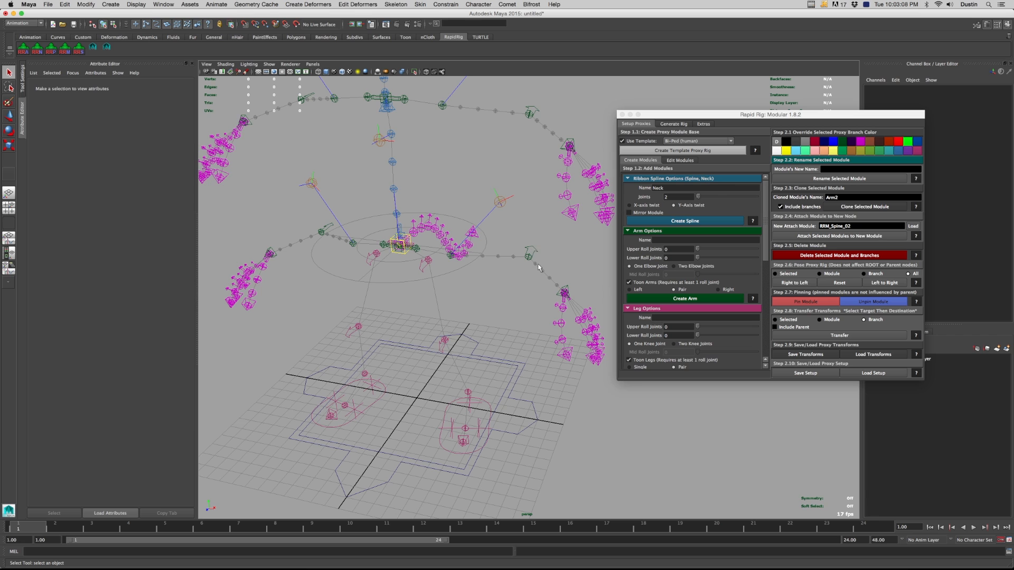
pyautogui.keyDown('alt'); pyautogui.moveTo(552, 256); pyautogui.dragTo(527, 238); pyautogui.keyUp('alt')
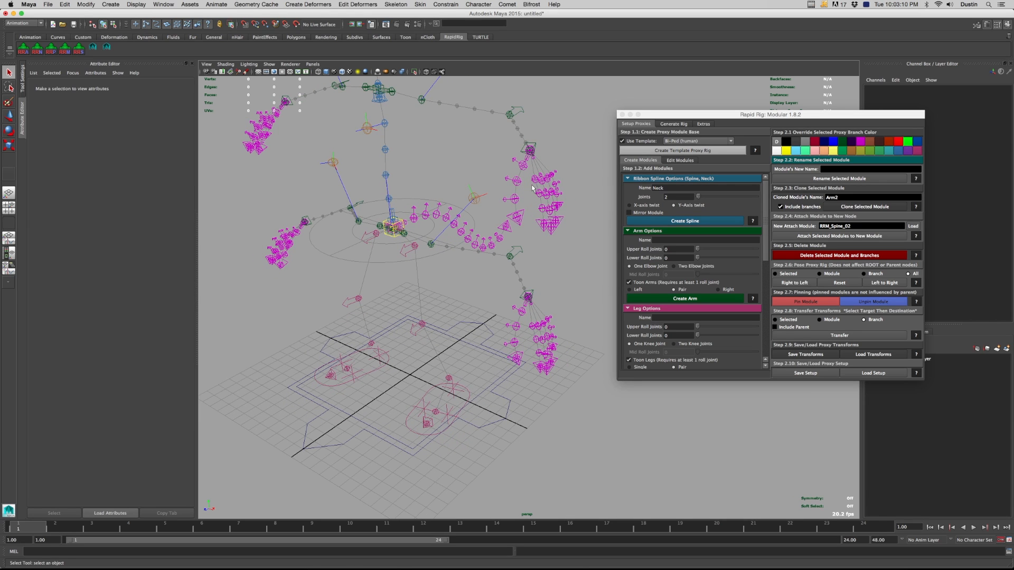
pyautogui.keyDown('alt'); pyautogui.moveTo(524, 186); pyautogui.dragTo(537, 193); pyautogui.keyUp('alt')
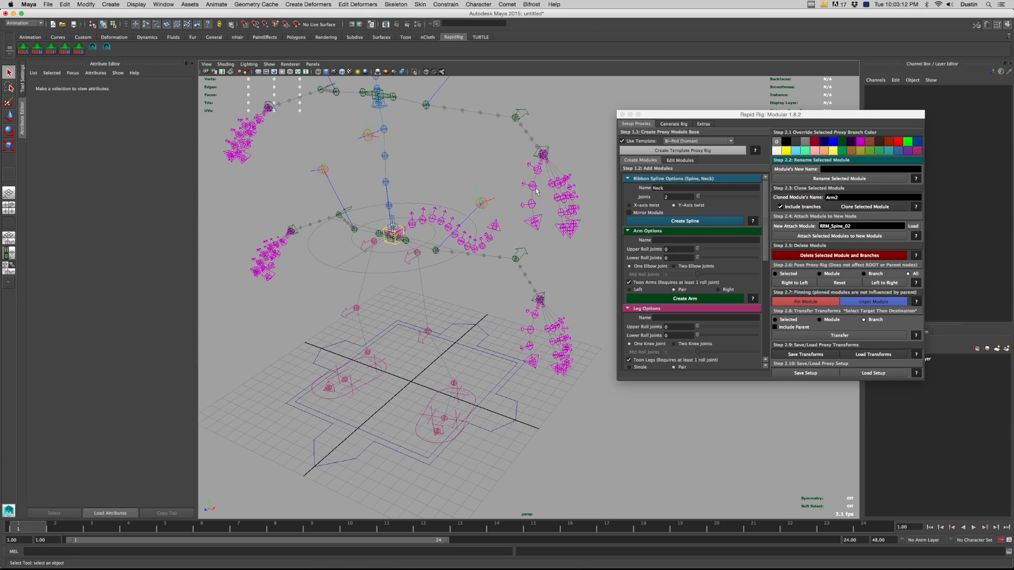
pyautogui.click(538, 192)
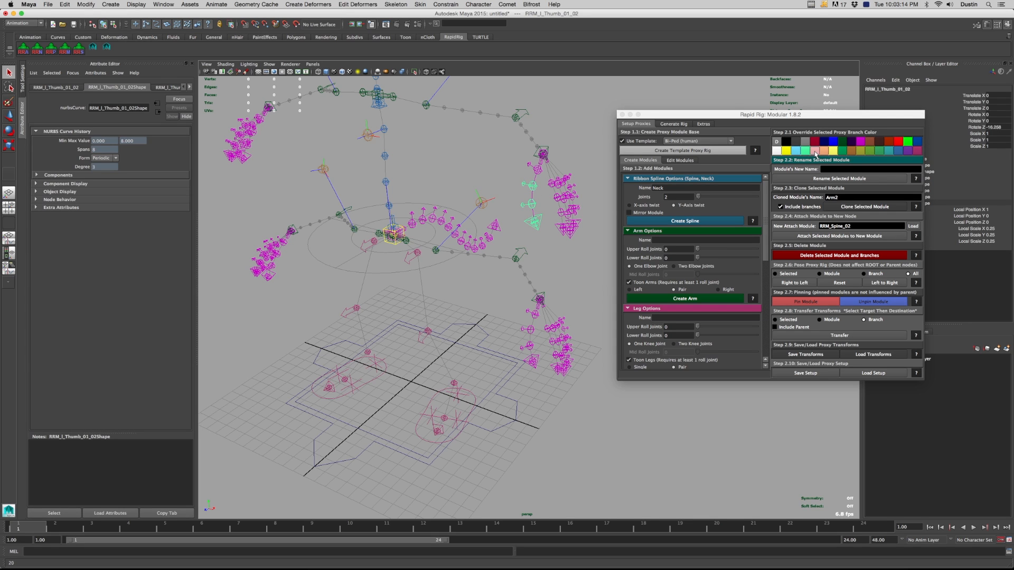
pyautogui.click(840, 143)
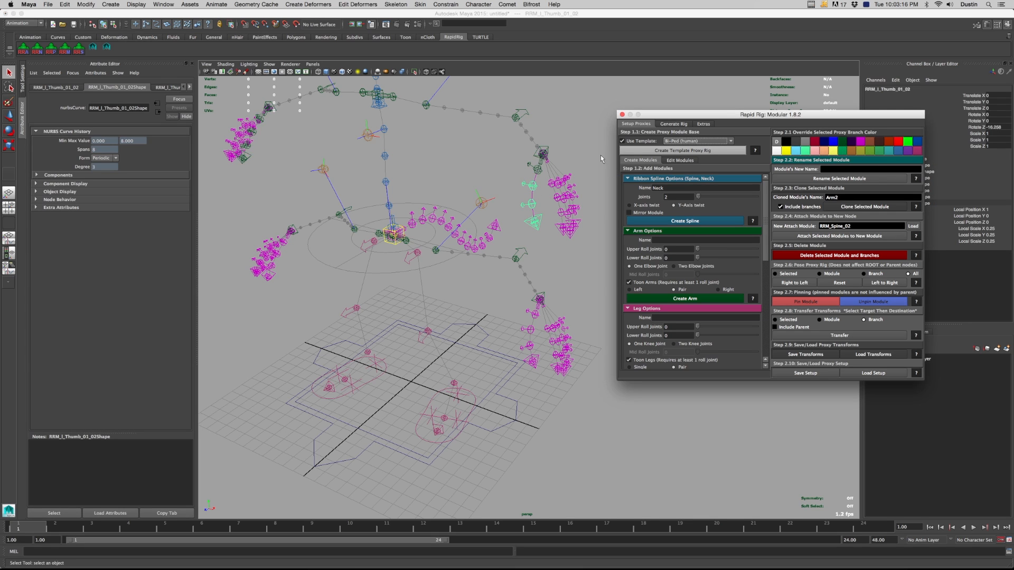
pyautogui.click(600, 154)
pyautogui.keyDown('alt'); pyautogui.moveTo(600, 154); pyautogui.dragTo(606, 190); pyautogui.keyUp('alt')
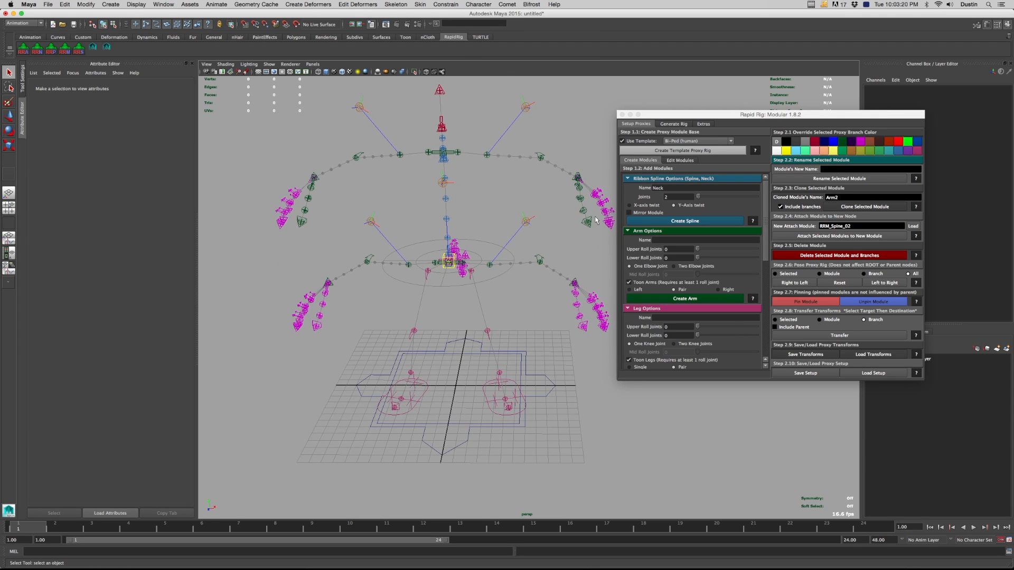